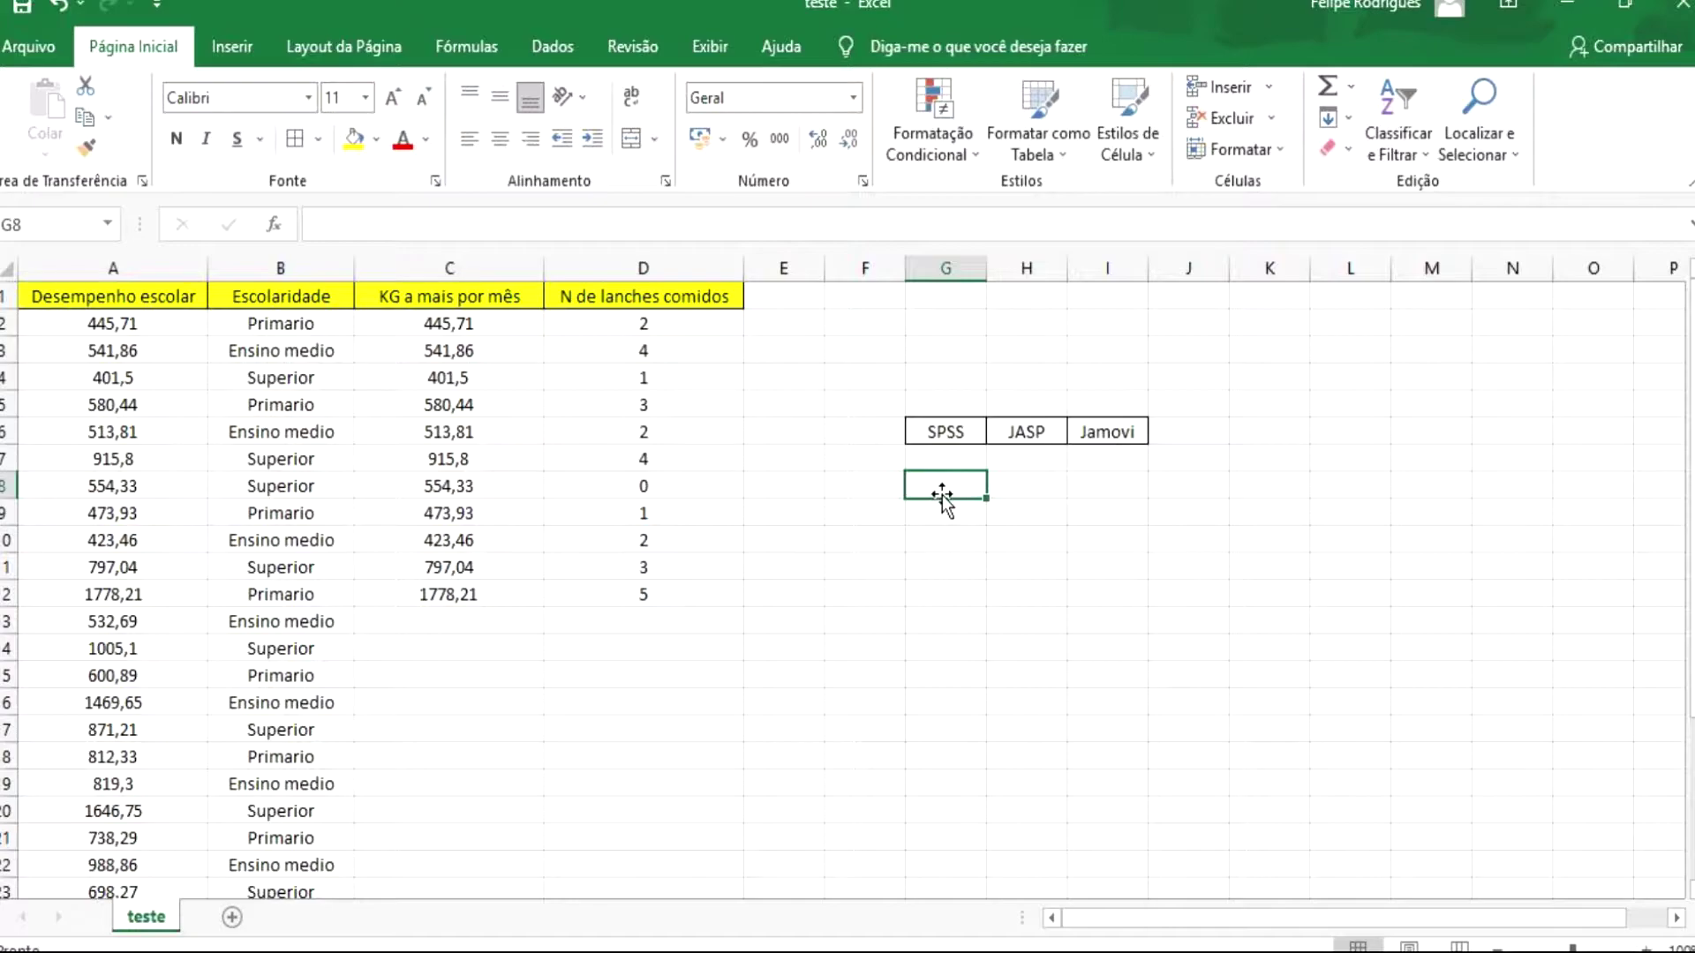
- Examine the four data columns of the teste sheet and the SPSS, JASP and Jamovi cells beside them
click(932, 430)
click(1020, 424)
click(1124, 427)
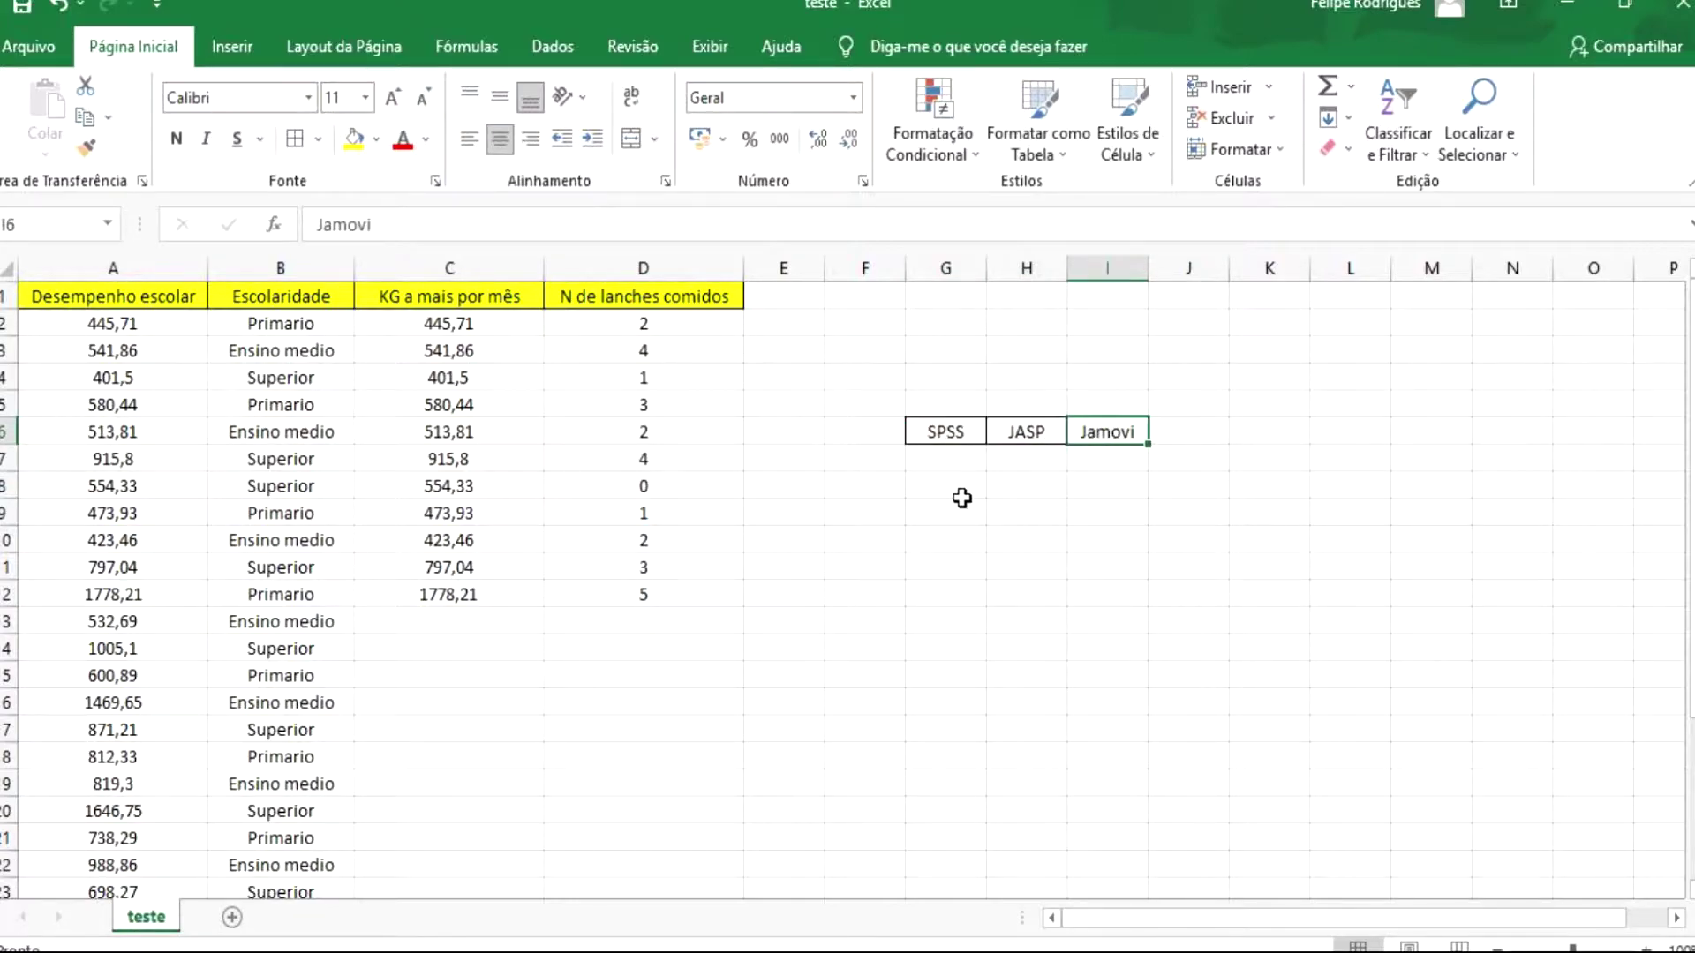
drag(941, 423, 1104, 427)
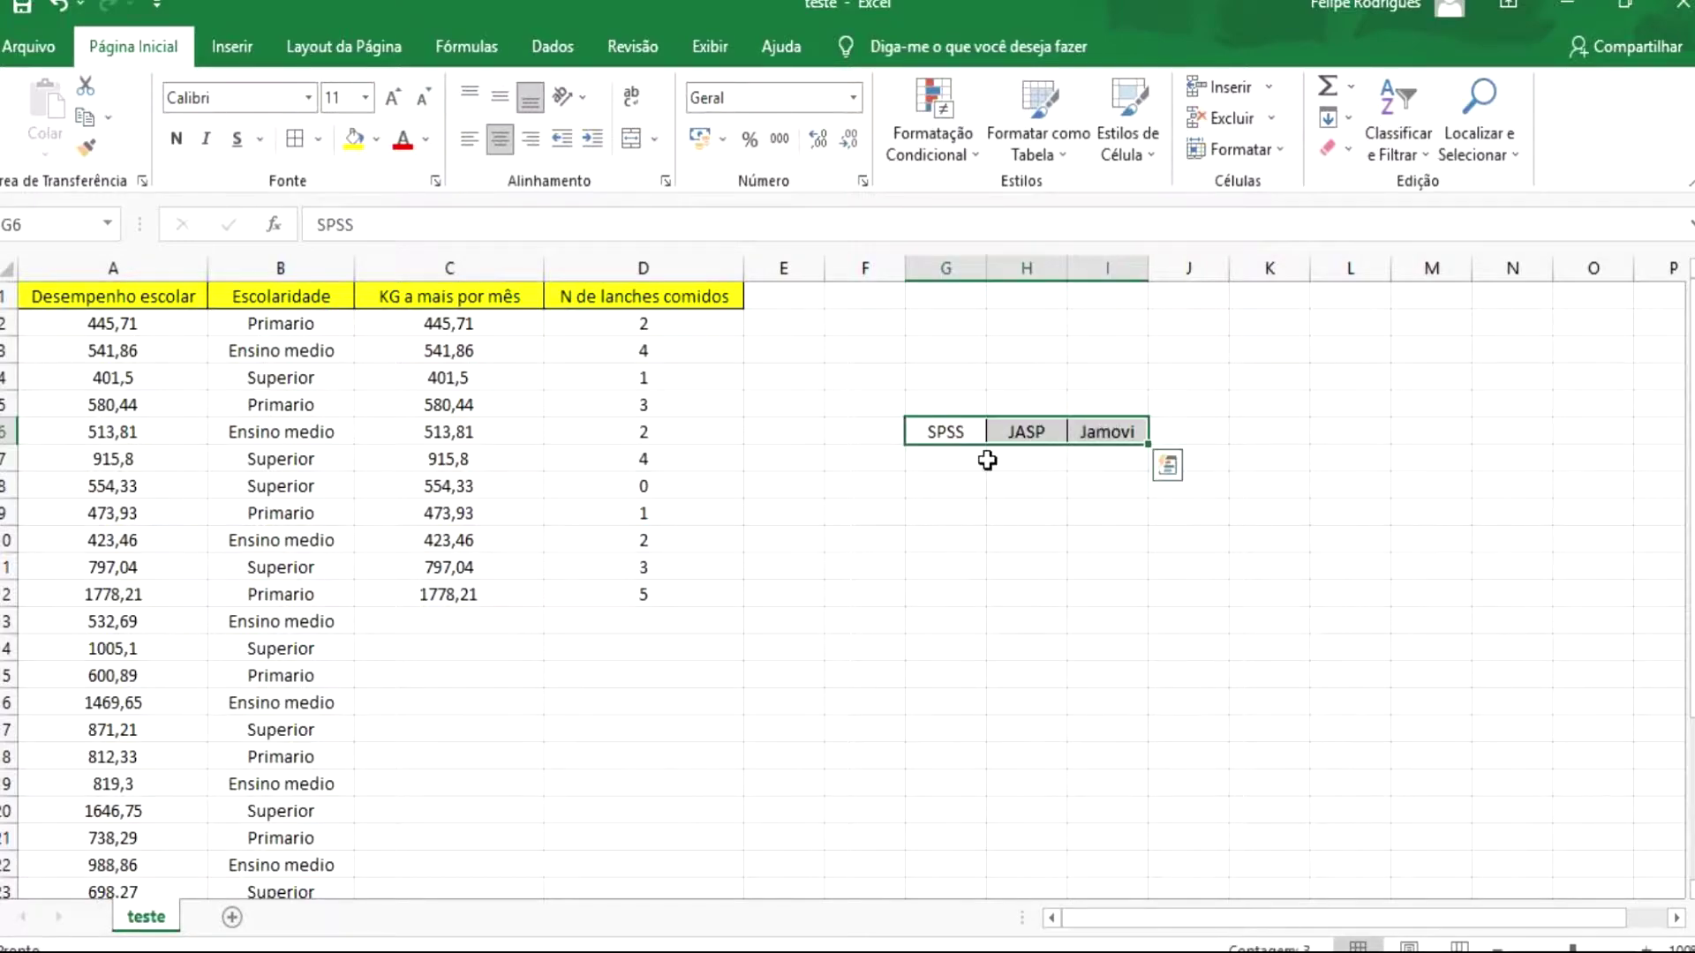
click(933, 470)
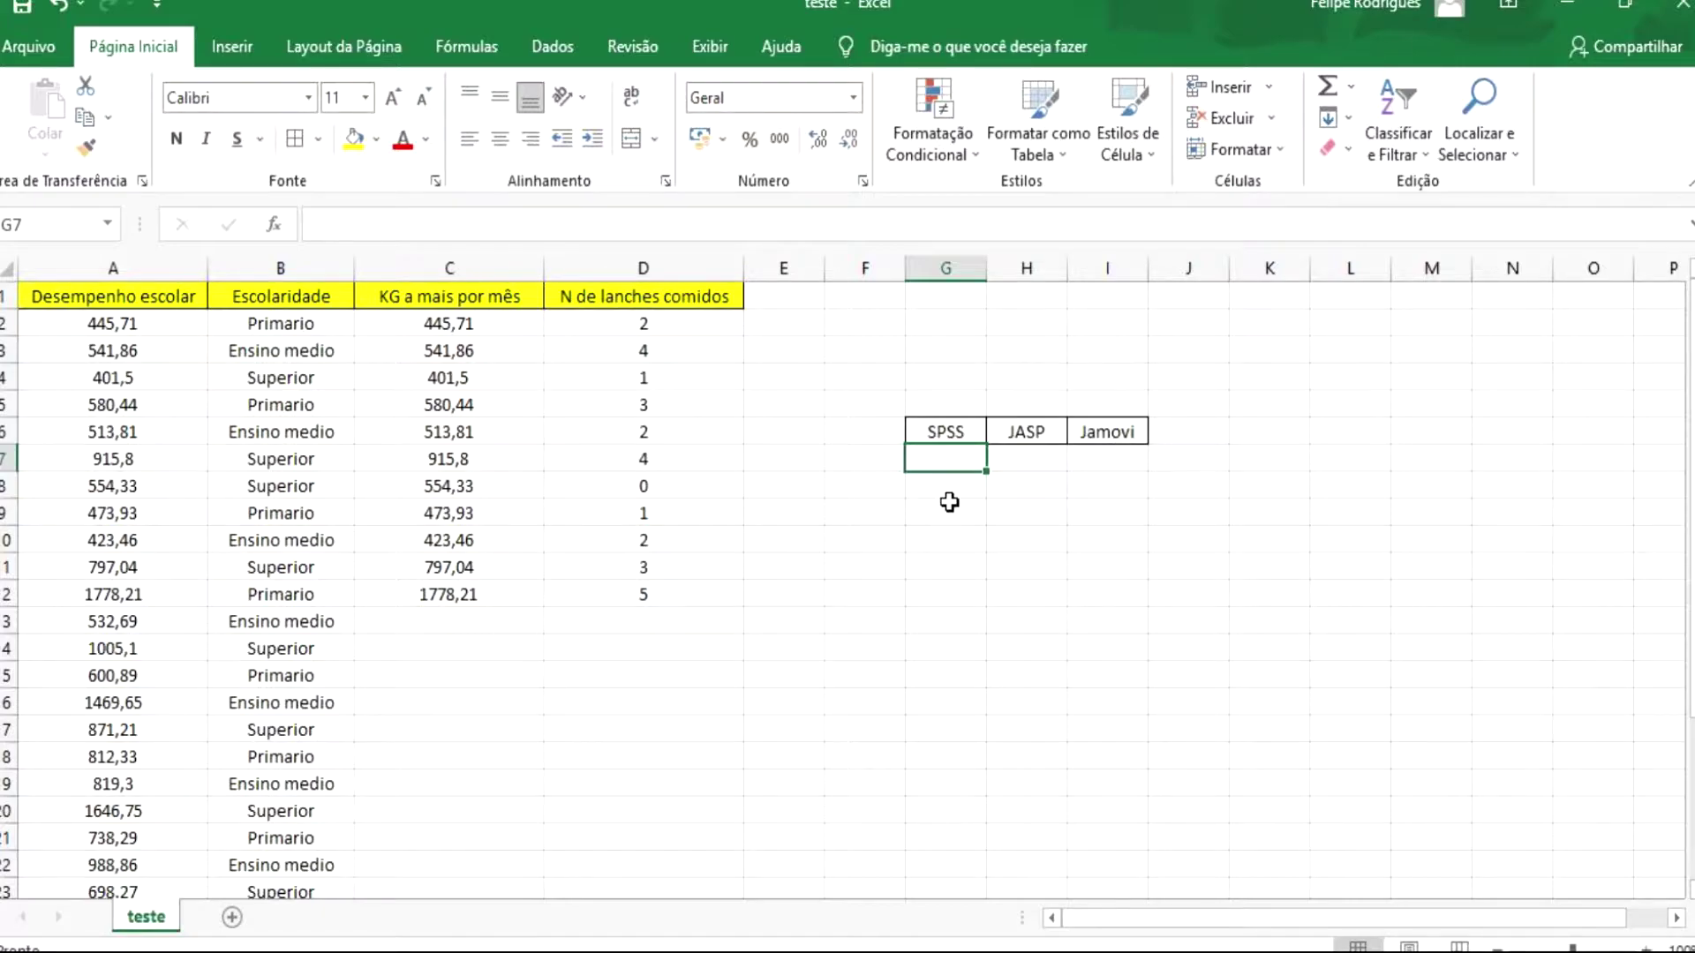
click(950, 508)
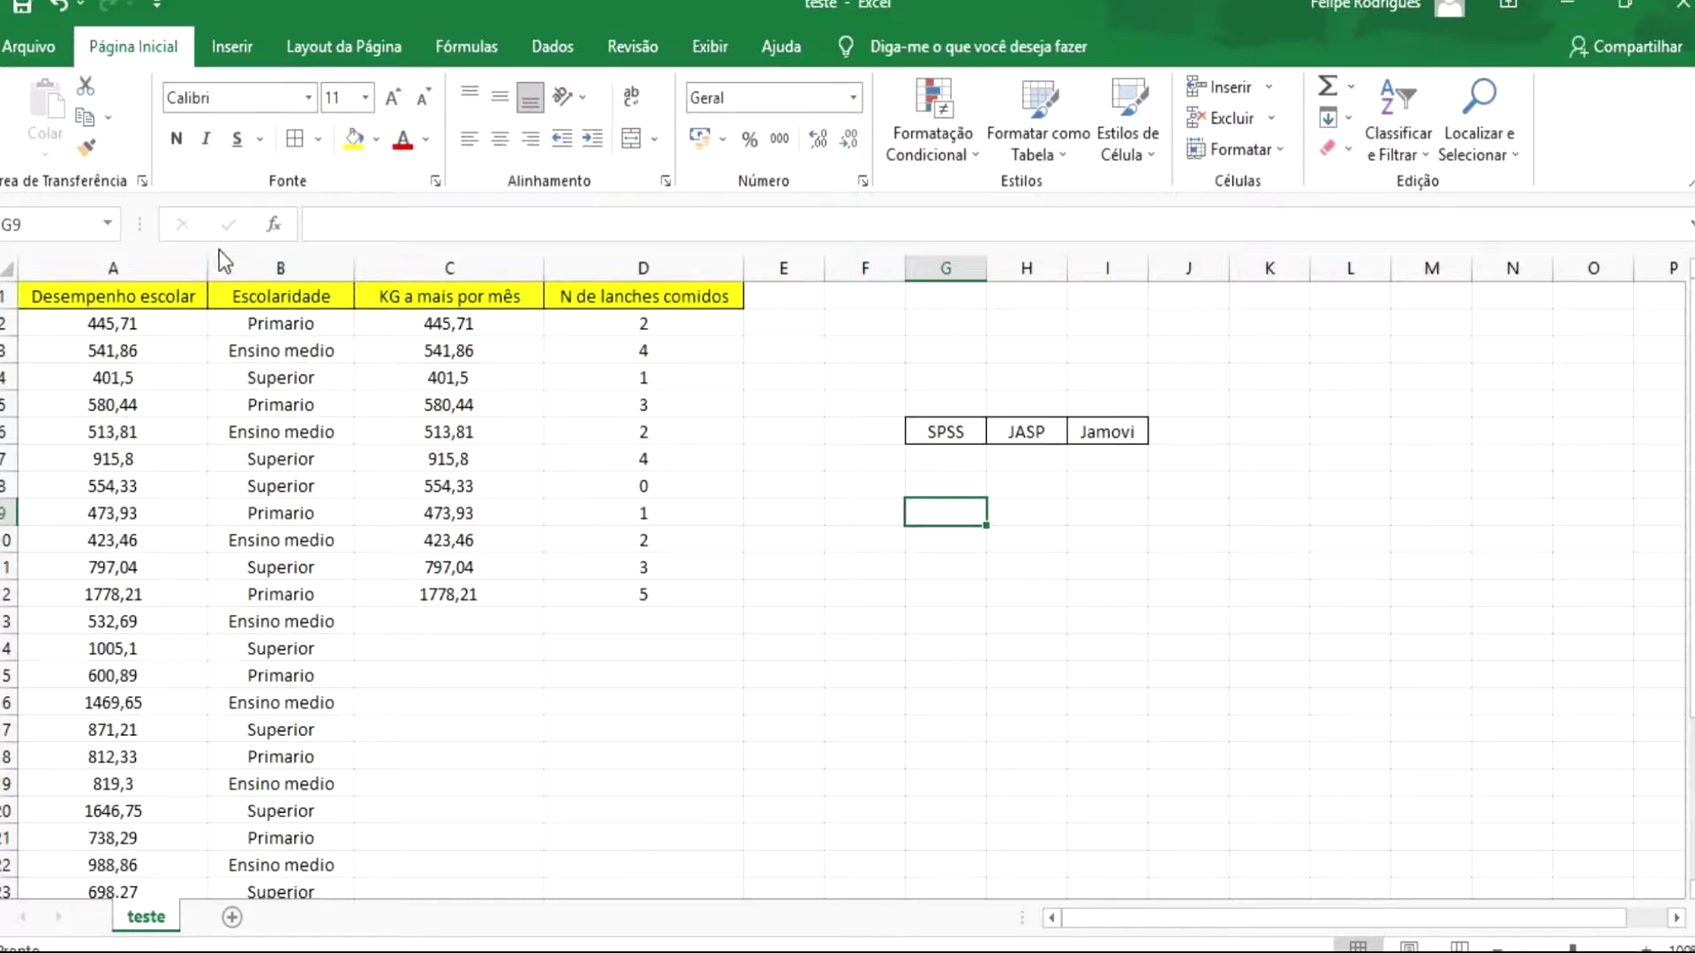
click(132, 267)
click(265, 268)
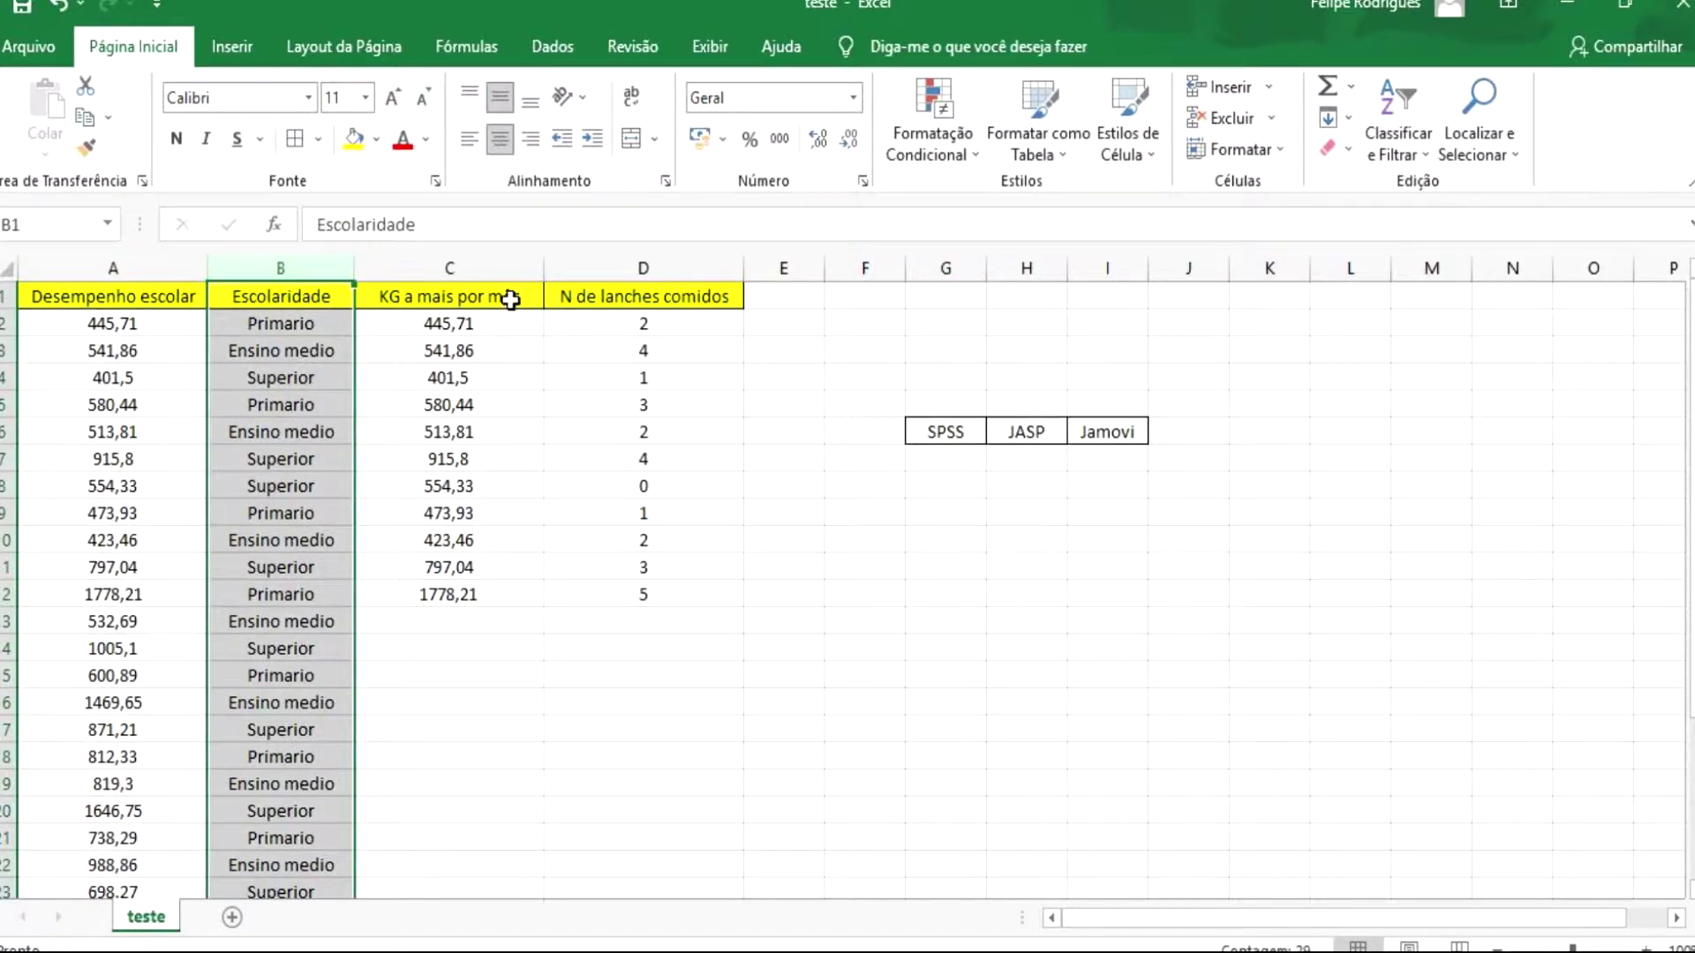
click(759, 369)
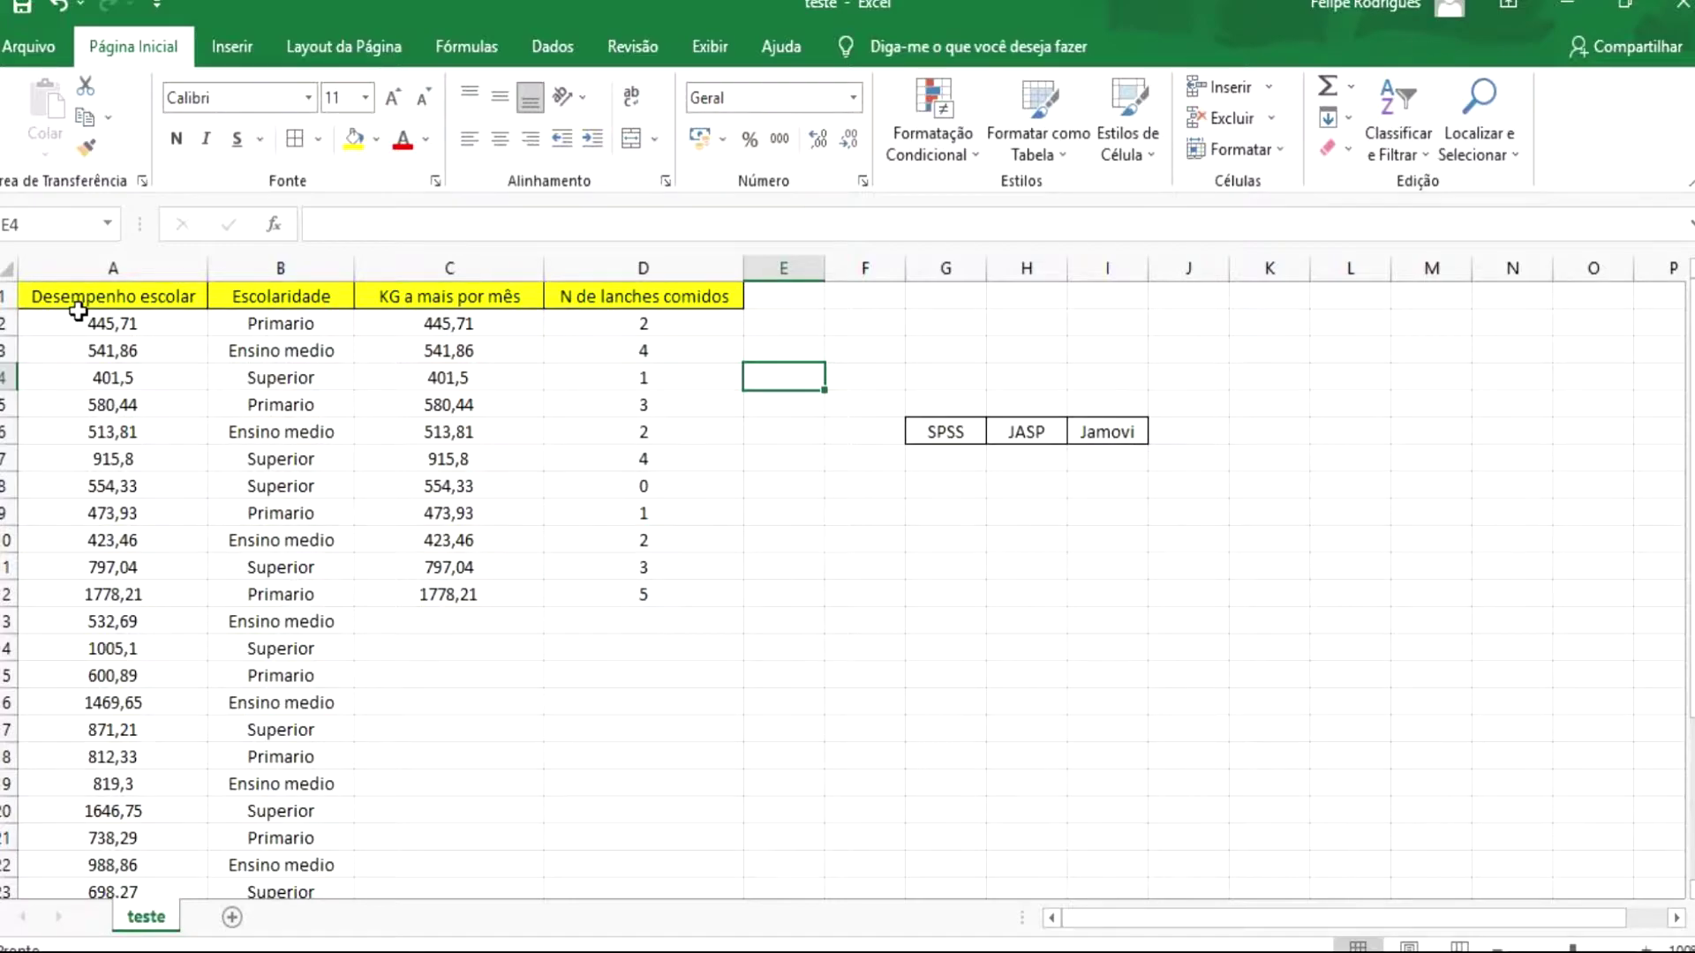
click(77, 265)
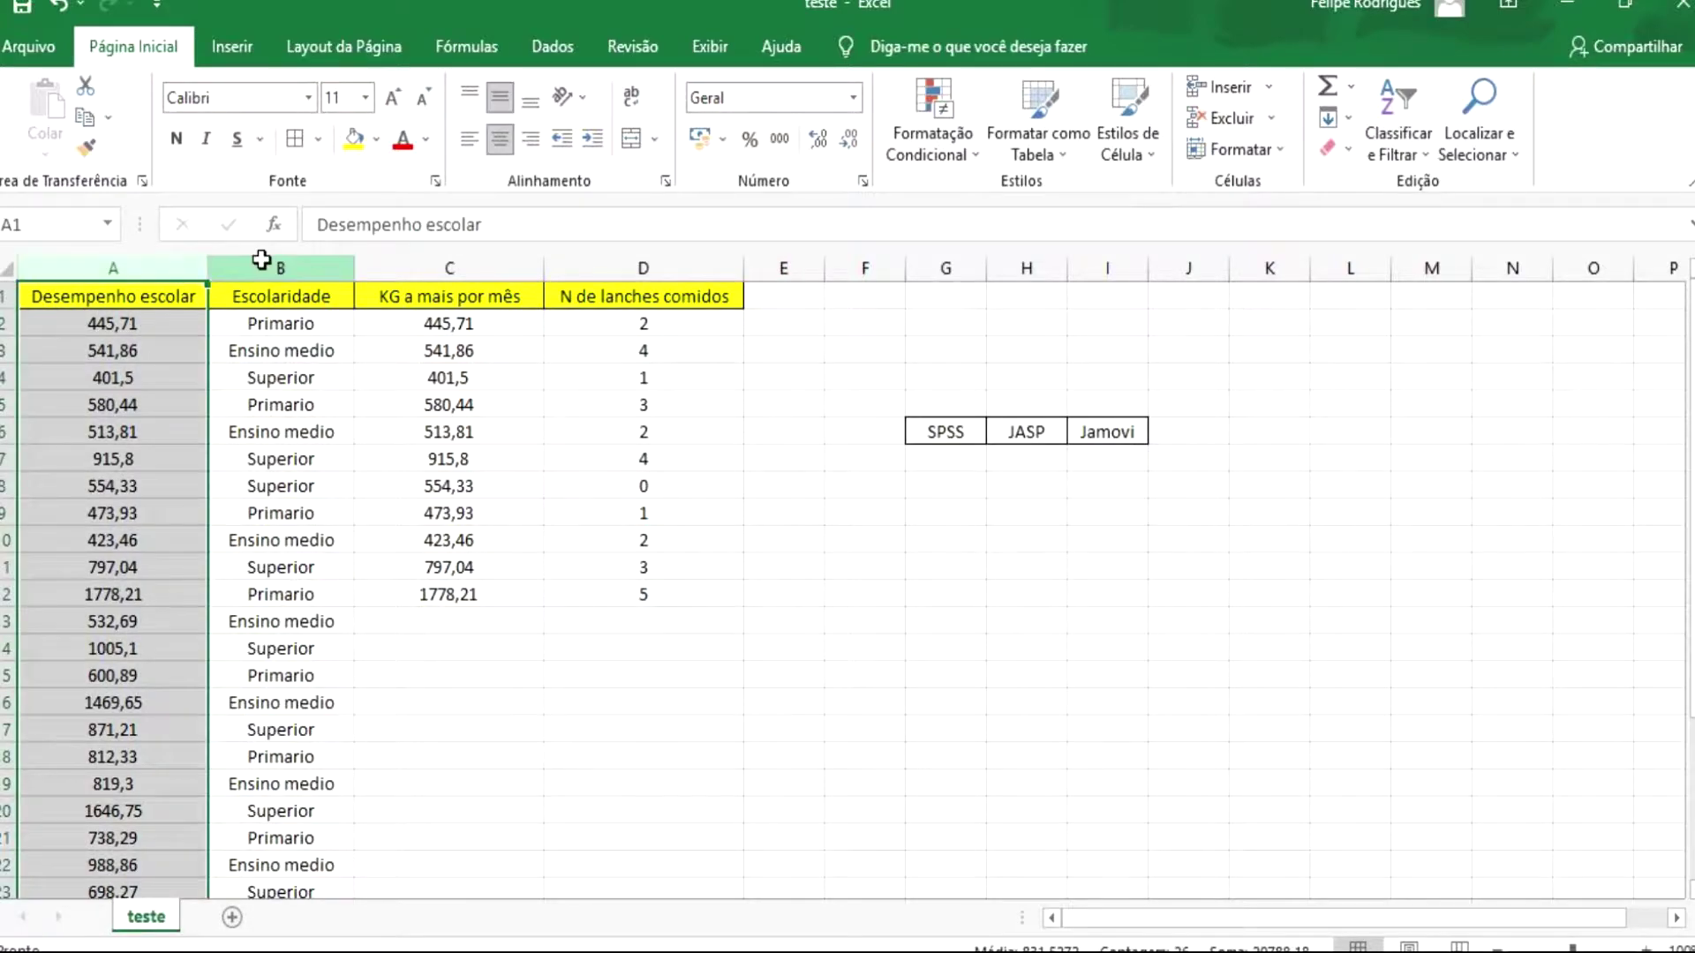
click(261, 258)
click(441, 267)
click(574, 268)
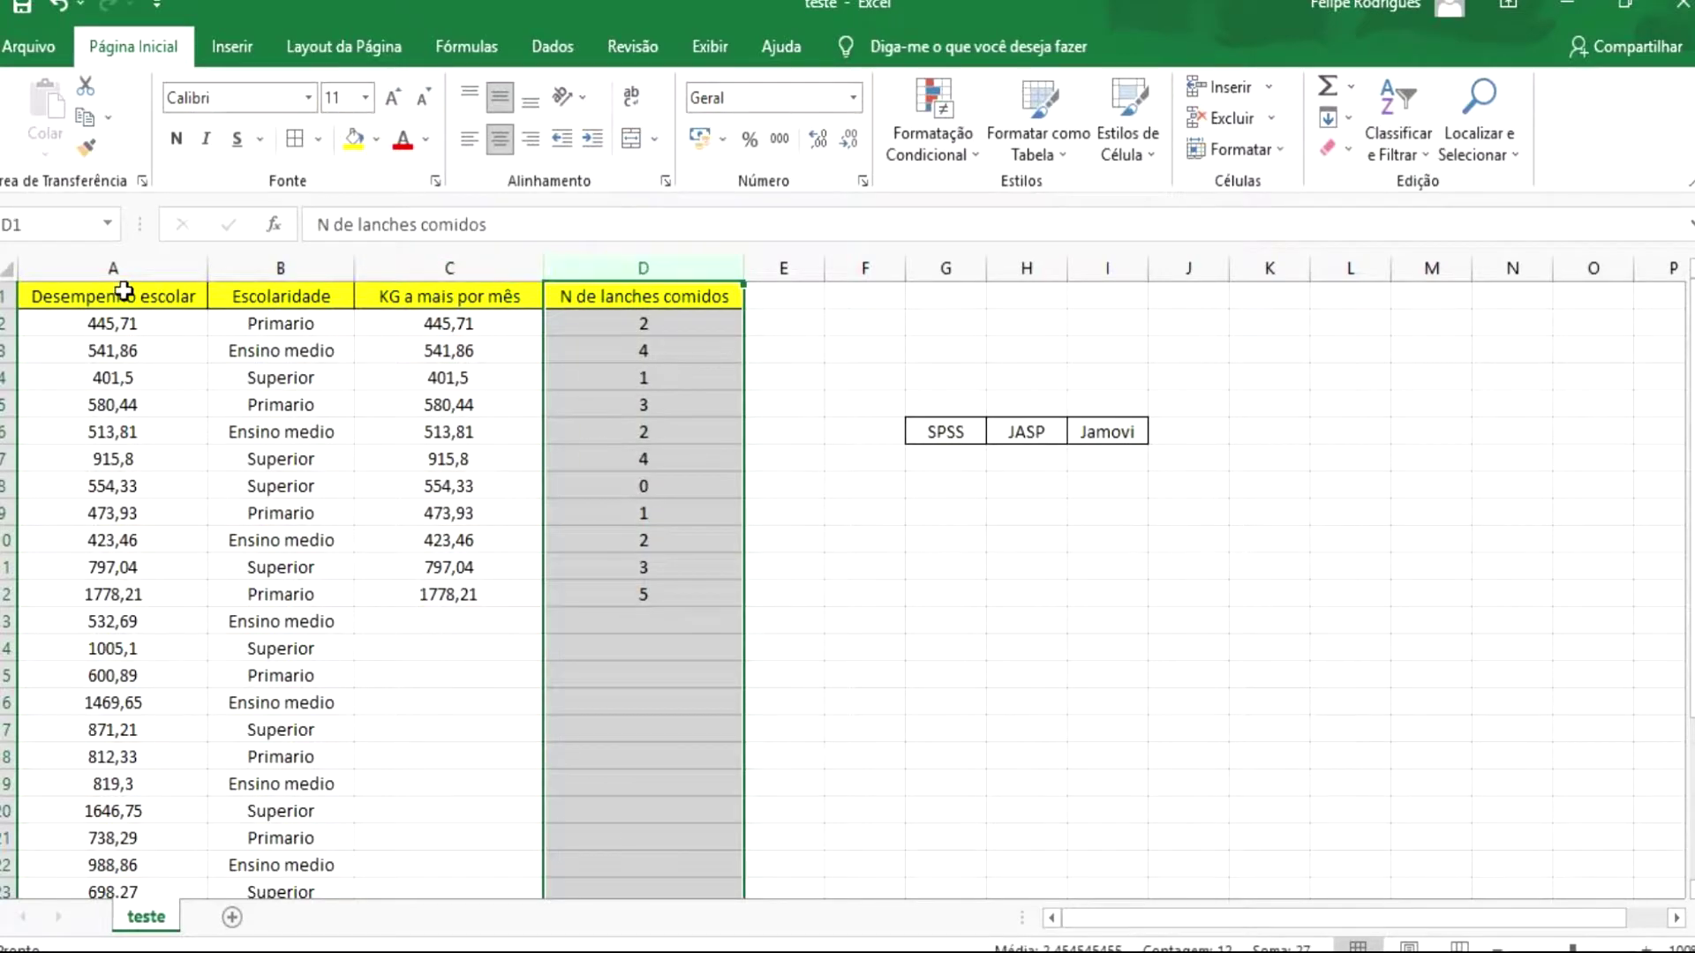
click(88, 261)
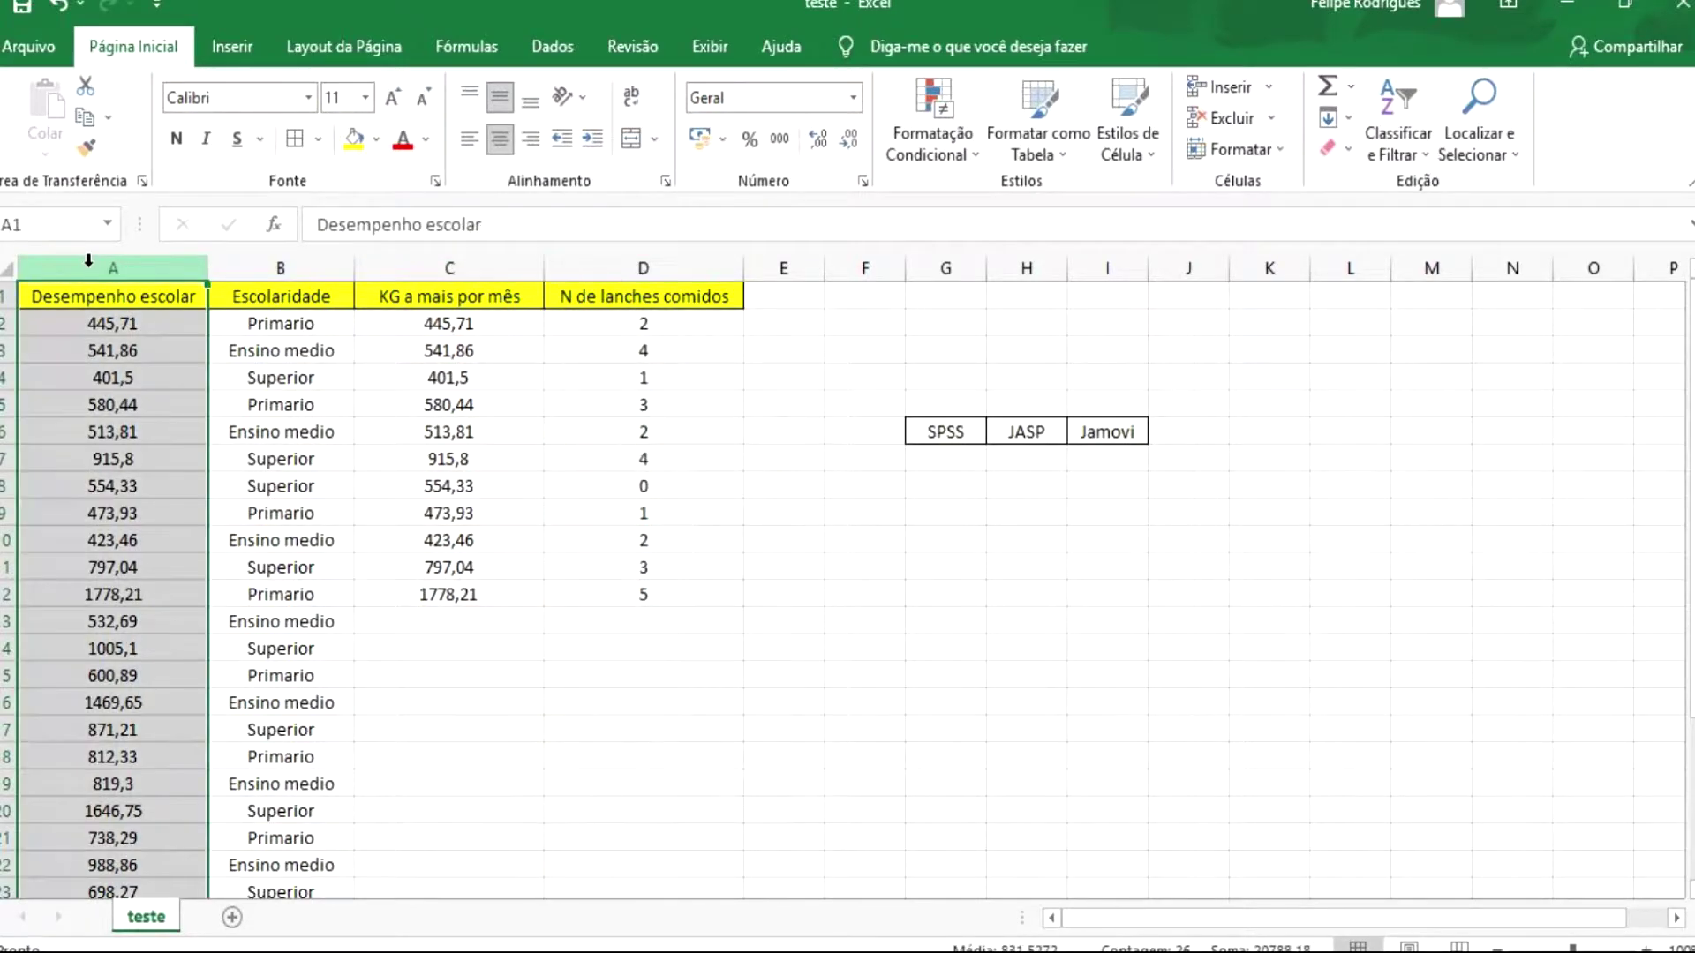
click(241, 266)
click(443, 264)
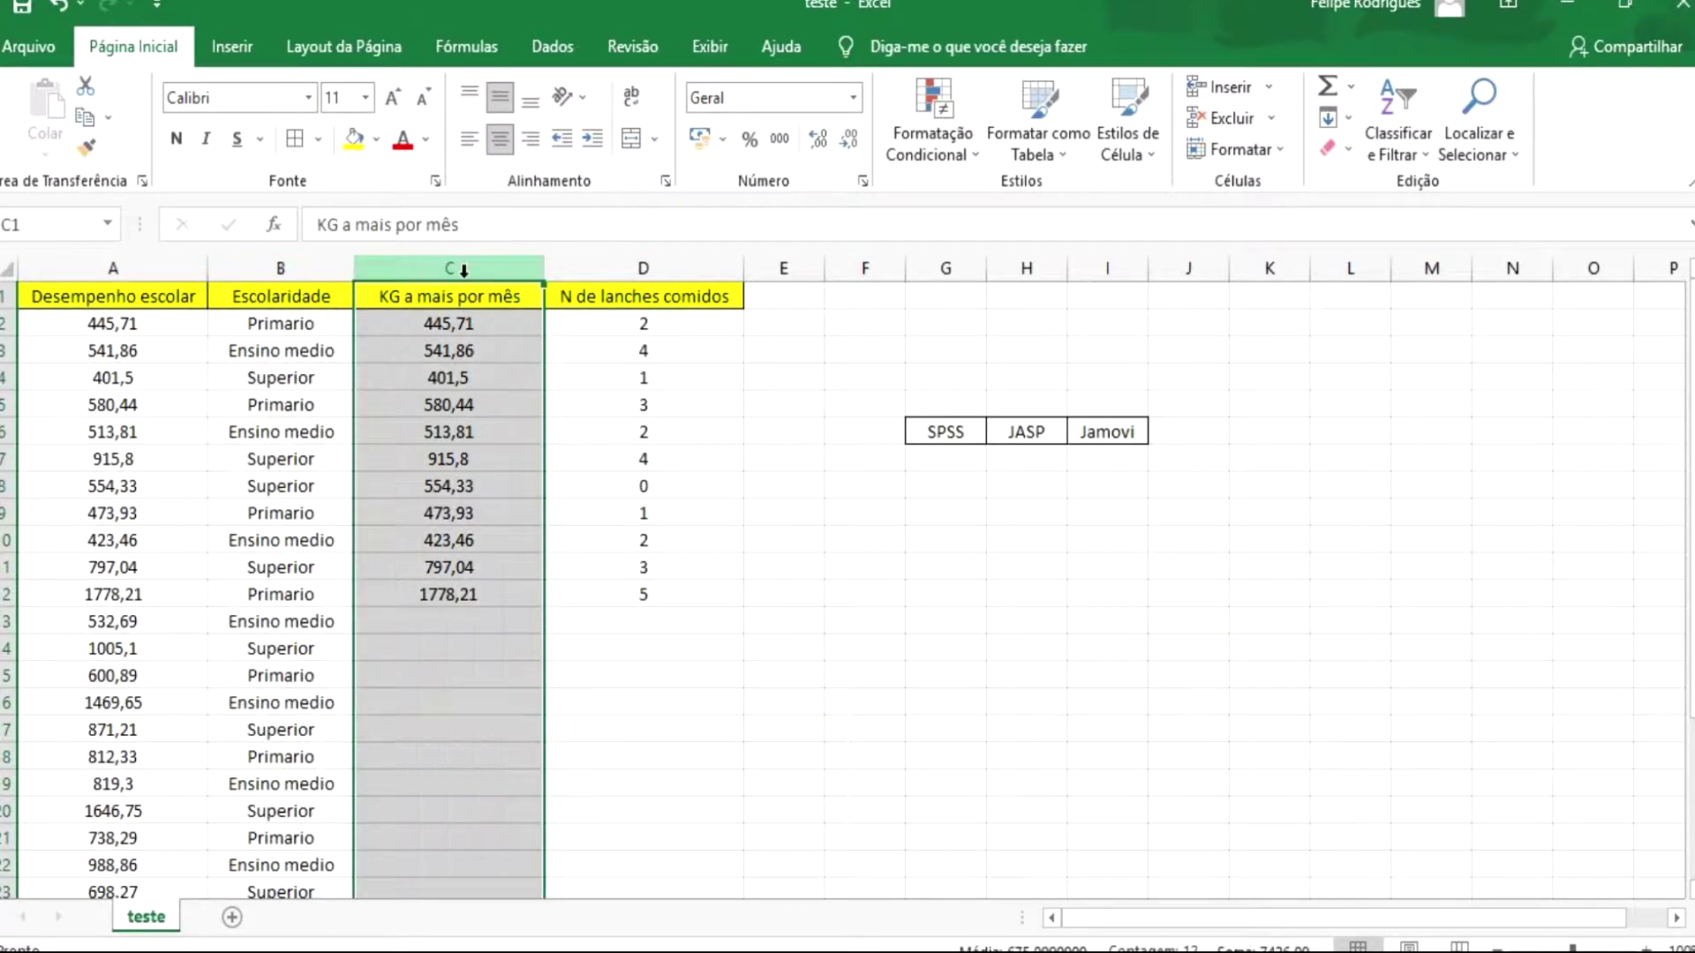
click(589, 258)
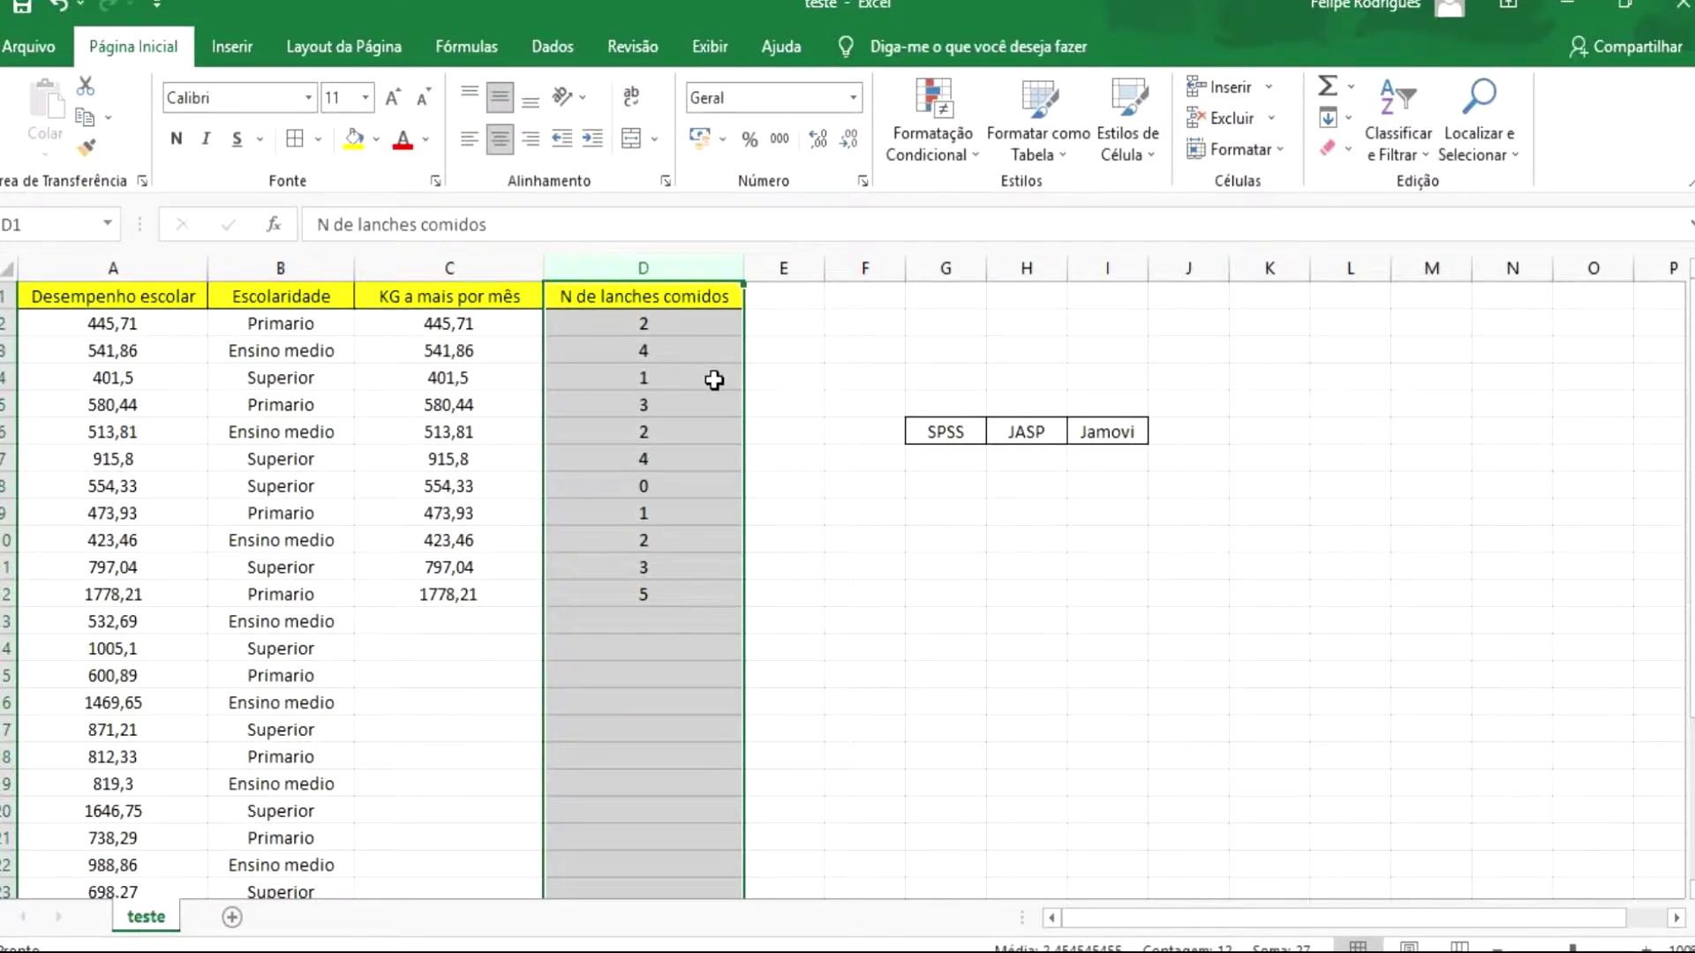
click(803, 409)
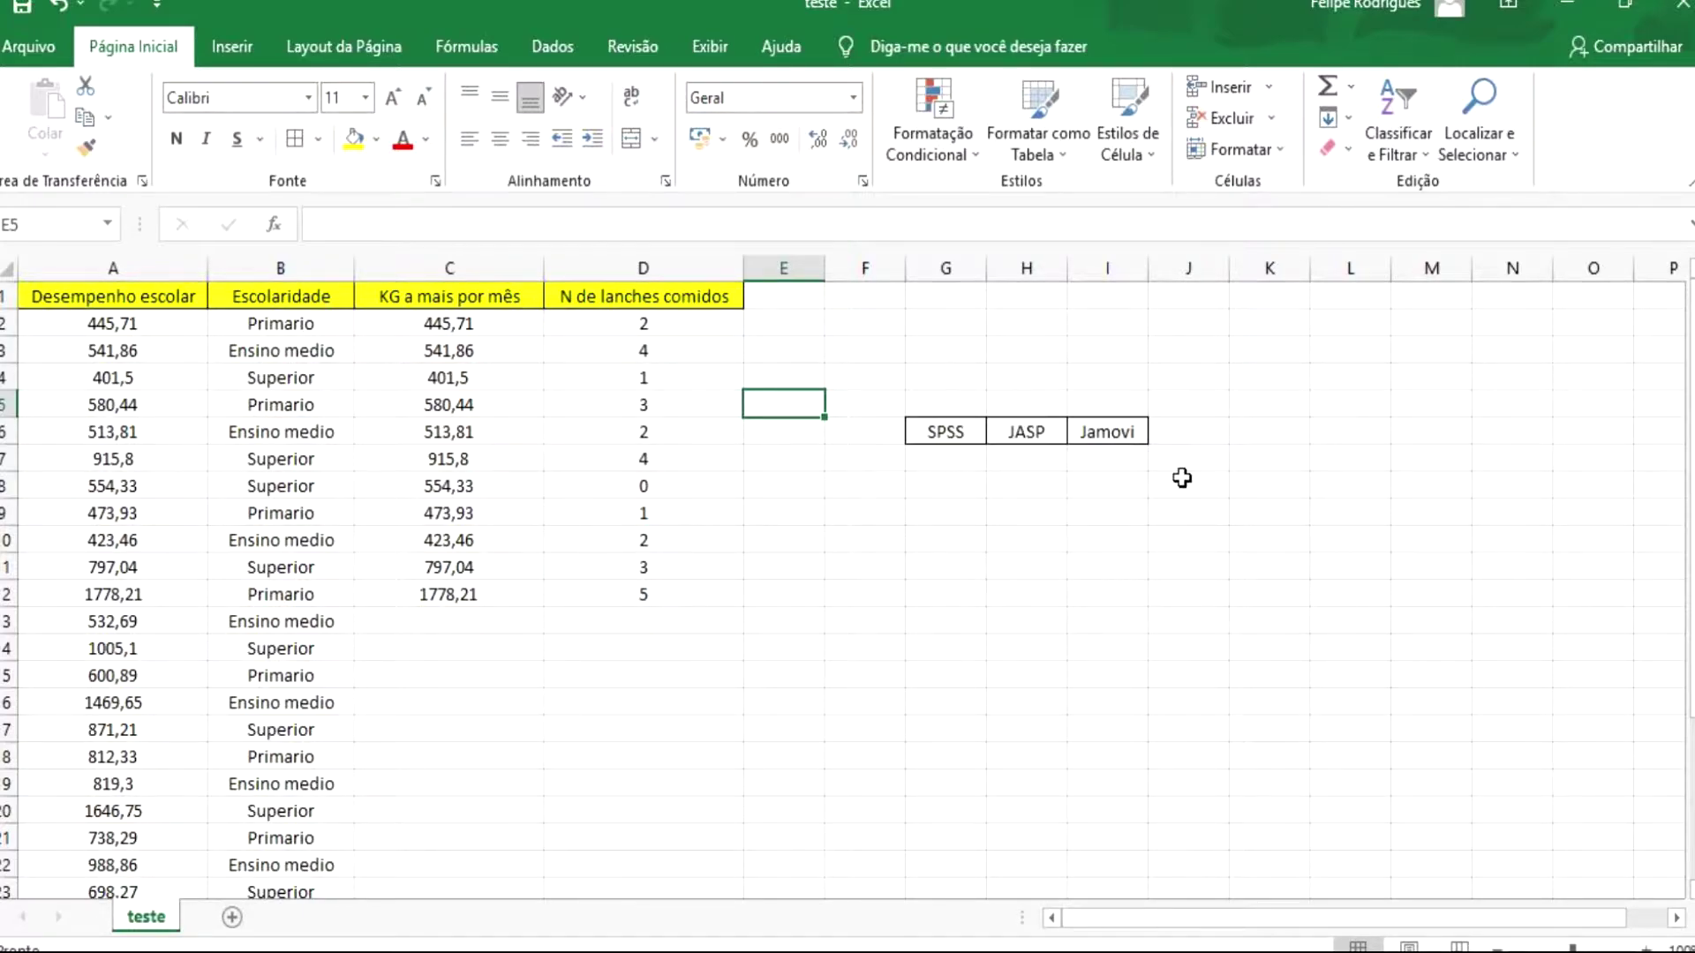
click(1099, 431)
drag(1046, 434, 956, 435)
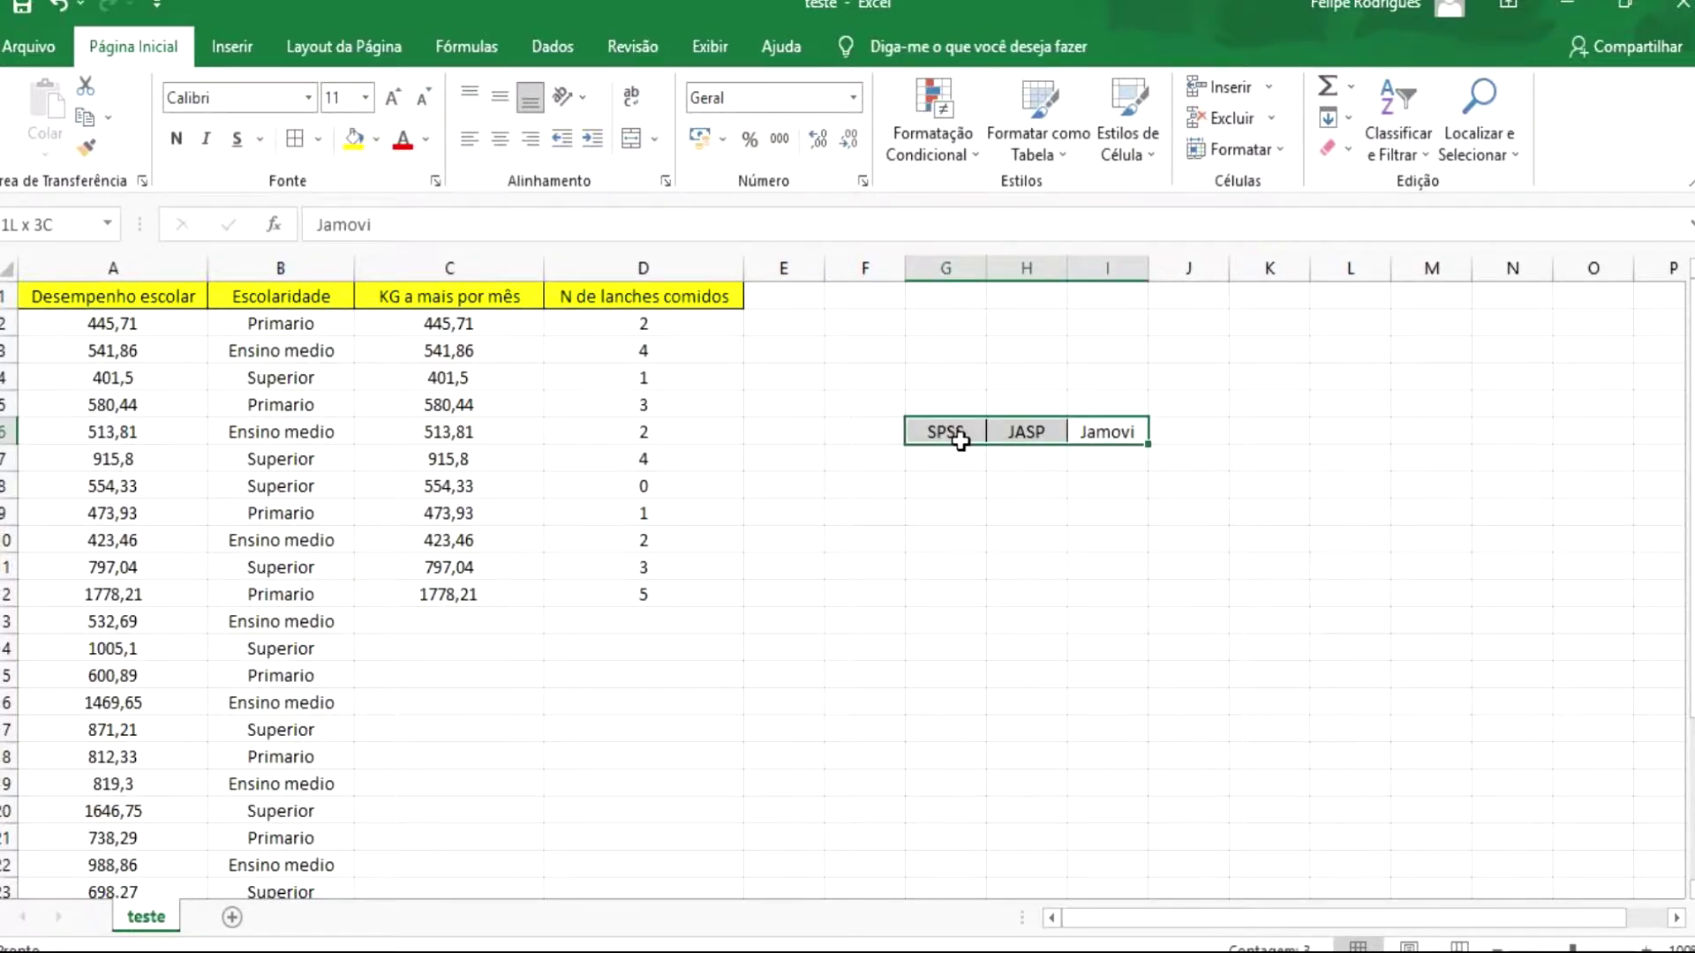
click(971, 485)
click(918, 434)
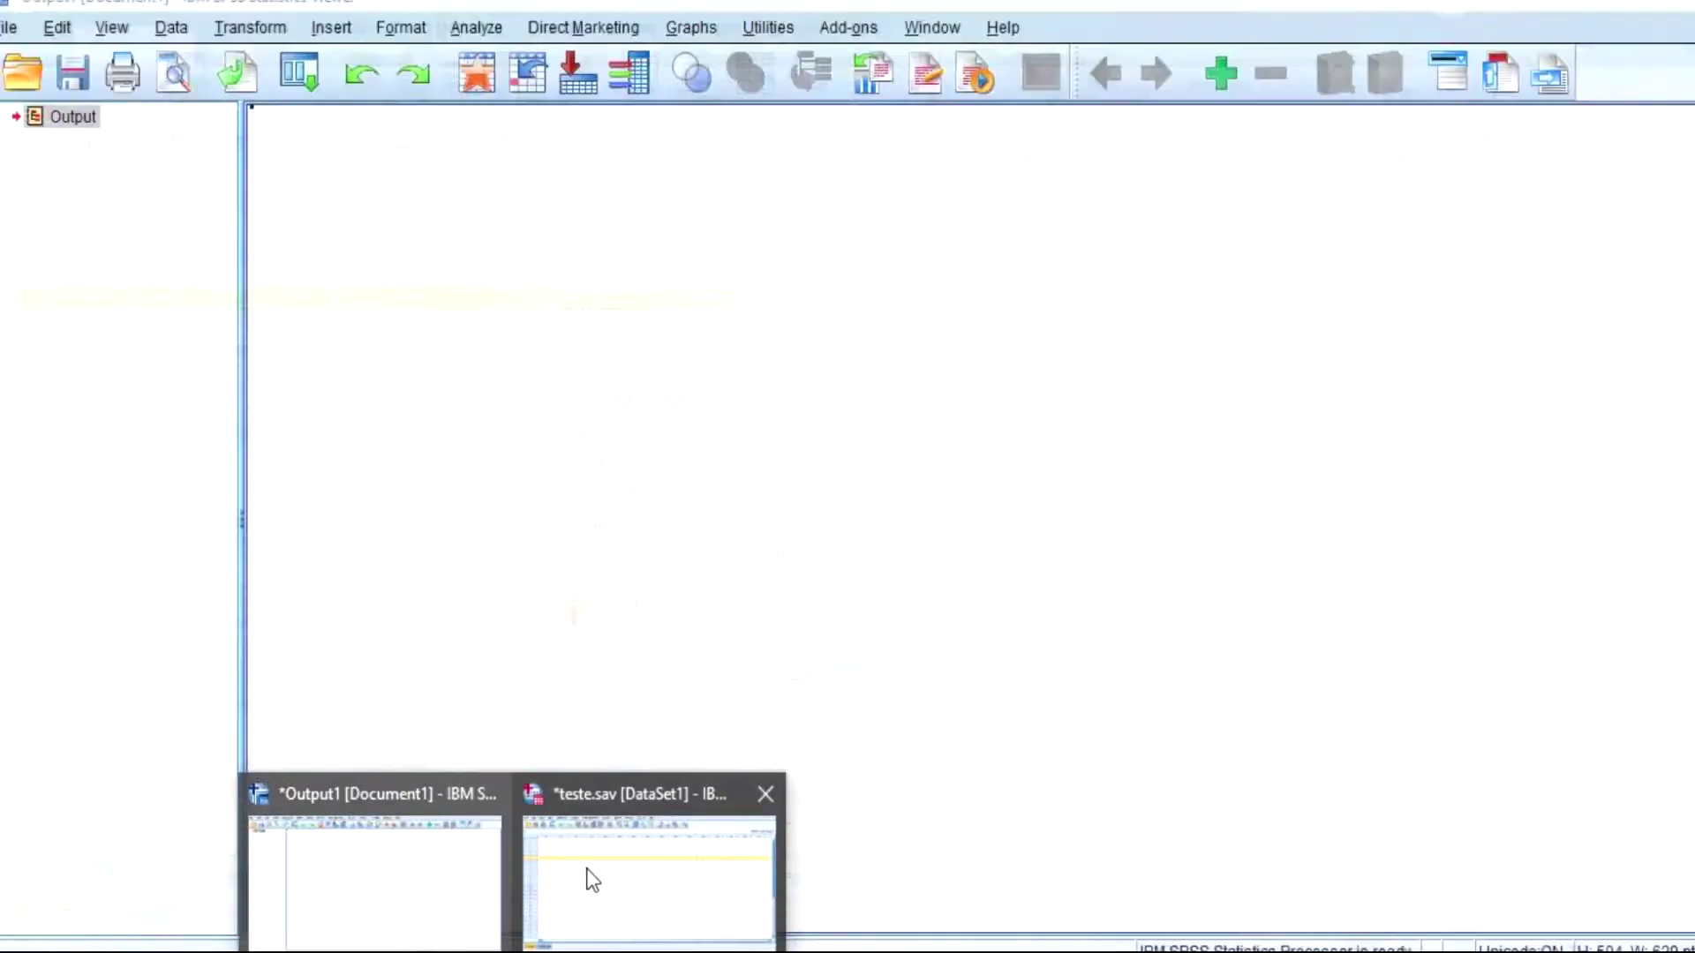
- Switch to the teste.sav dataset in SPSS and examine its Data View and Variable View
click(605, 874)
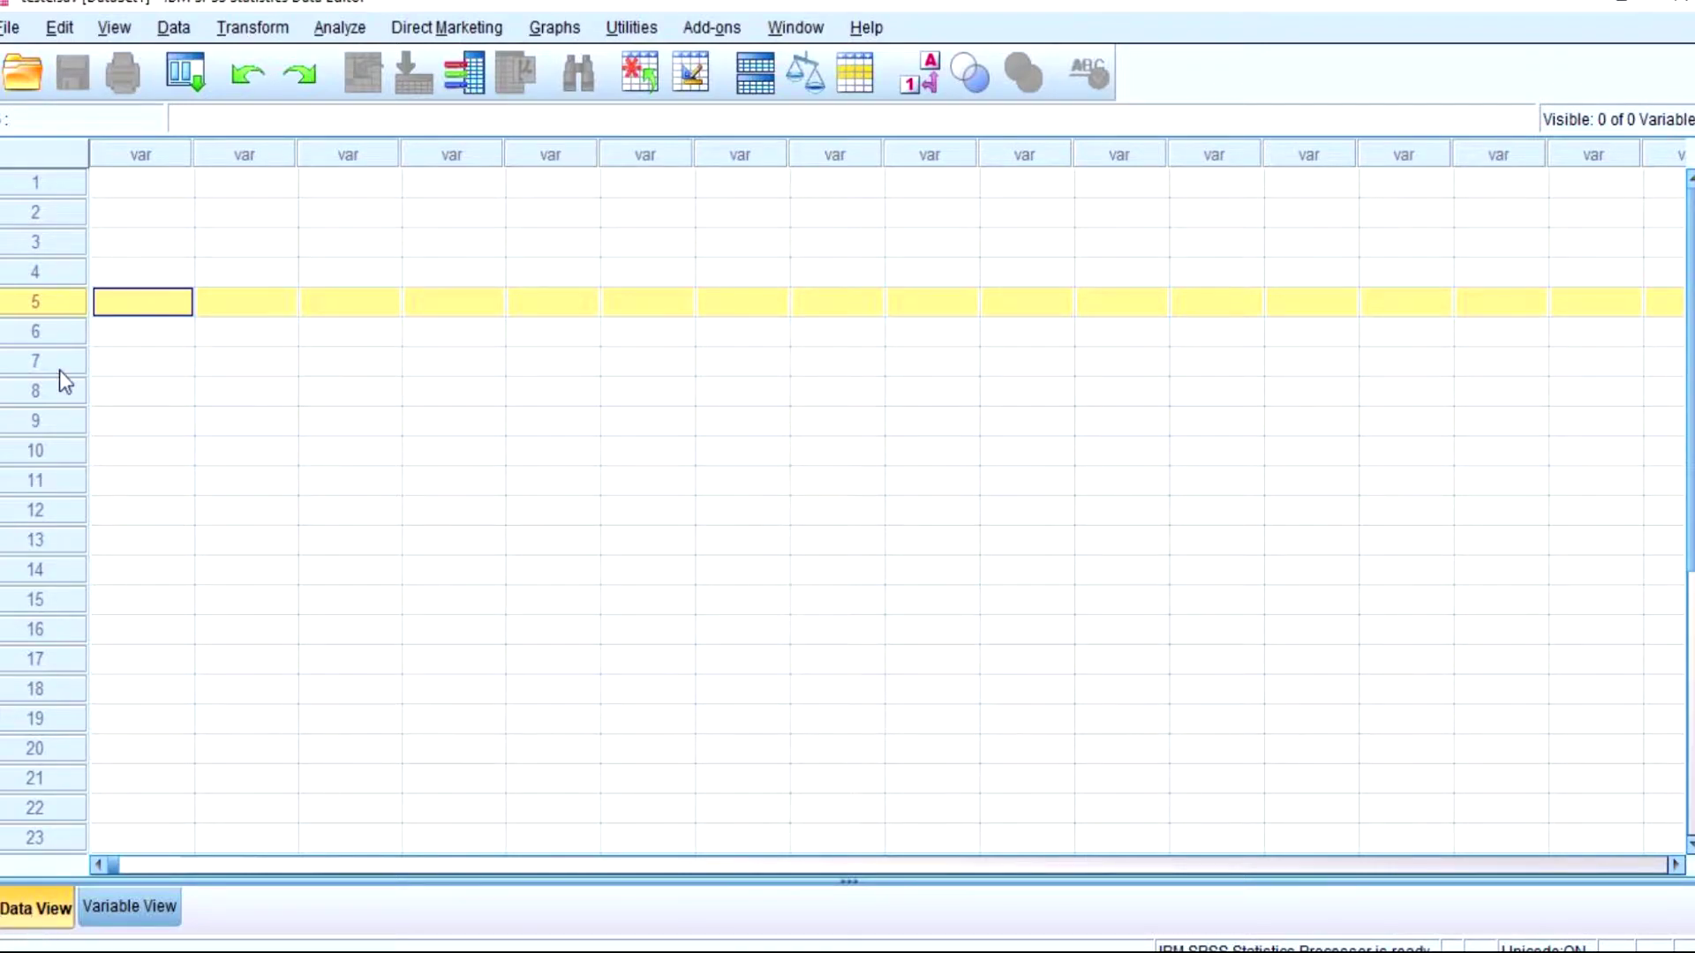
click(140, 150)
click(75, 180)
click(123, 183)
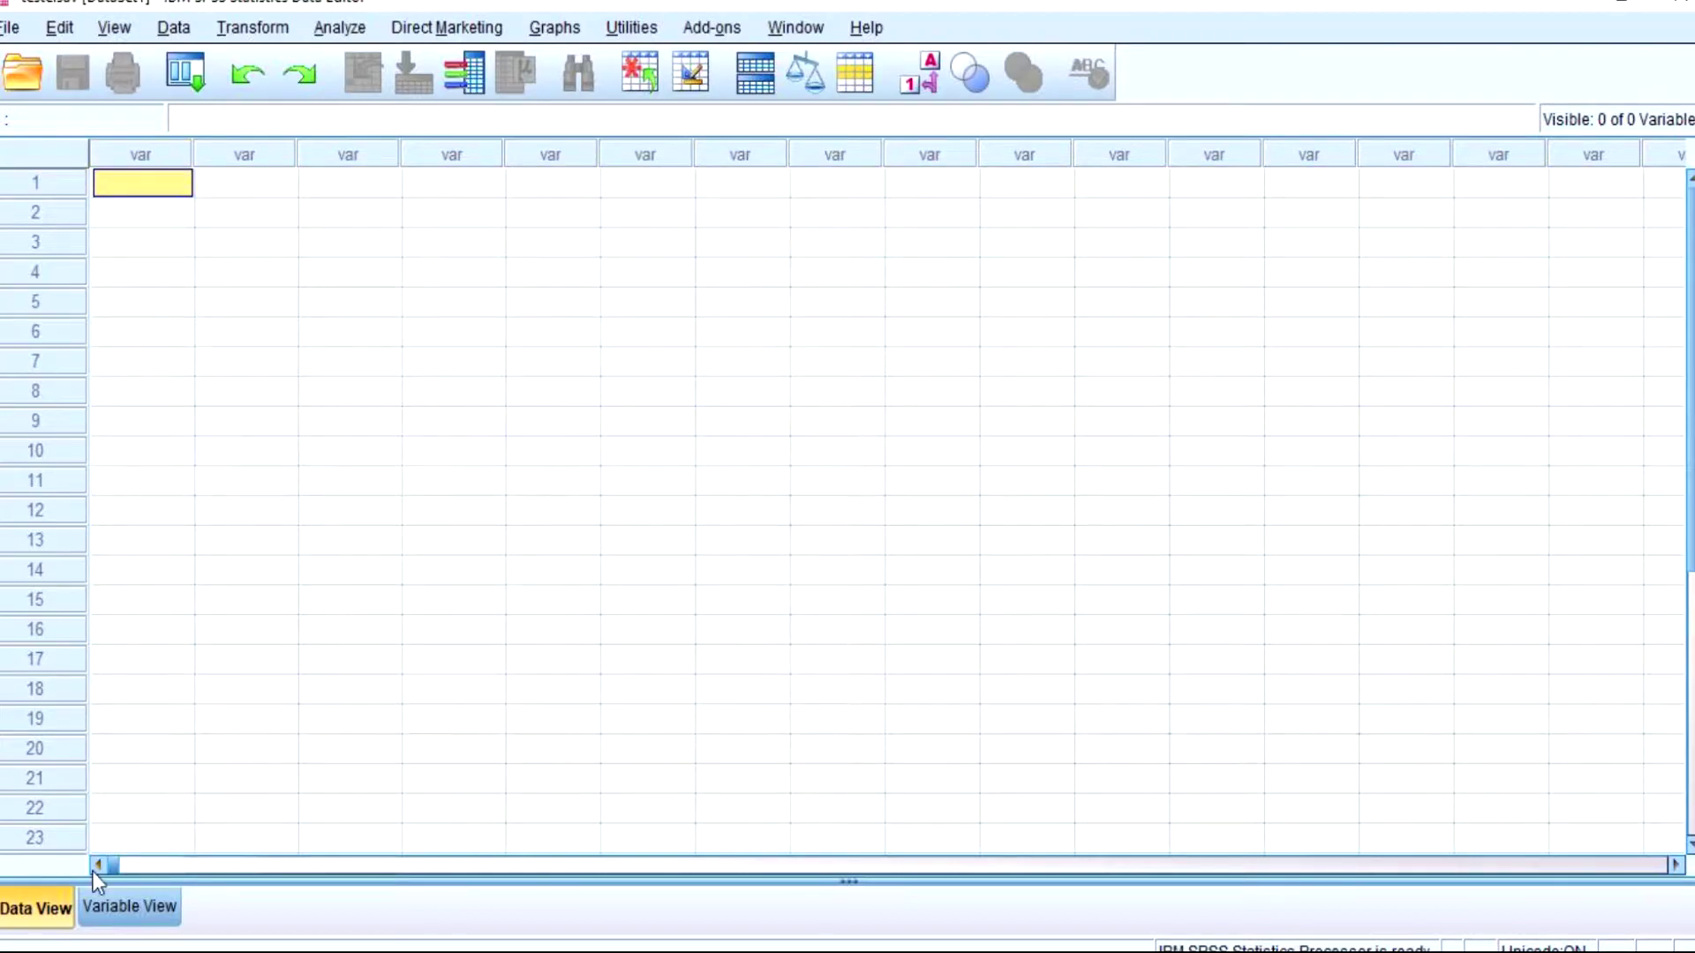
click(113, 903)
drag(147, 159, 129, 244)
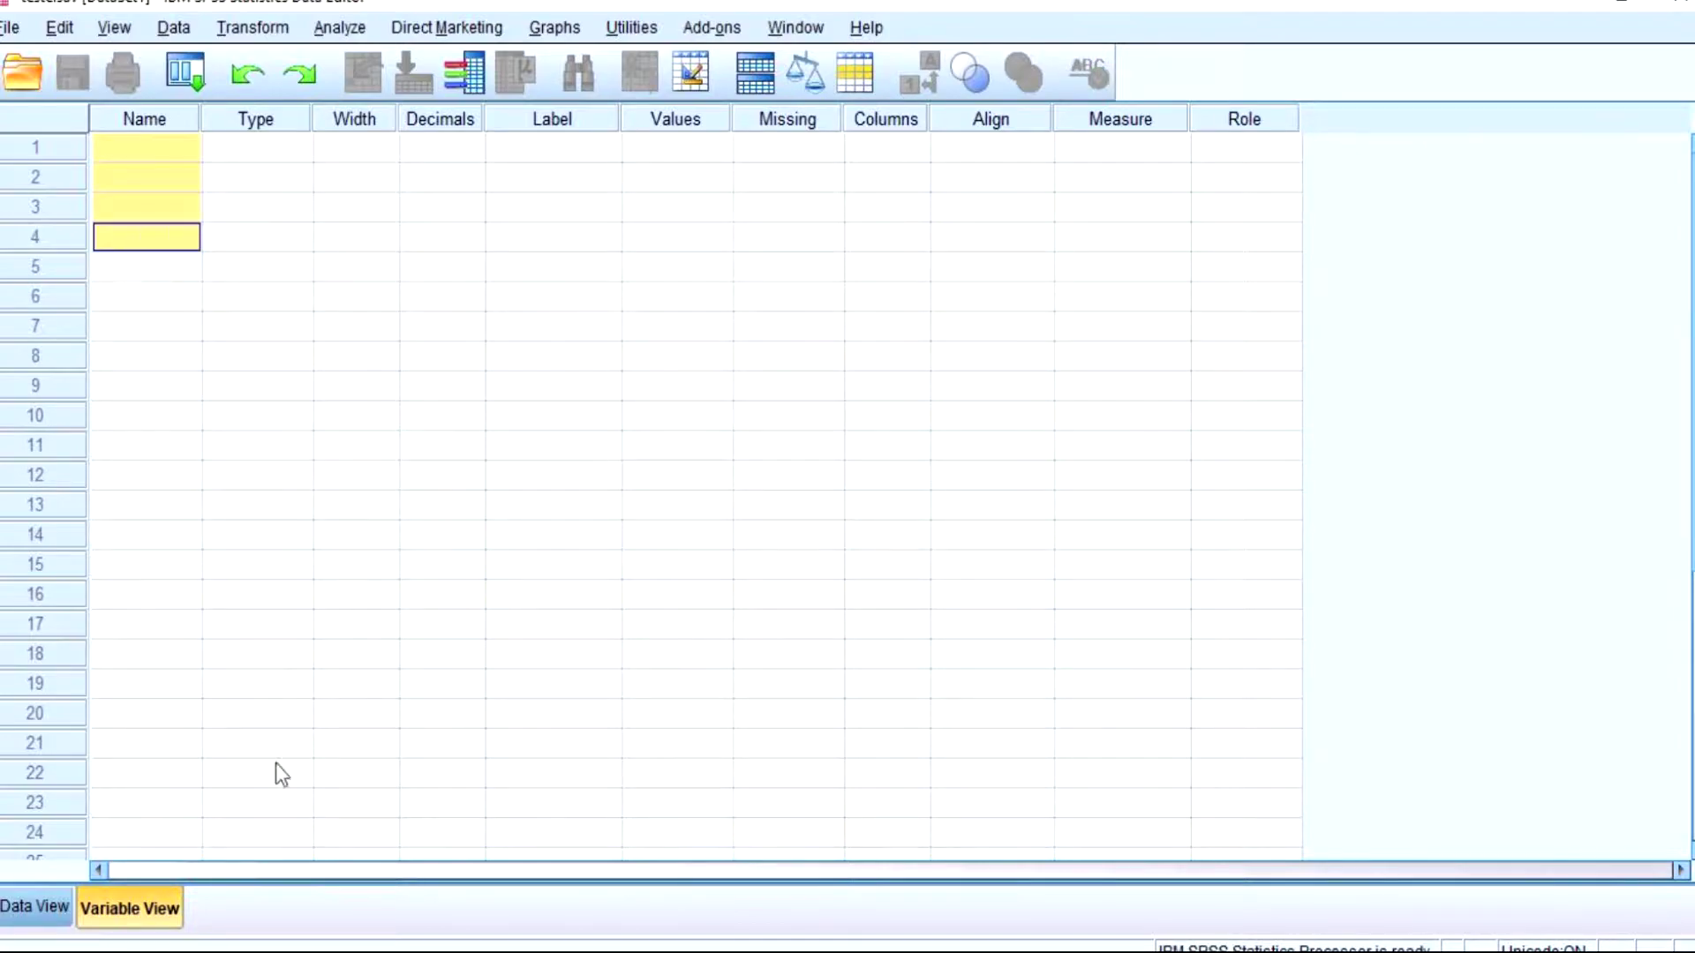
click(53, 907)
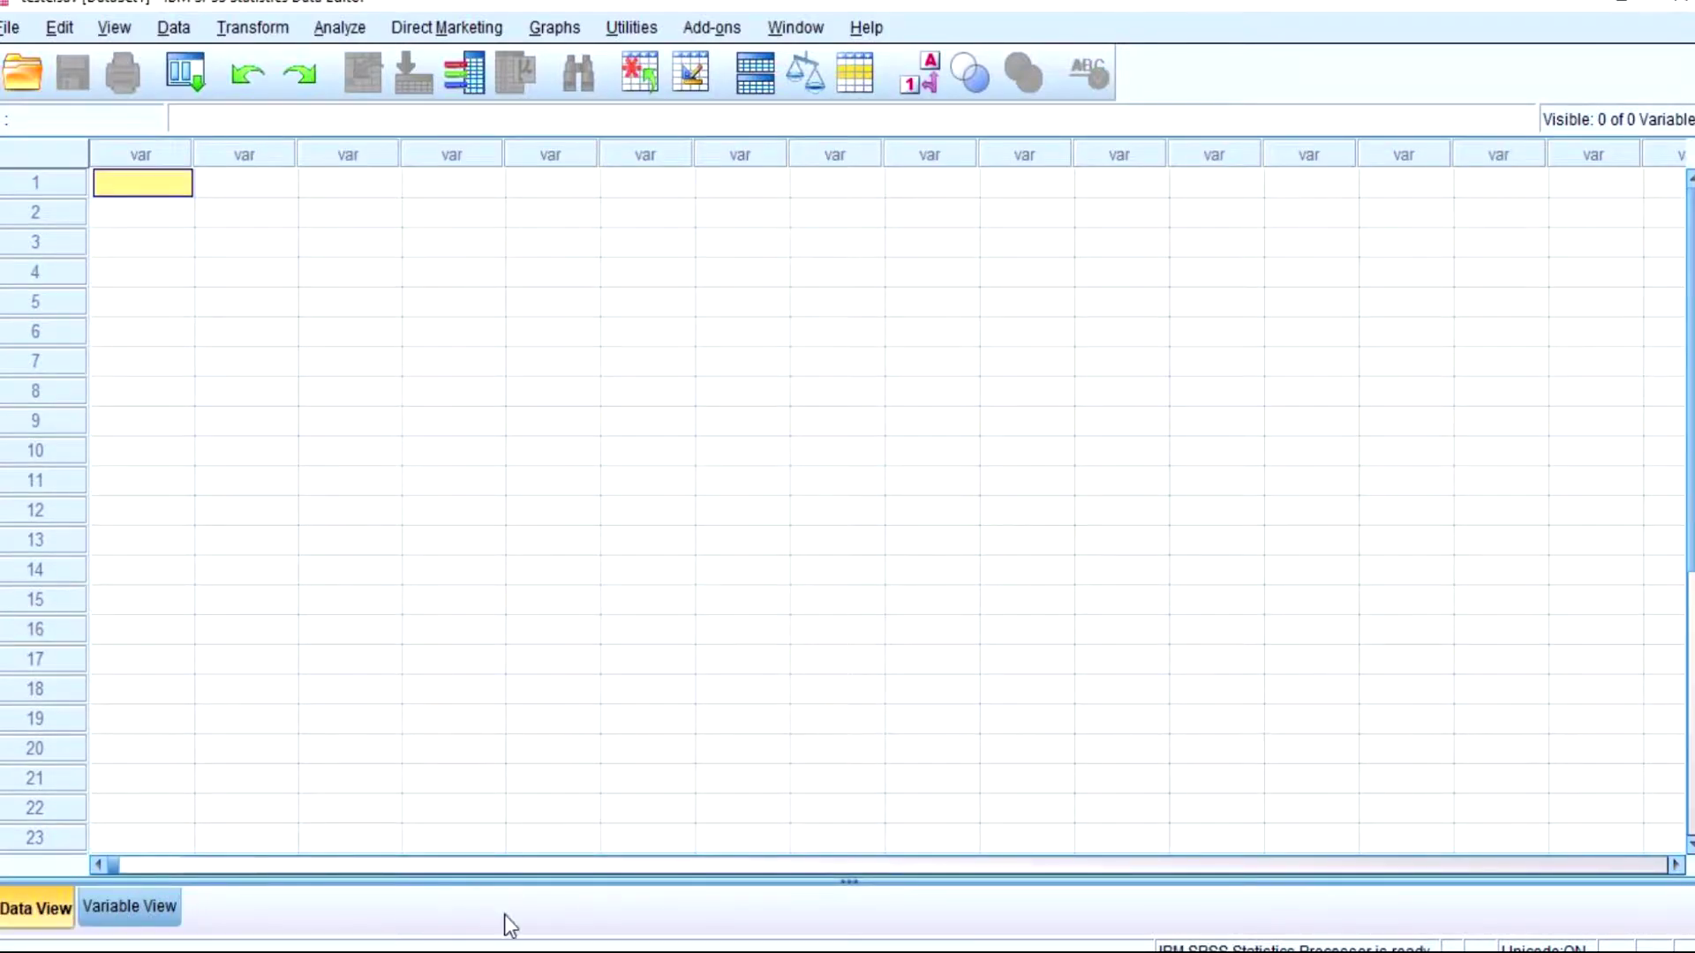
click(446, 840)
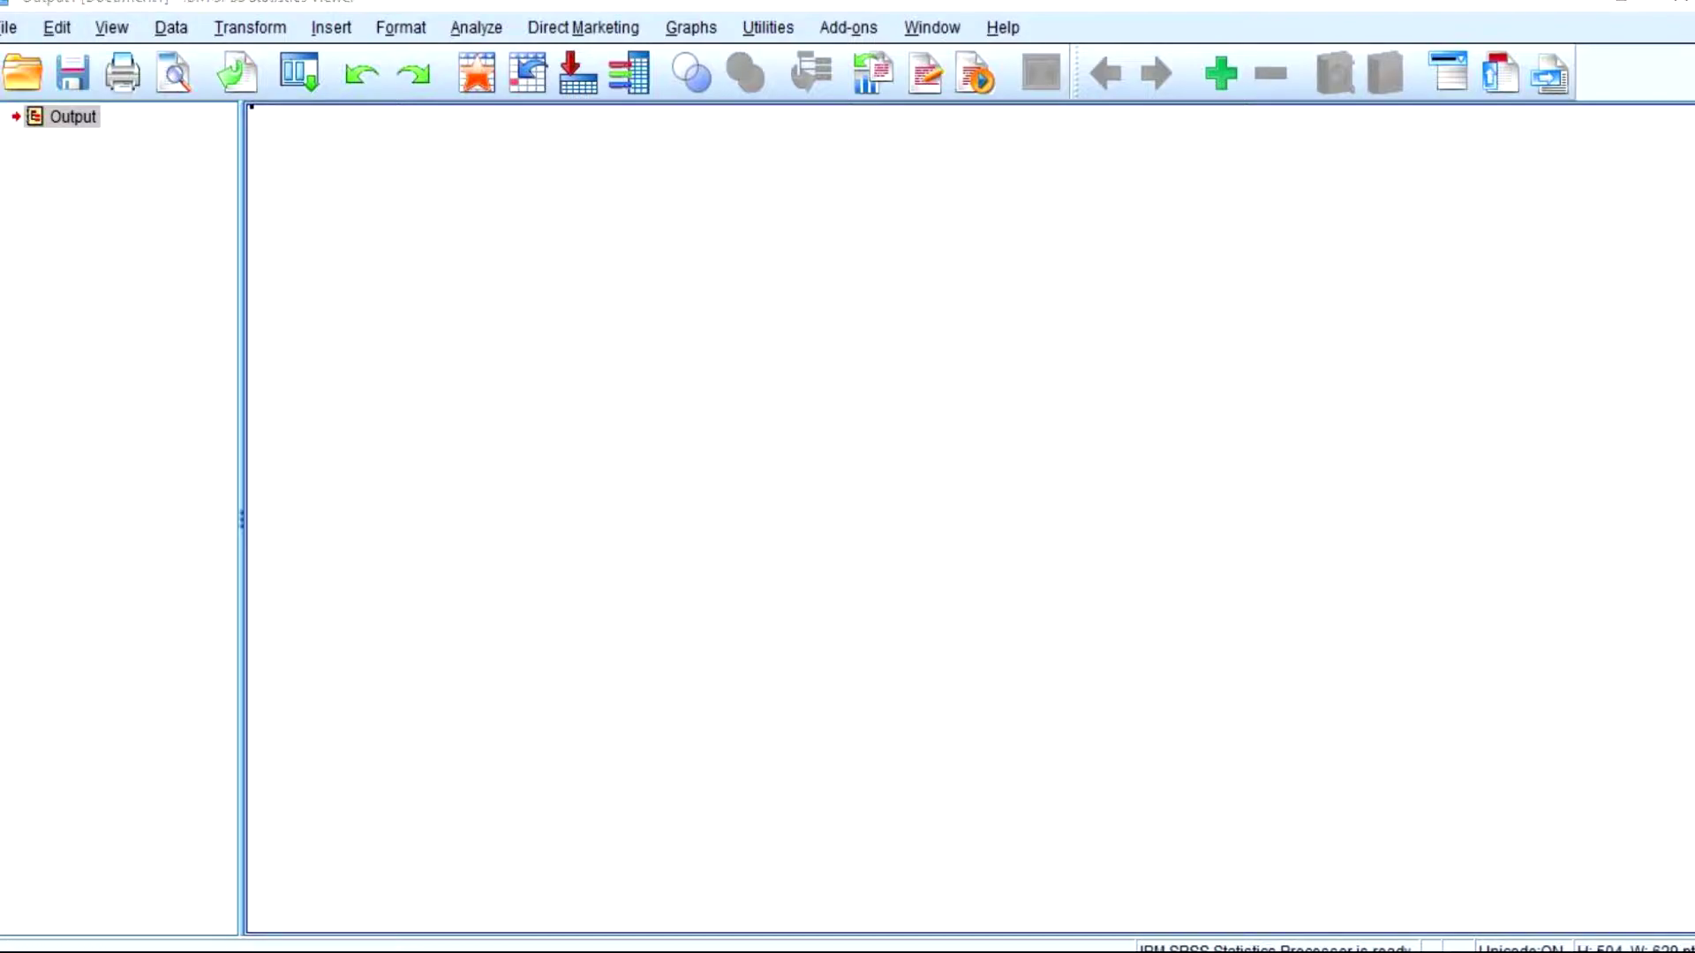
mouse_move(508, 880)
click(561, 849)
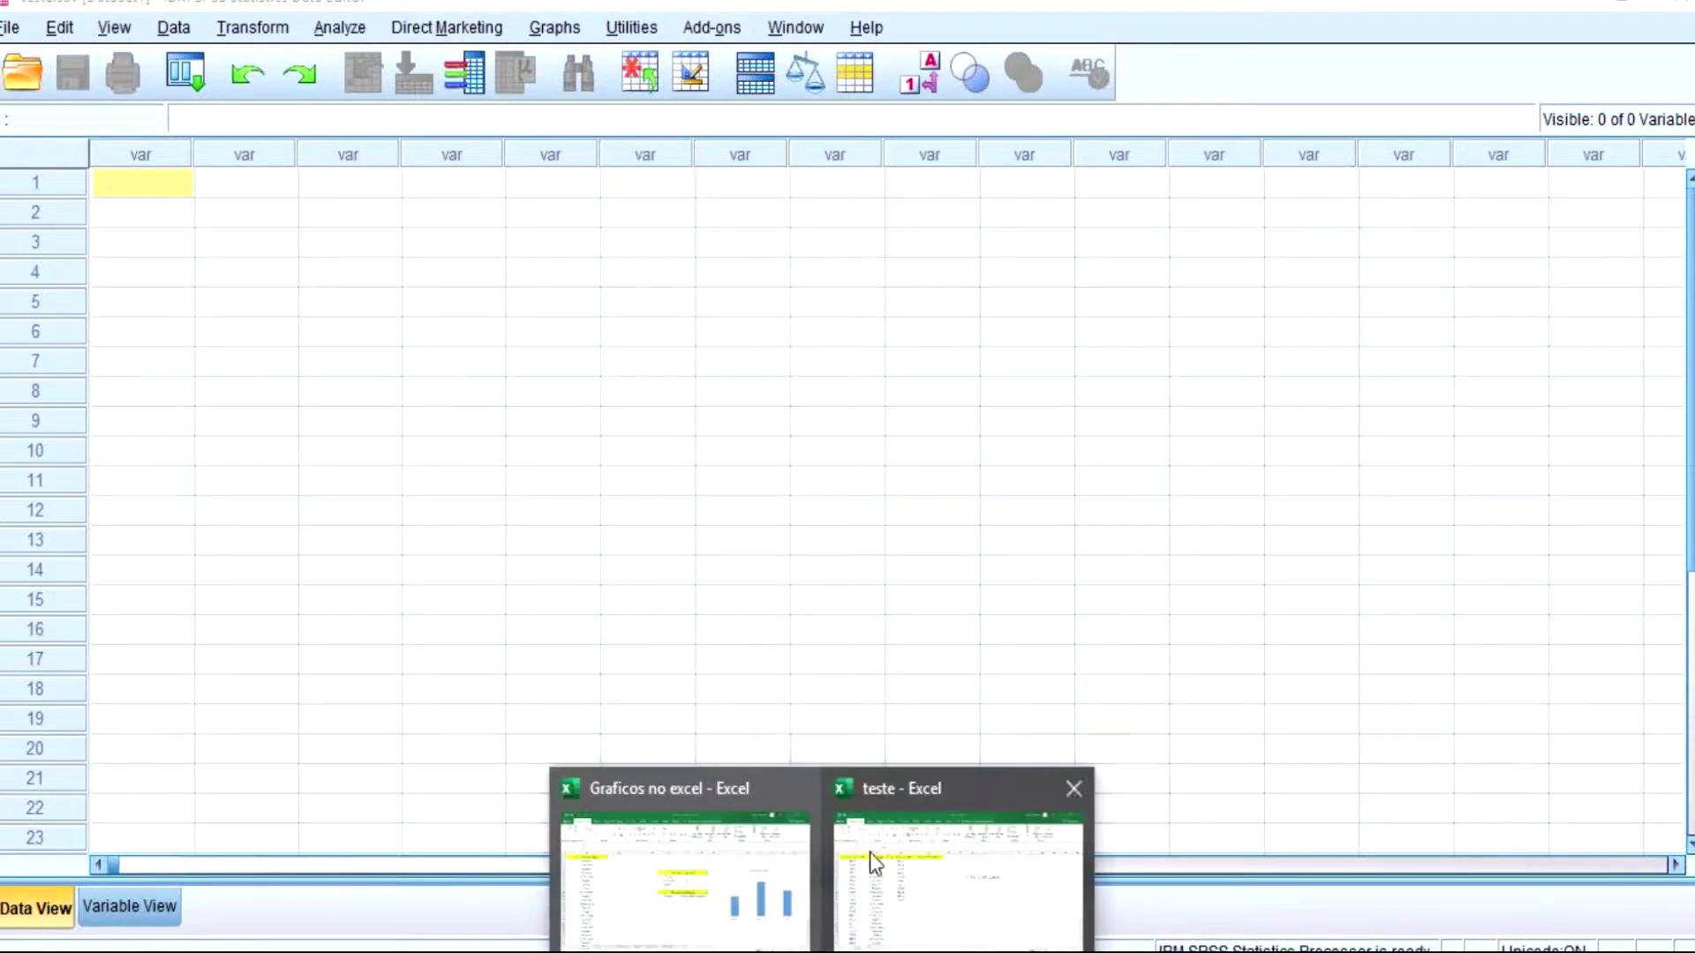
- Switch to the teste workbook in Excel and copy the data range A2:D29, leaving out the header row
click(870, 850)
click(171, 329)
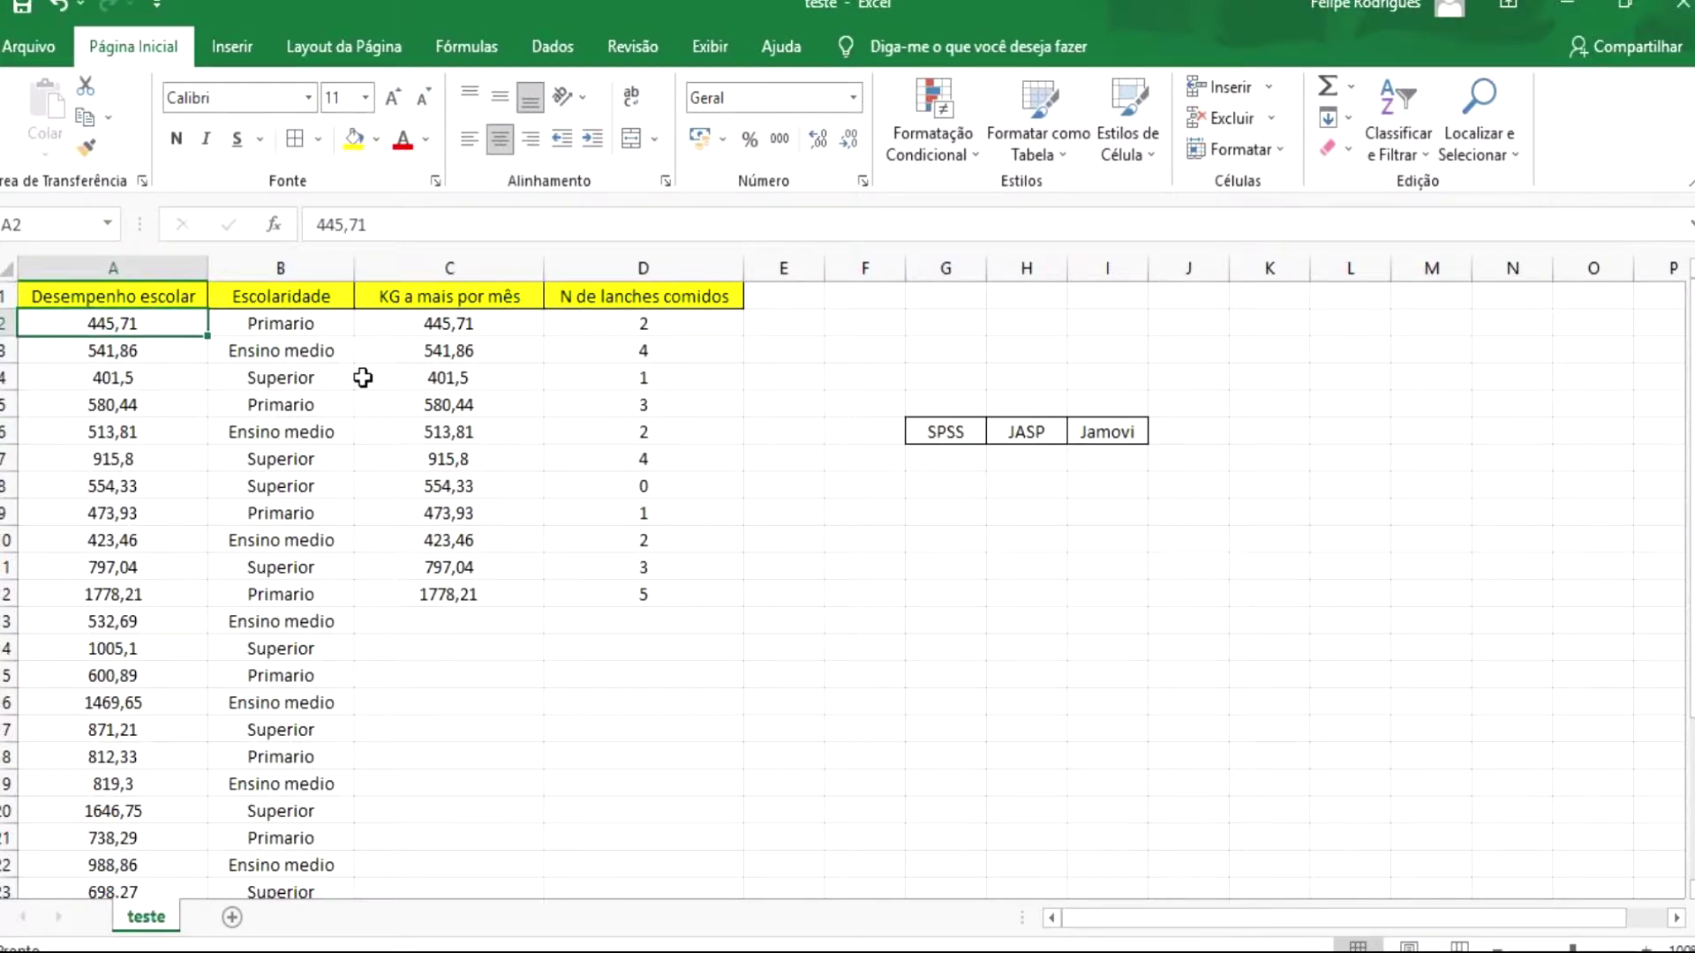
key(shift+Right)
key(shift+Right)
key(shift+Right)
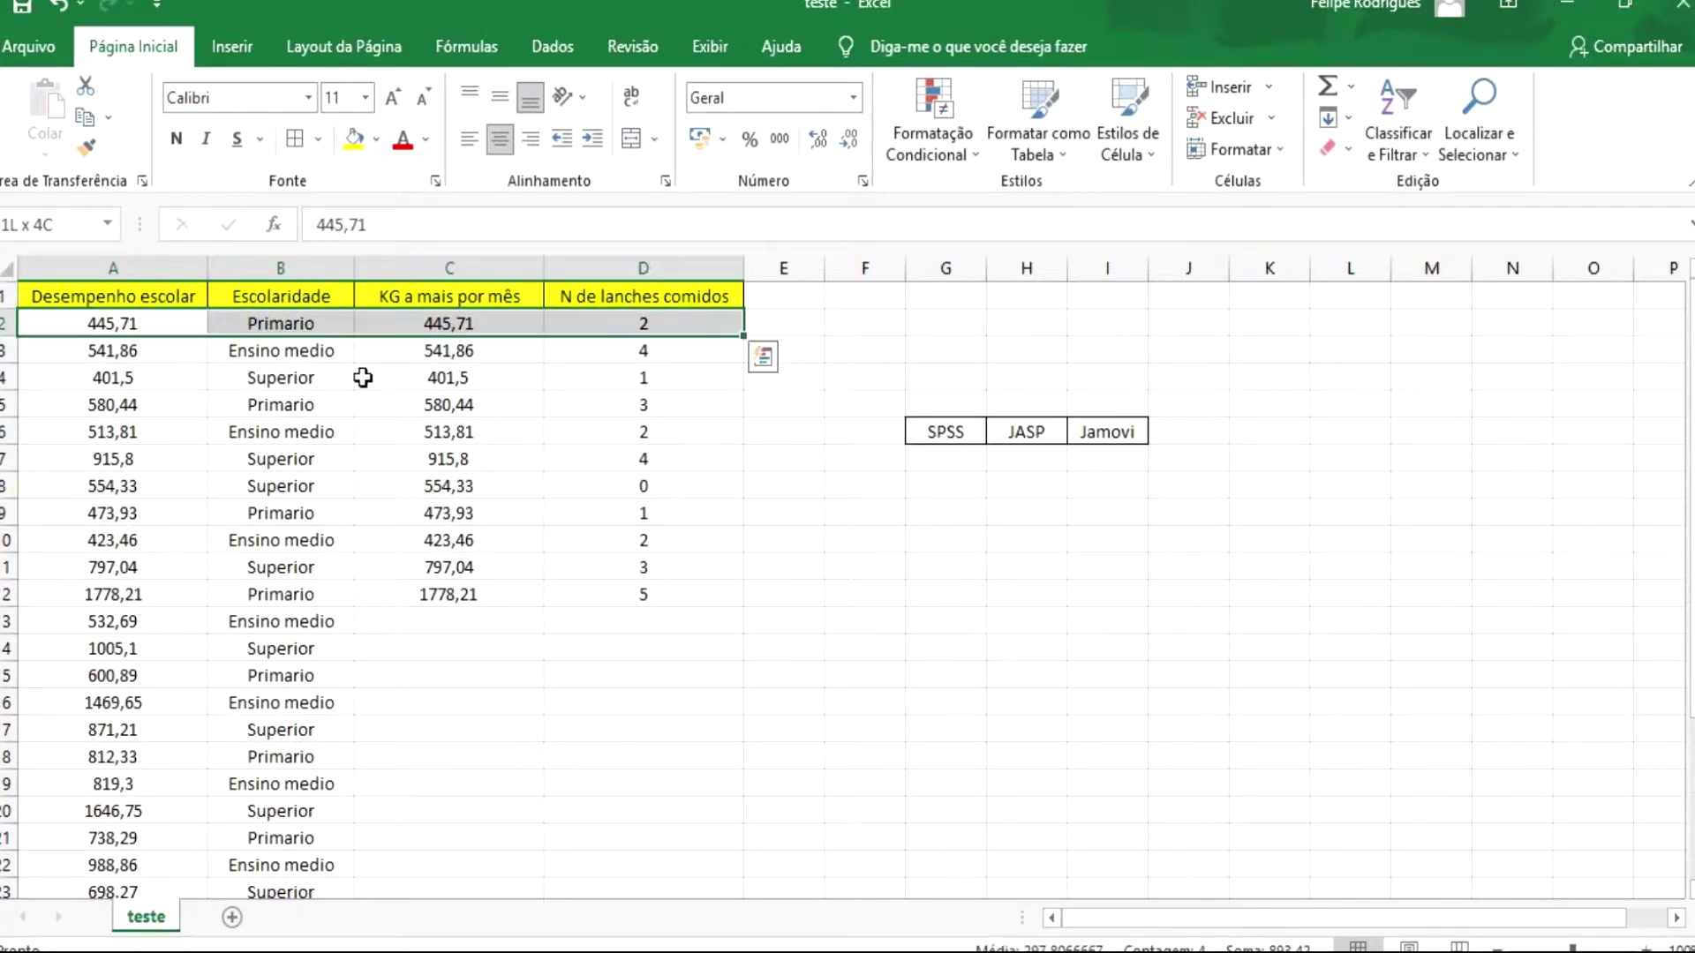
key(ctrl+shift+Down)
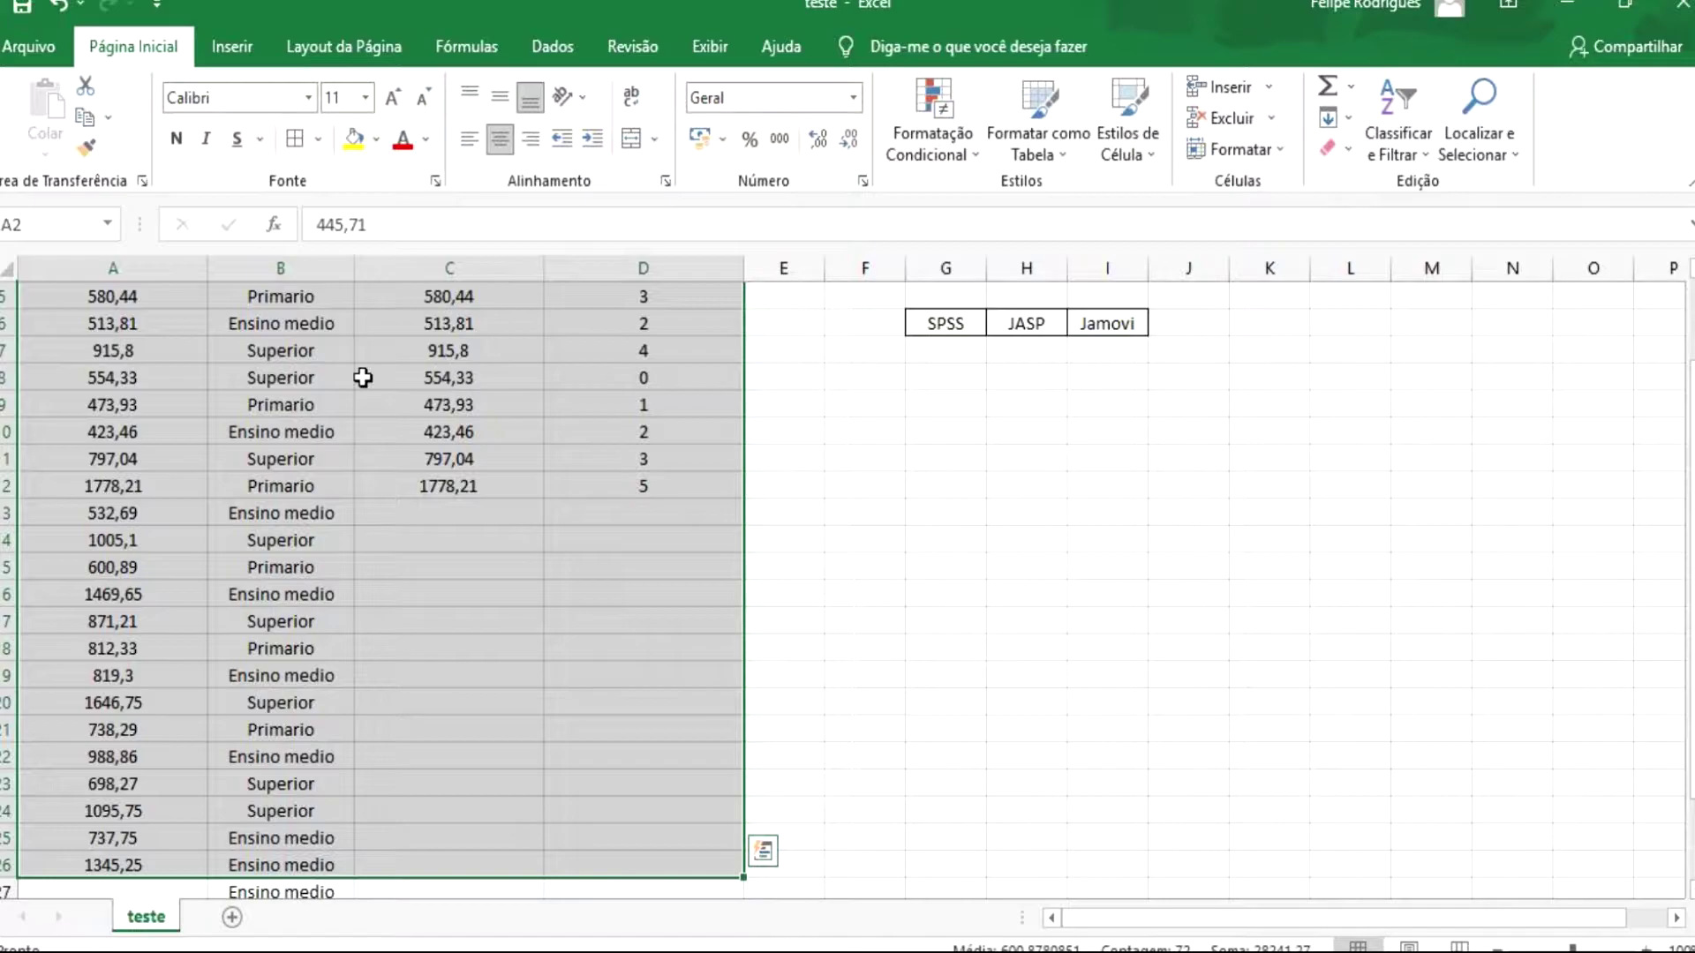
key(shift+Down)
key(shift+Down)
key(shift+Down)
key(ctrl+c)
- Switch to SPSS and paste the copied data into the Data View, starting at the first cell
key(alt+Tab)
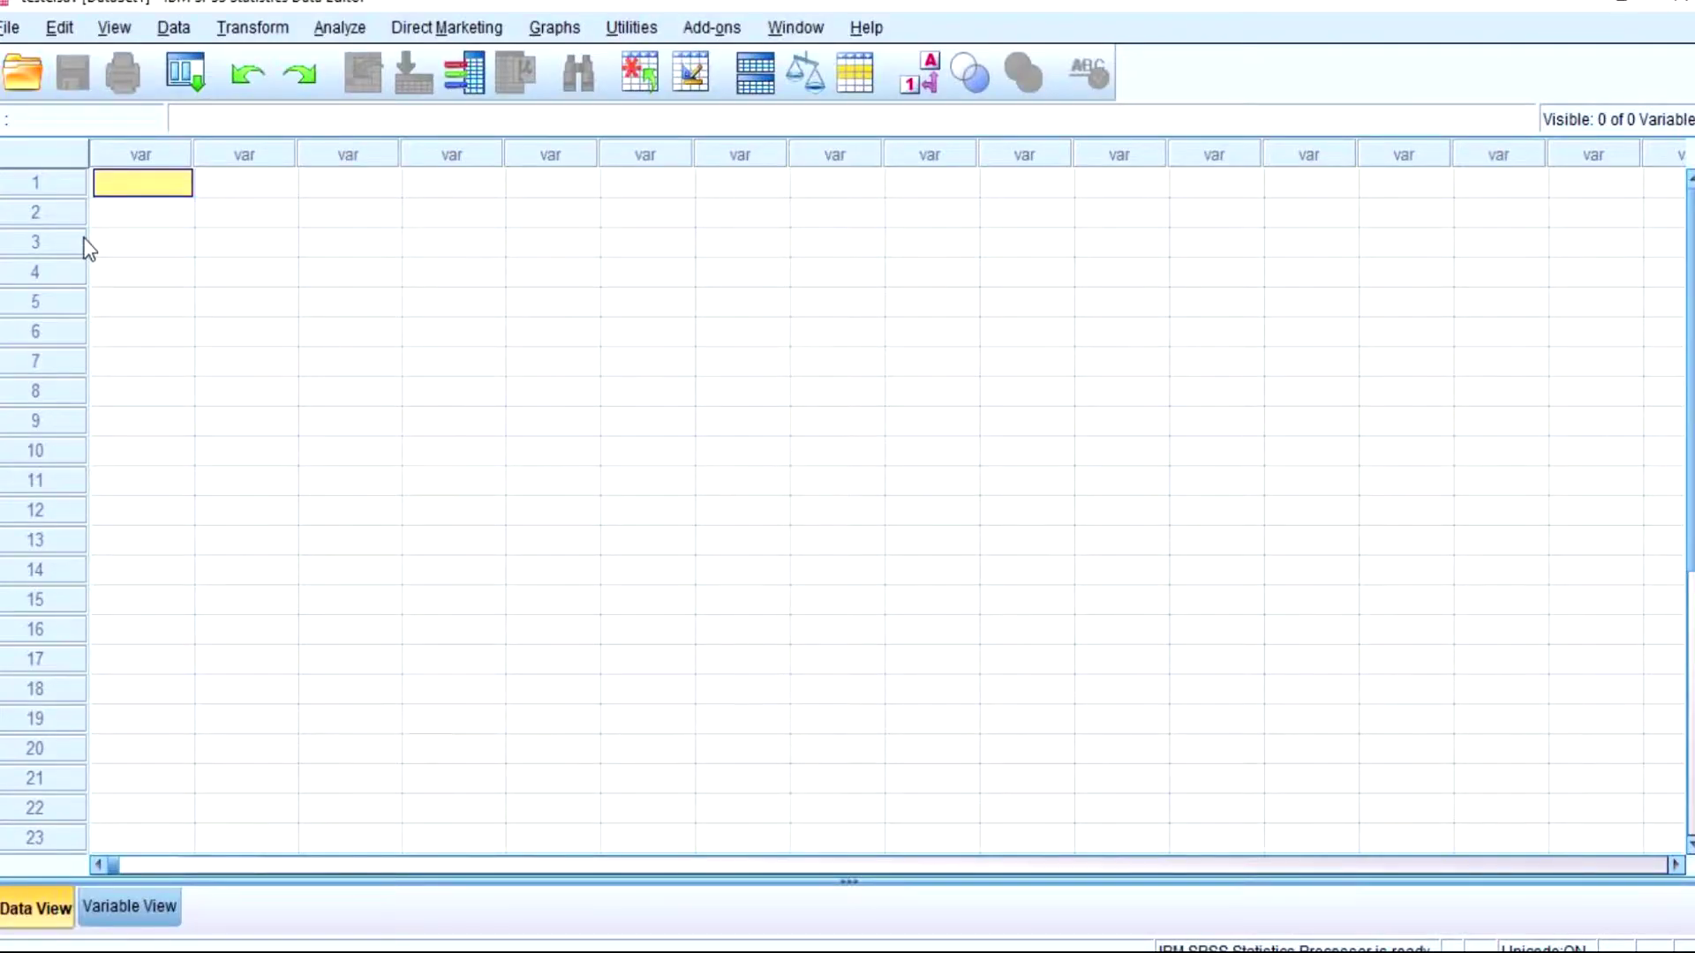
key(ctrl+v)
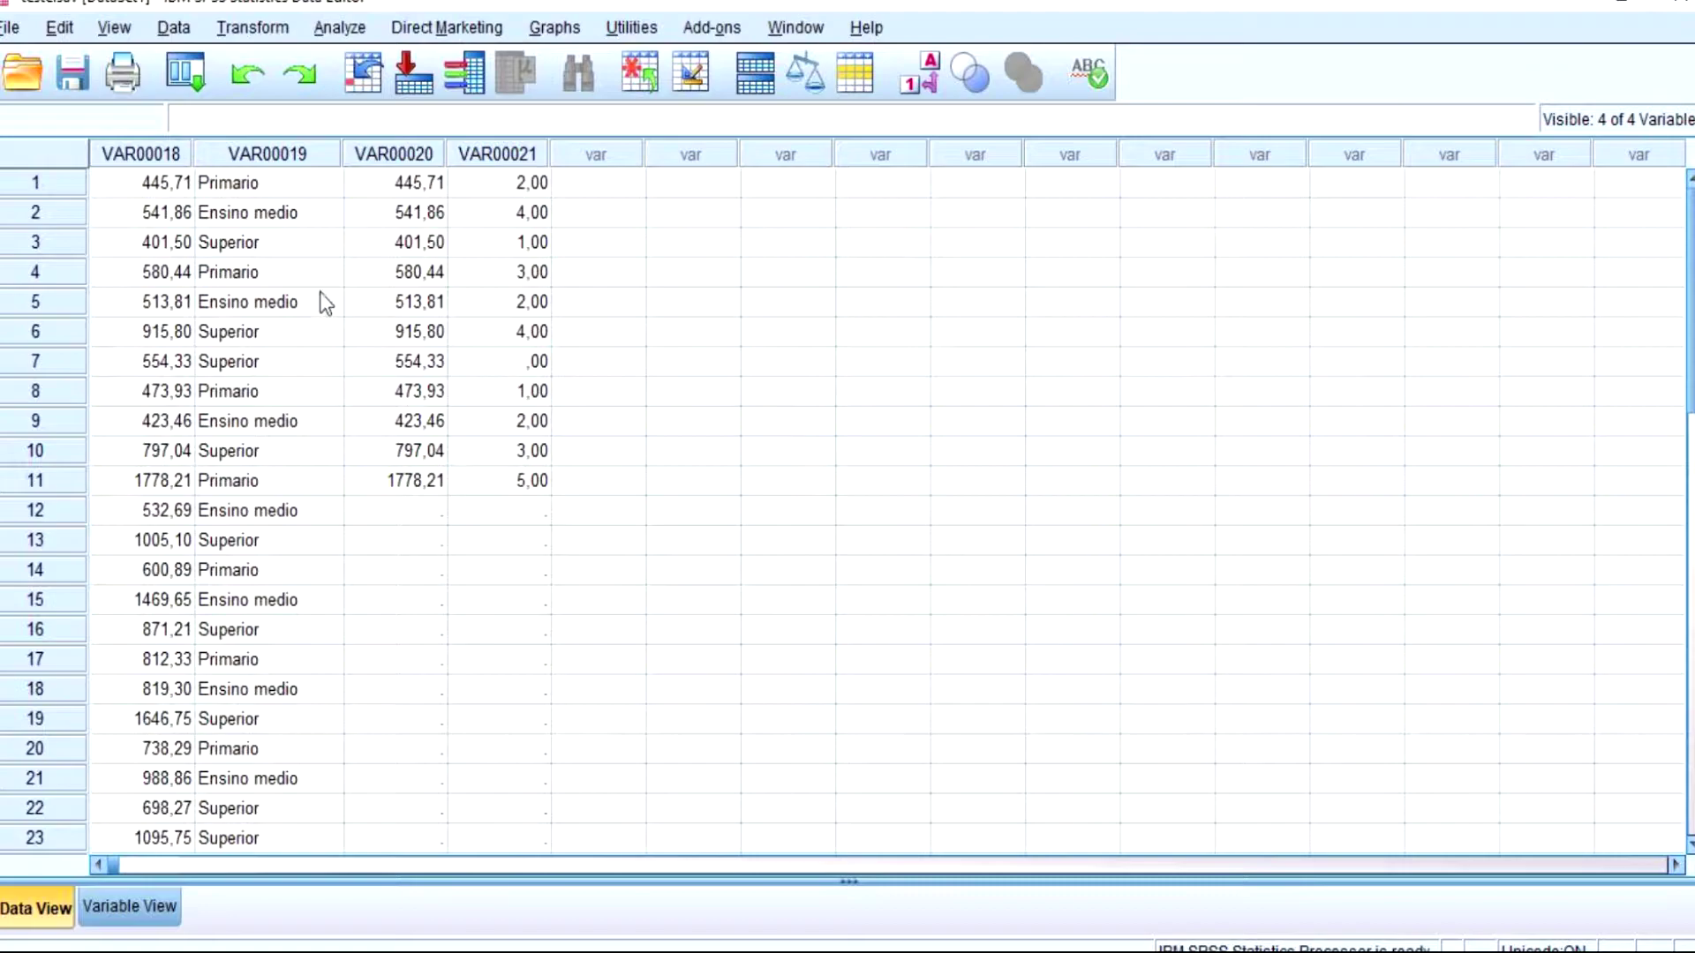
click(137, 153)
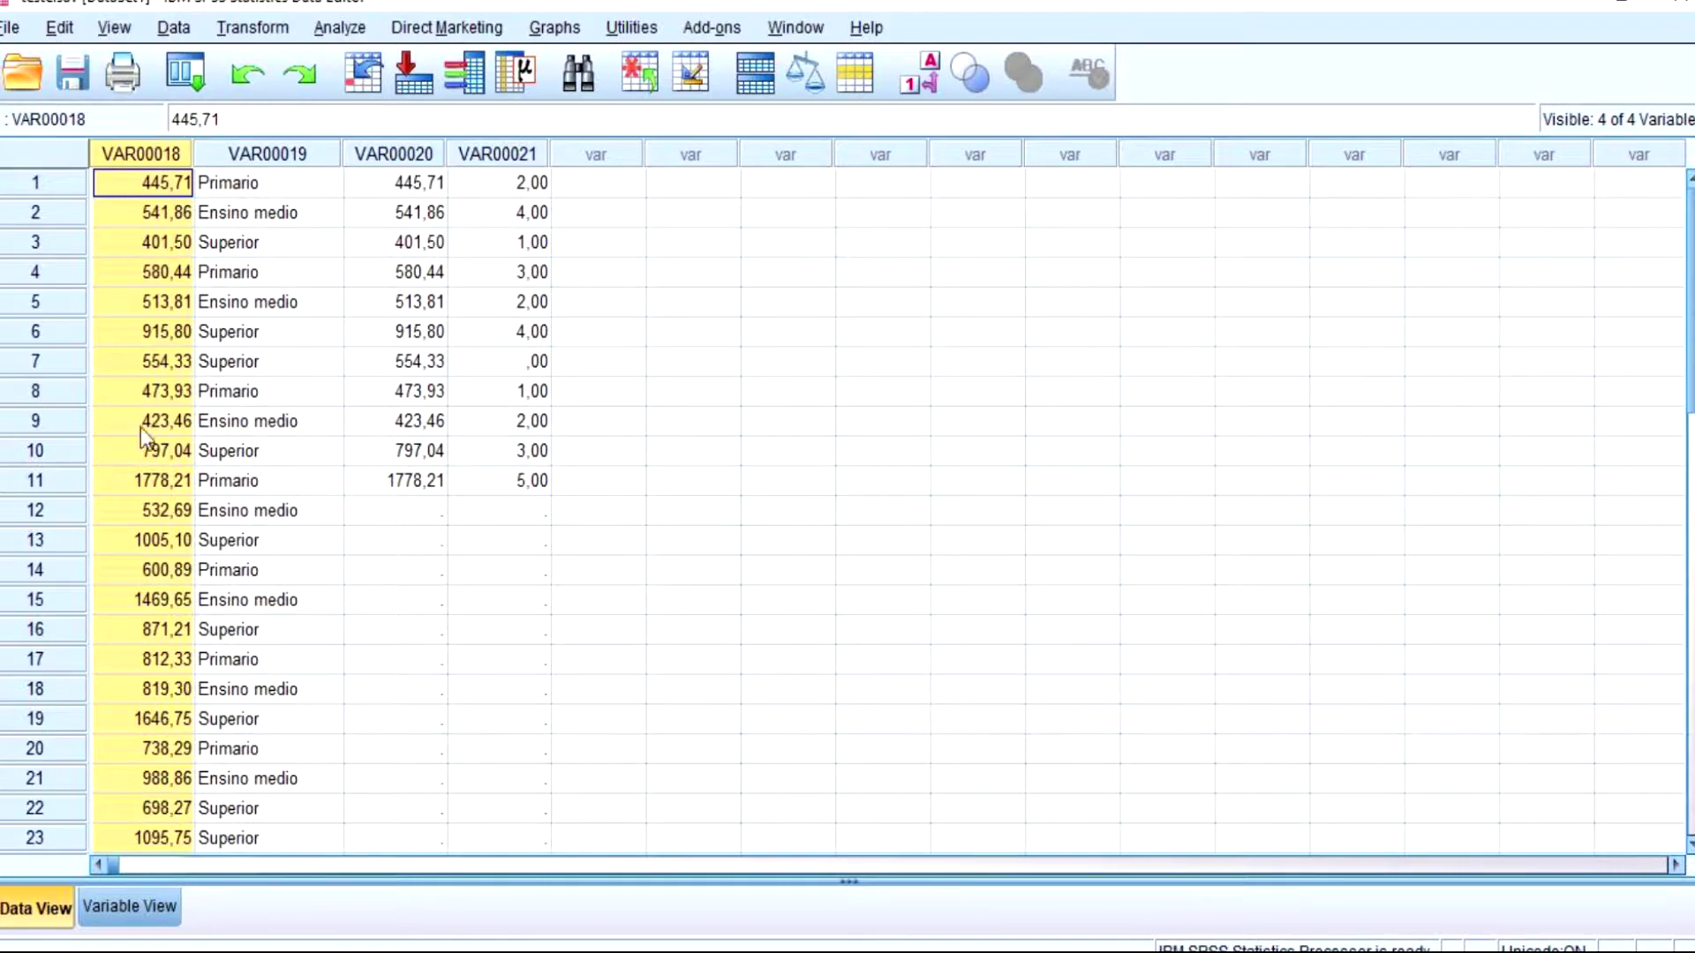
- Rename the first variable as DesempEscol in the Variable View
click(117, 902)
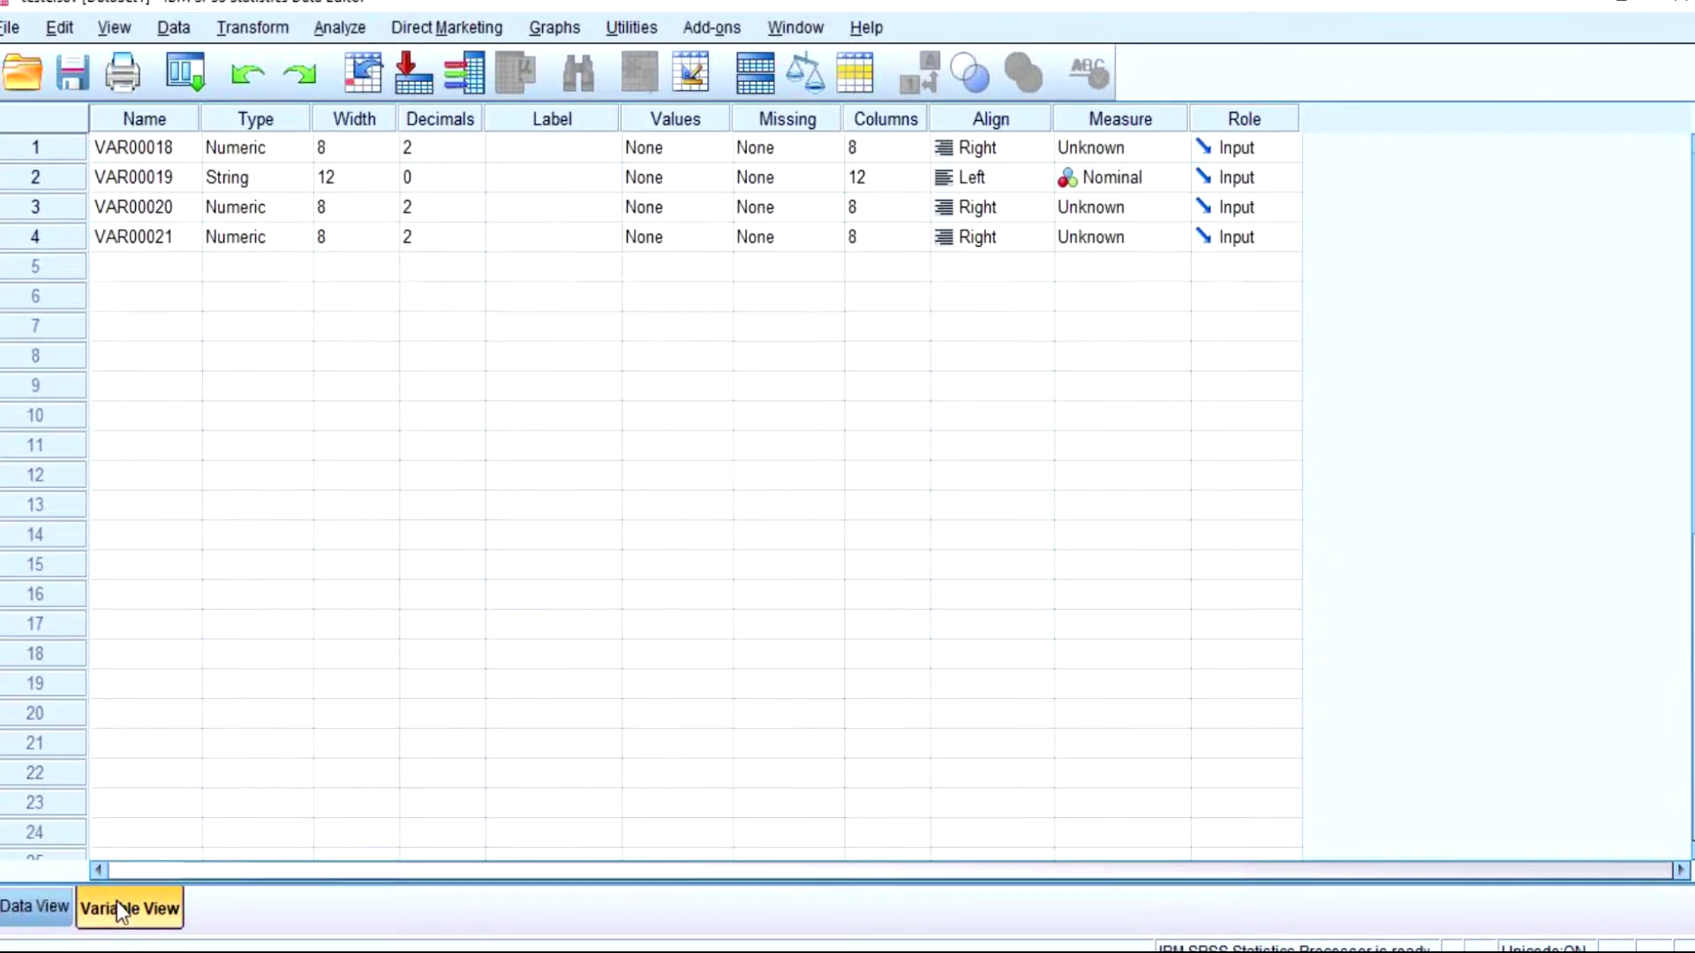
click(177, 146)
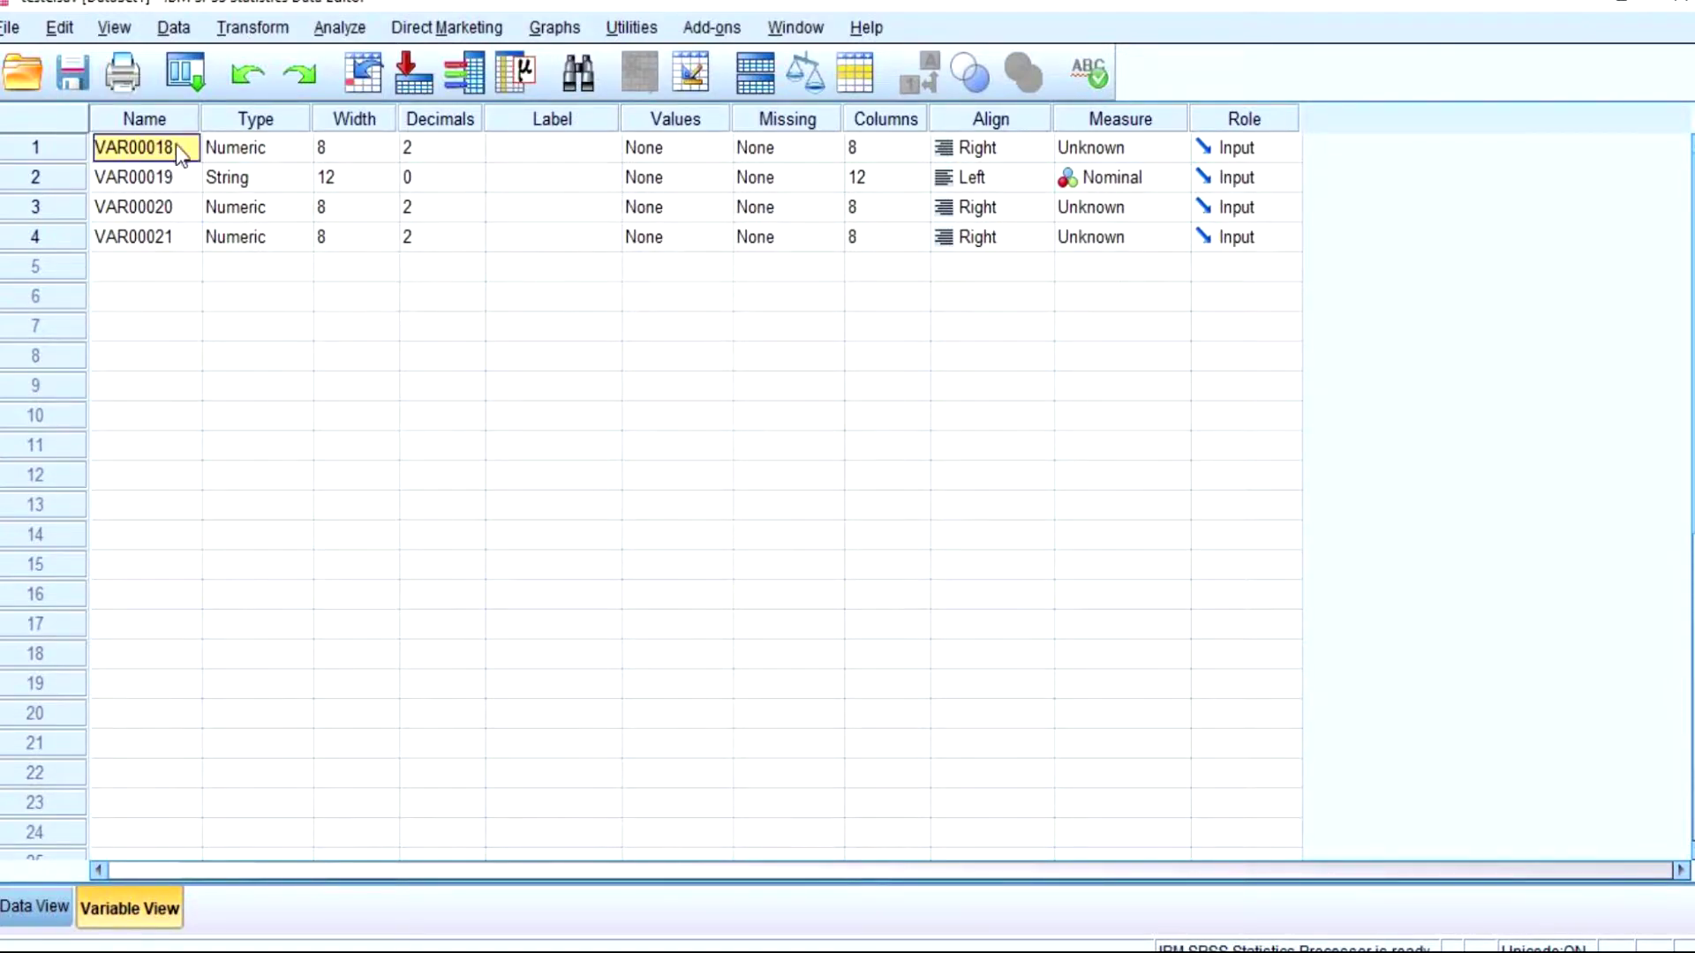
click(178, 143)
drag(178, 143, 77, 150)
key(BackSpace)
text(DesempEscol)
- Check the second column's heading in the Excel sheet and rename the second SPSS variable as Escolaridade
click(175, 177)
key(alt+Tab)
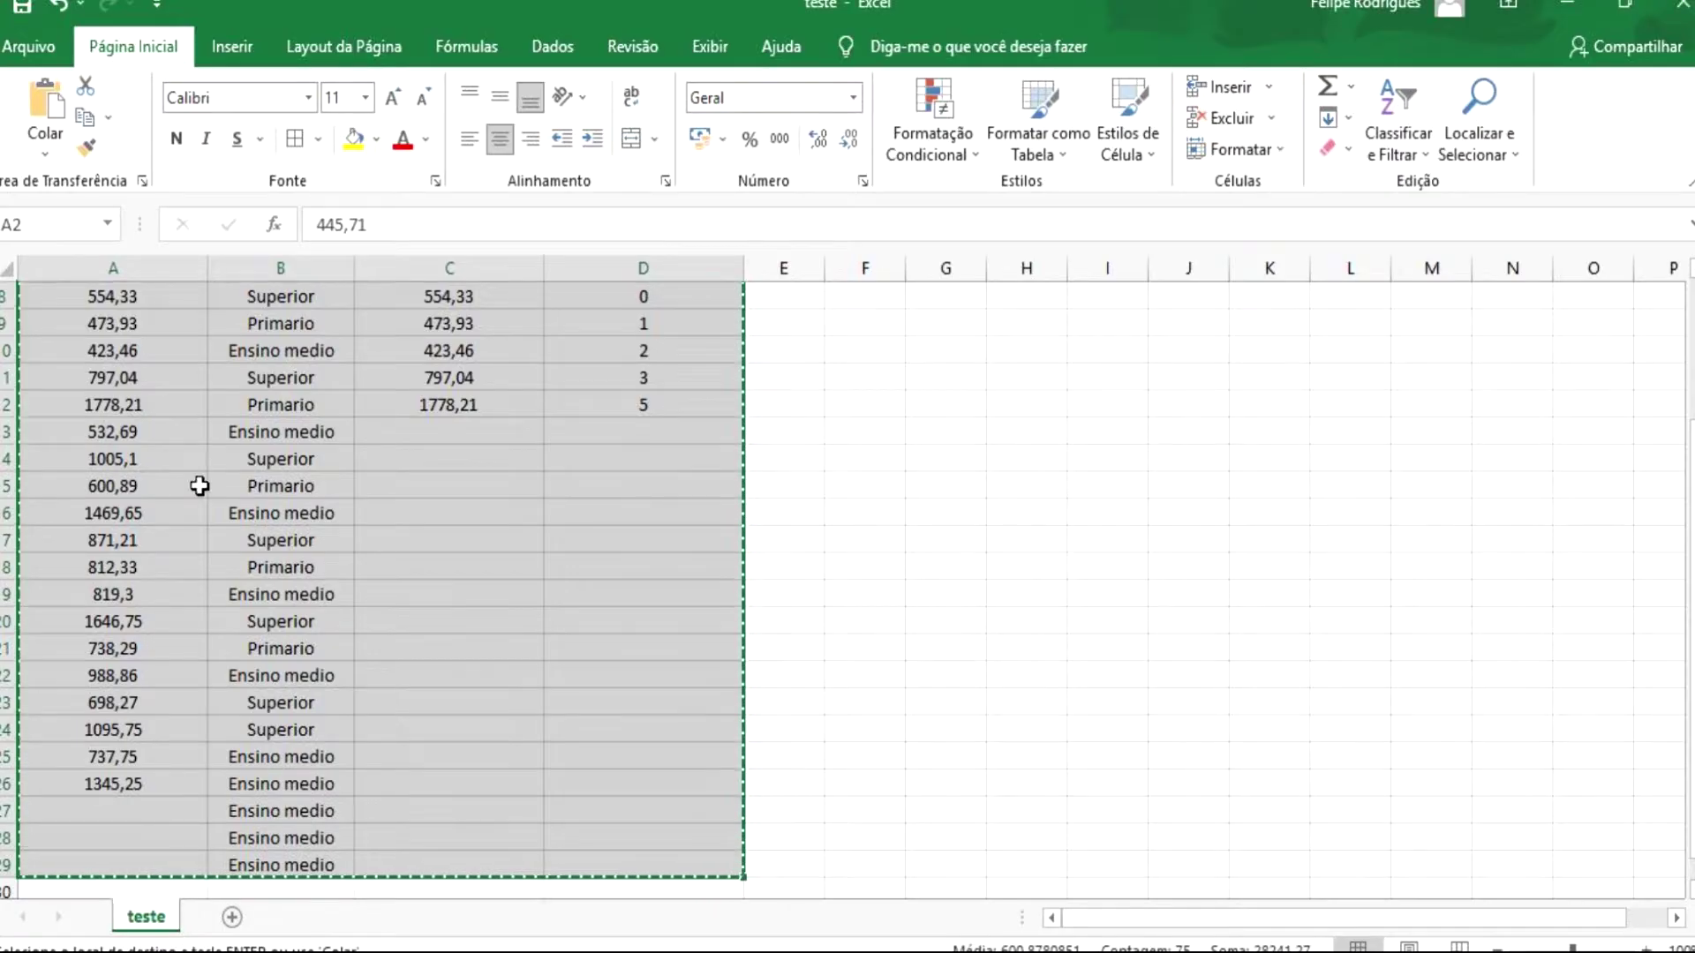
scroll(197, 484, up, 3)
click(309, 378)
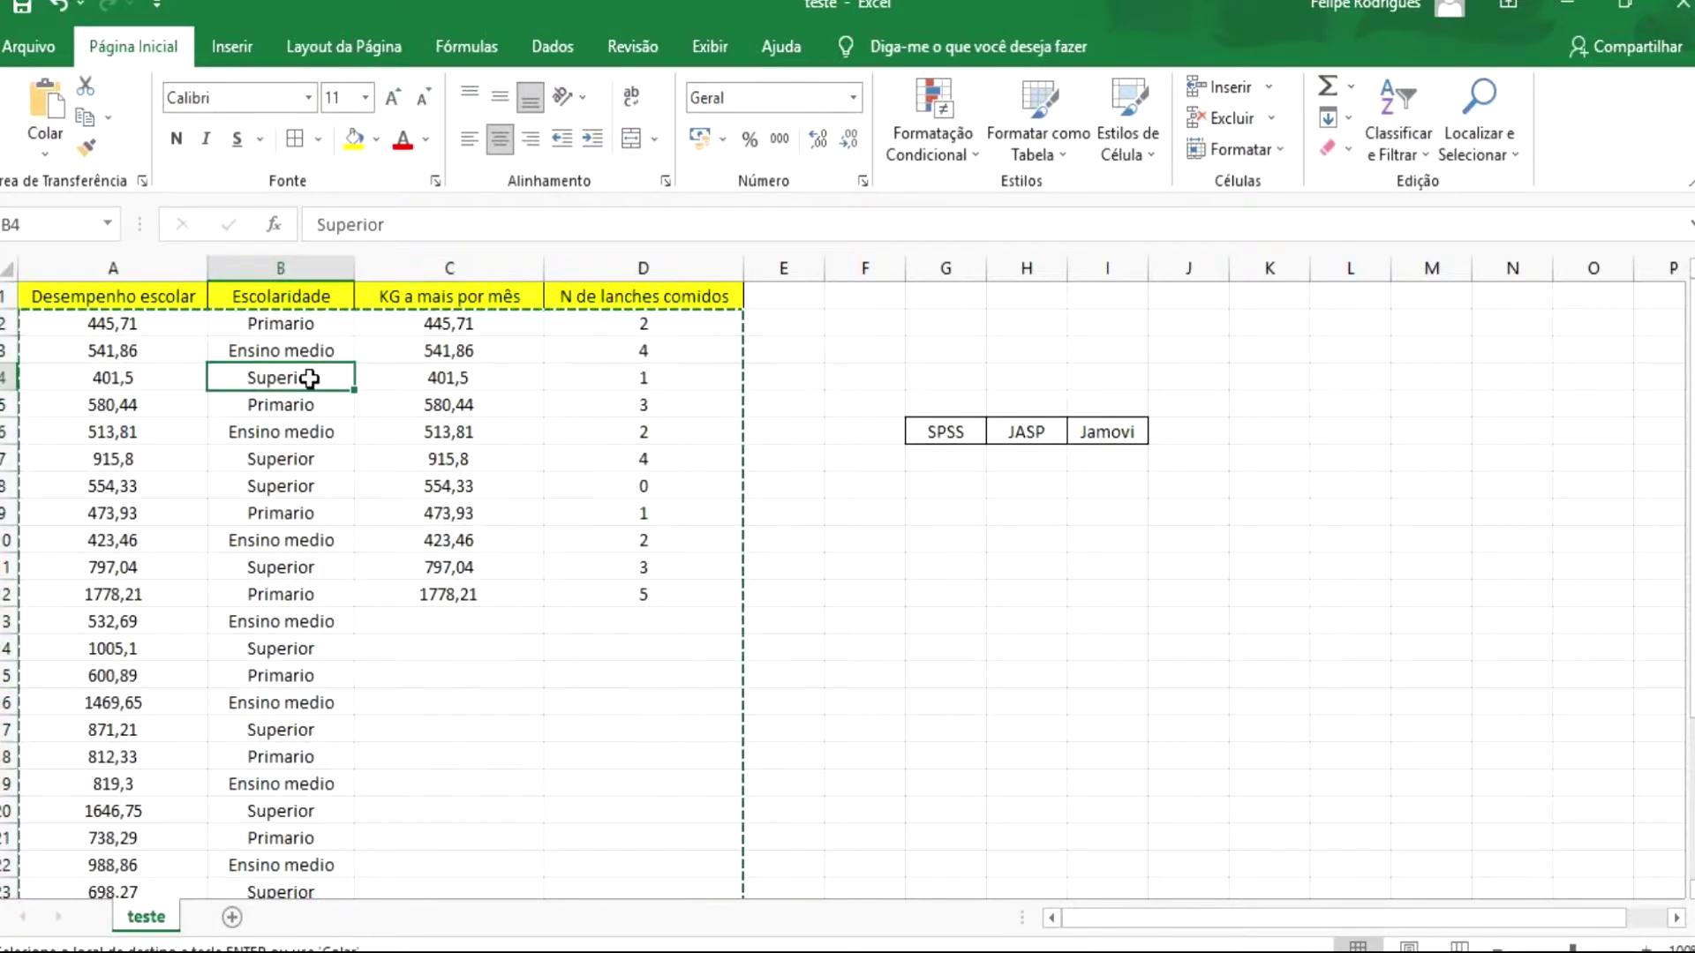
key(alt+Tab)
double_click(184, 177)
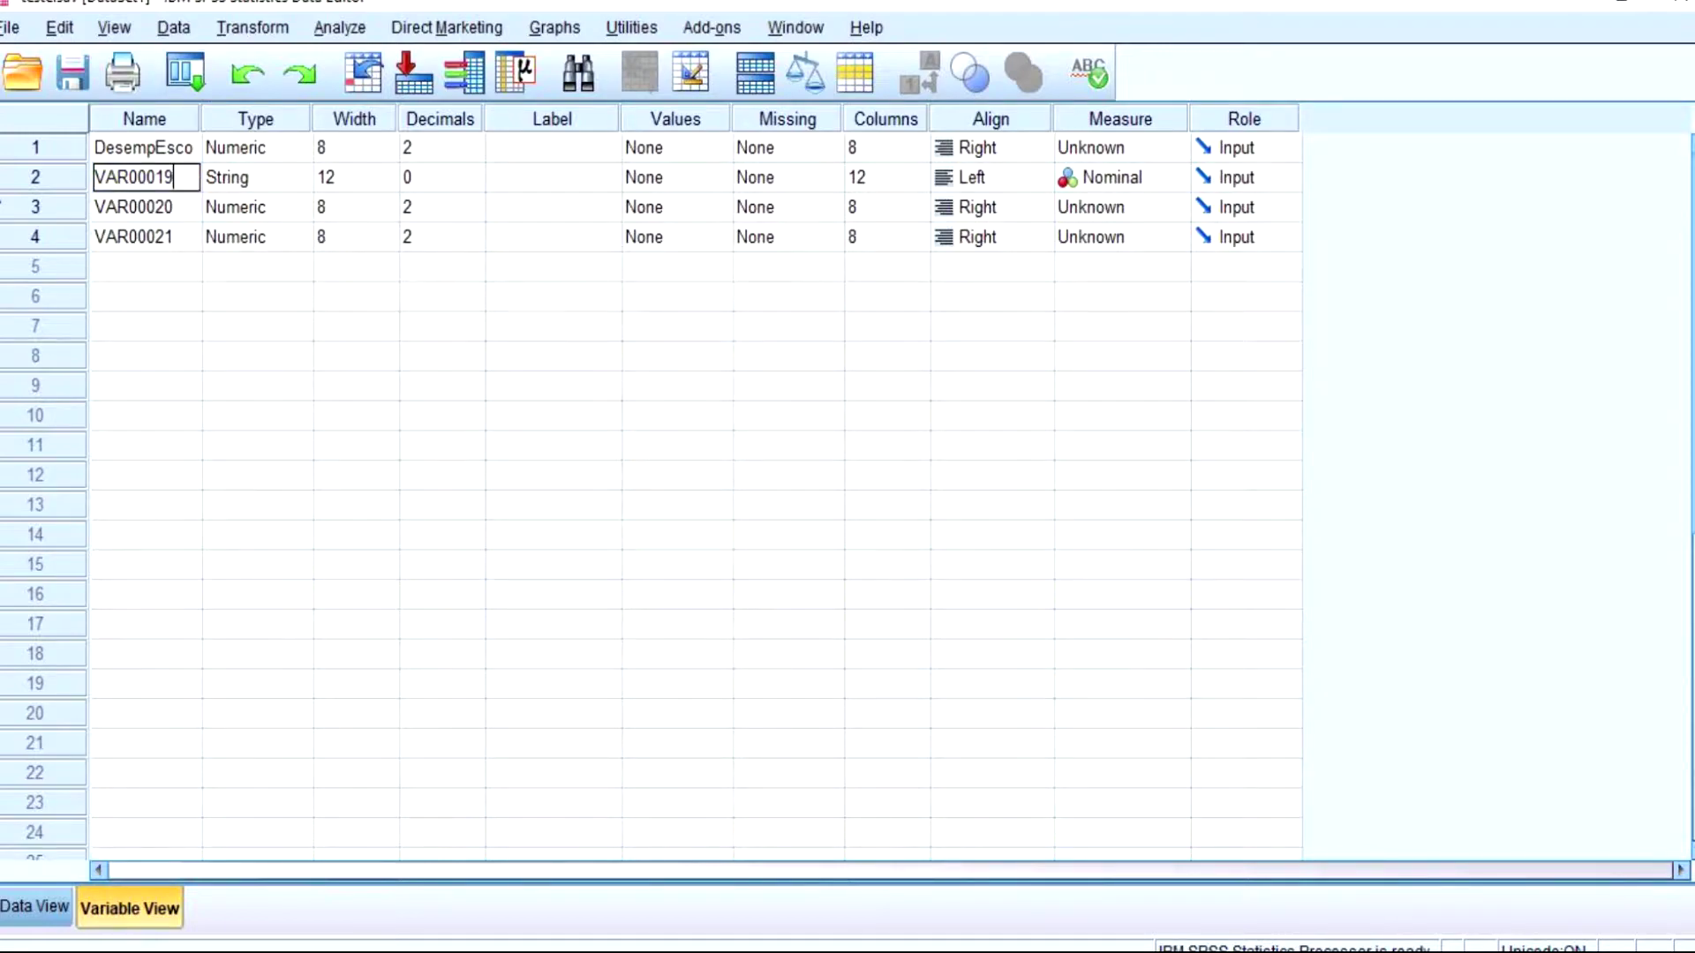
key(ctrl+a)
text(Escolaridade)
key(Return)
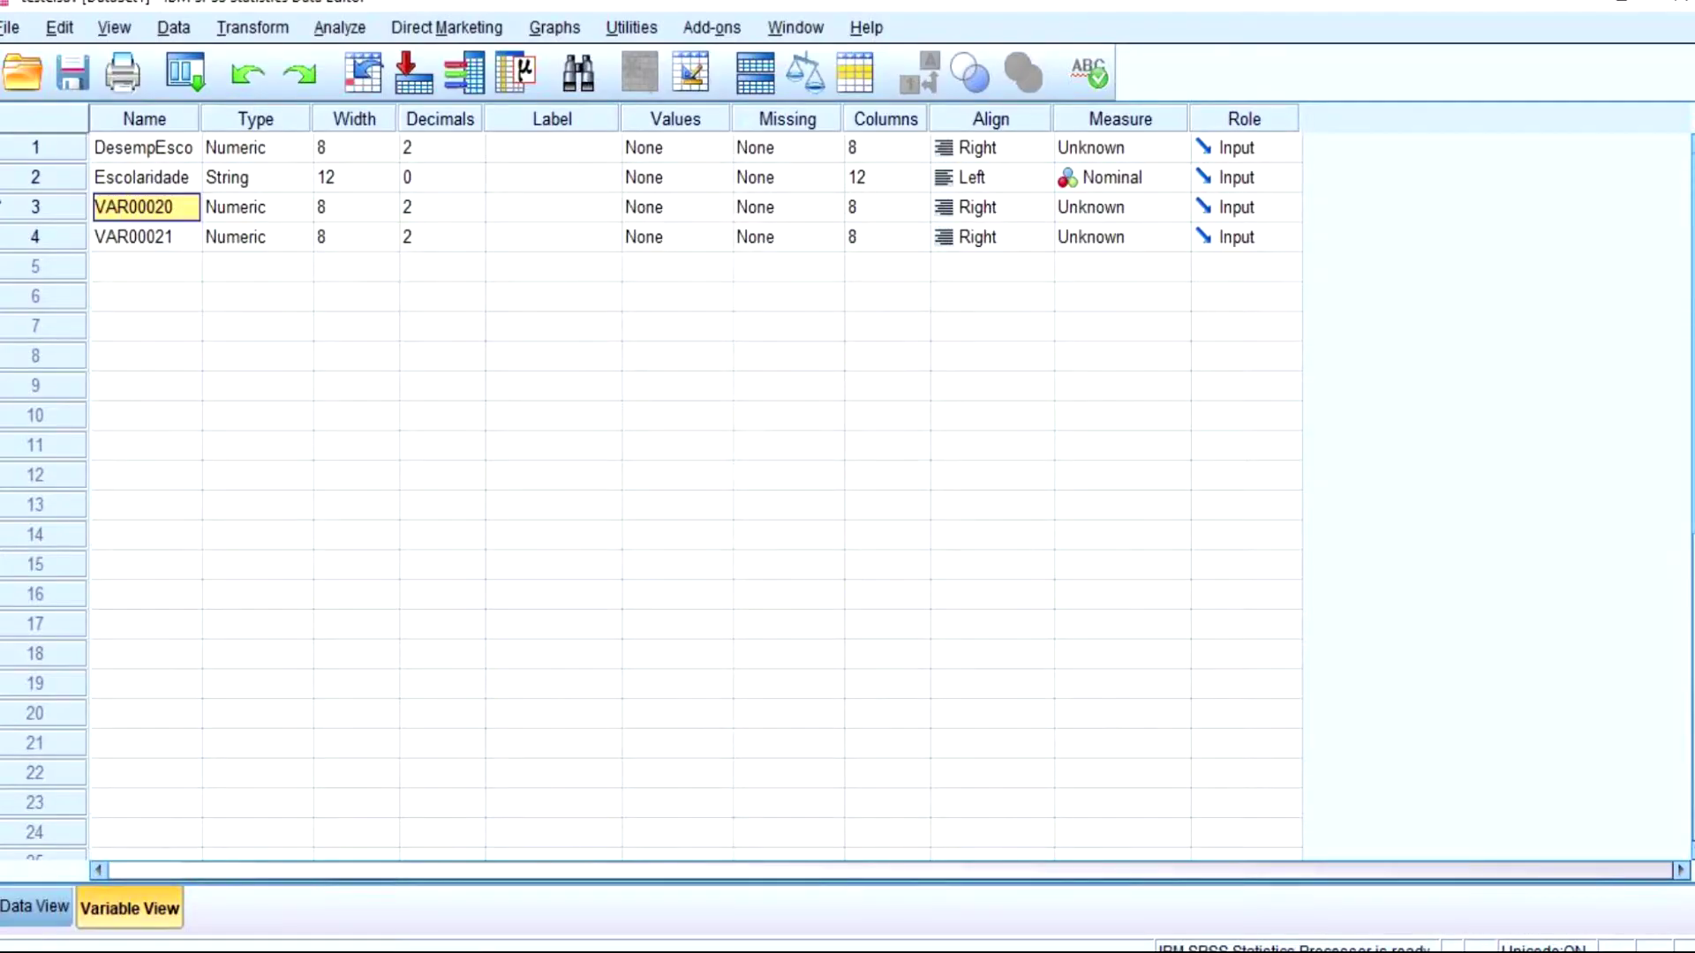
- Rename the third variable as KG and the fourth variable as NdeLanches
text(KG)
key(Return)
click(145, 265)
click(145, 236)
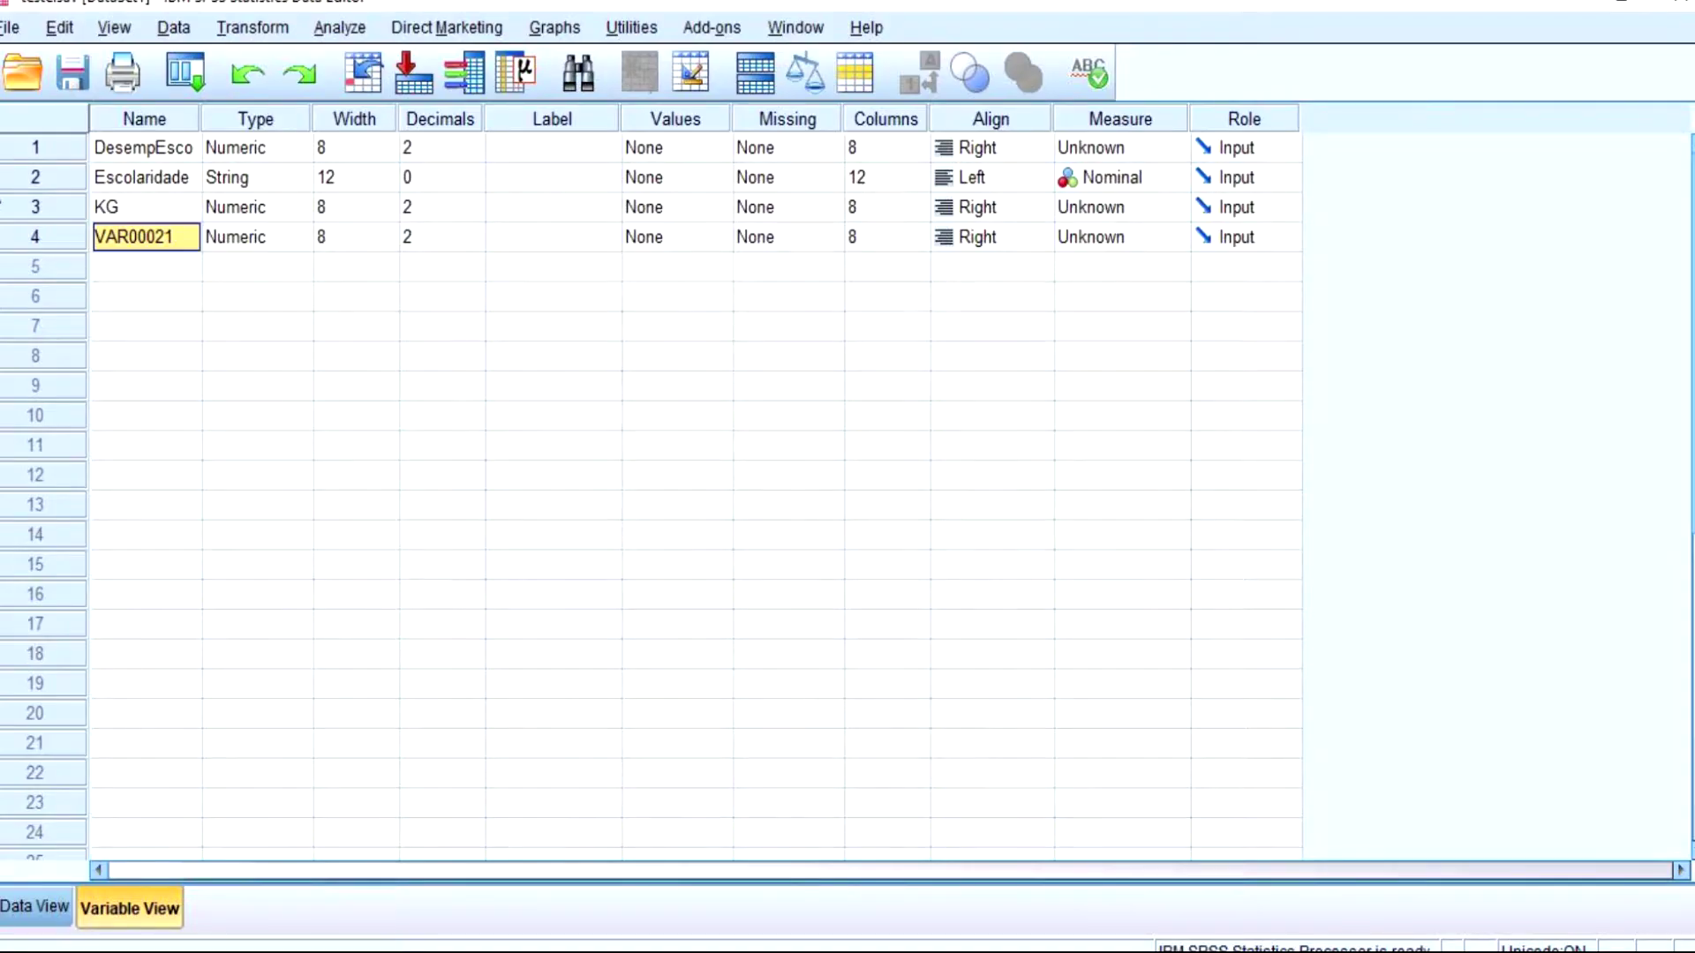
text(N)
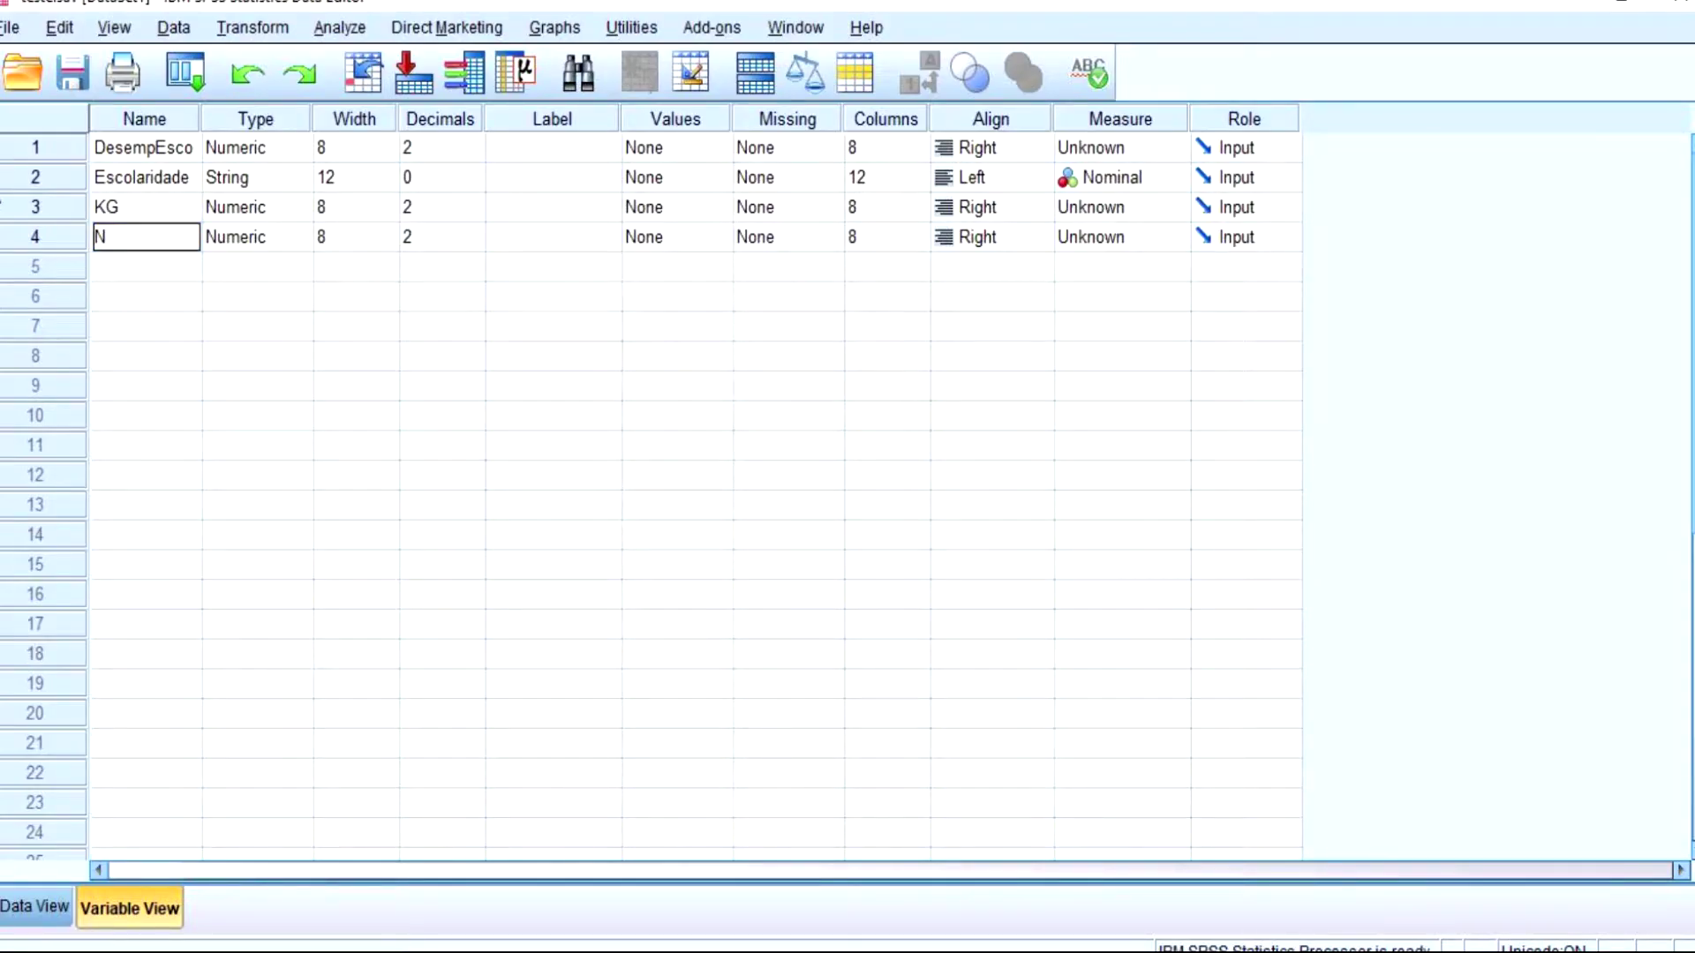
text(deLanches)
click(346, 386)
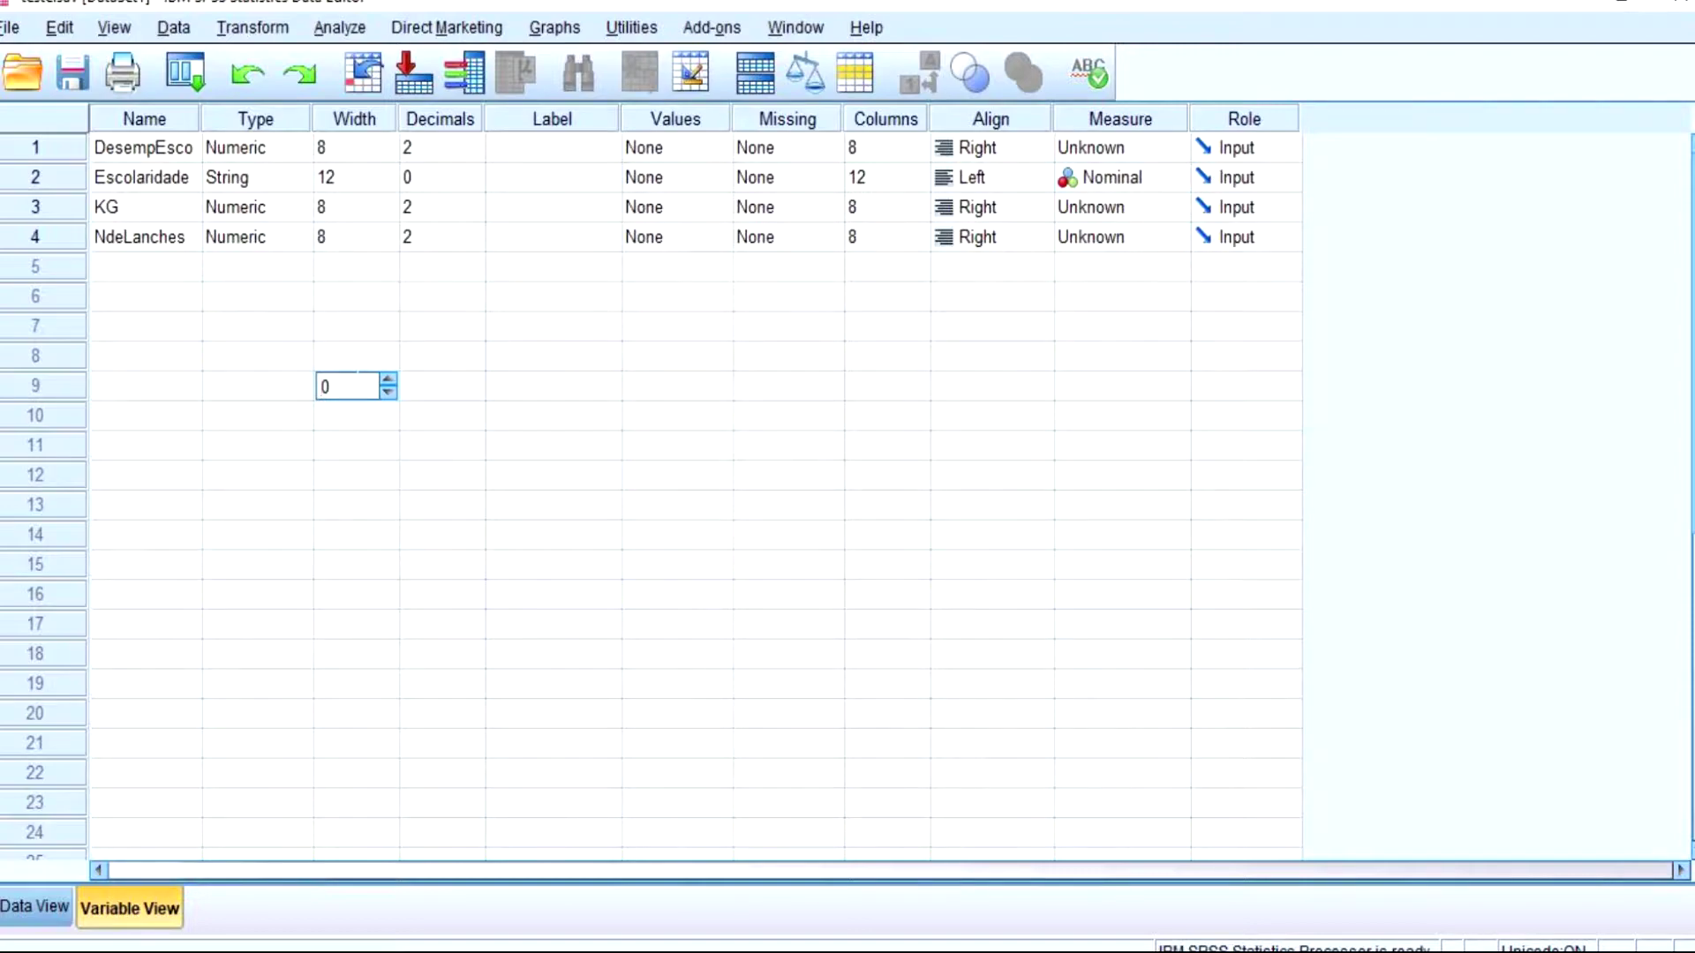
click(263, 122)
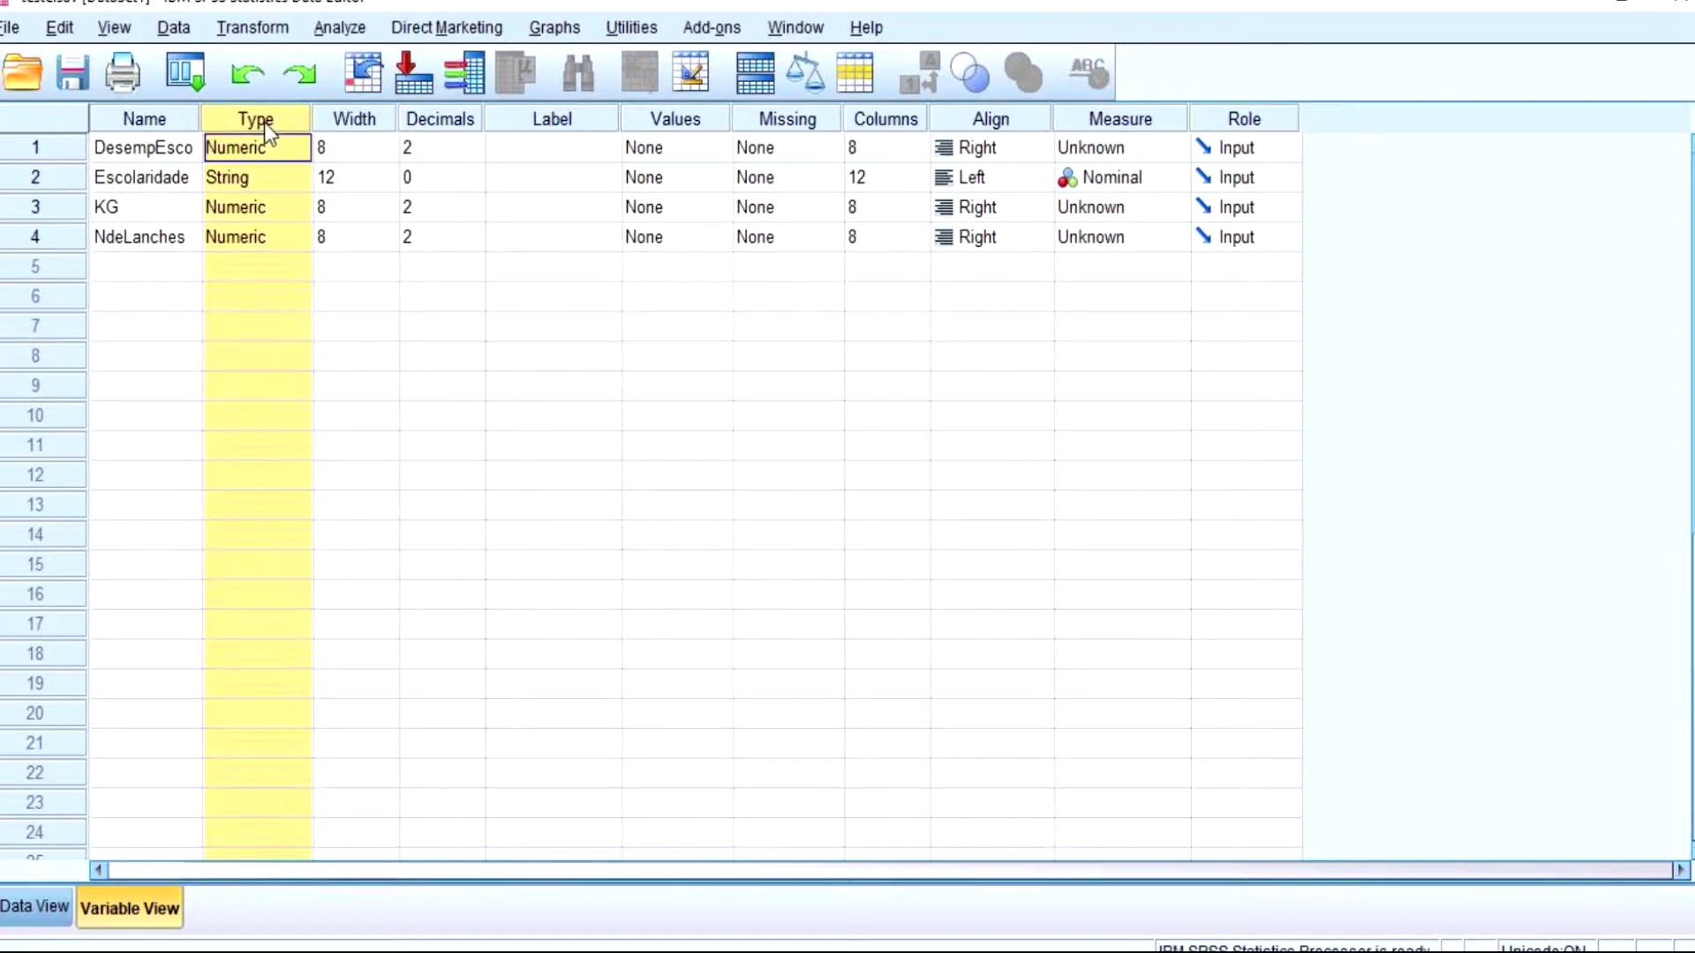
click(340, 265)
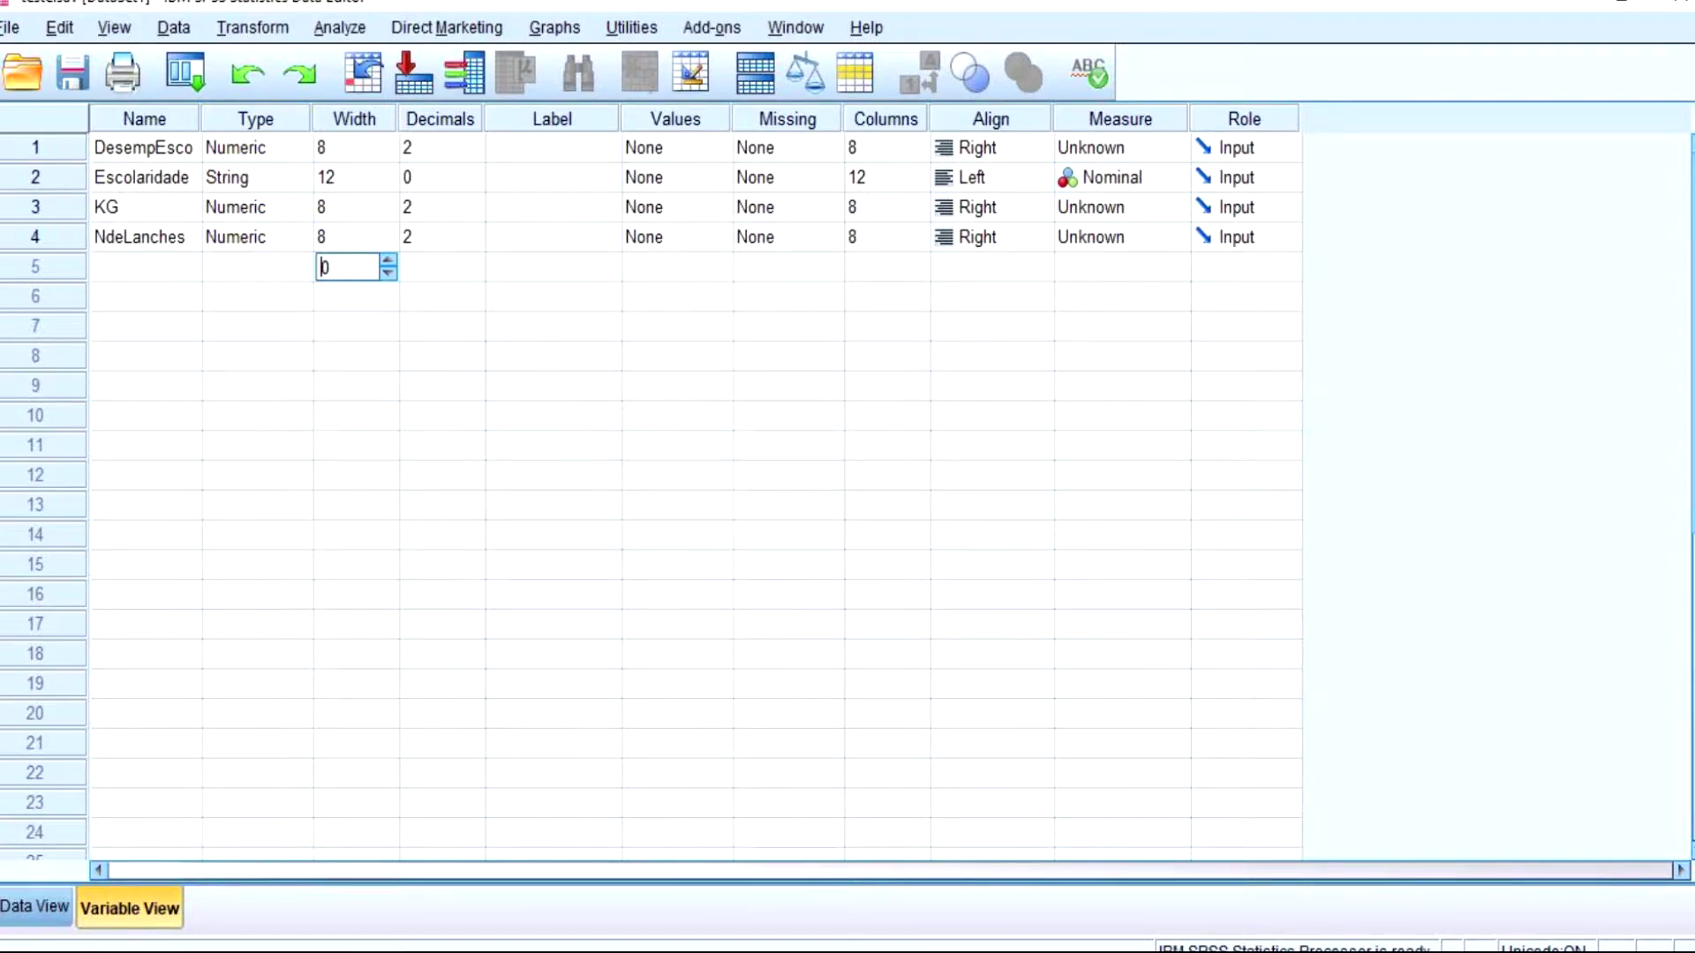
click(253, 274)
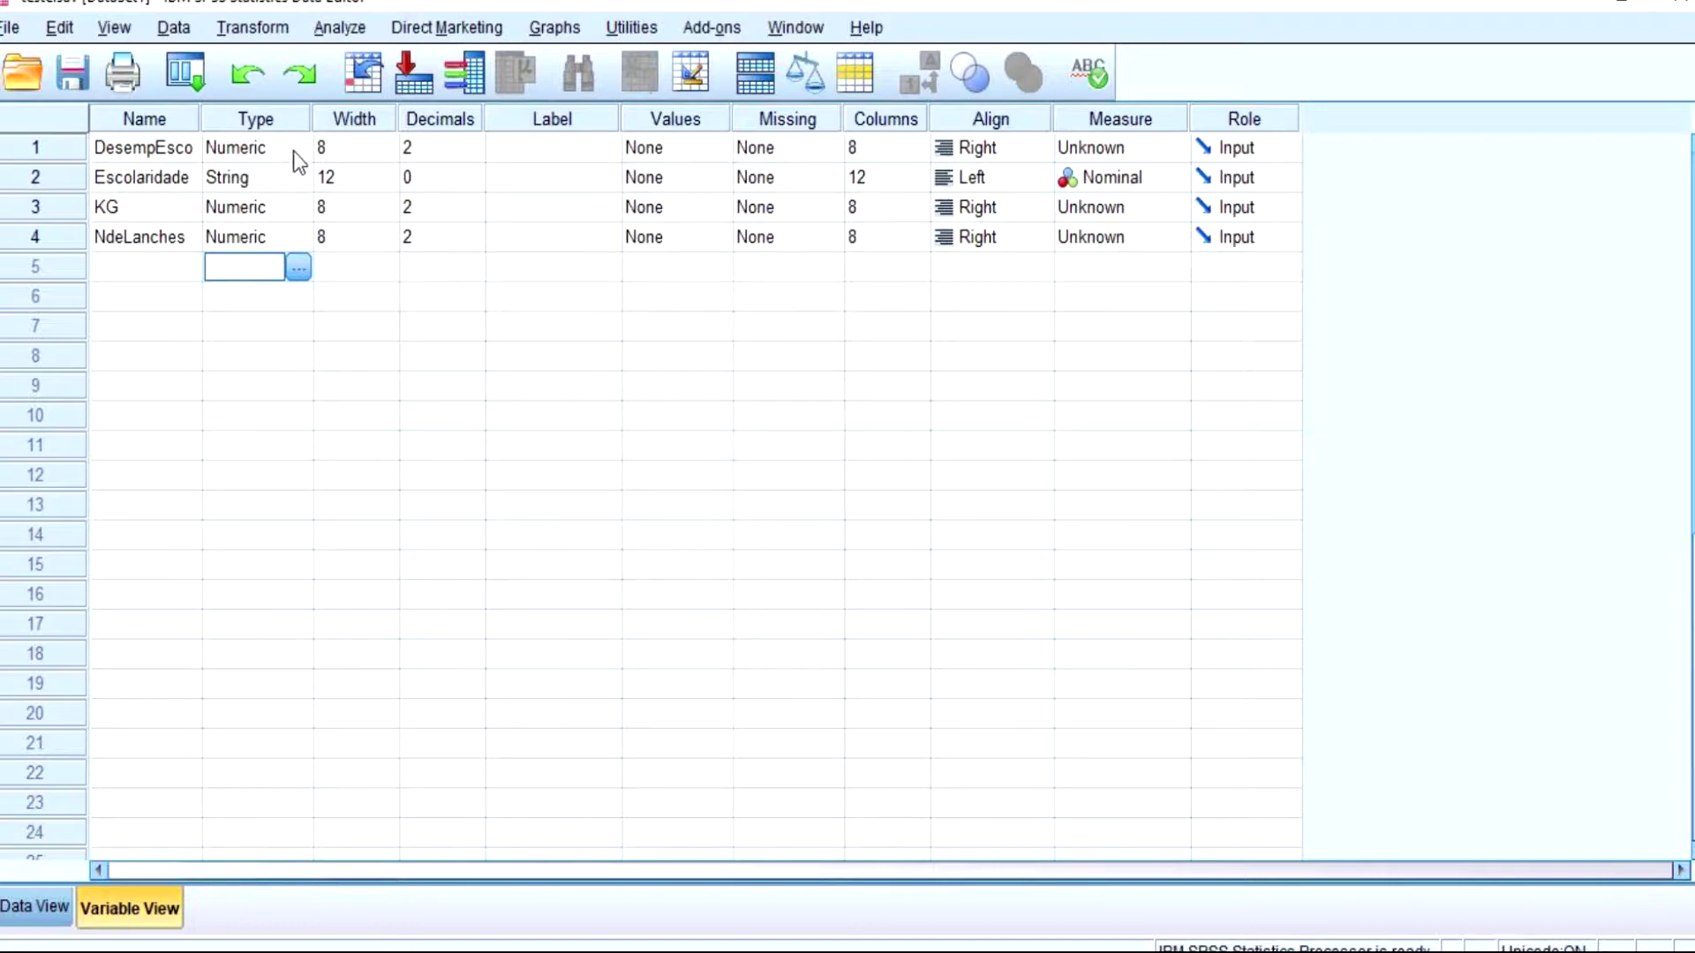
click(263, 234)
click(204, 150)
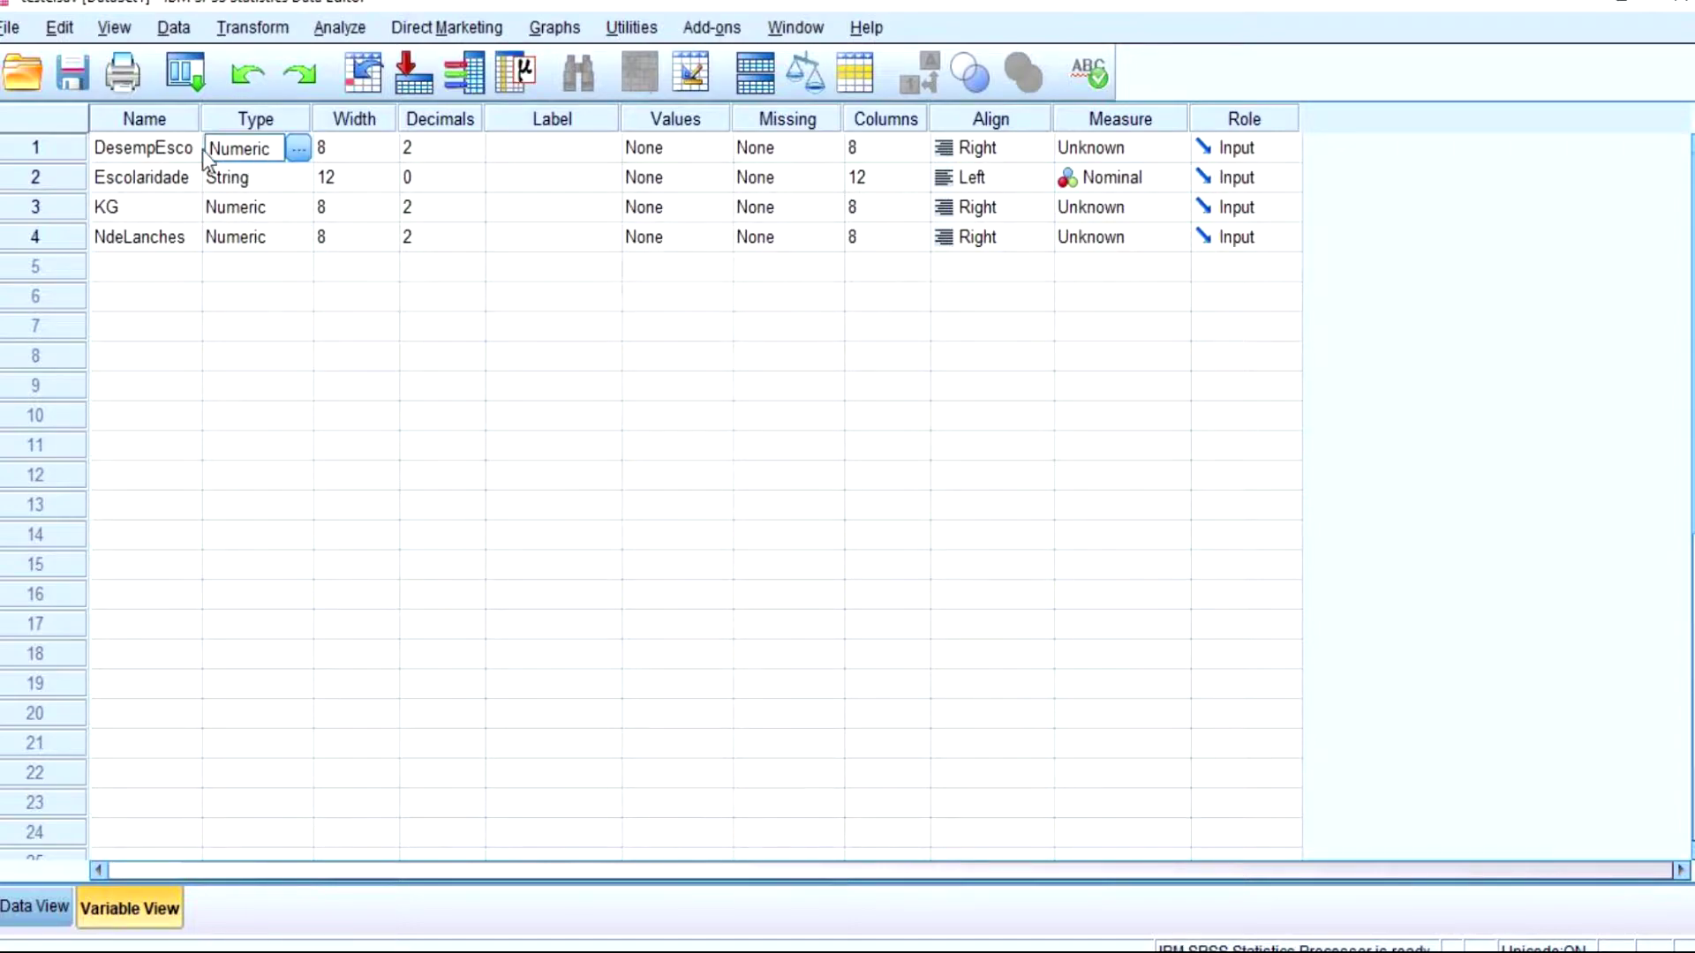
click(126, 150)
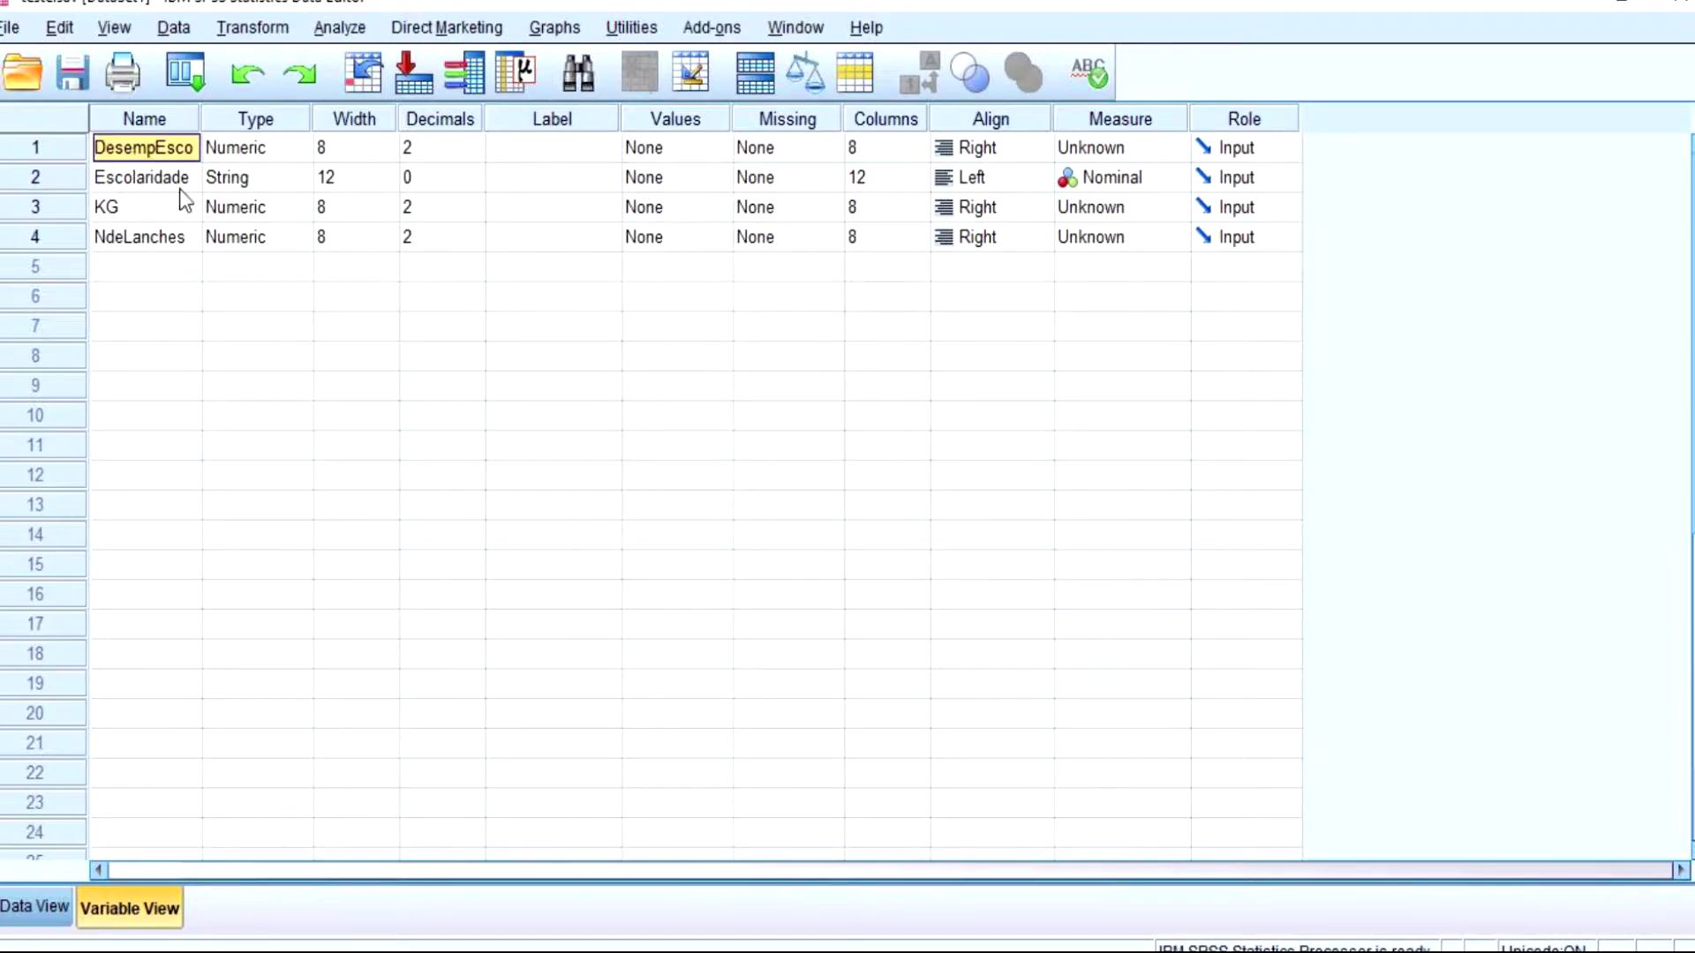
- Review the available variable types for the first variable, DesempEscol, and close the dialog without changing its type
click(298, 158)
click(300, 152)
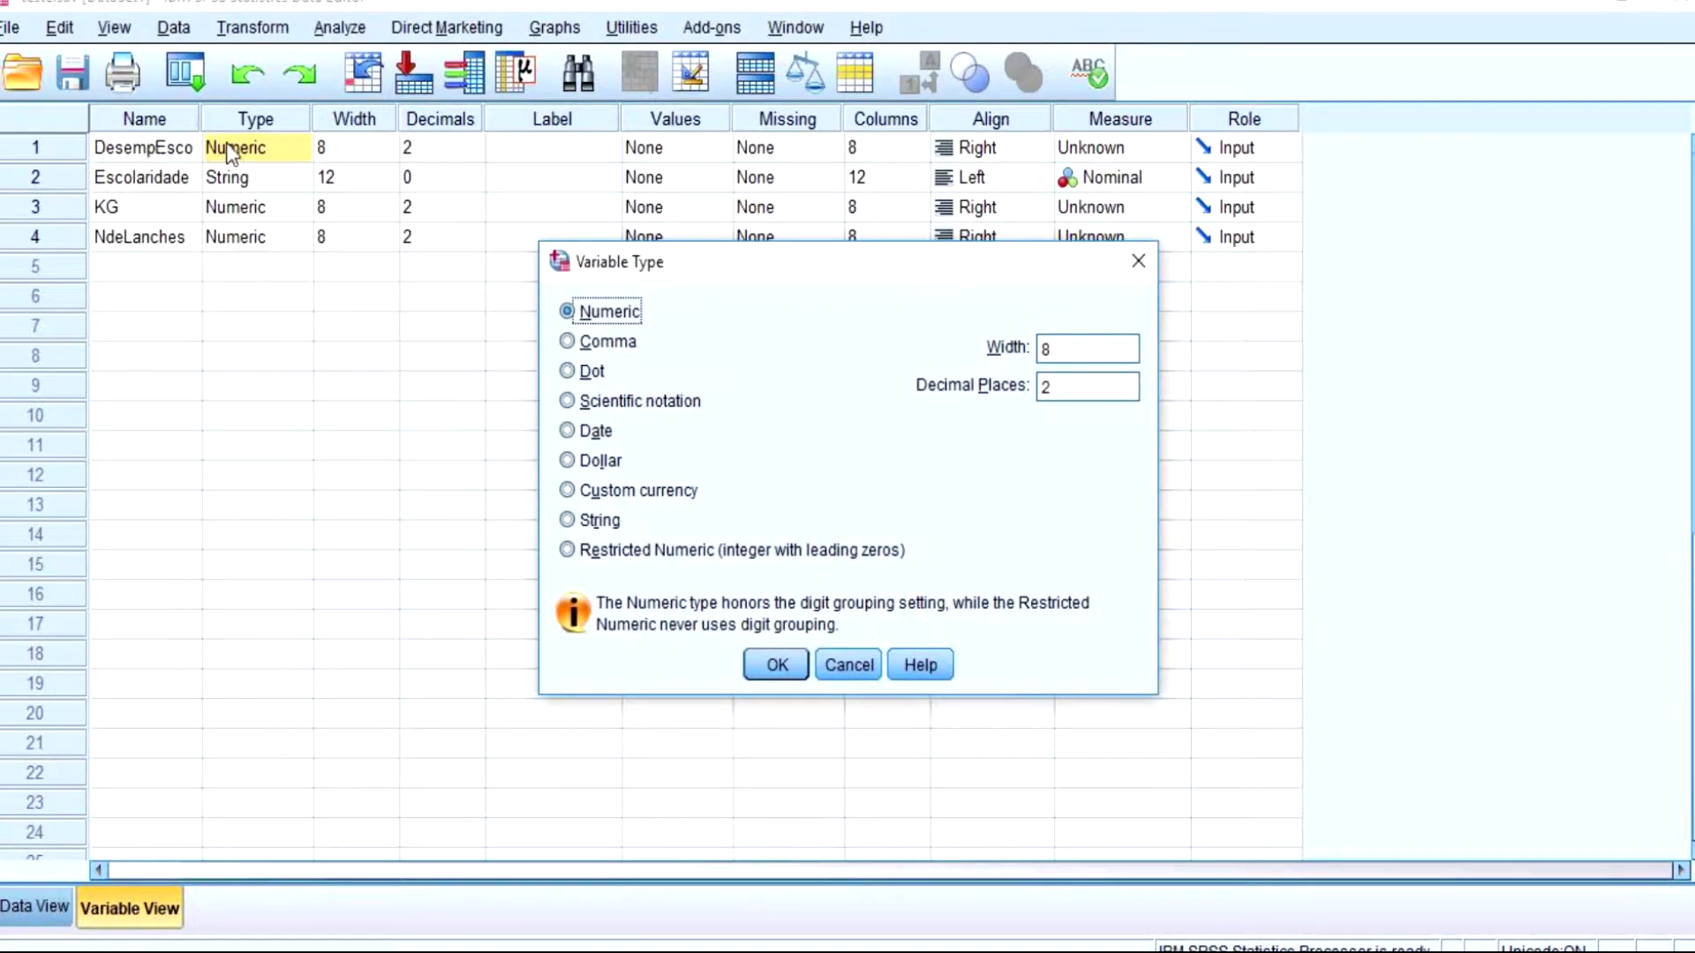
click(777, 665)
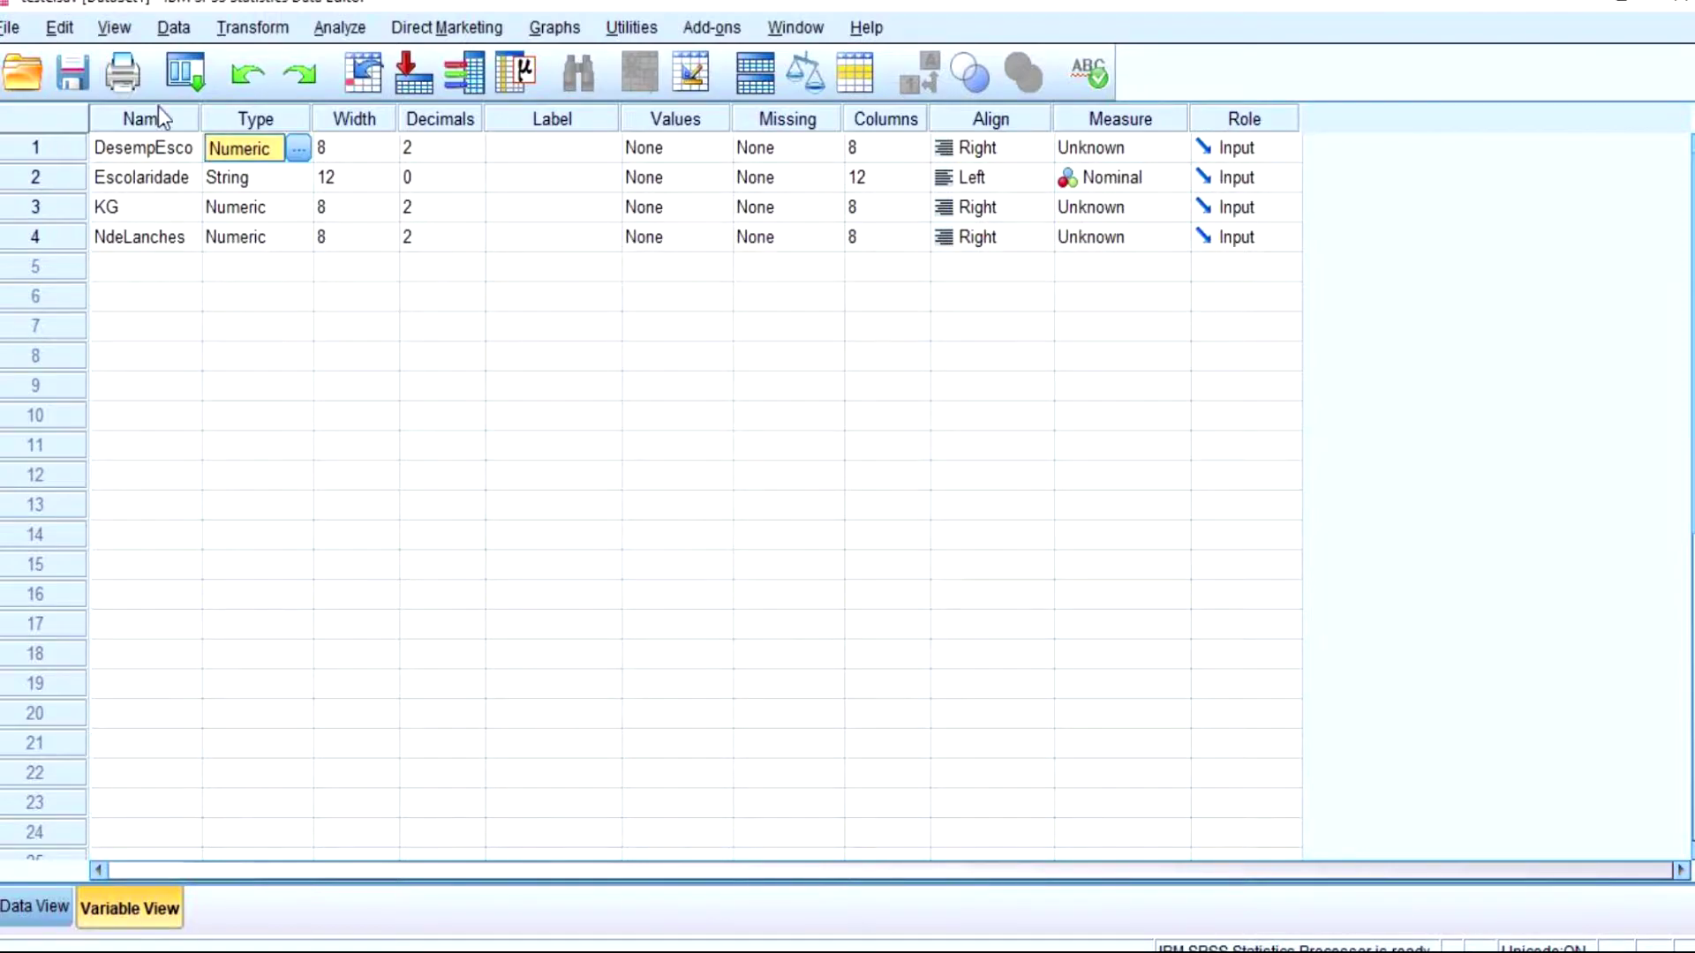
click(298, 151)
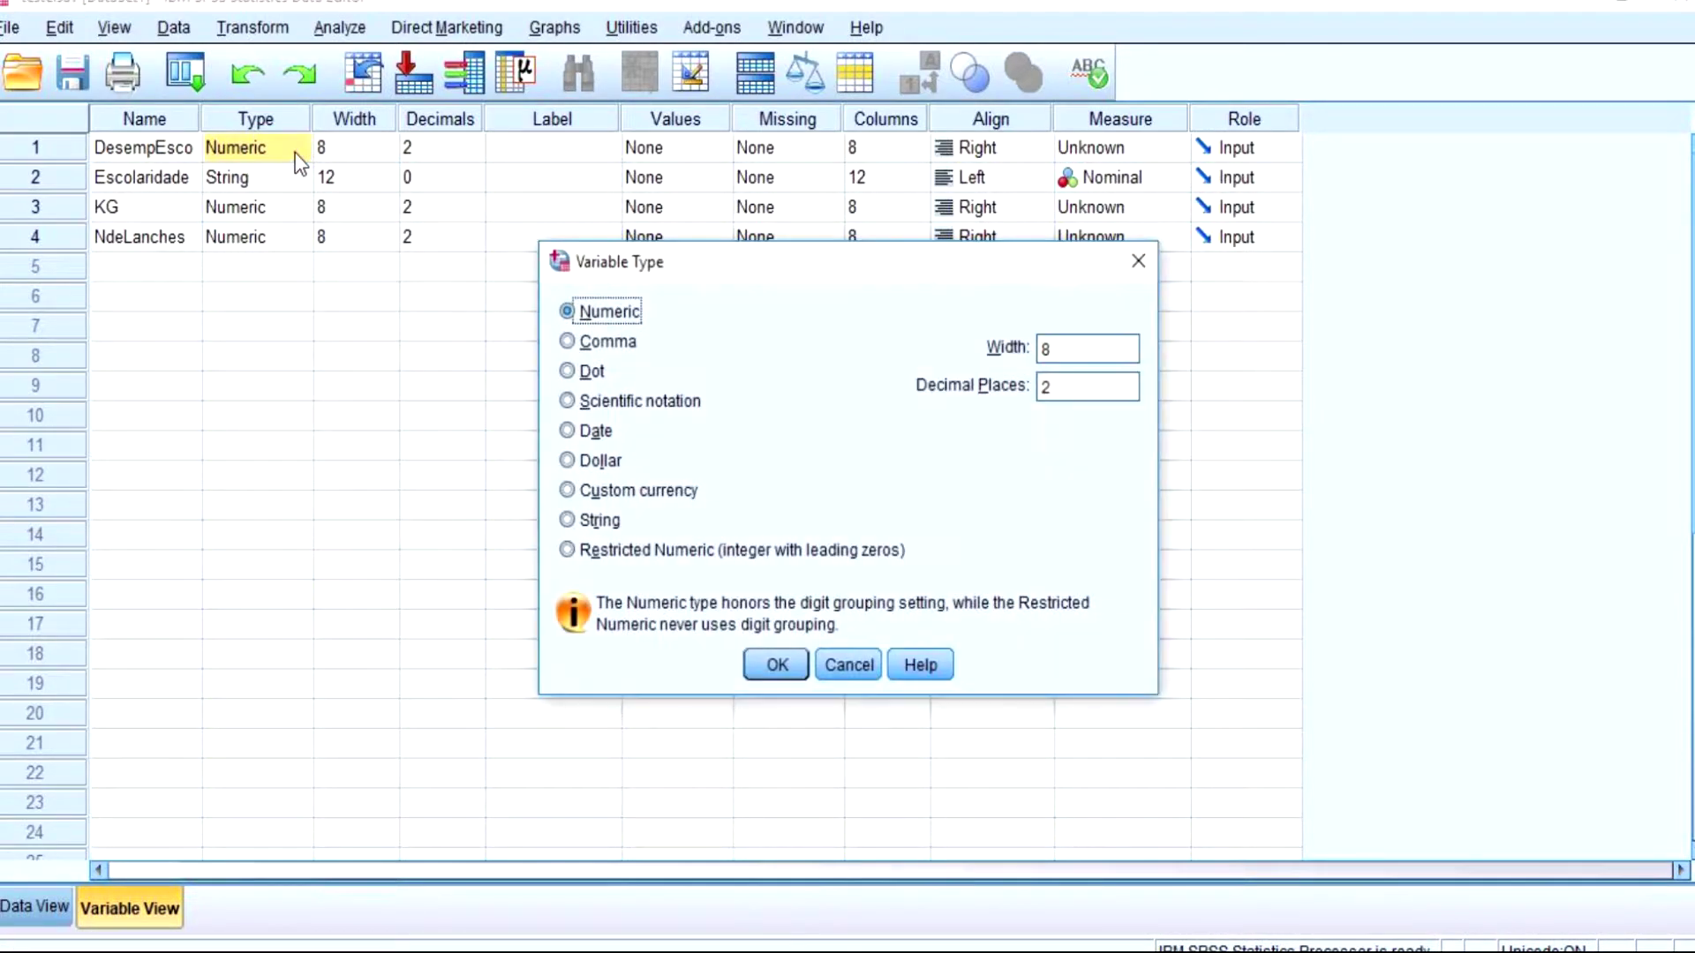
drag(703, 304, 729, 267)
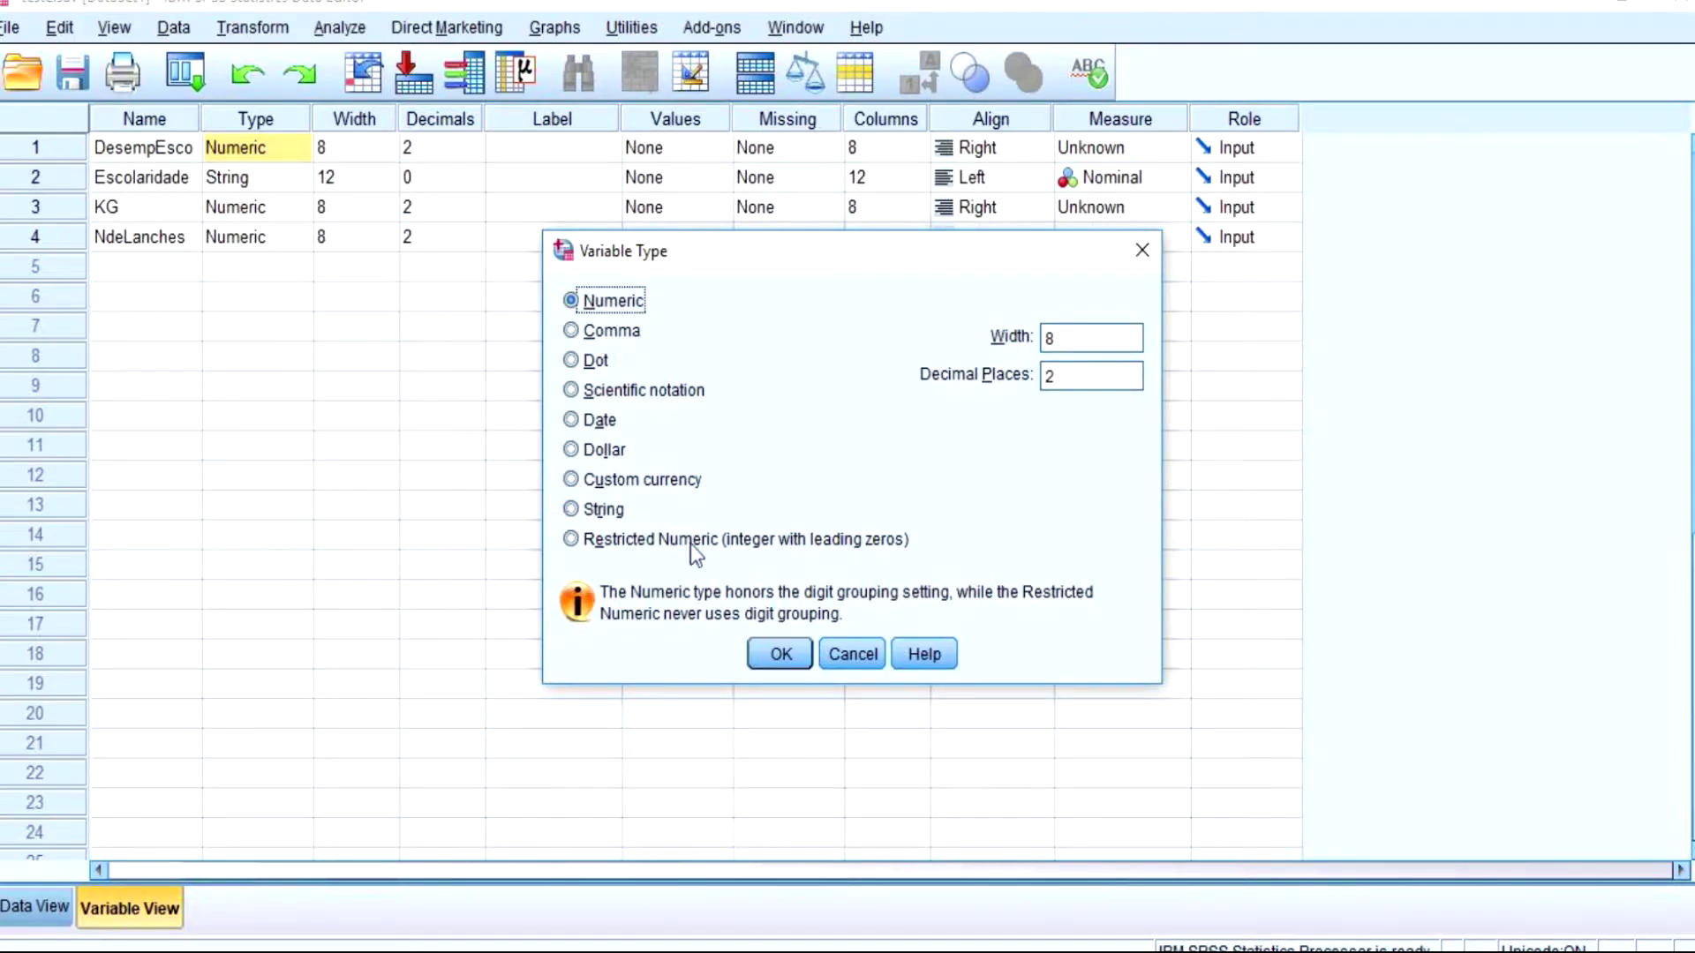
click(847, 662)
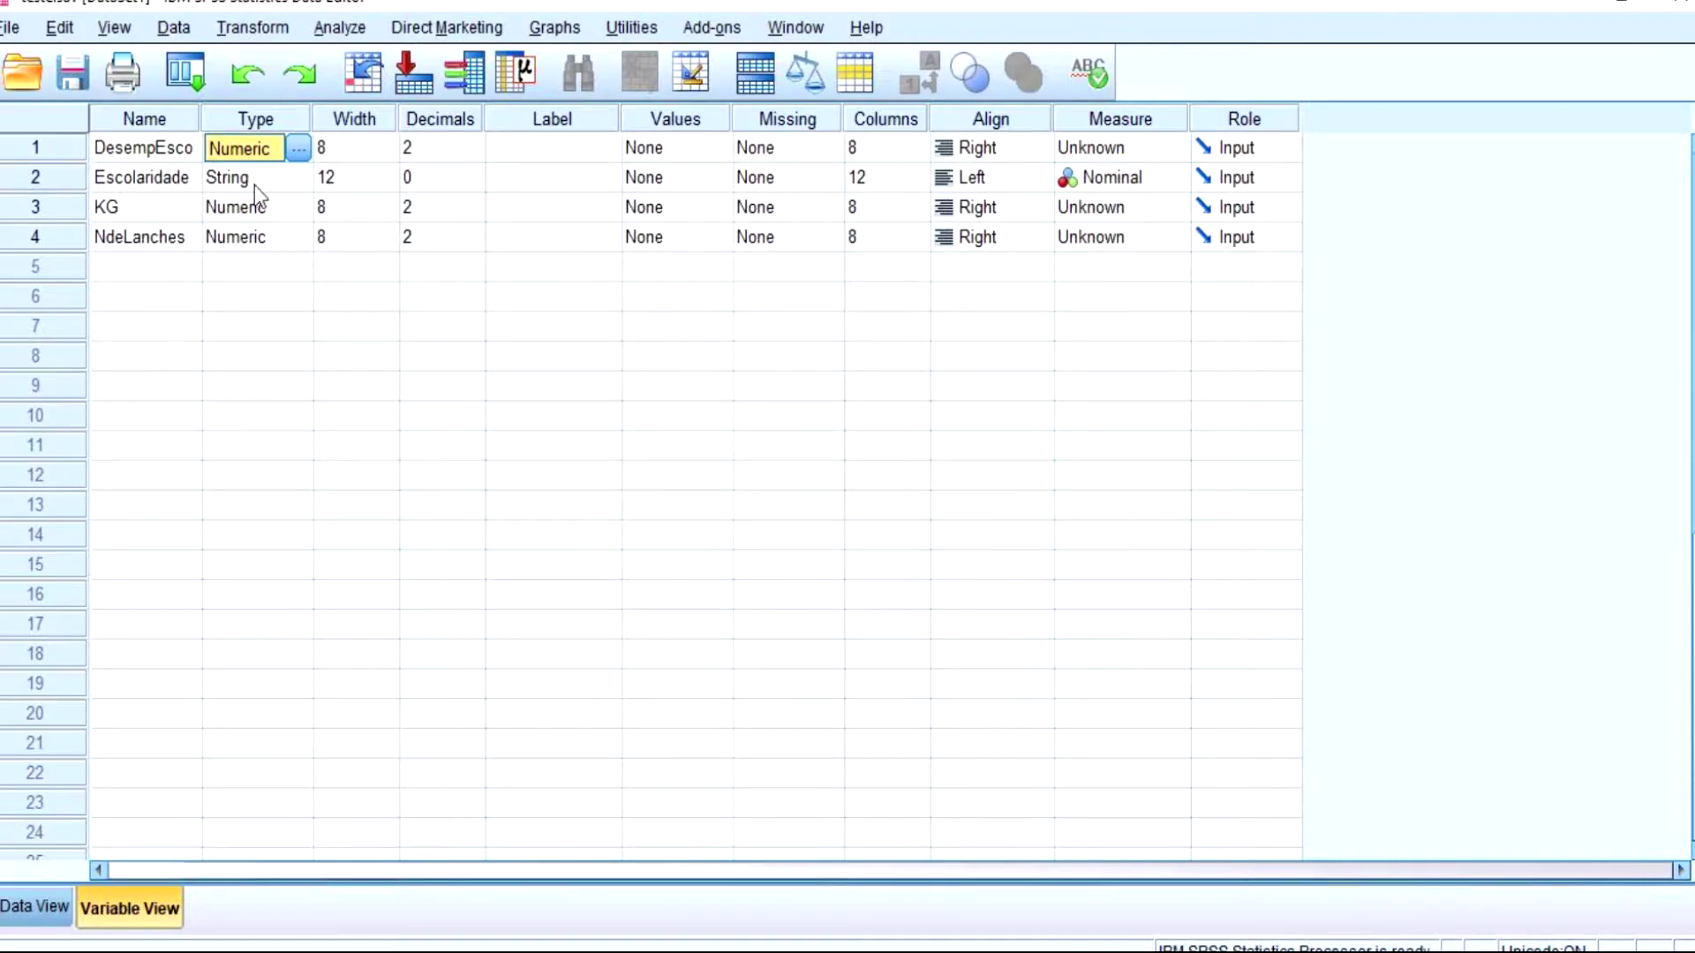
click(448, 328)
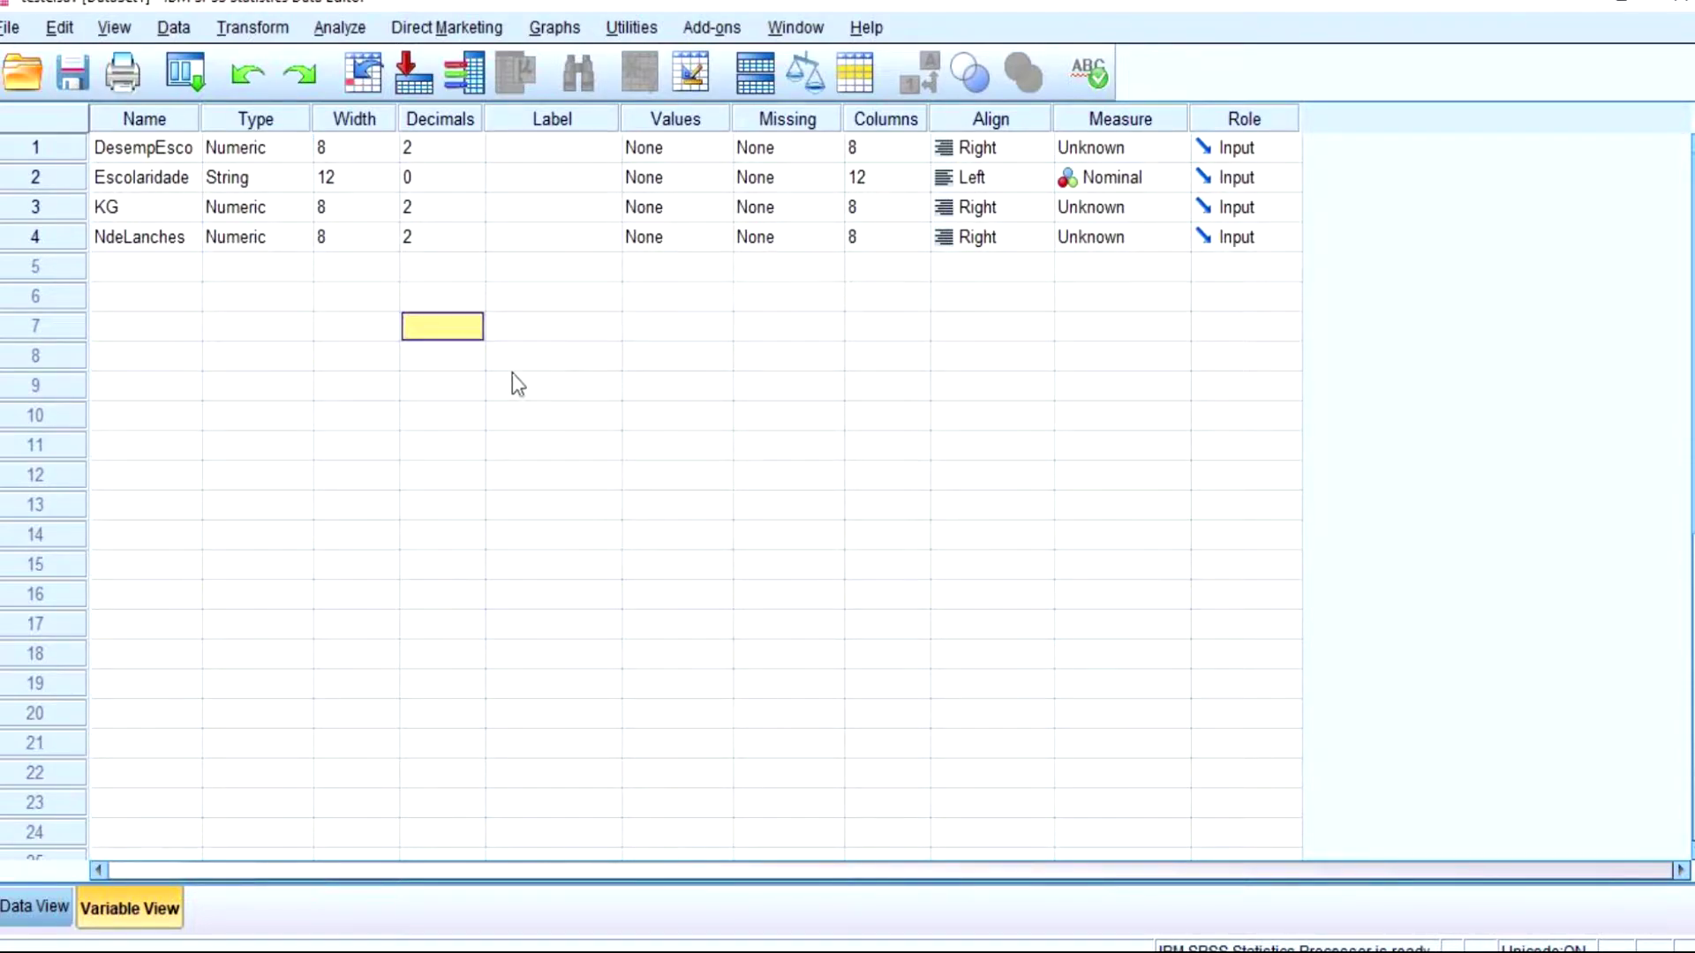
- Label the first variable as Dsempenho Escolar
click(539, 150)
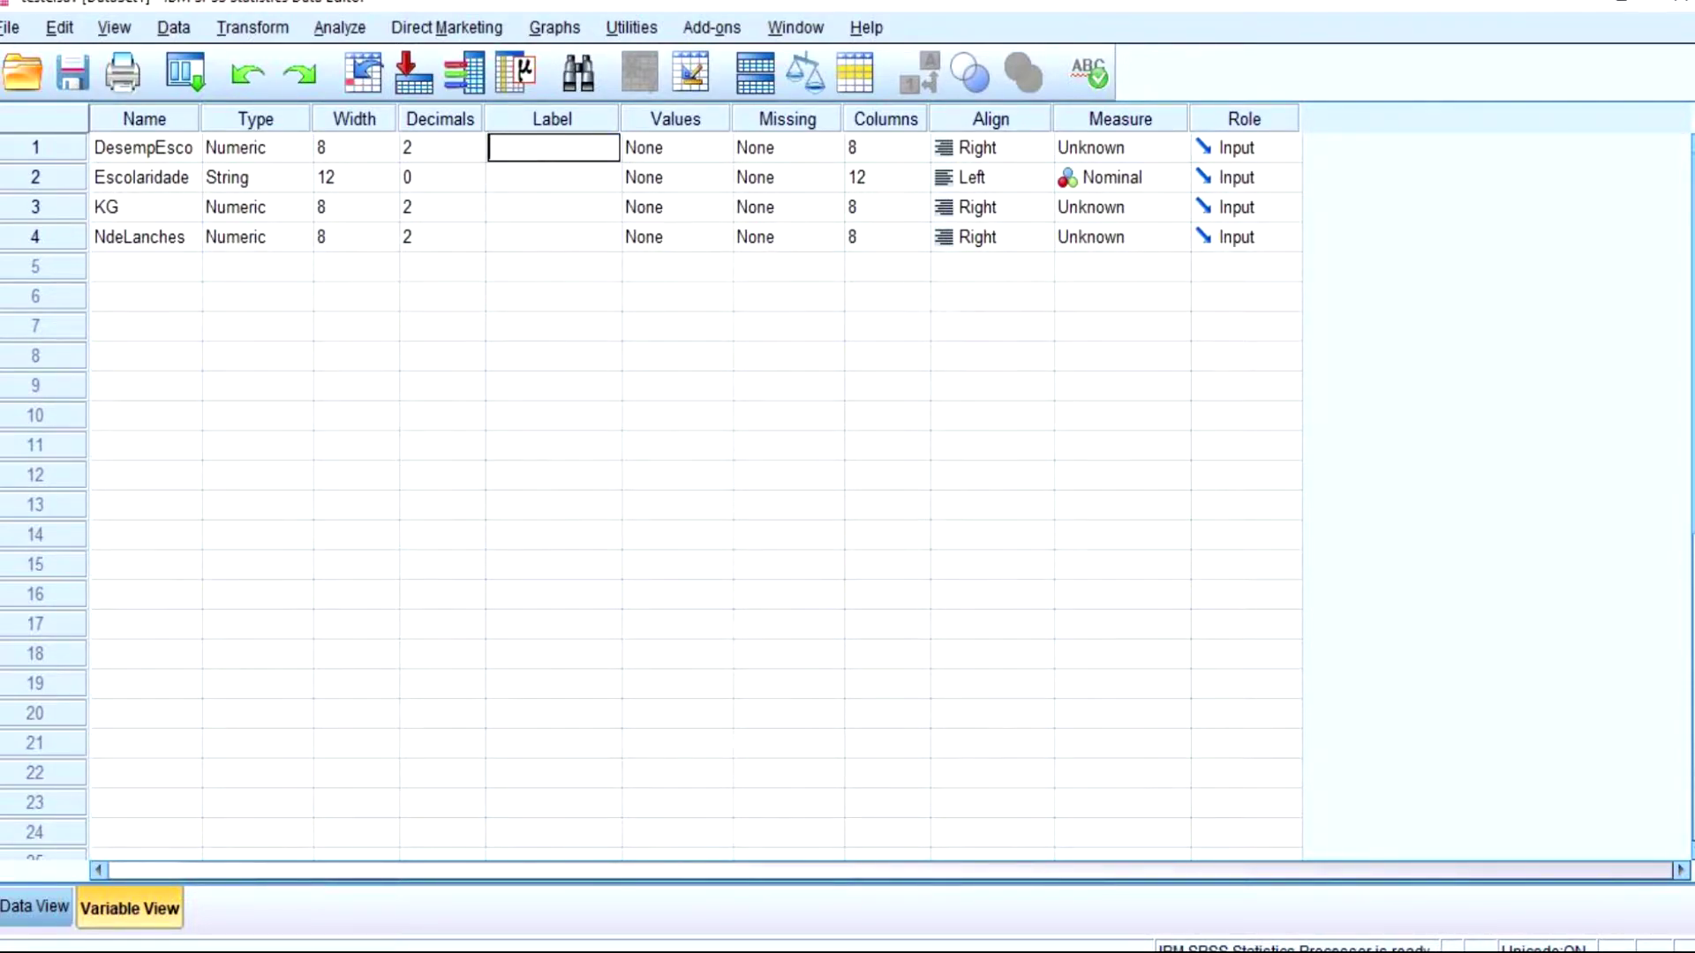
text(Dsempenho Escolar)
key(Down)
key(Down)
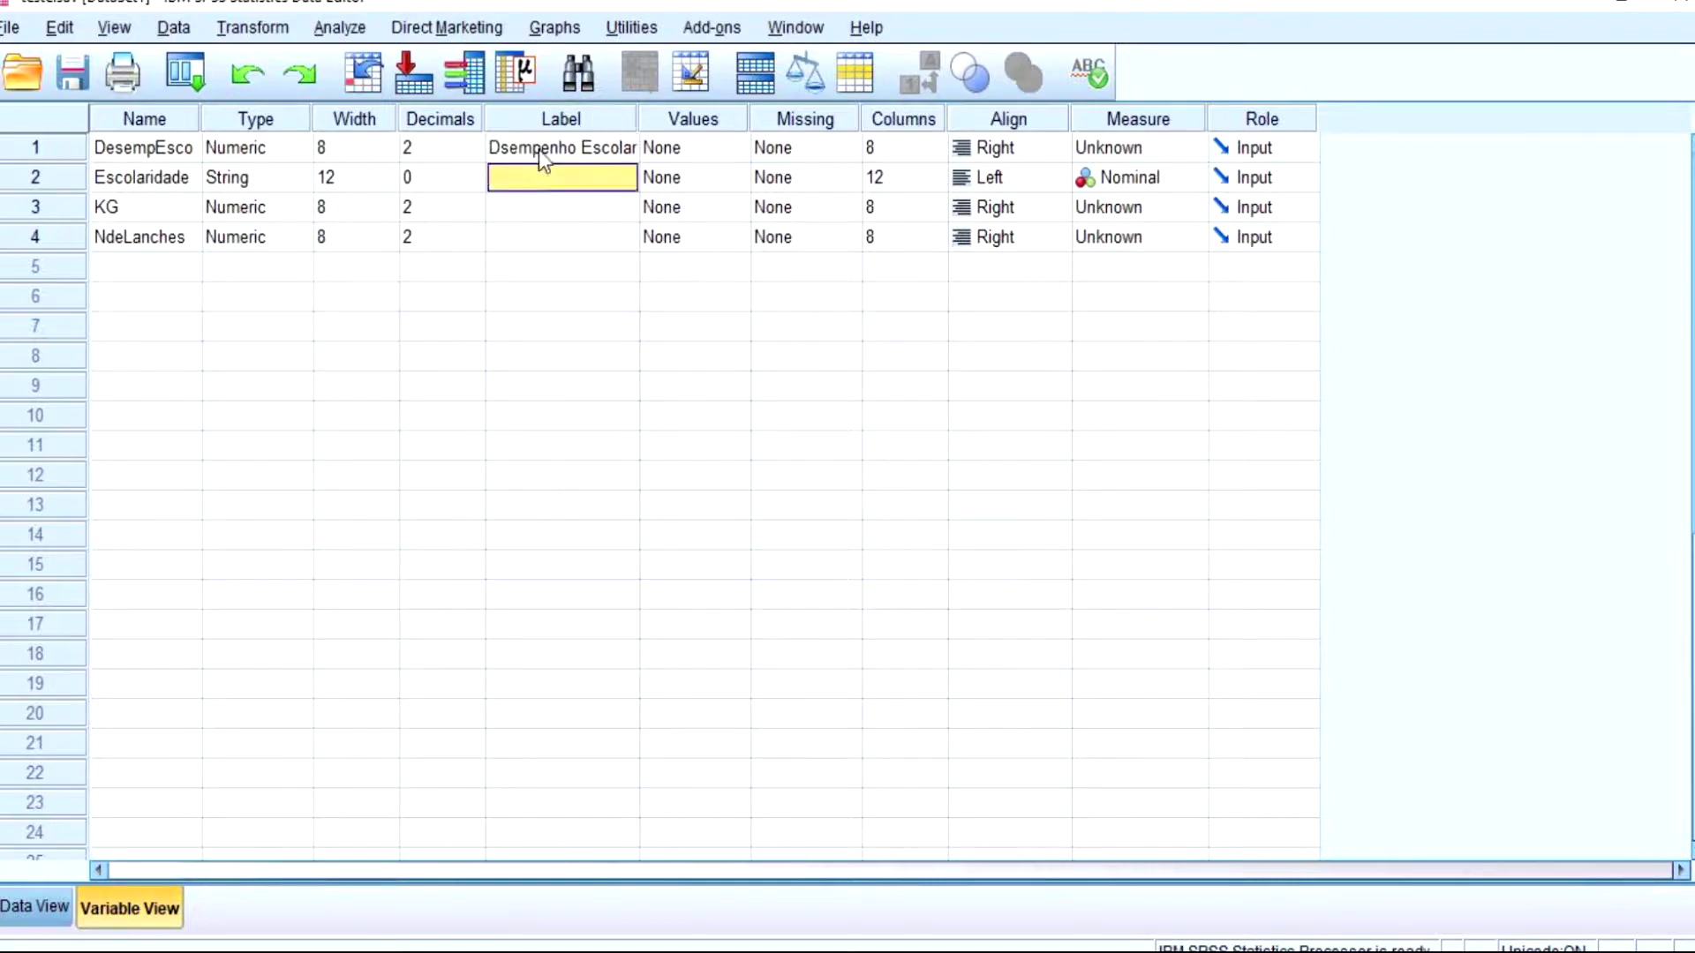
- Label the KG variable as KG por mês and the NdeLanches variable as Numero de lanches
text(KG por mês)
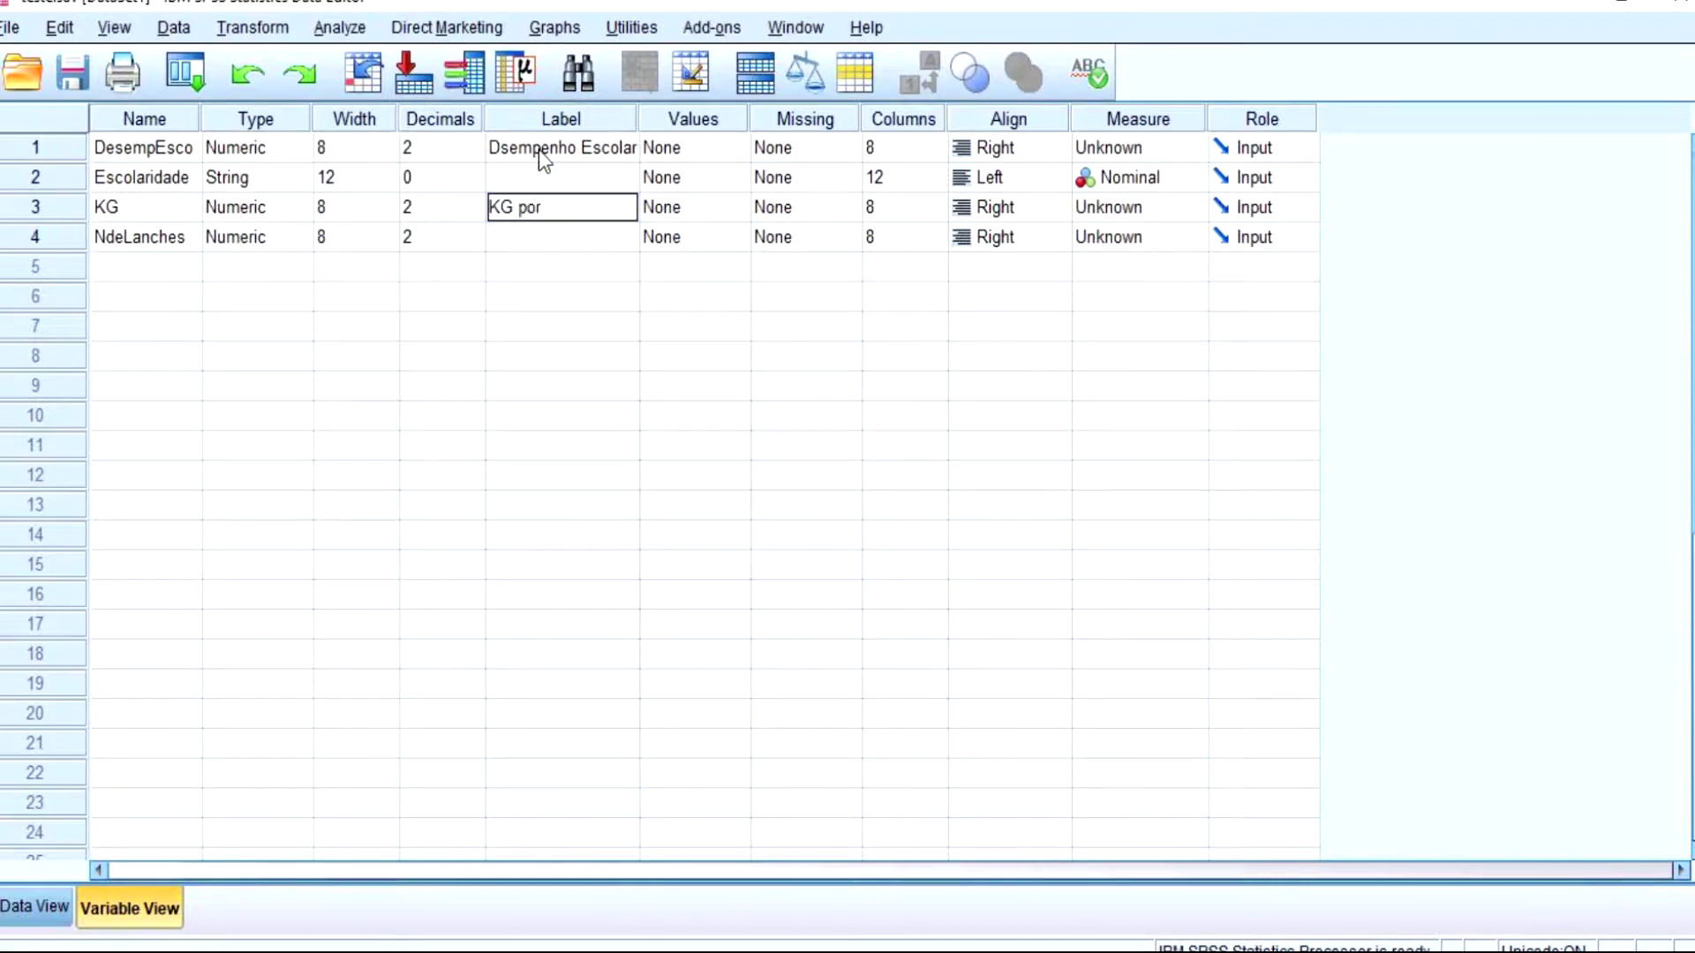
key(Return)
text(Numero de lanches)
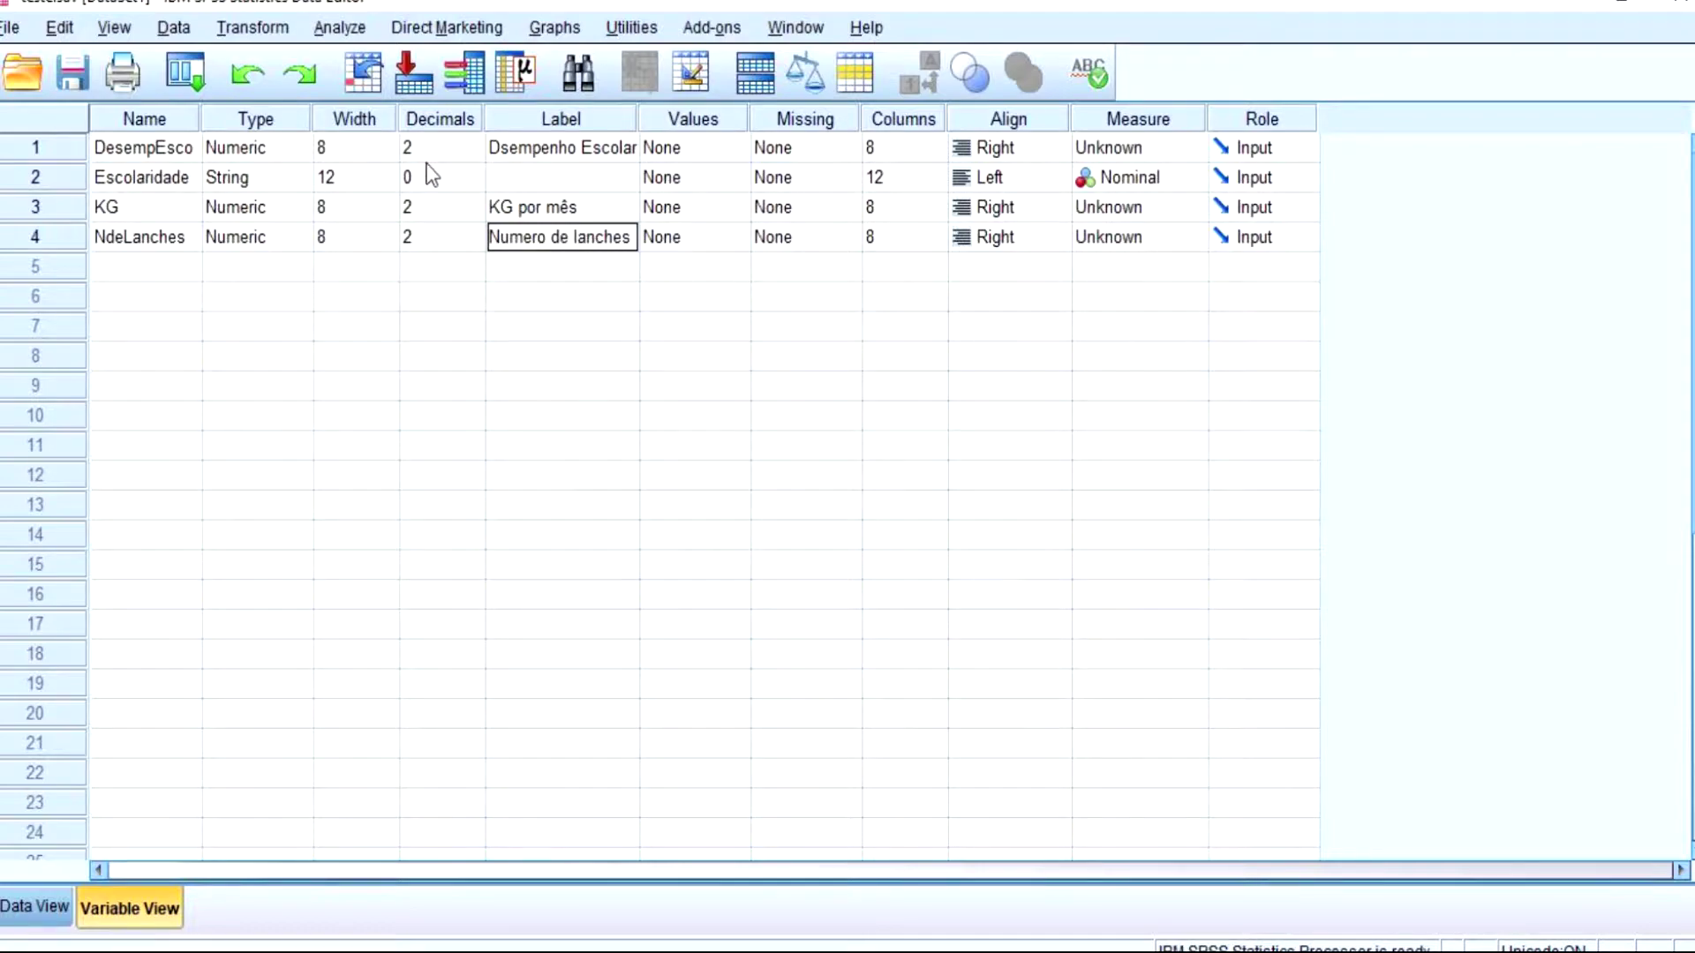
click(528, 358)
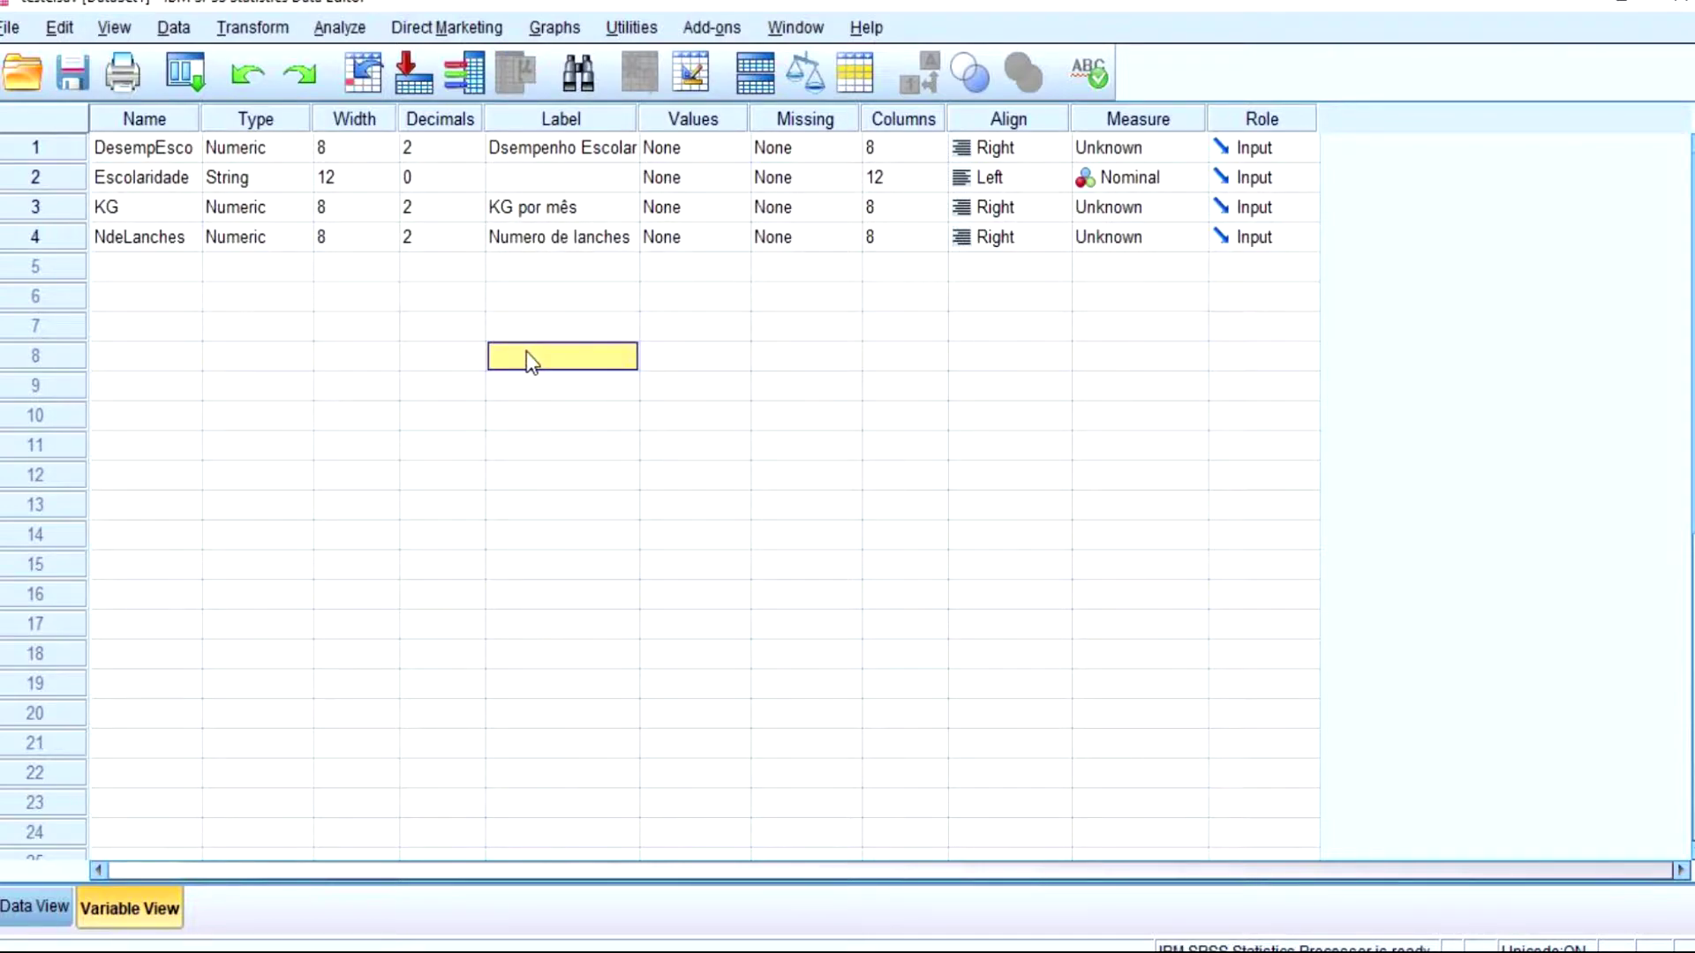
- Show the Data View and widen the DesempEscol column slightly
click(23, 904)
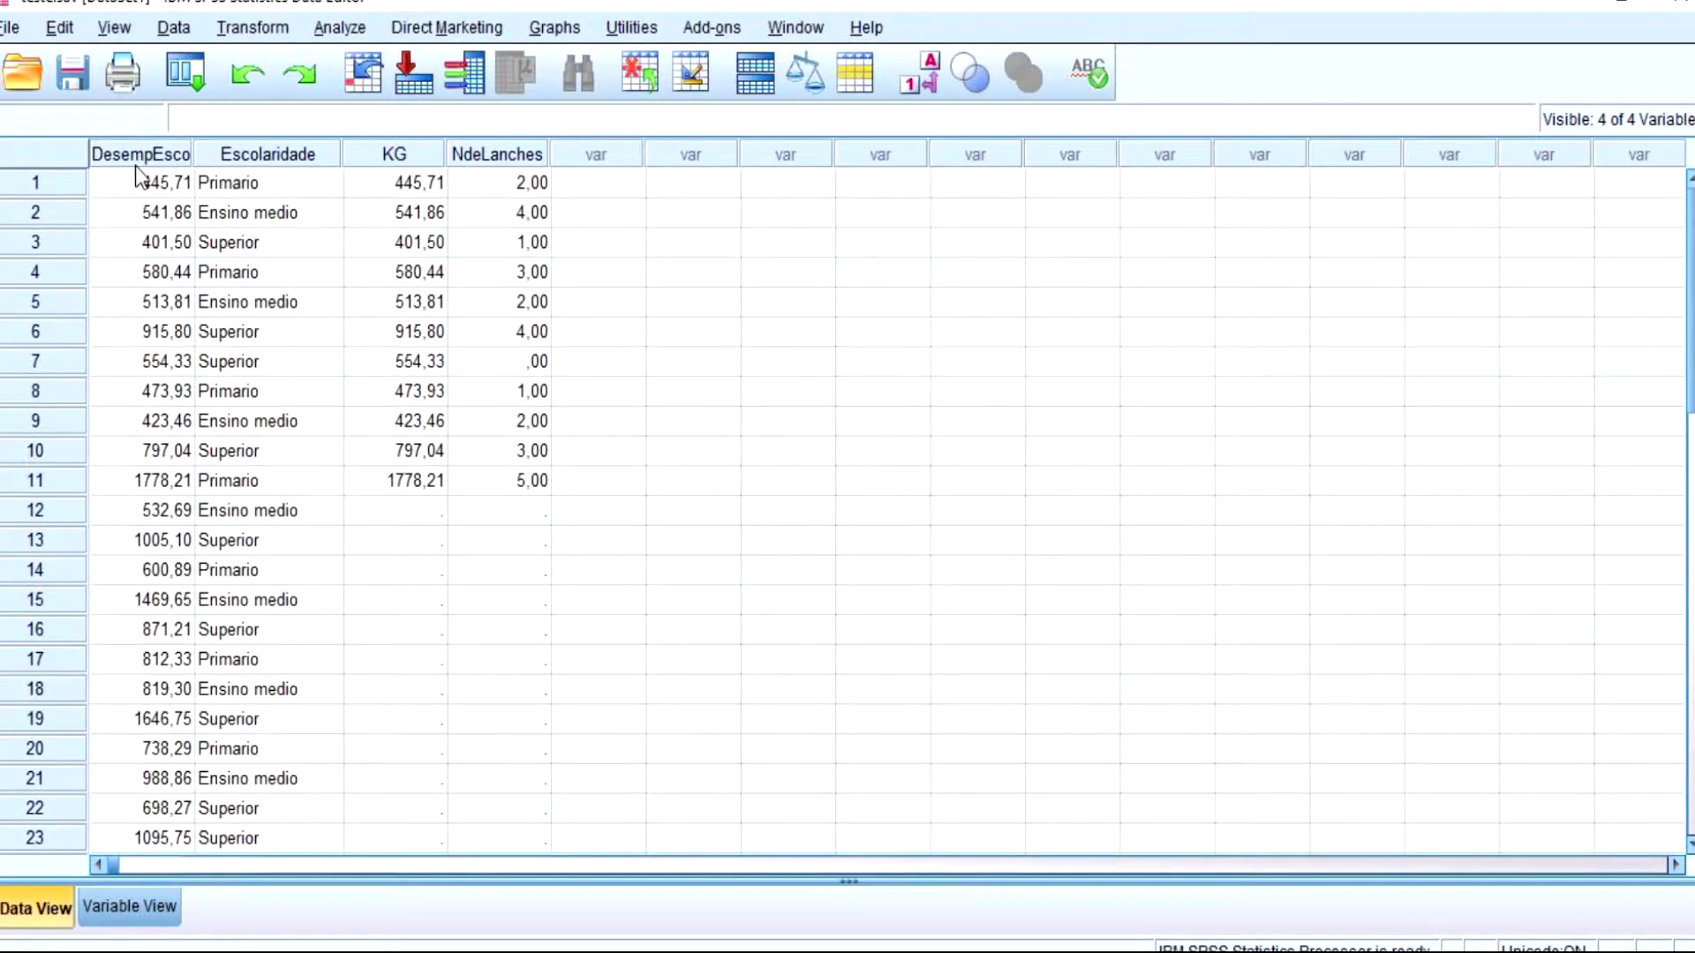
drag(192, 151, 216, 151)
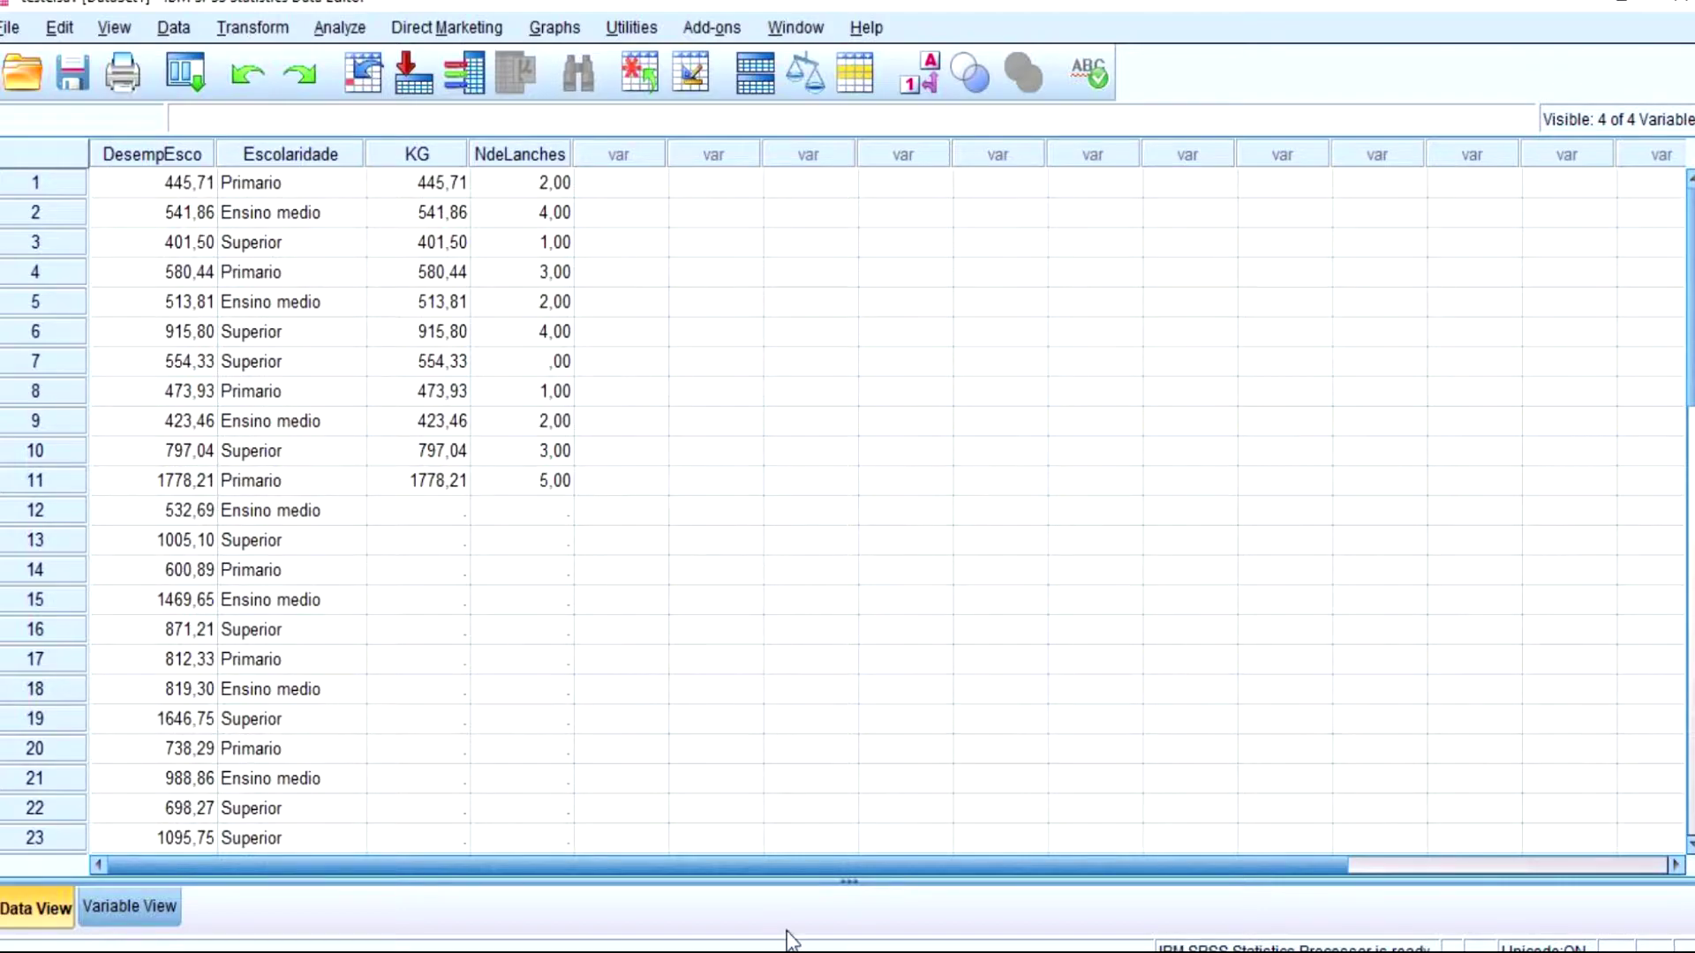
- Switch to the Excel workbook of charts and examine each sheet from Barras to Densidade, ending back on Barras
mouse_move(790, 940)
click(712, 881)
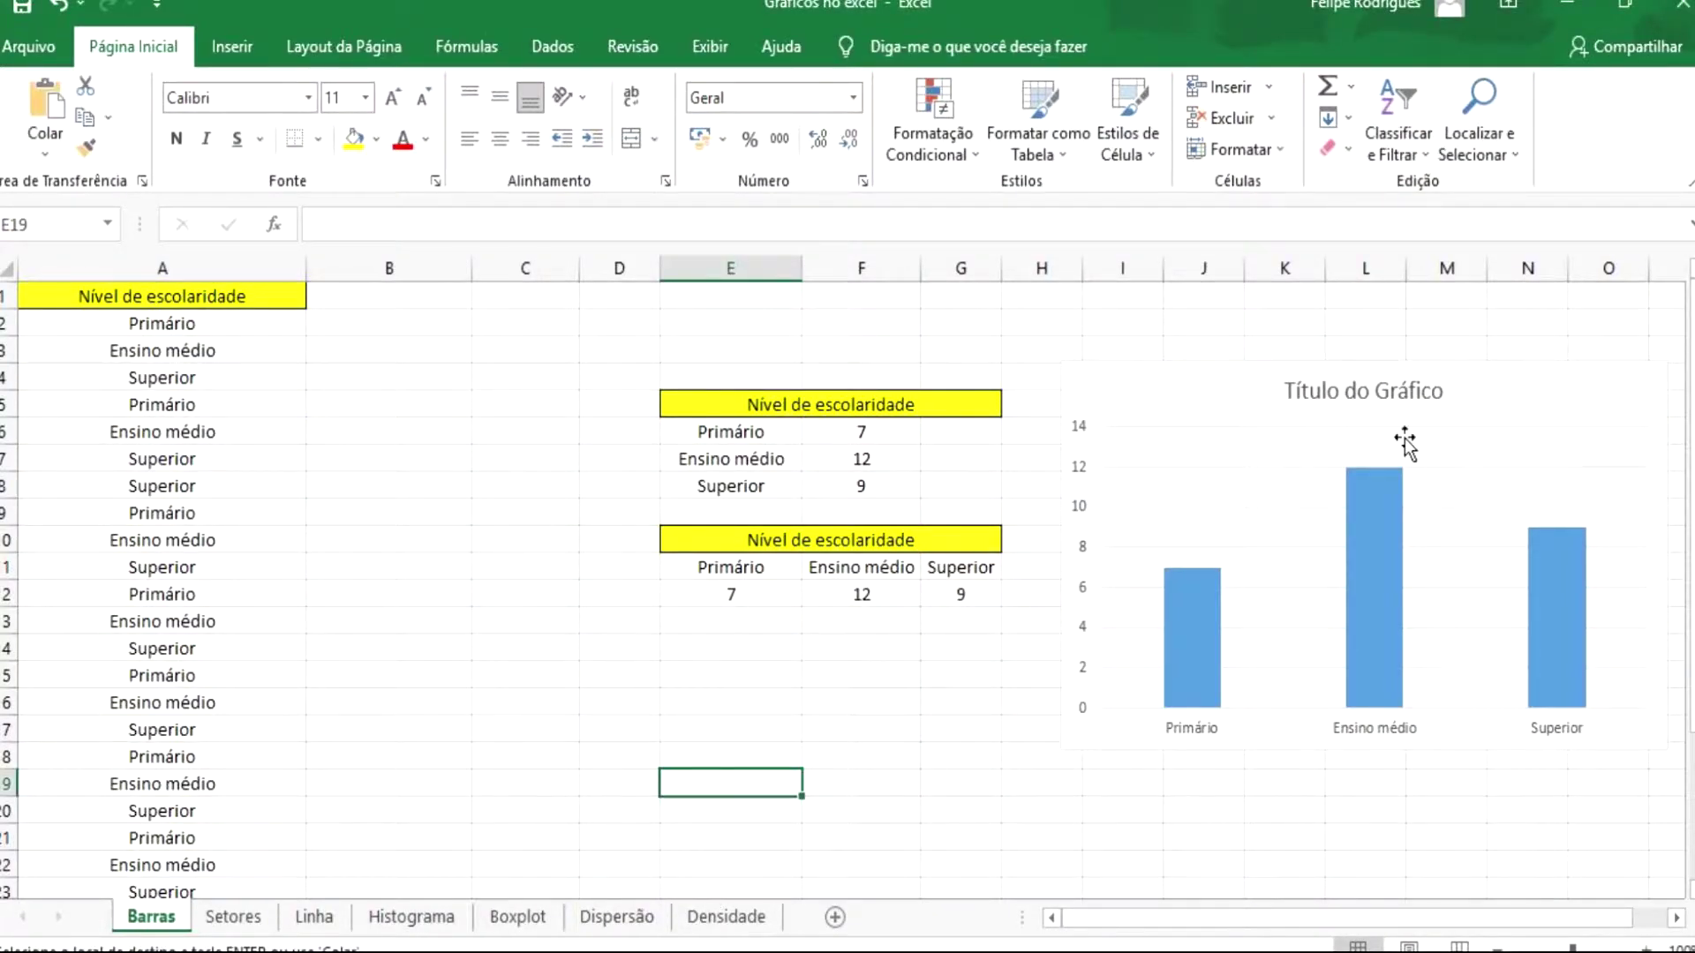
click(238, 920)
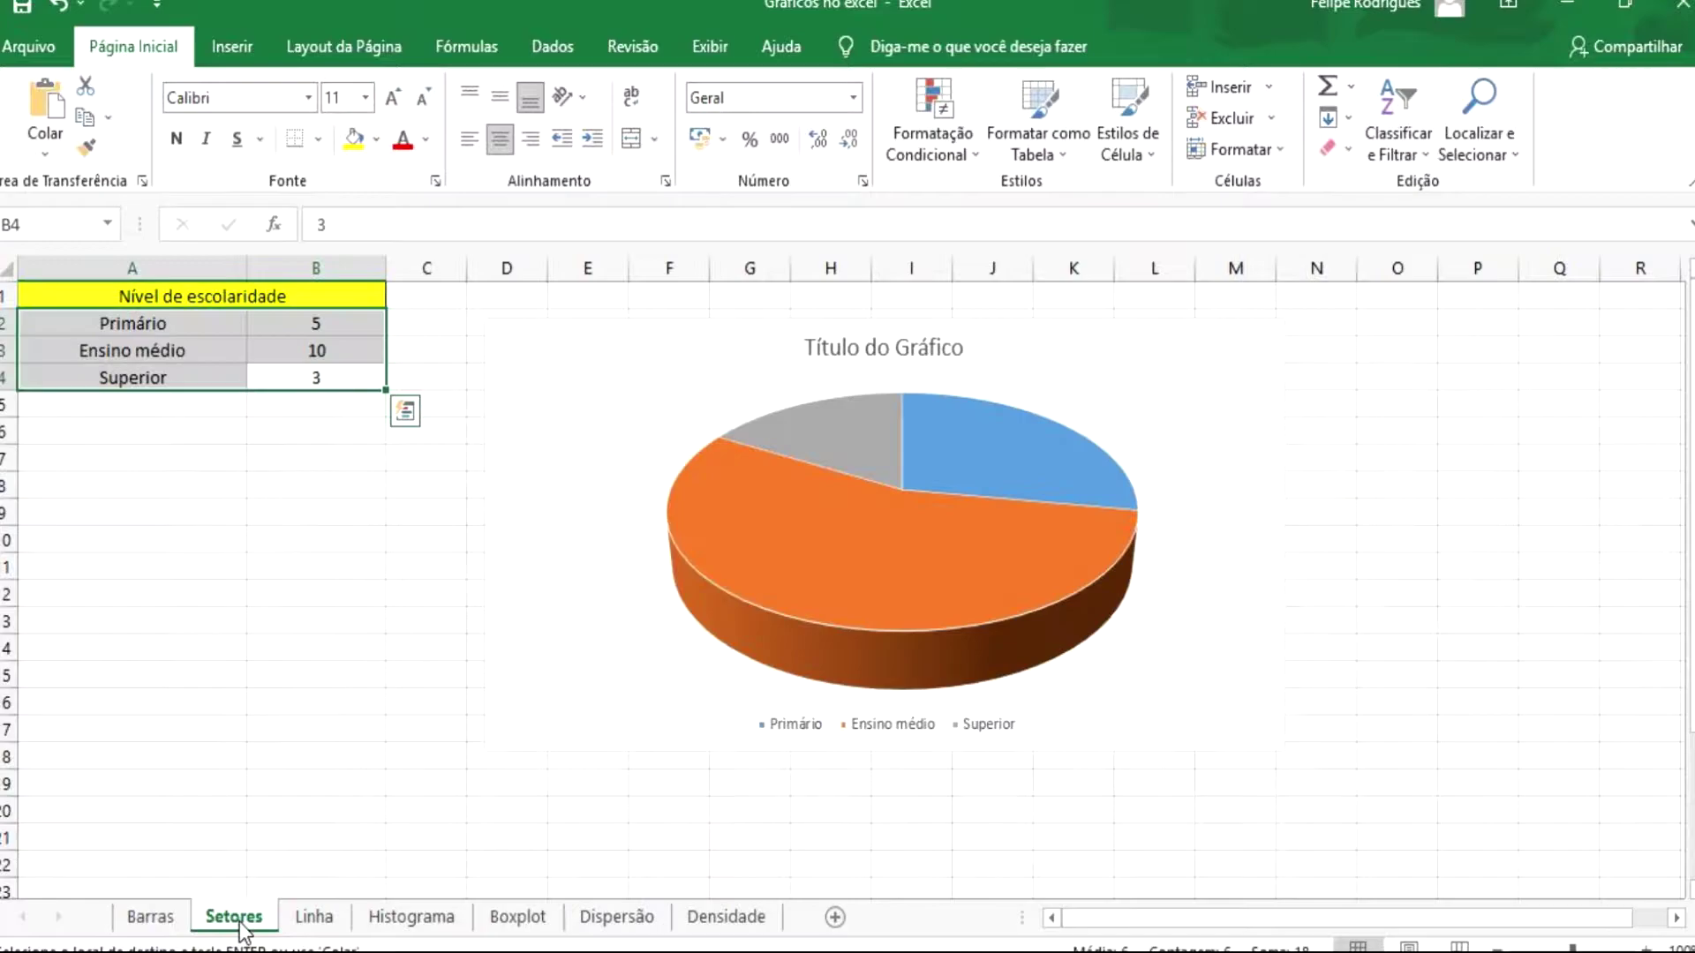
click(314, 918)
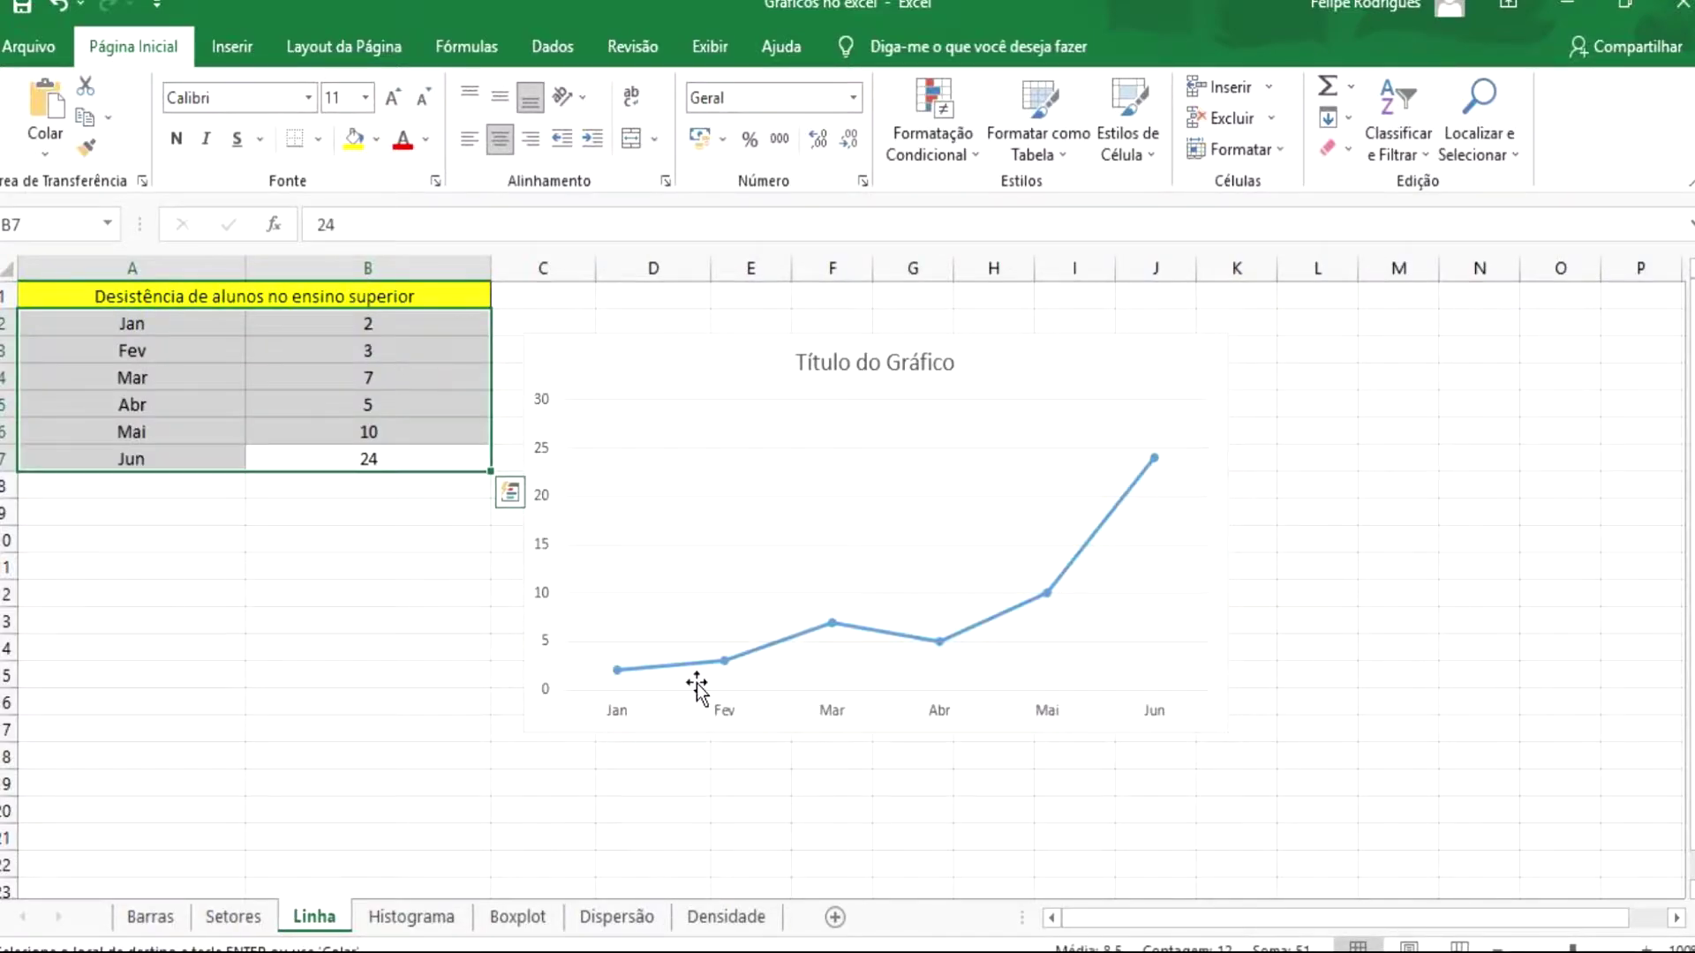
click(431, 921)
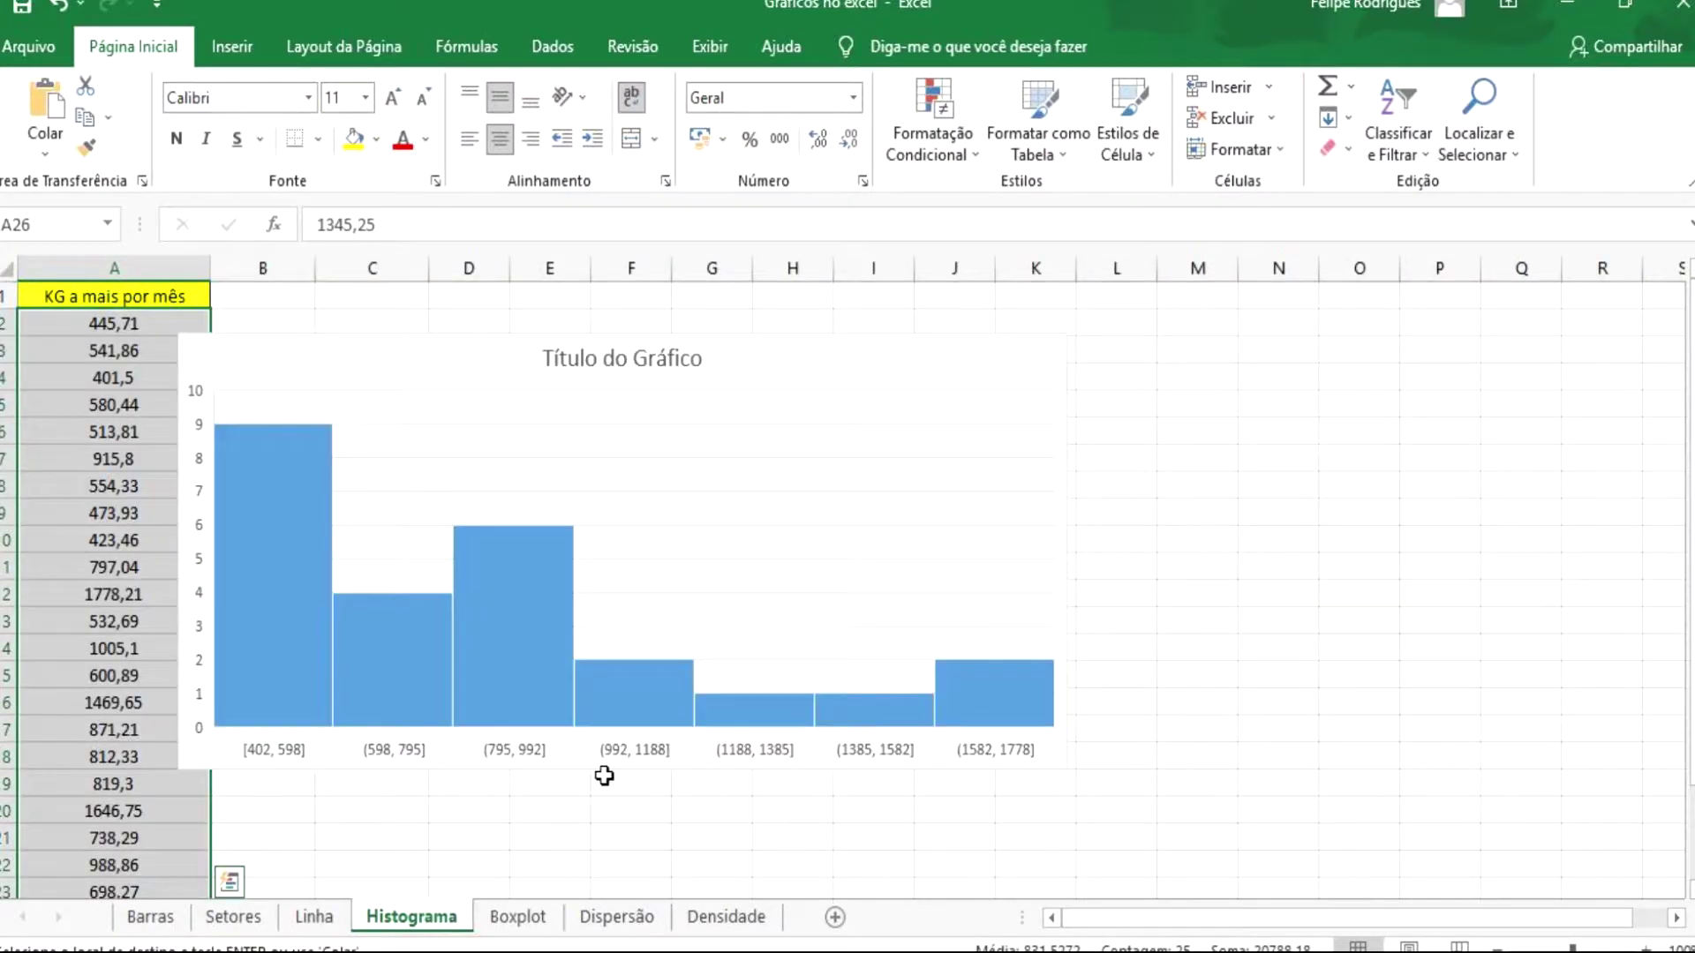
click(521, 918)
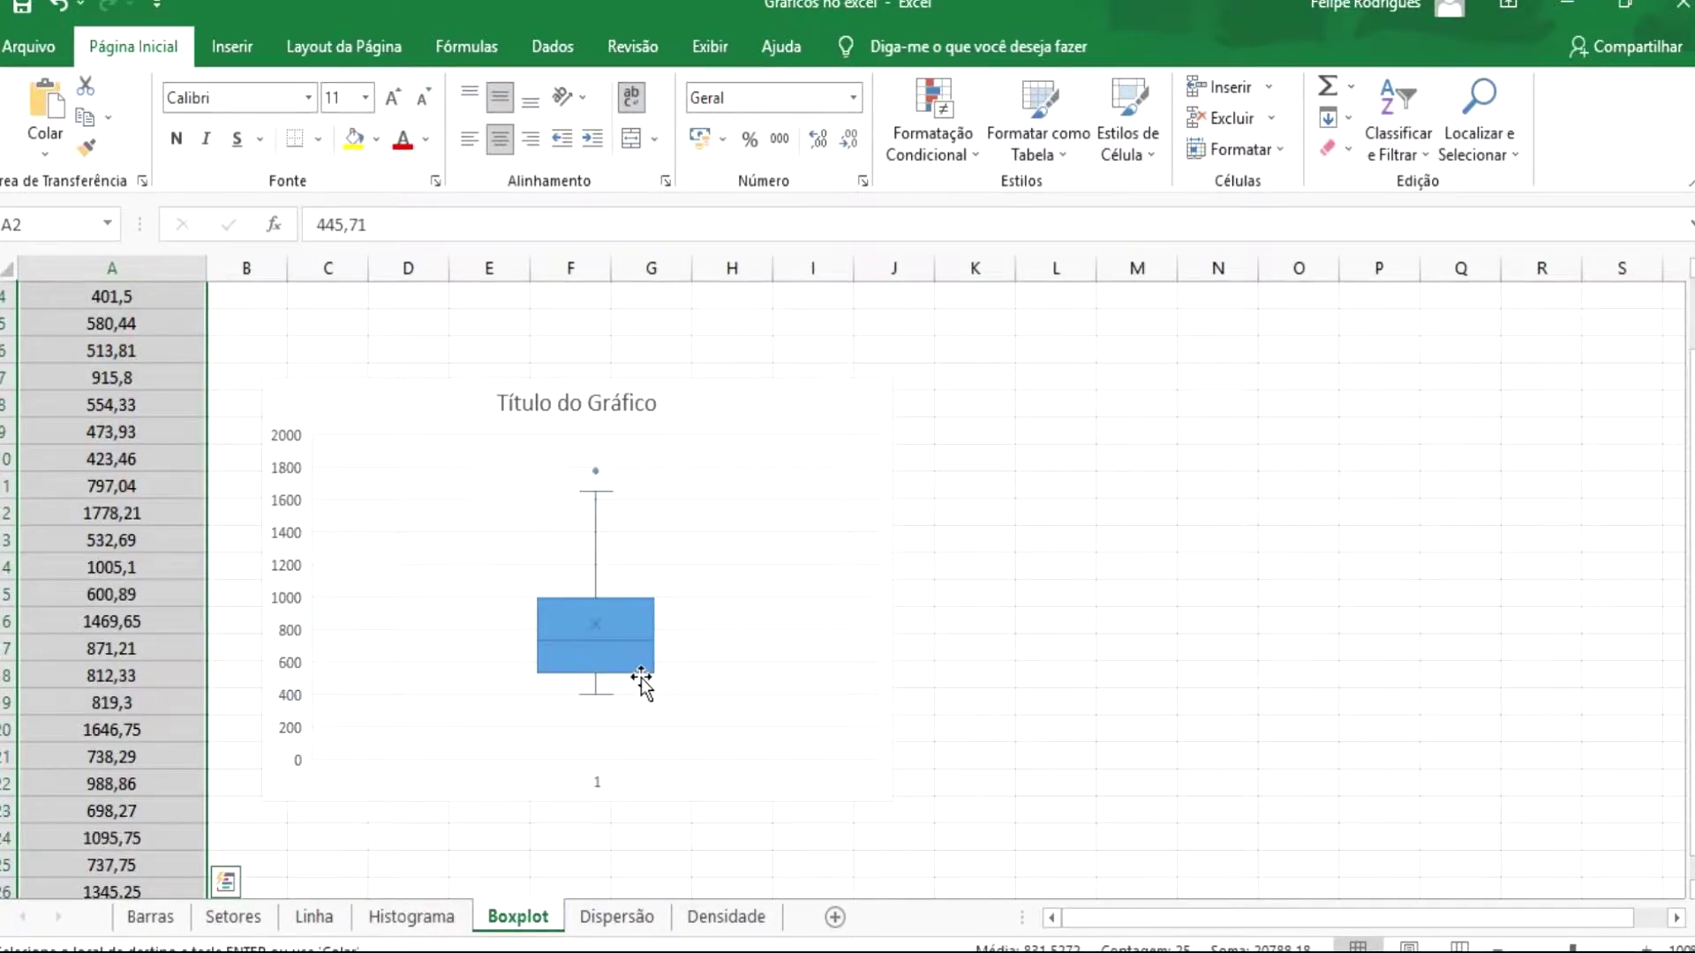
click(623, 918)
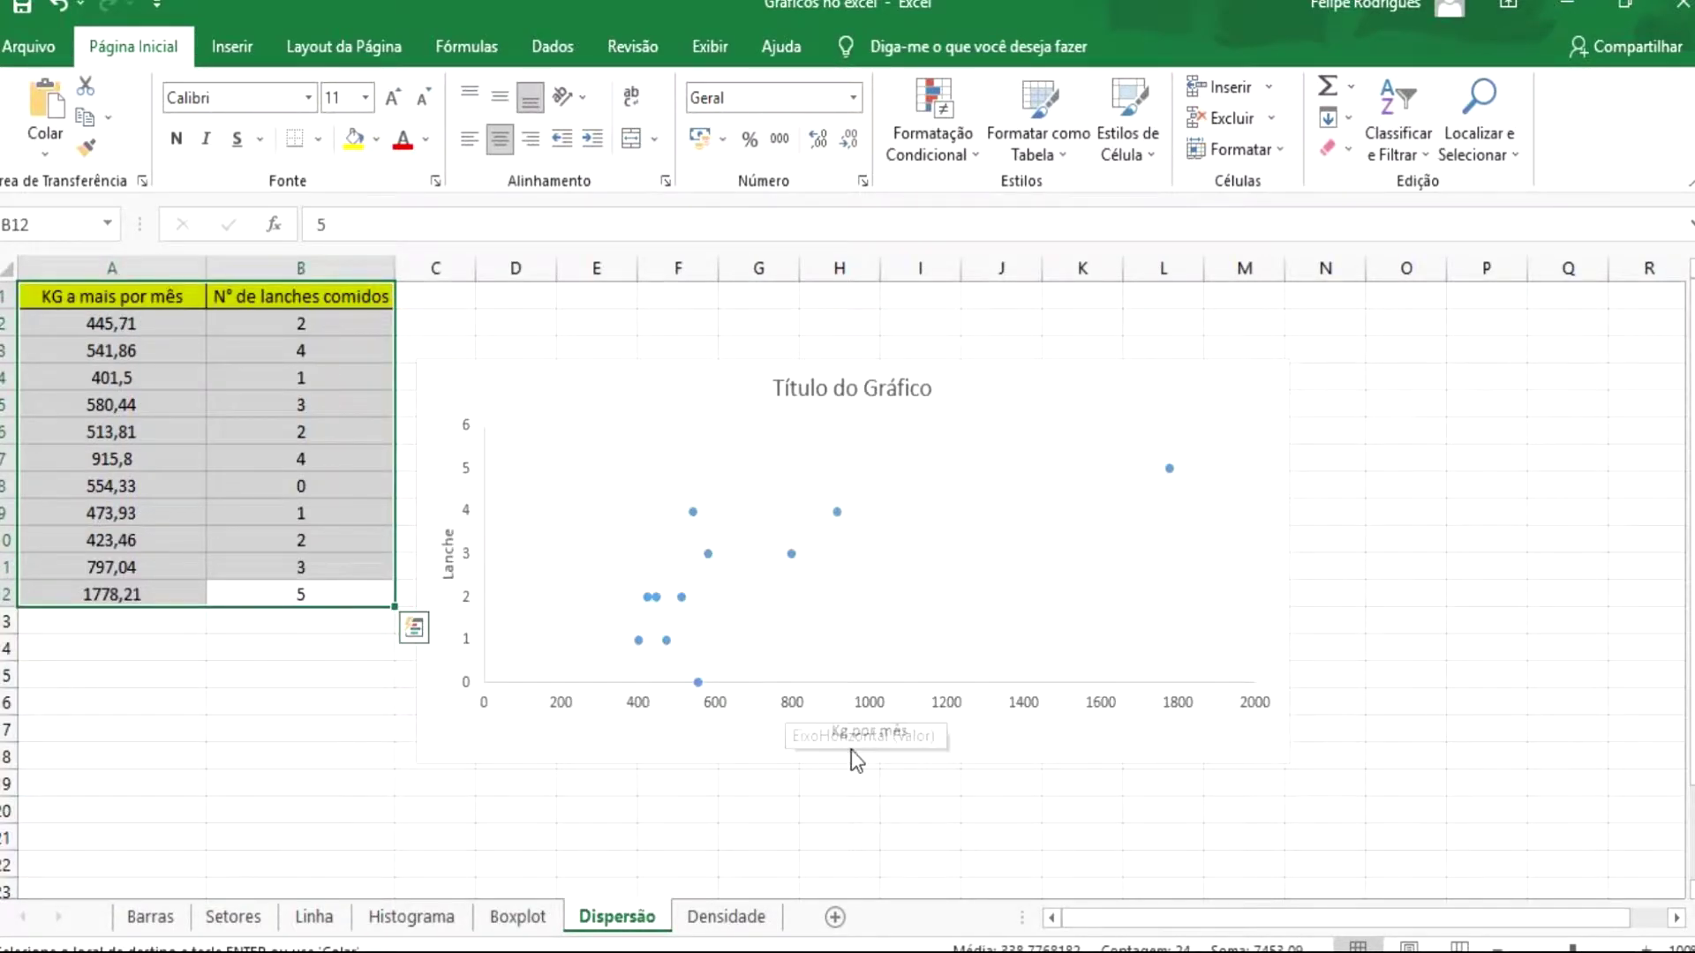
click(720, 918)
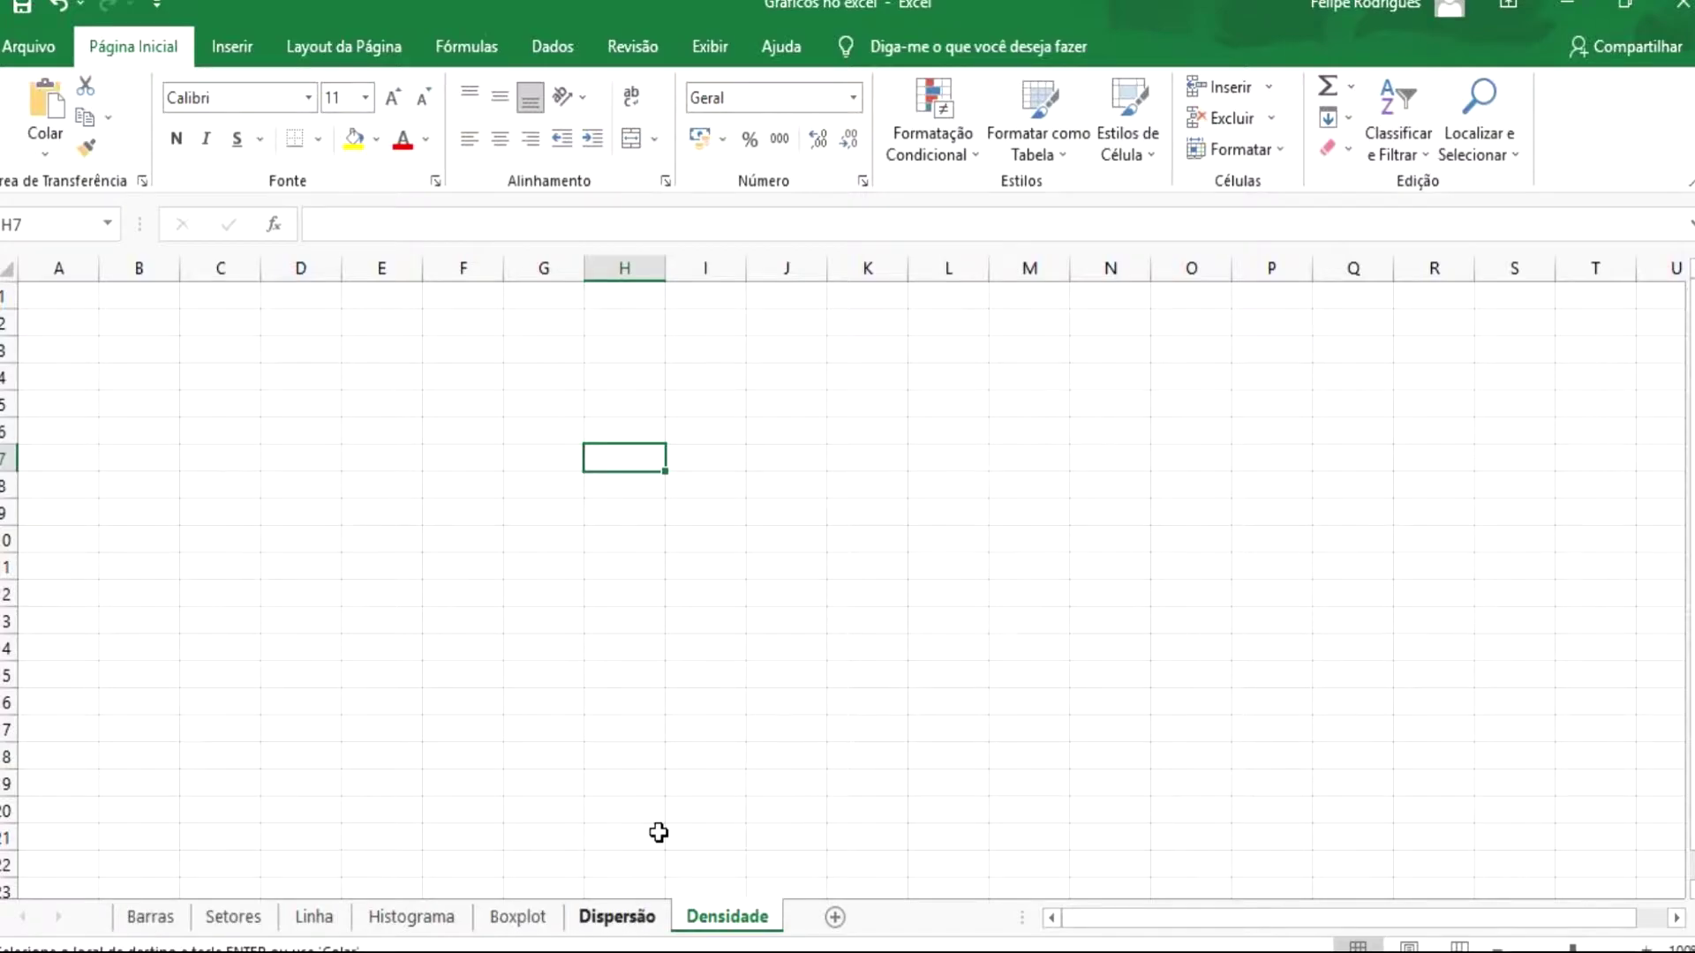
click(150, 918)
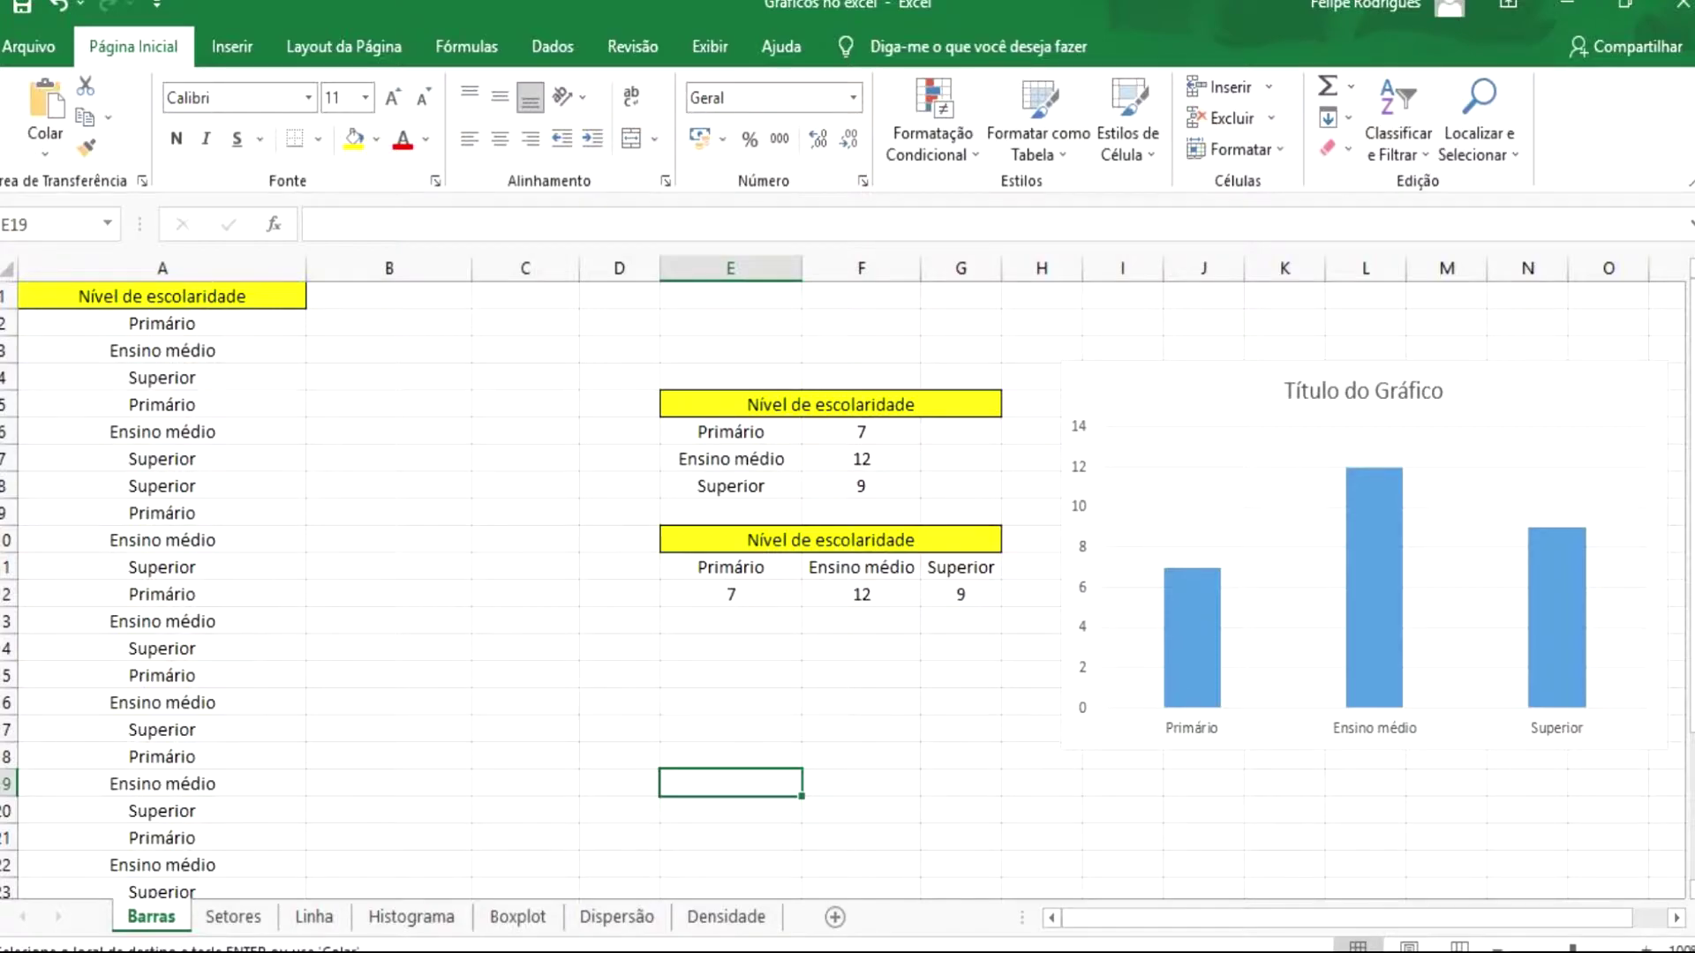
- Return to SPSS and start the Chart Builder, assigning the unknown measurement levels automatically by scanning the data
click(579, 844)
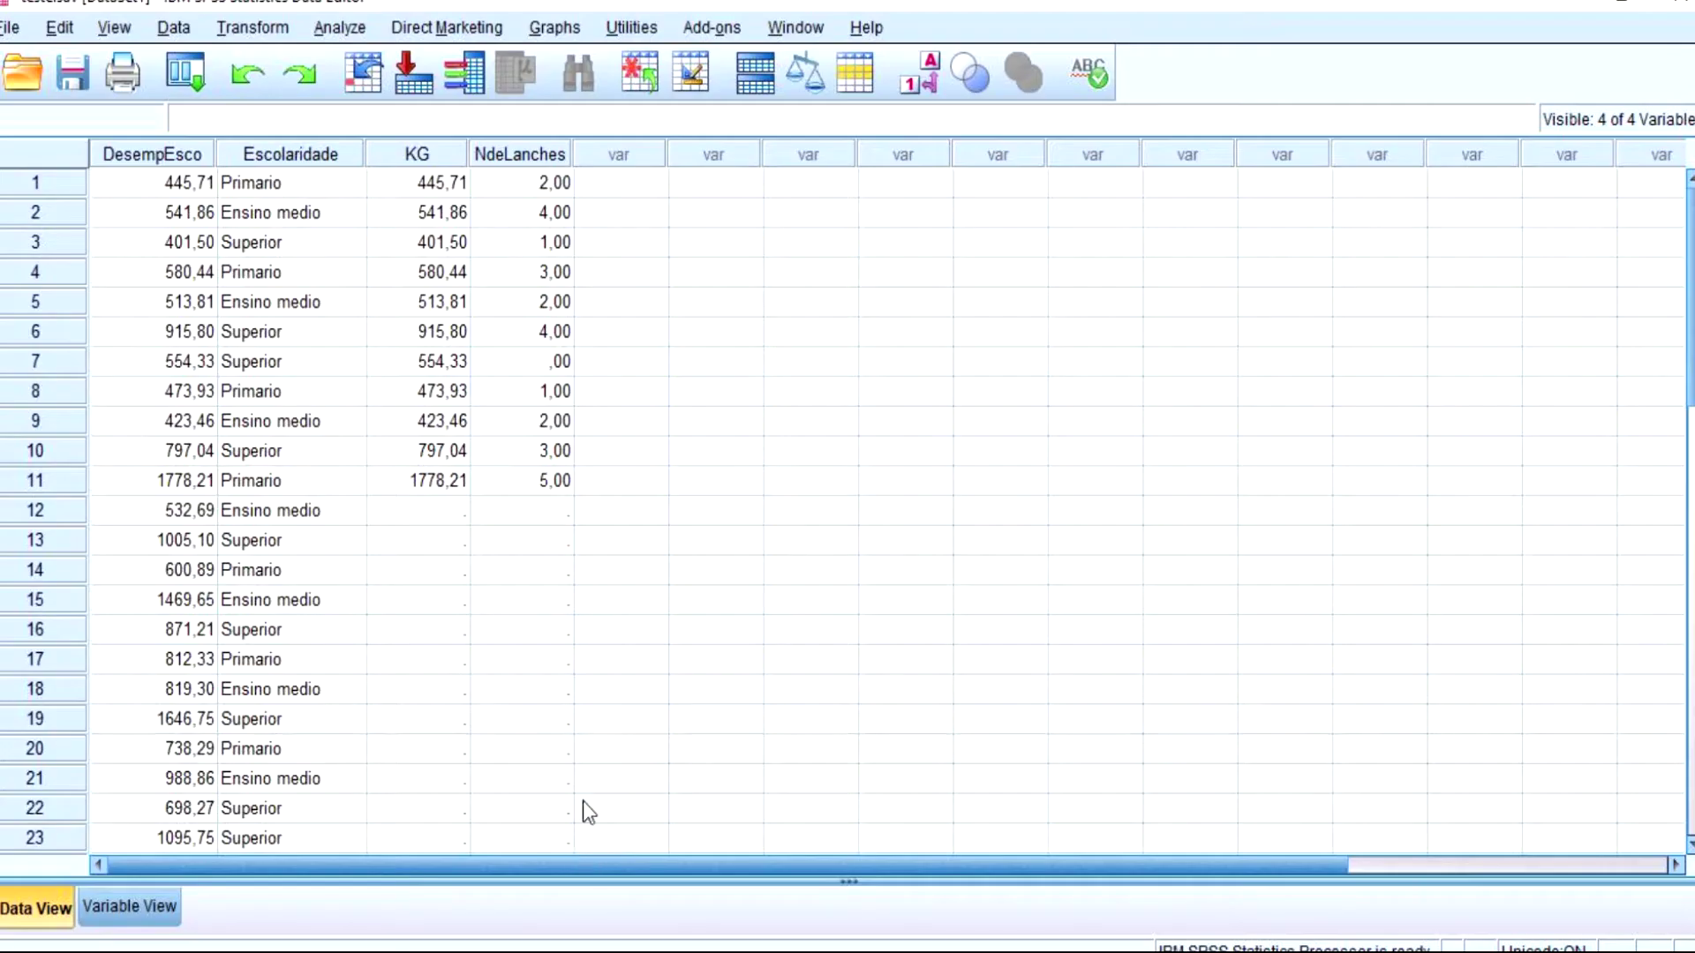
click(556, 28)
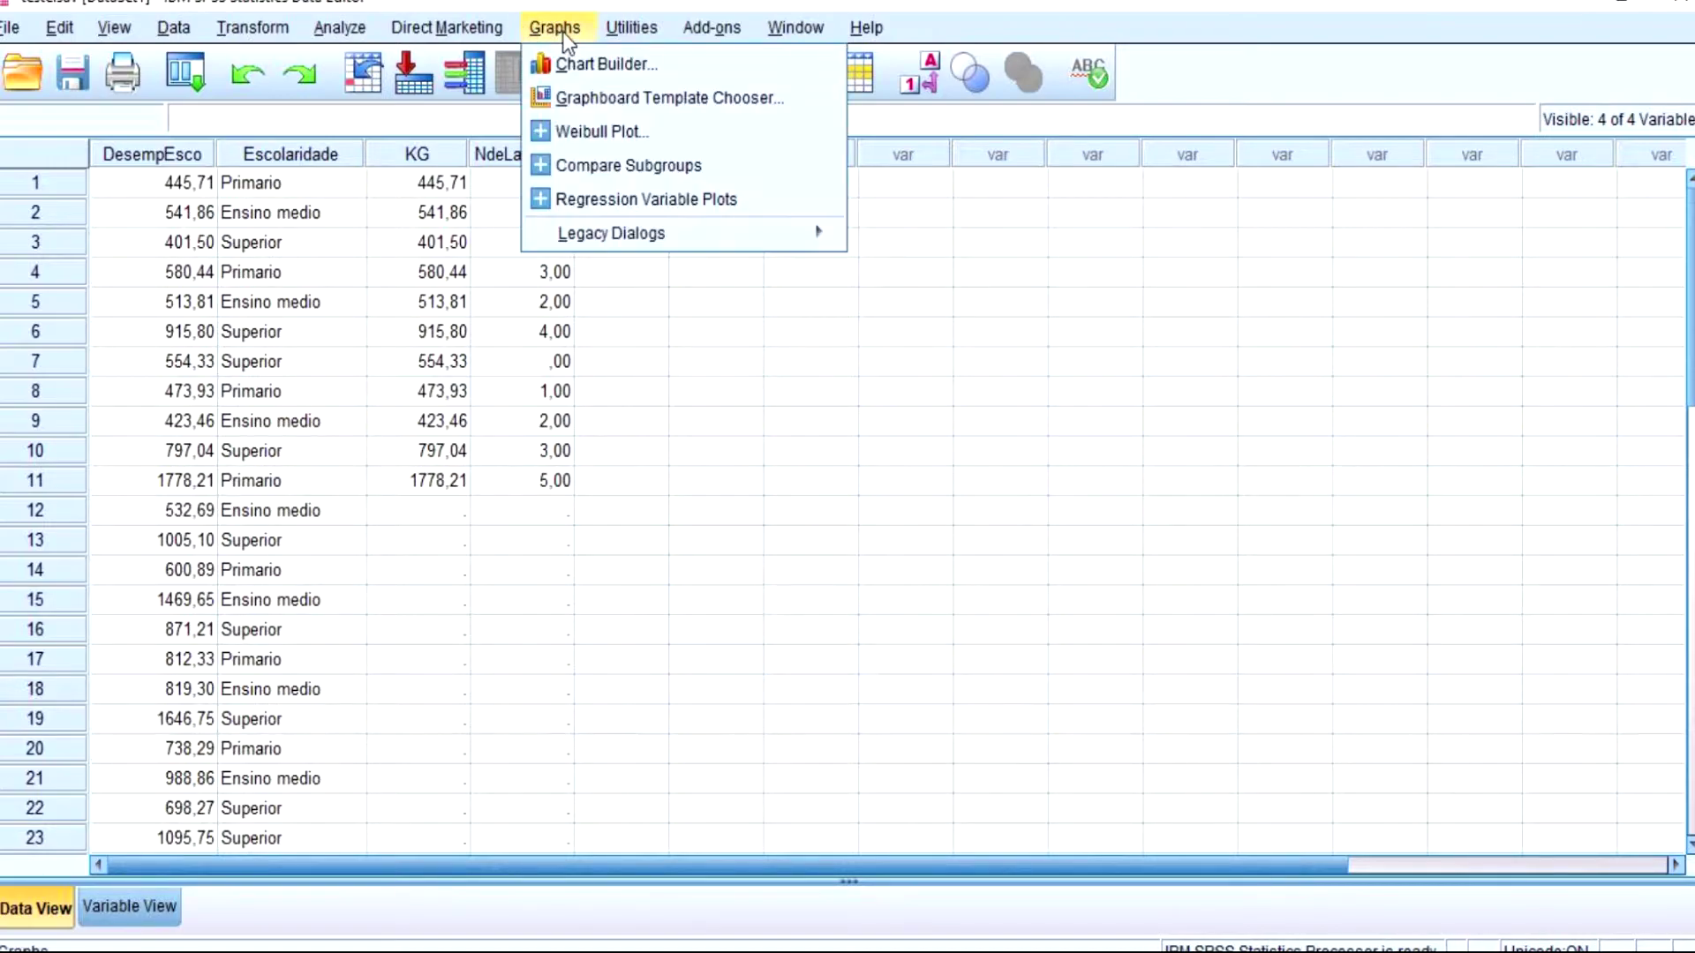
click(591, 65)
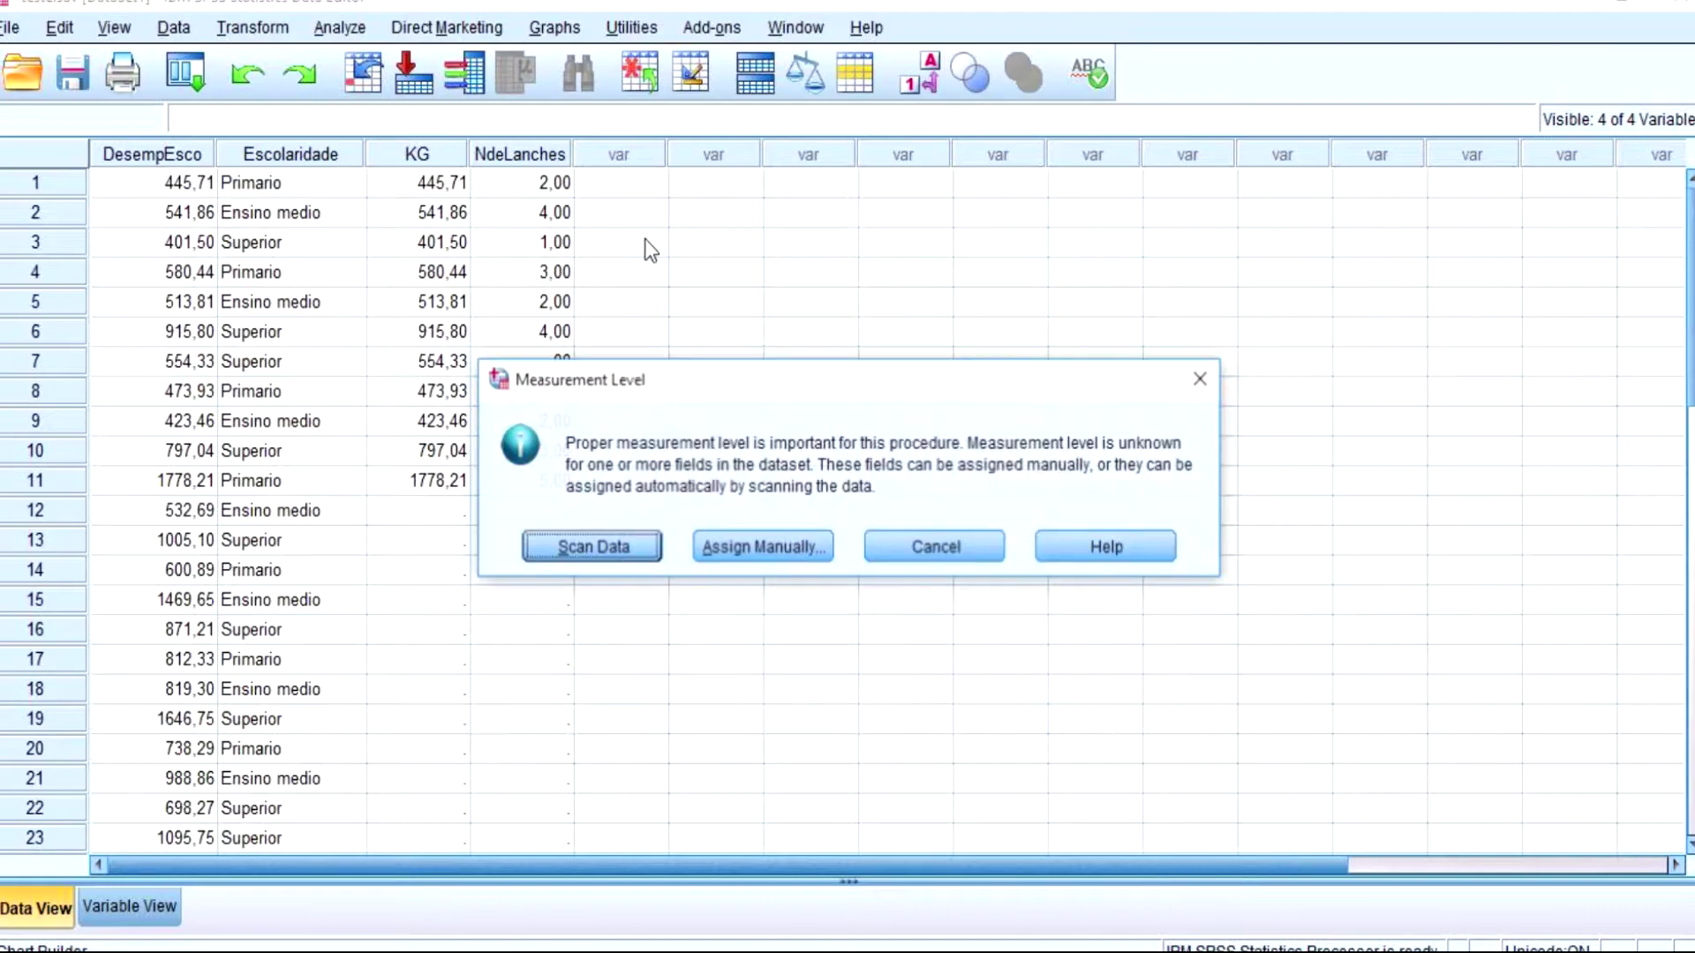
click(586, 548)
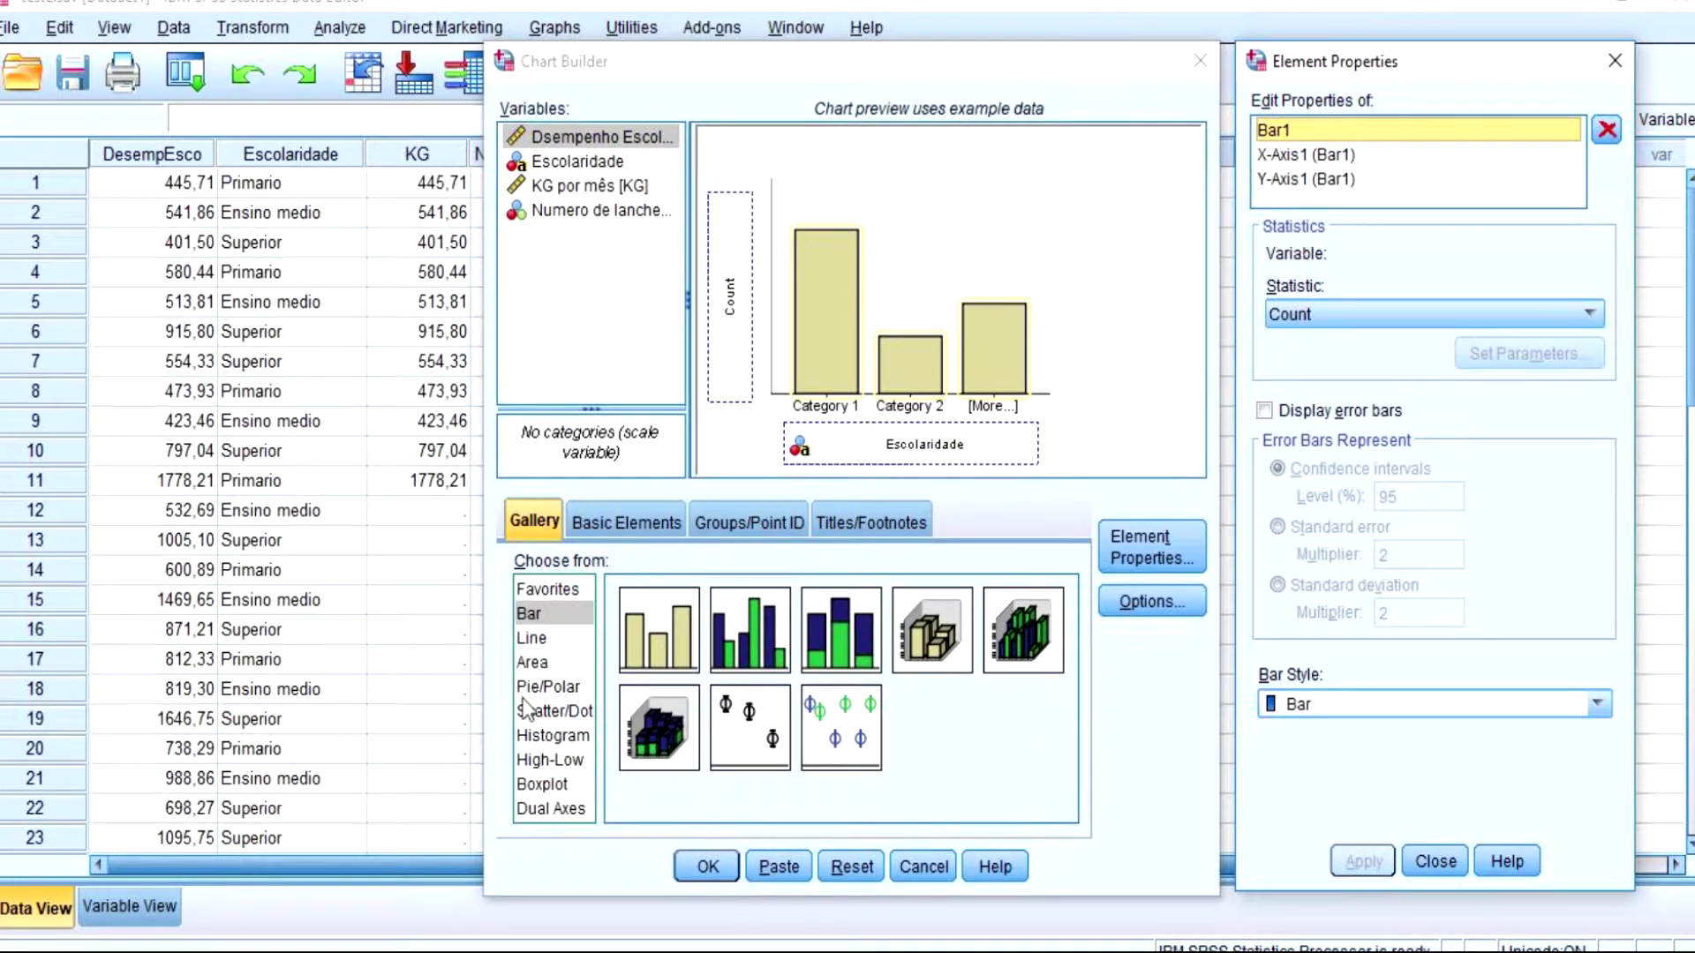
- Examine the chart types offered in the gallery, from Line through Dual Axes
click(535, 637)
click(536, 662)
click(538, 694)
click(544, 710)
click(551, 735)
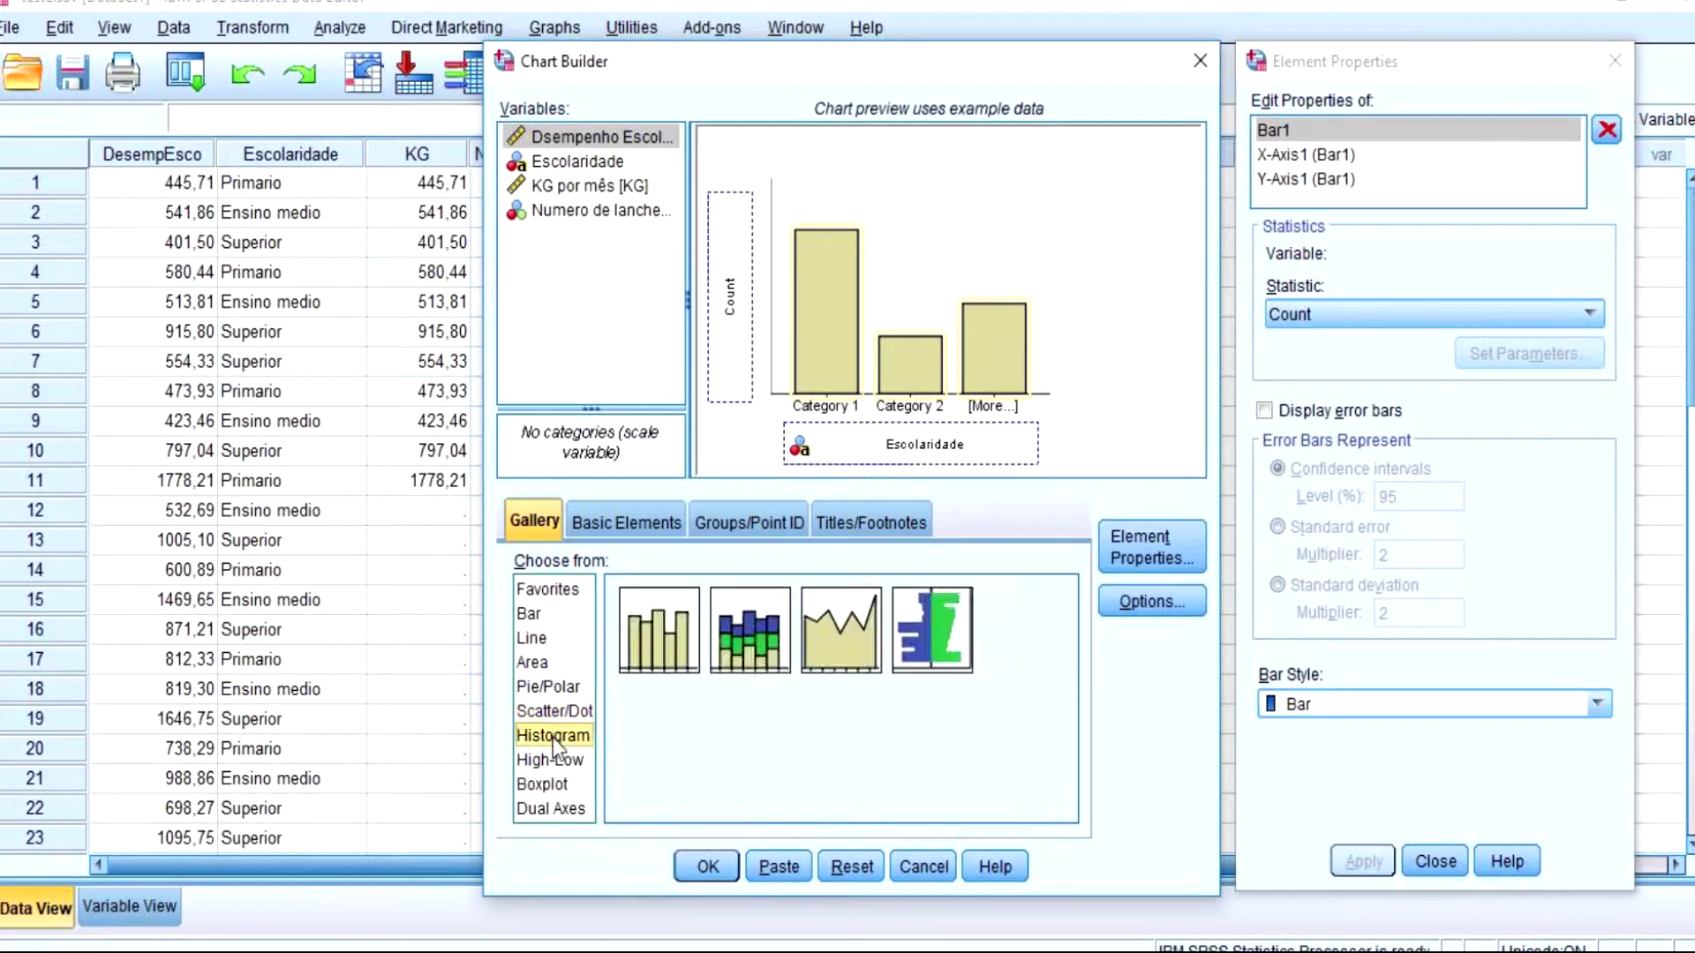
click(559, 757)
click(562, 783)
click(556, 809)
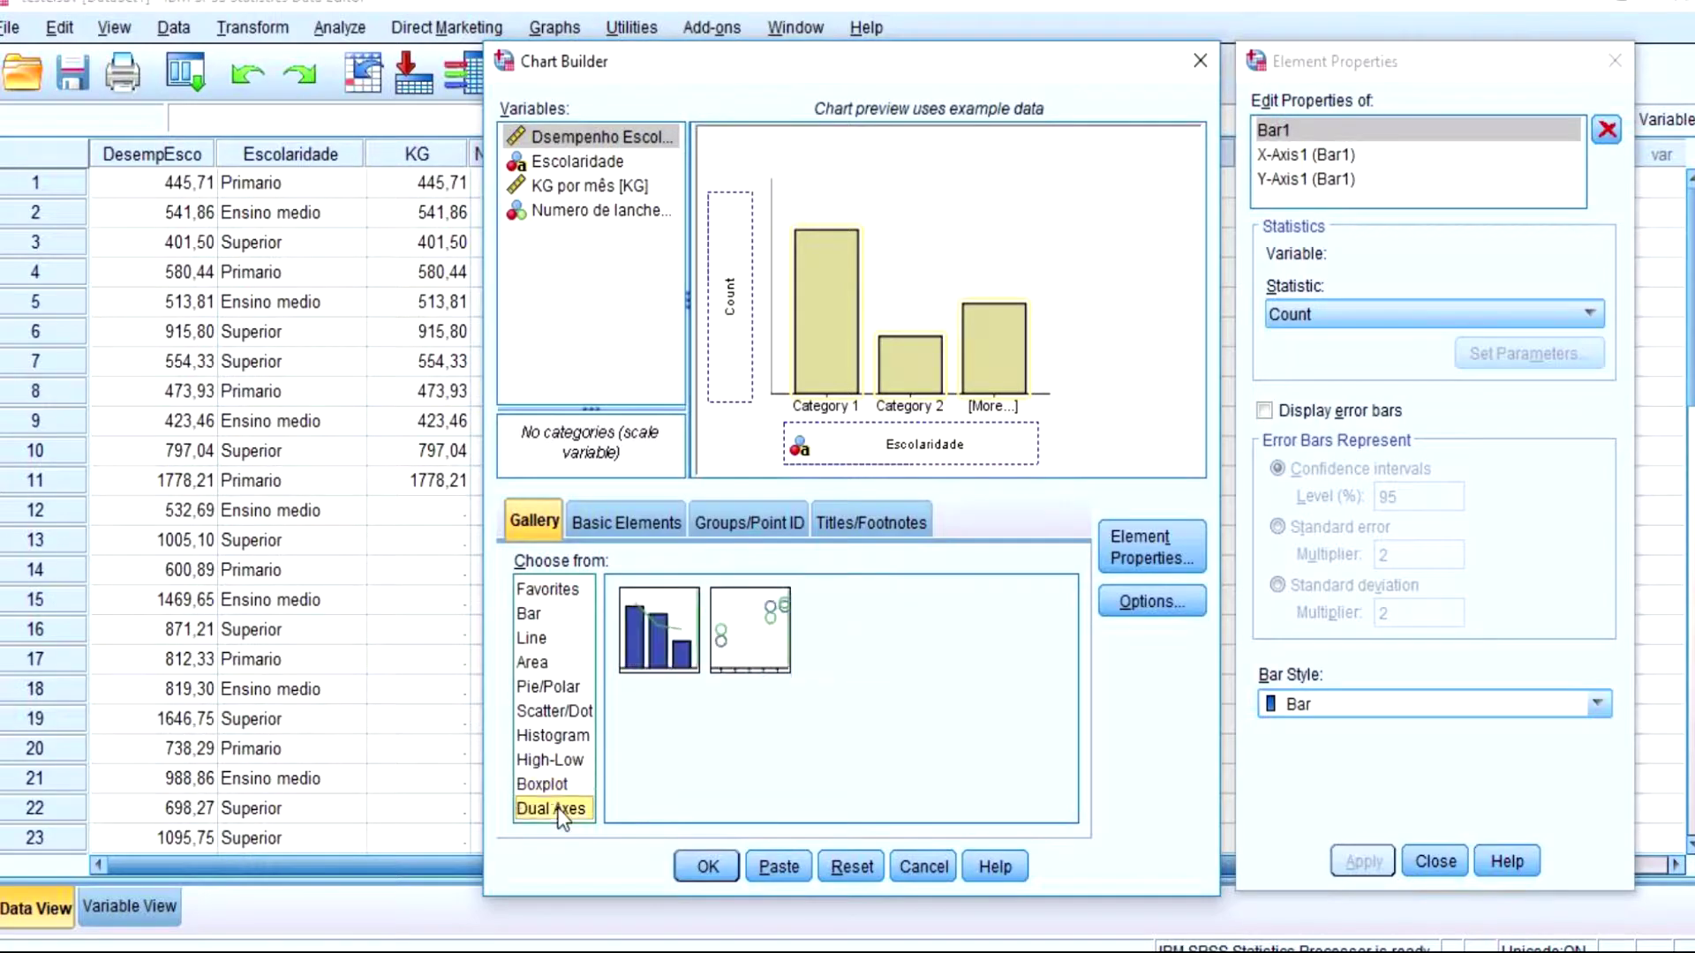
click(528, 615)
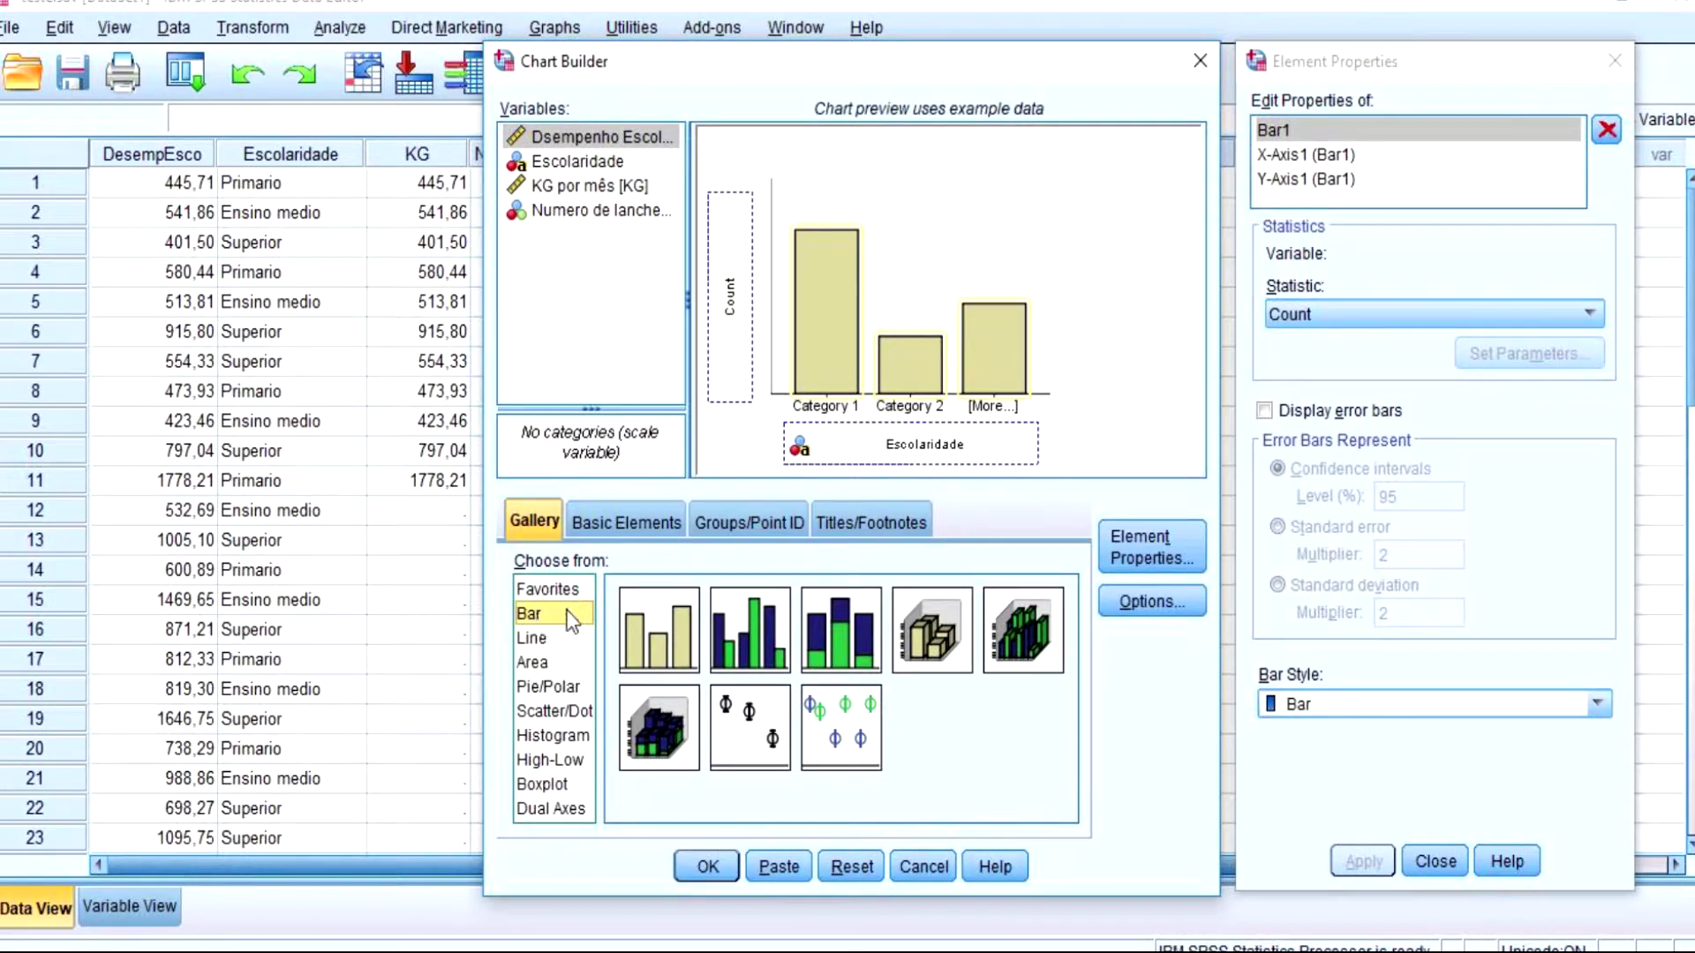
click(544, 636)
click(543, 663)
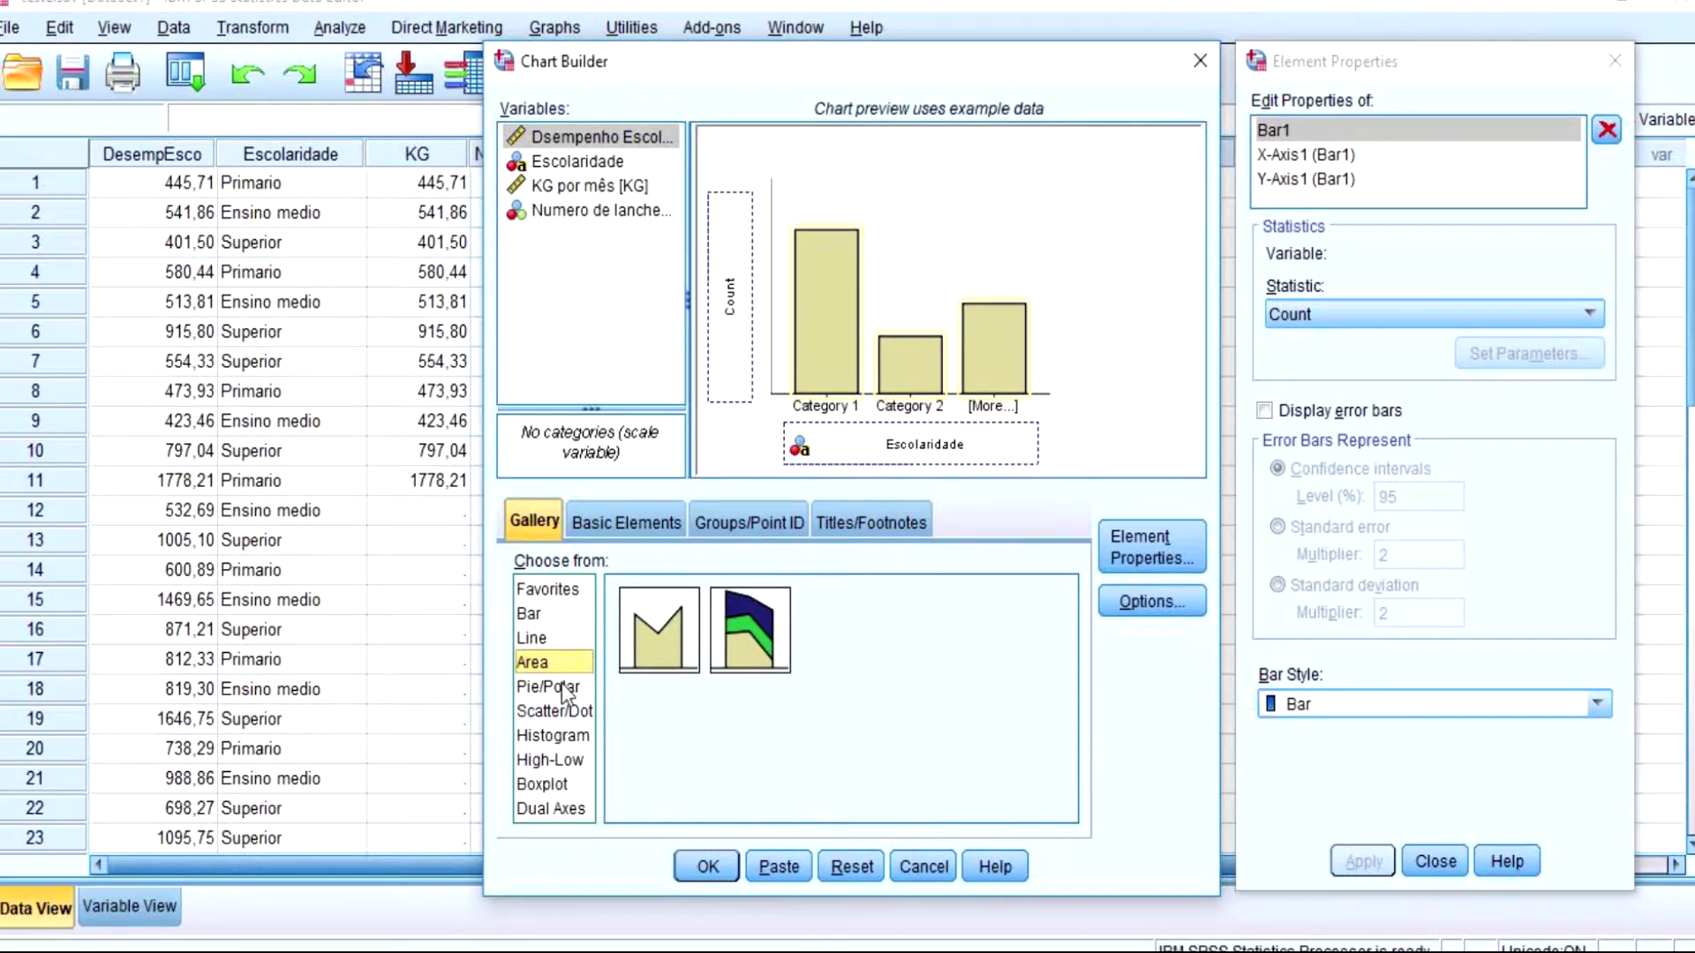
click(560, 711)
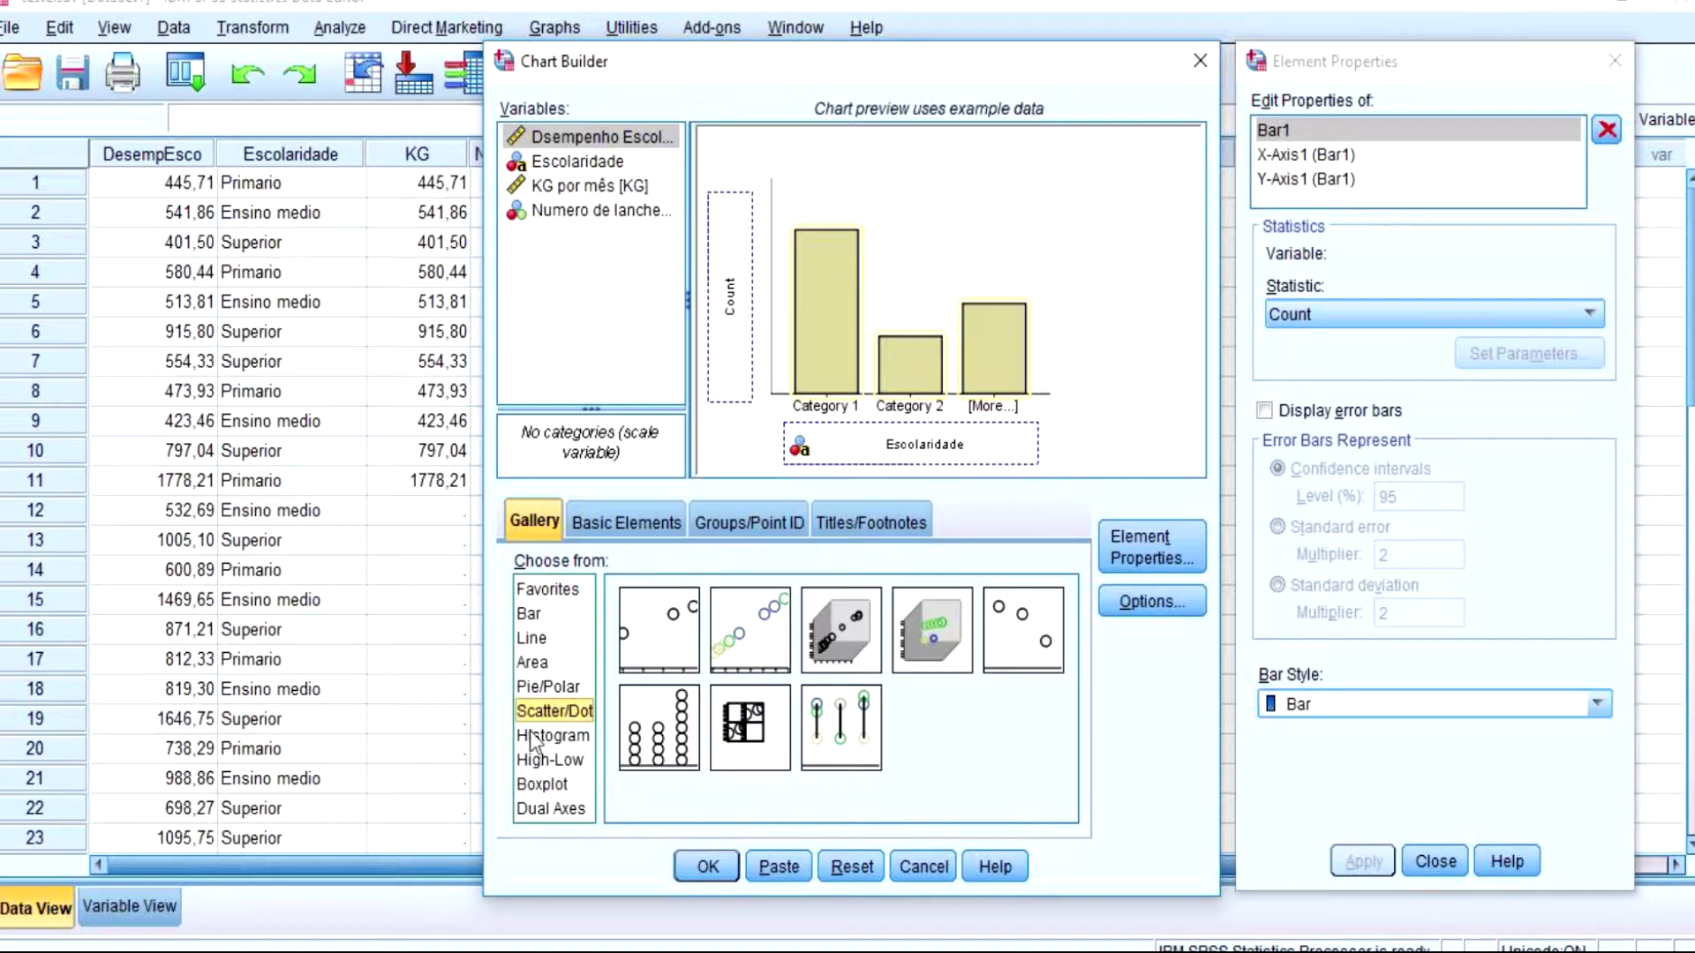
click(576, 737)
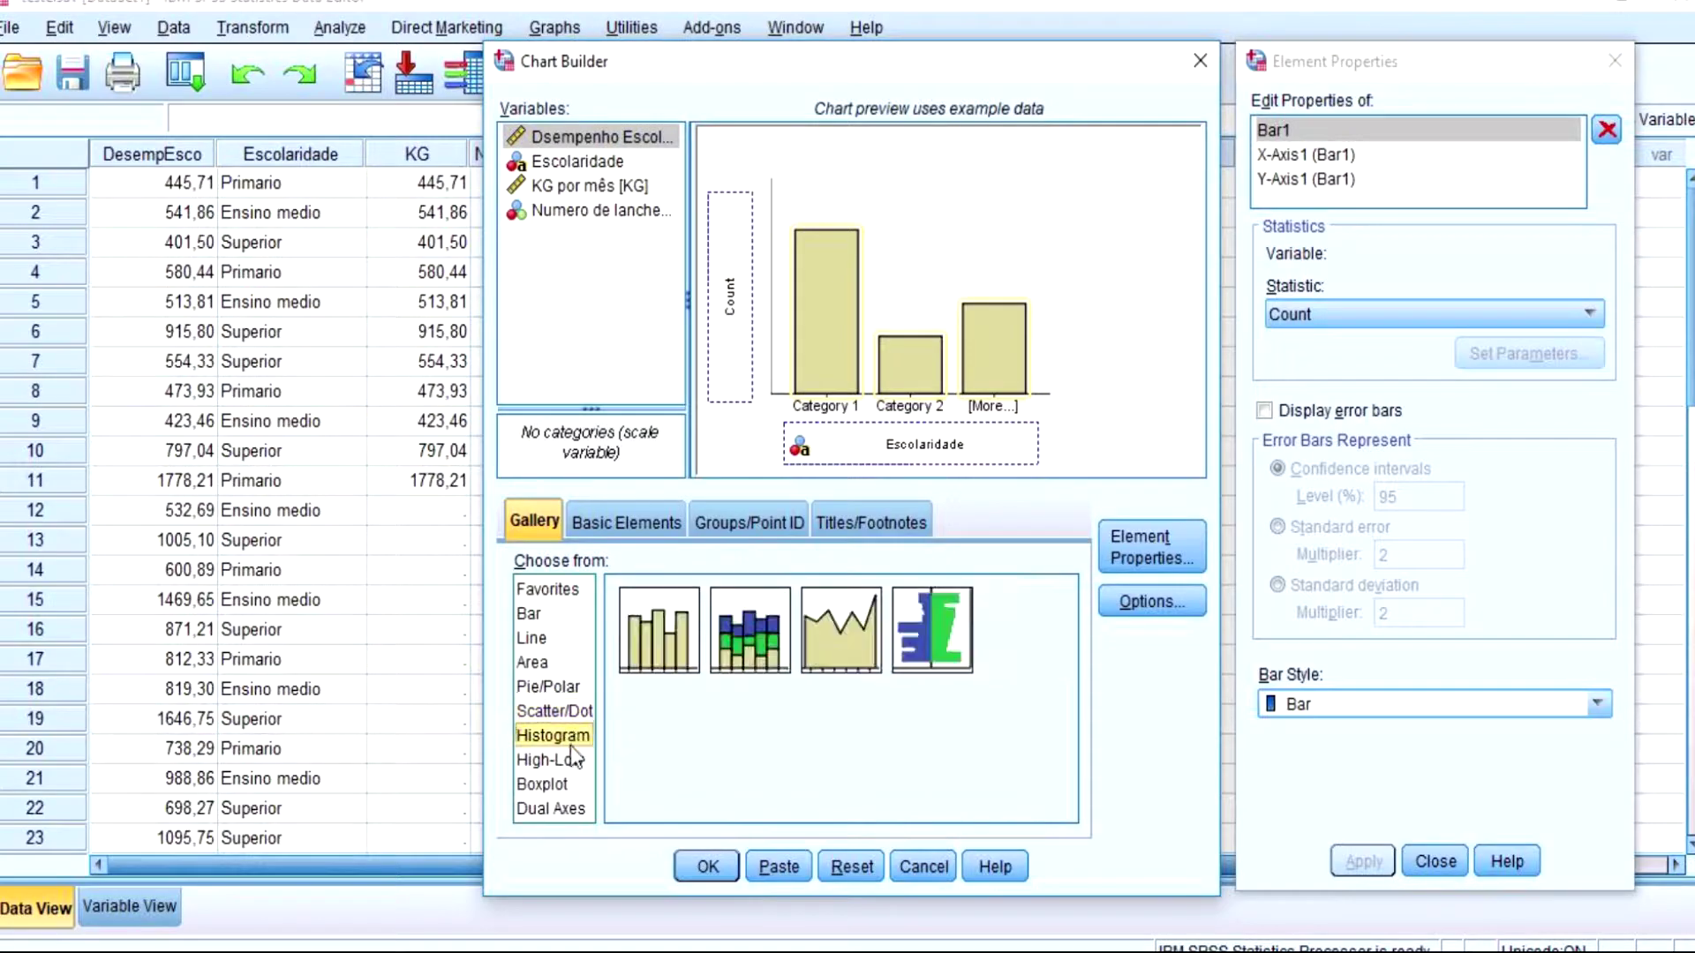
click(549, 785)
click(561, 812)
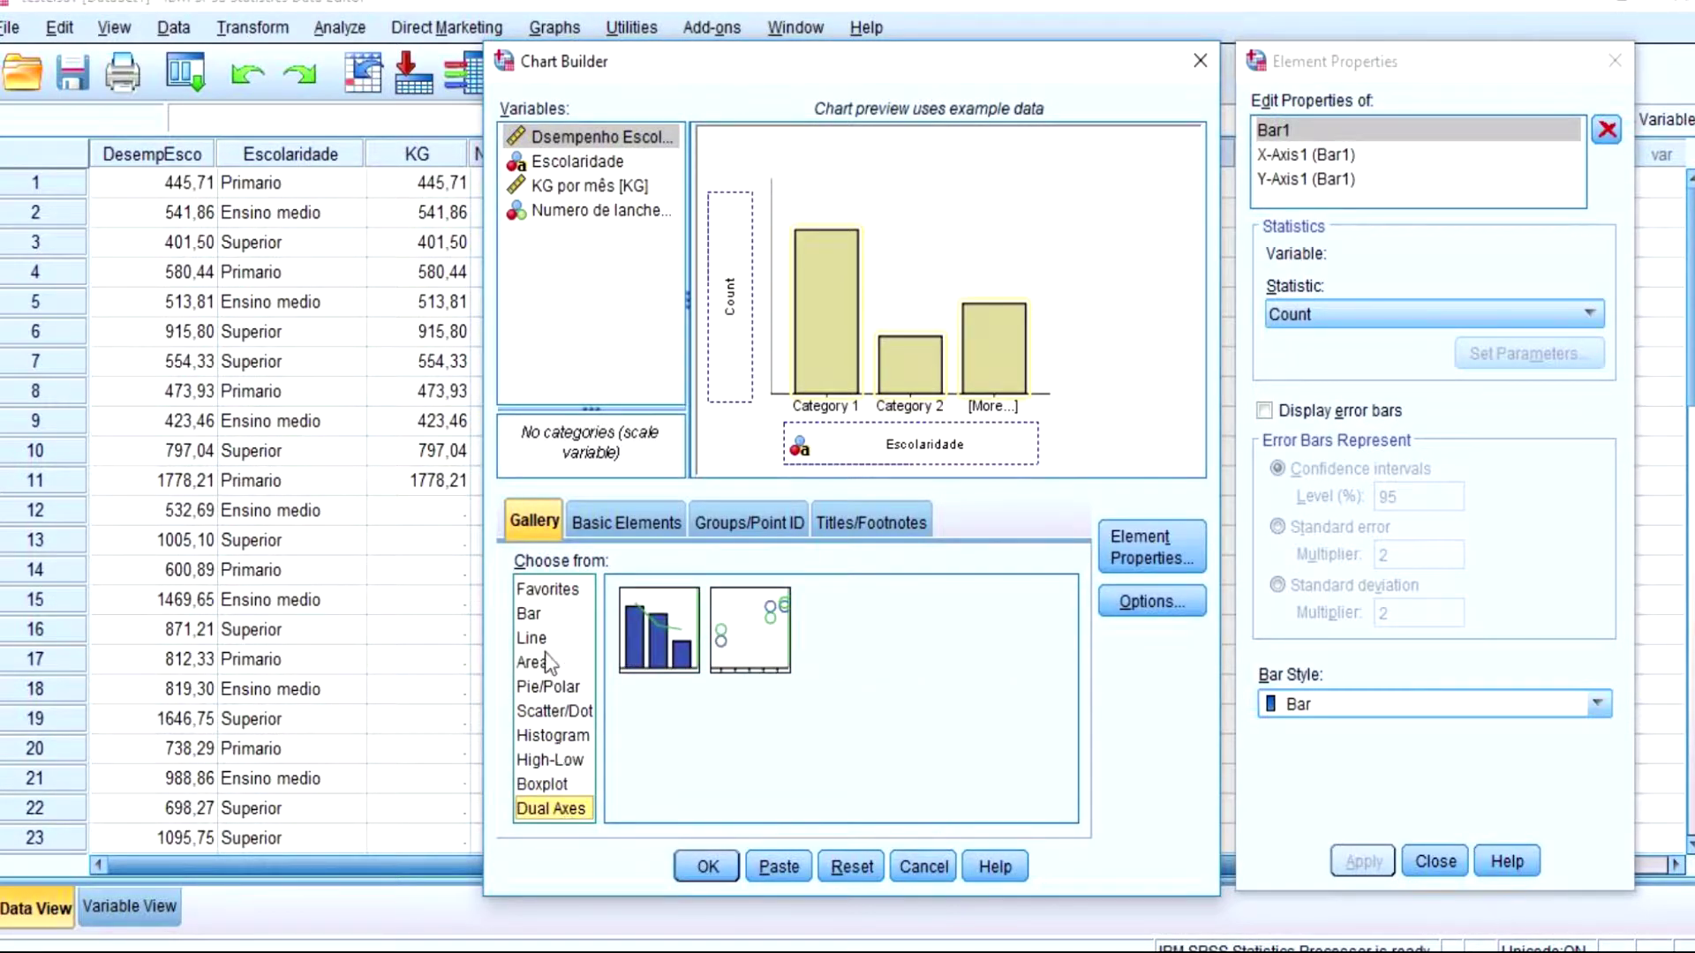
- Create a simple bar chart with Escolaridade on the horizontal axis and Count as the statistic, generating it in the output
click(532, 617)
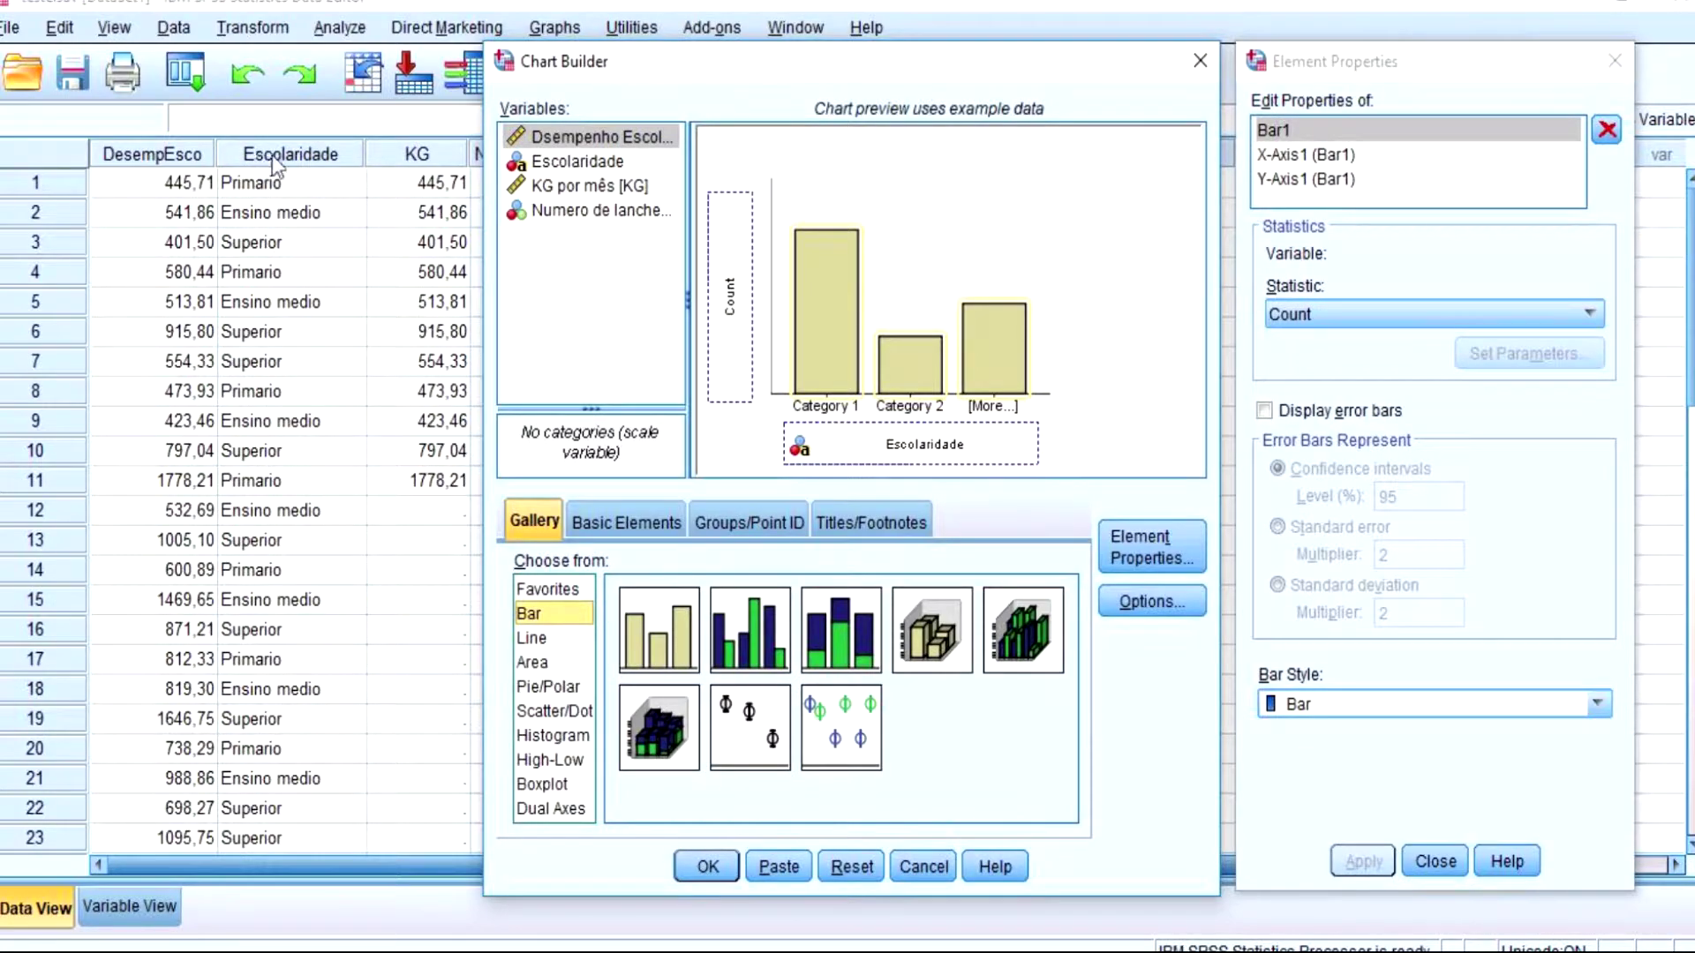
double_click(651, 618)
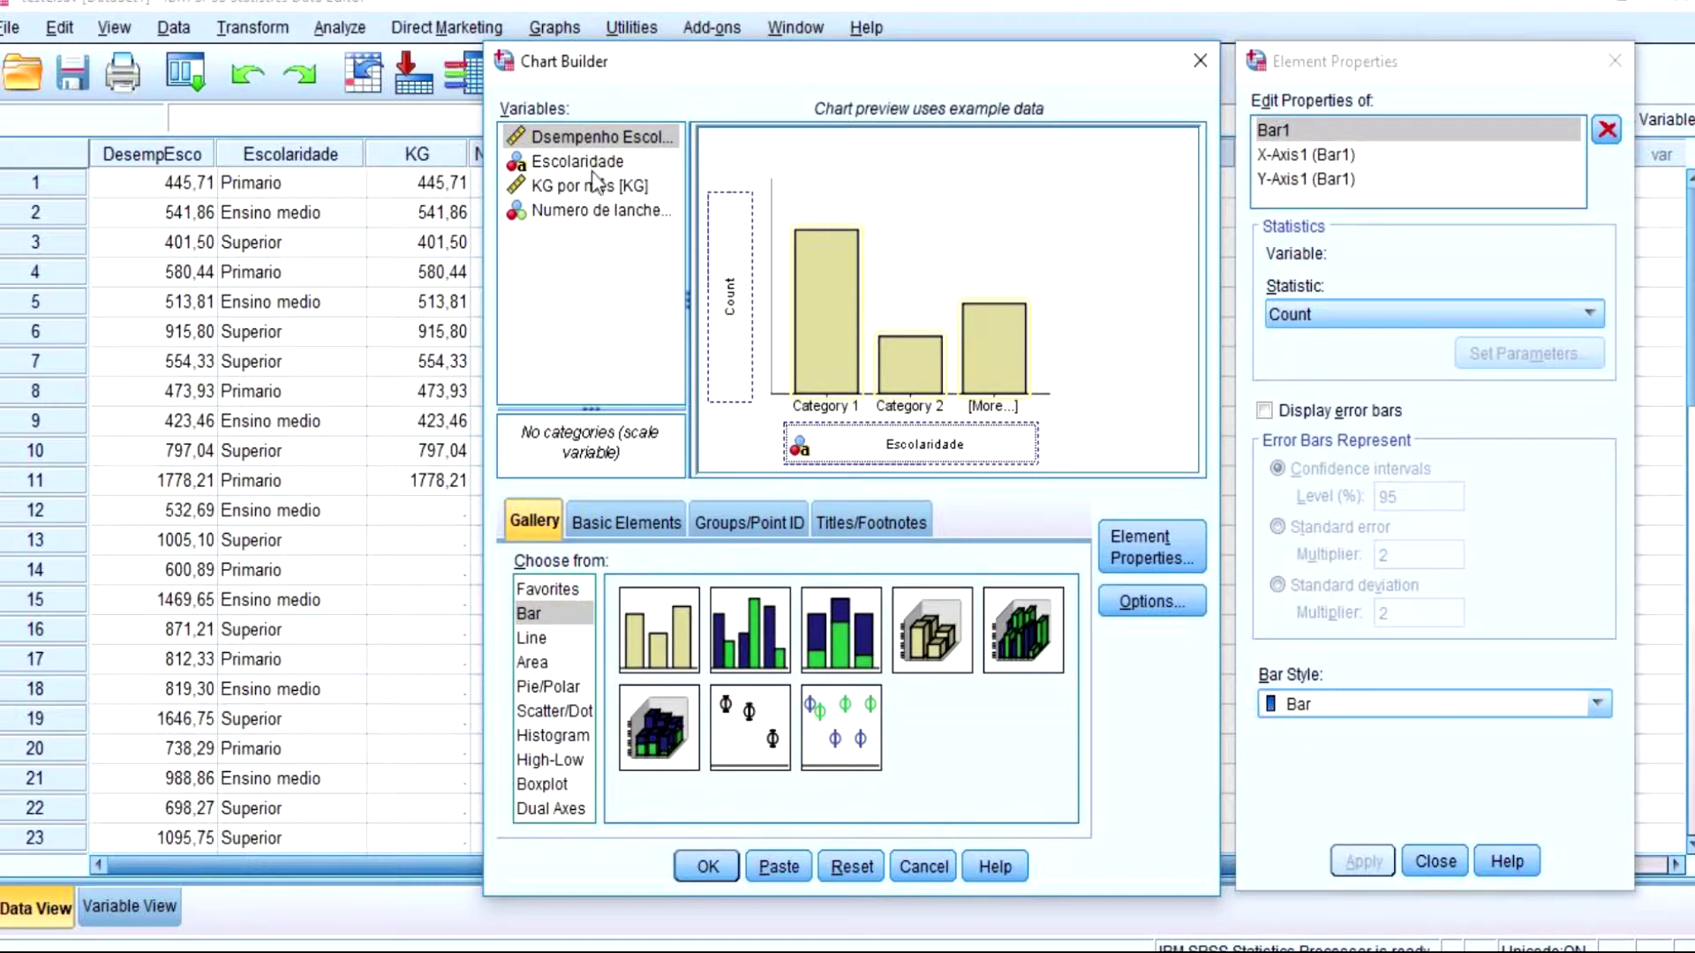
drag(583, 161, 958, 451)
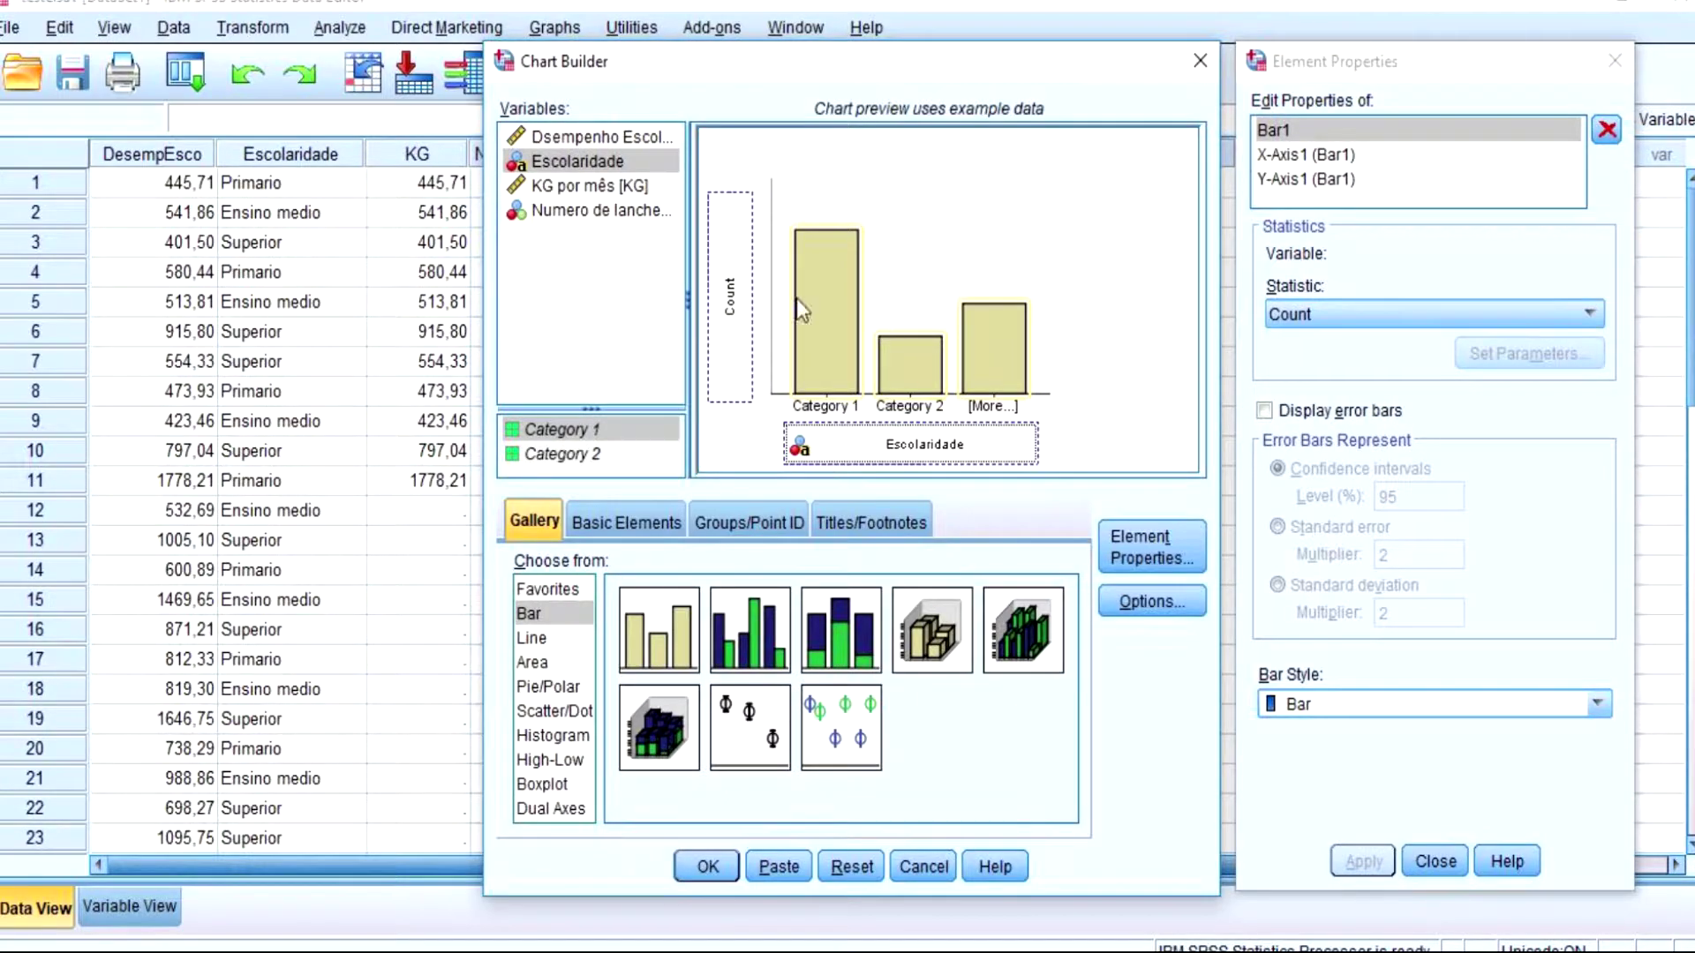
click(714, 870)
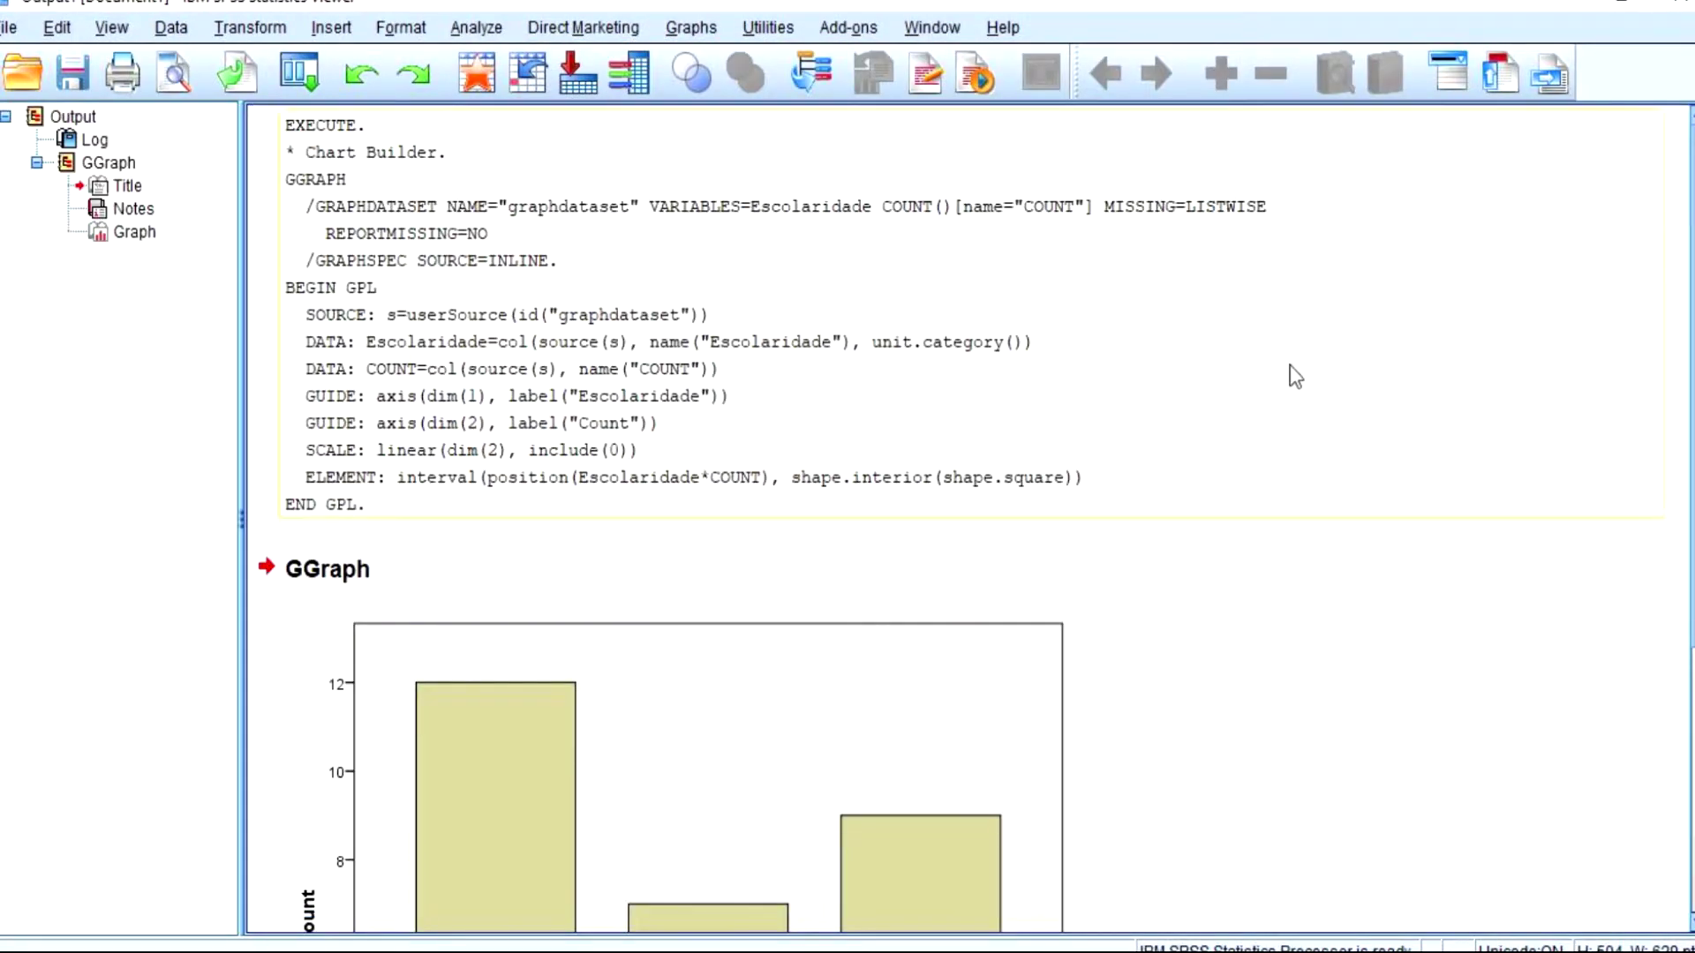
- Open the Escolaridade bar chart in the Chart Editor and place the editor window beside the output chart
drag(1691, 252, 1691, 515)
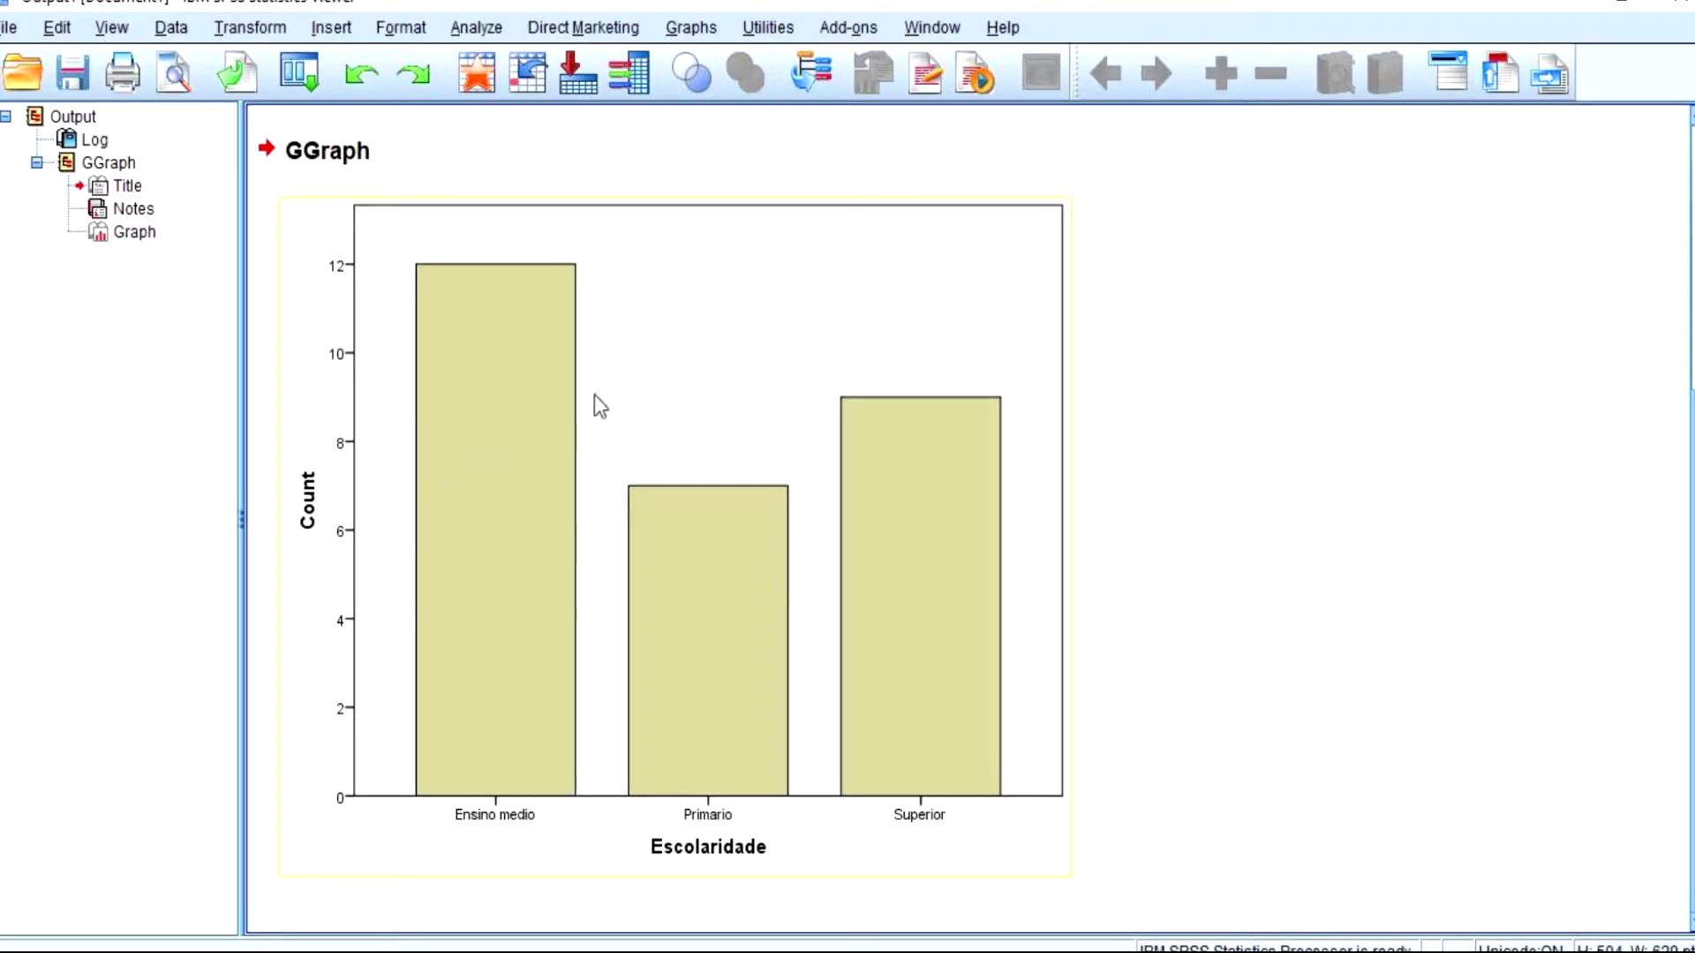
click(611, 367)
double_click(611, 367)
mouse_move(897, 46)
mouse_down()
mouse_move(921, 35)
mouse_move(850, 67)
mouse_move(977, 13)
mouse_move(957, 11)
mouse_up()
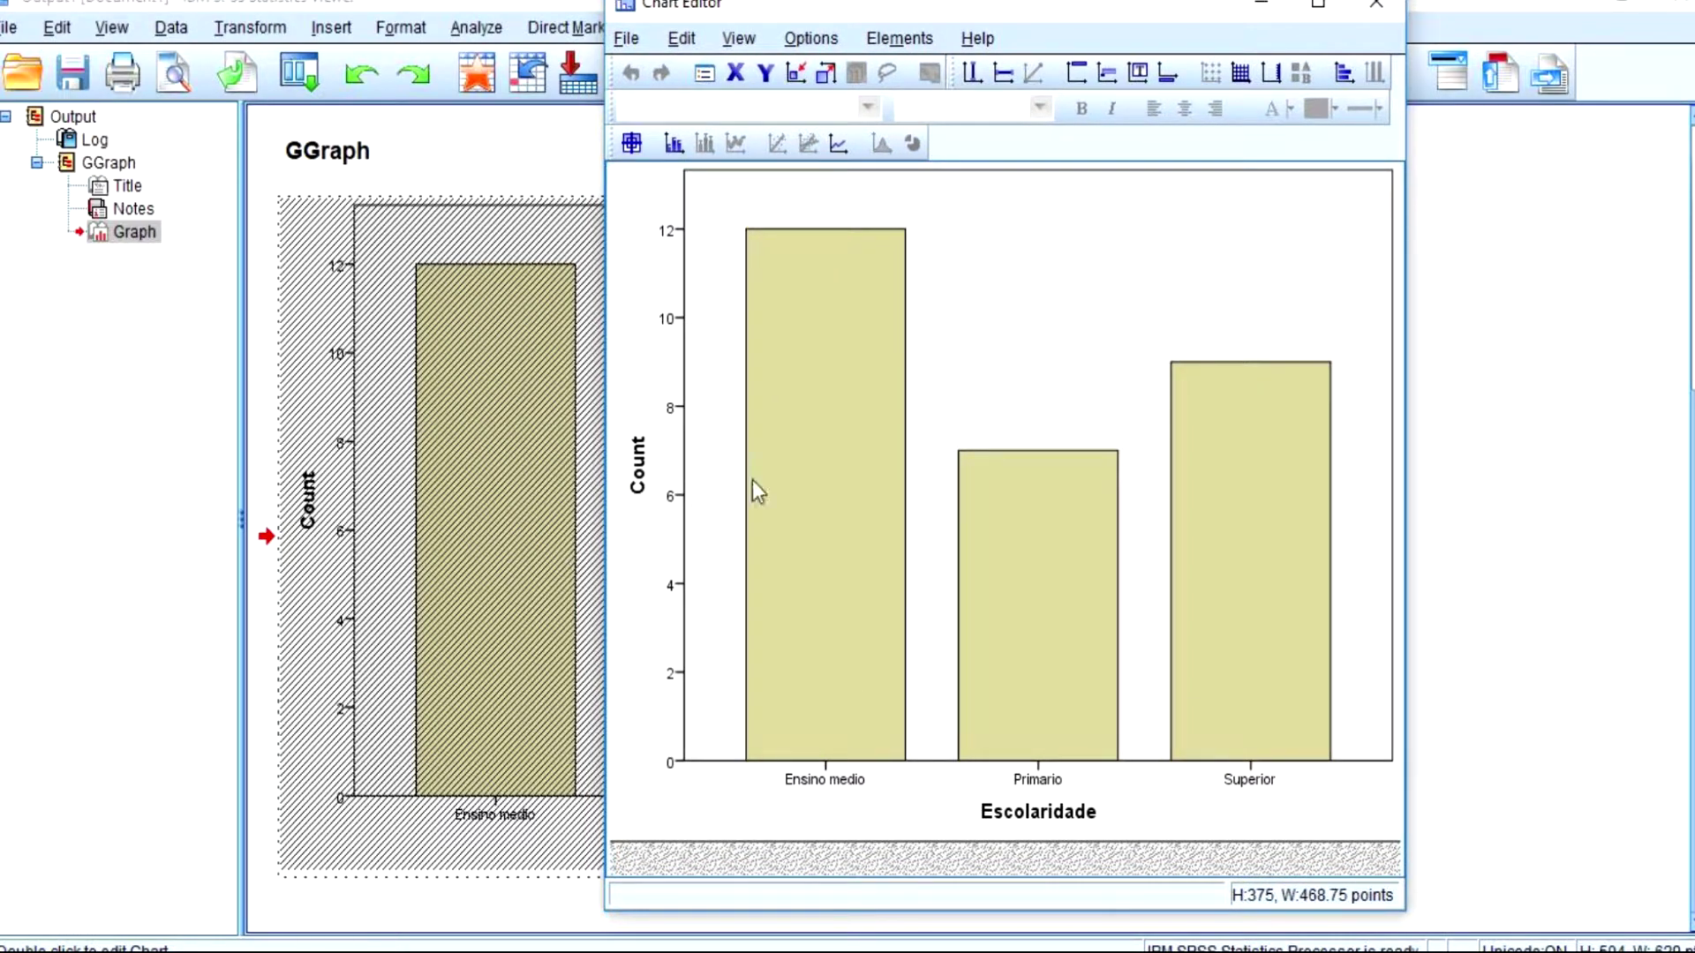
- Try out text selection in the Ensino medio category label and view its text style properties, leaving the text as it is
click(850, 782)
double_click(852, 790)
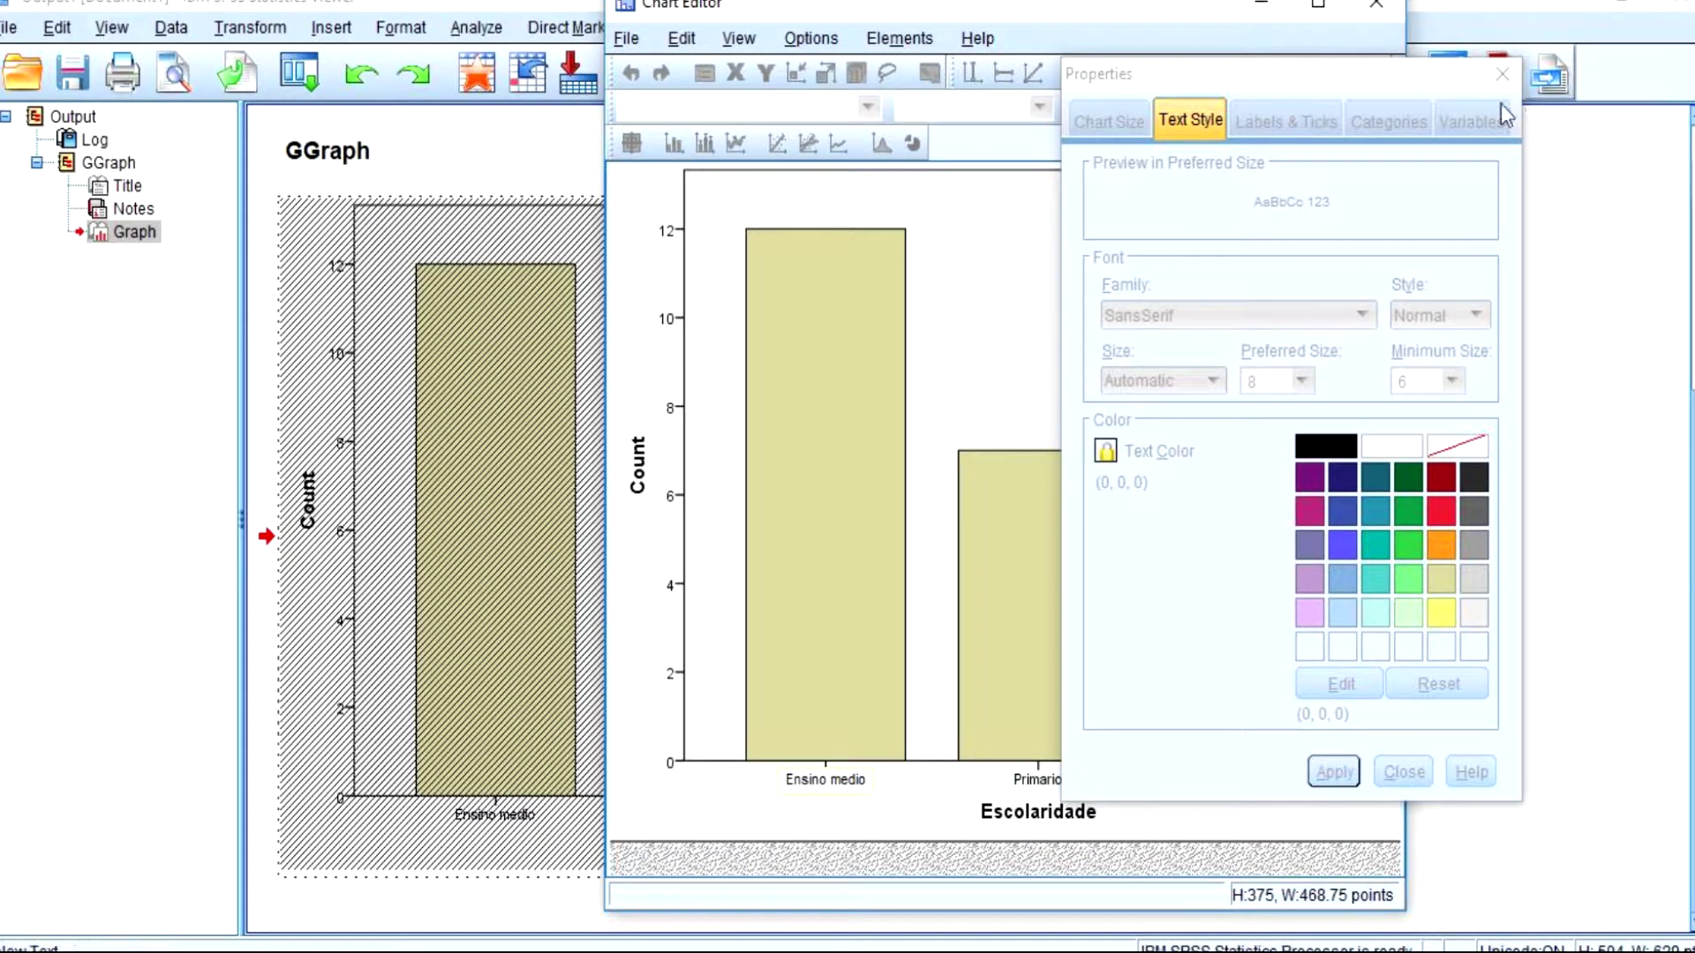
click(1502, 73)
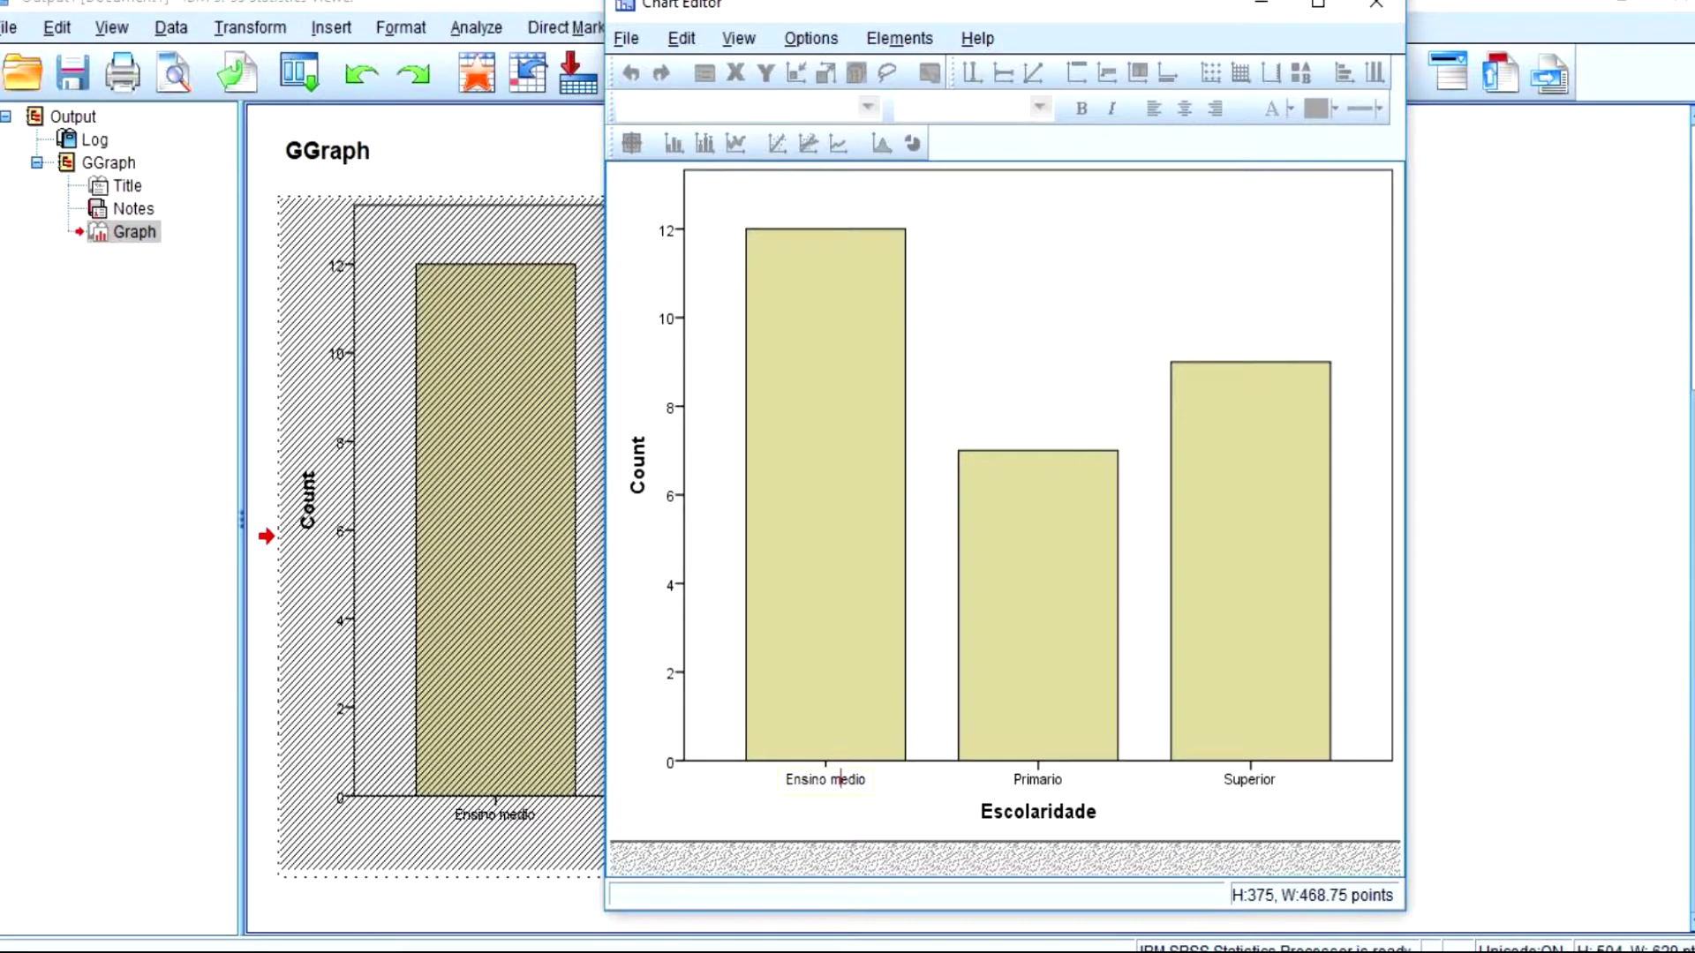
double_click(821, 779)
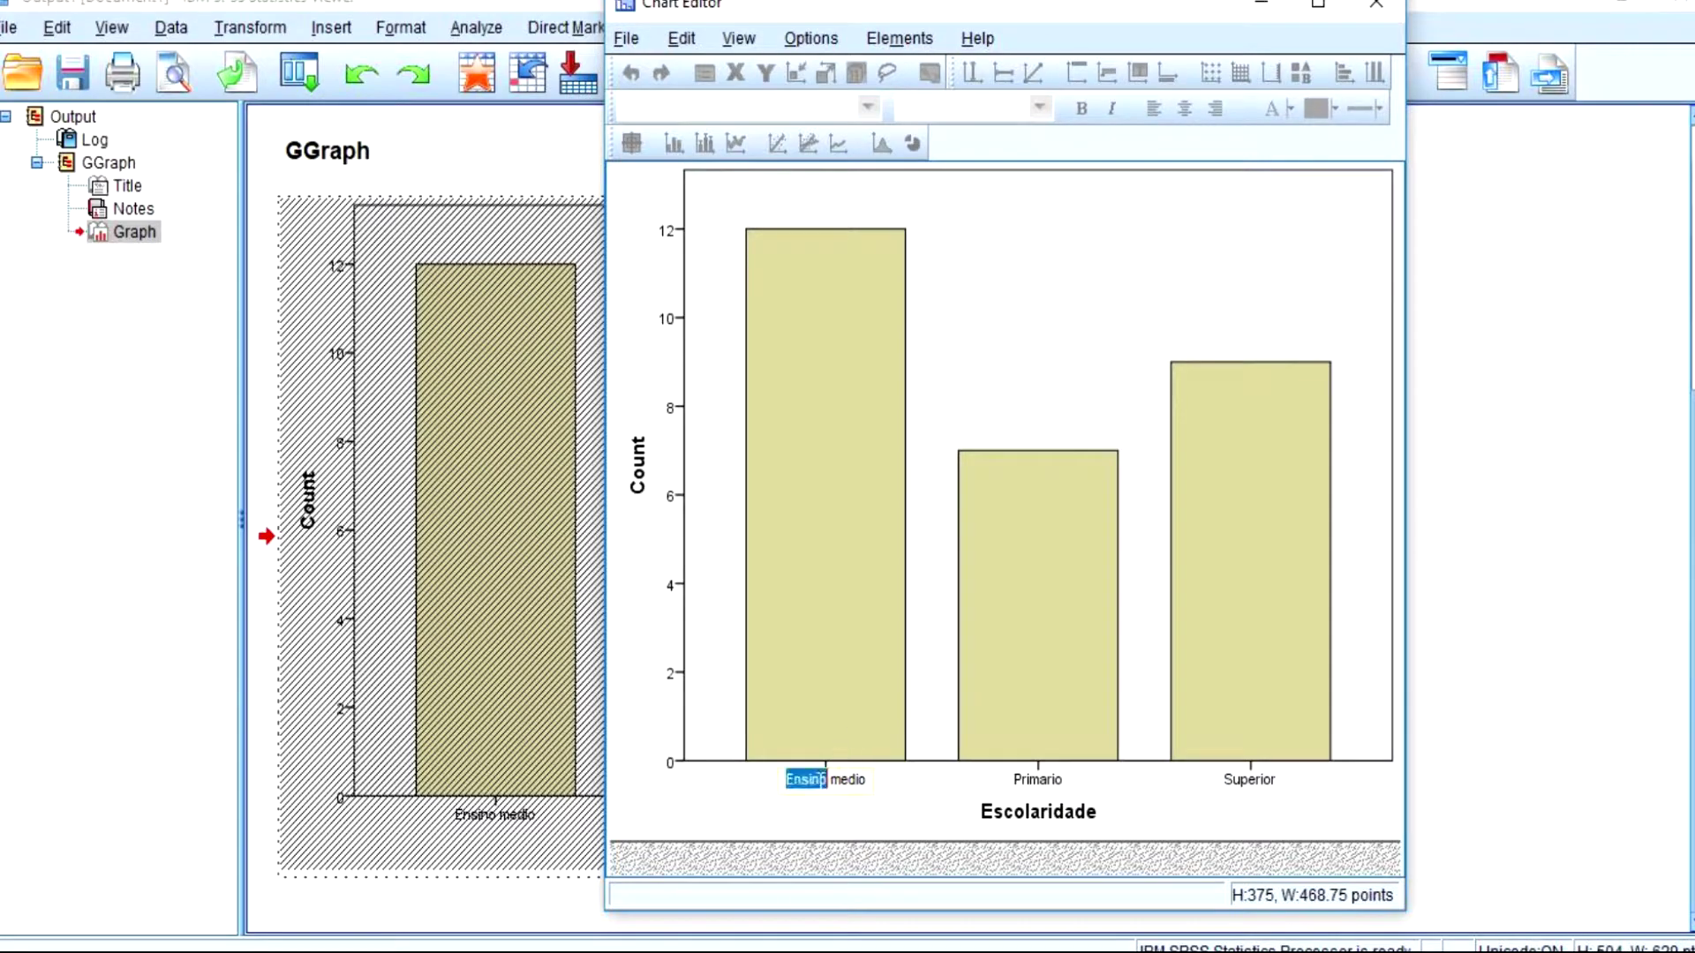
double_click(854, 782)
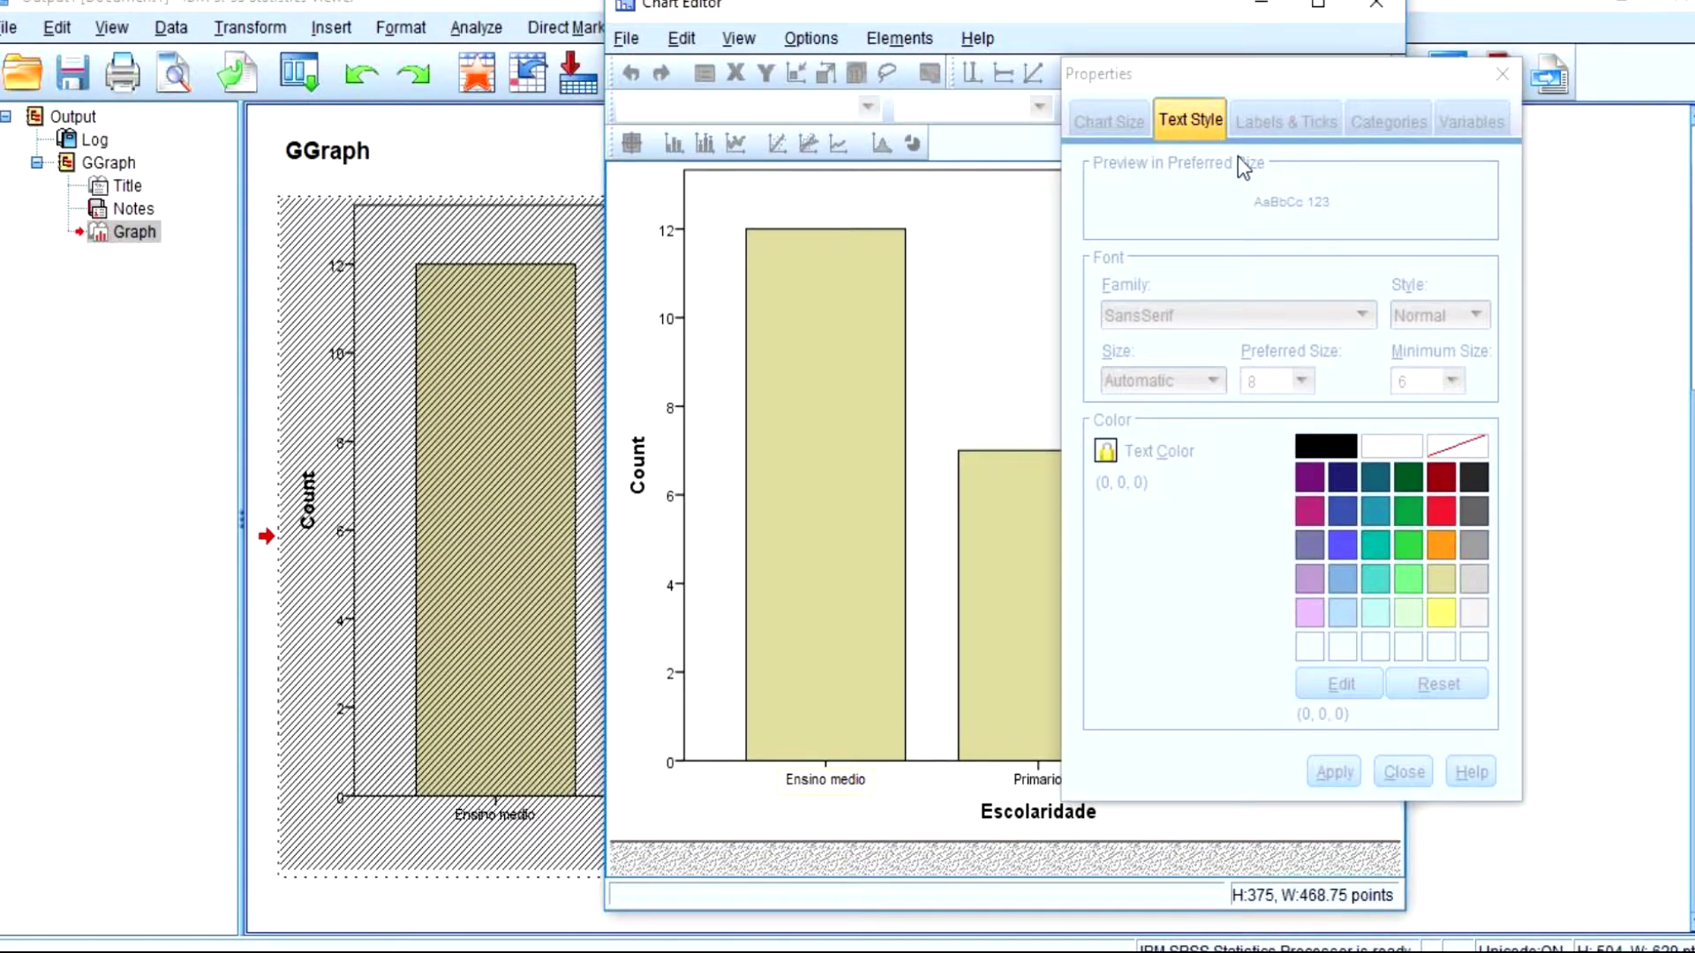
click(1501, 73)
- Fill the chart's plot background with light purple (184, 155, 201) and look over its Variables and Chart Size properties
double_click(1094, 311)
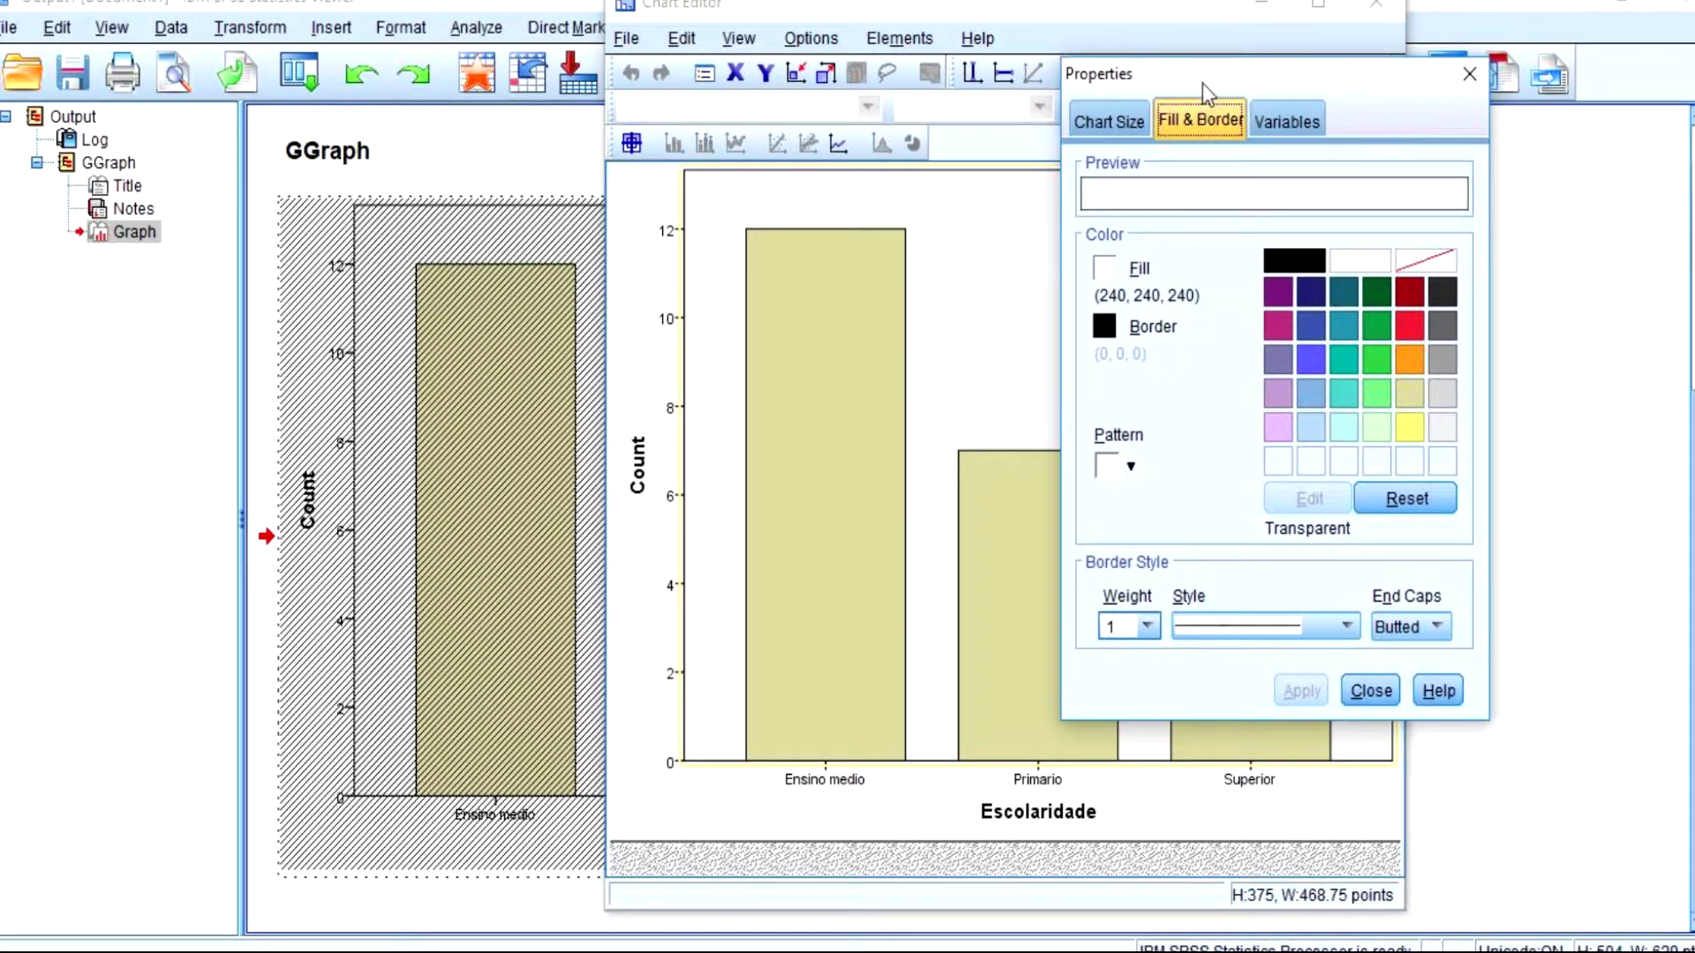
drag(1203, 84, 1232, 76)
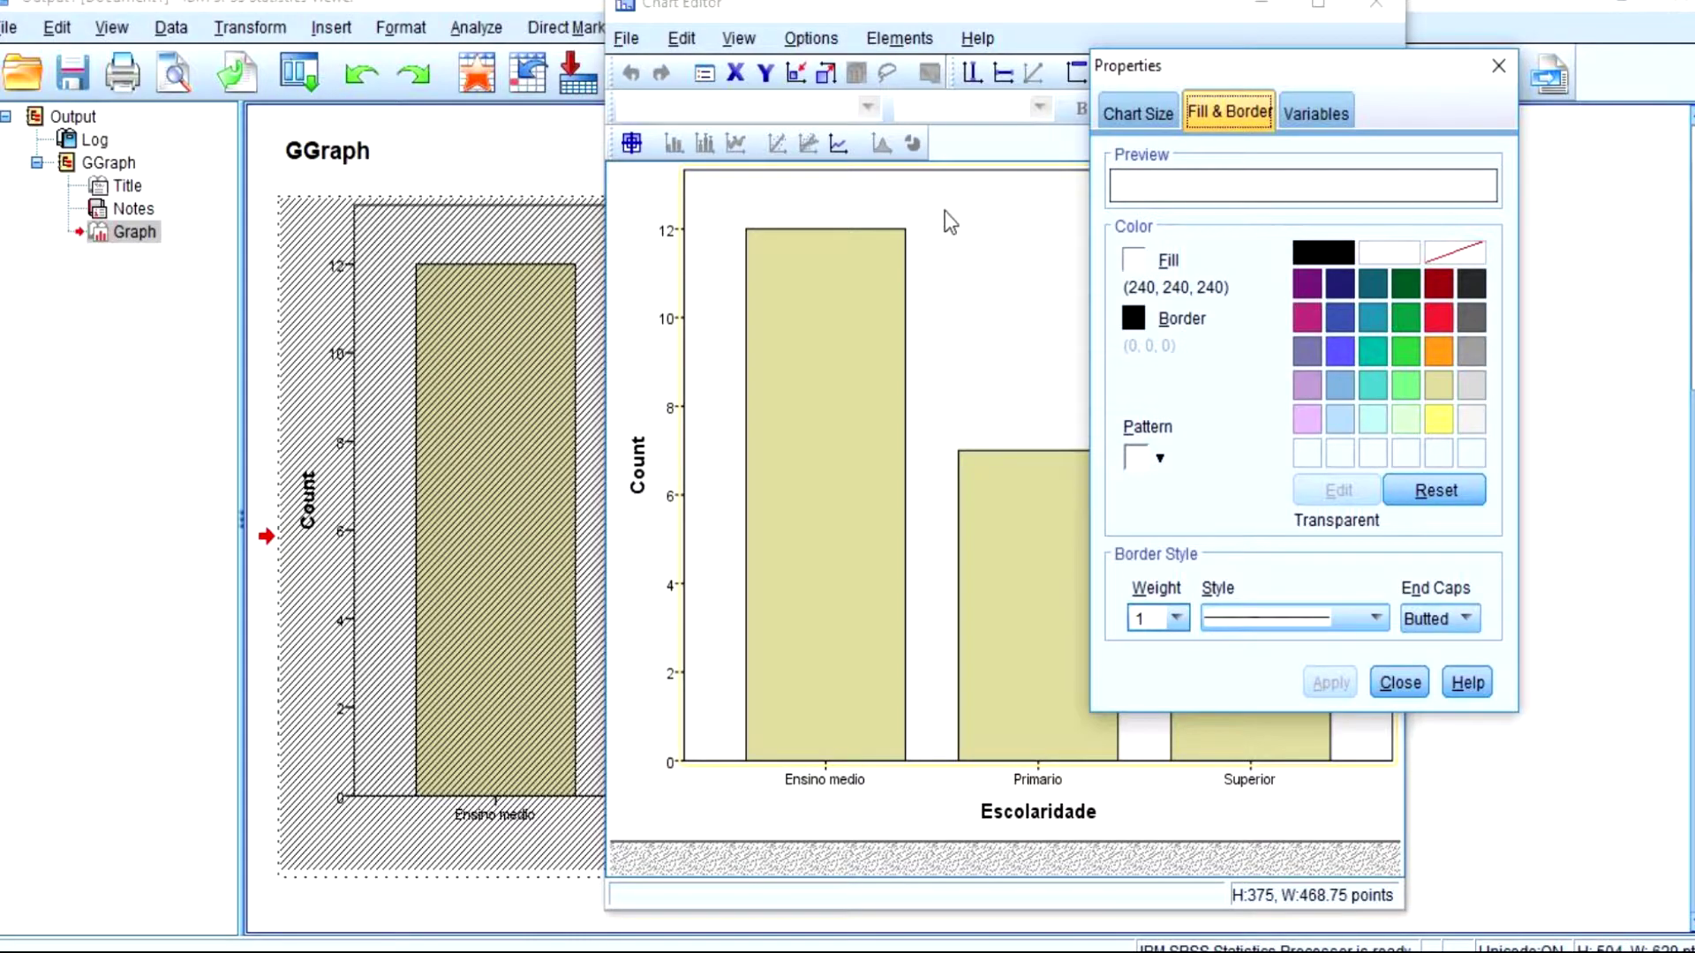
click(1305, 320)
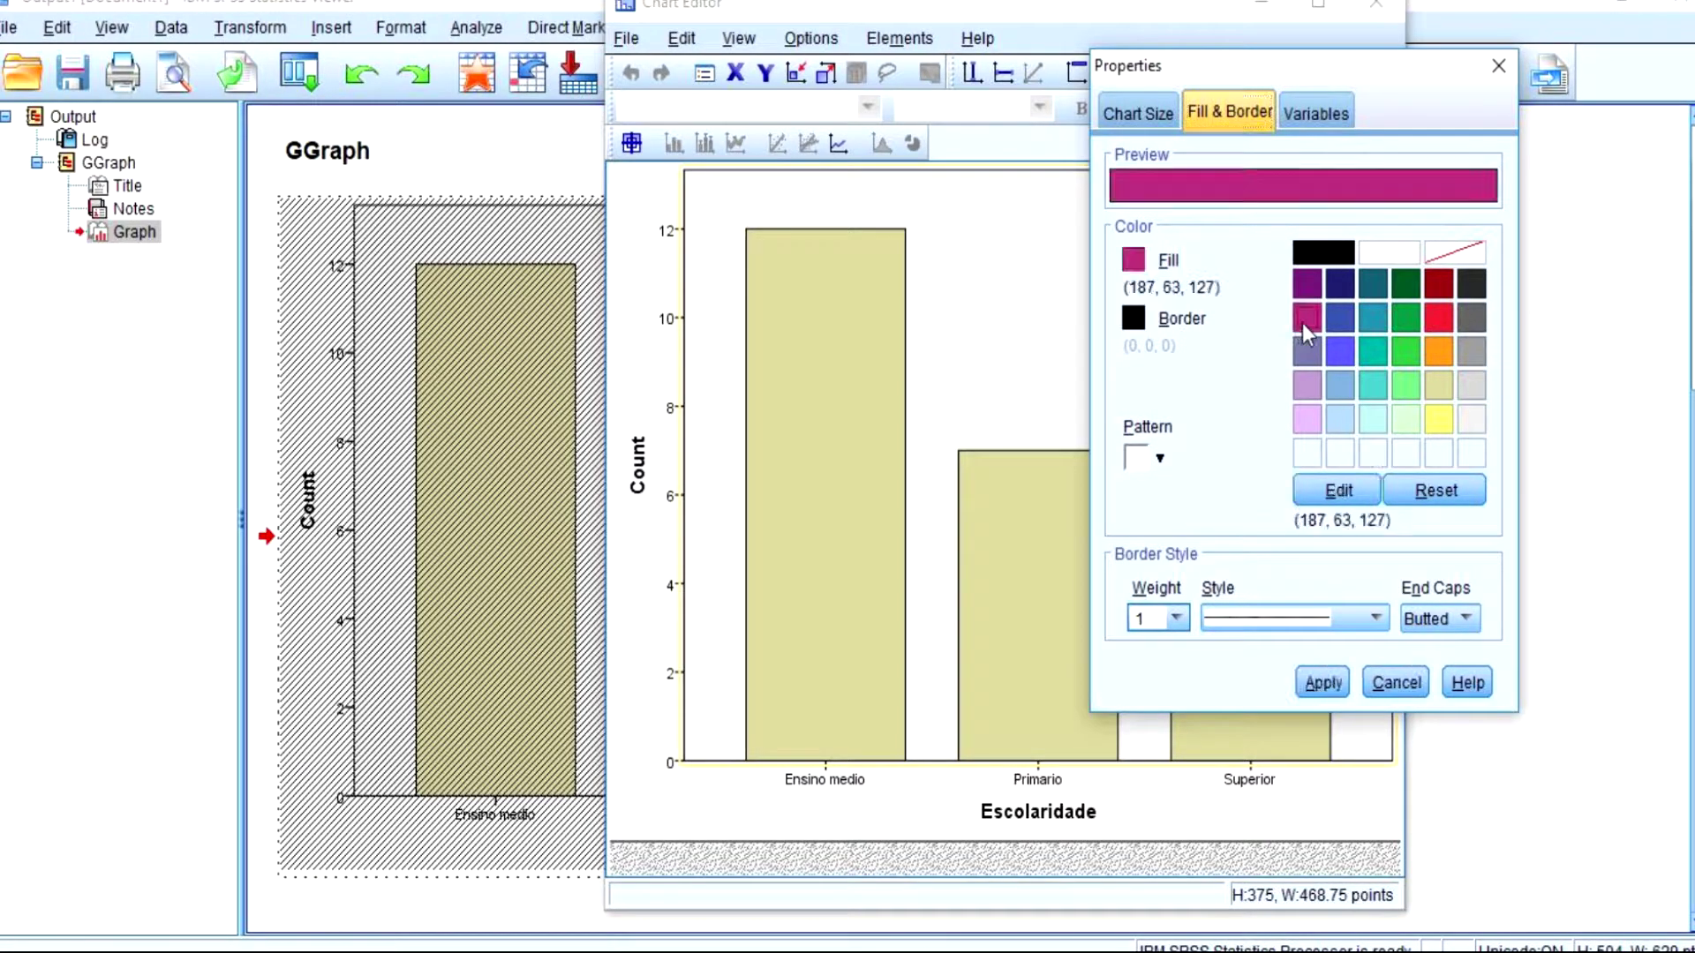
click(1319, 386)
click(1330, 683)
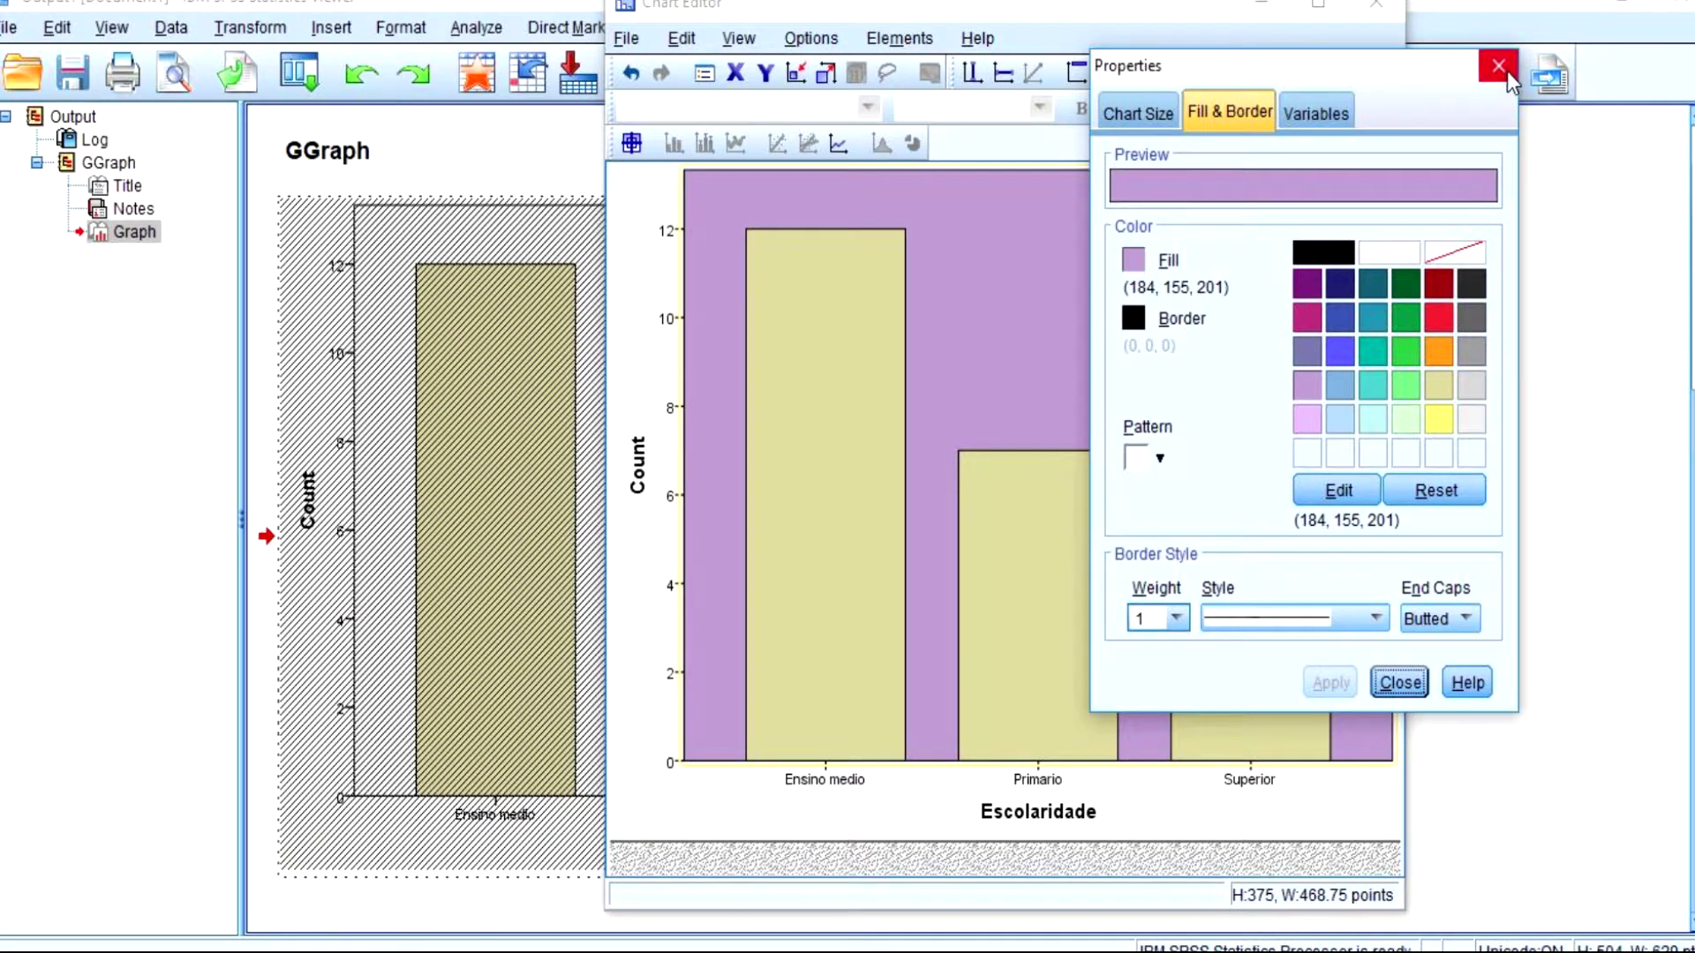
click(1306, 111)
click(1133, 113)
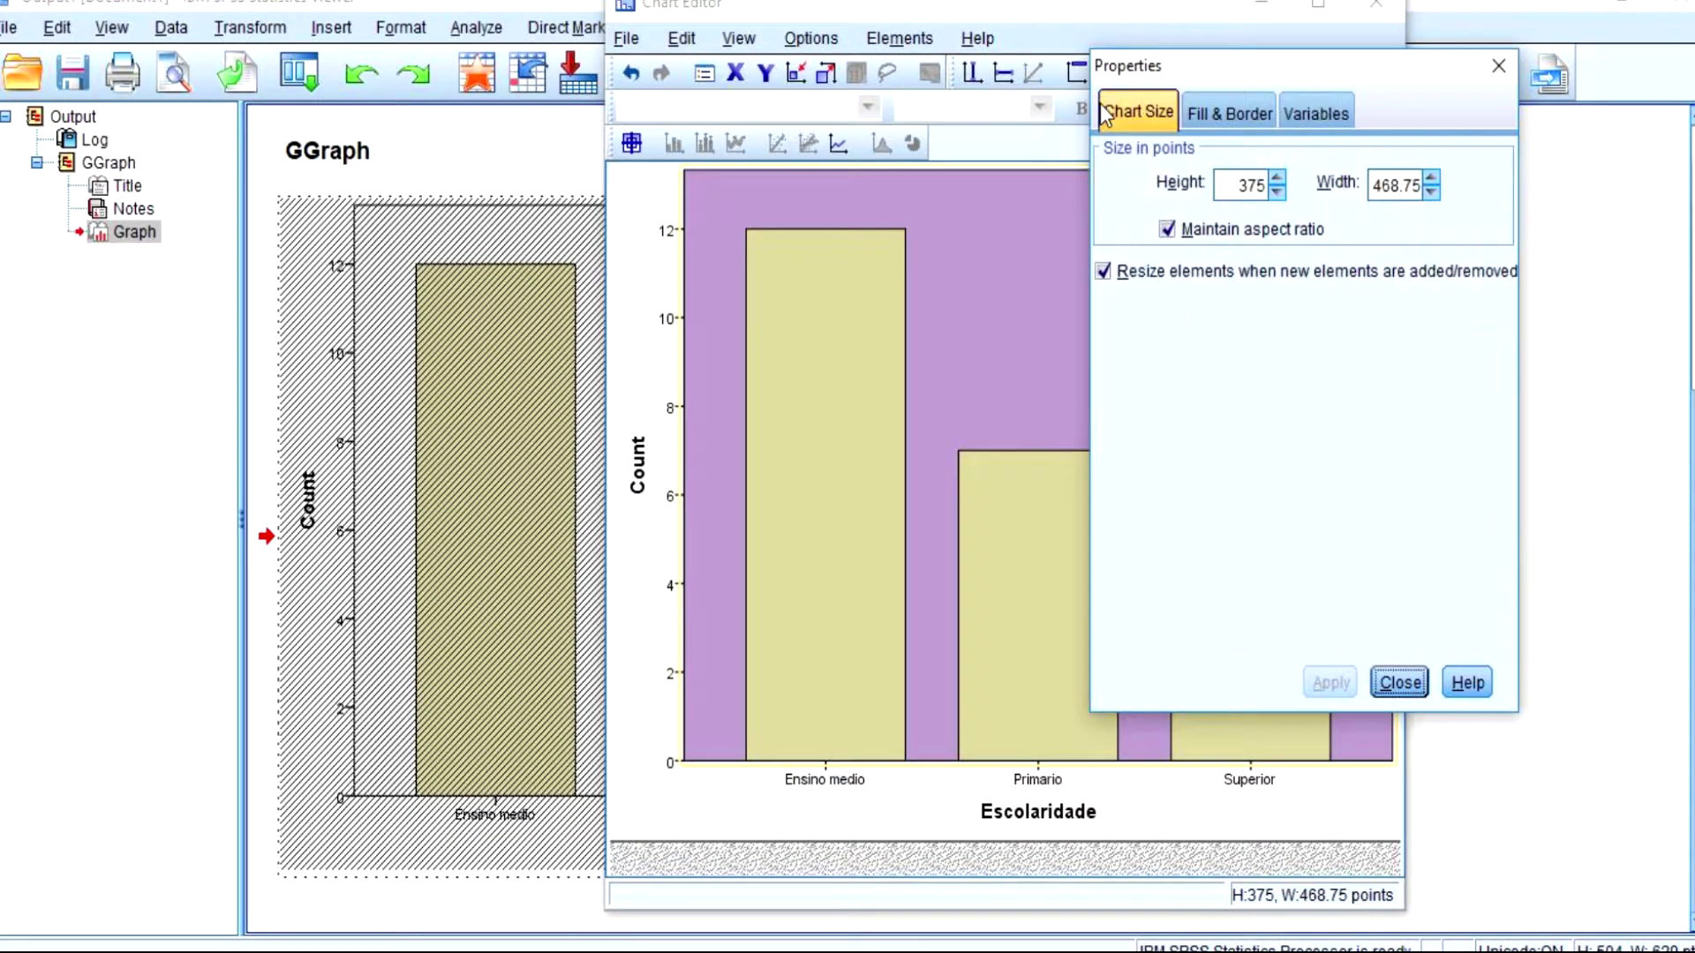
click(1497, 67)
- Change the fill of all the bars to red (239, 51, 56)
click(863, 464)
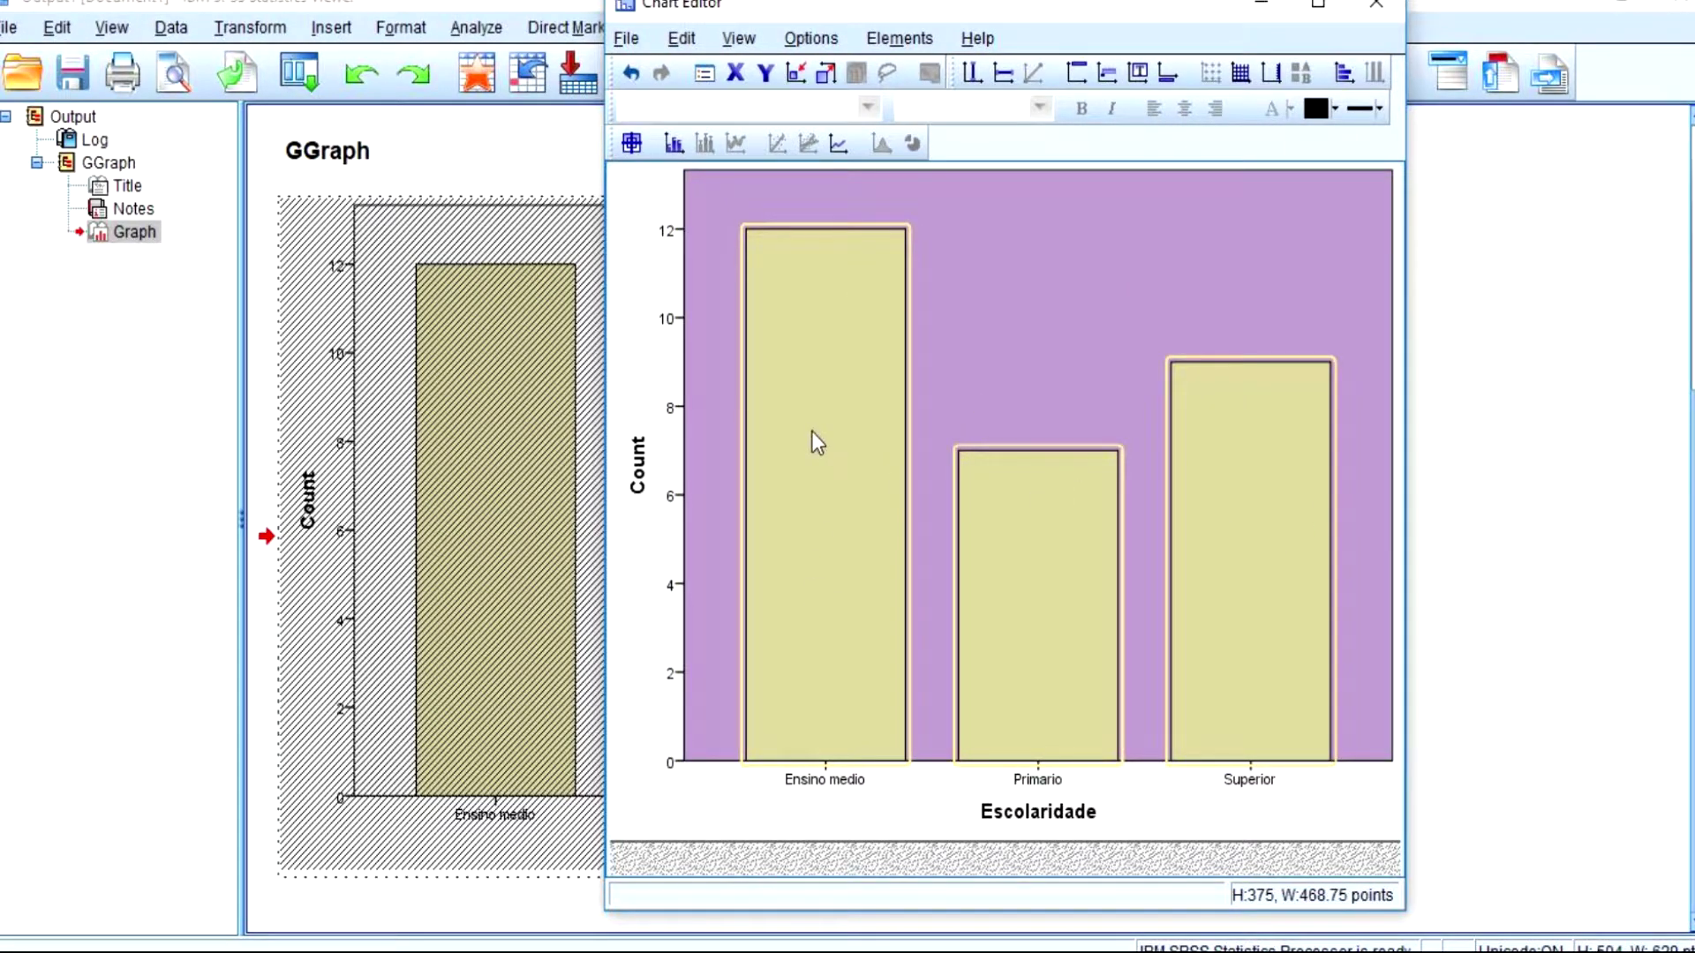
double_click(845, 443)
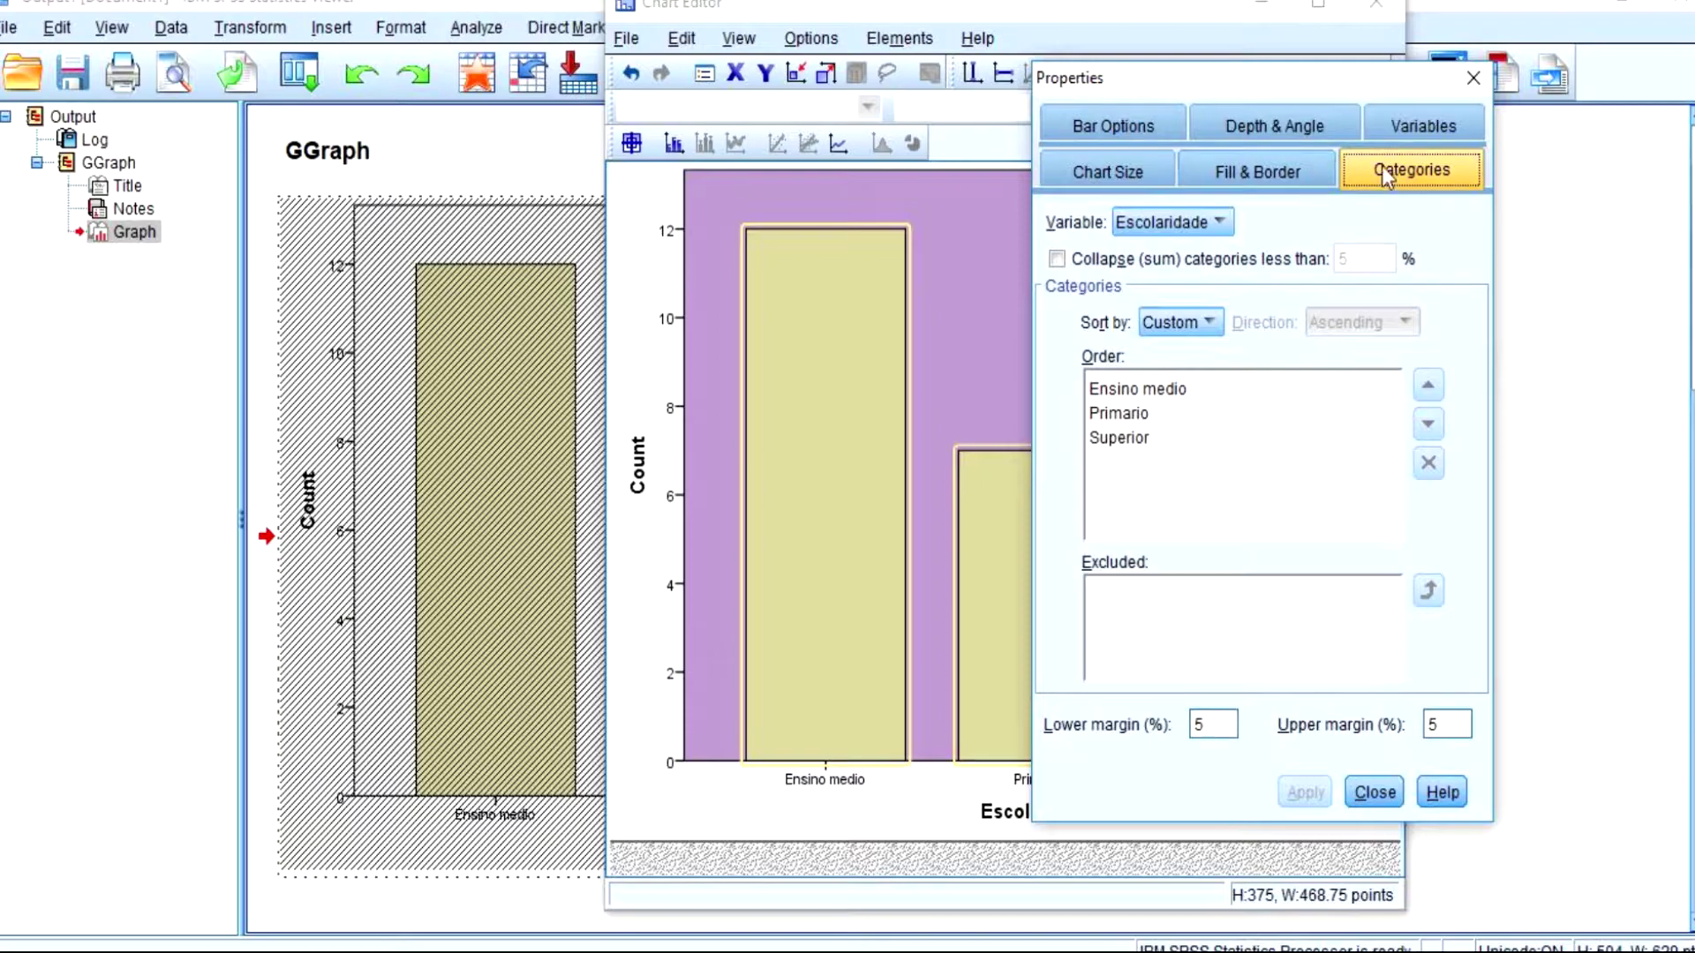
click(1279, 177)
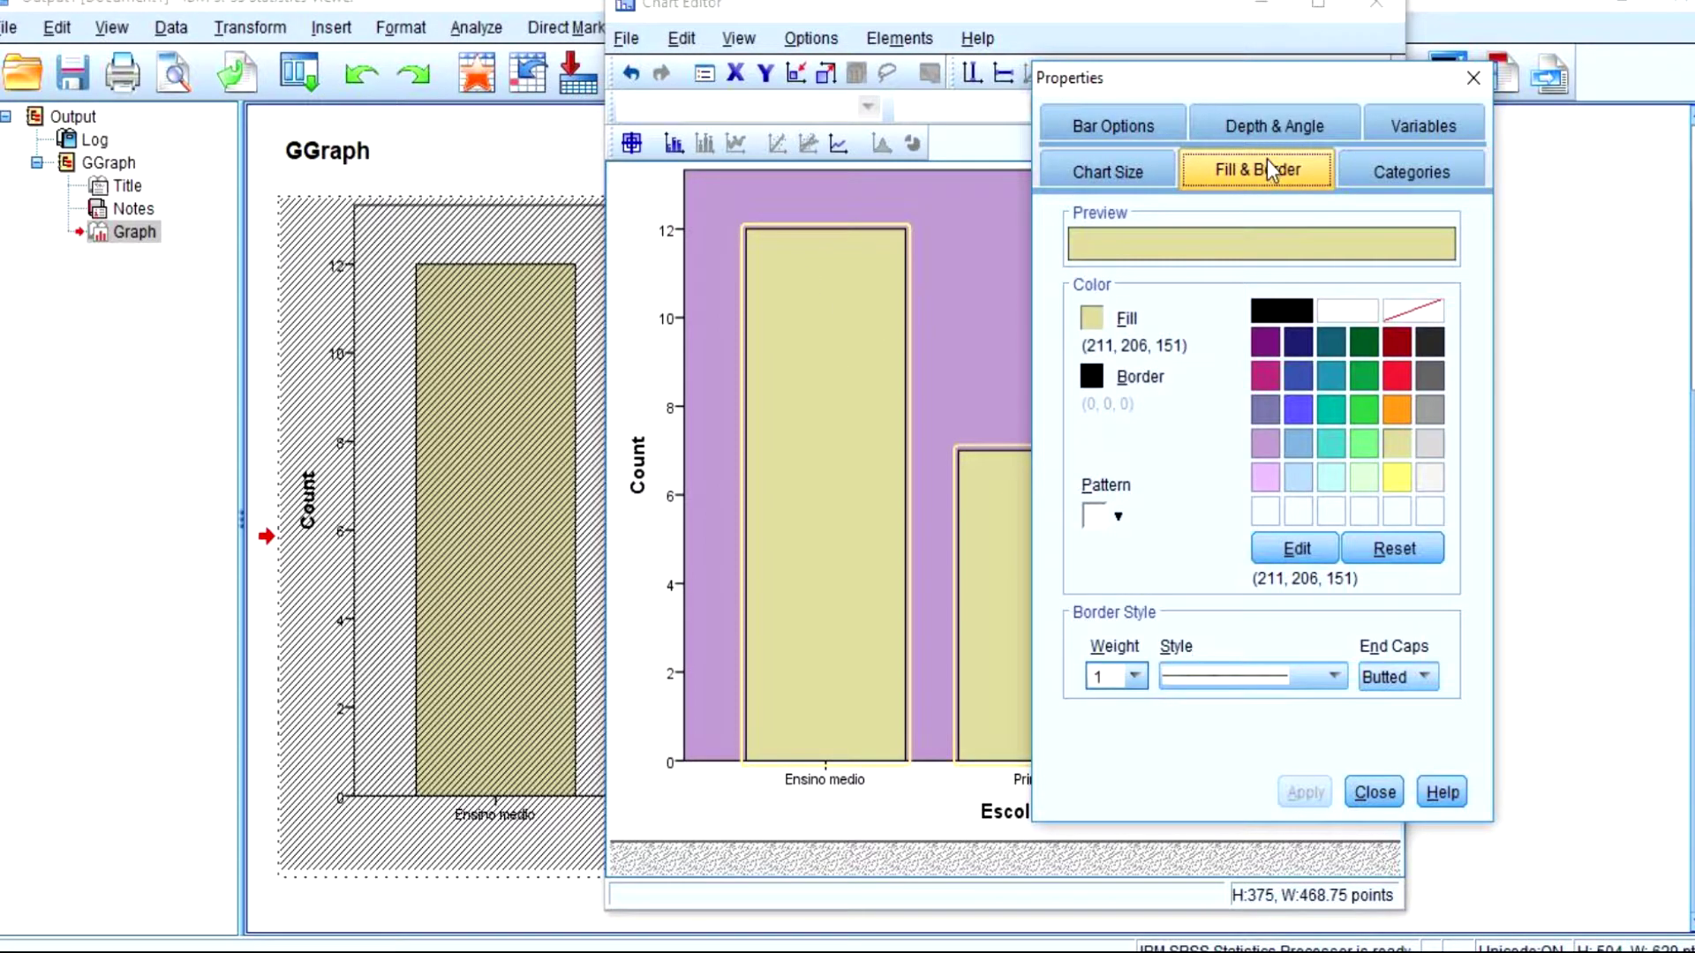
click(1097, 323)
click(1397, 377)
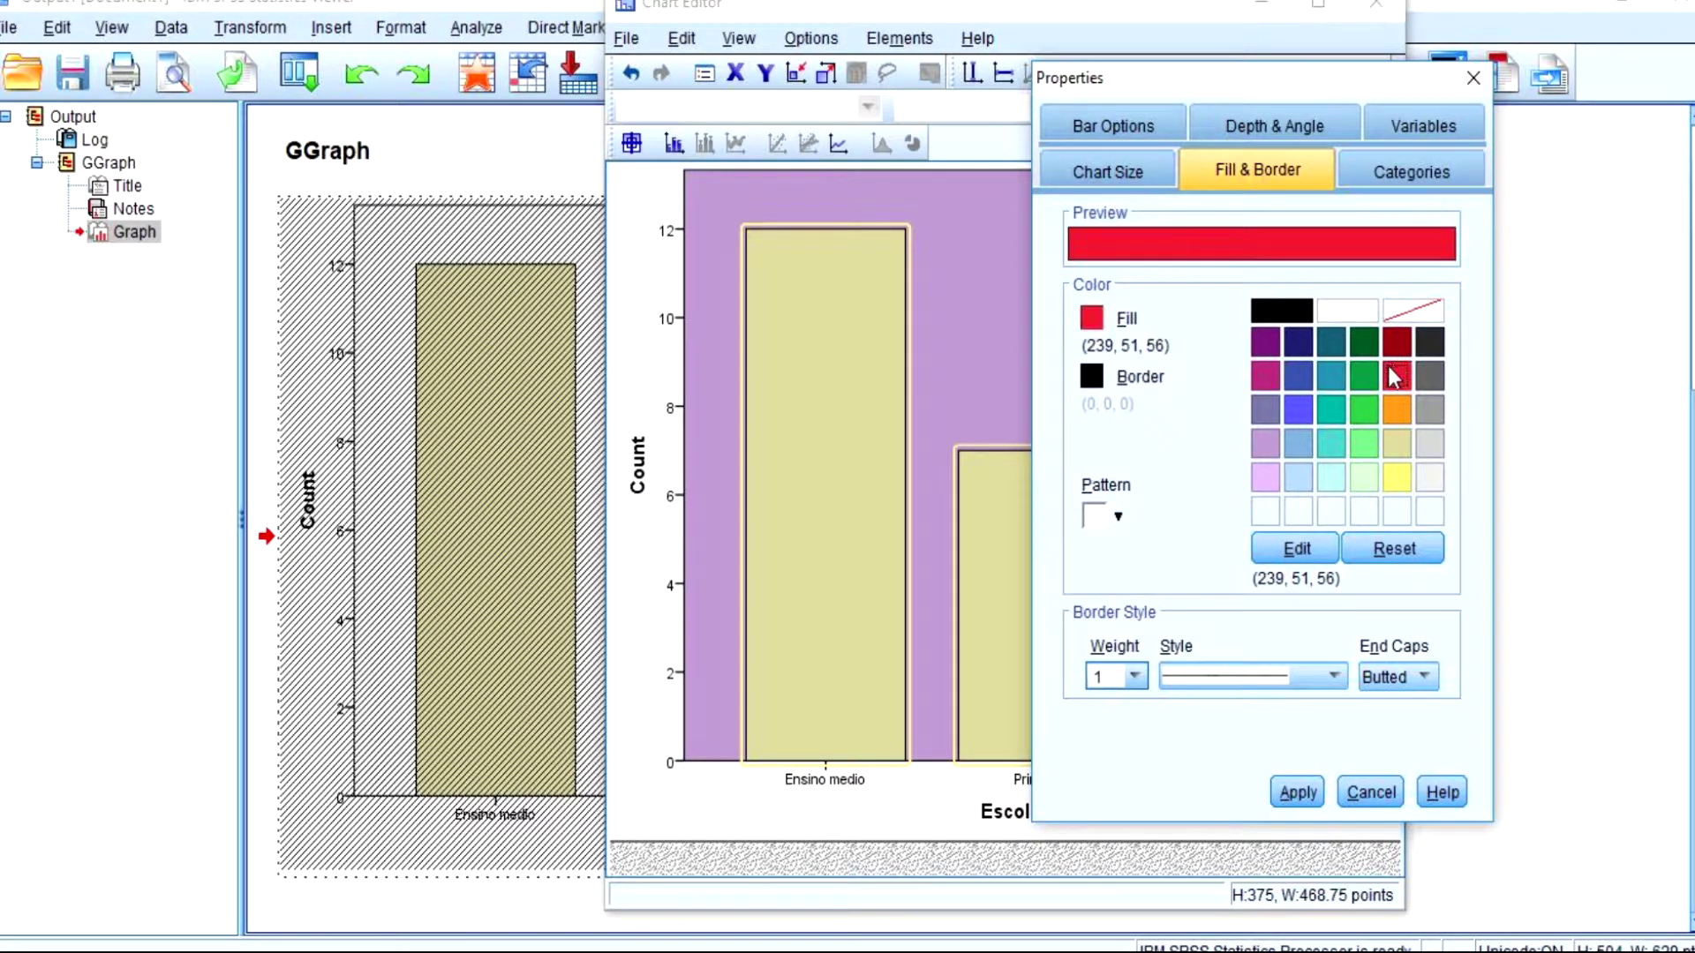
click(1304, 792)
drag(1188, 81, 1315, 89)
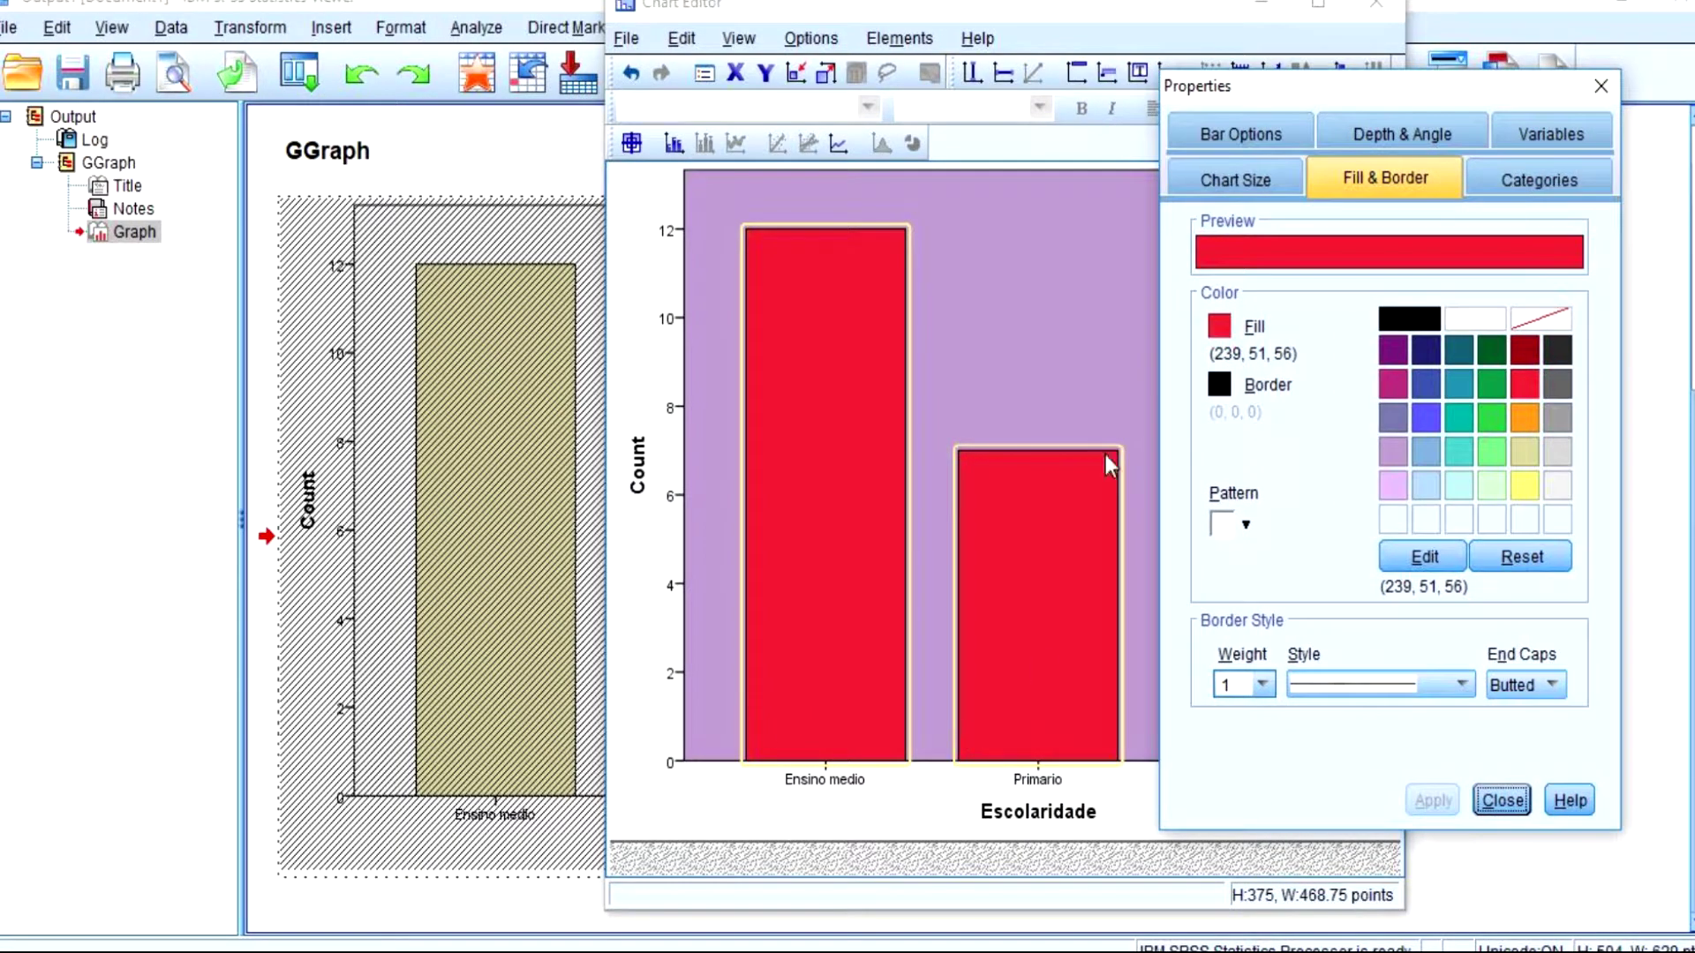
drag(1234, 86, 1354, 83)
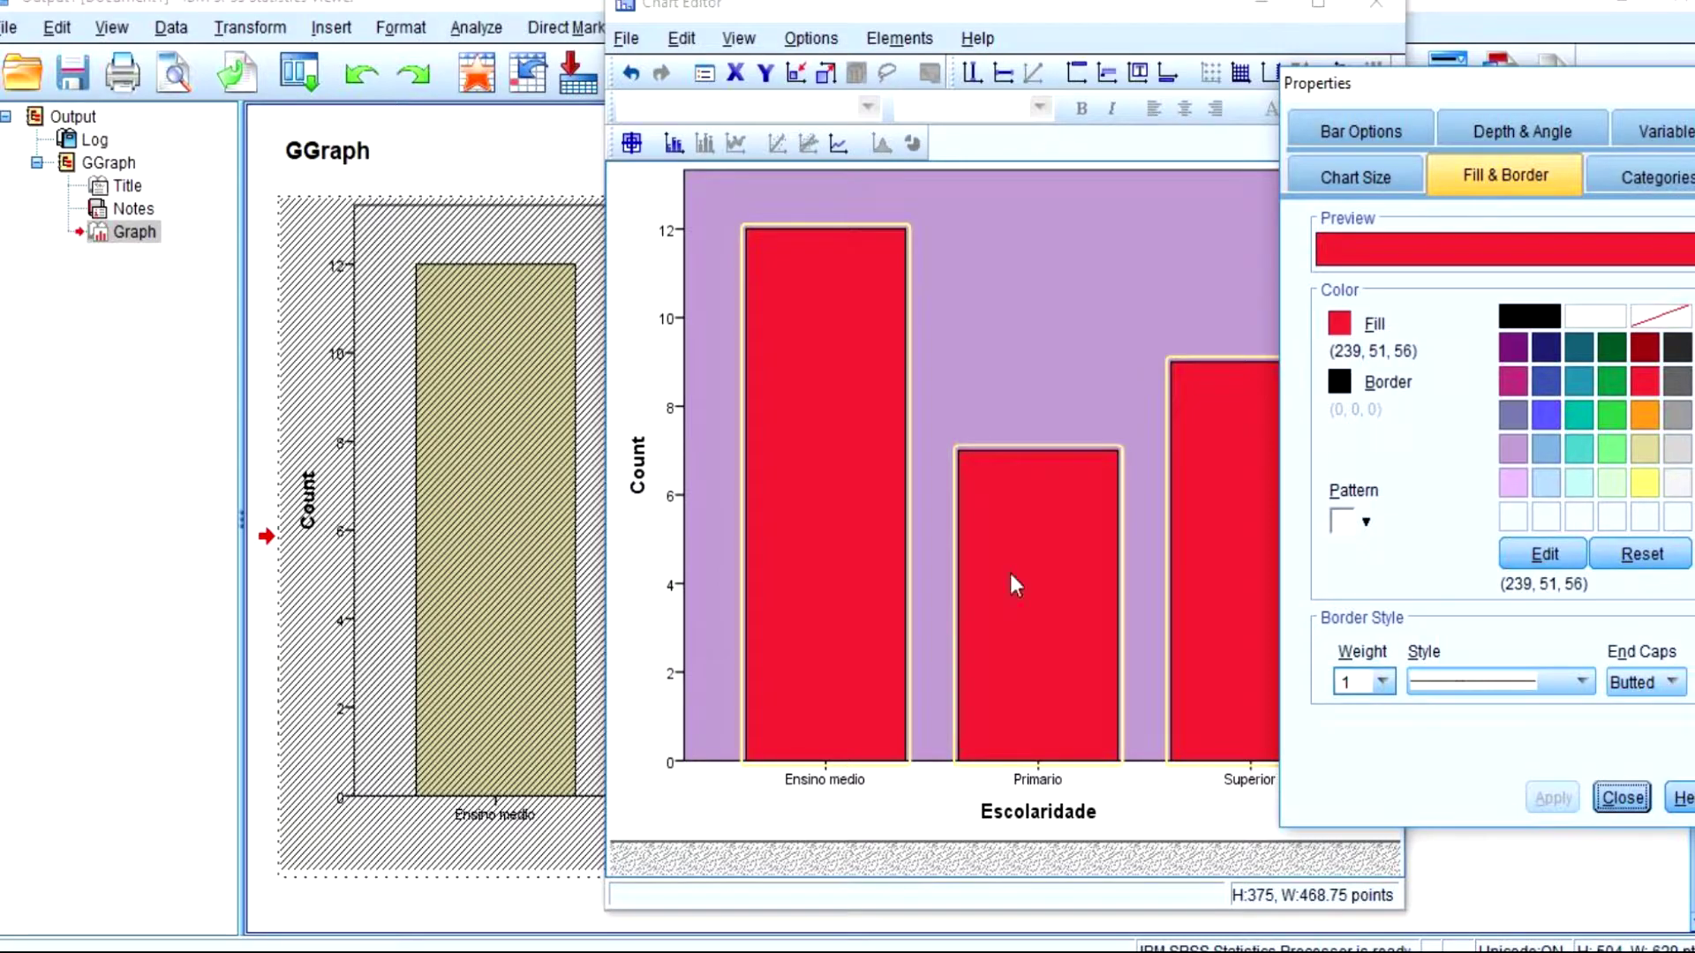
- Reorder the Escolaridade categories so that Primario comes before Ensino medio, and apply the order to the chart
drag(1409, 85, 1090, 48)
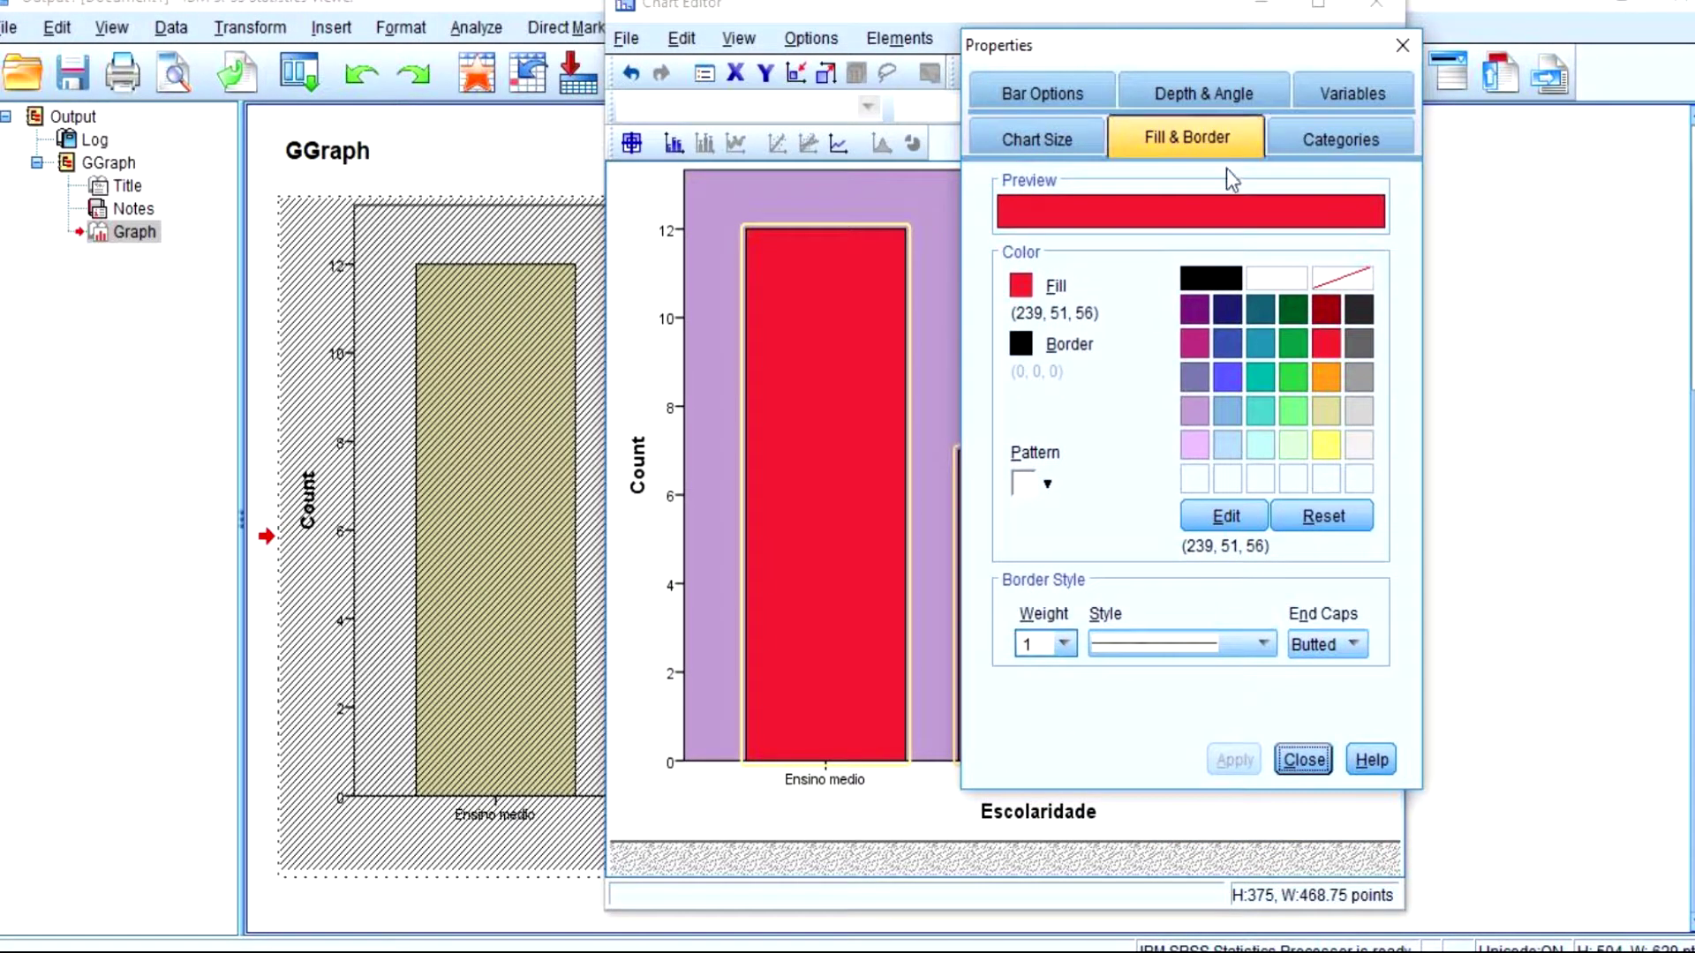
click(1324, 134)
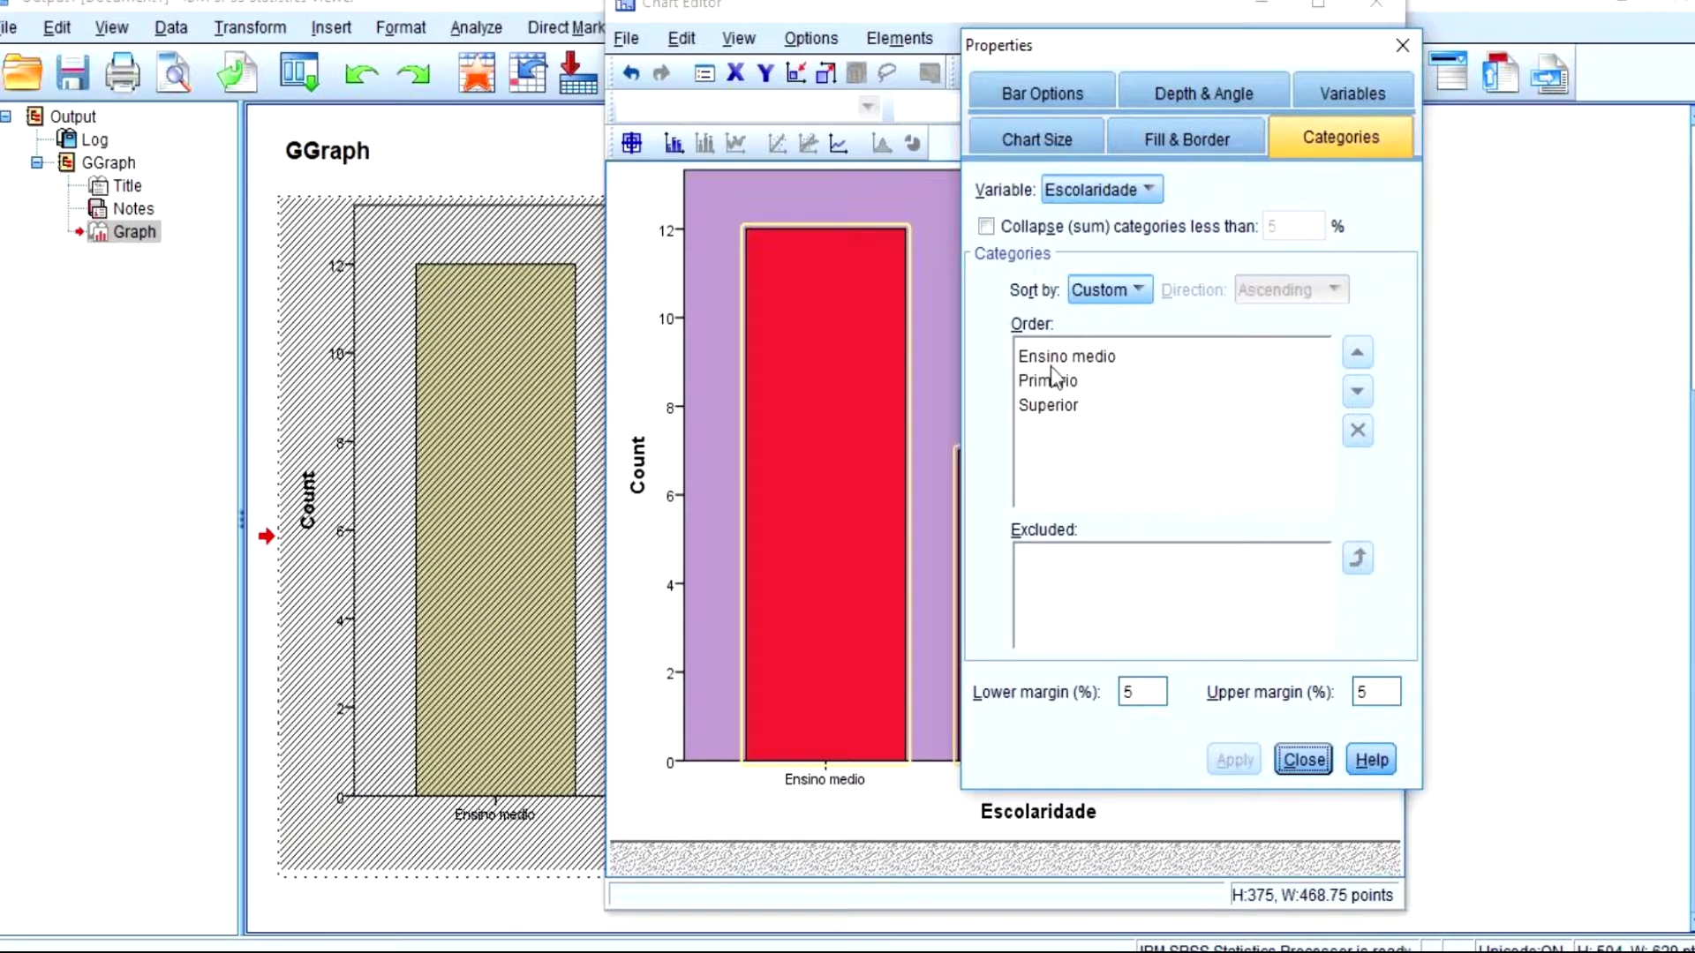
drag(1055, 382, 1050, 346)
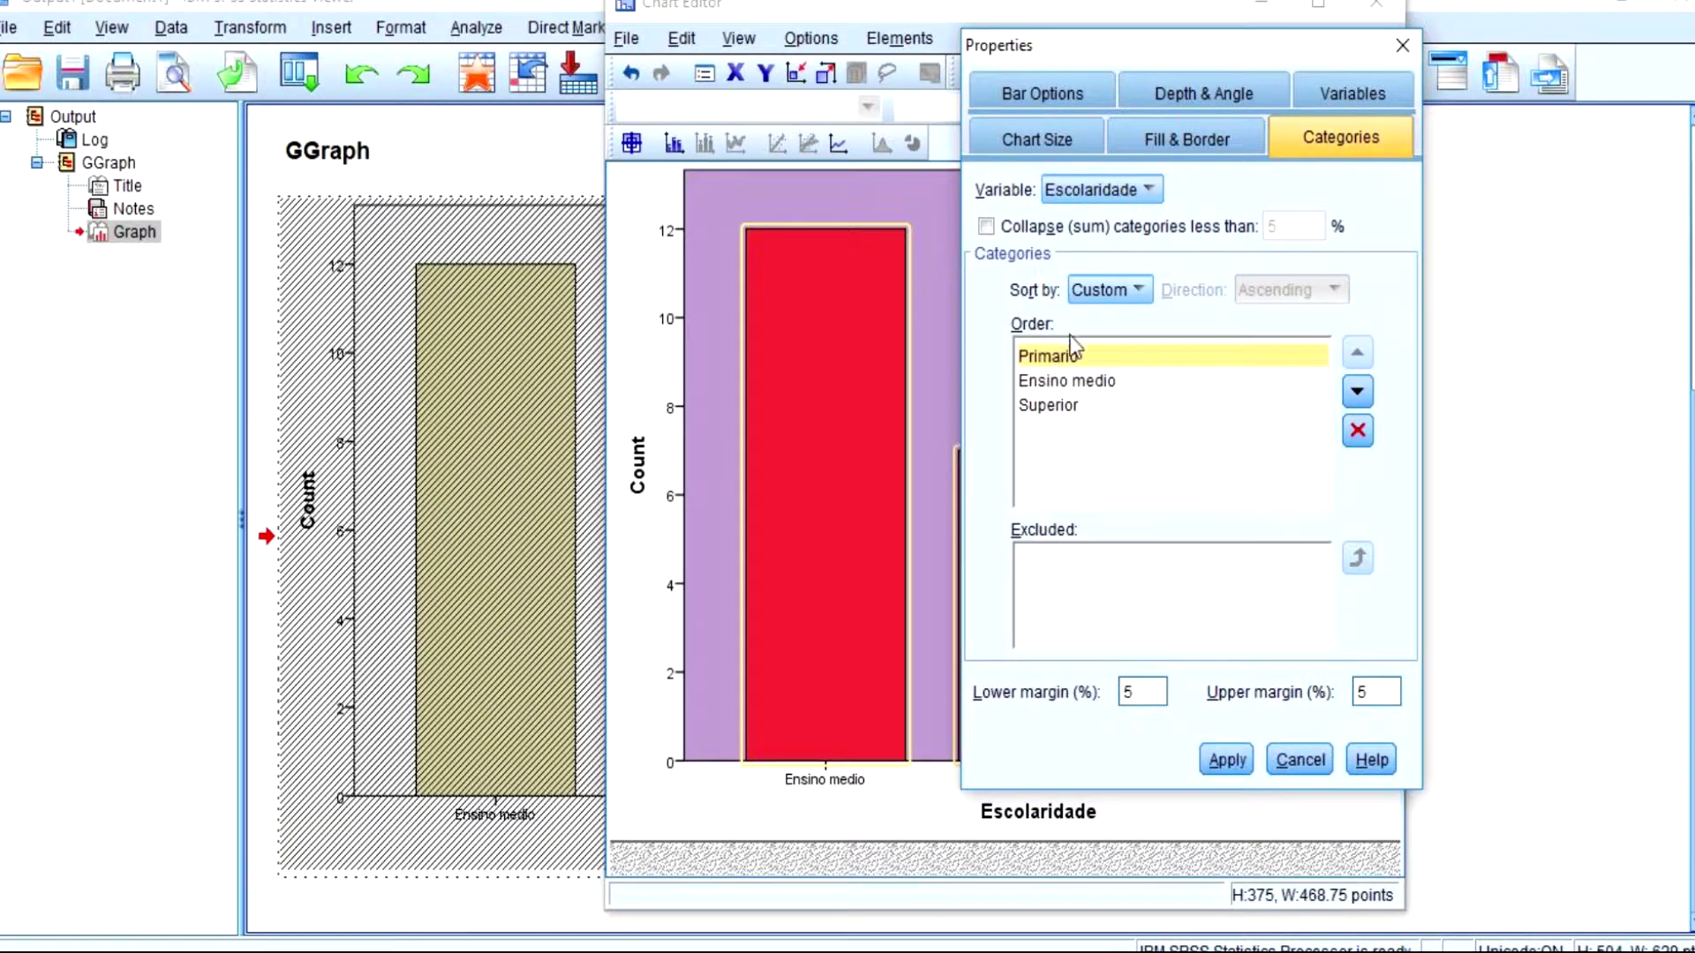
click(1225, 760)
drag(1097, 41, 1411, 84)
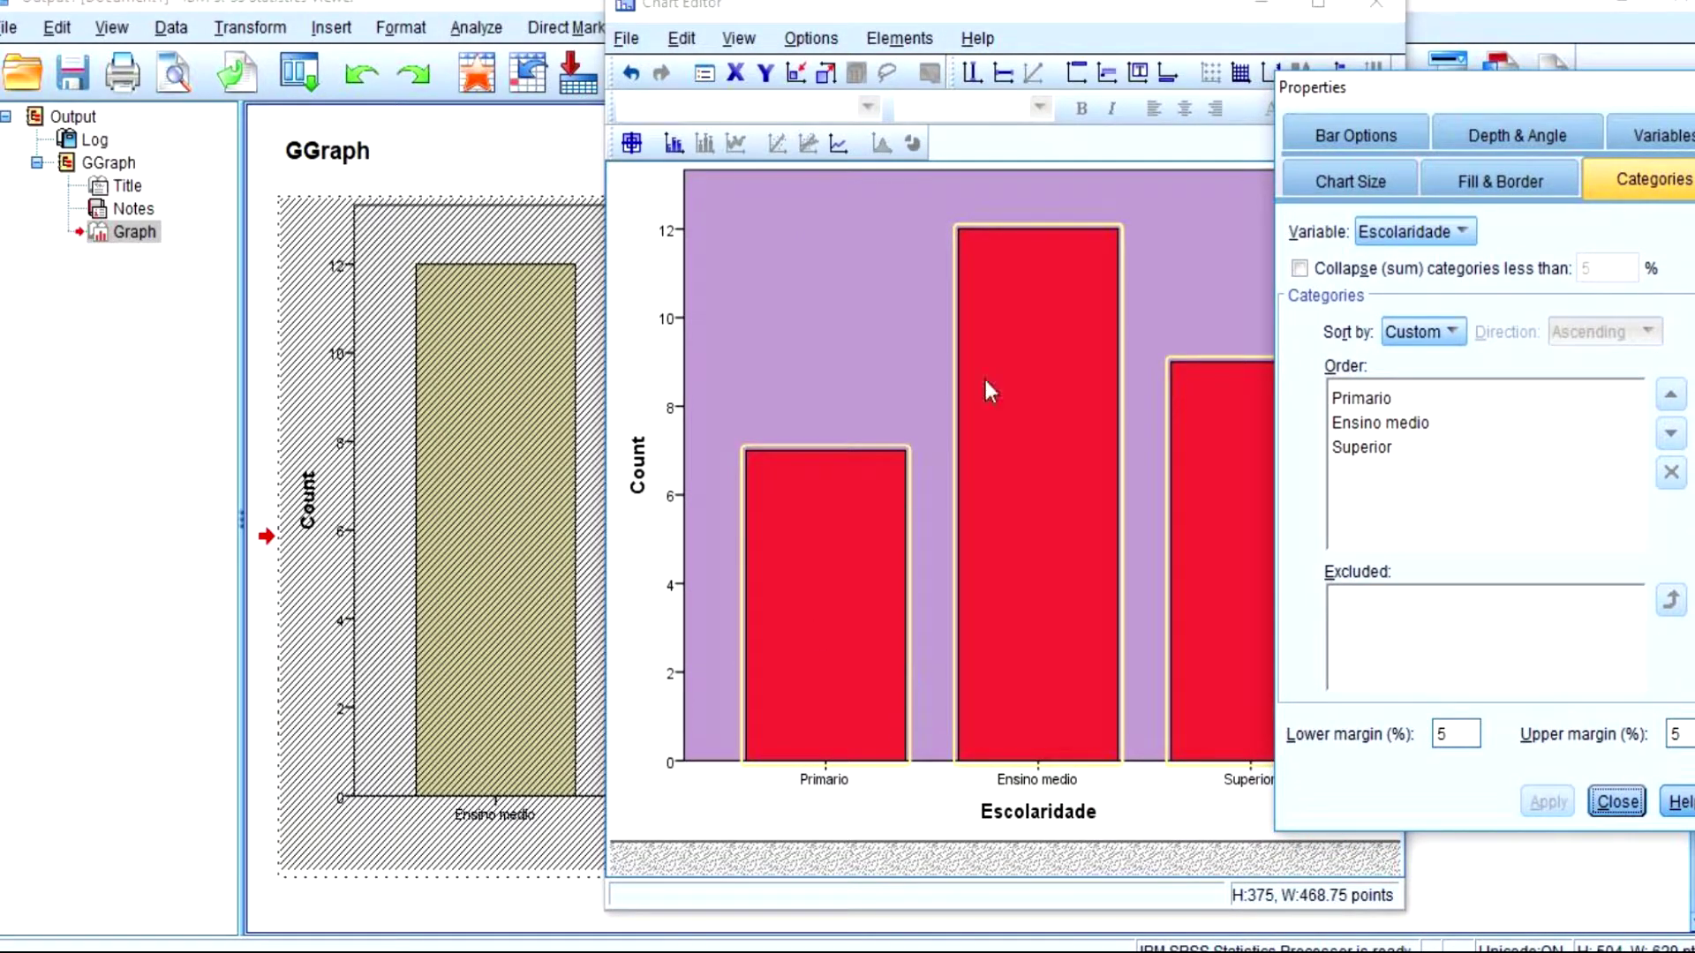
- Look over the bars' remaining properties, including Depth & Angle, Variables and Chart Size
drag(1329, 103, 927, 112)
click(1049, 133)
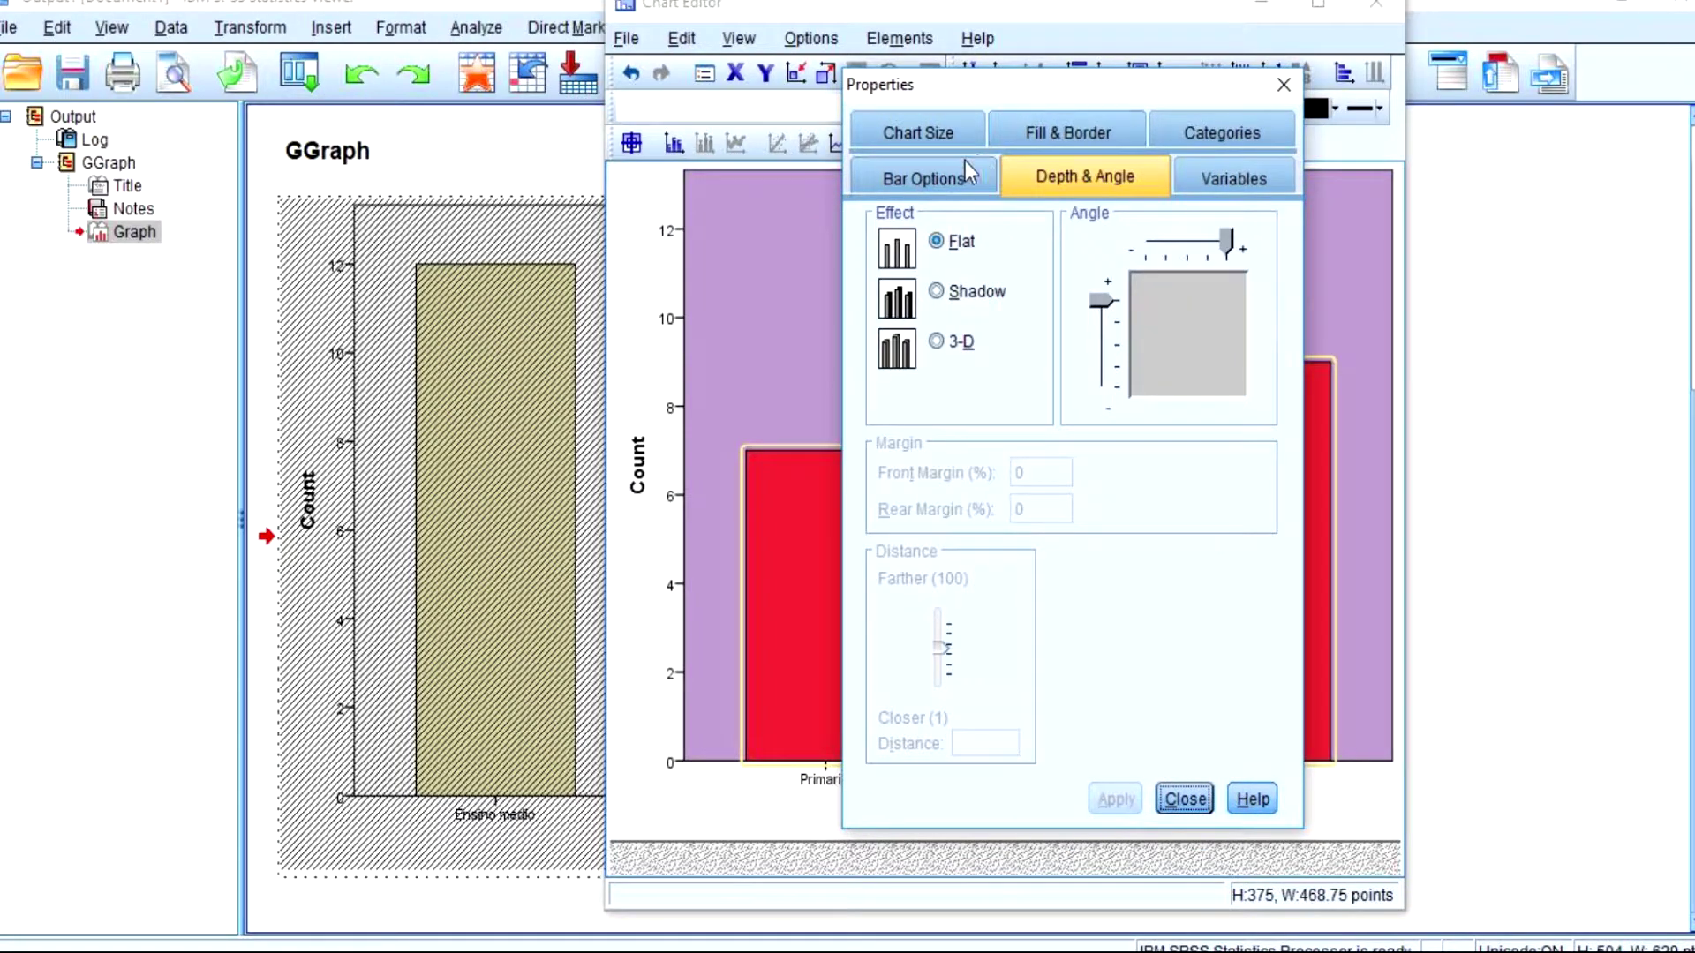
click(971, 168)
click(1085, 135)
click(1179, 133)
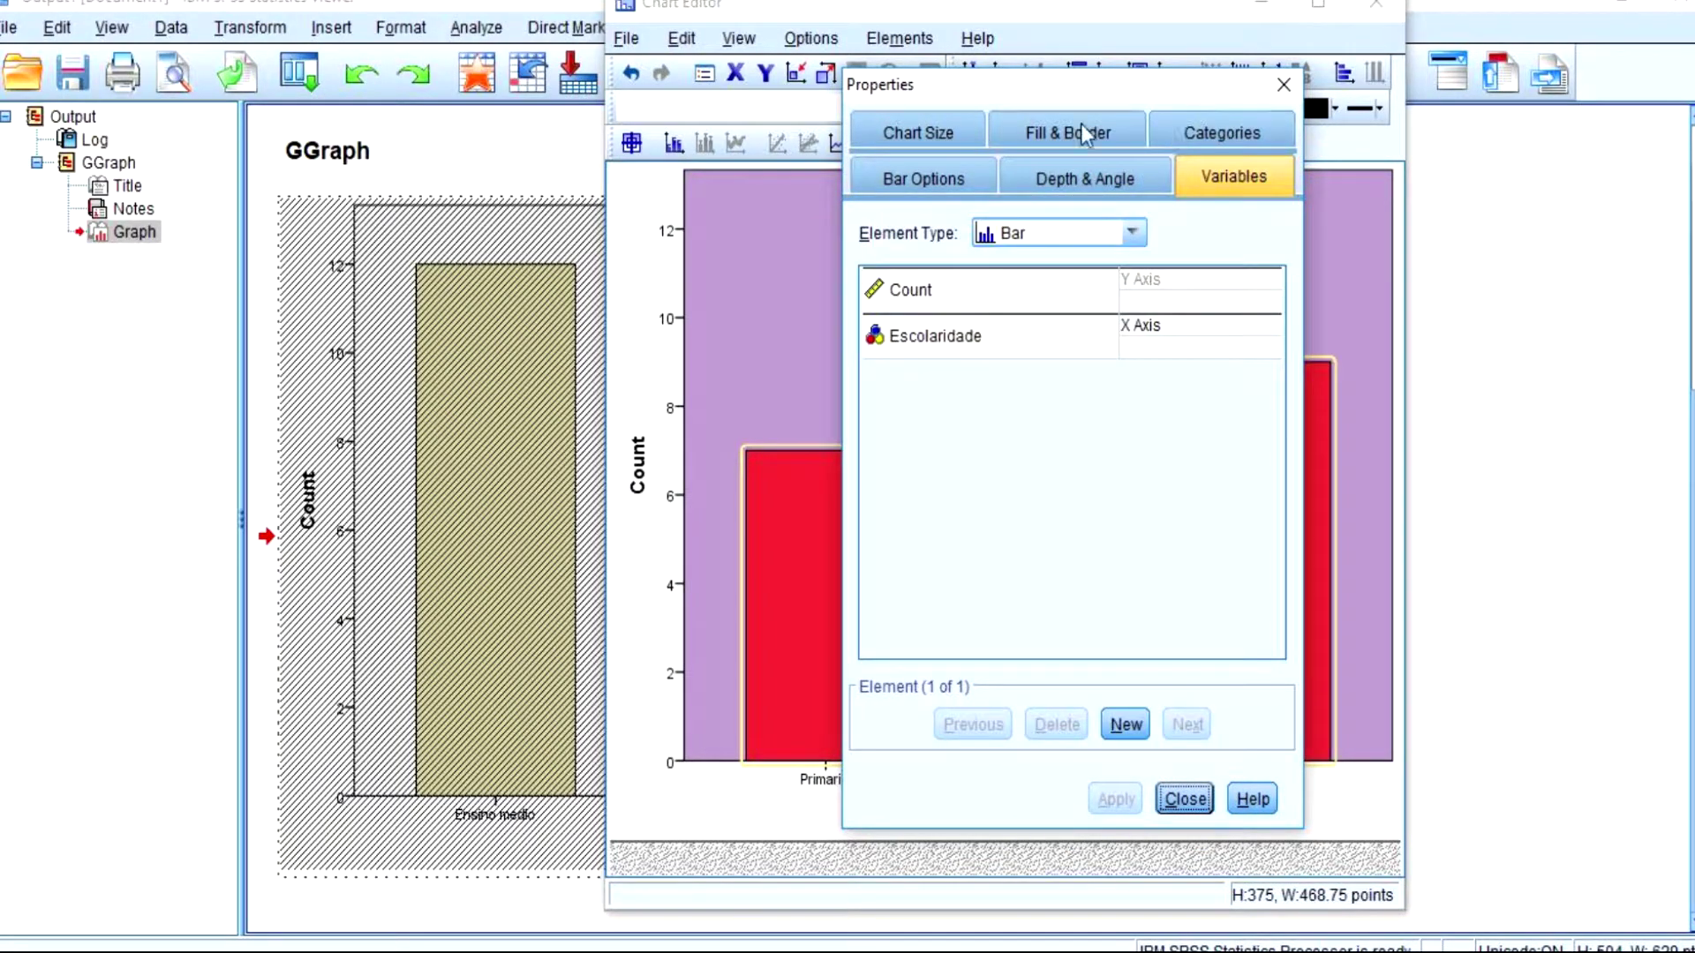
click(944, 137)
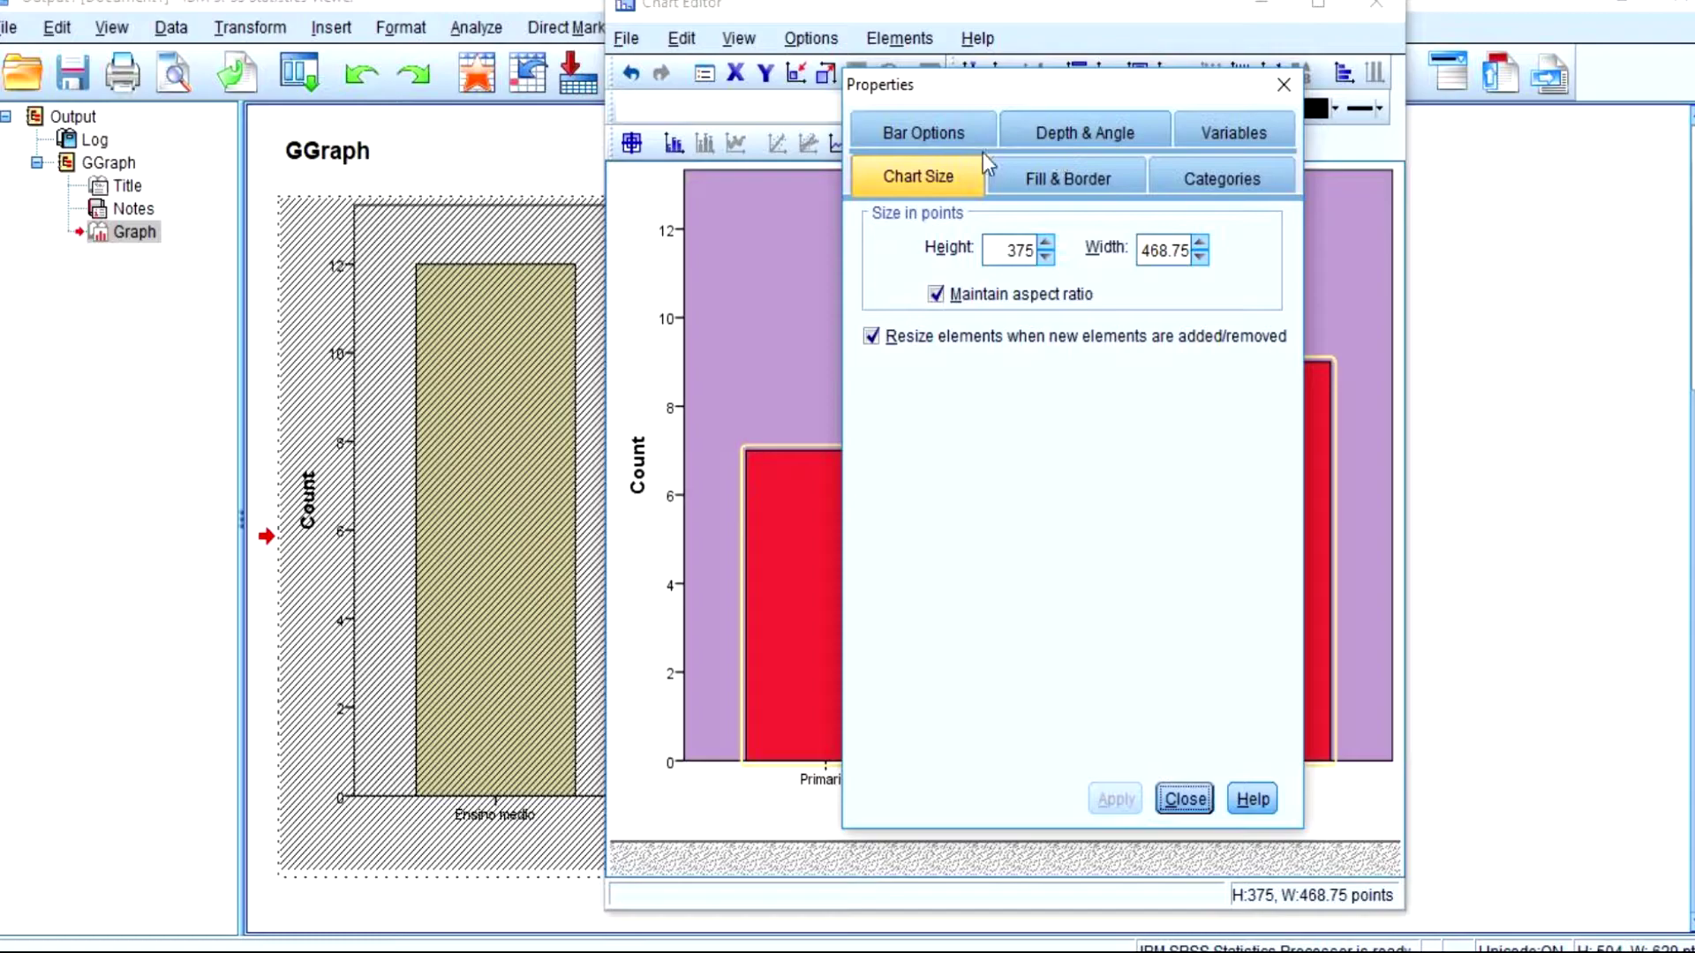
- Set the preferred text size of the Count axis numbers to 14 and apply it
click(1180, 797)
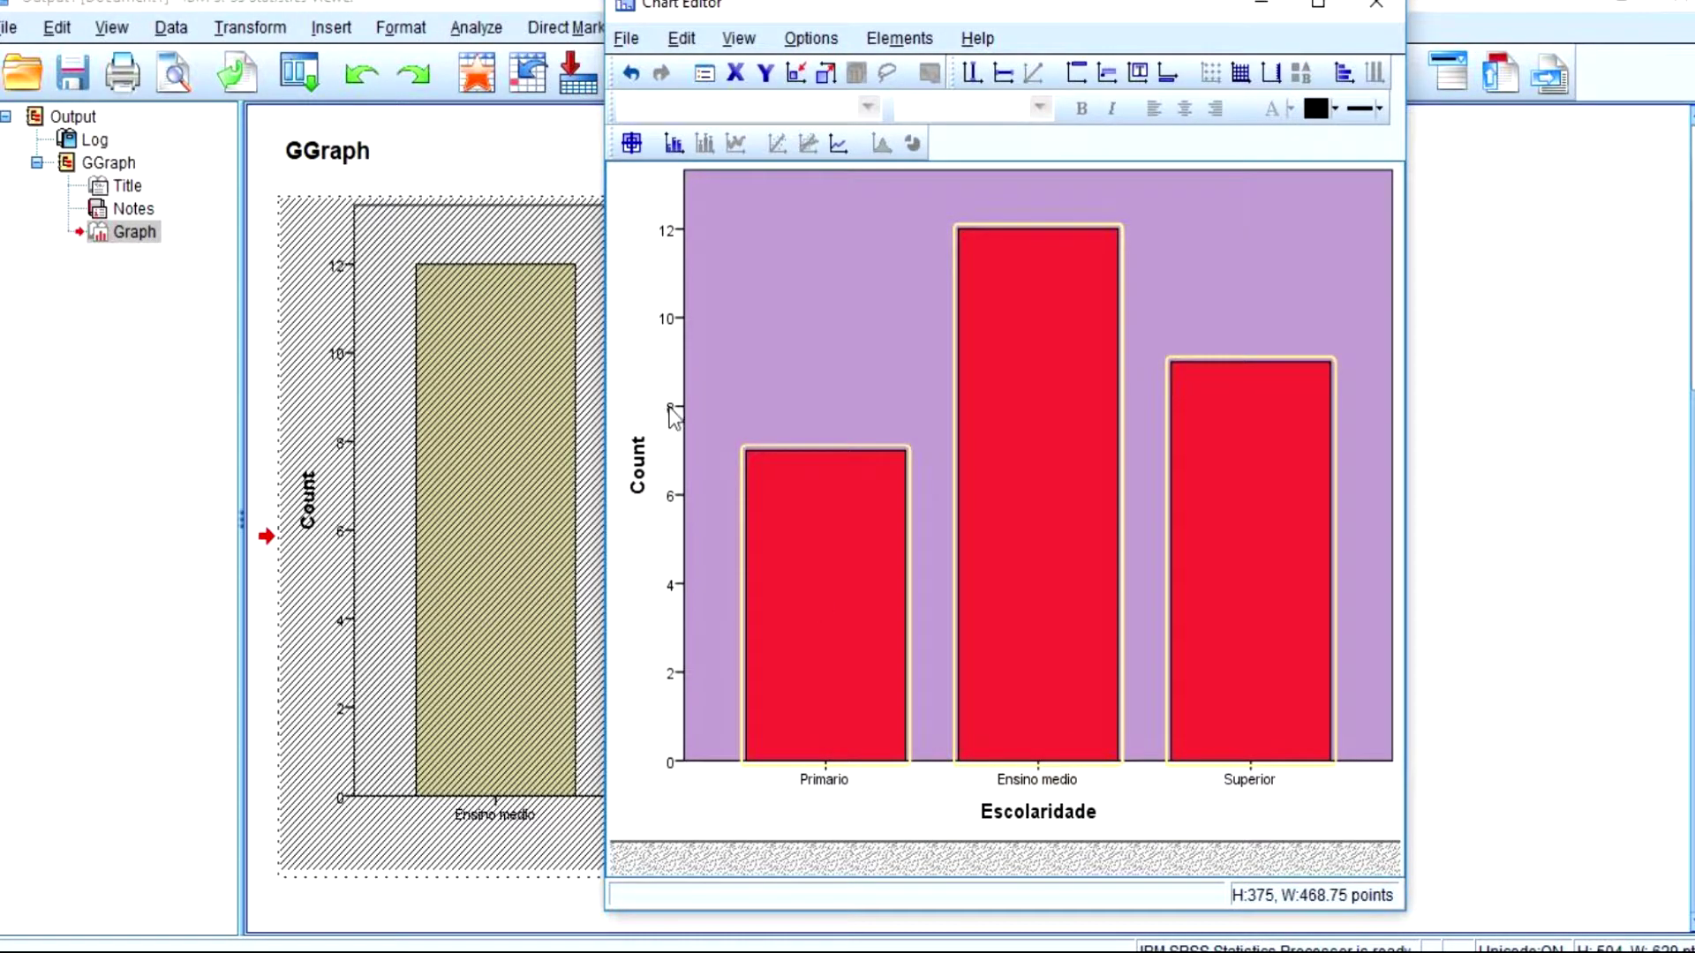
double_click(676, 411)
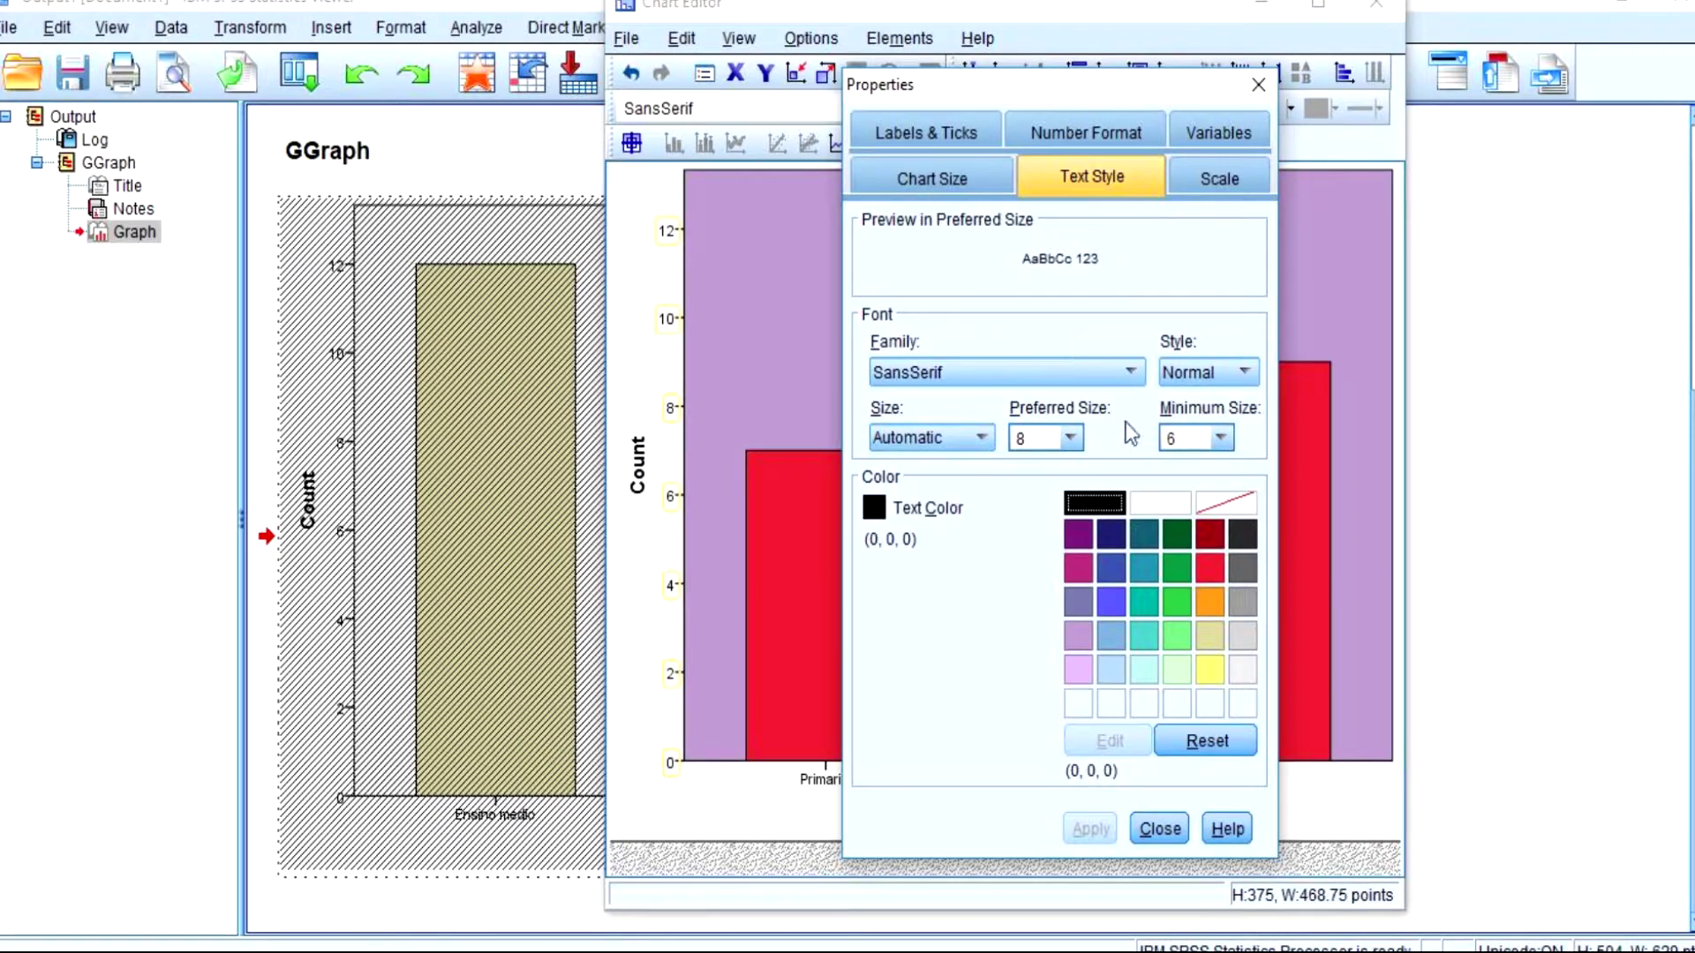
click(1069, 438)
click(1033, 553)
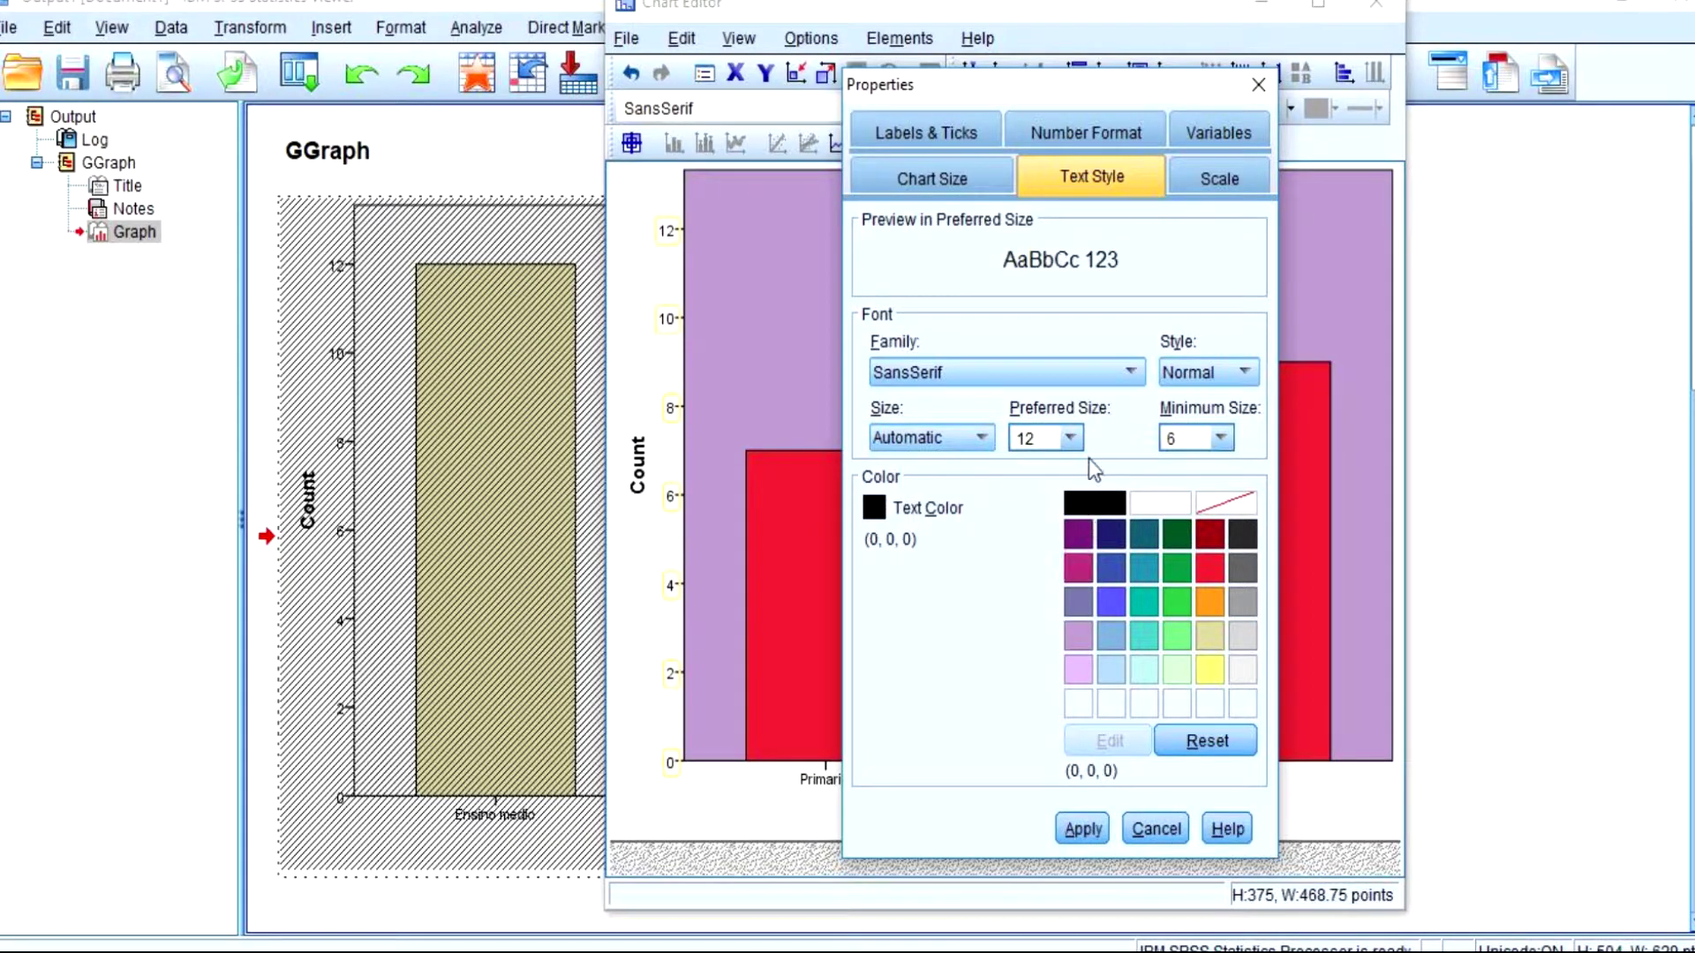
click(1071, 437)
click(1025, 587)
click(1087, 830)
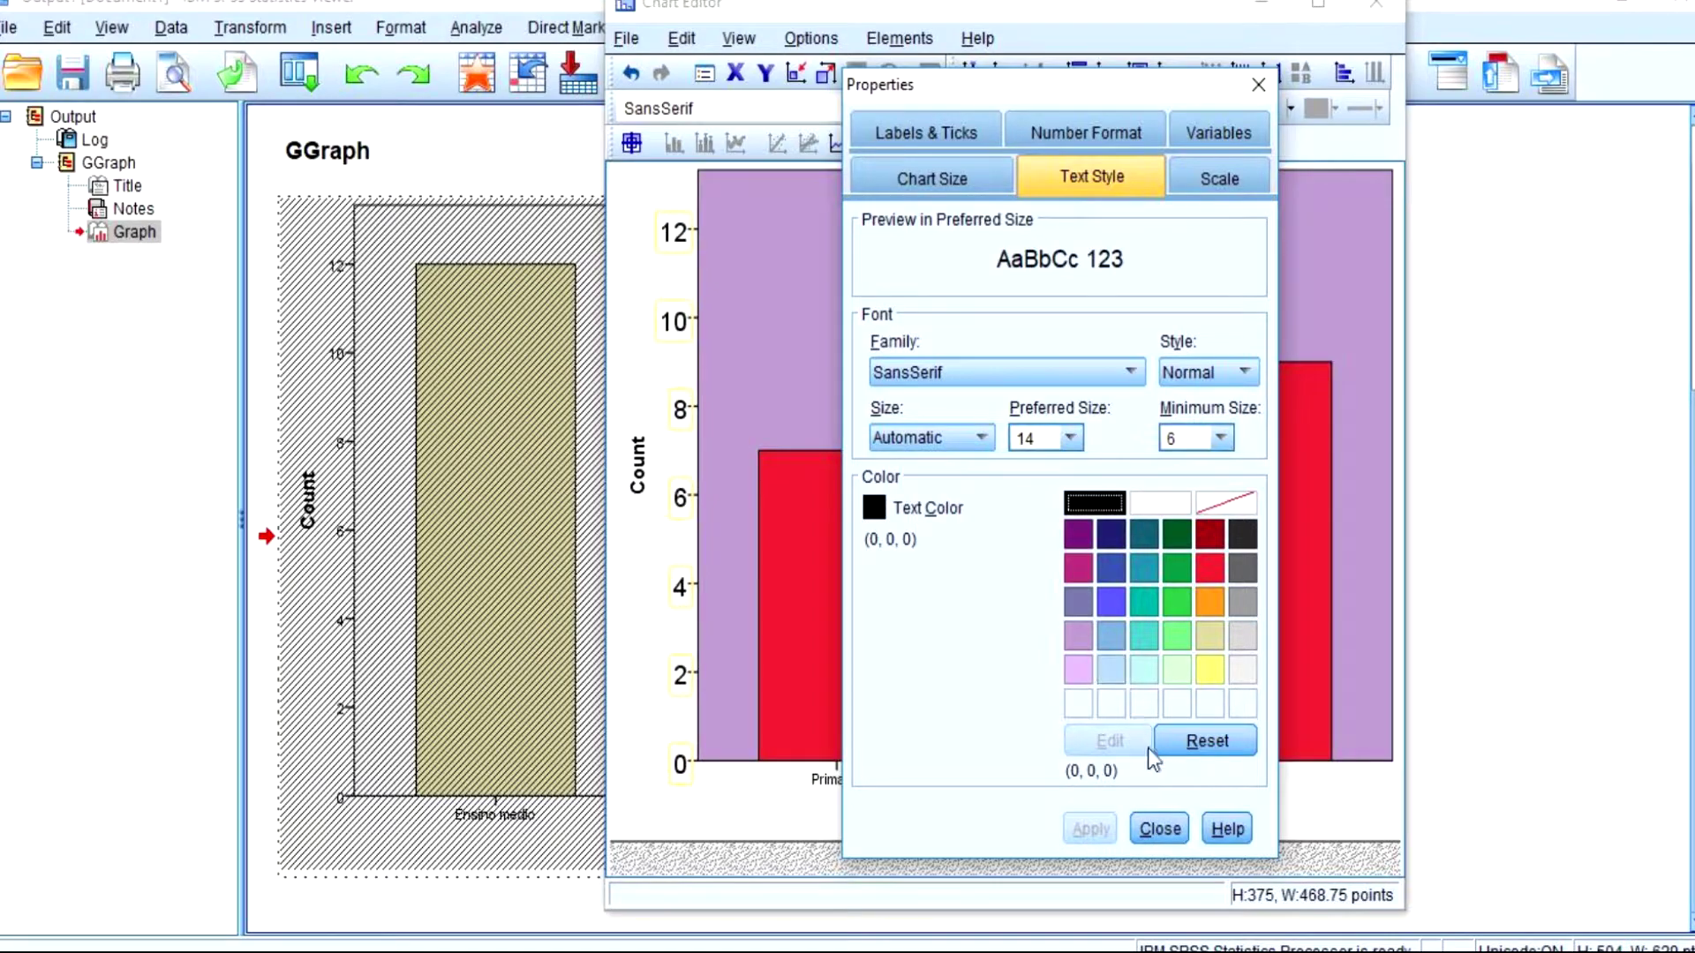
click(1158, 829)
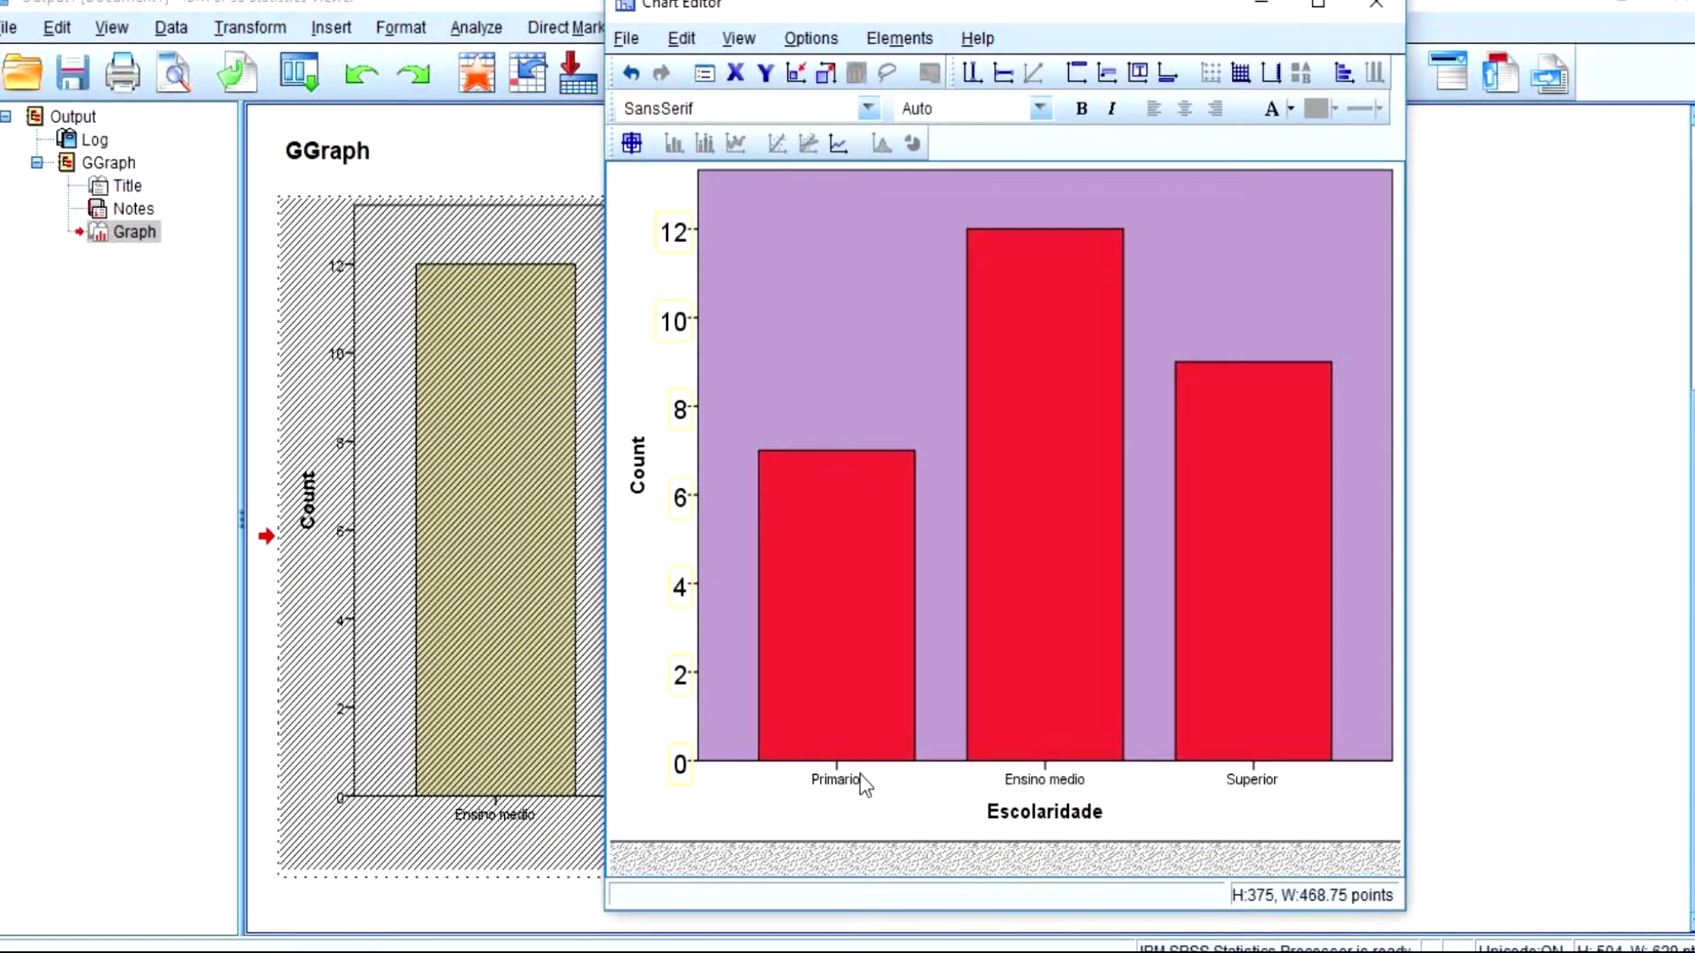
click(819, 783)
double_click(819, 781)
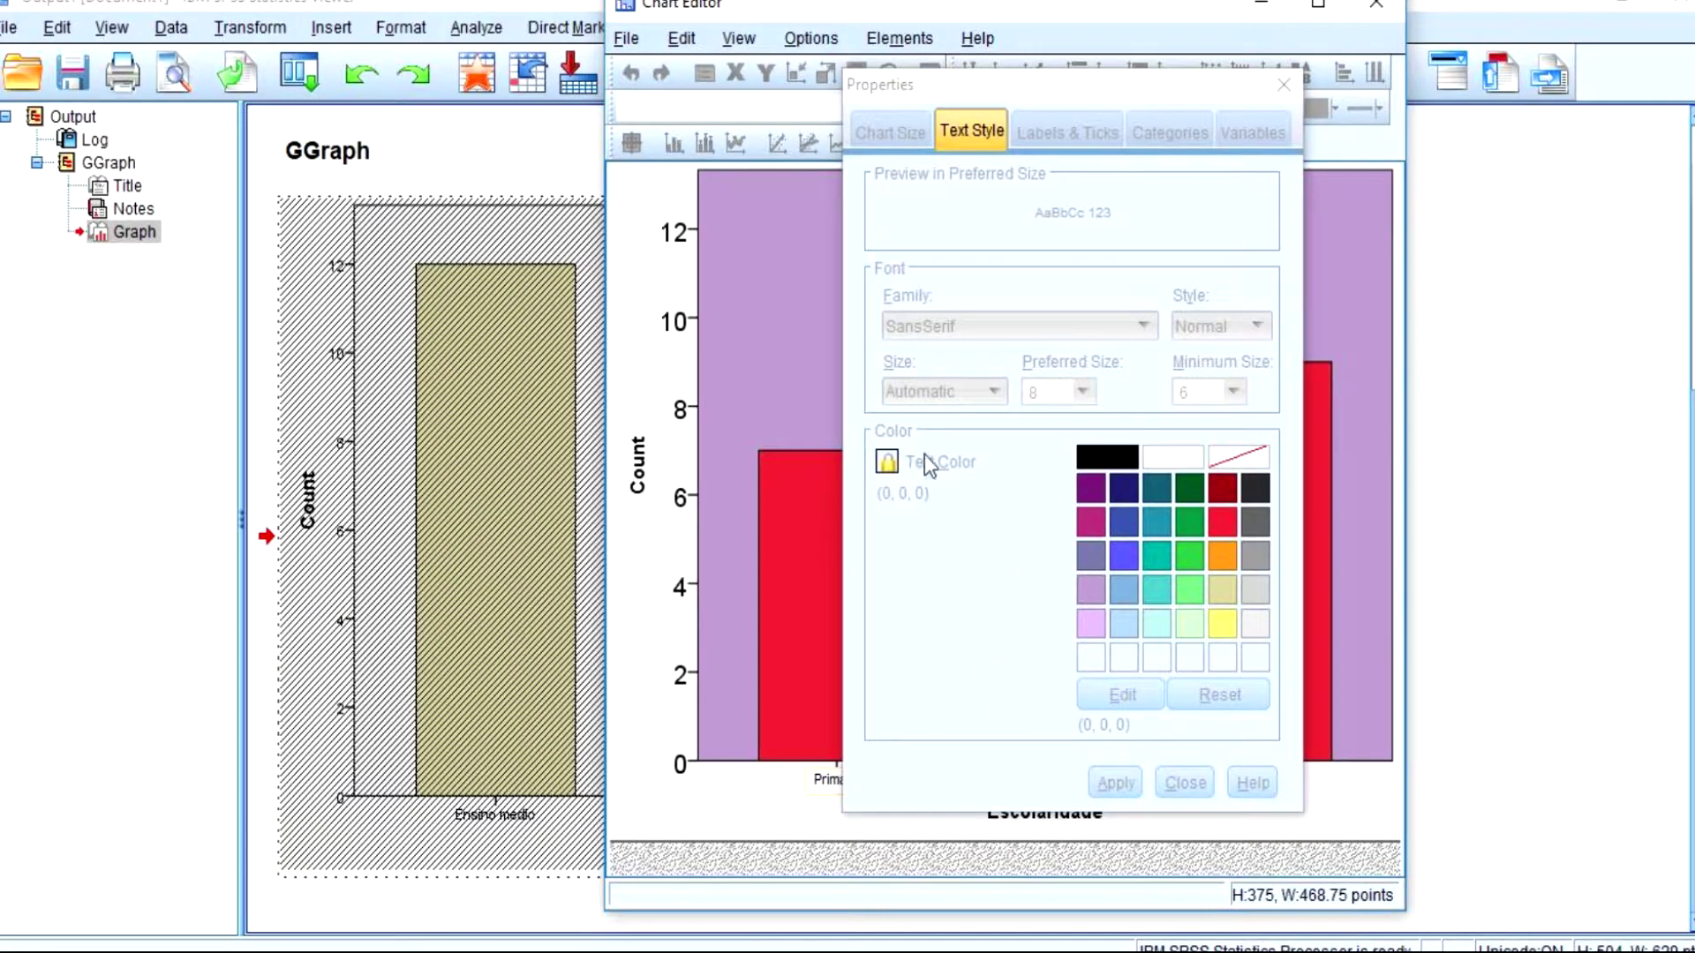
click(1284, 84)
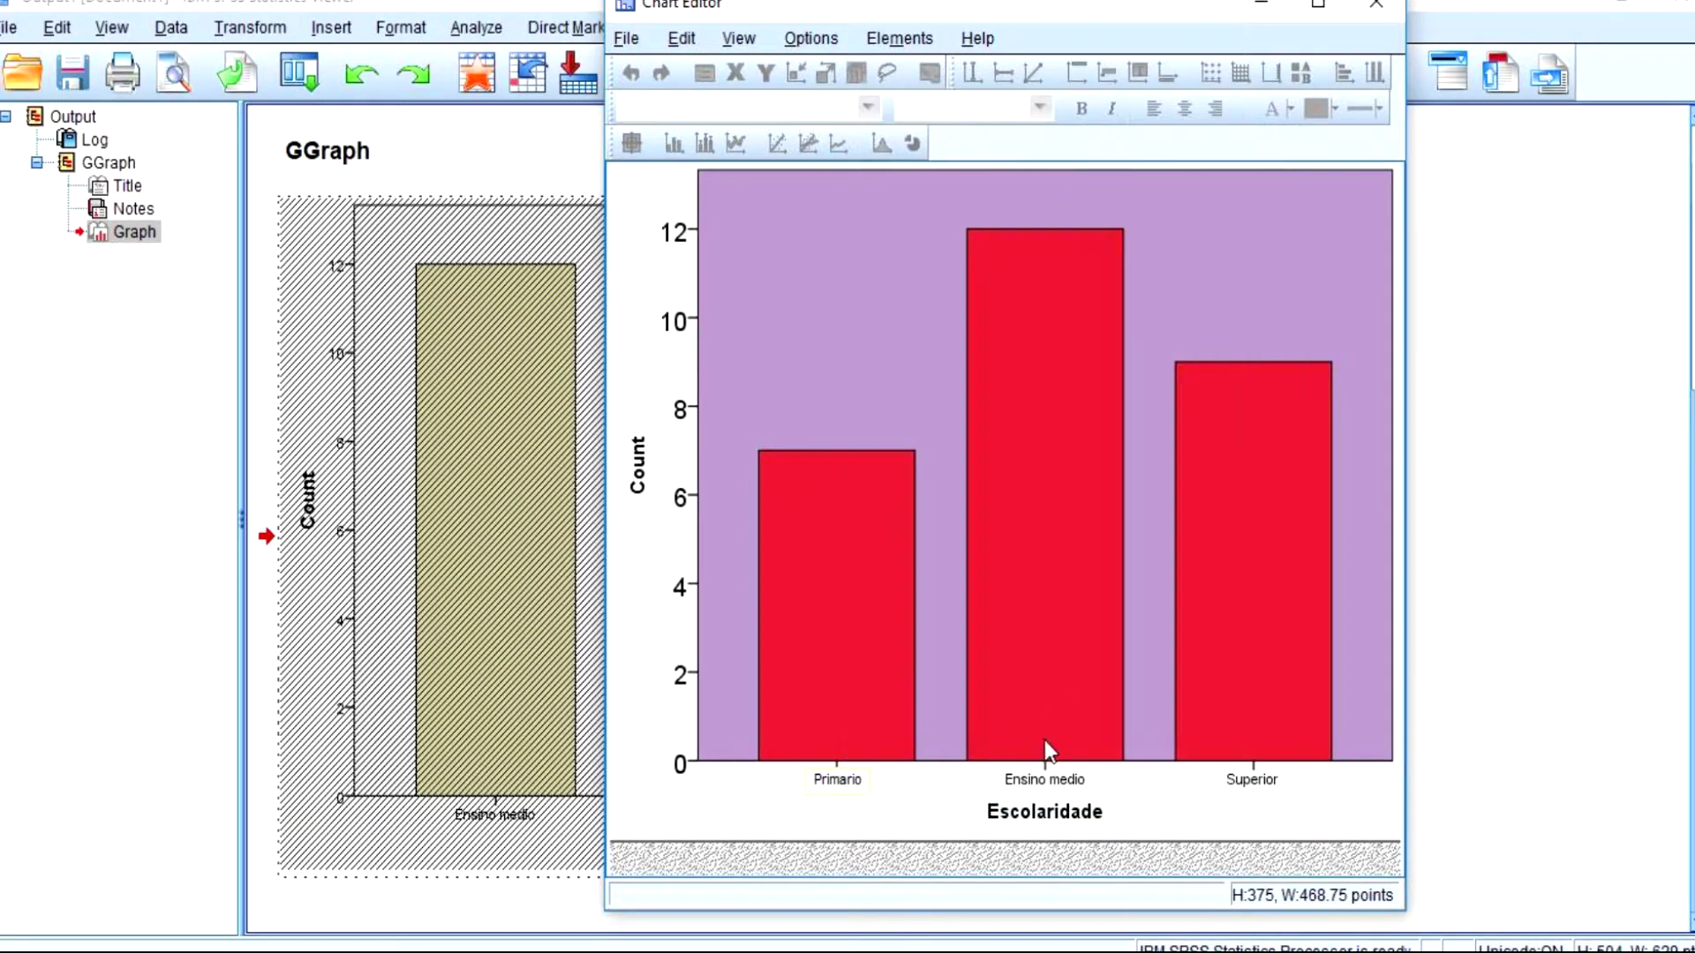
double_click(1075, 788)
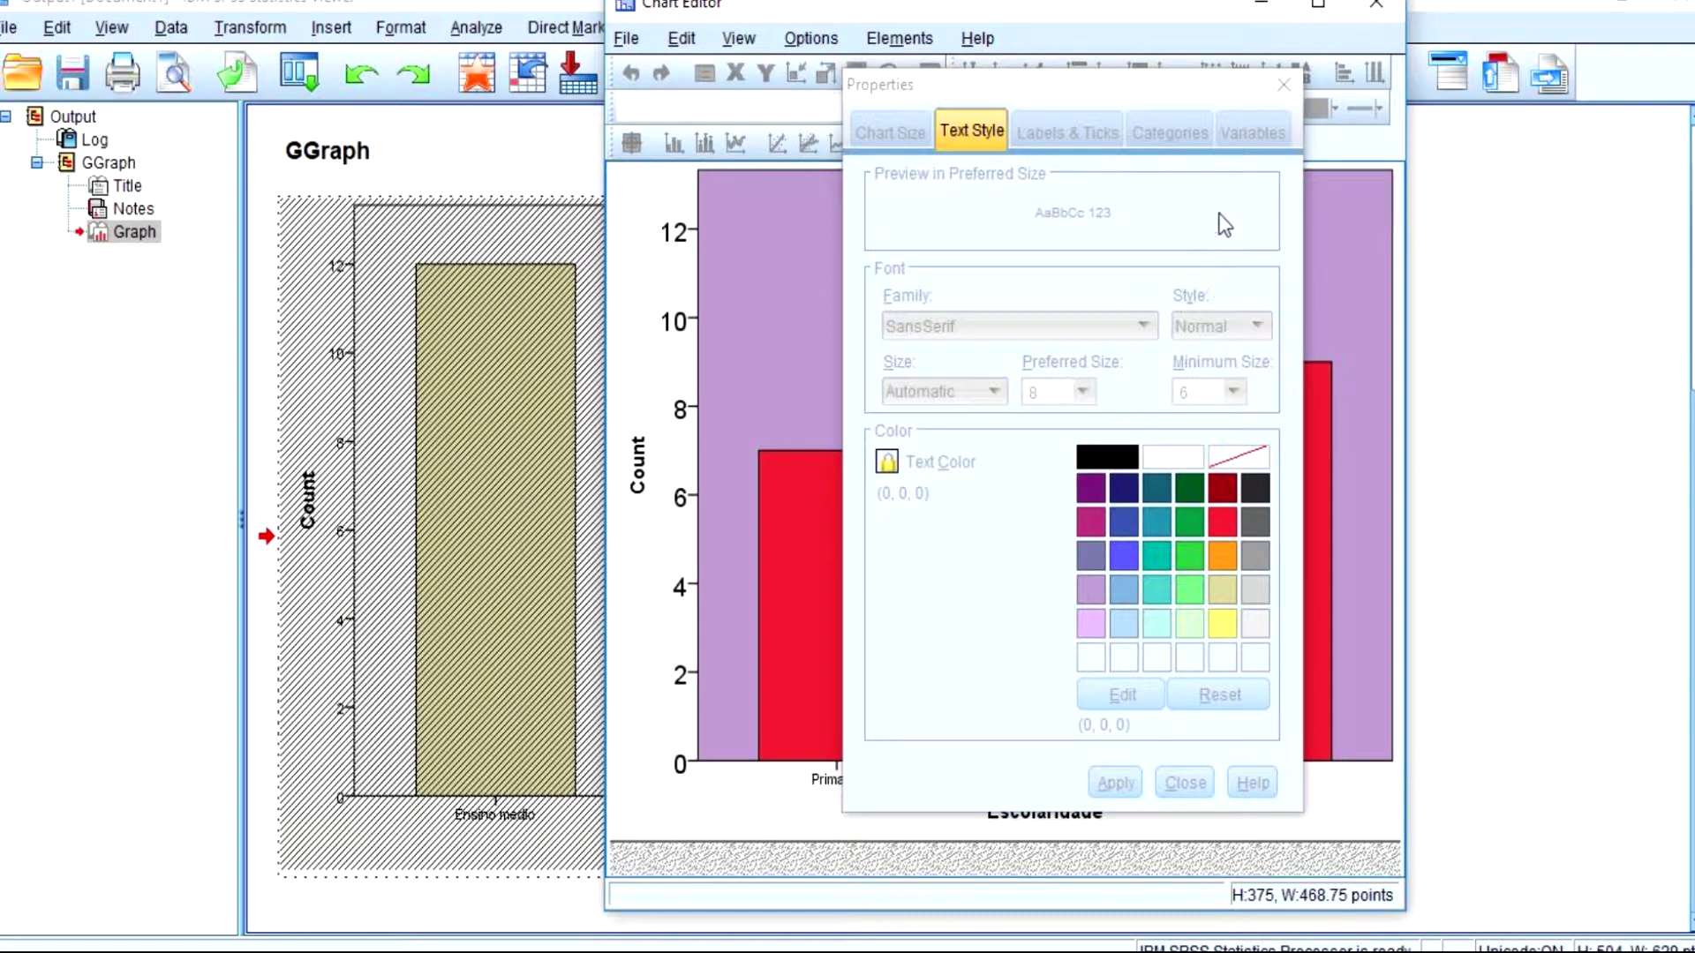
click(1284, 85)
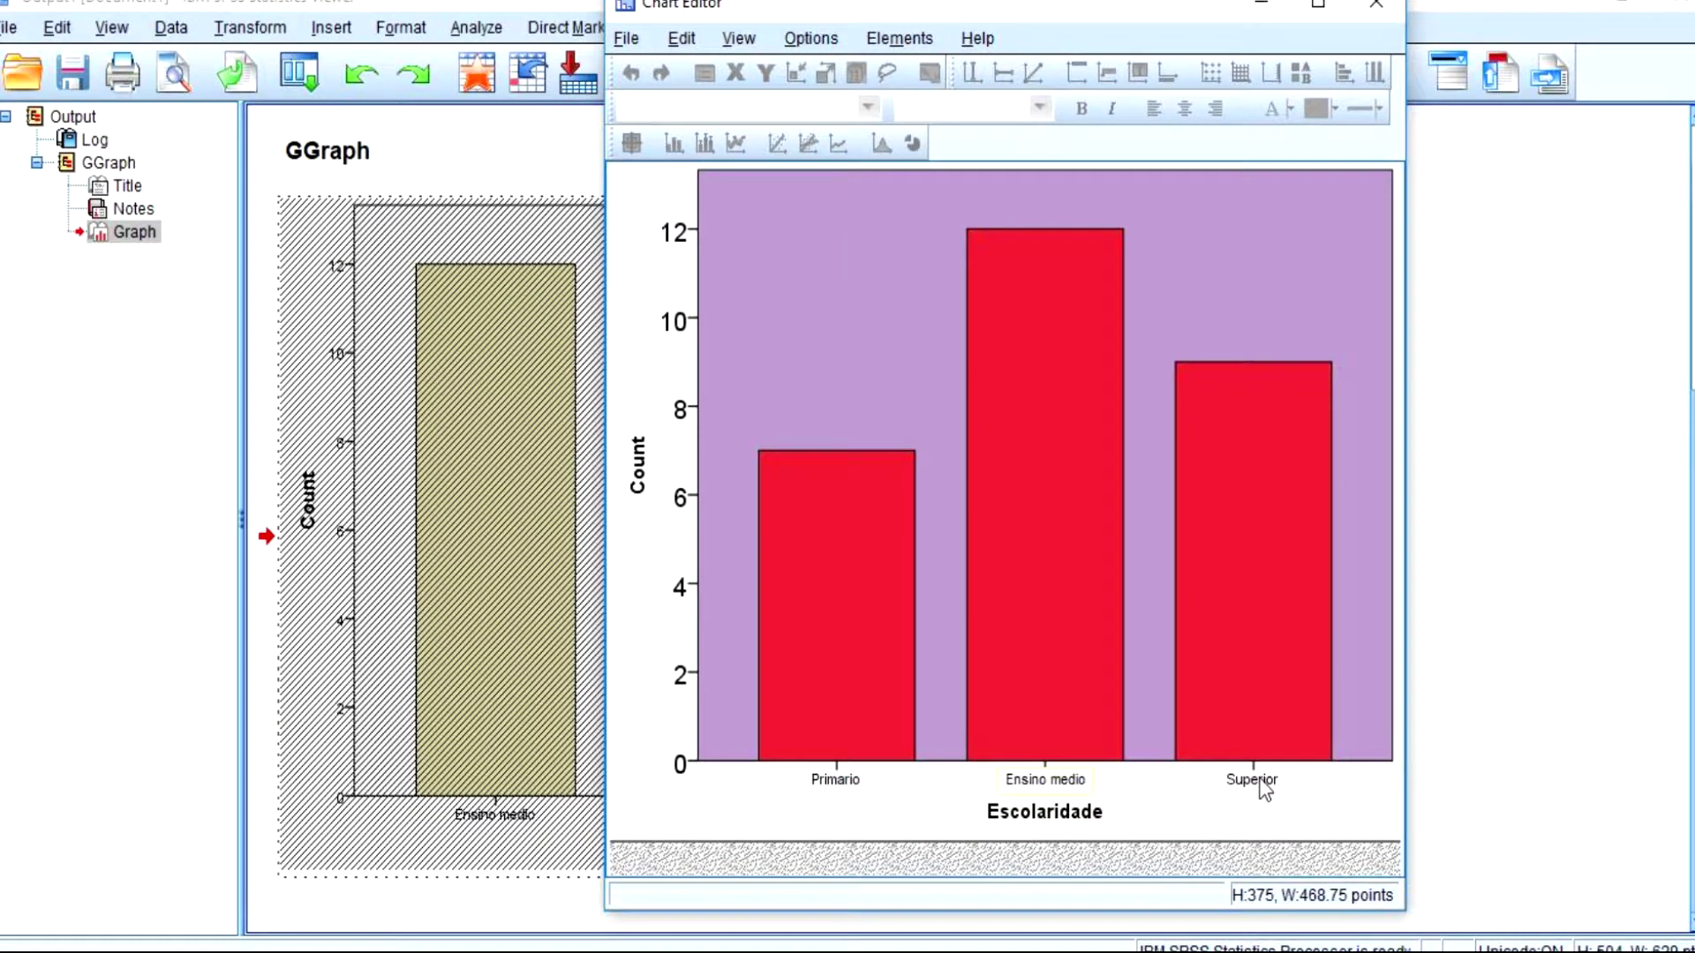
right_click(1260, 785)
click(1217, 756)
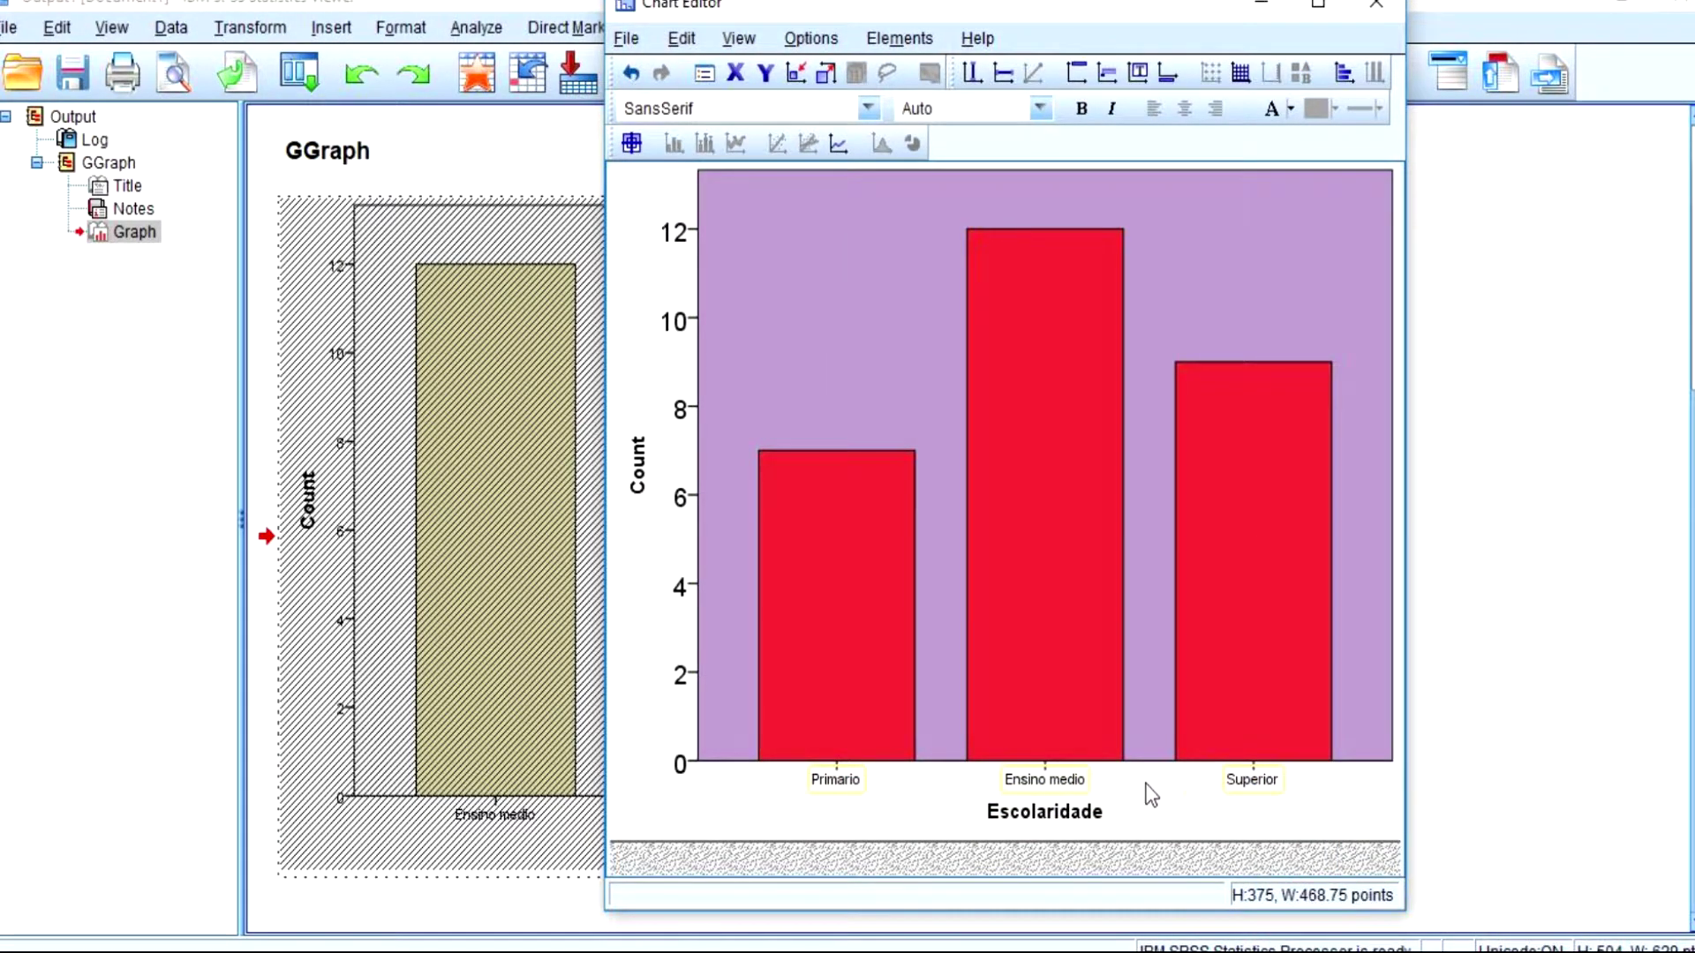
- Enlarge the preferred text size of the Escolaridade axis title and apply it
double_click(1024, 793)
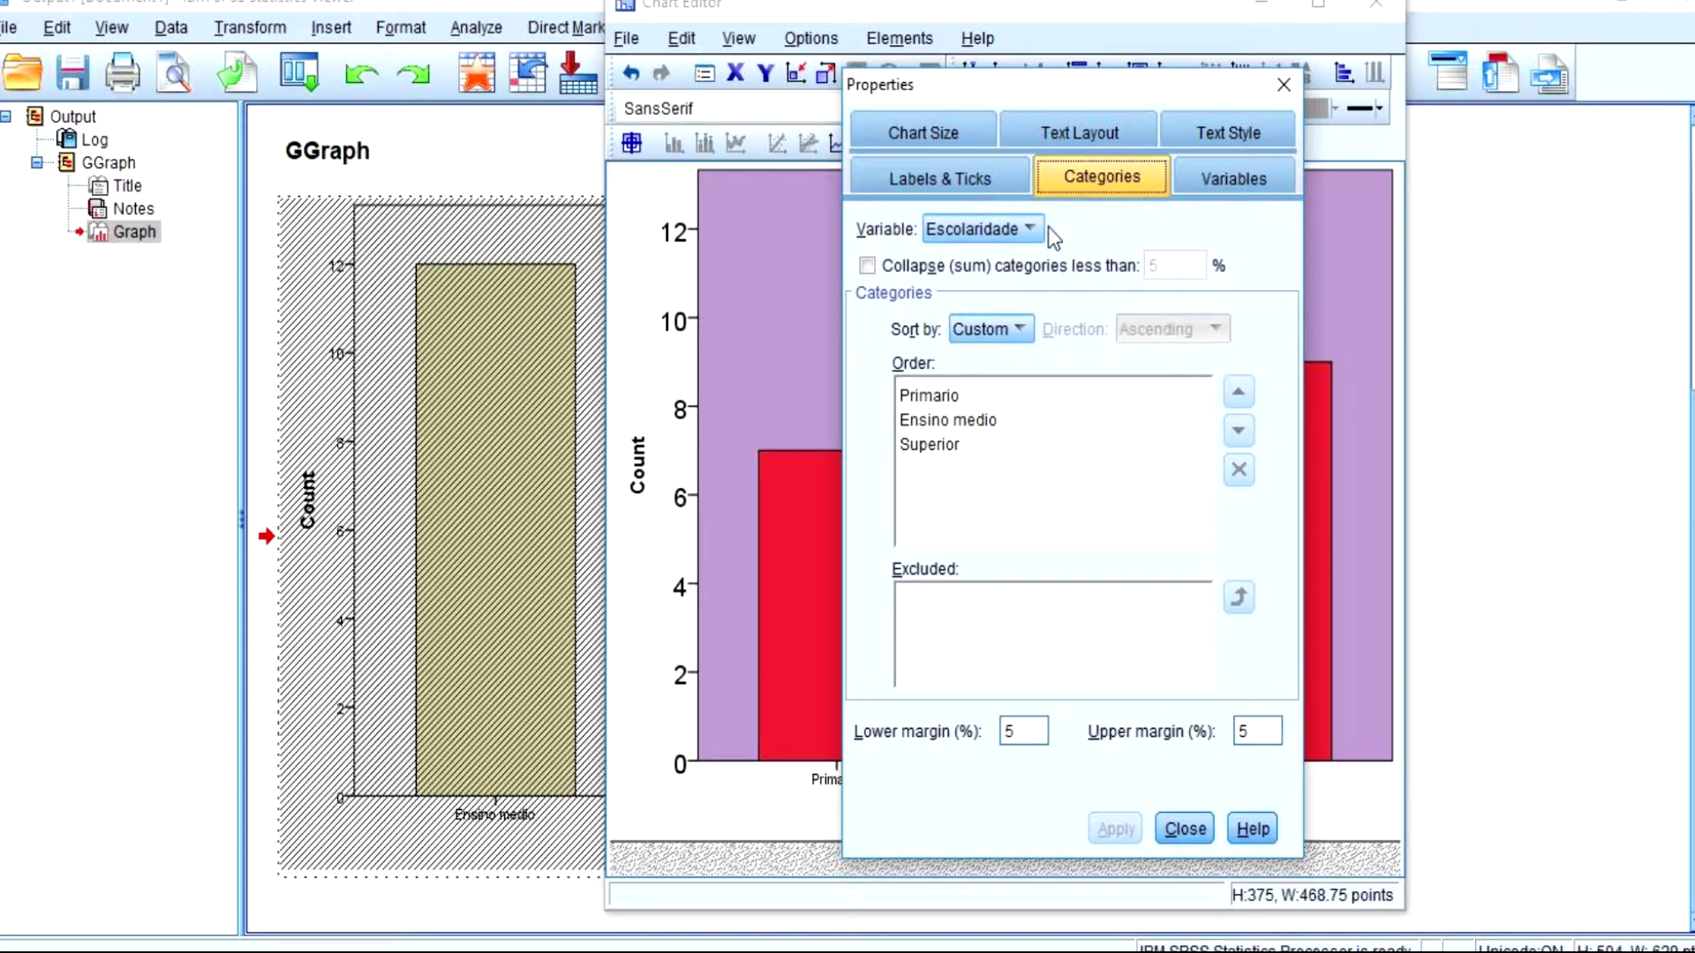
click(981, 181)
click(1089, 181)
click(1114, 134)
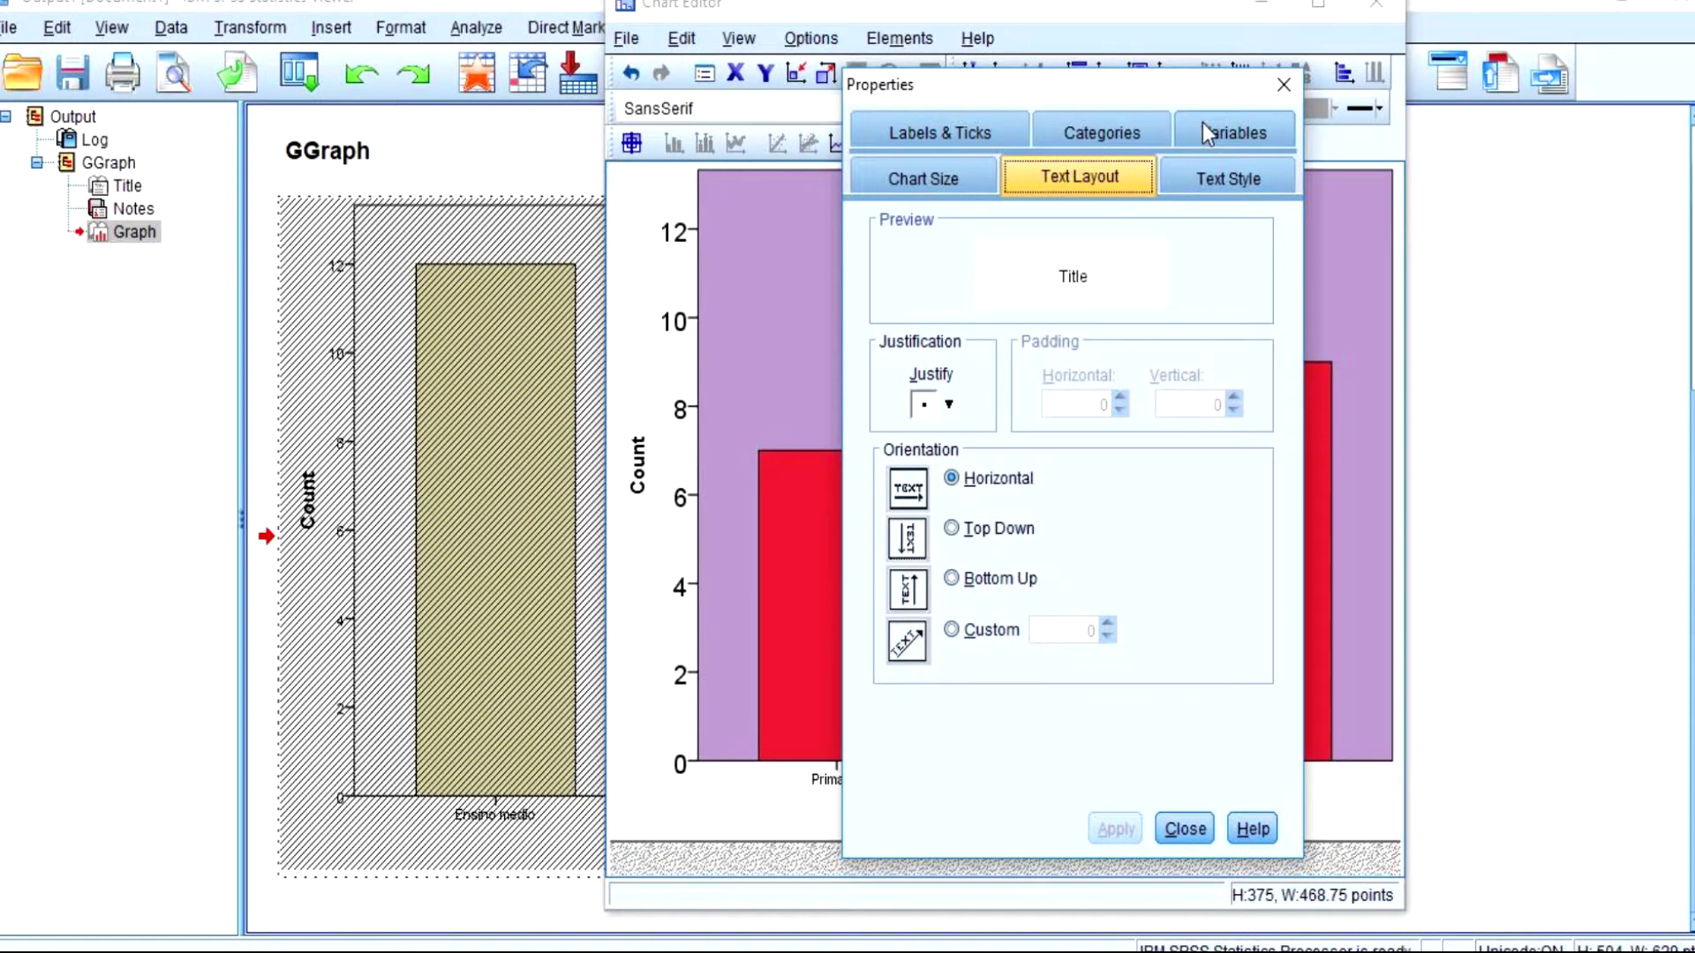
click(1210, 134)
click(1213, 137)
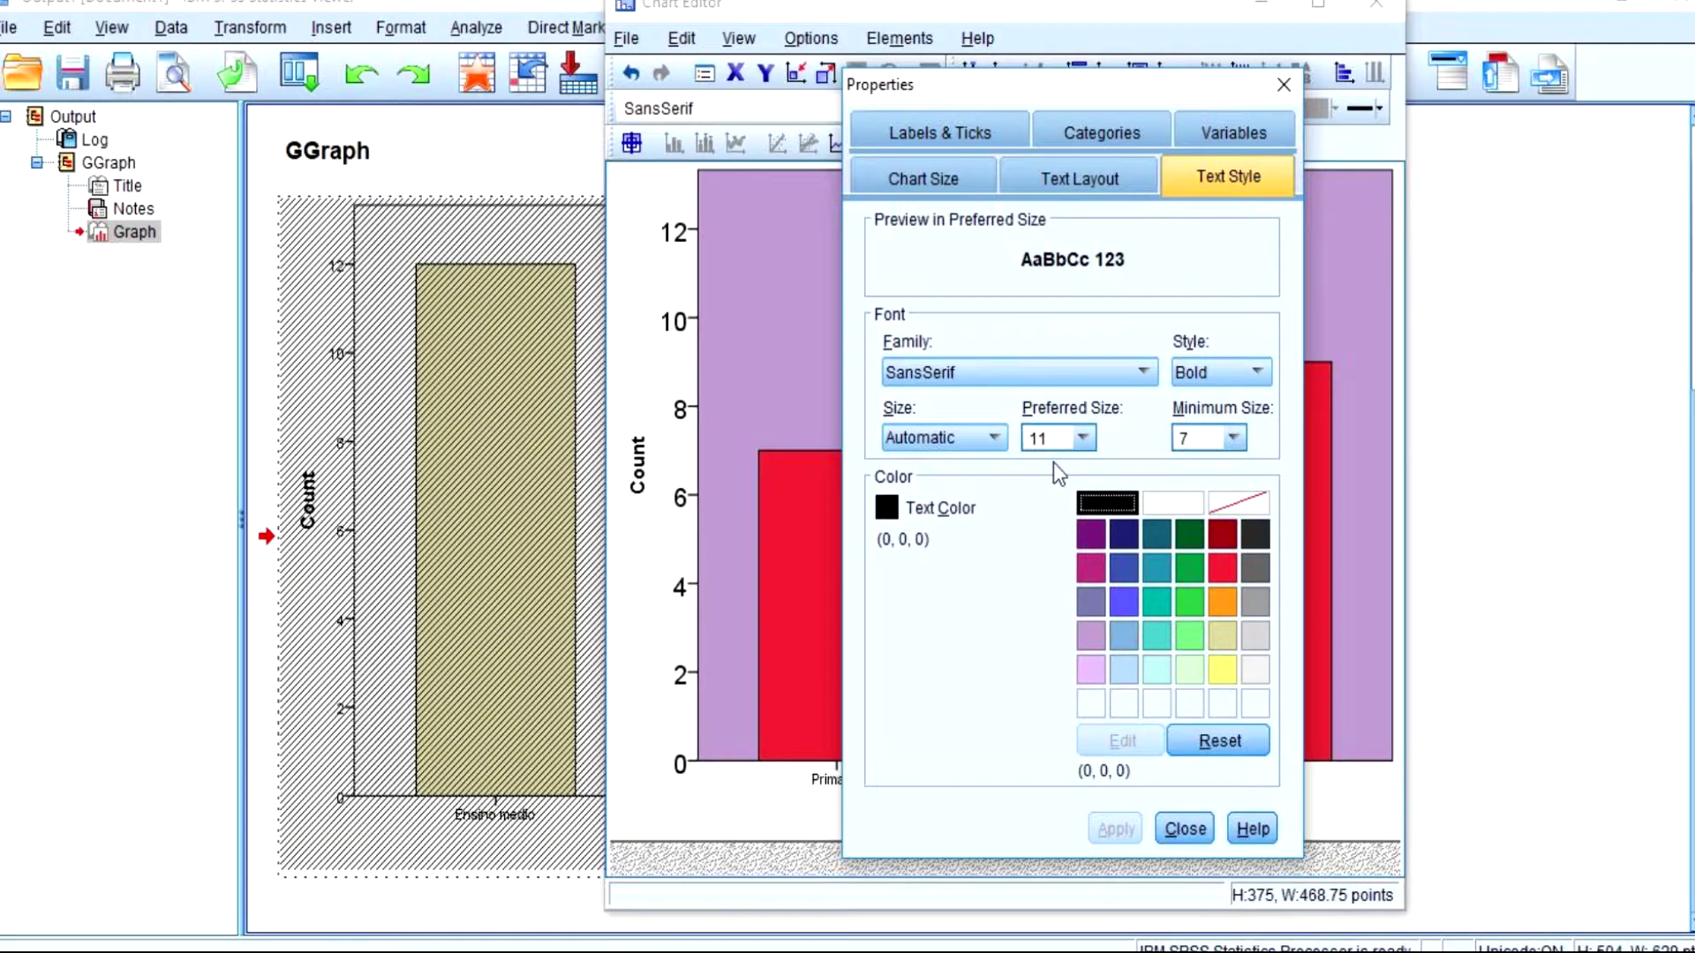
click(1082, 438)
click(1047, 593)
click(1105, 828)
- Set the preferred text size of the category labels Primario, Ensino medio and Superior to 11 and apply it
drag(1042, 99, 1267, 98)
click(1000, 777)
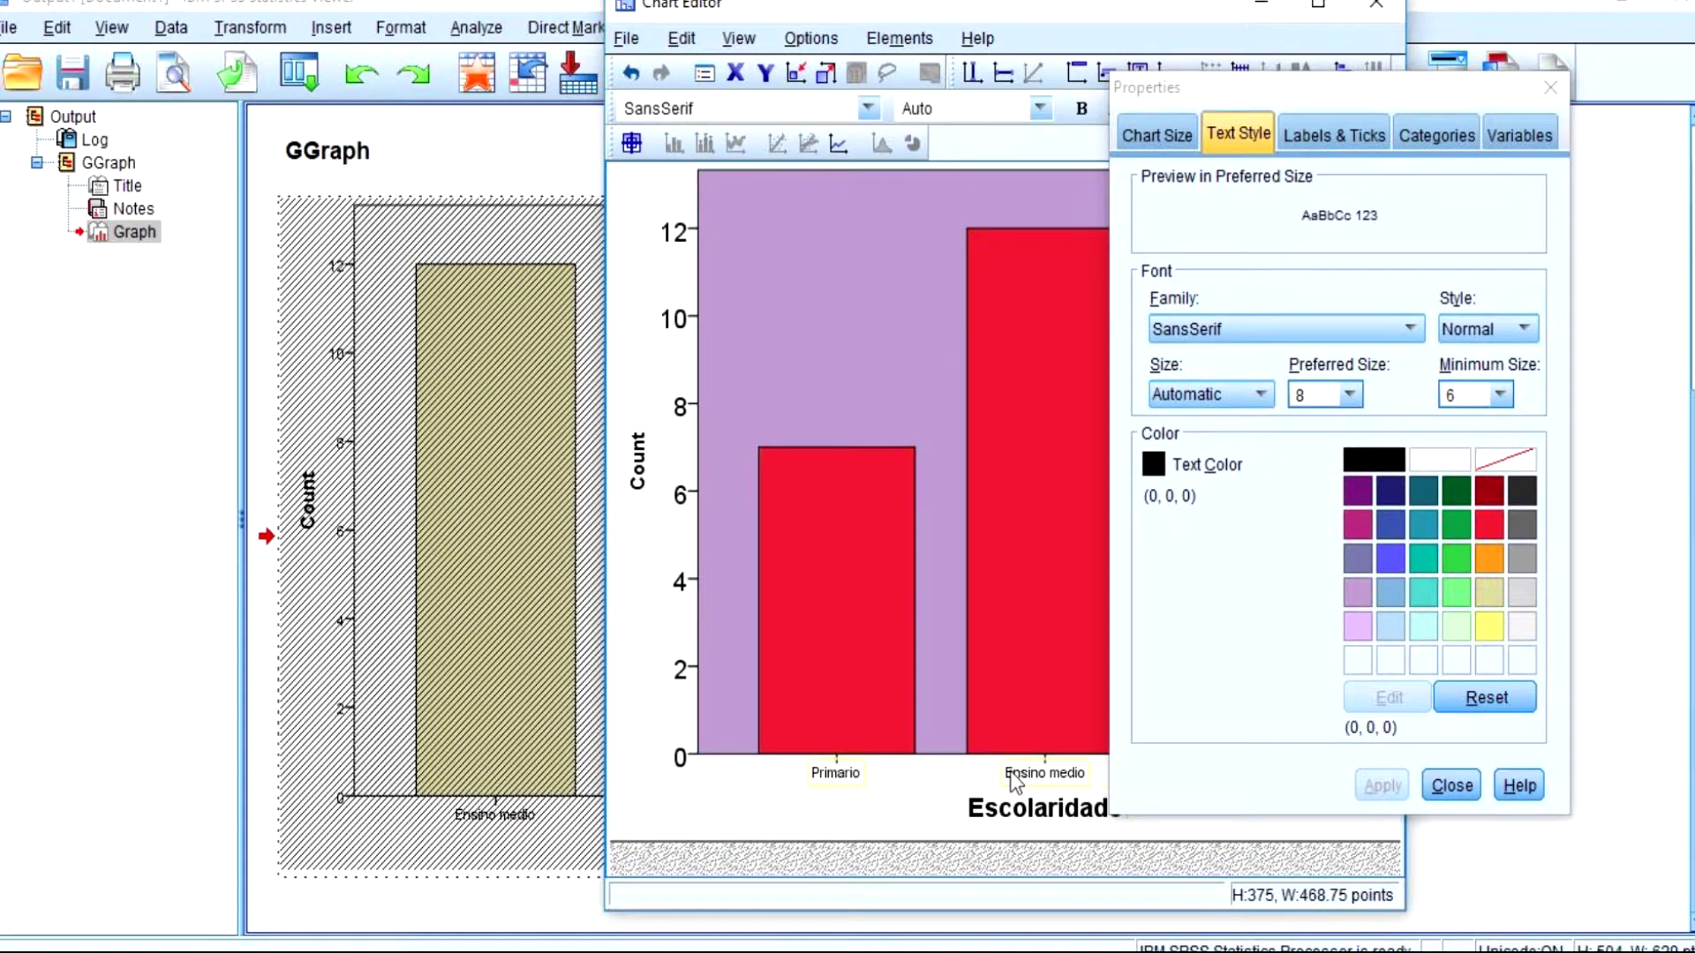
click(818, 777)
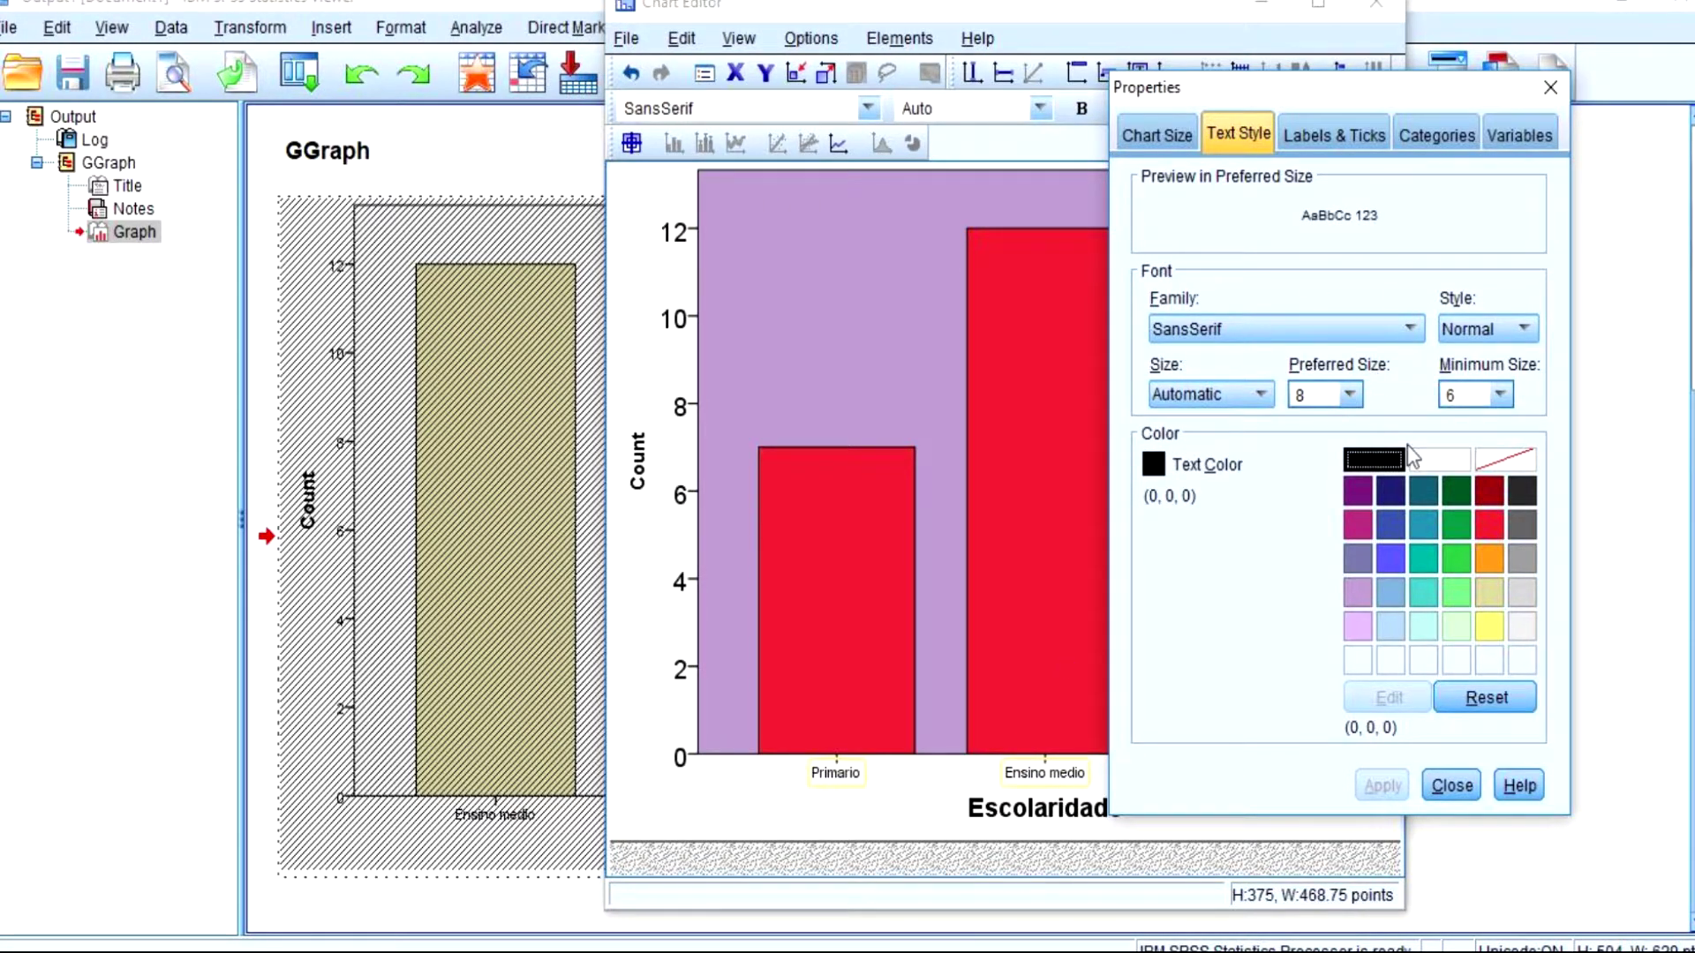
click(1347, 390)
click(1320, 496)
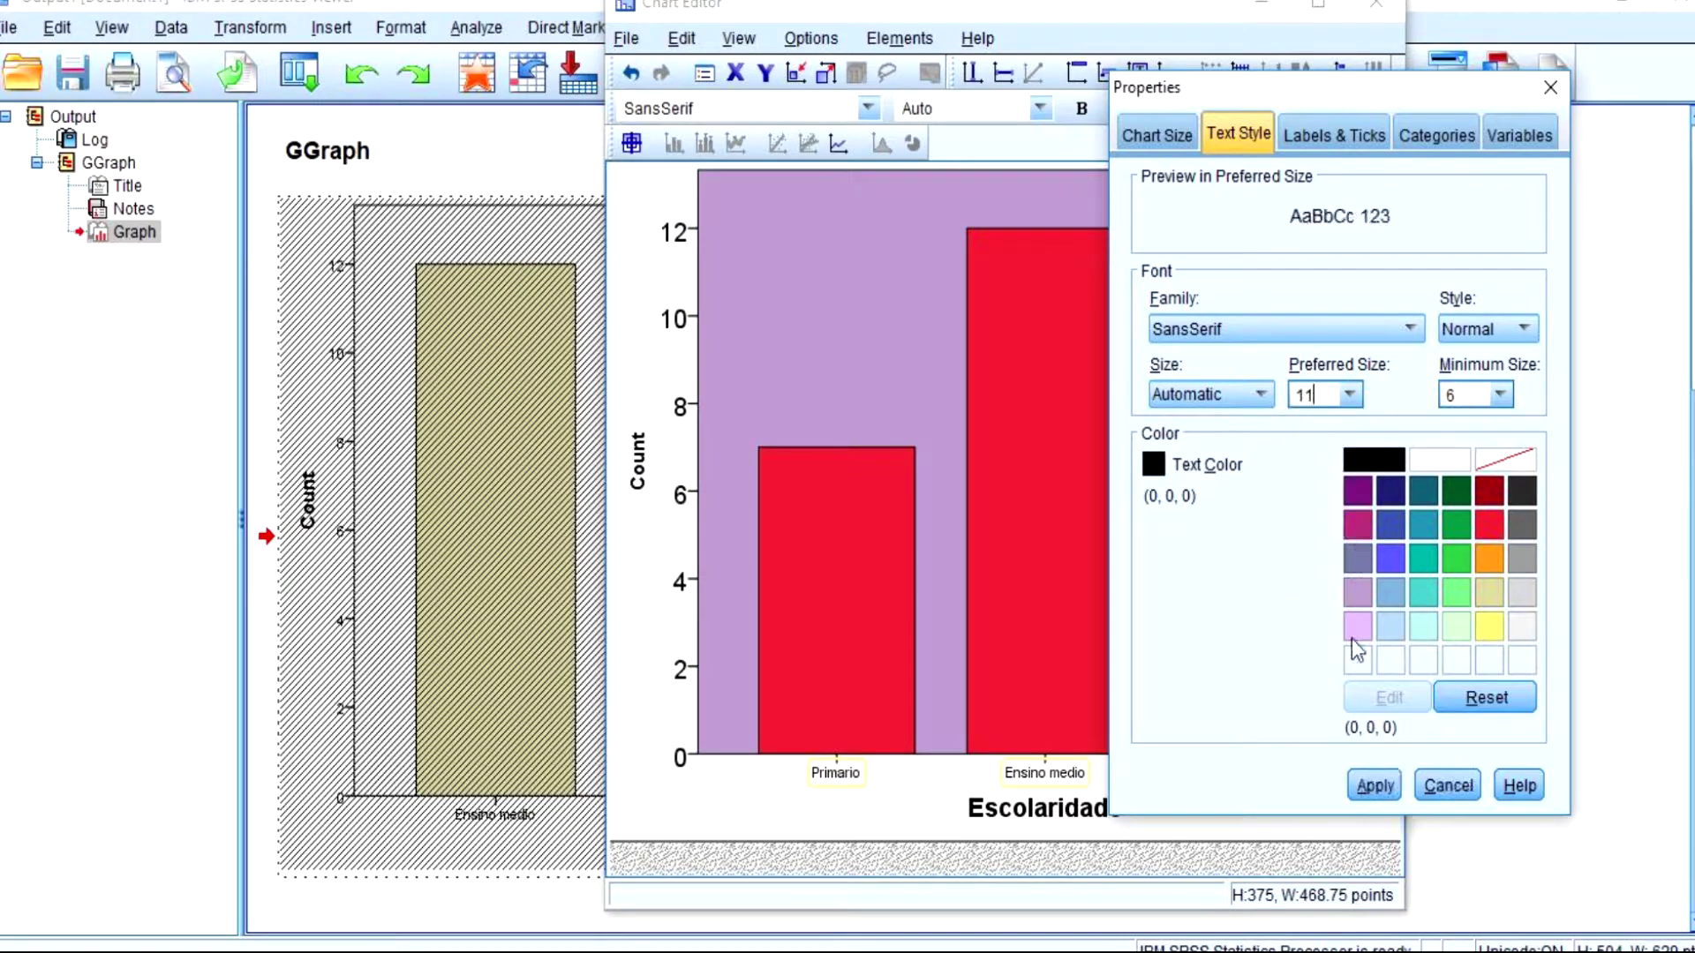
click(1399, 784)
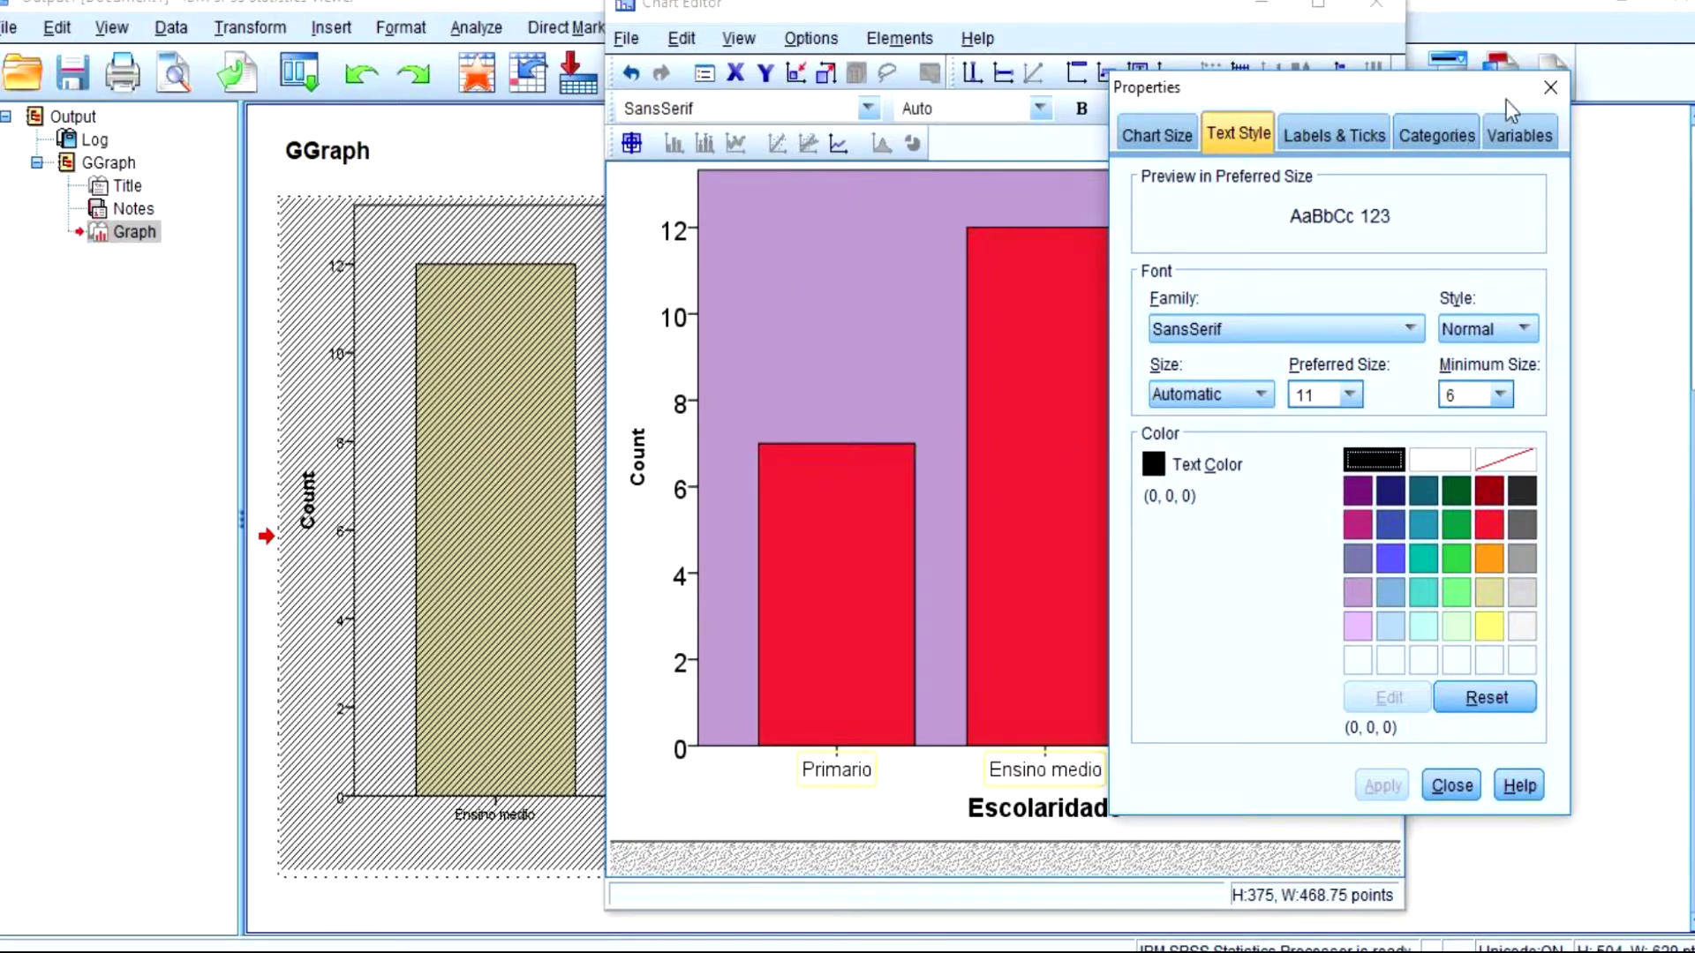
click(1551, 88)
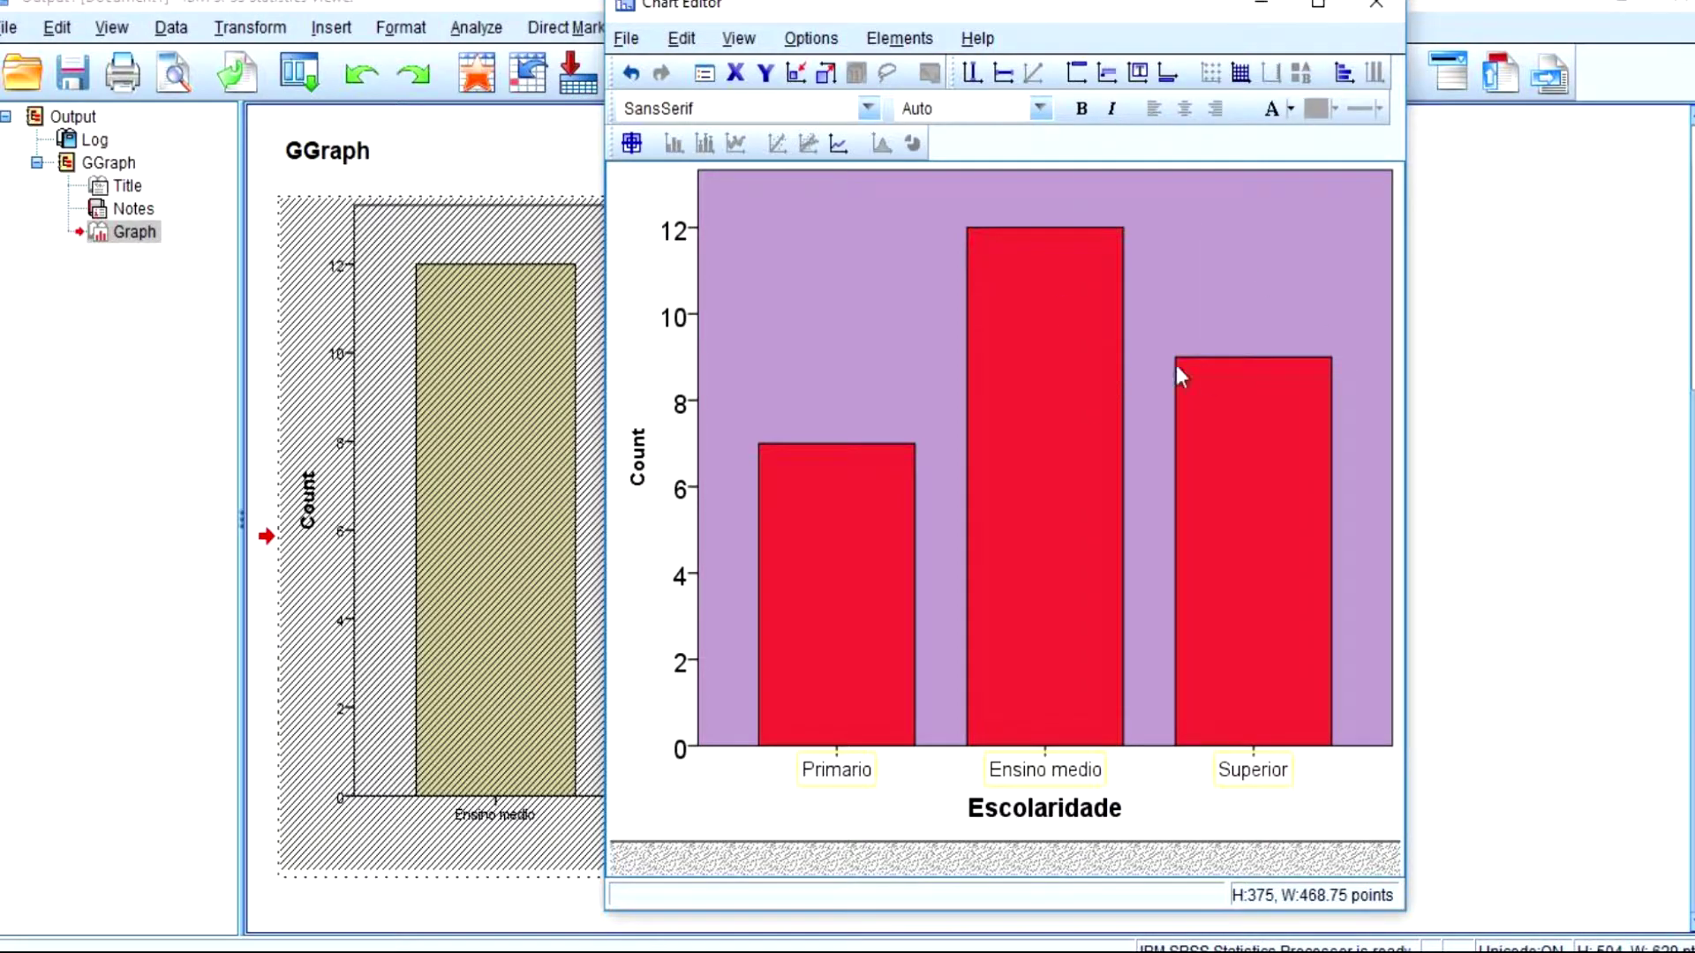
- Add a straight interpolation line across the bars and return the edited chart to the output
click(844, 147)
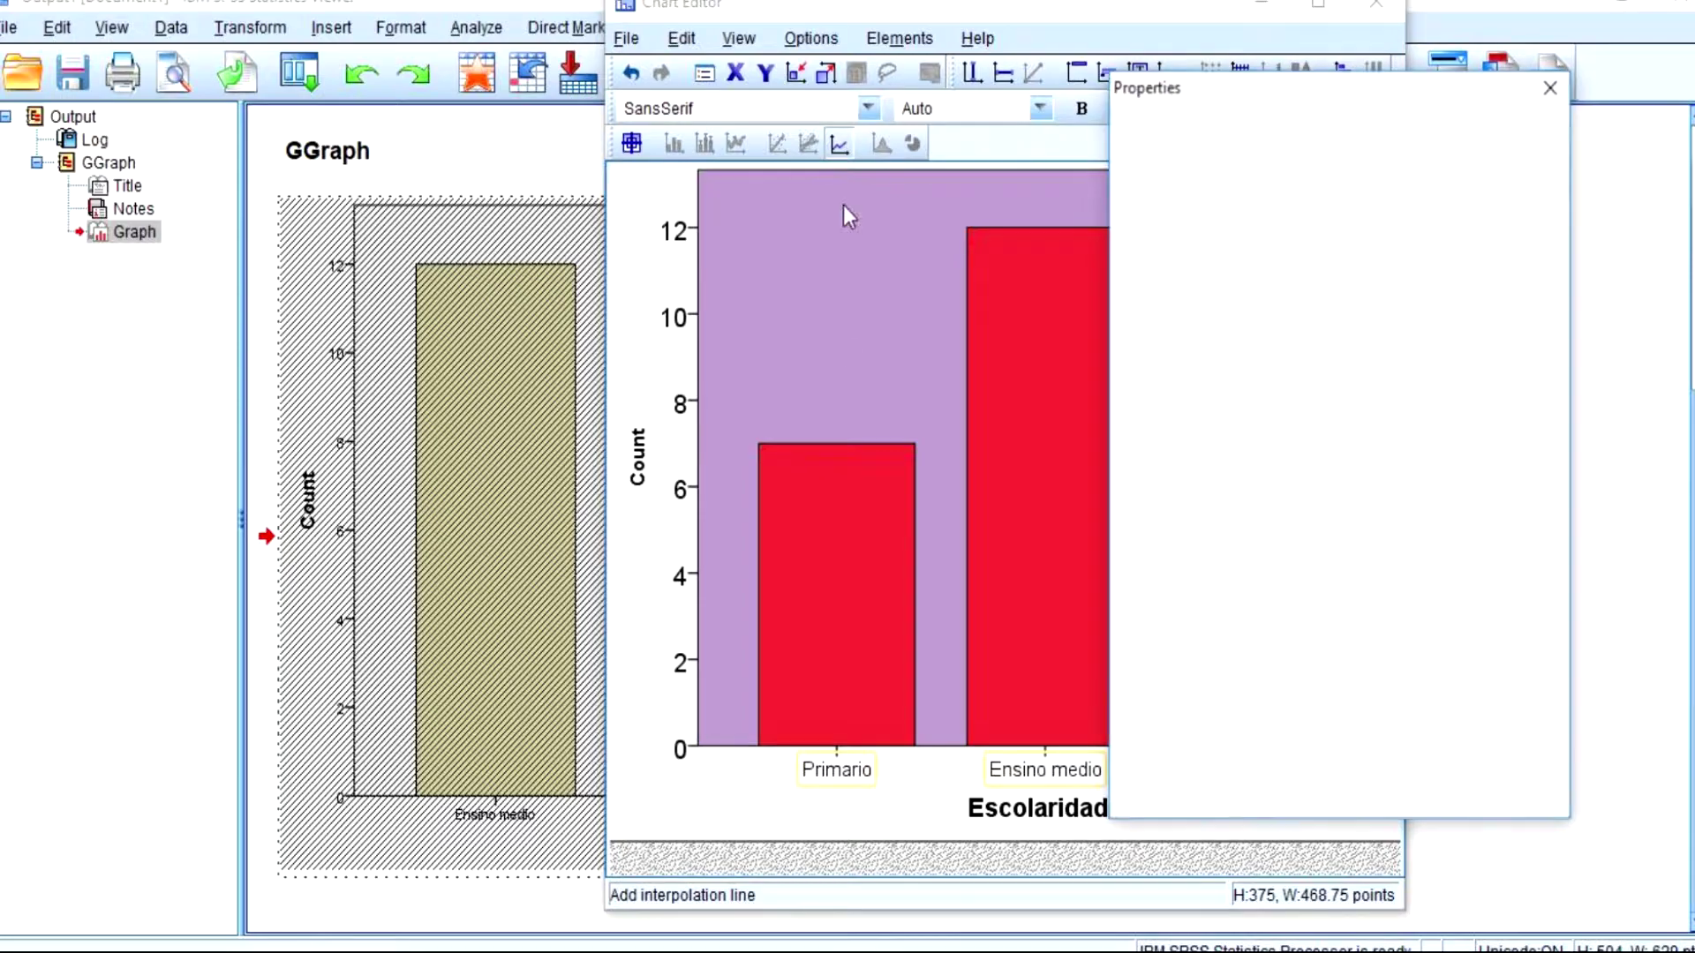
drag(1296, 101, 1218, 179)
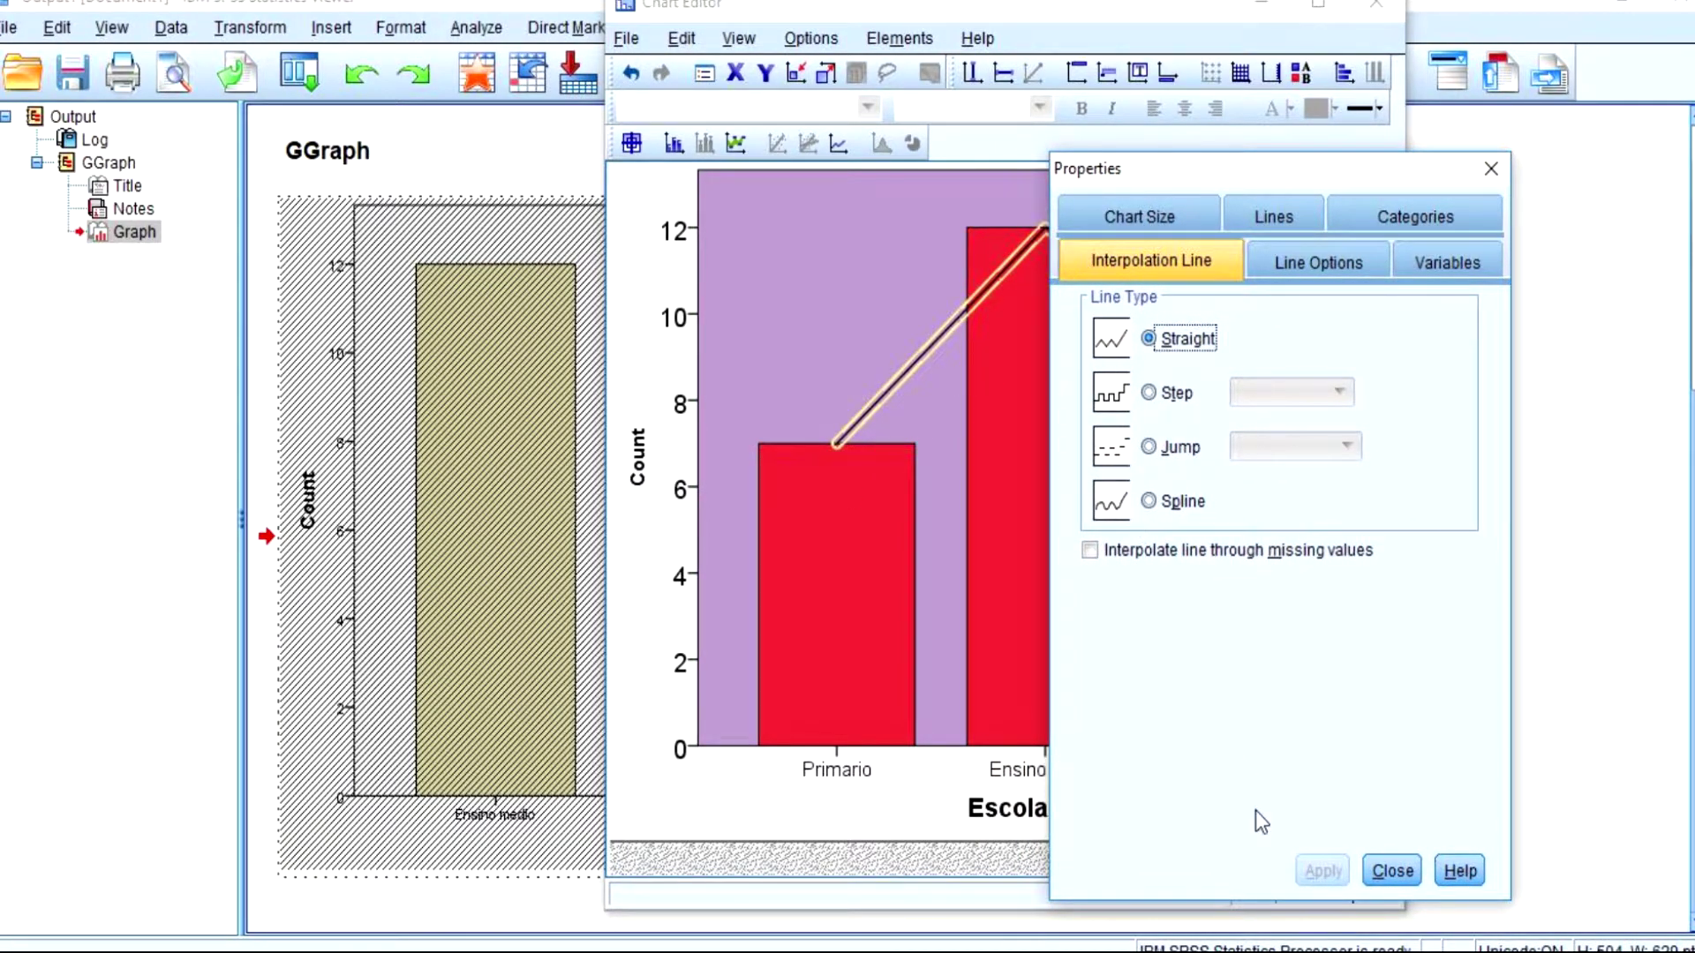
click(1379, 873)
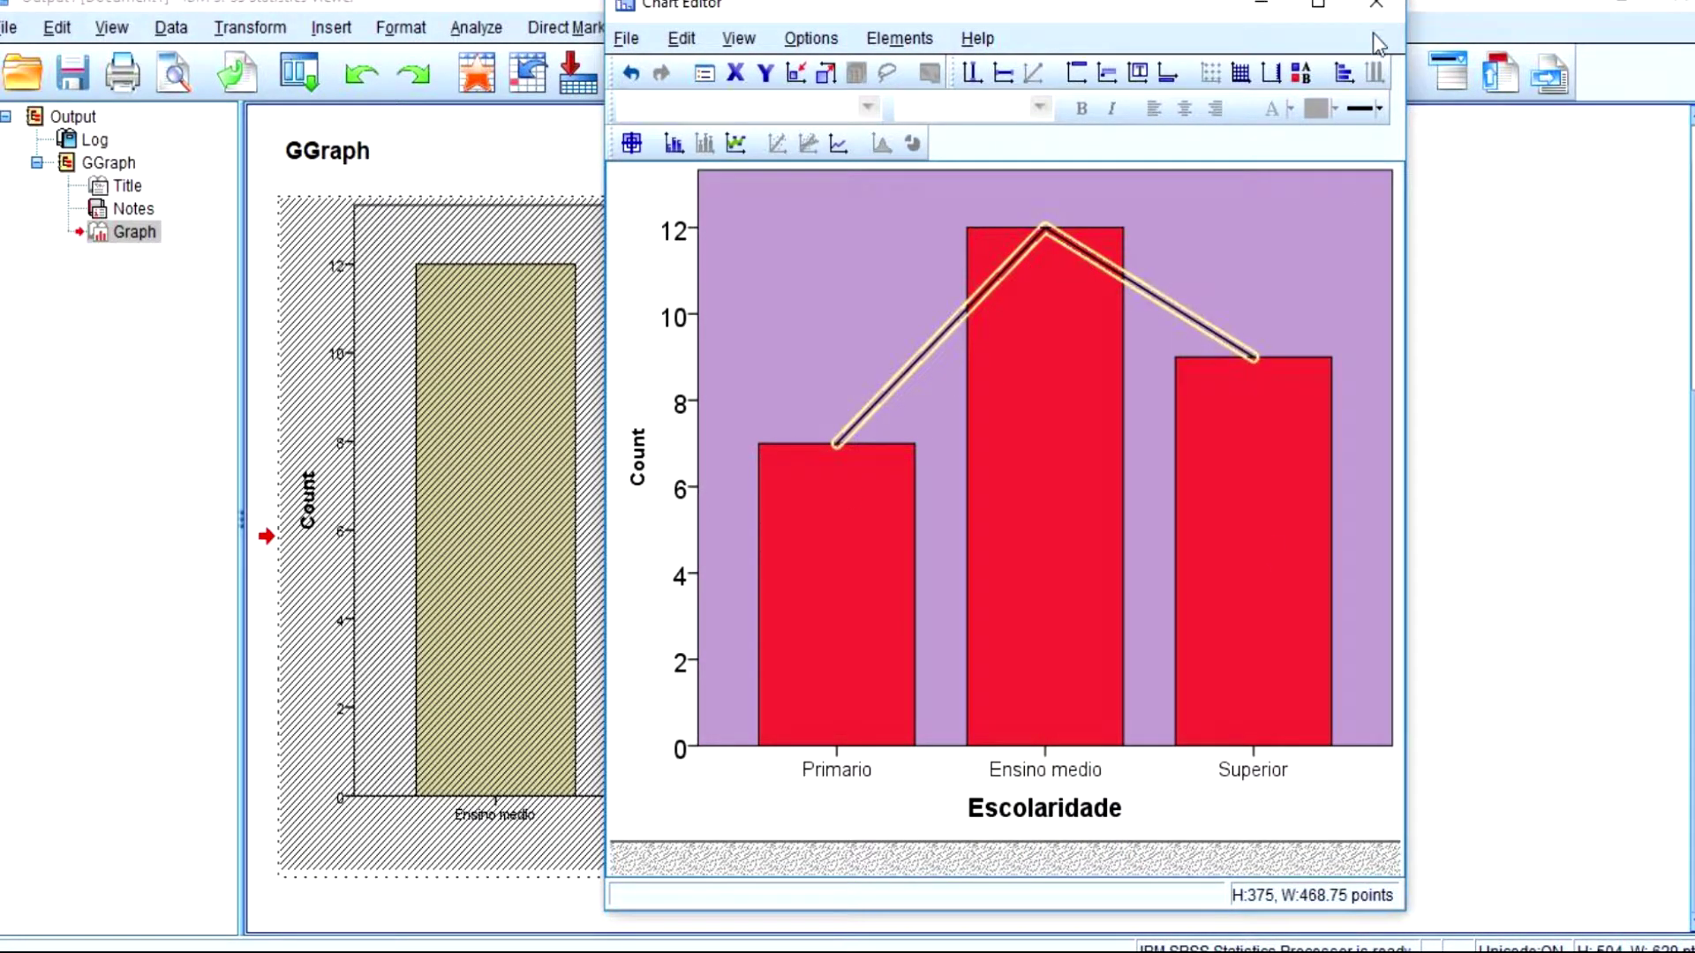
click(1377, 7)
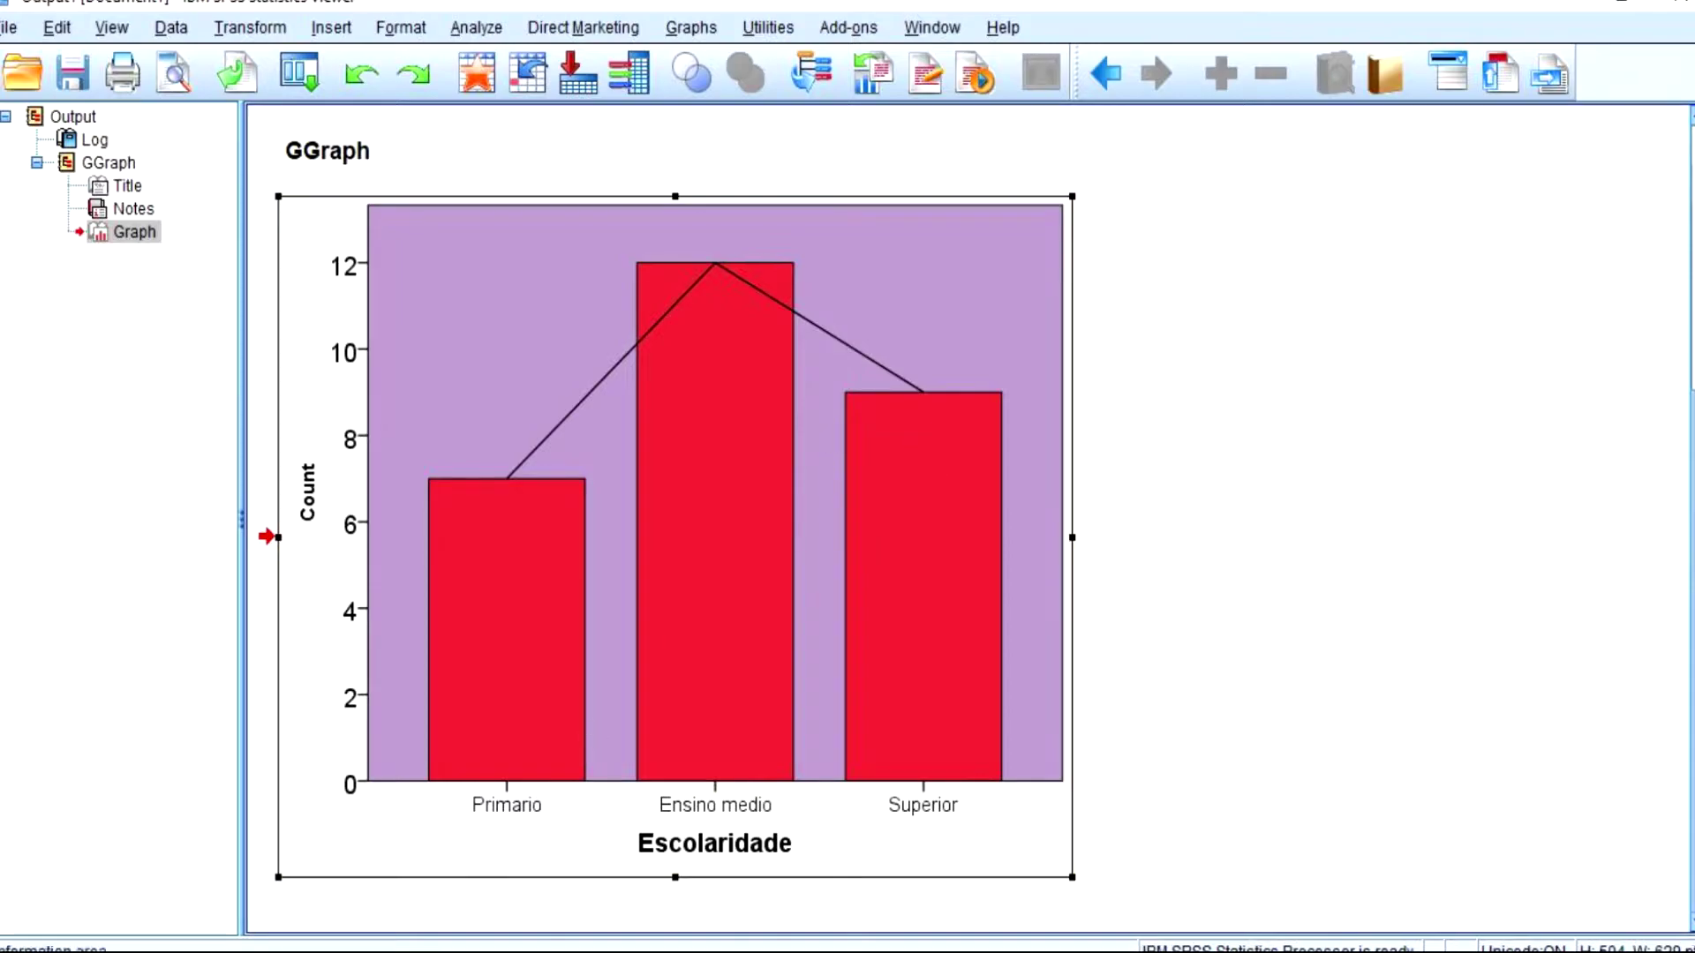
- Build a simple histogram with Dsempenho Escolar on the X axis from the dataset using the Chart Builder
mouse_move(505, 918)
click(580, 868)
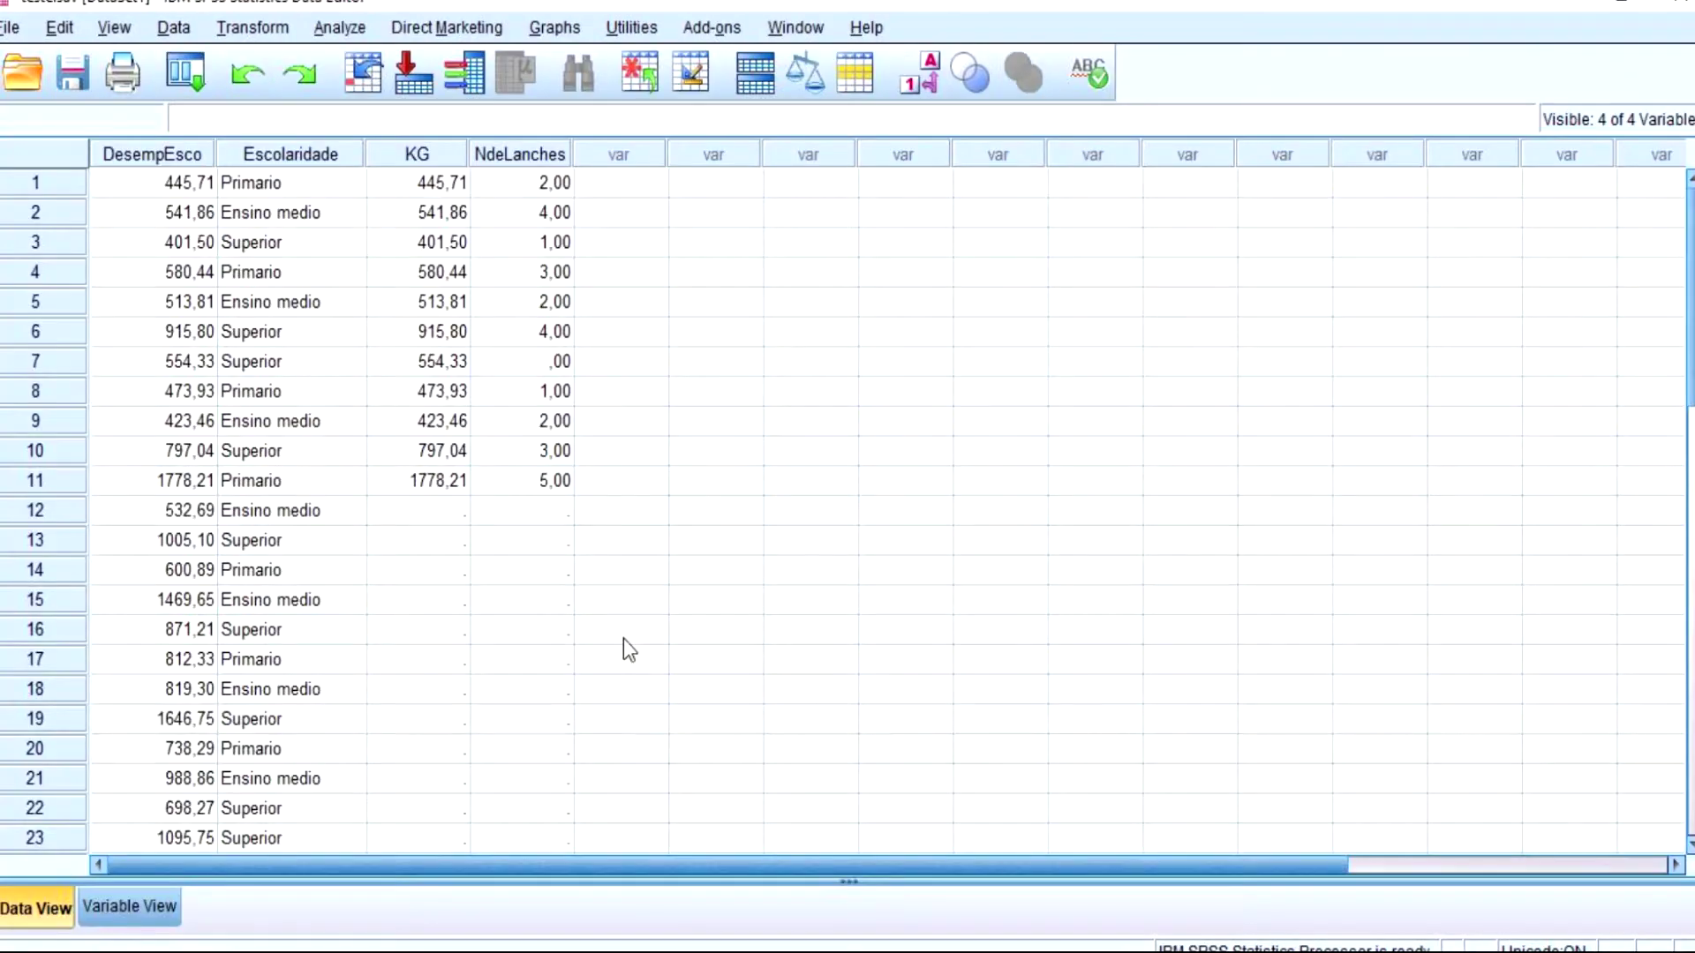
click(548, 35)
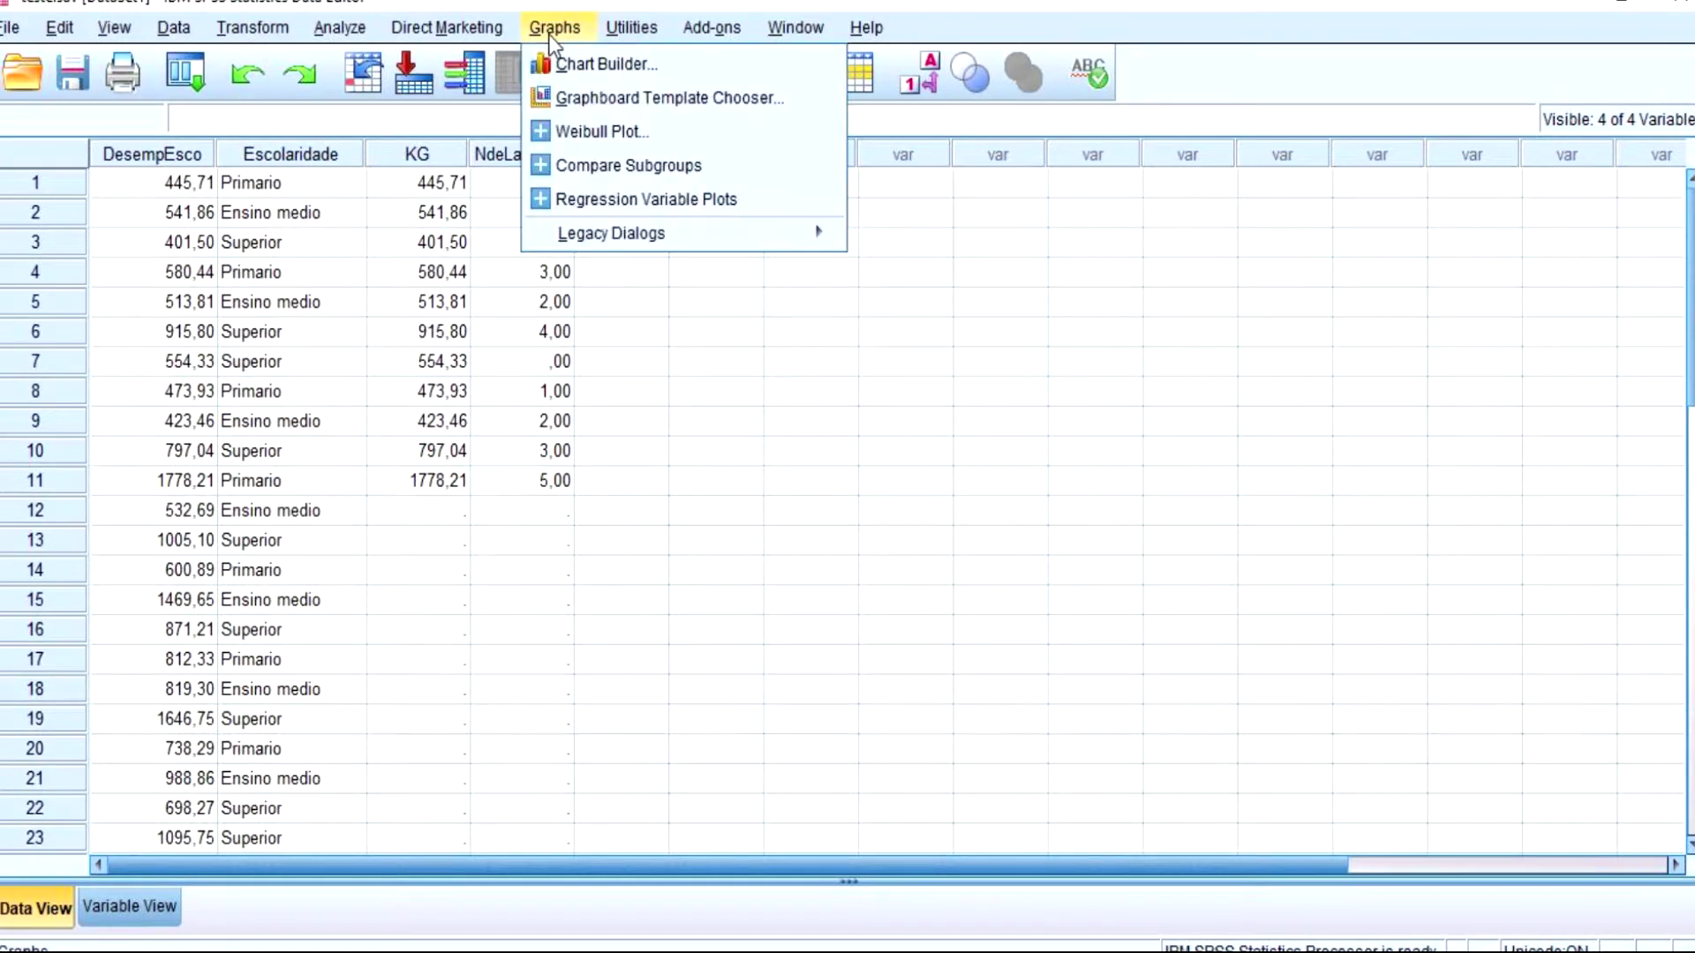
click(606, 67)
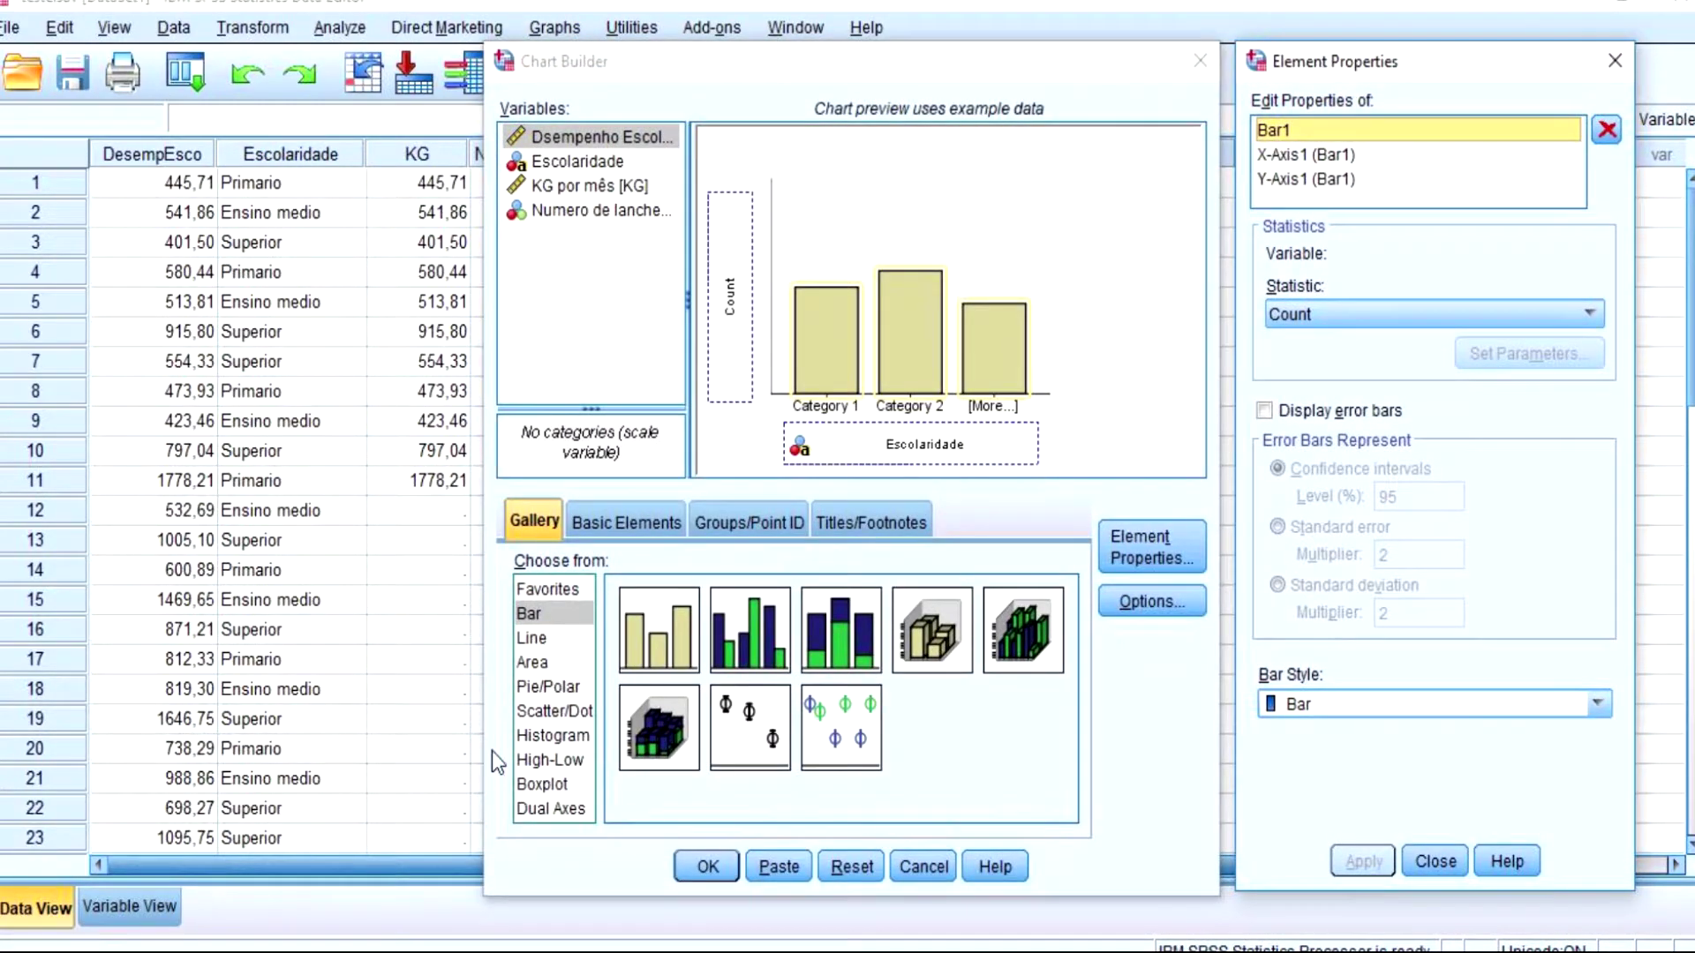
click(553, 742)
drag(652, 676, 647, 664)
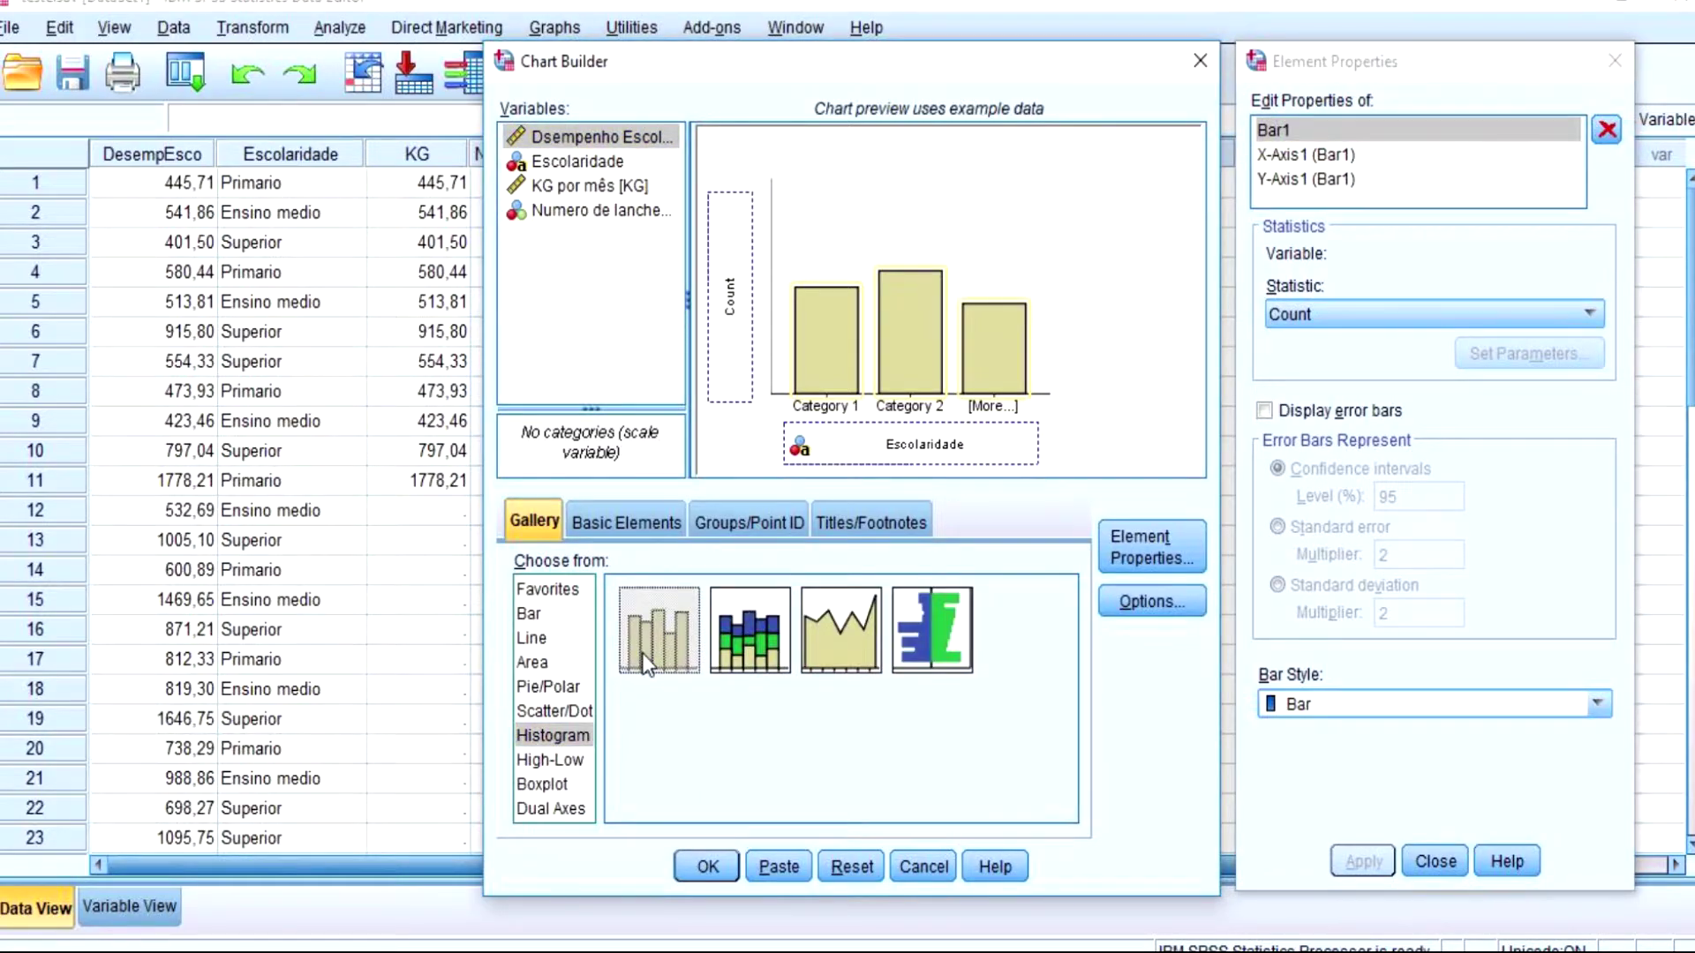
double_click(658, 628)
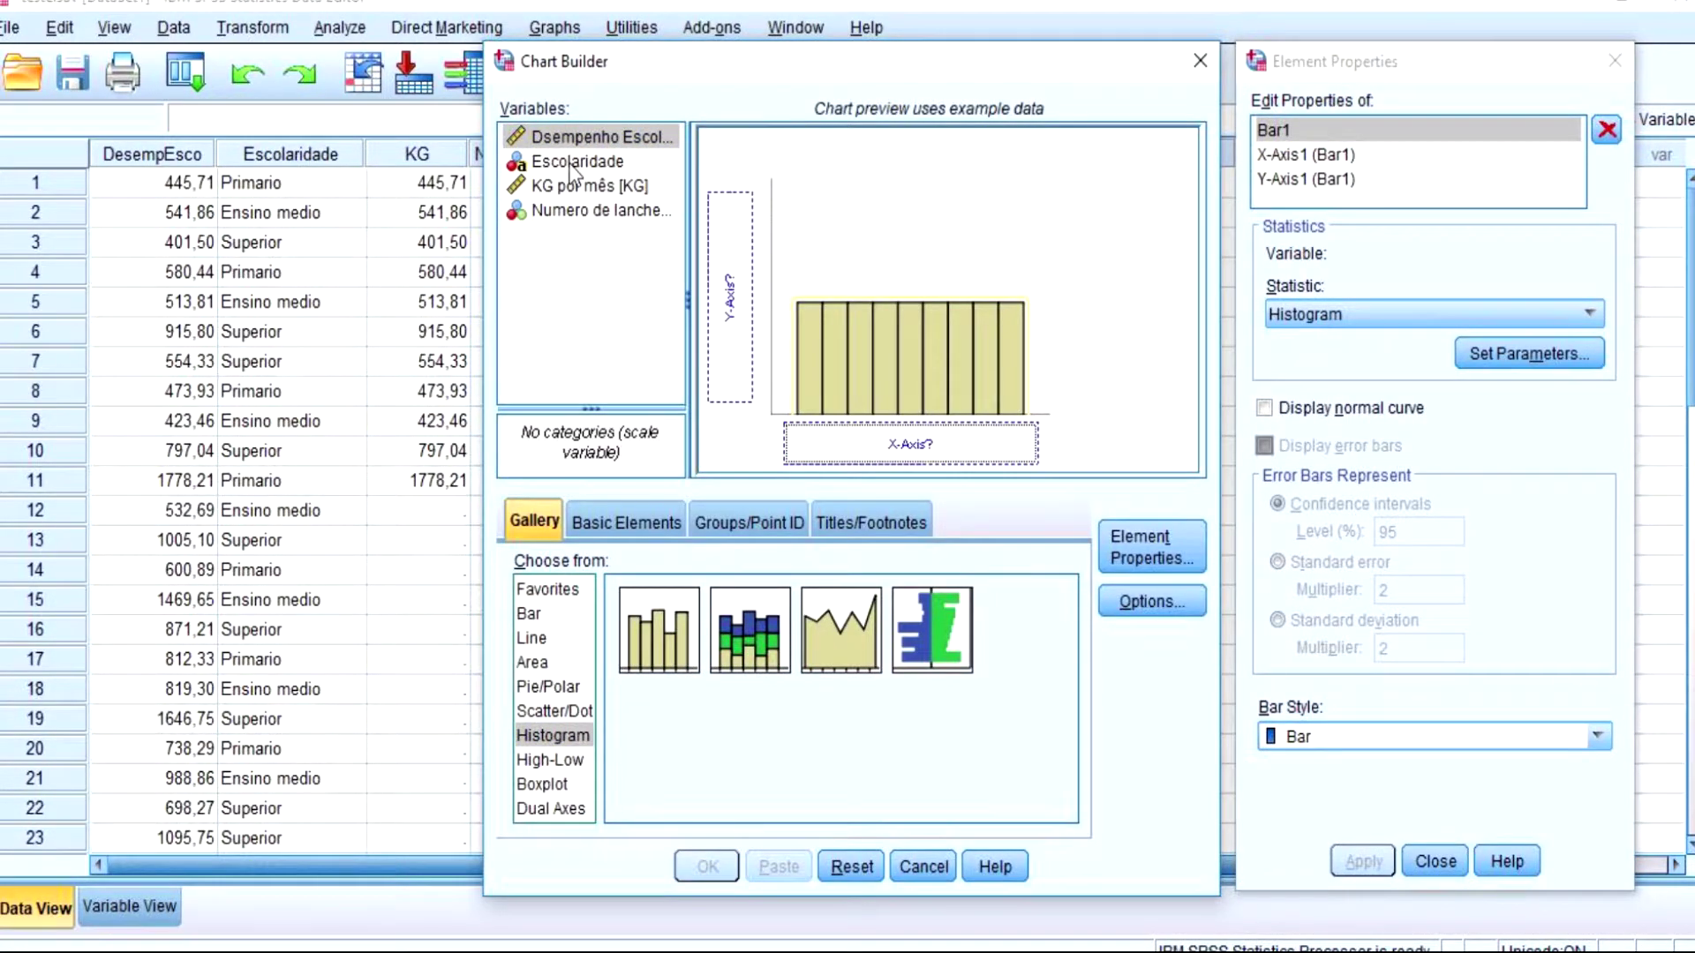
drag(542, 134, 878, 433)
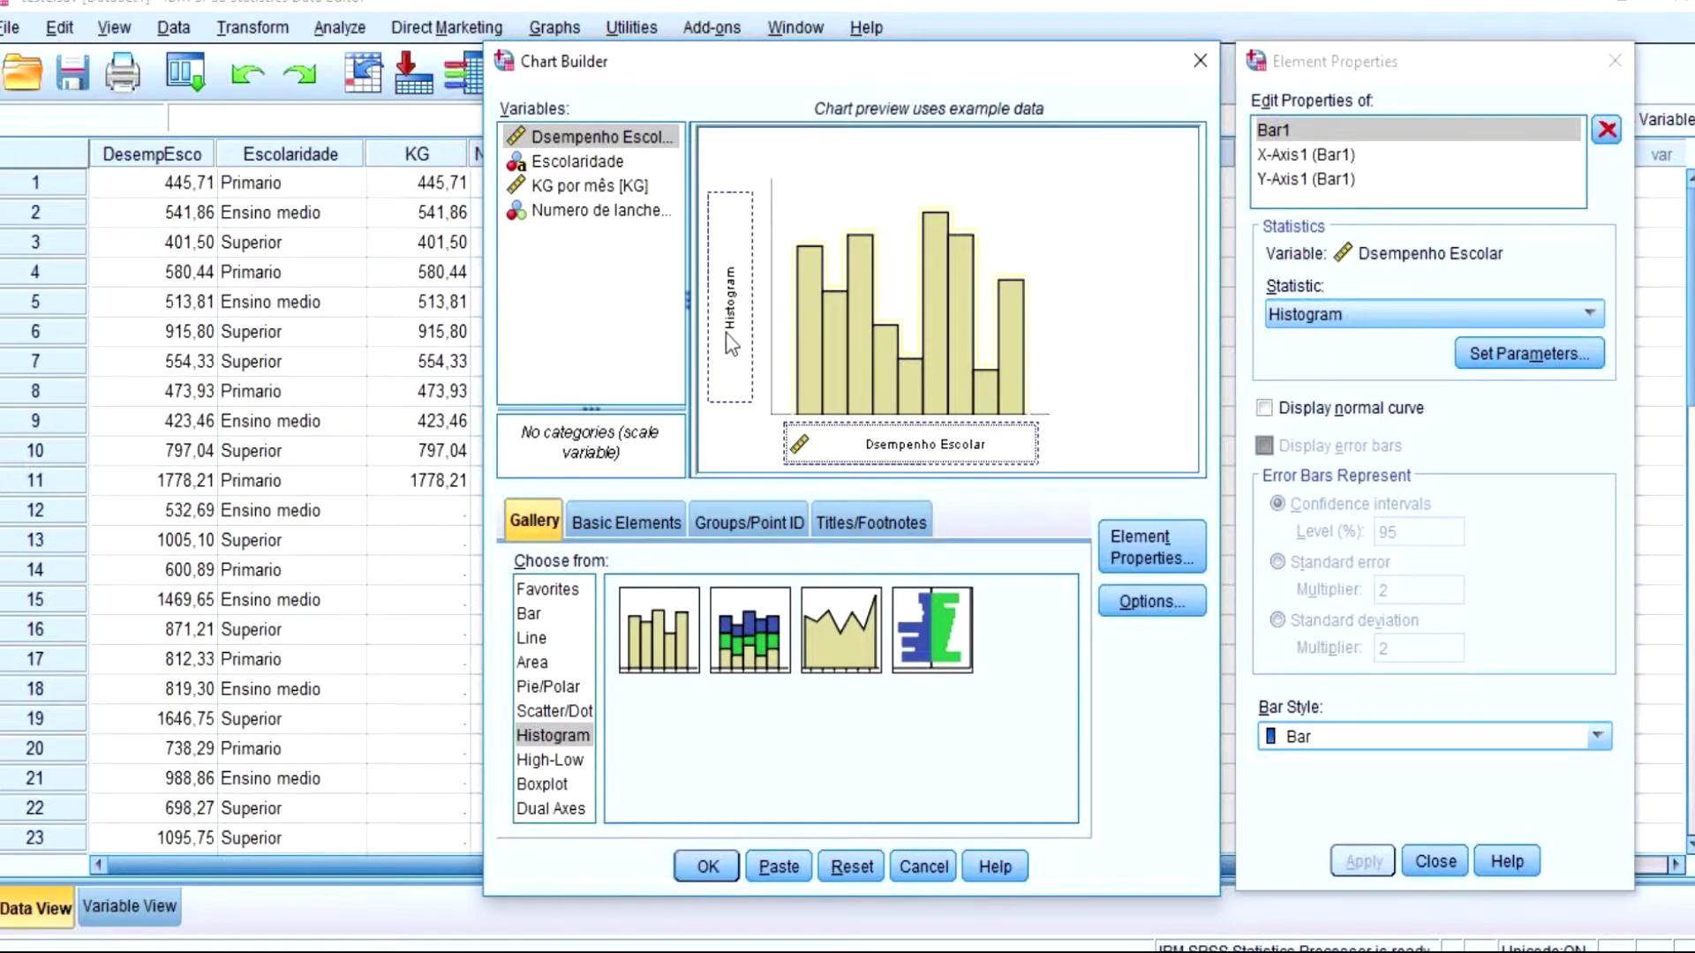
click(707, 867)
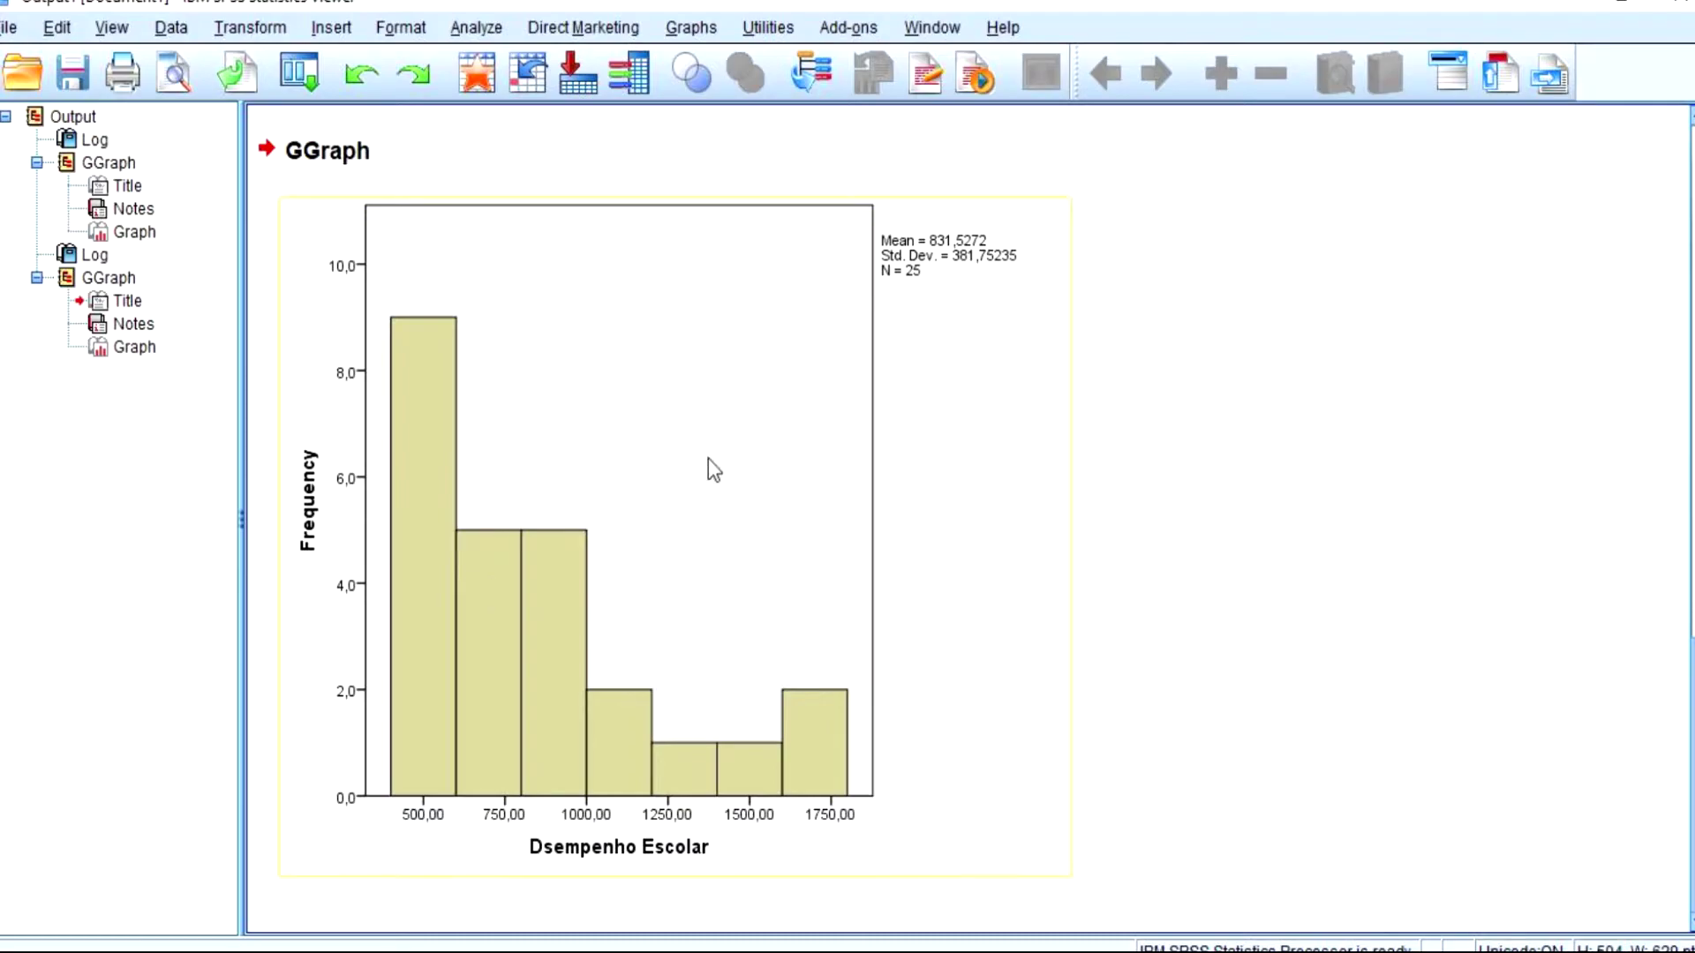
- Open the Dsempenho Escolar histogram for editing and examine the binning properties of its bars
double_click(654, 576)
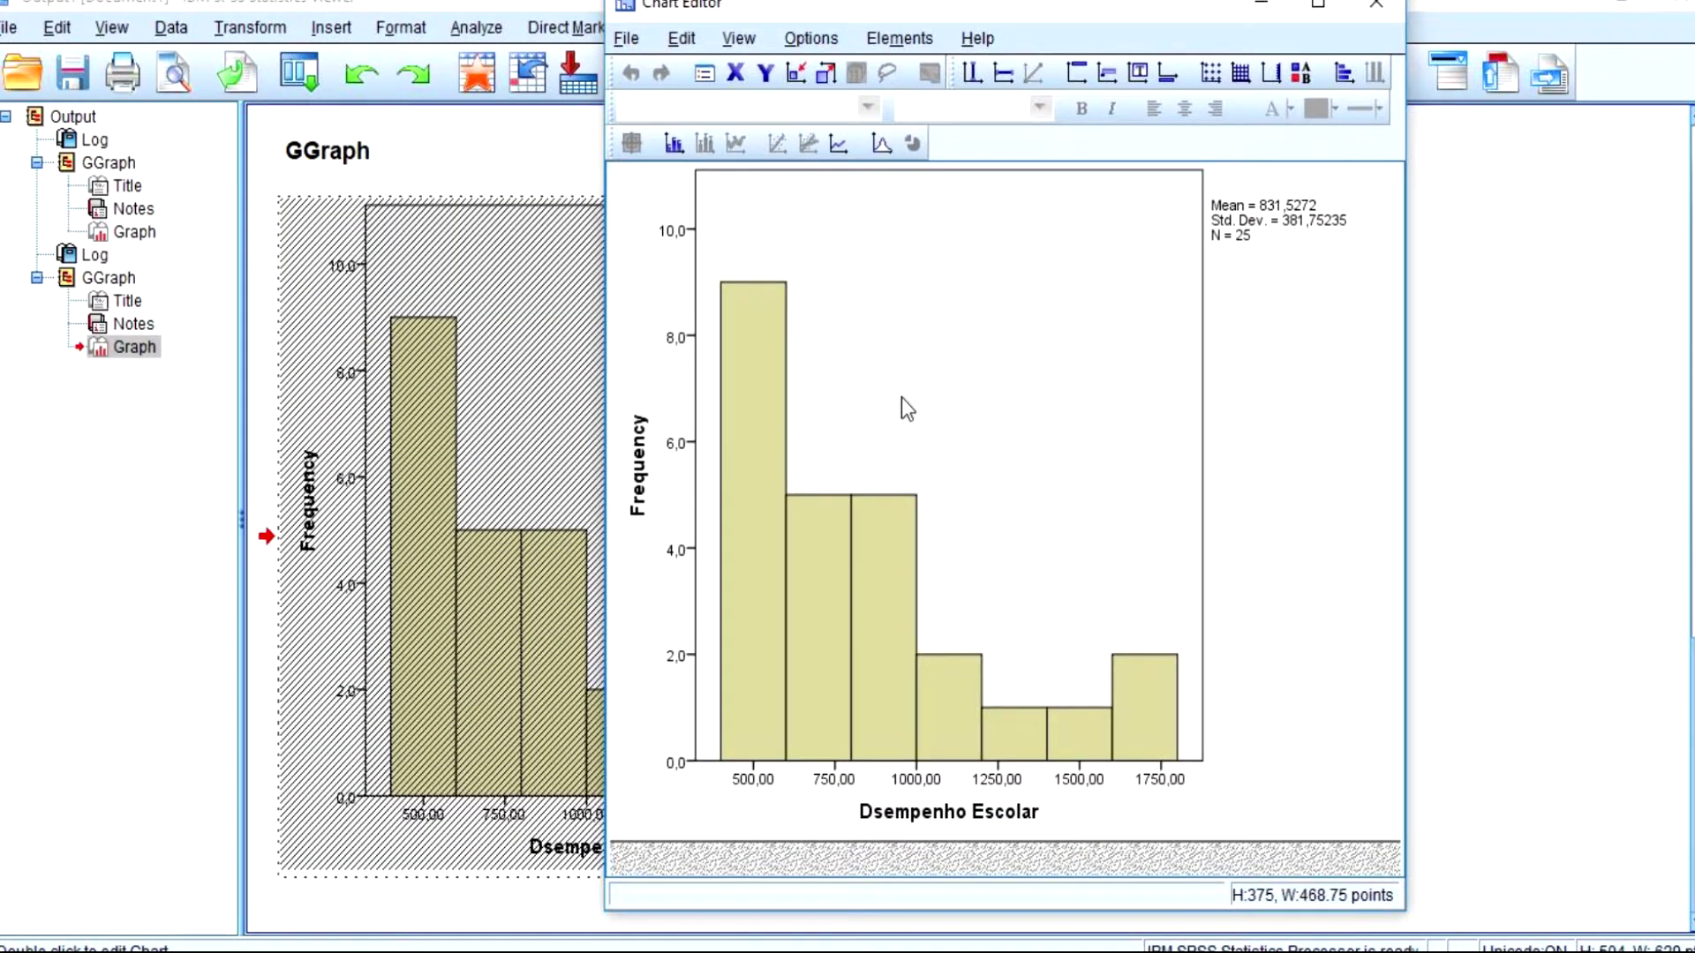
double_click(738, 445)
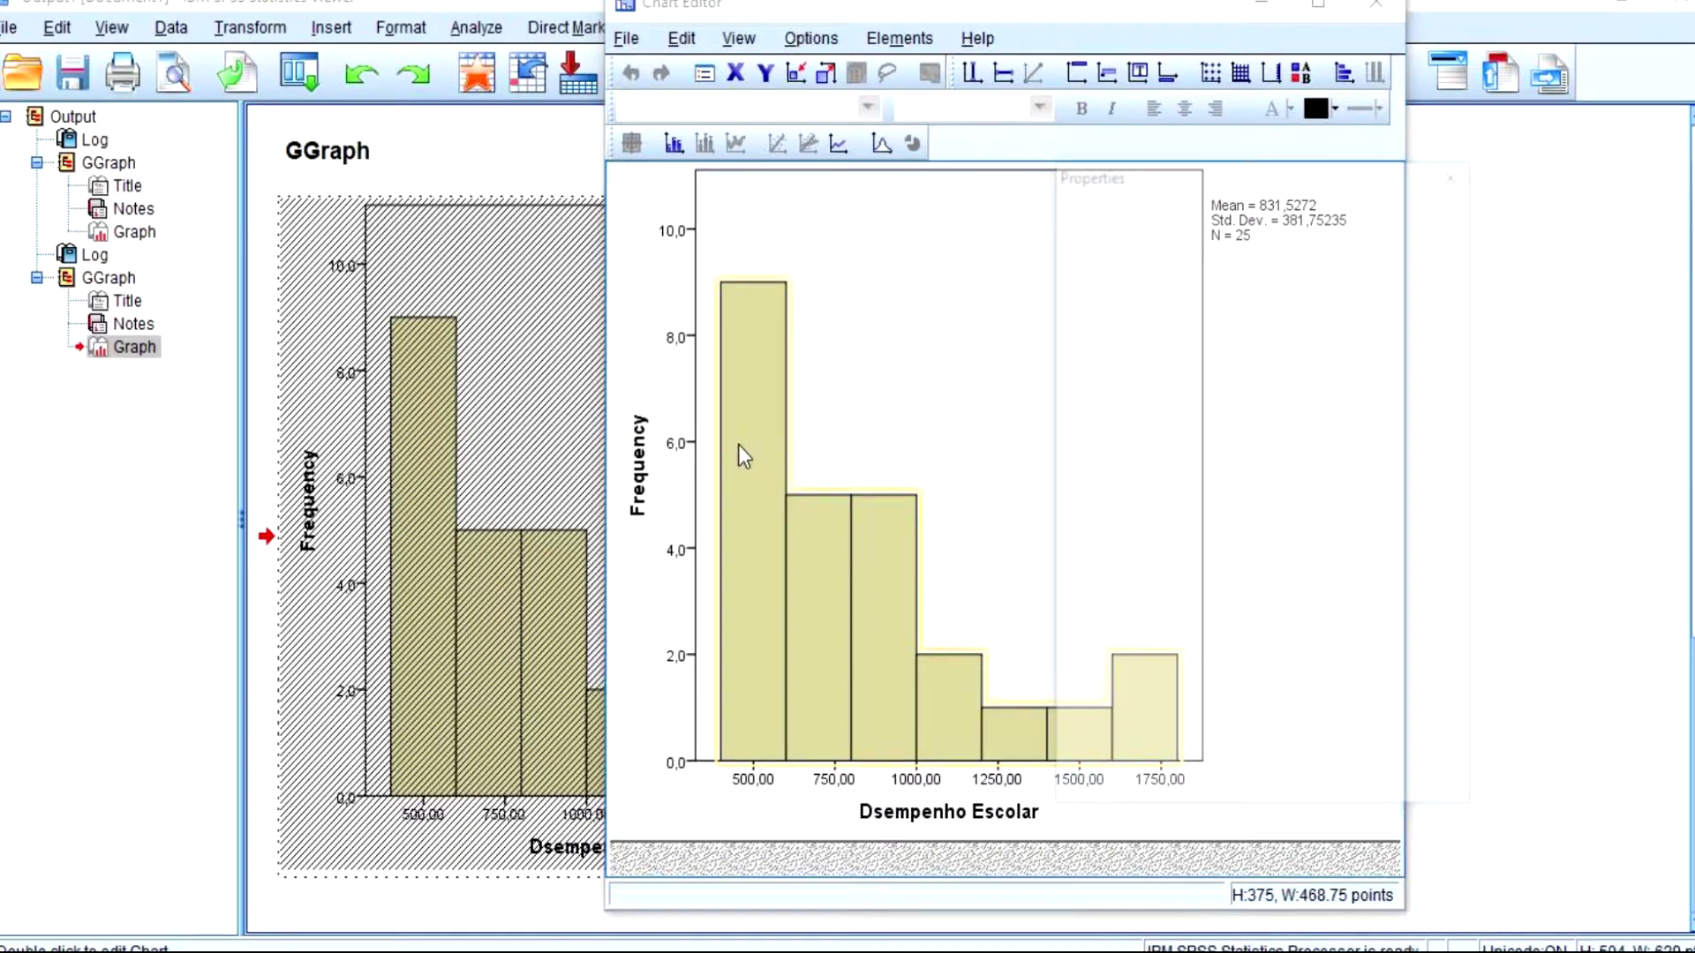
click(1458, 169)
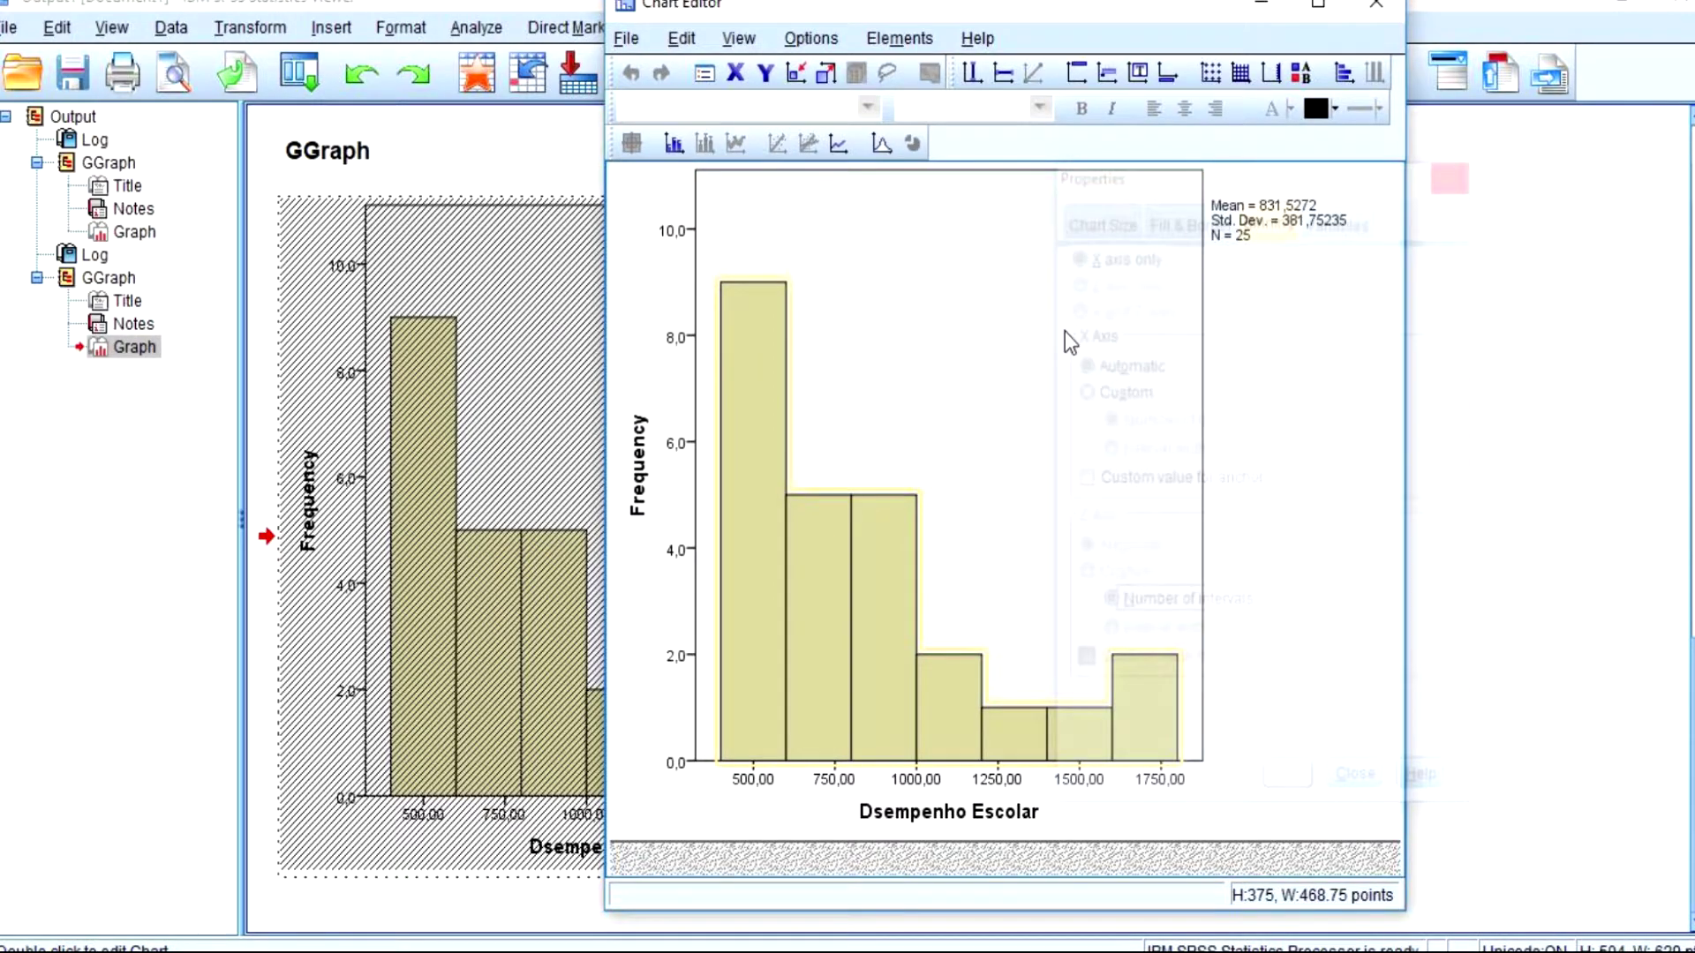
double_click(770, 478)
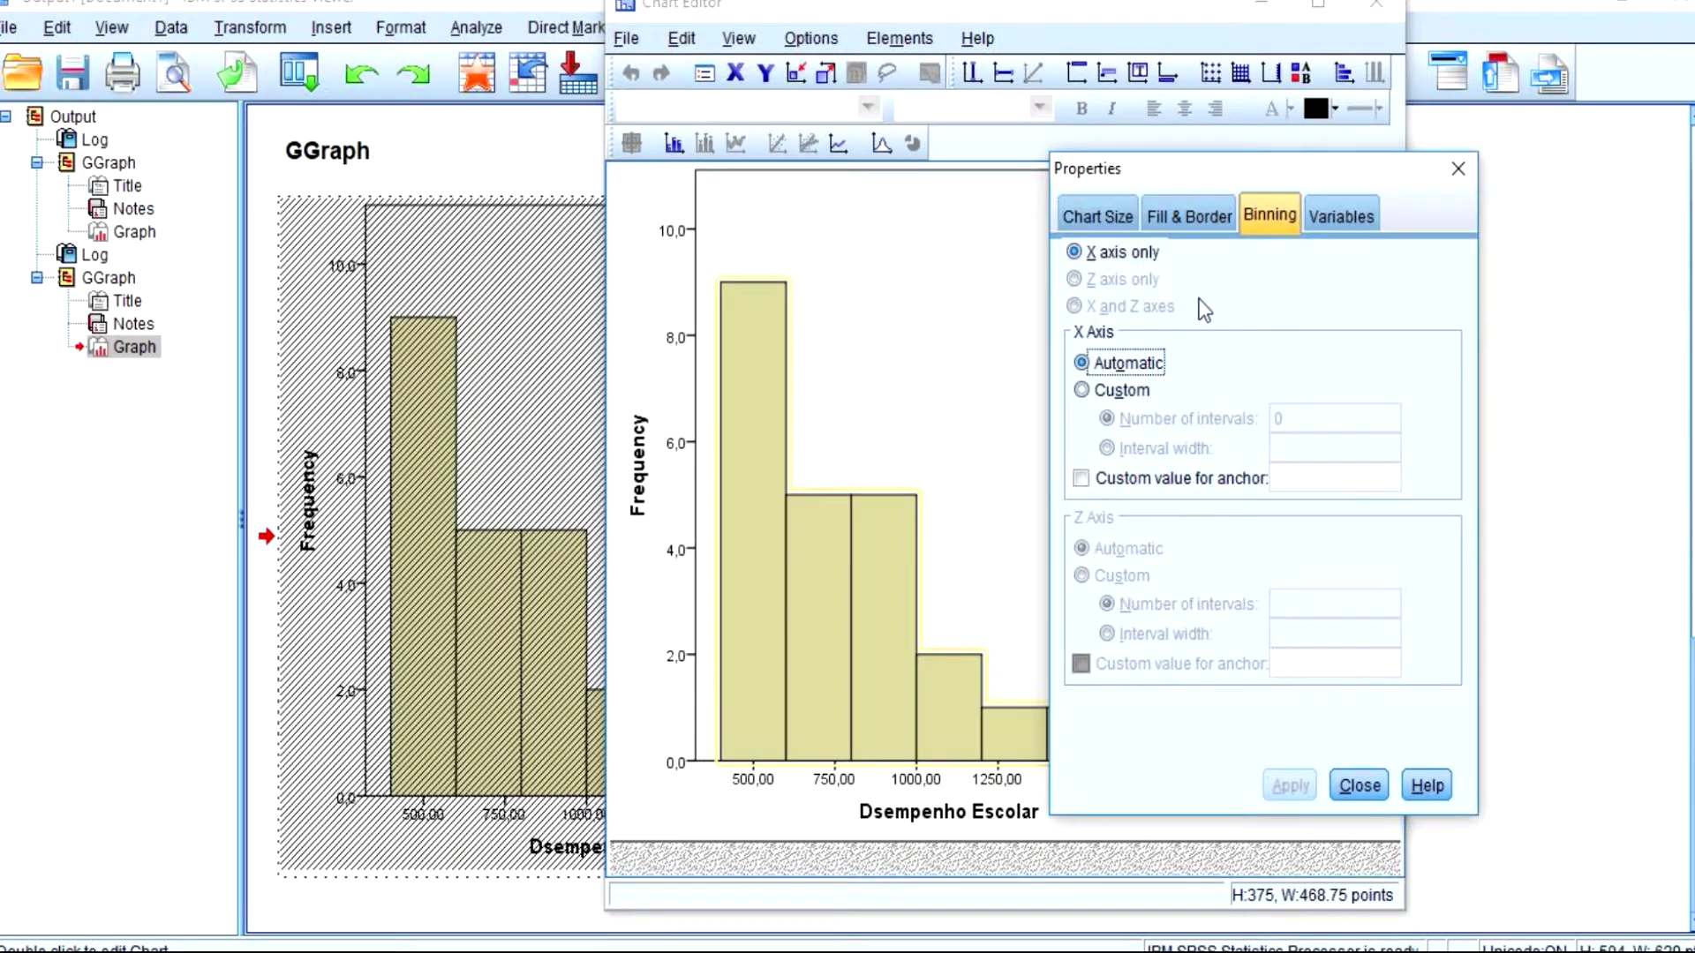
click(1456, 169)
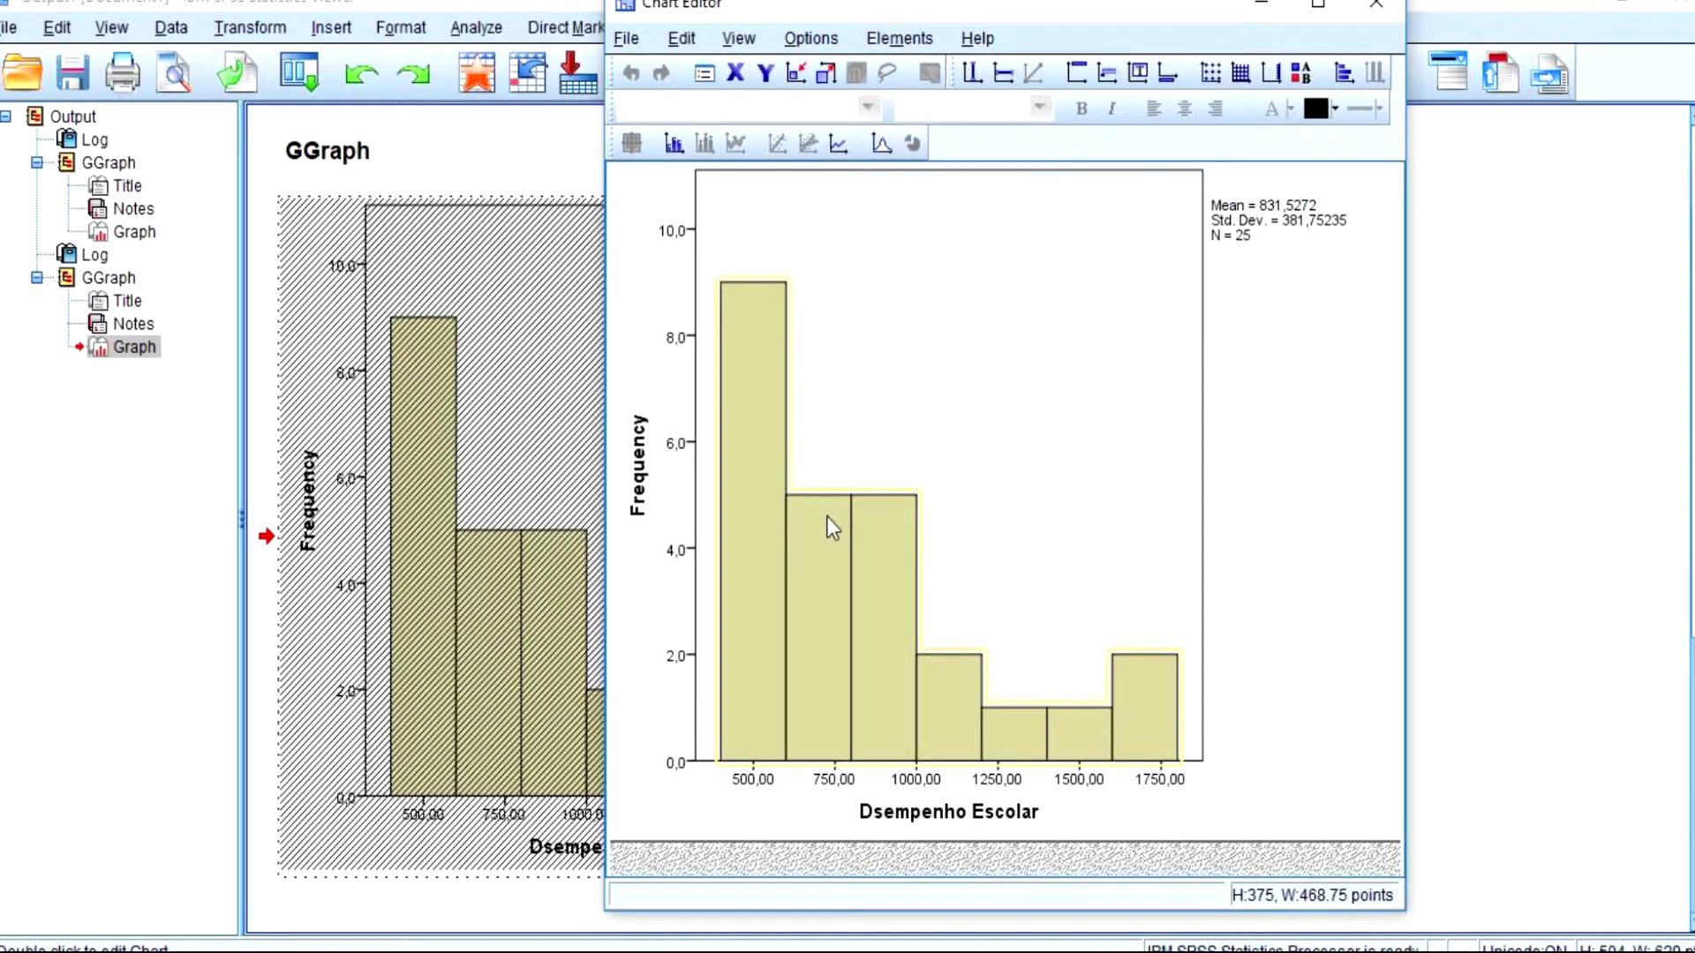
double_click(785, 575)
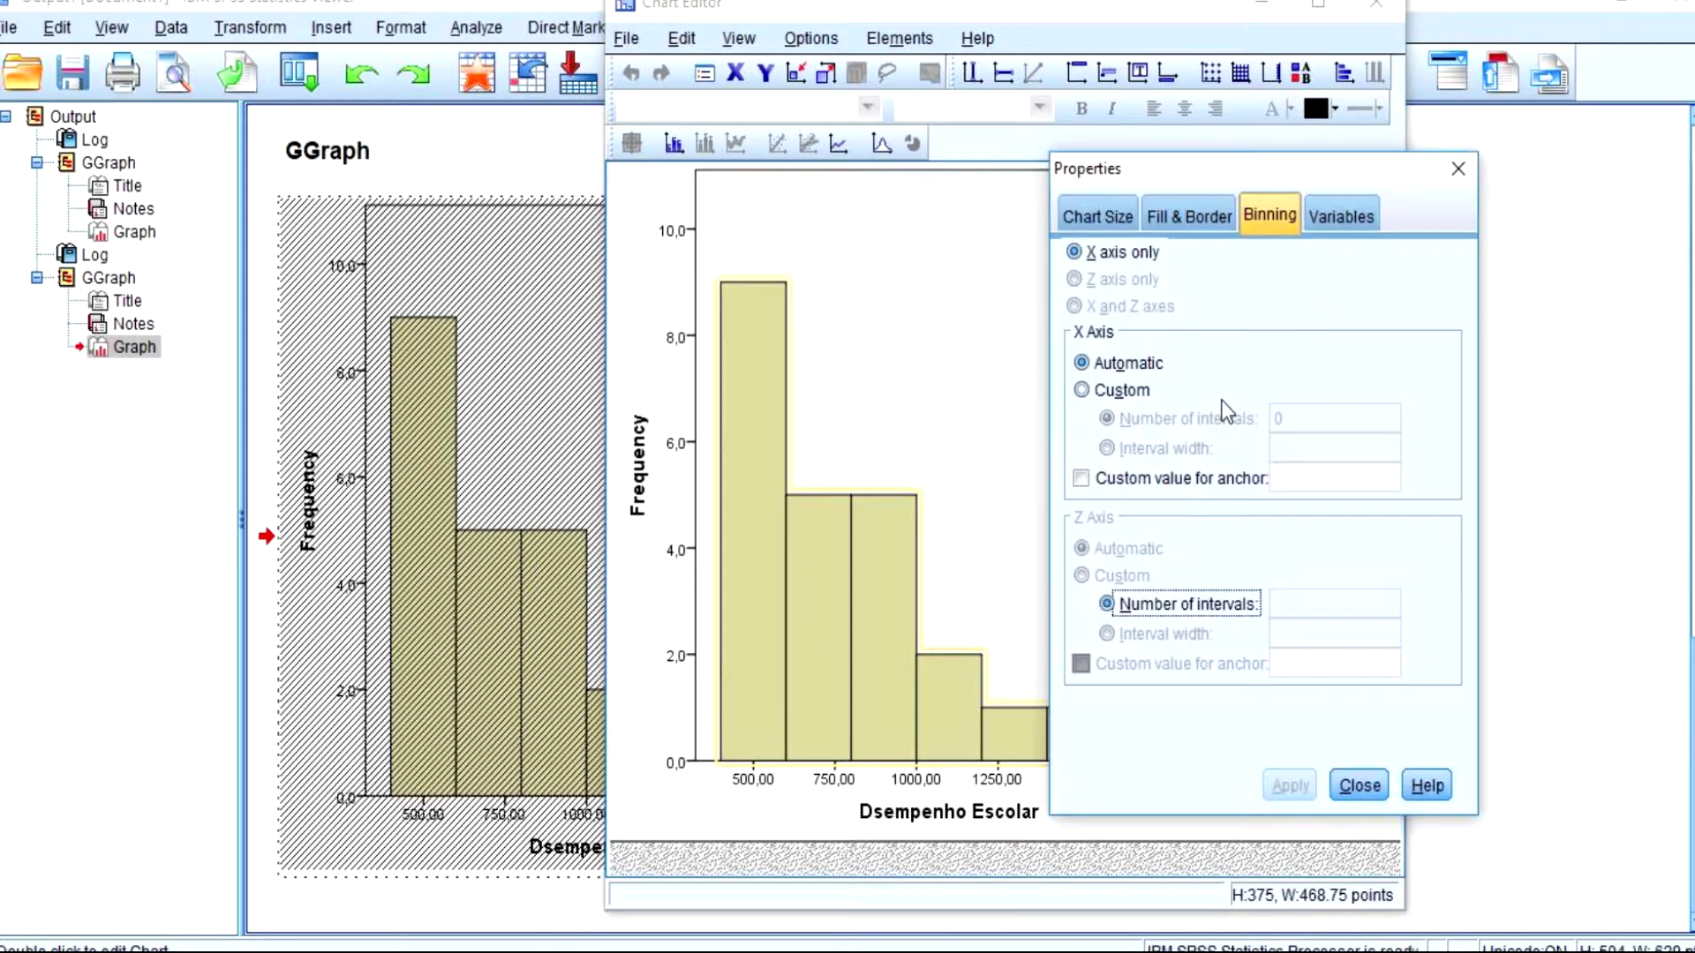
click(1456, 170)
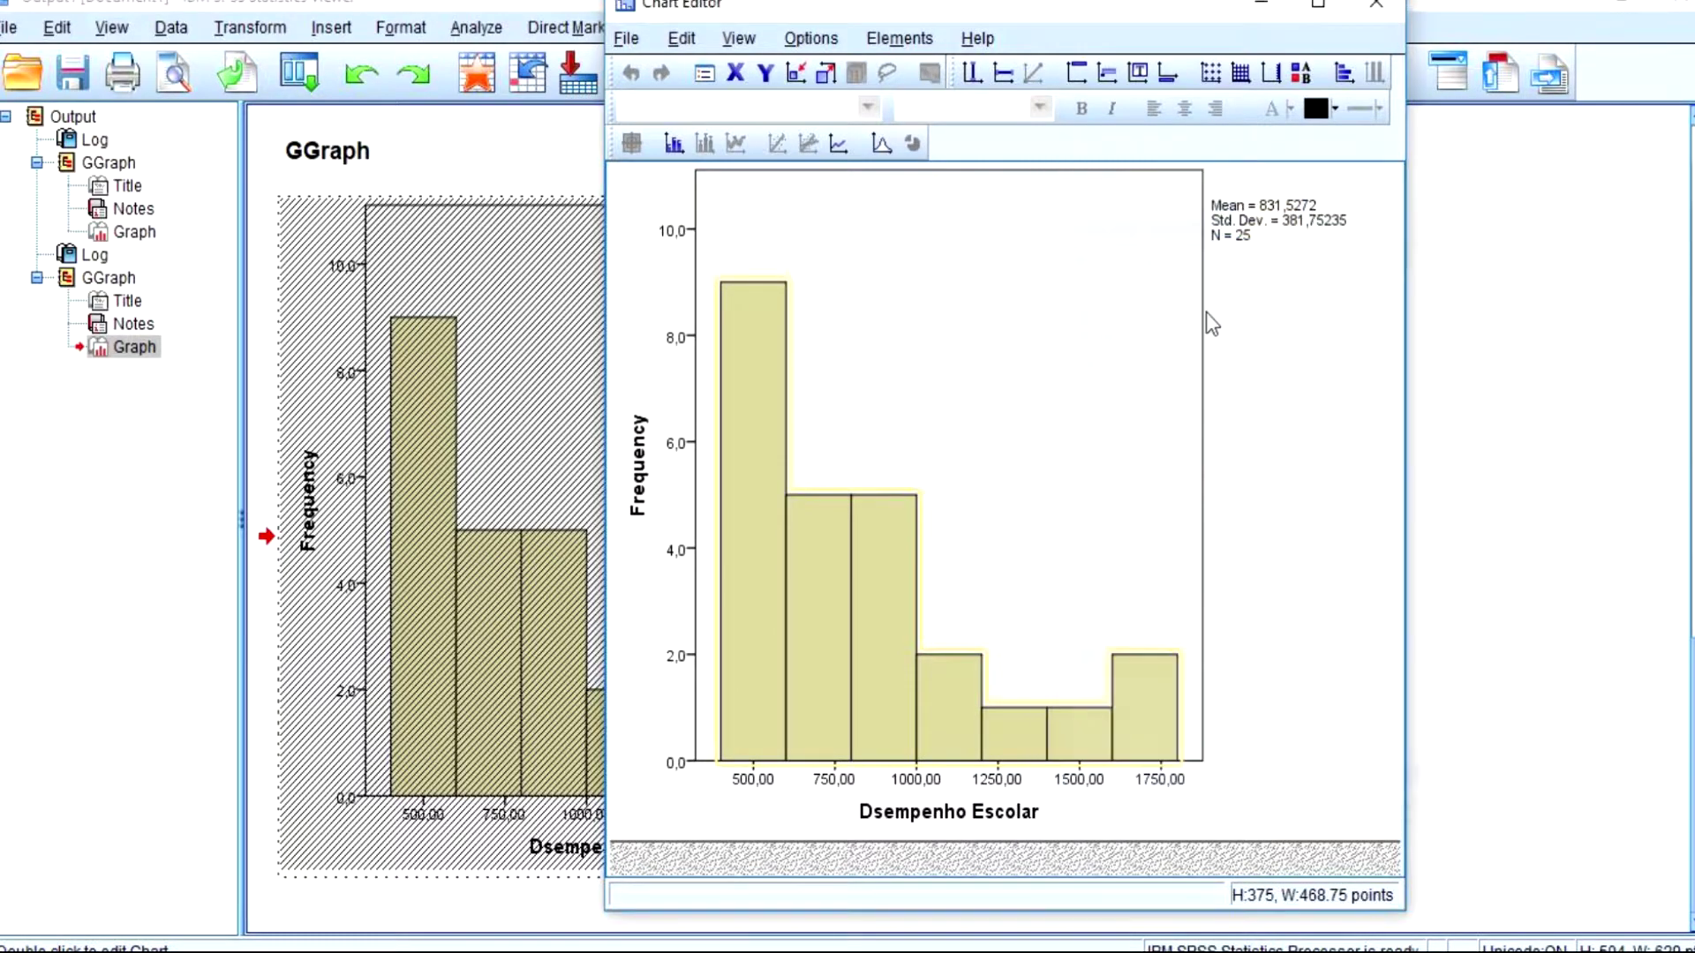
double_click(806, 545)
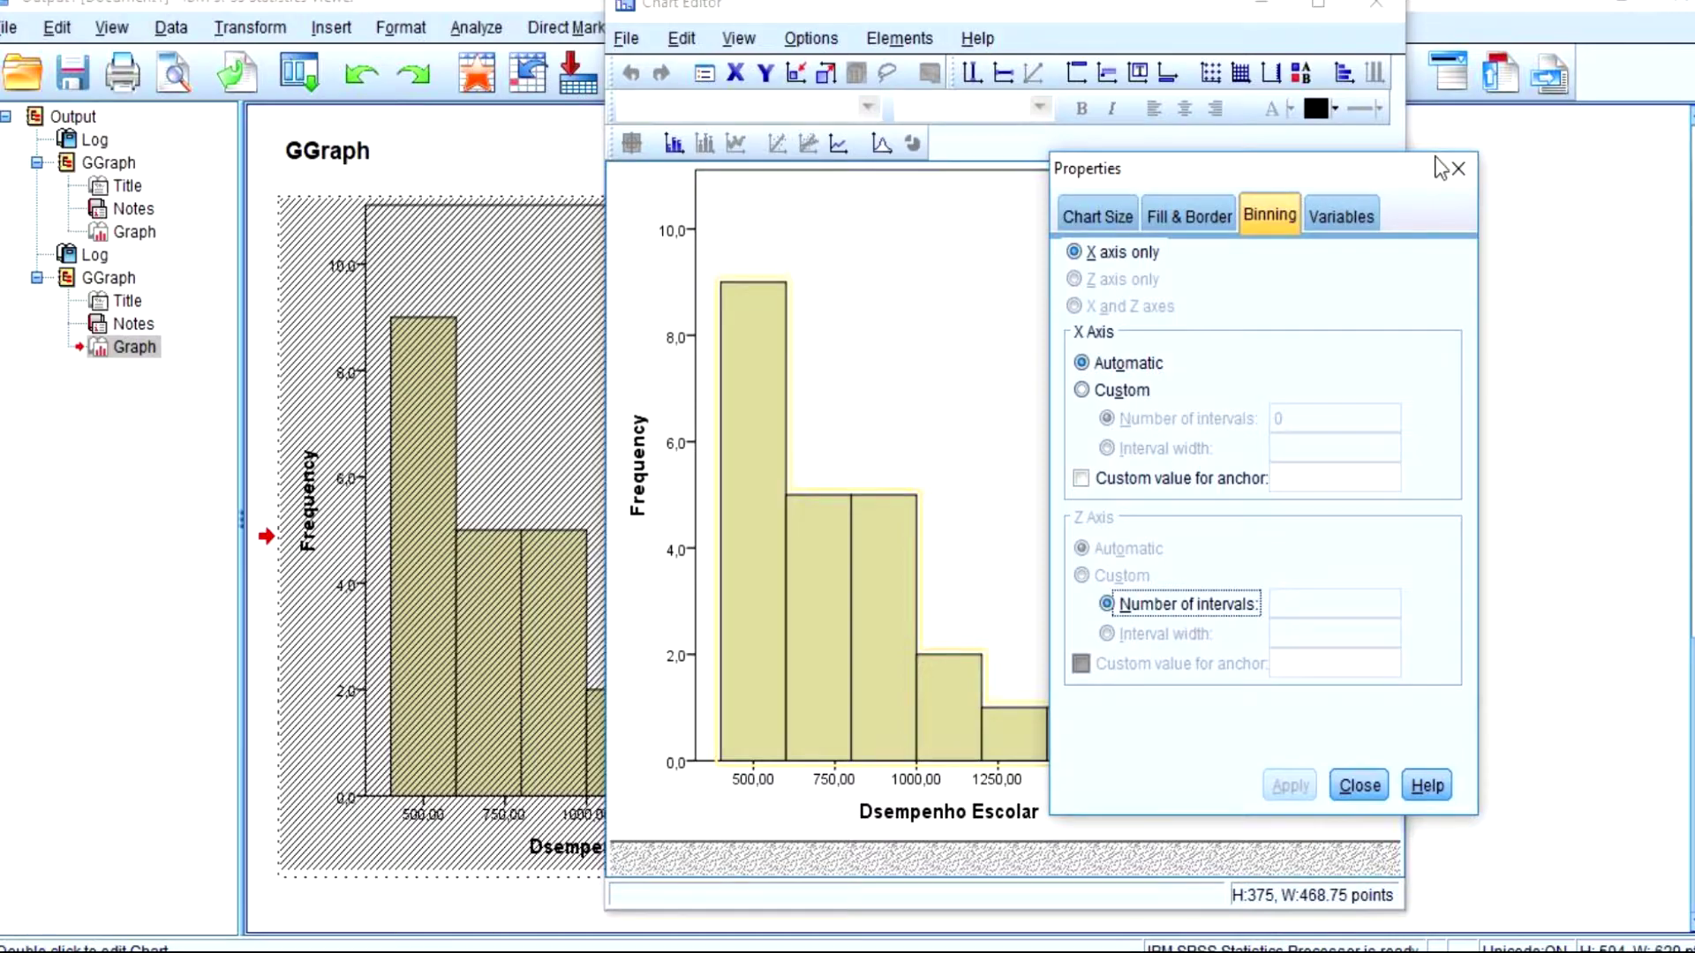
click(1455, 169)
- Fill the histogram's plot background with magenta (187, 63, 127) and apply it
click(1062, 304)
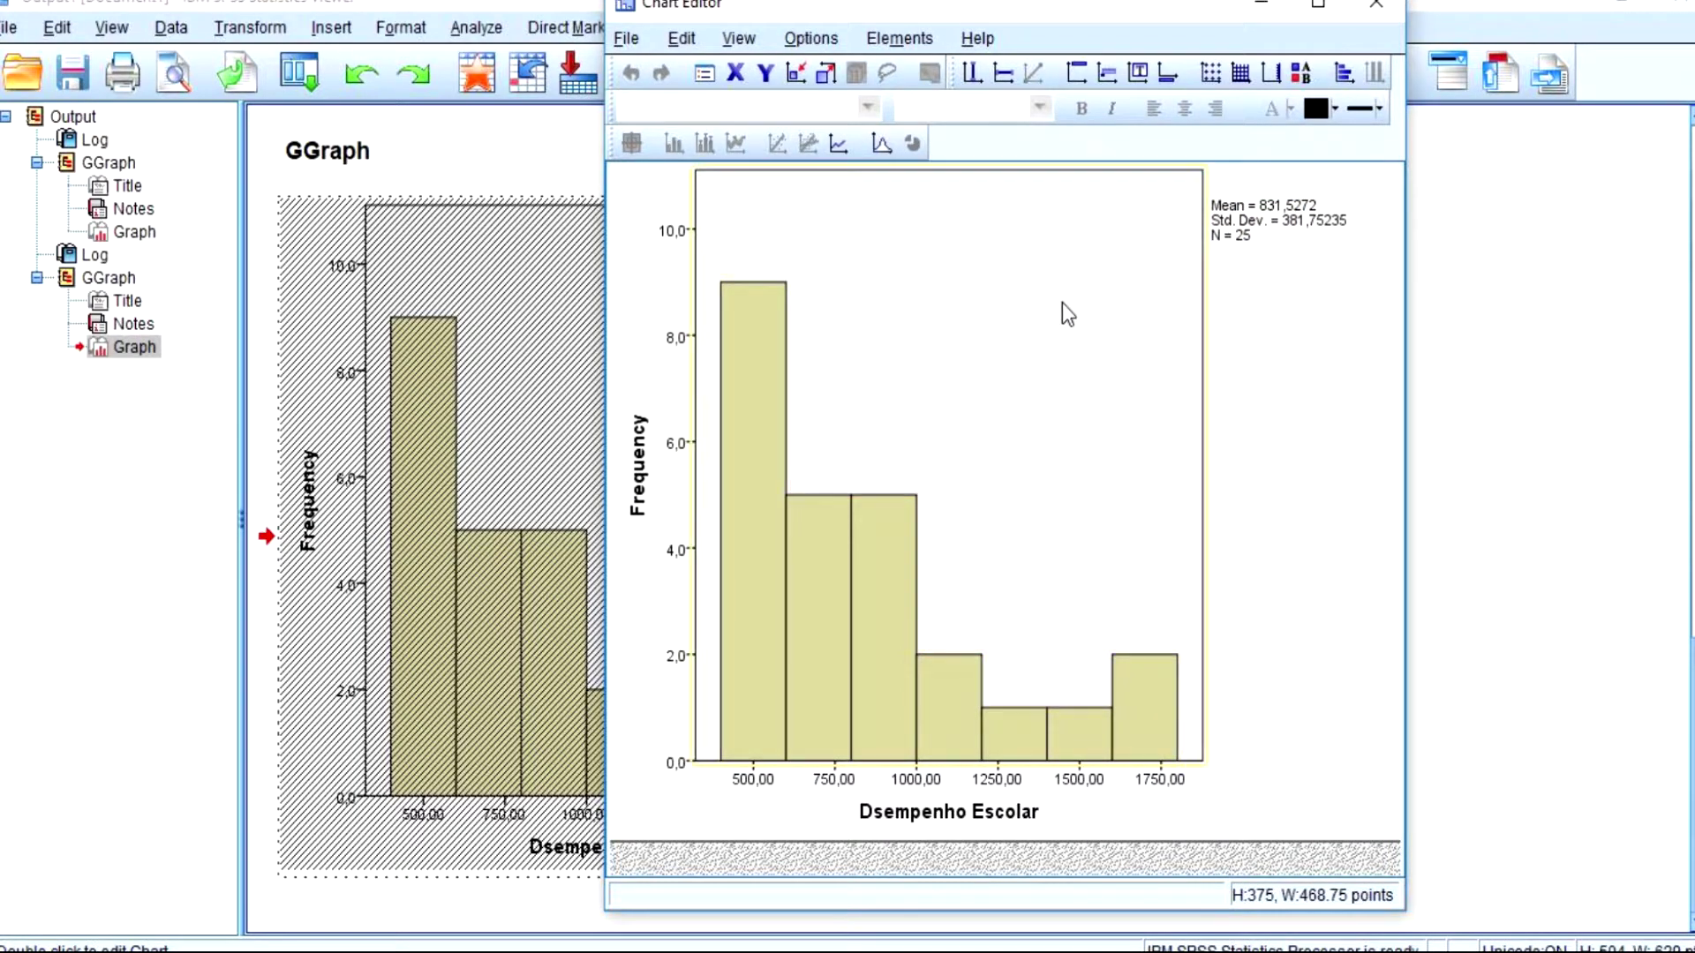
double_click(897, 344)
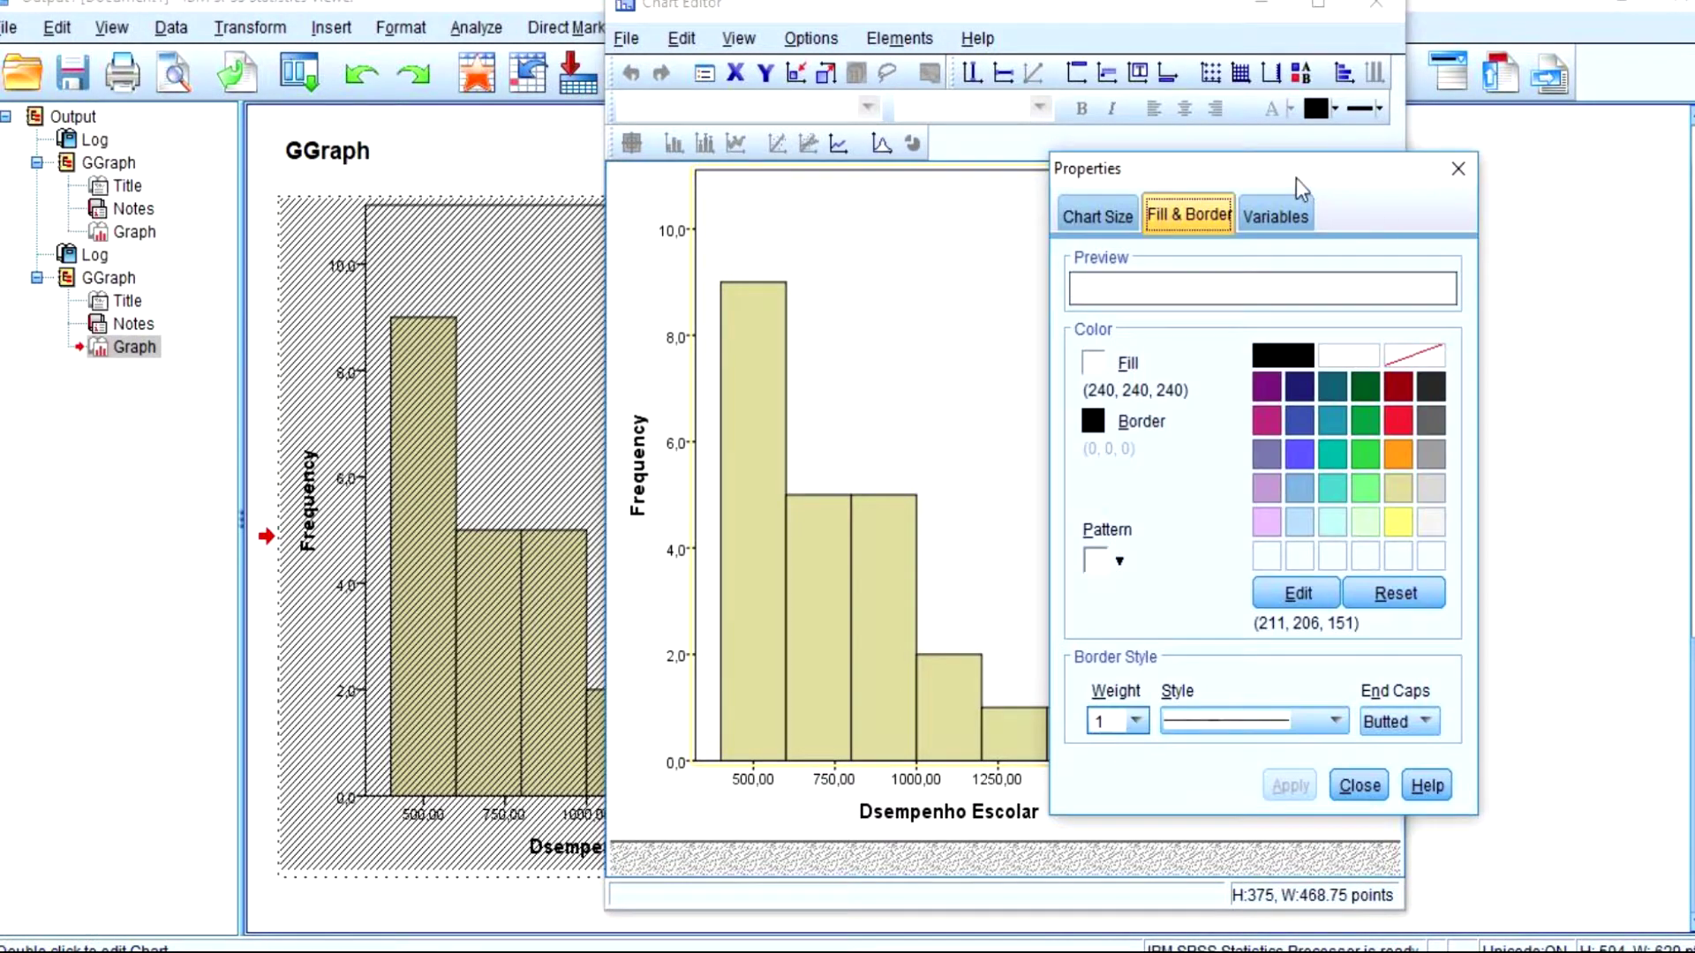
click(1272, 422)
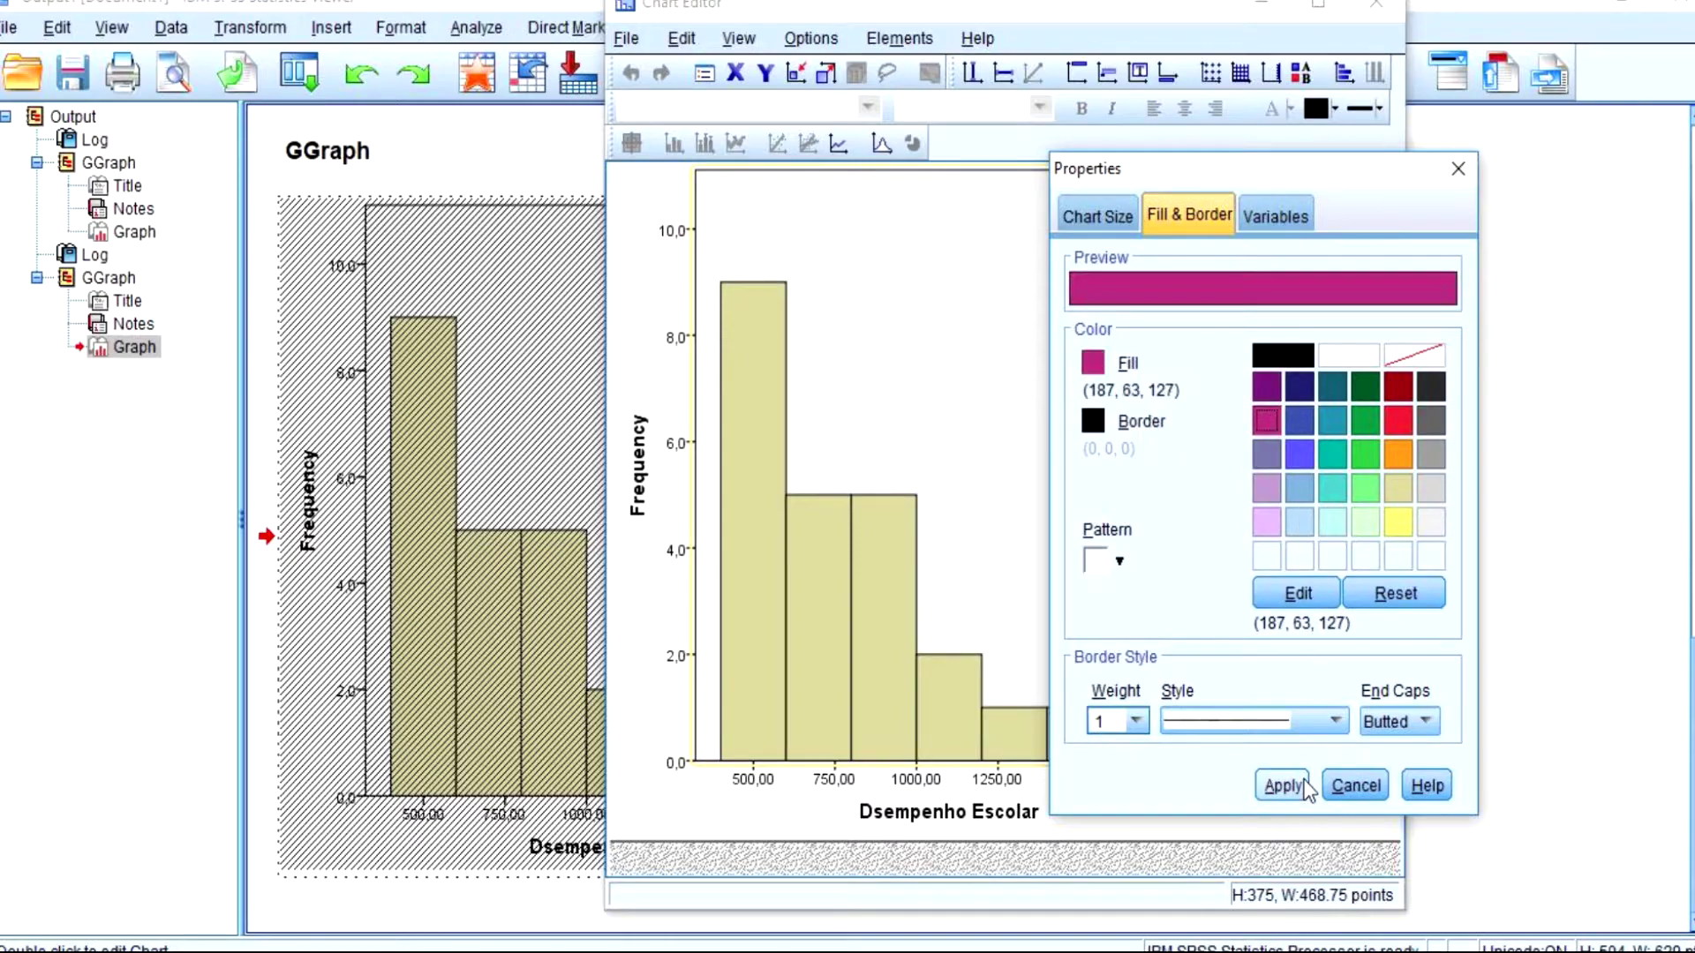
click(1290, 786)
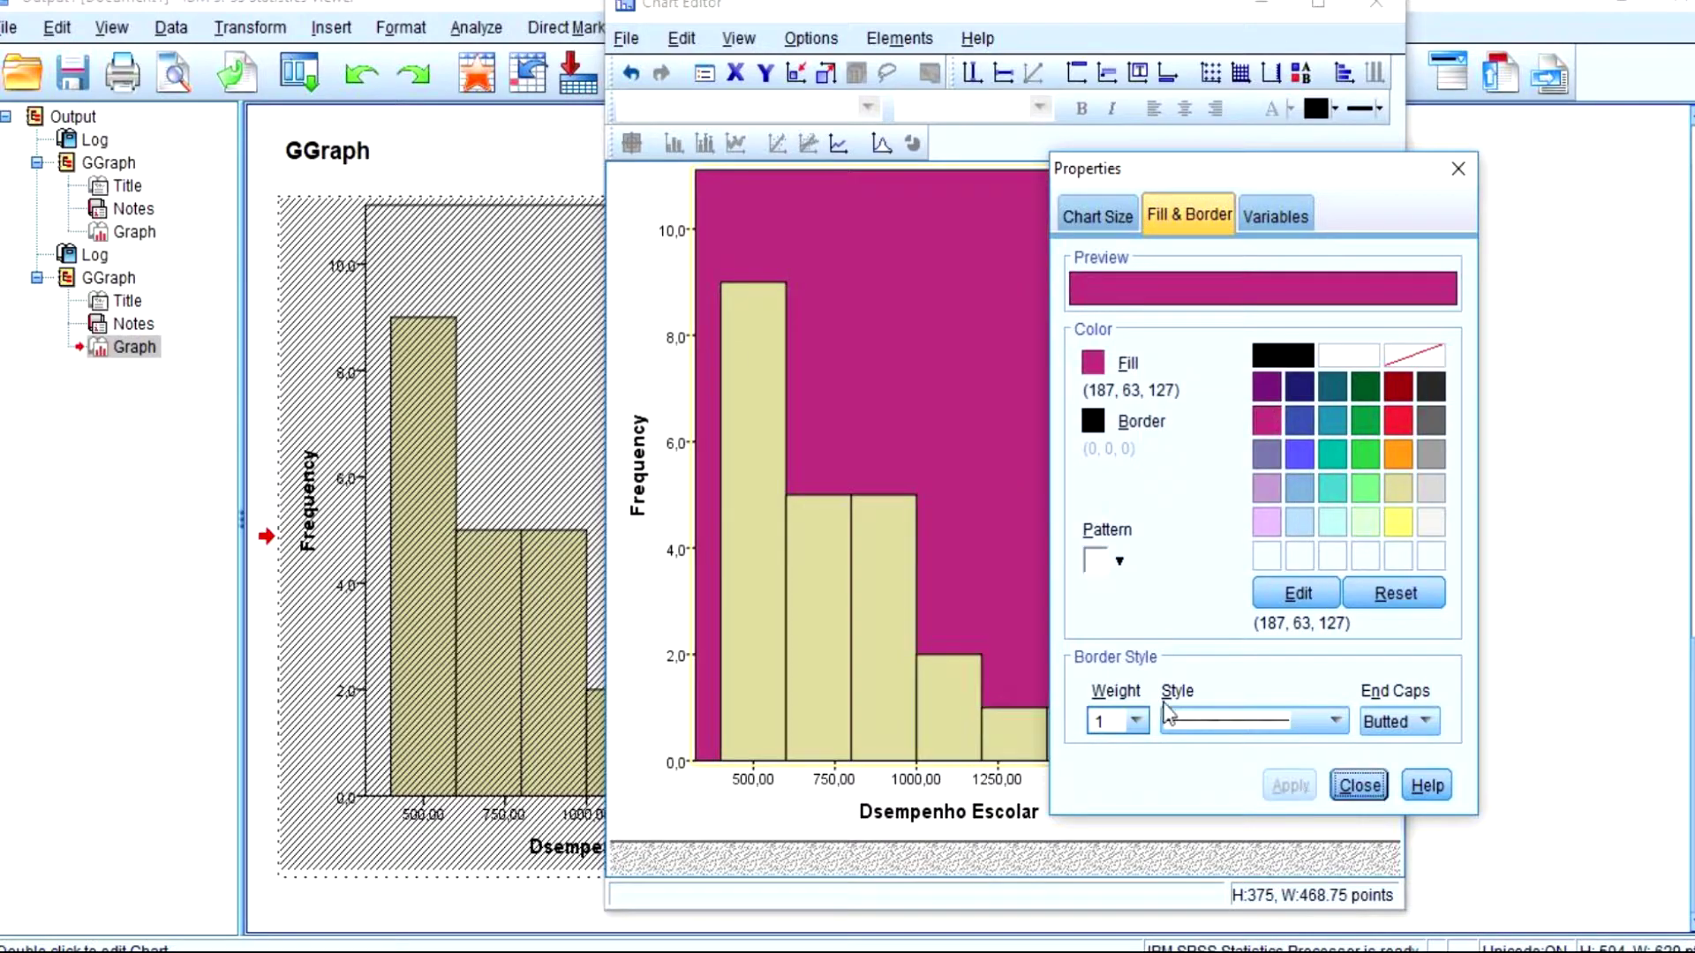
click(1358, 786)
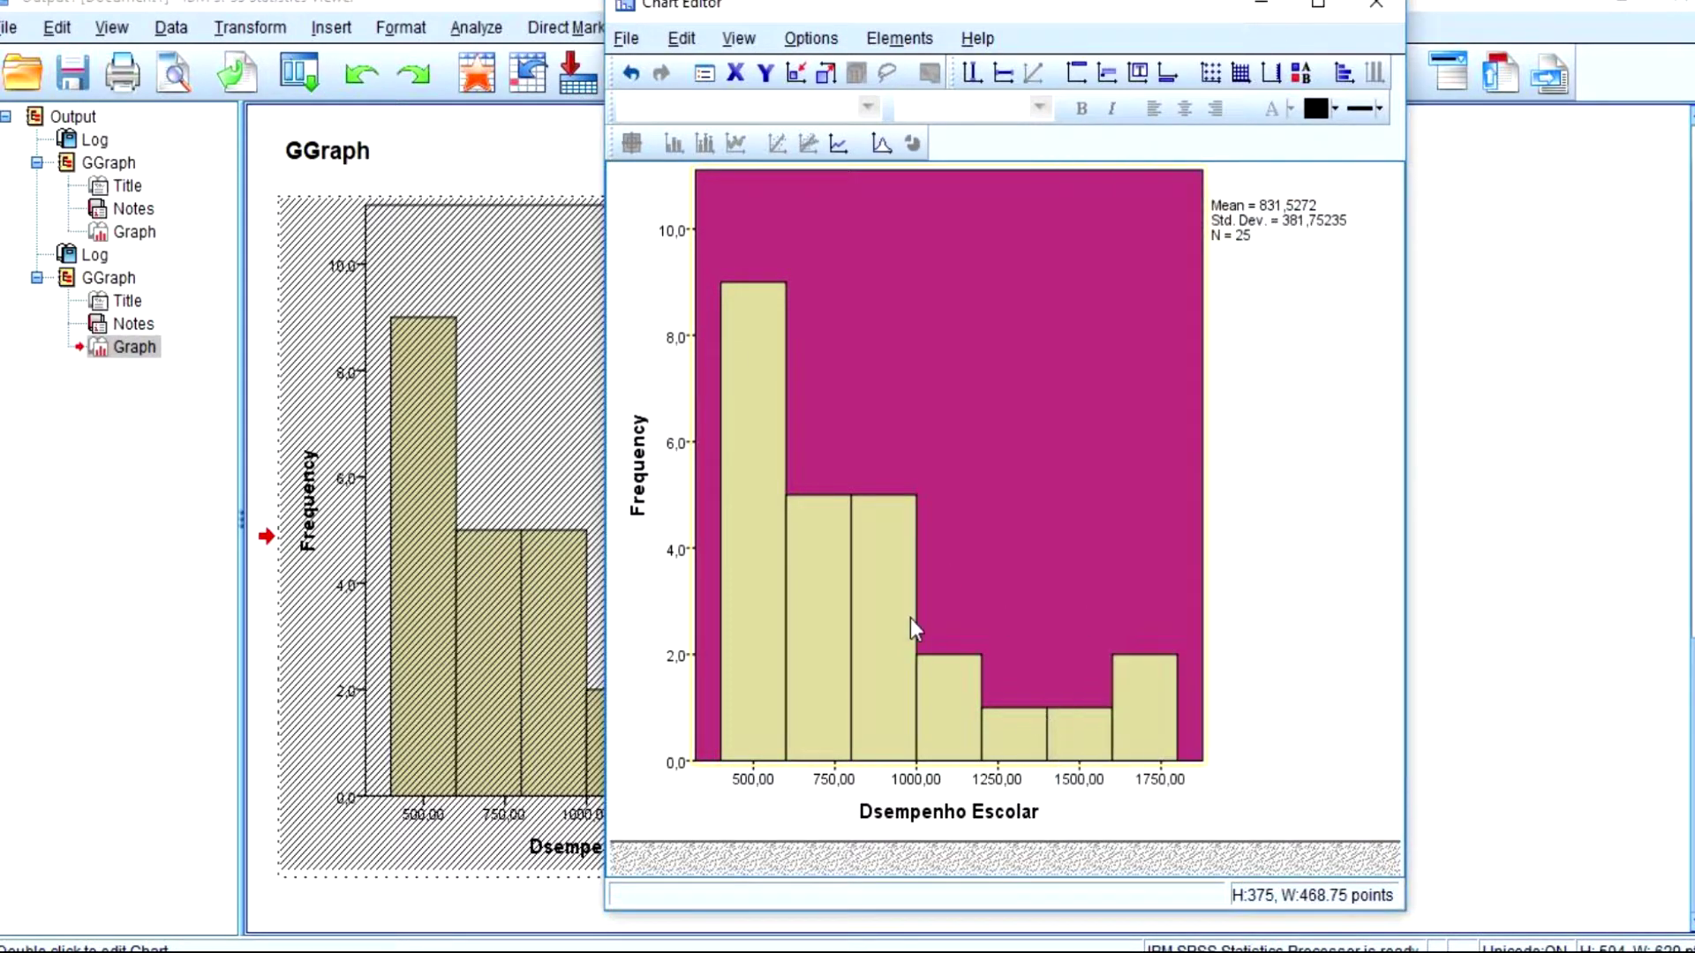
- Fill all histogram bars with red (239, 51, 56) and apply it
click(861, 575)
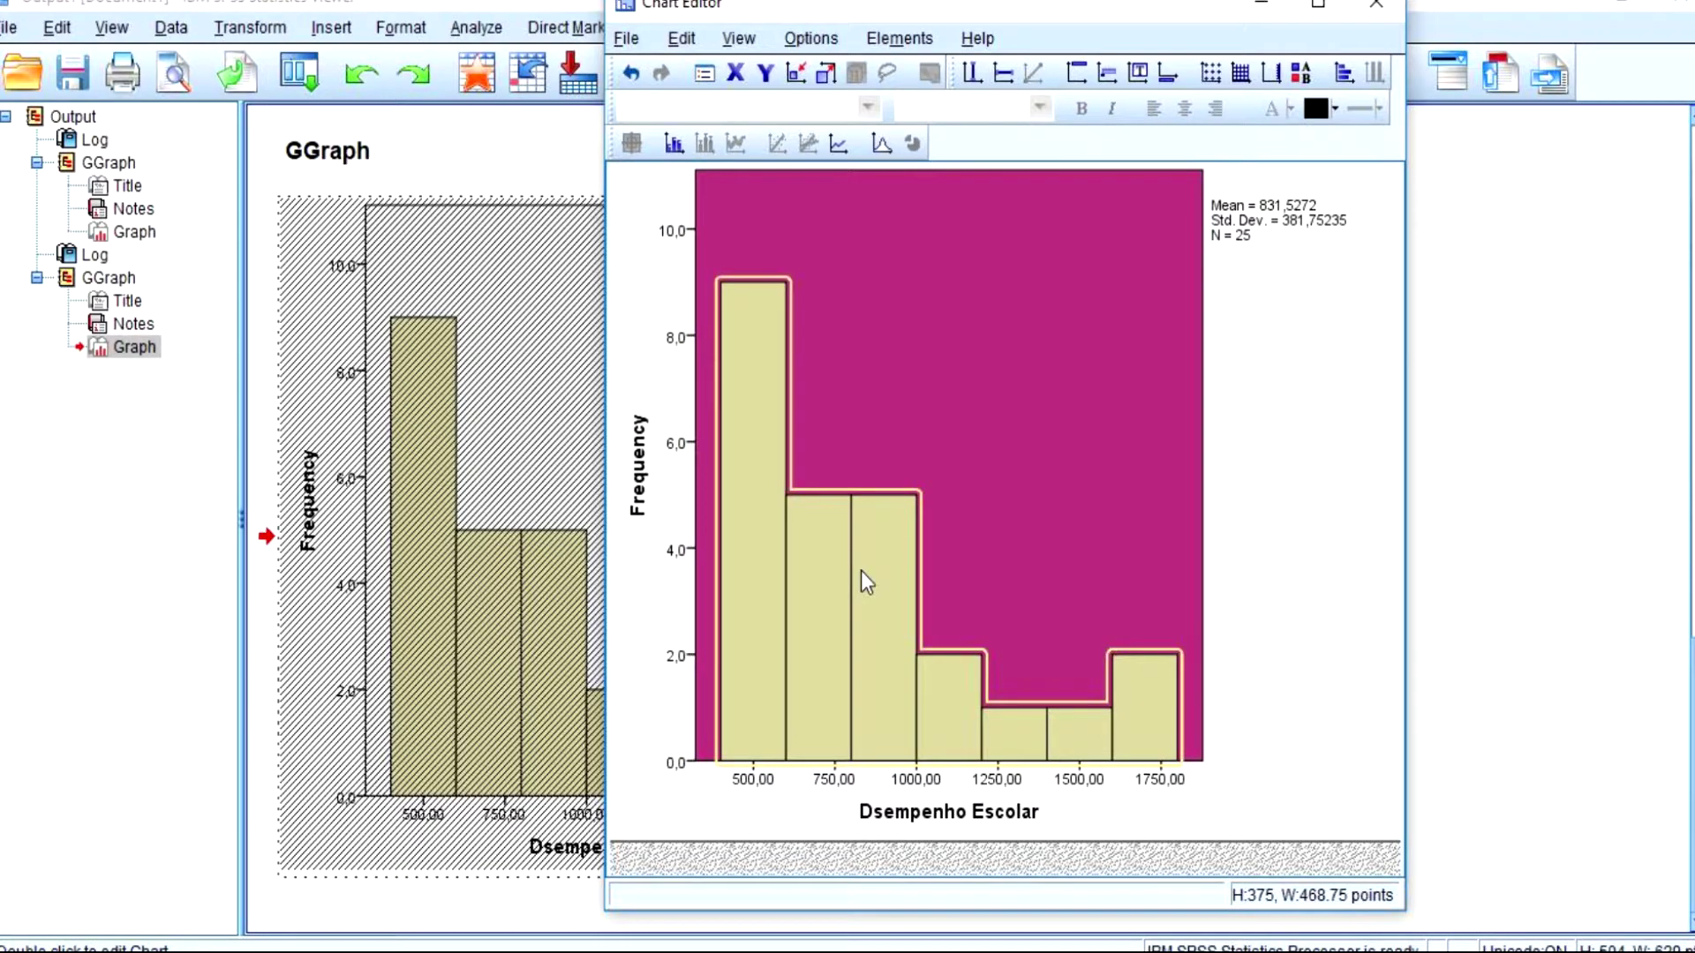
double_click(860, 570)
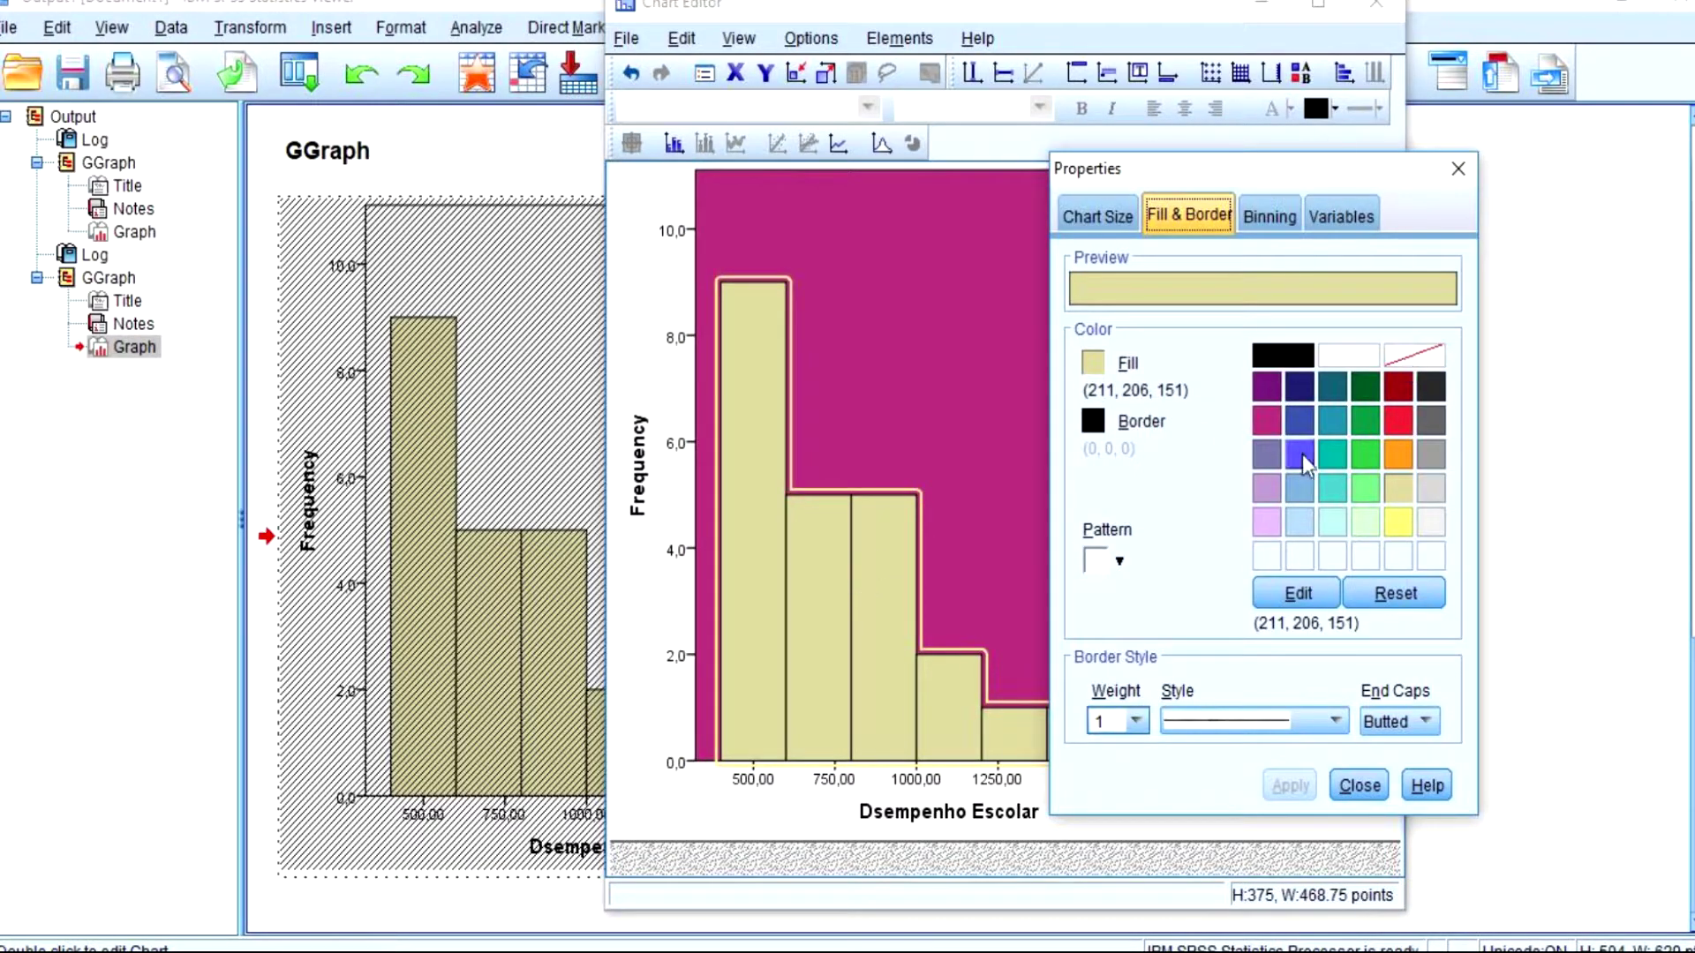
click(1400, 423)
click(1289, 785)
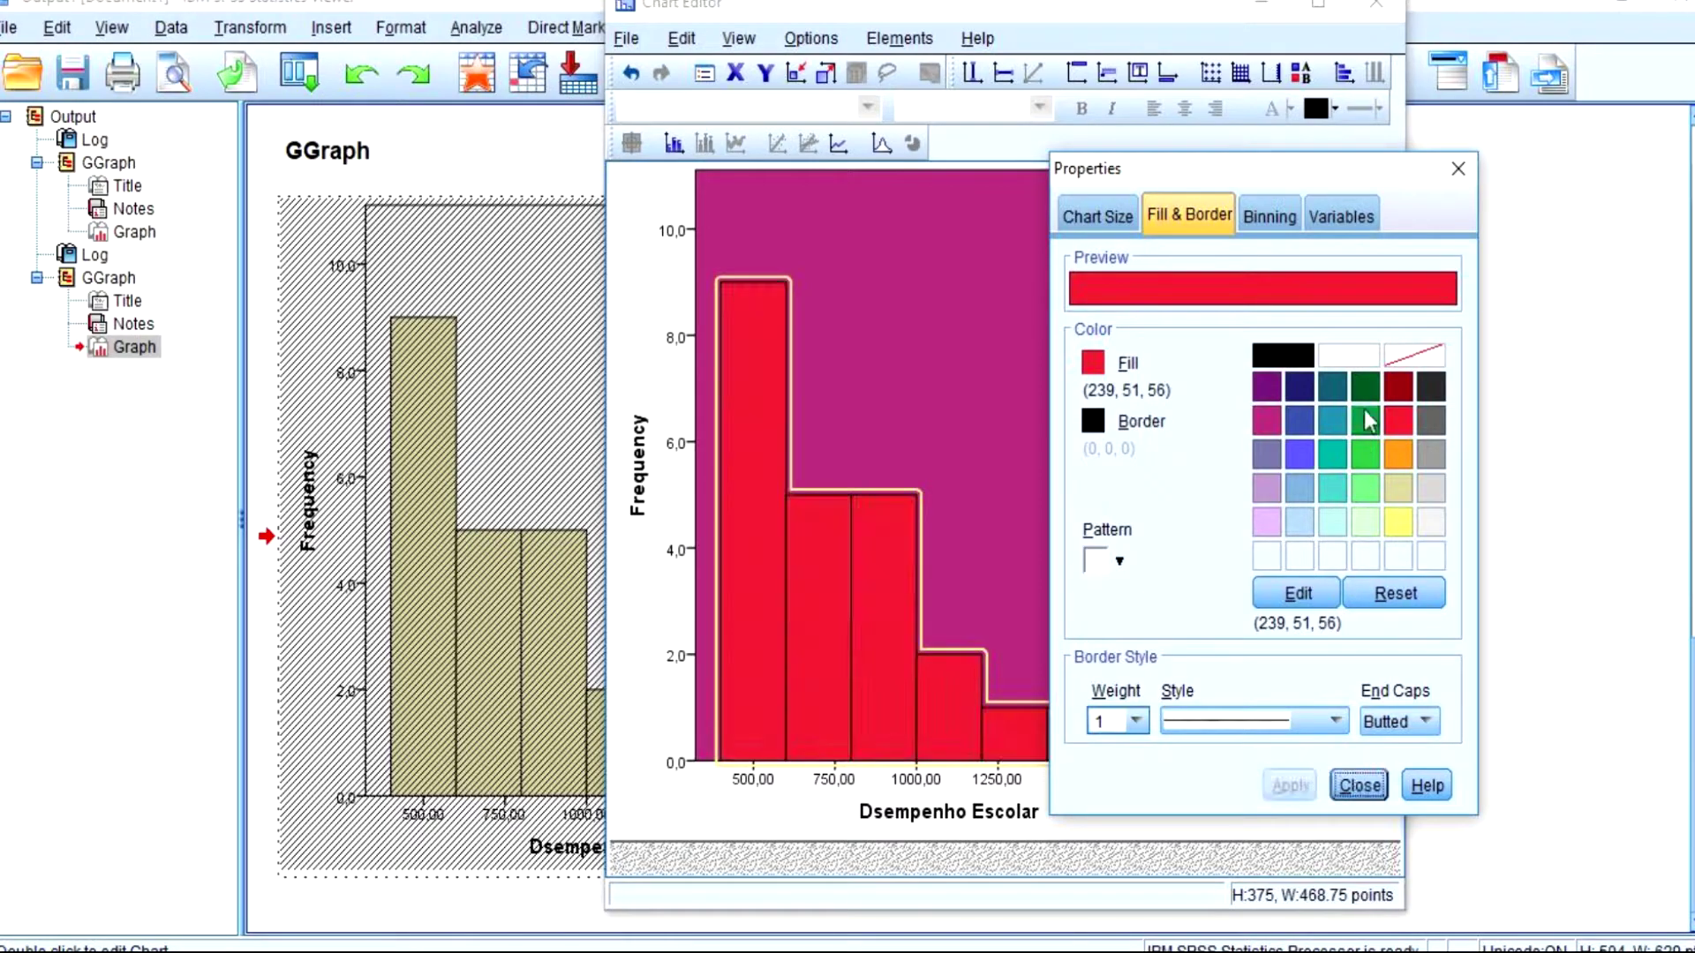
click(1458, 170)
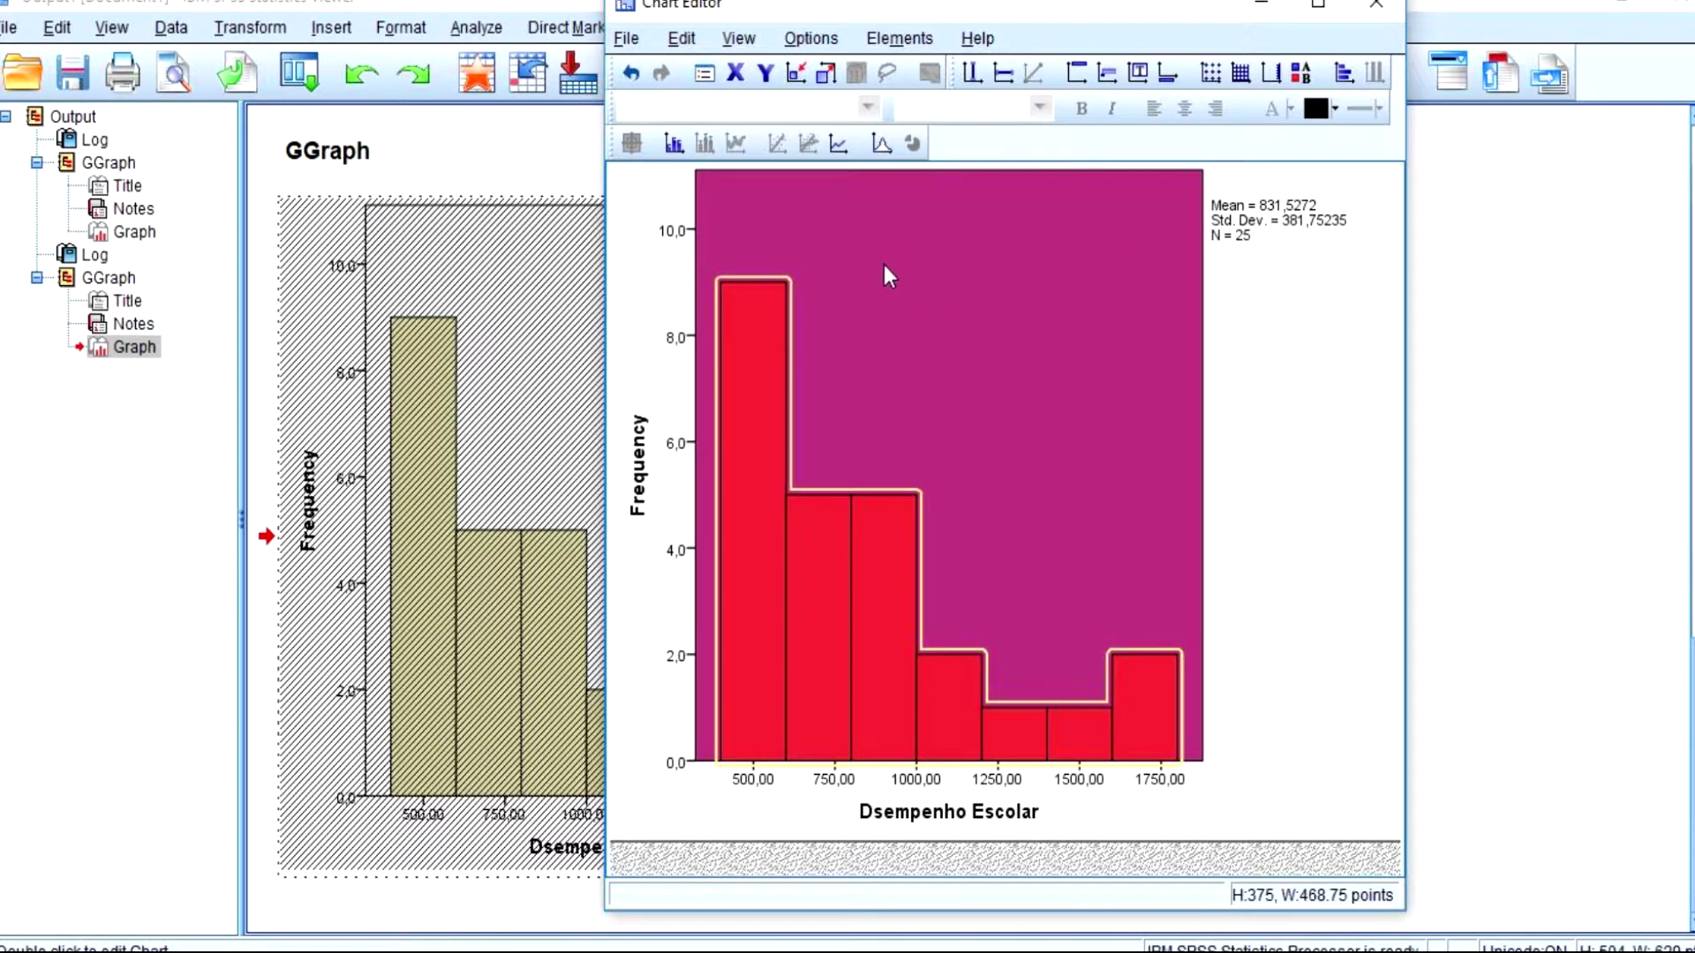
- Add a normal distribution curve with automatic parameters to the histogram, keeping the chart unobstructed by its properties
click(881, 144)
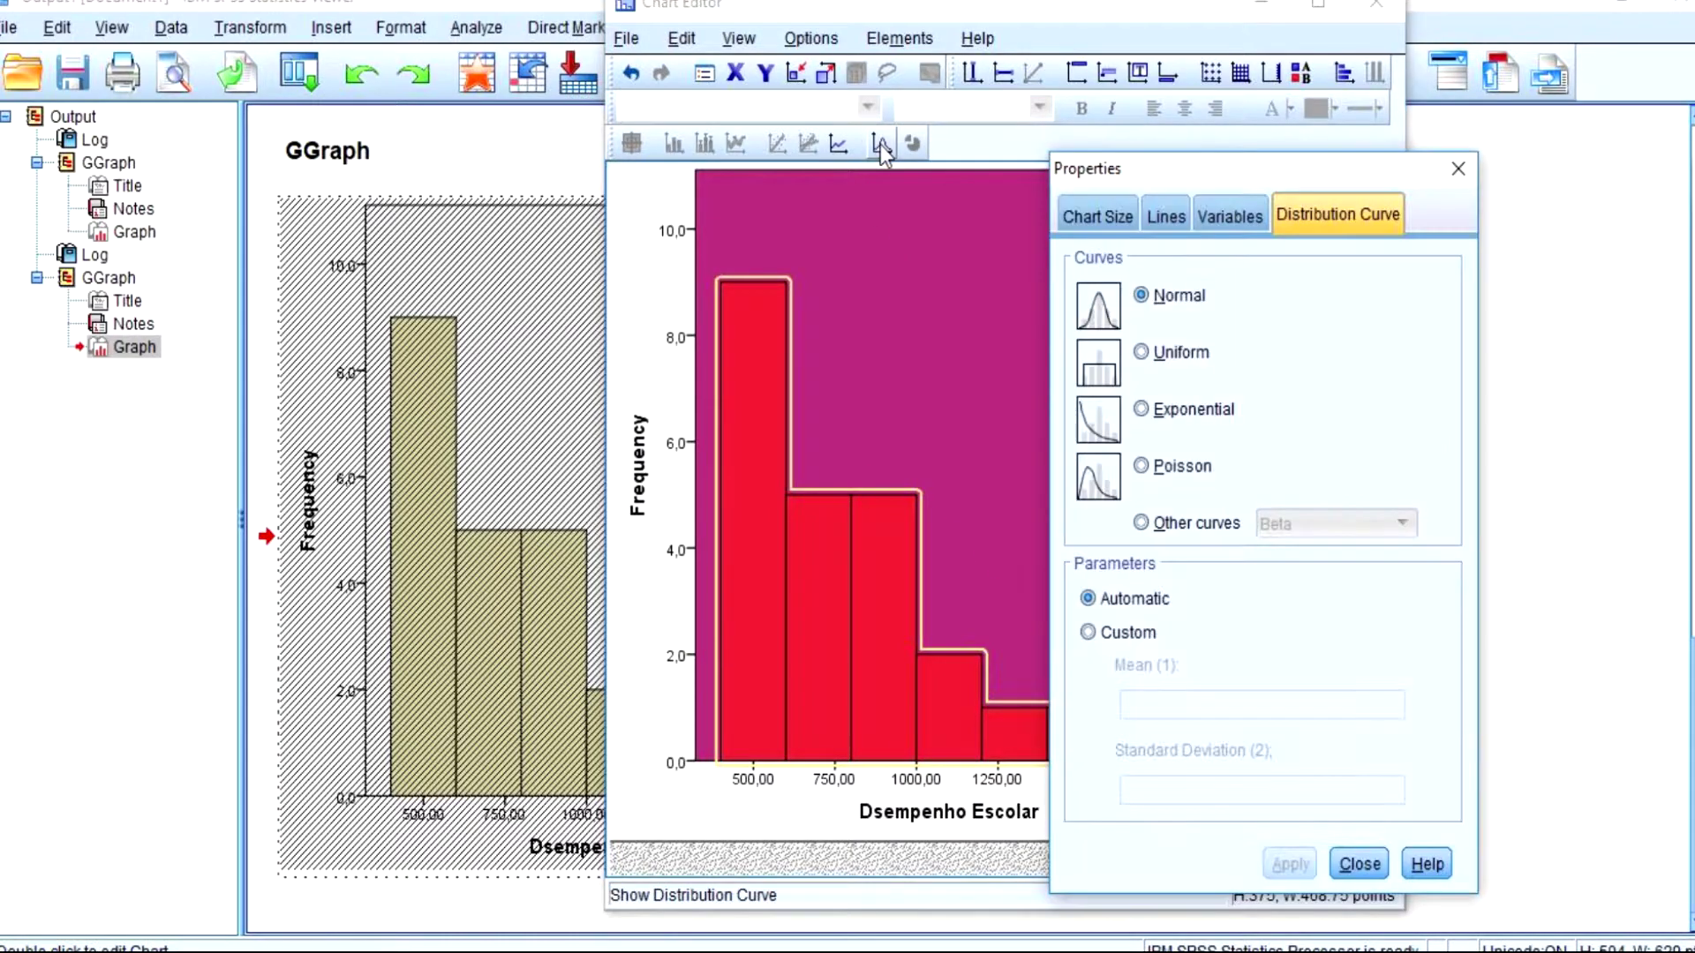
drag(1176, 178, 1368, 134)
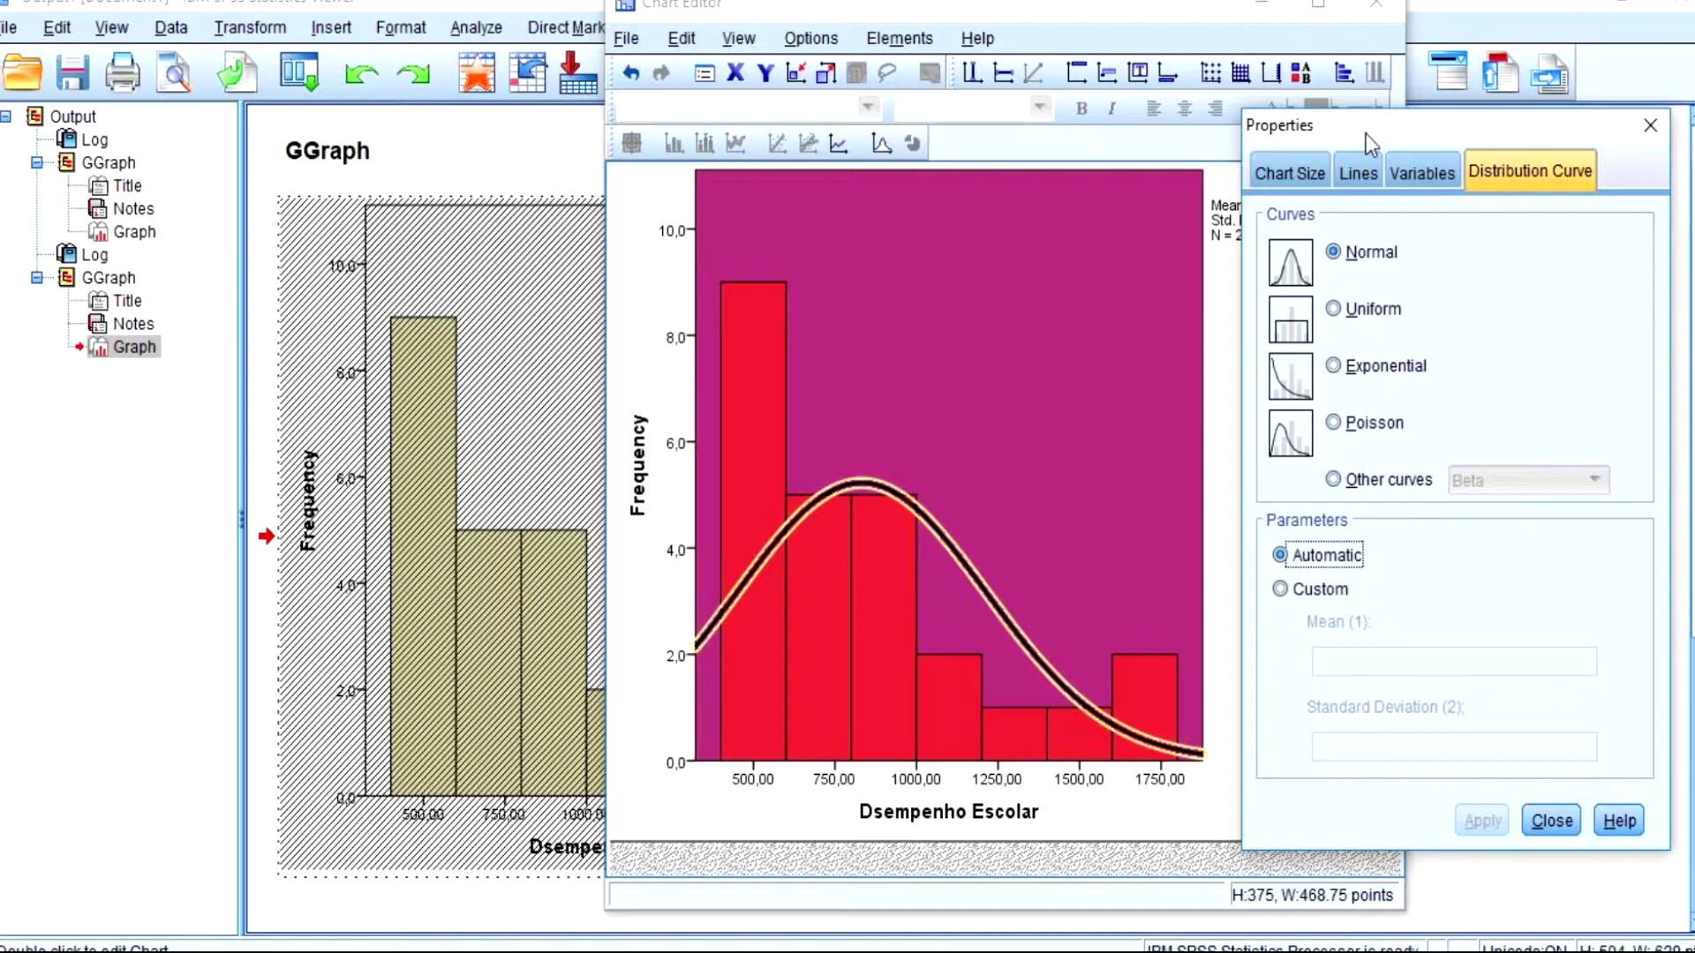
click(1382, 308)
click(1368, 371)
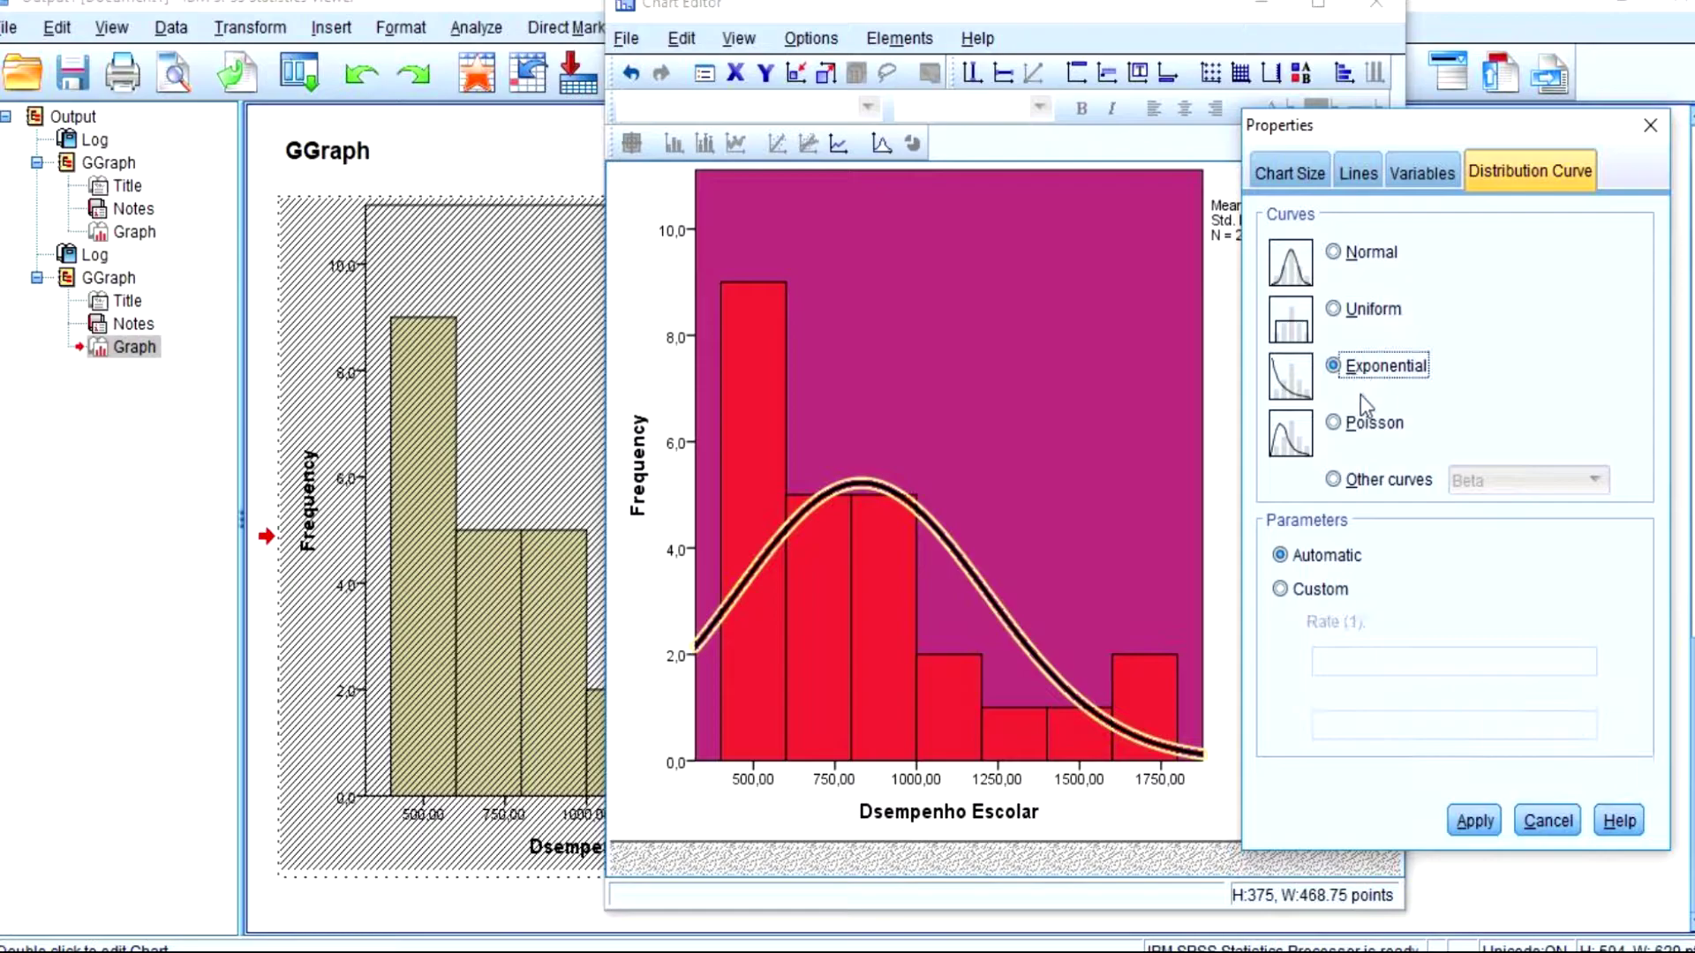
click(1351, 431)
click(1354, 481)
click(1355, 311)
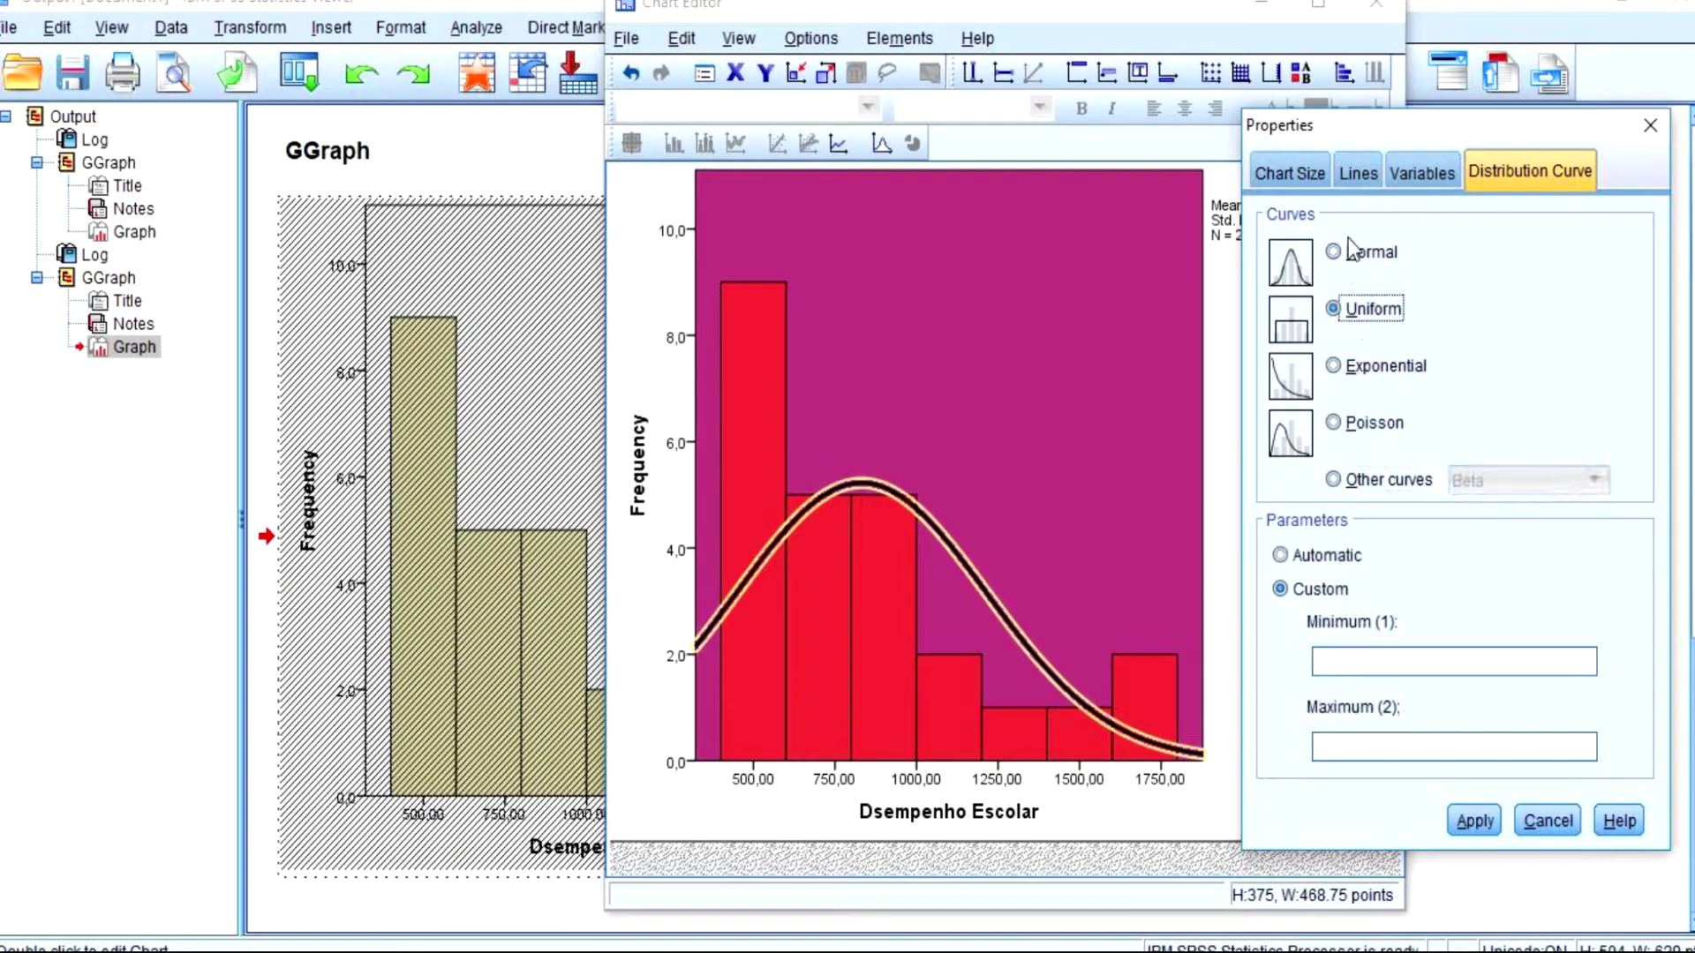
click(1351, 259)
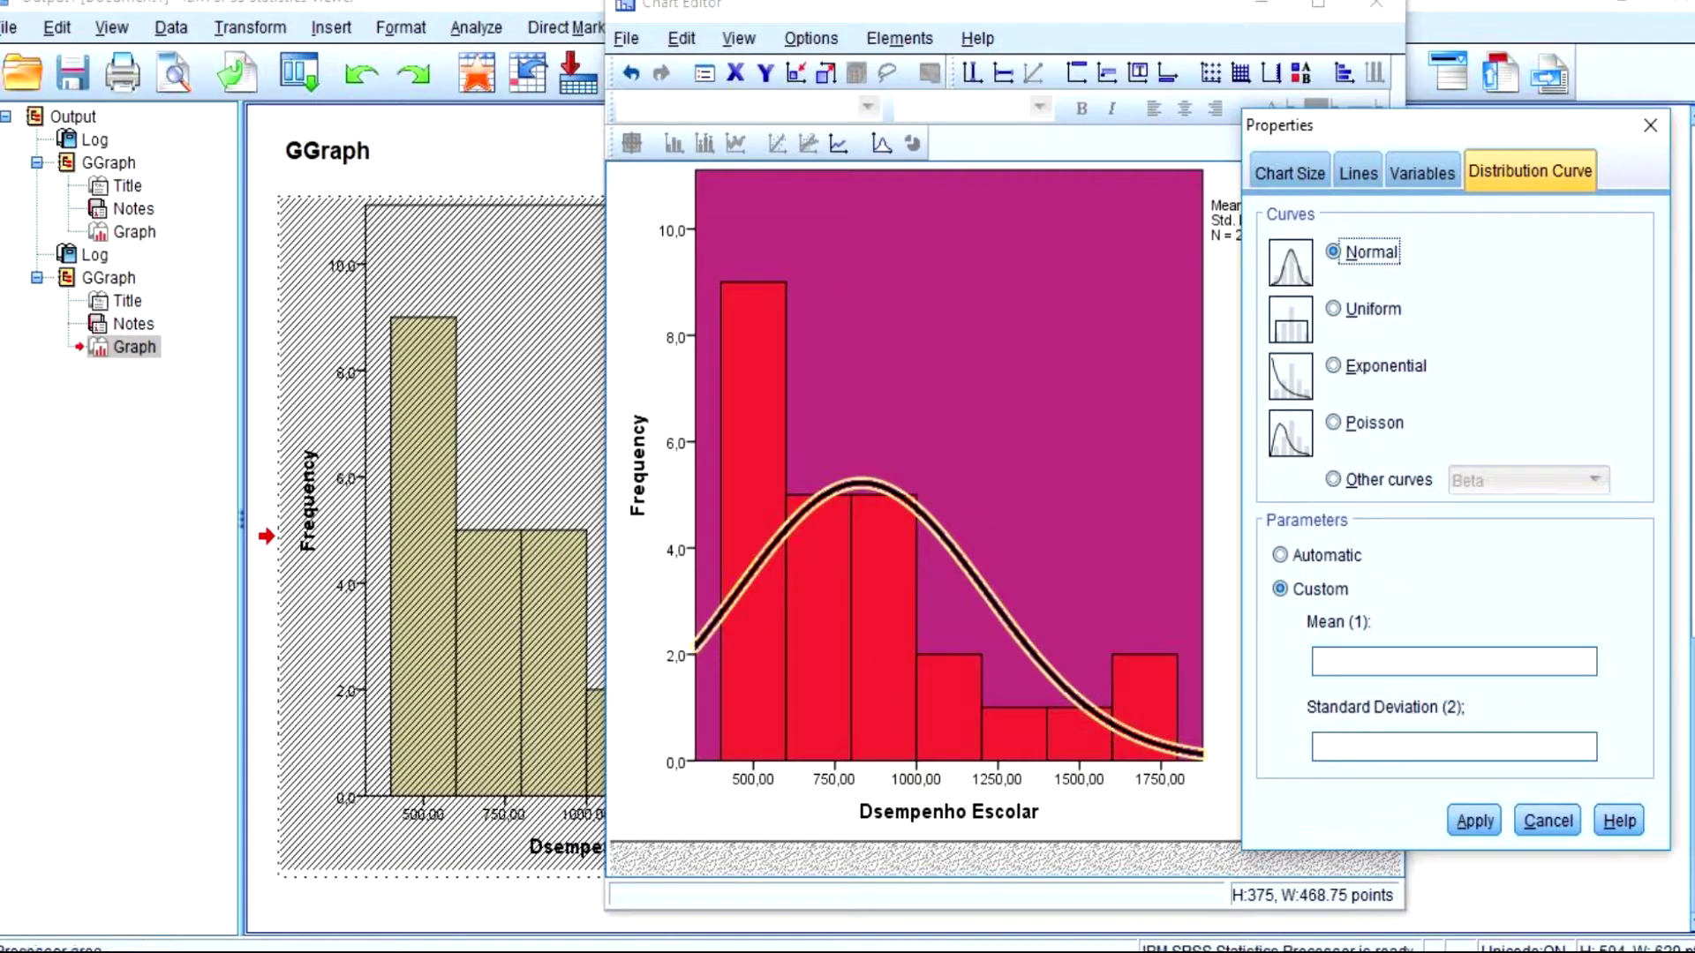
click(1474, 821)
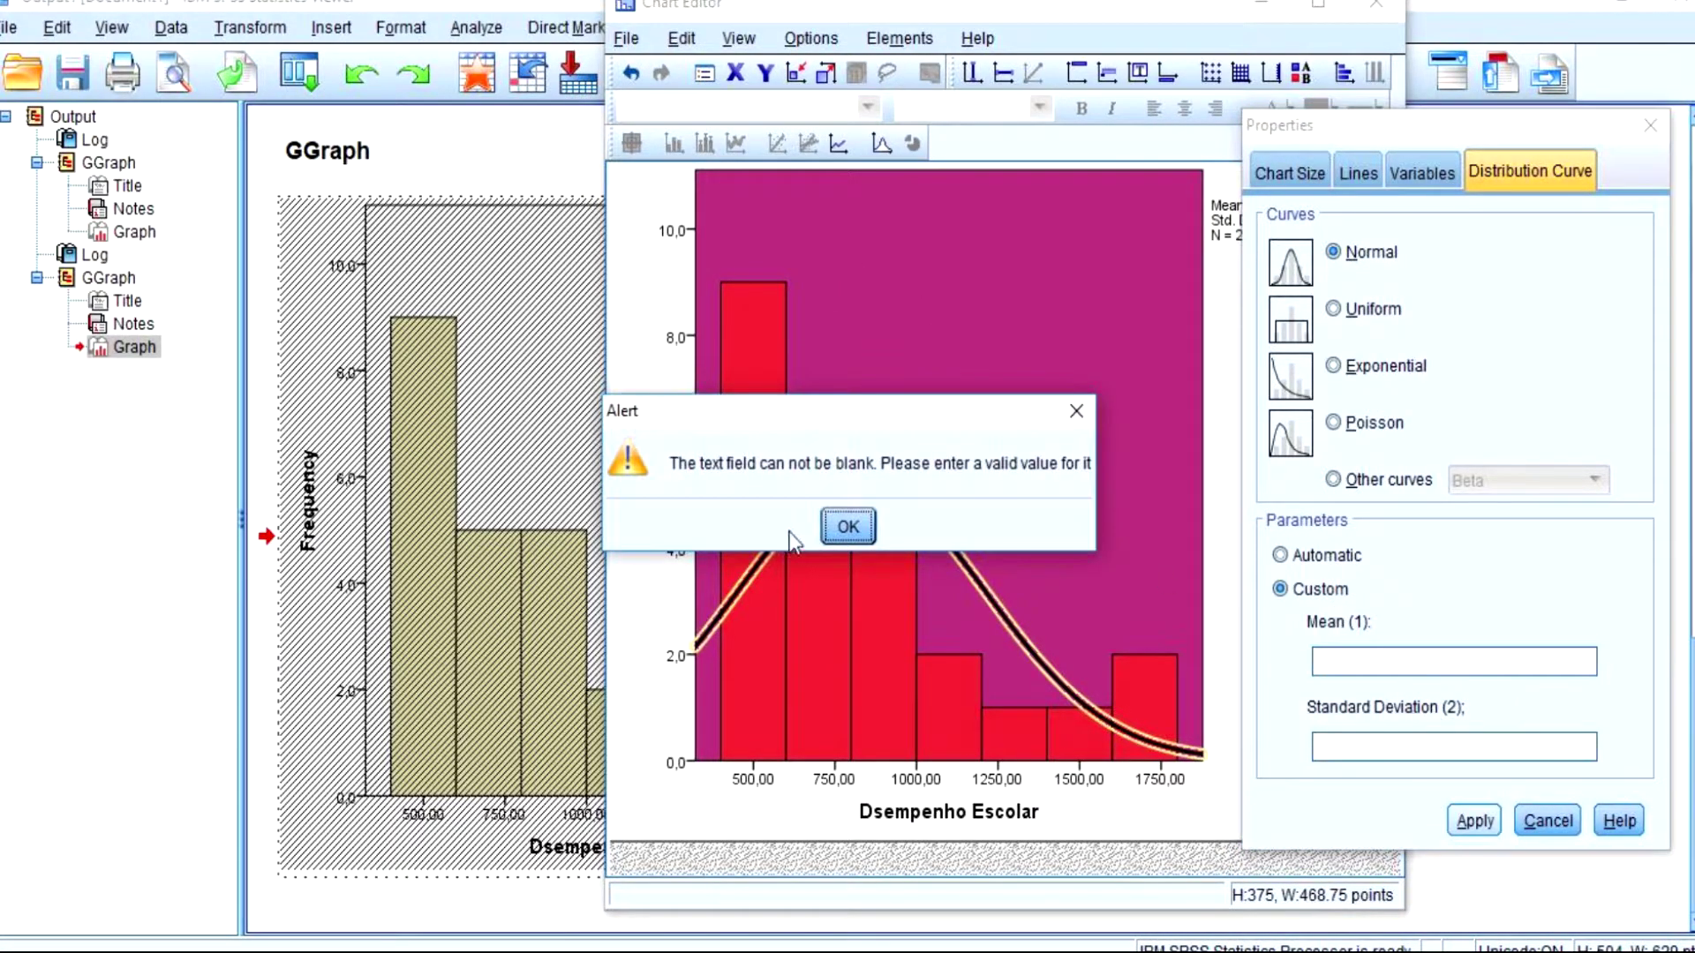
click(843, 528)
click(1473, 821)
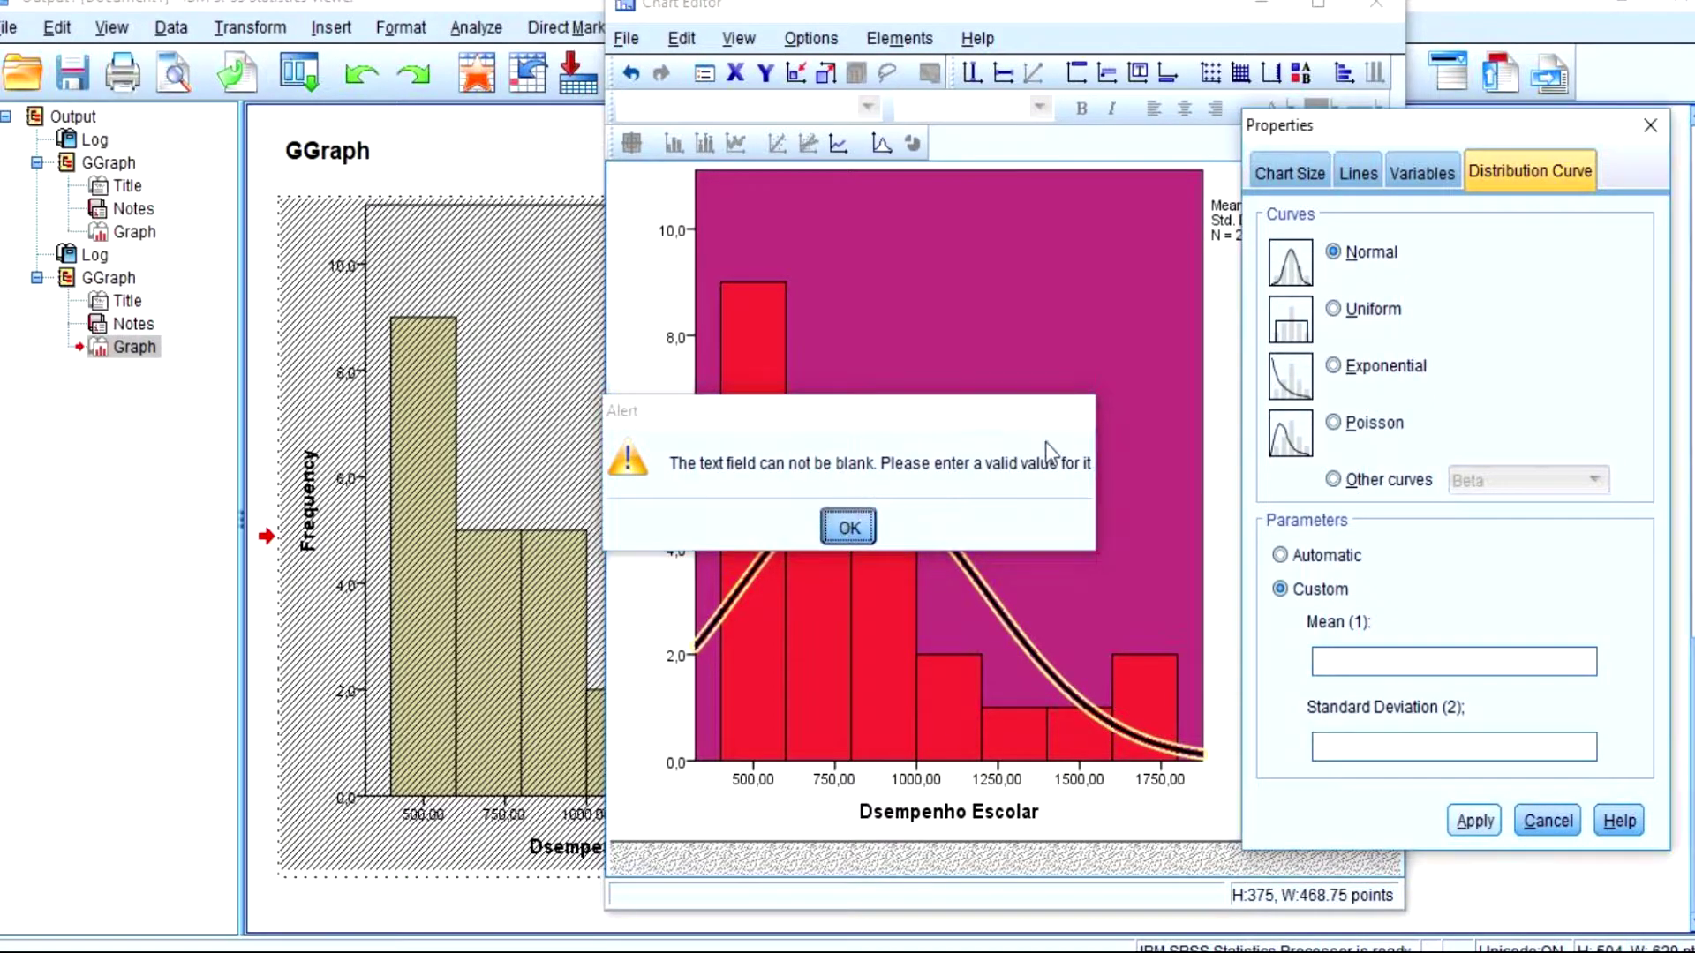
click(847, 525)
click(1649, 126)
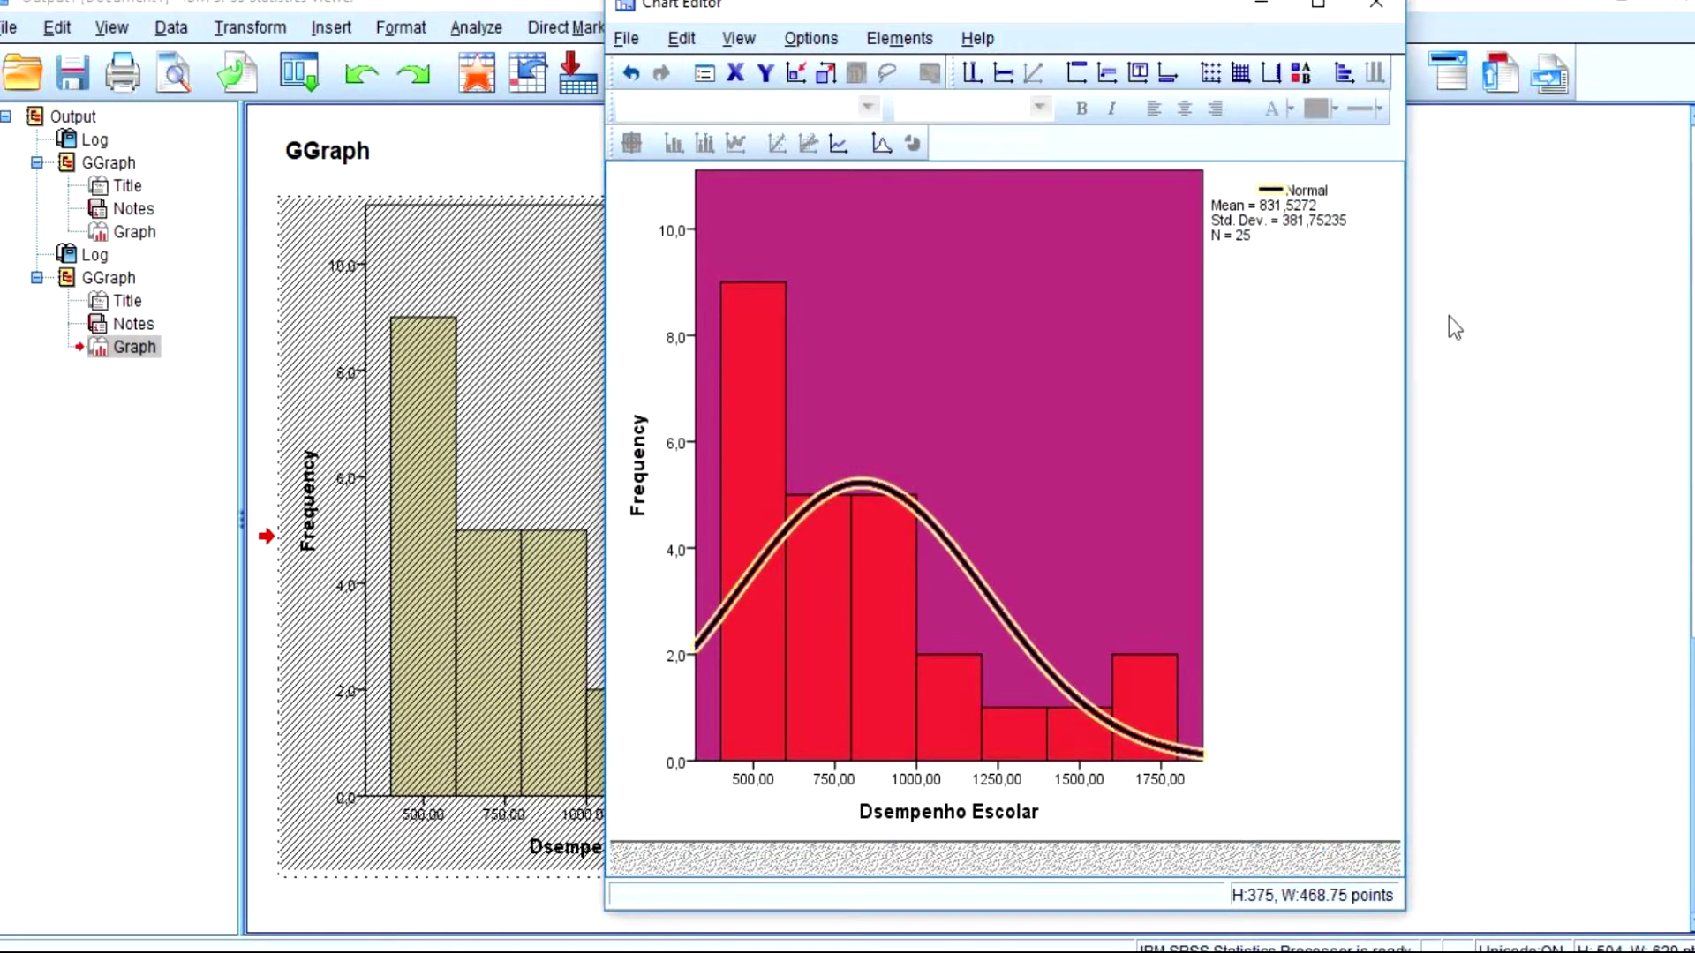
- Return the edited histogram to the output and build a simple area chart from the dataset with Dsempenho Escolar on the X axis
click(1377, 4)
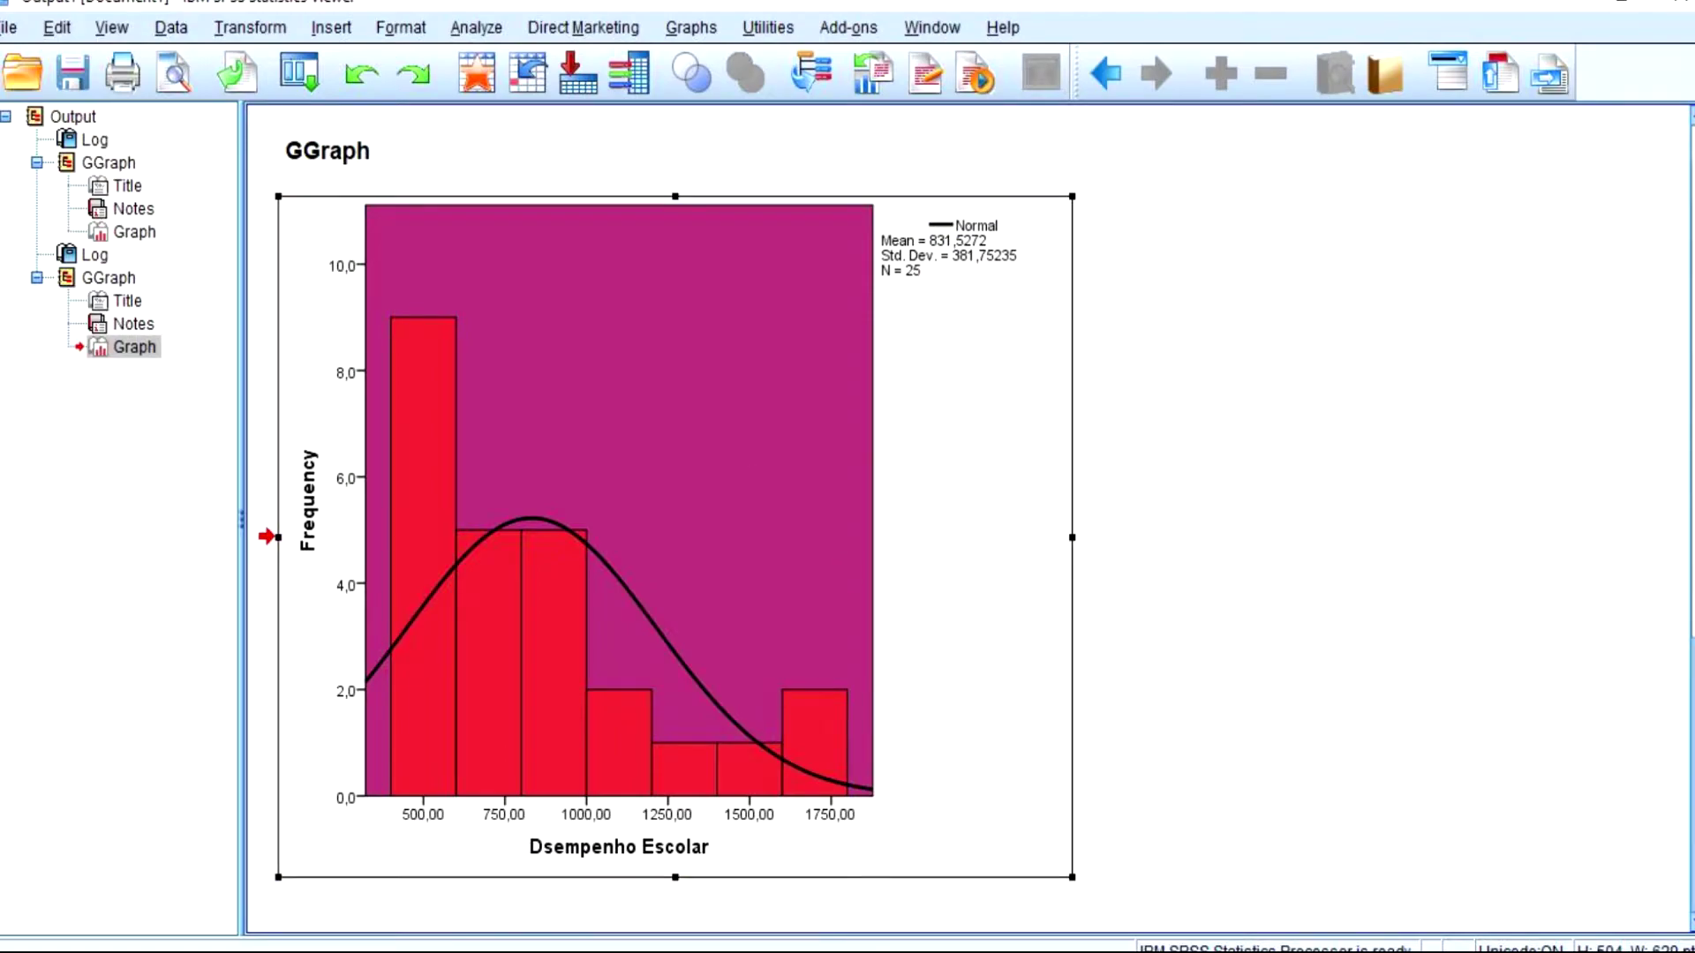
mouse_move(512, 951)
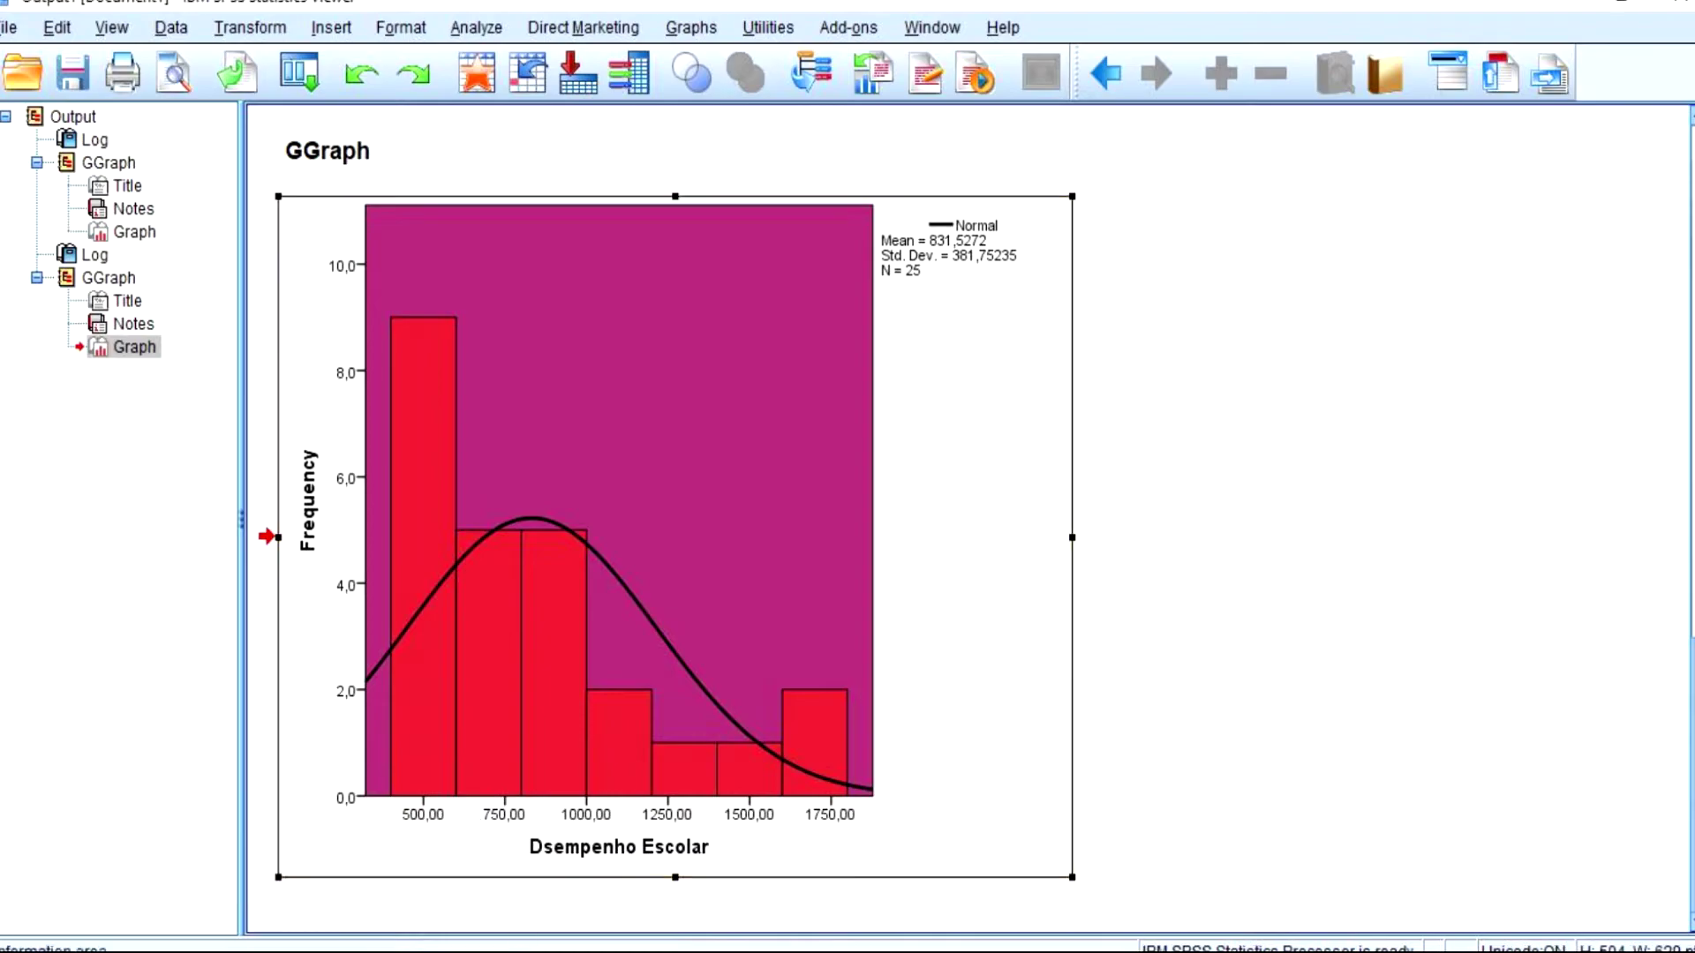
click(600, 802)
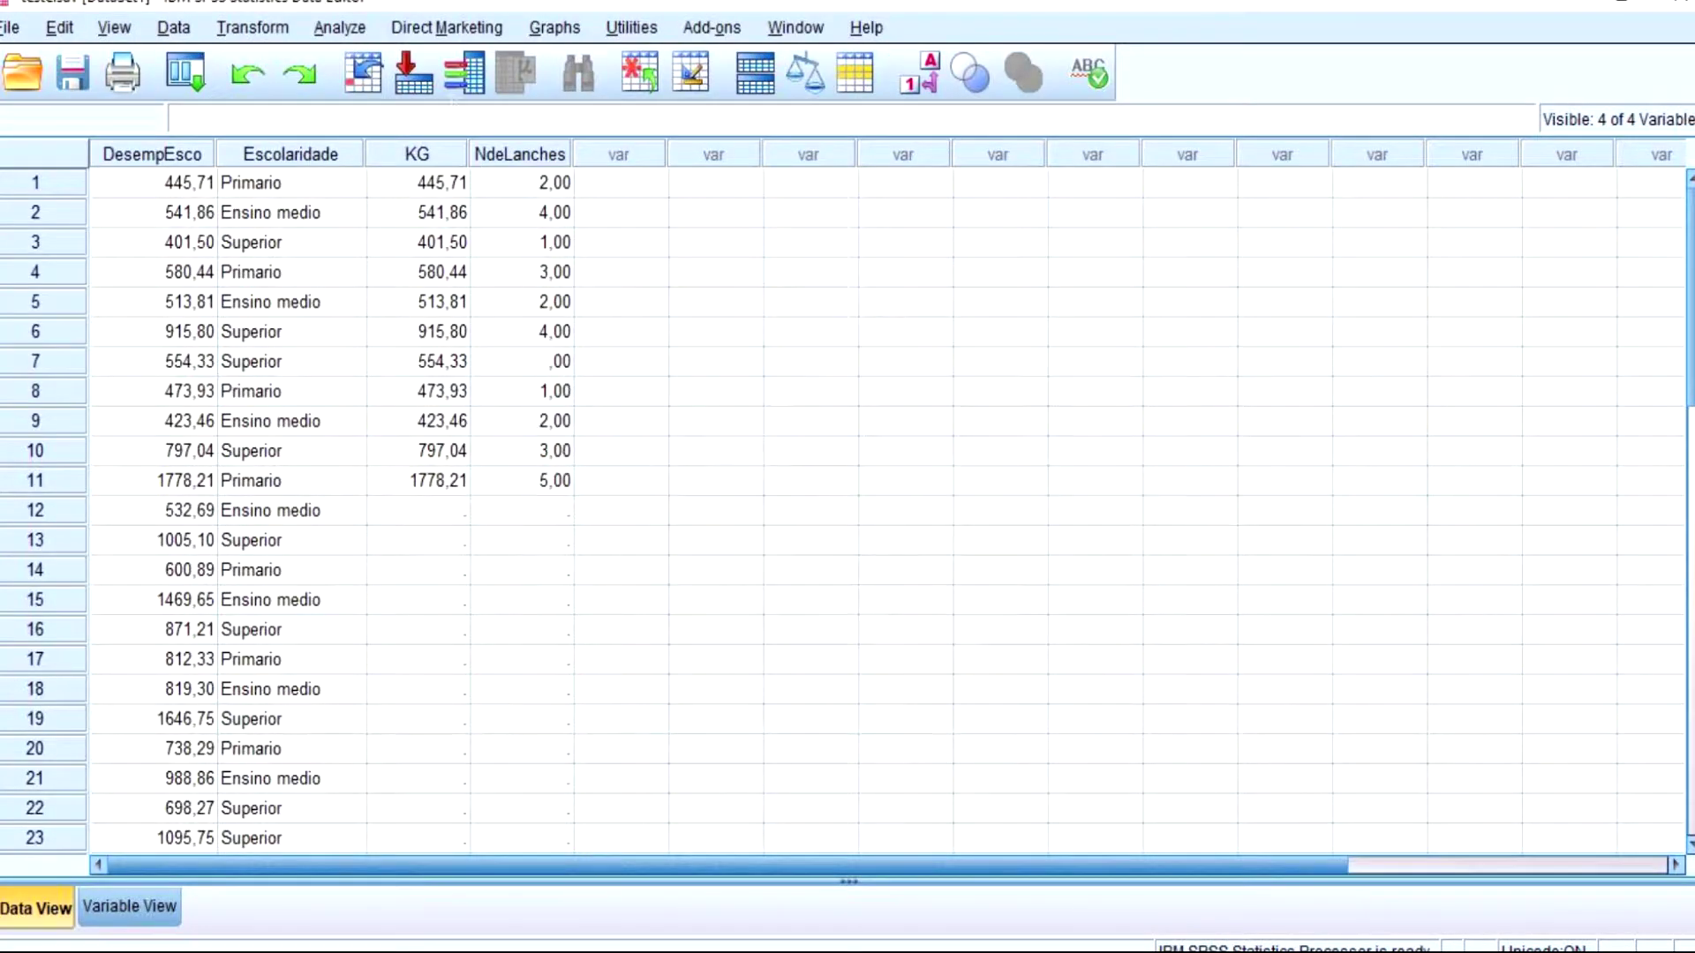
click(551, 30)
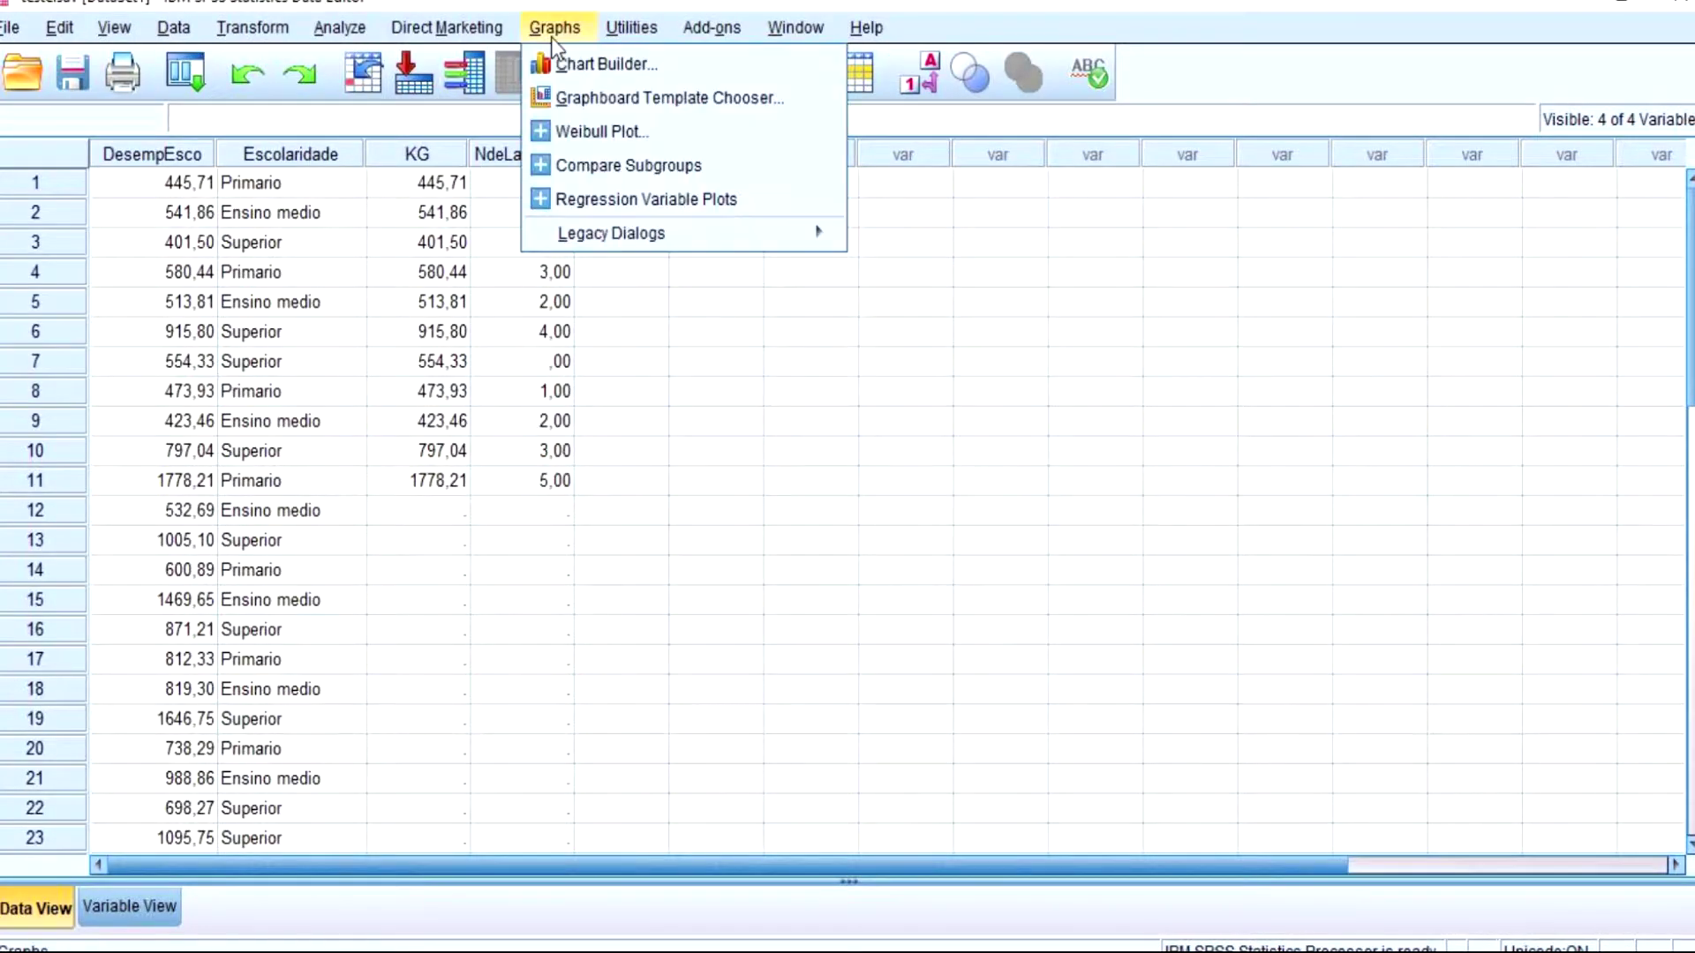
click(588, 67)
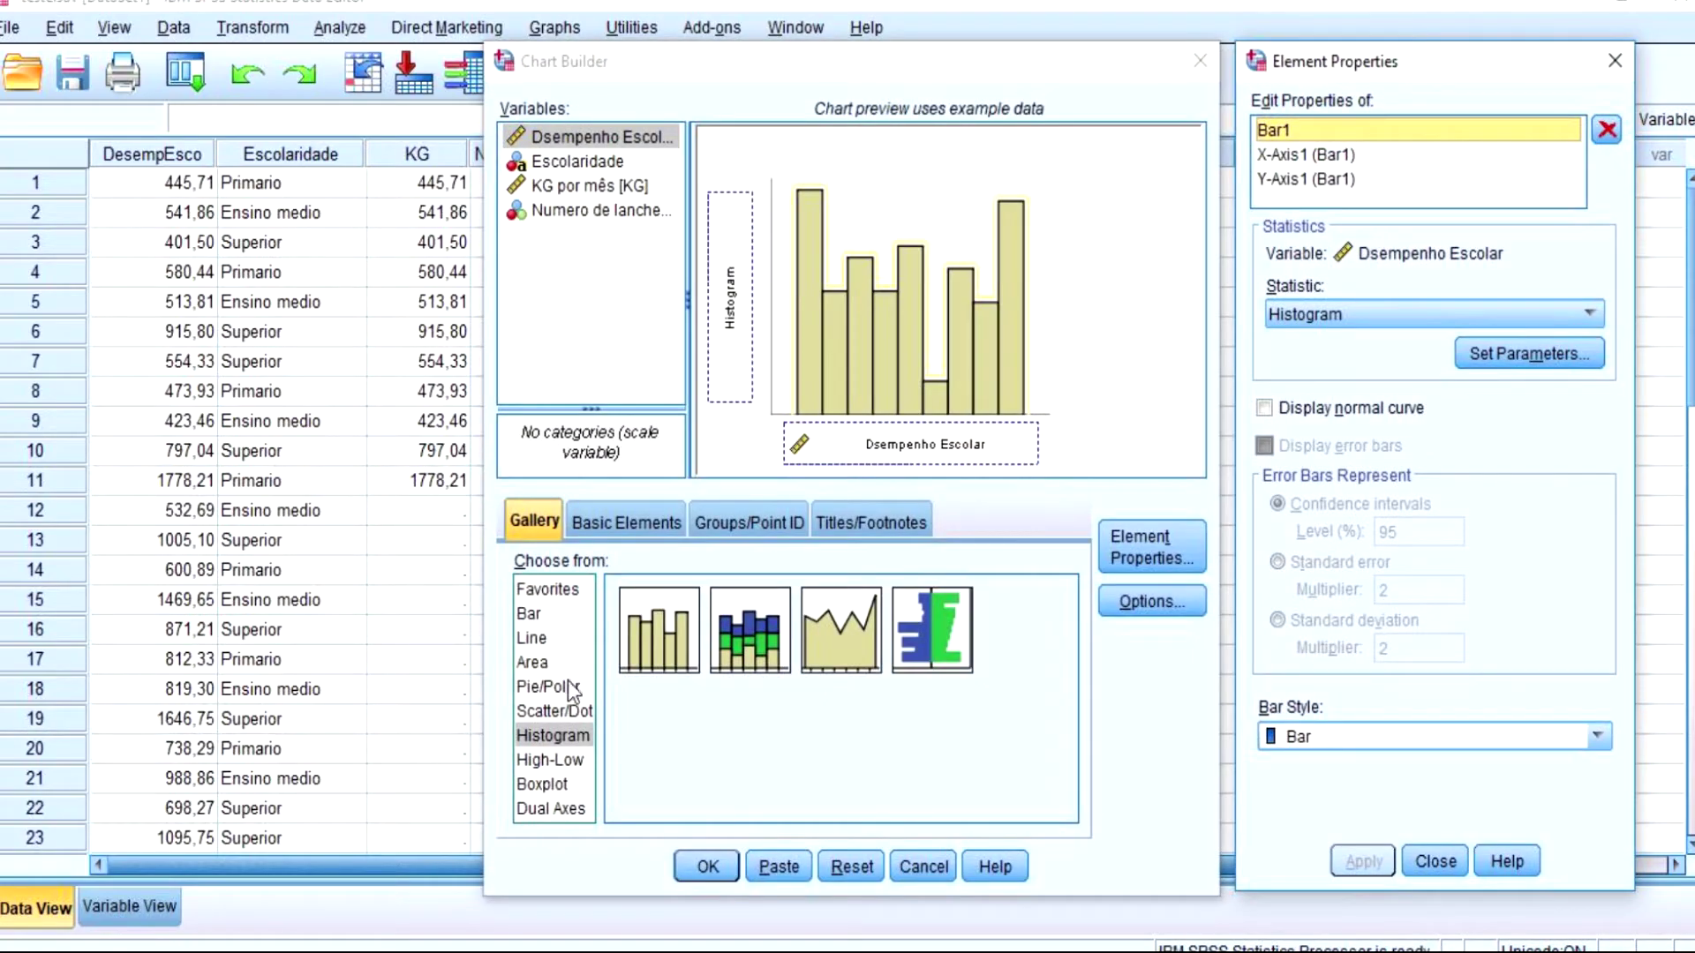
click(570, 688)
click(562, 662)
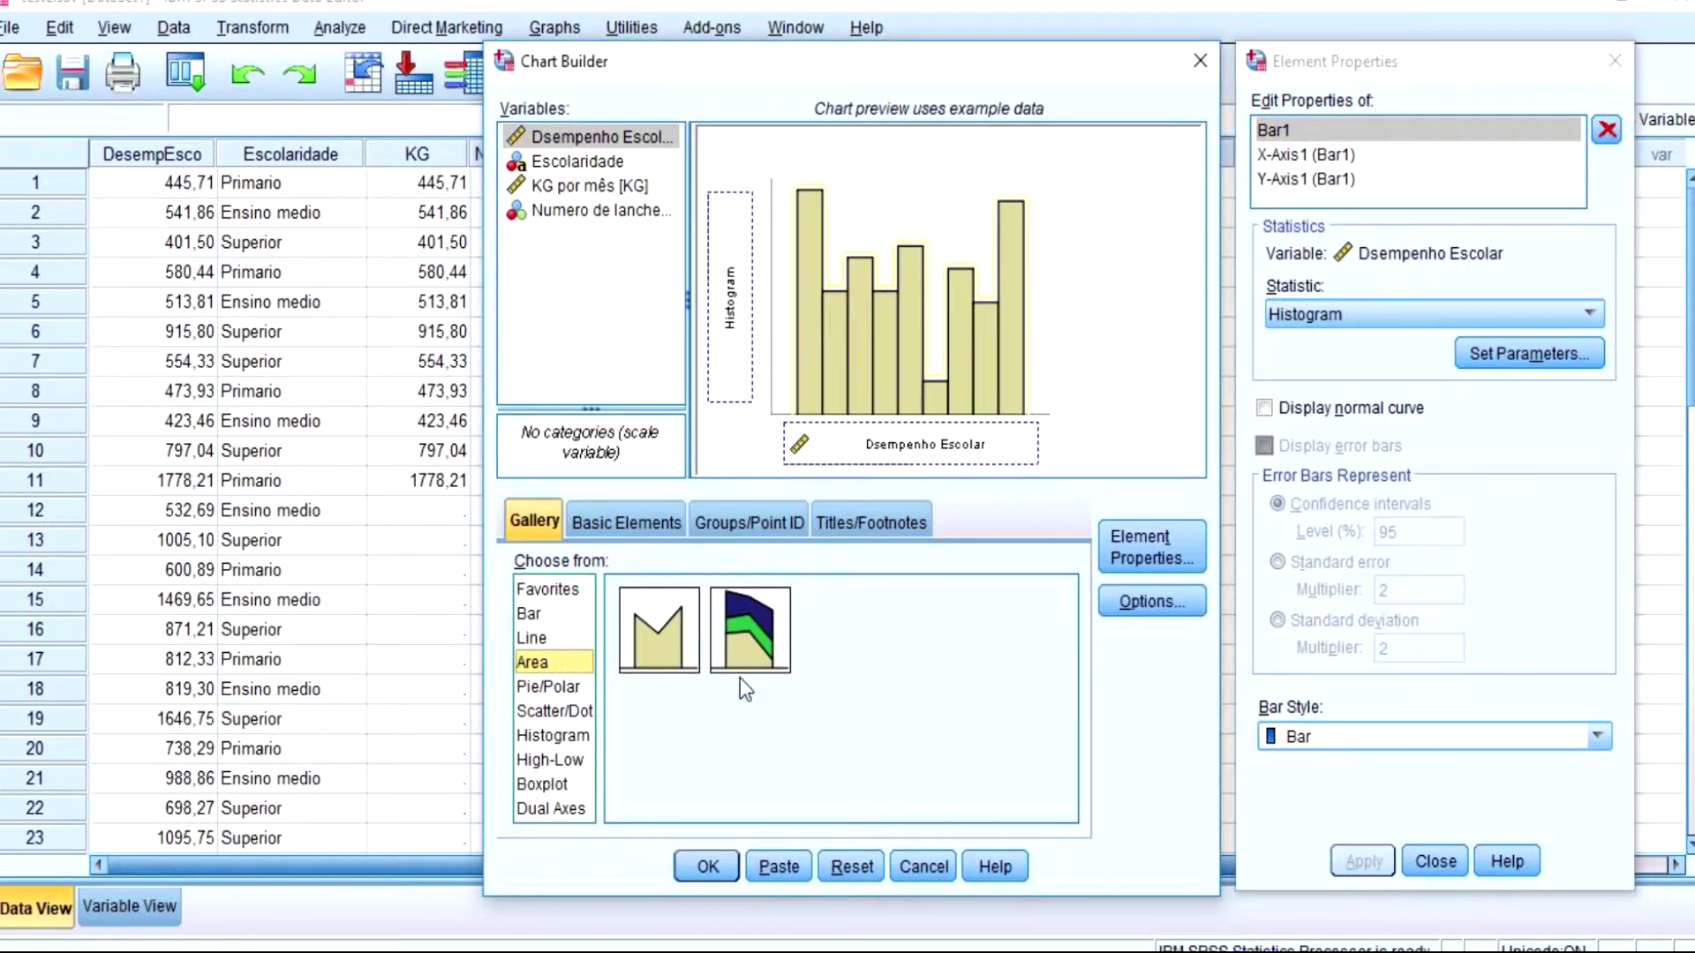
double_click(667, 641)
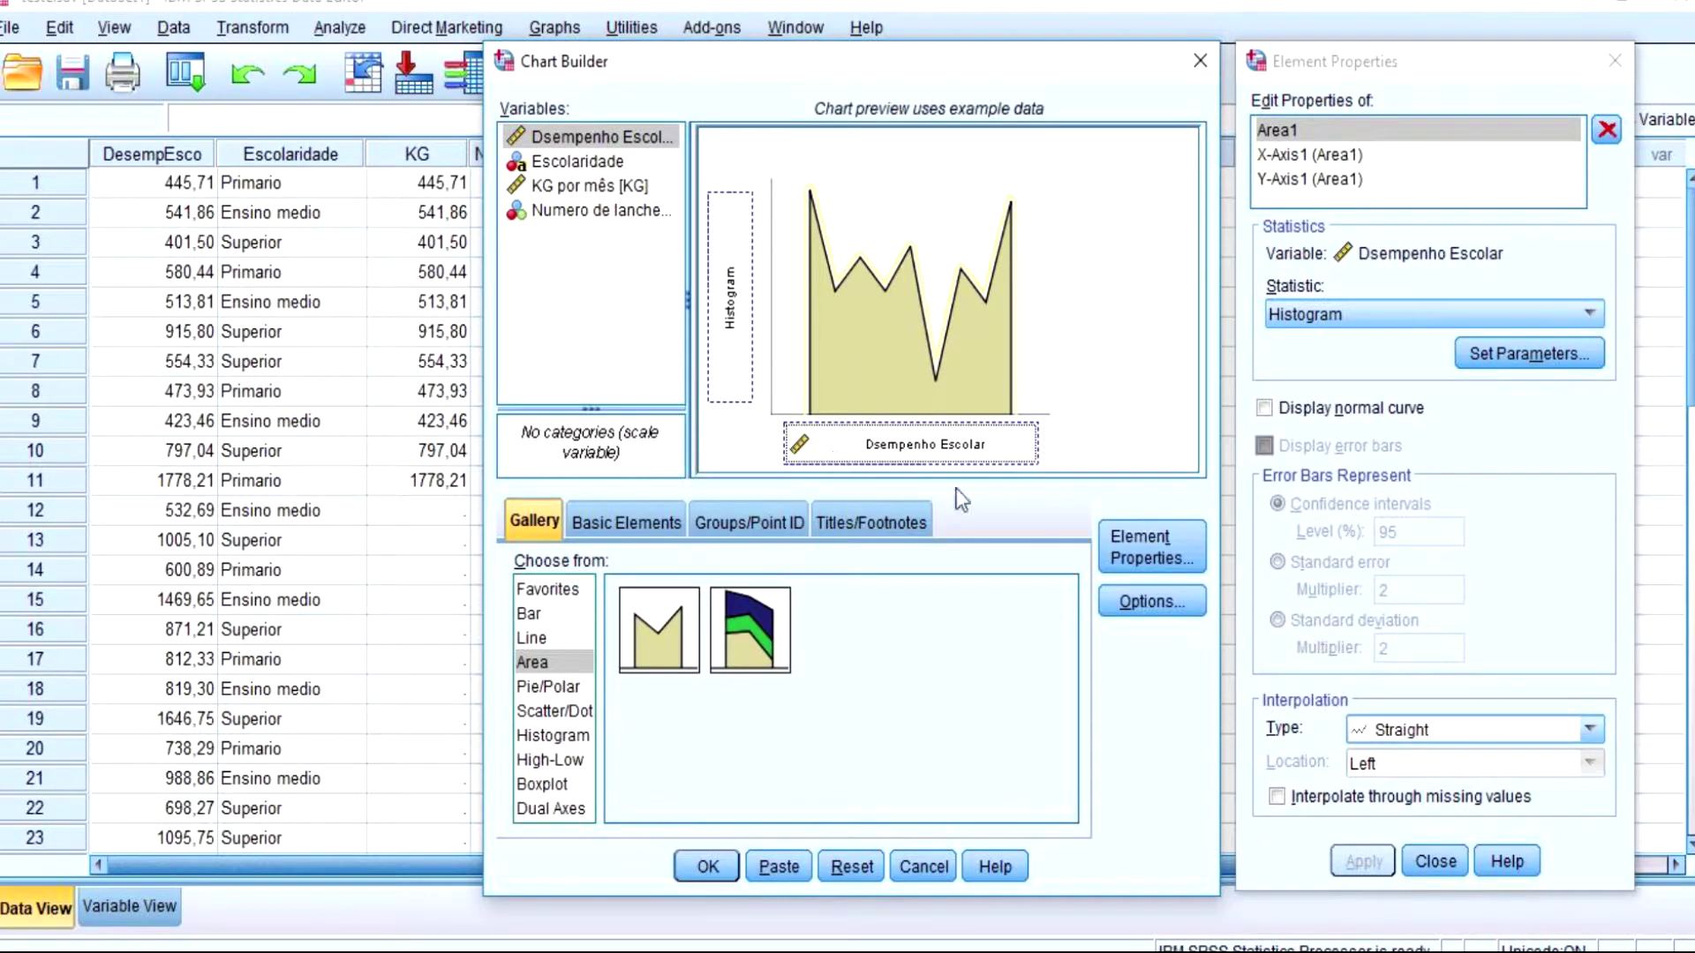
drag(585, 131, 881, 433)
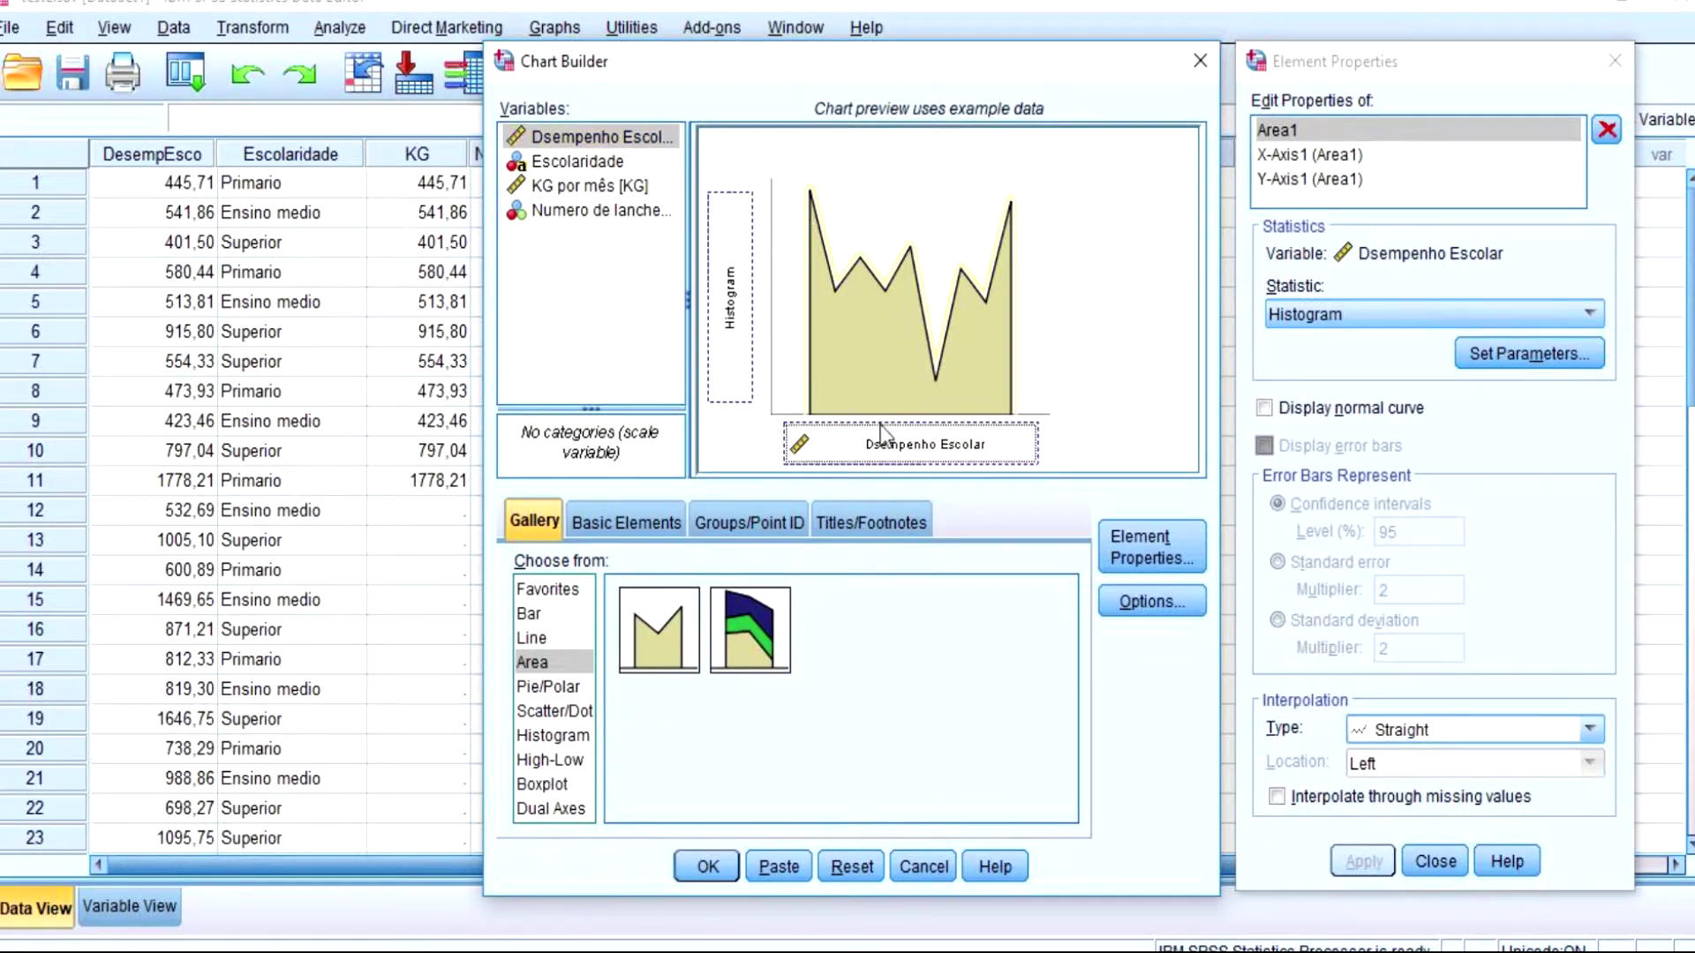
click(713, 860)
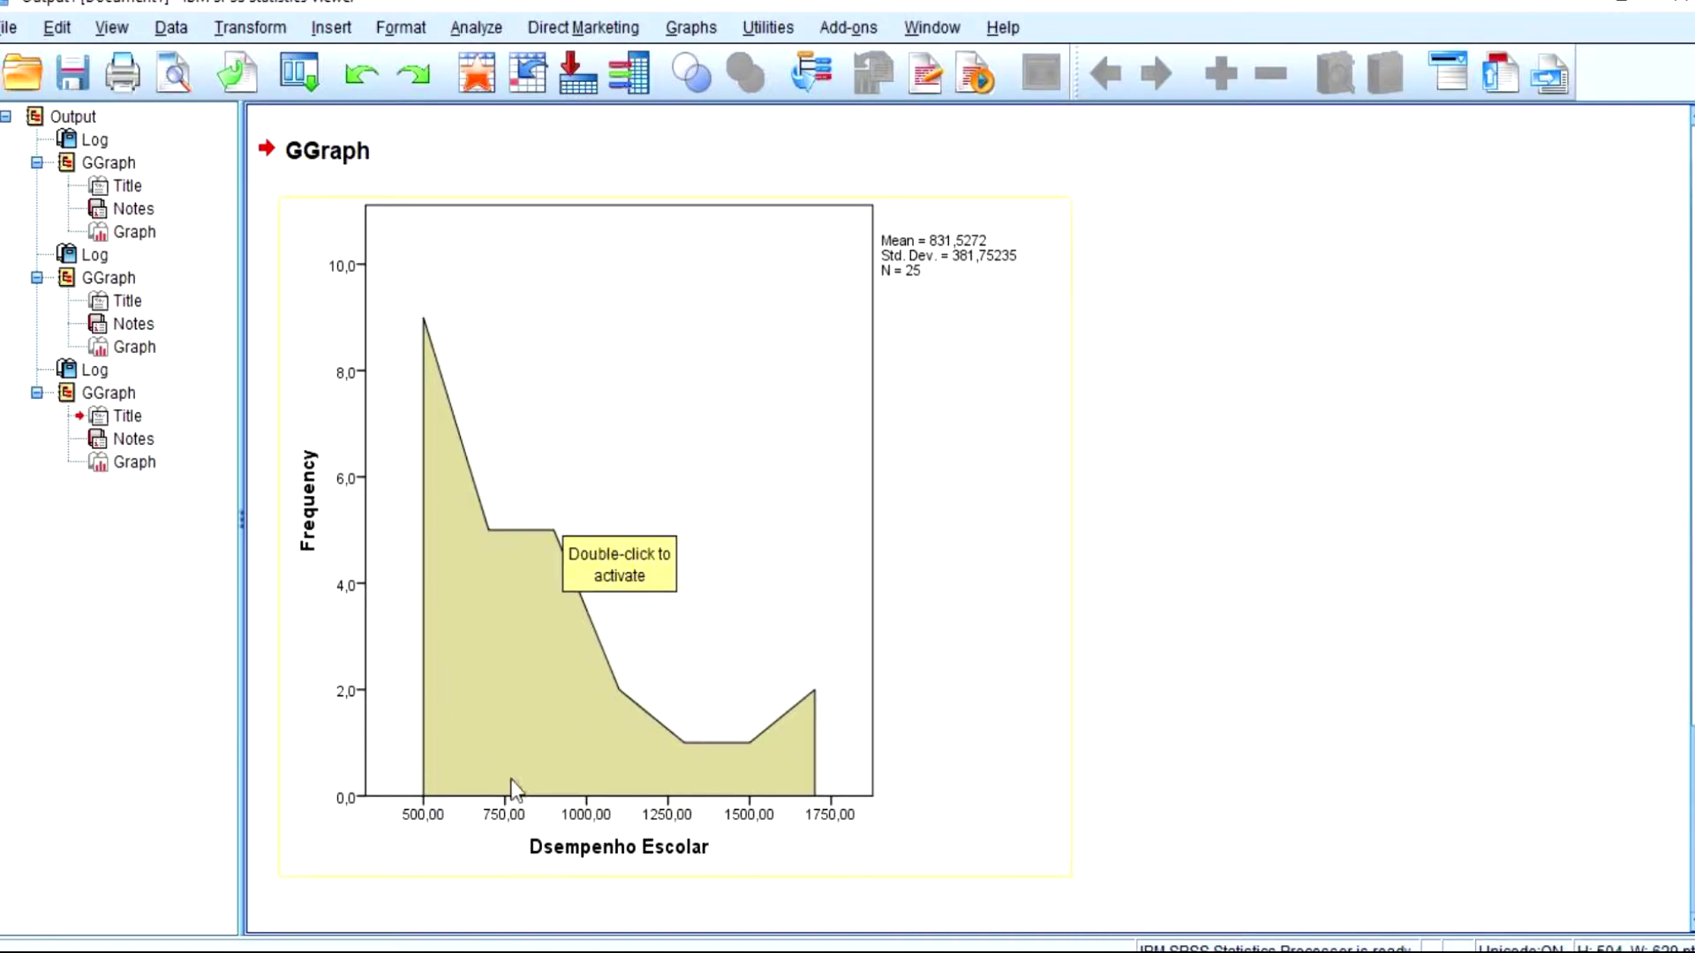
- Add a normal distribution curve to the Dsempenho Escolar area chart and return the edited chart to the output
double_click(559, 443)
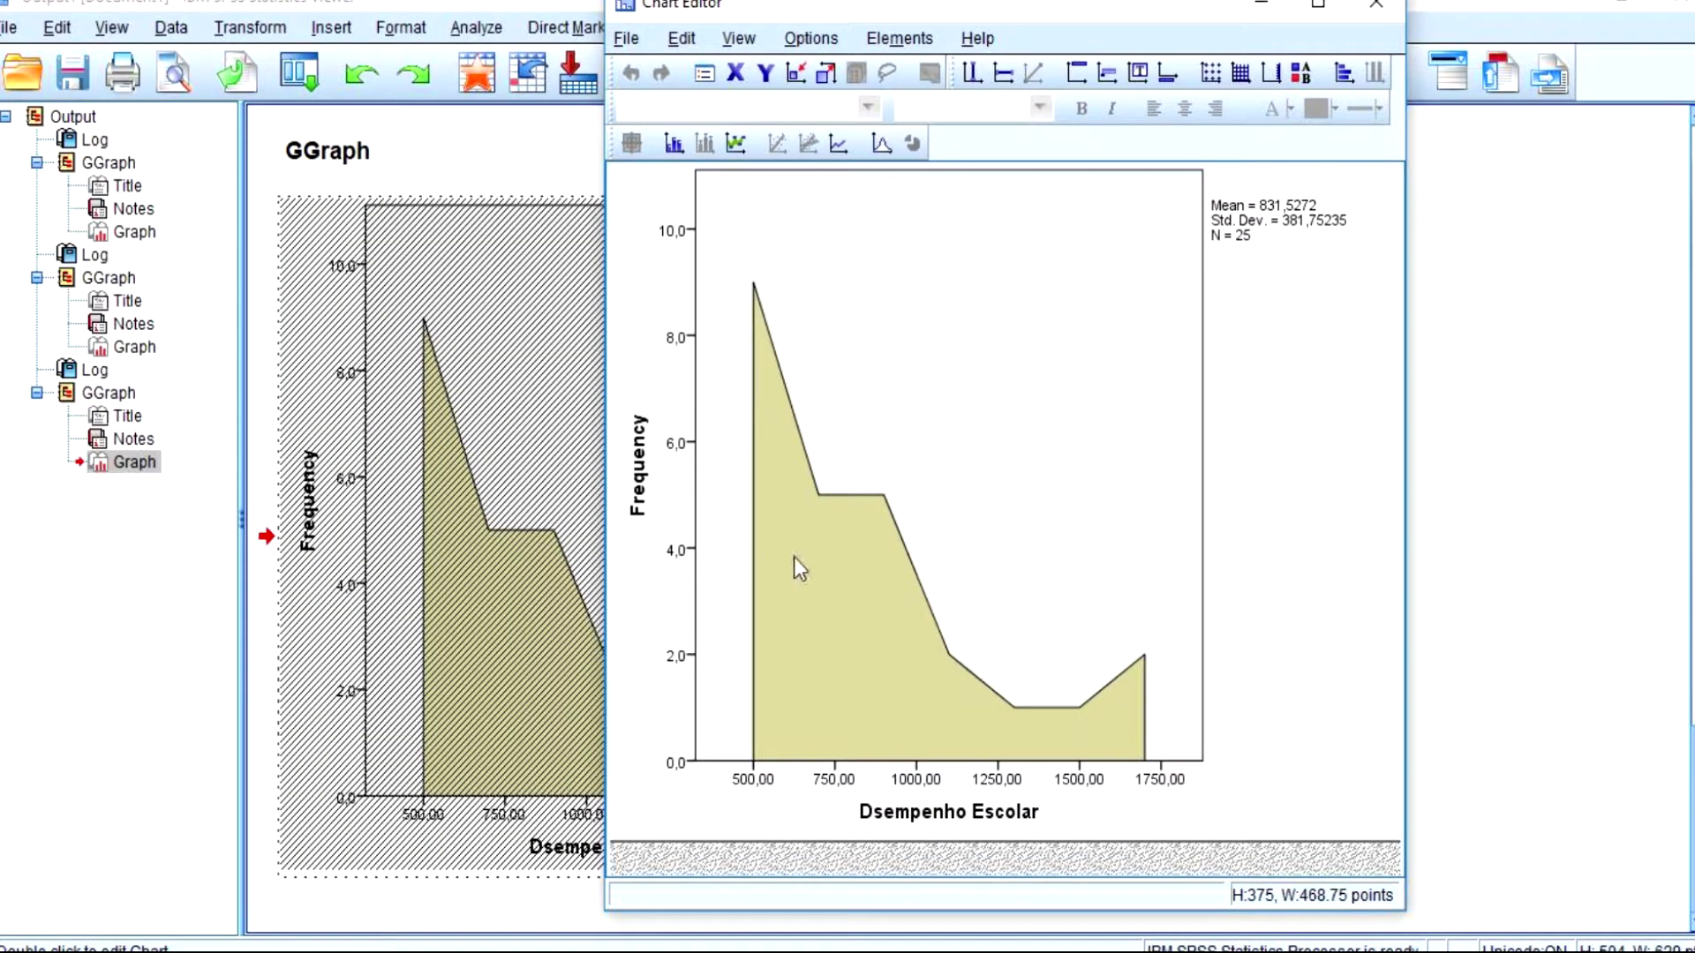
click(881, 144)
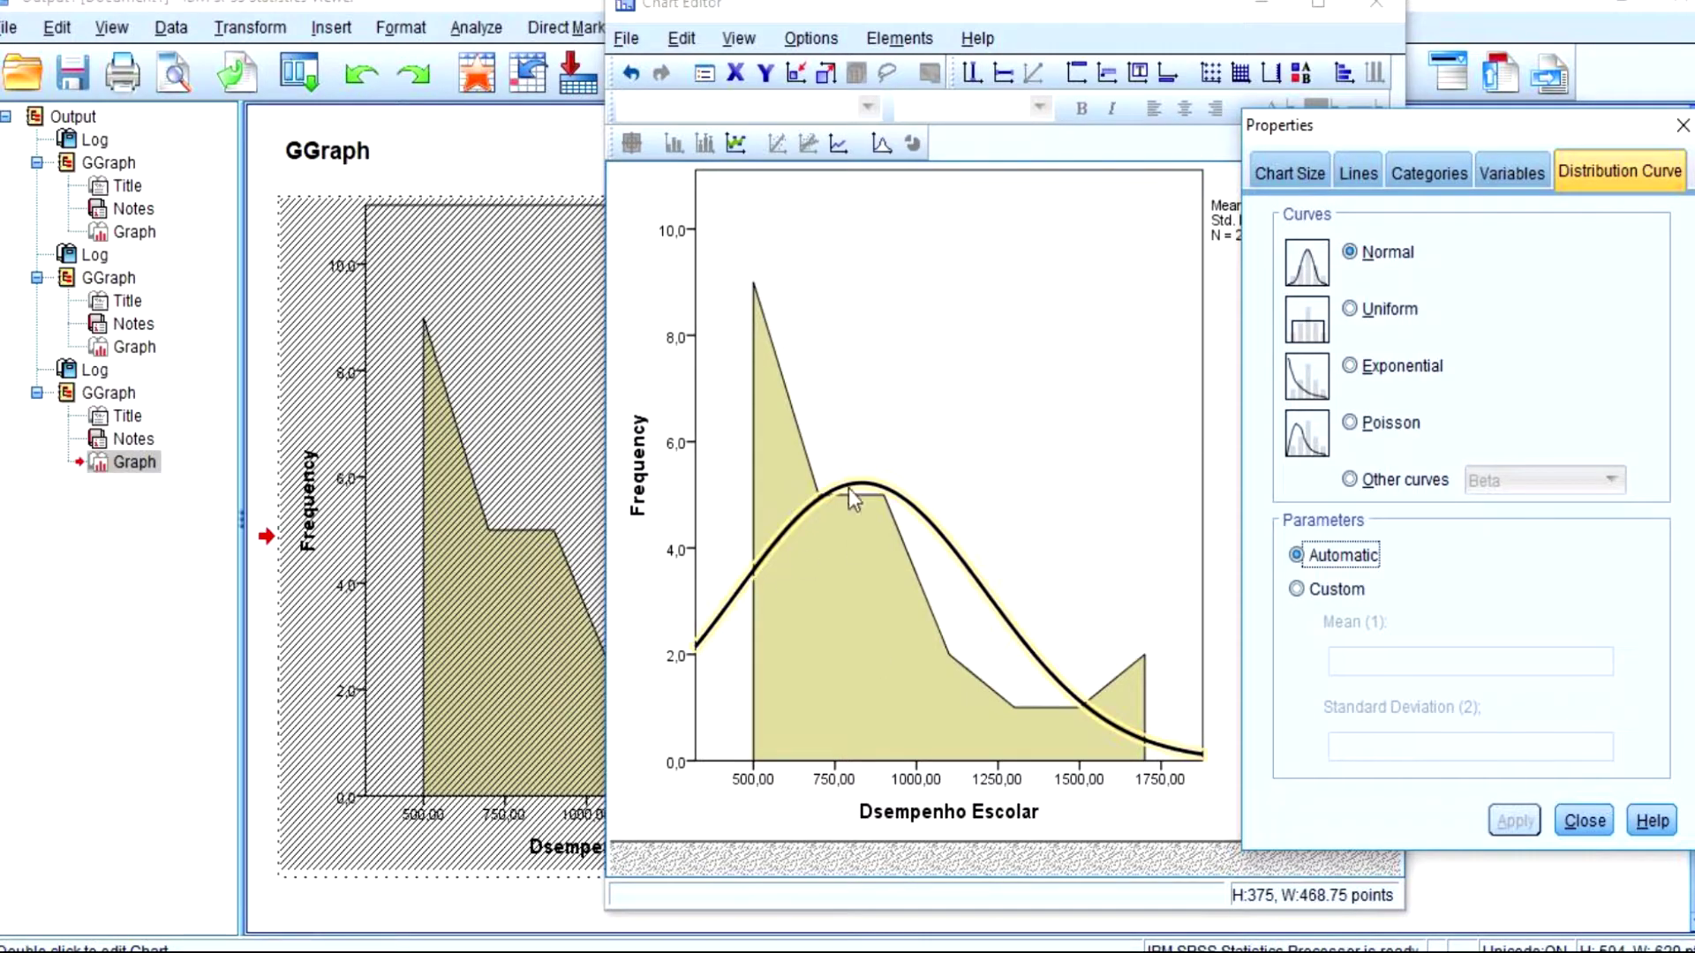
click(1584, 821)
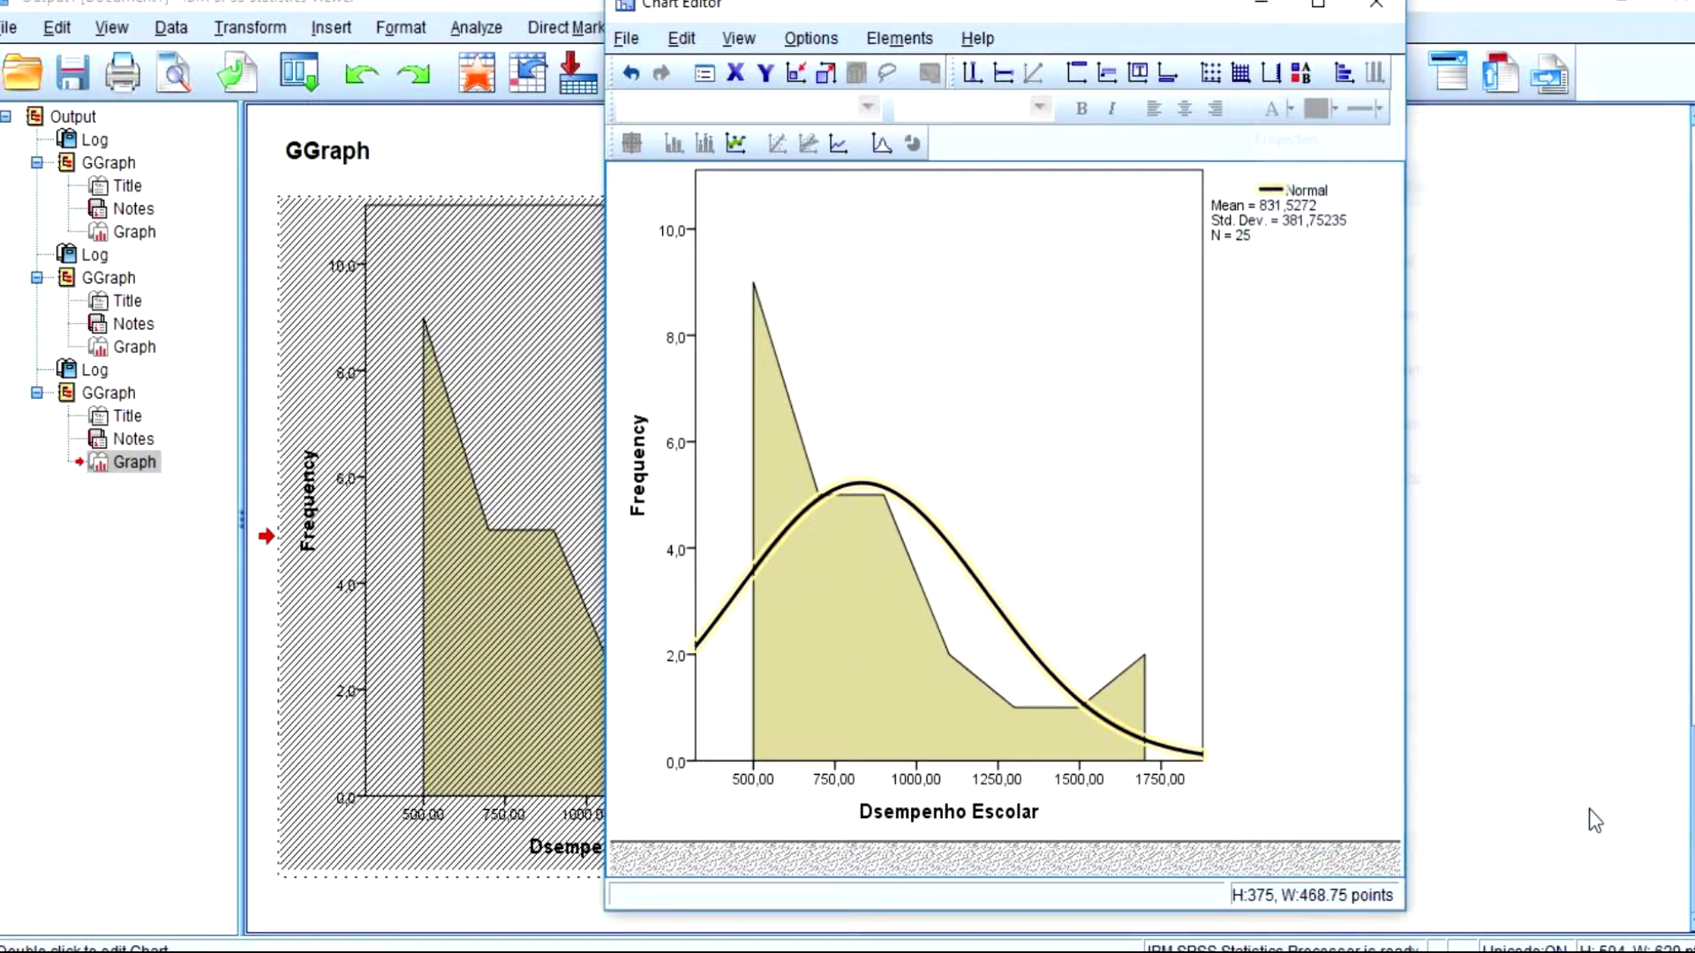
click(1376, 4)
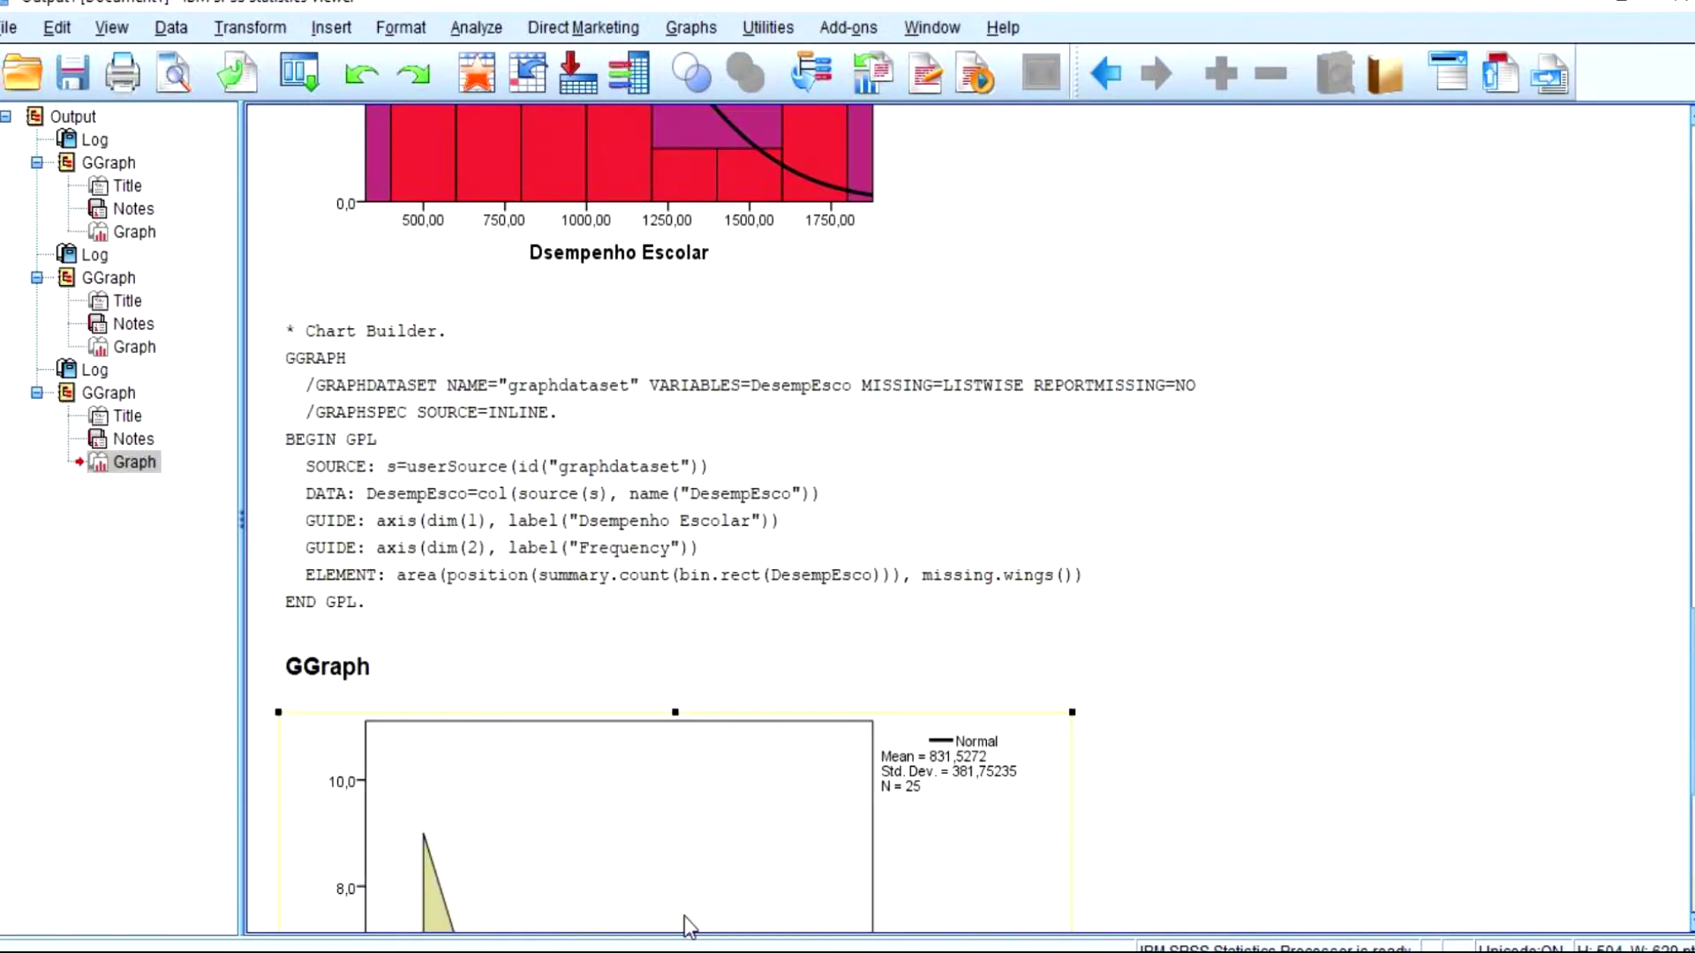
- Preview Dsempenho Escolar as a simple line chart in the Chart Builder, starting from the teste dataset
mouse_move(483, 914)
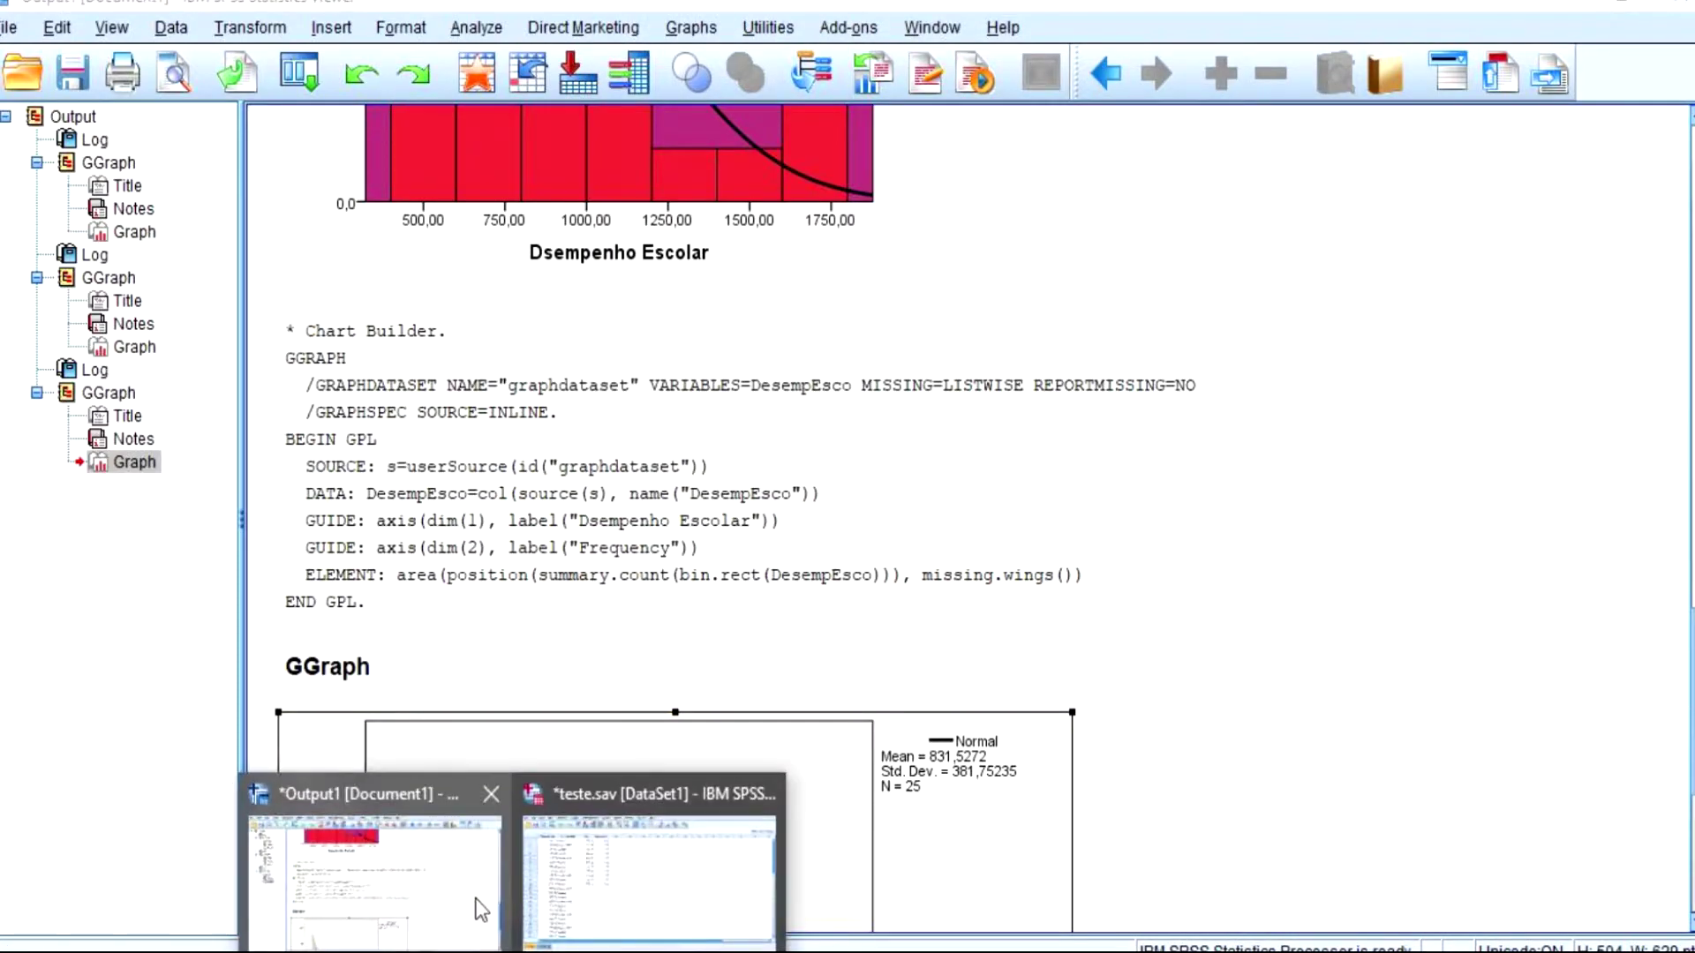
click(590, 847)
click(570, 30)
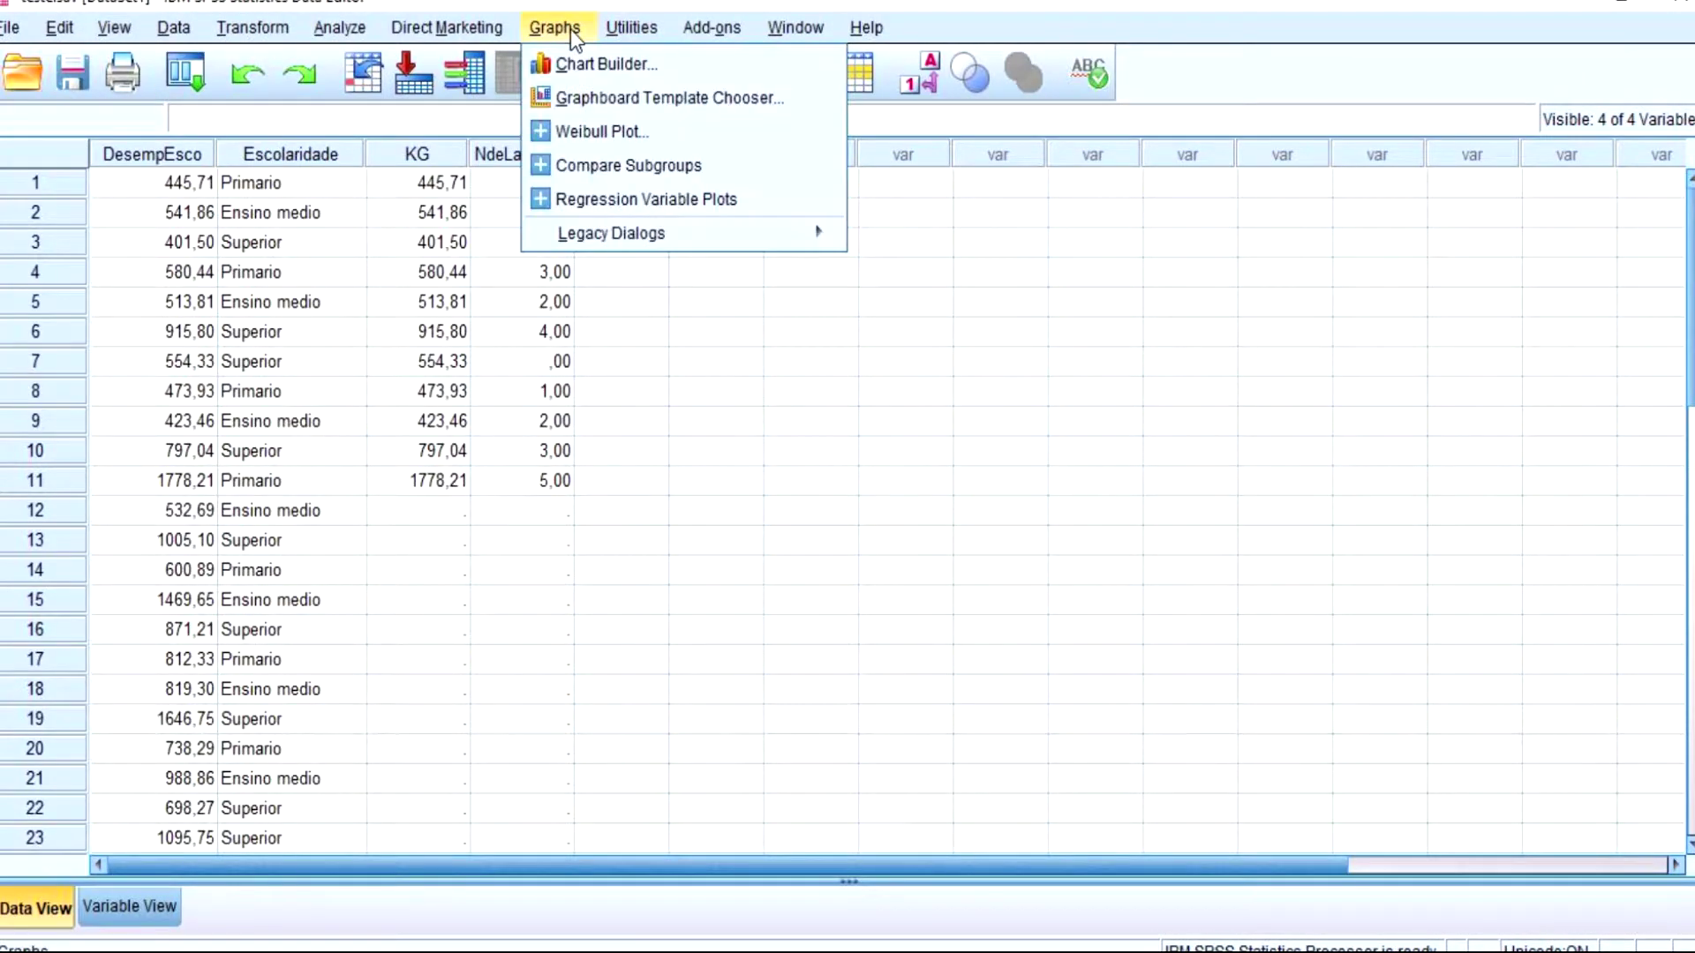
click(607, 62)
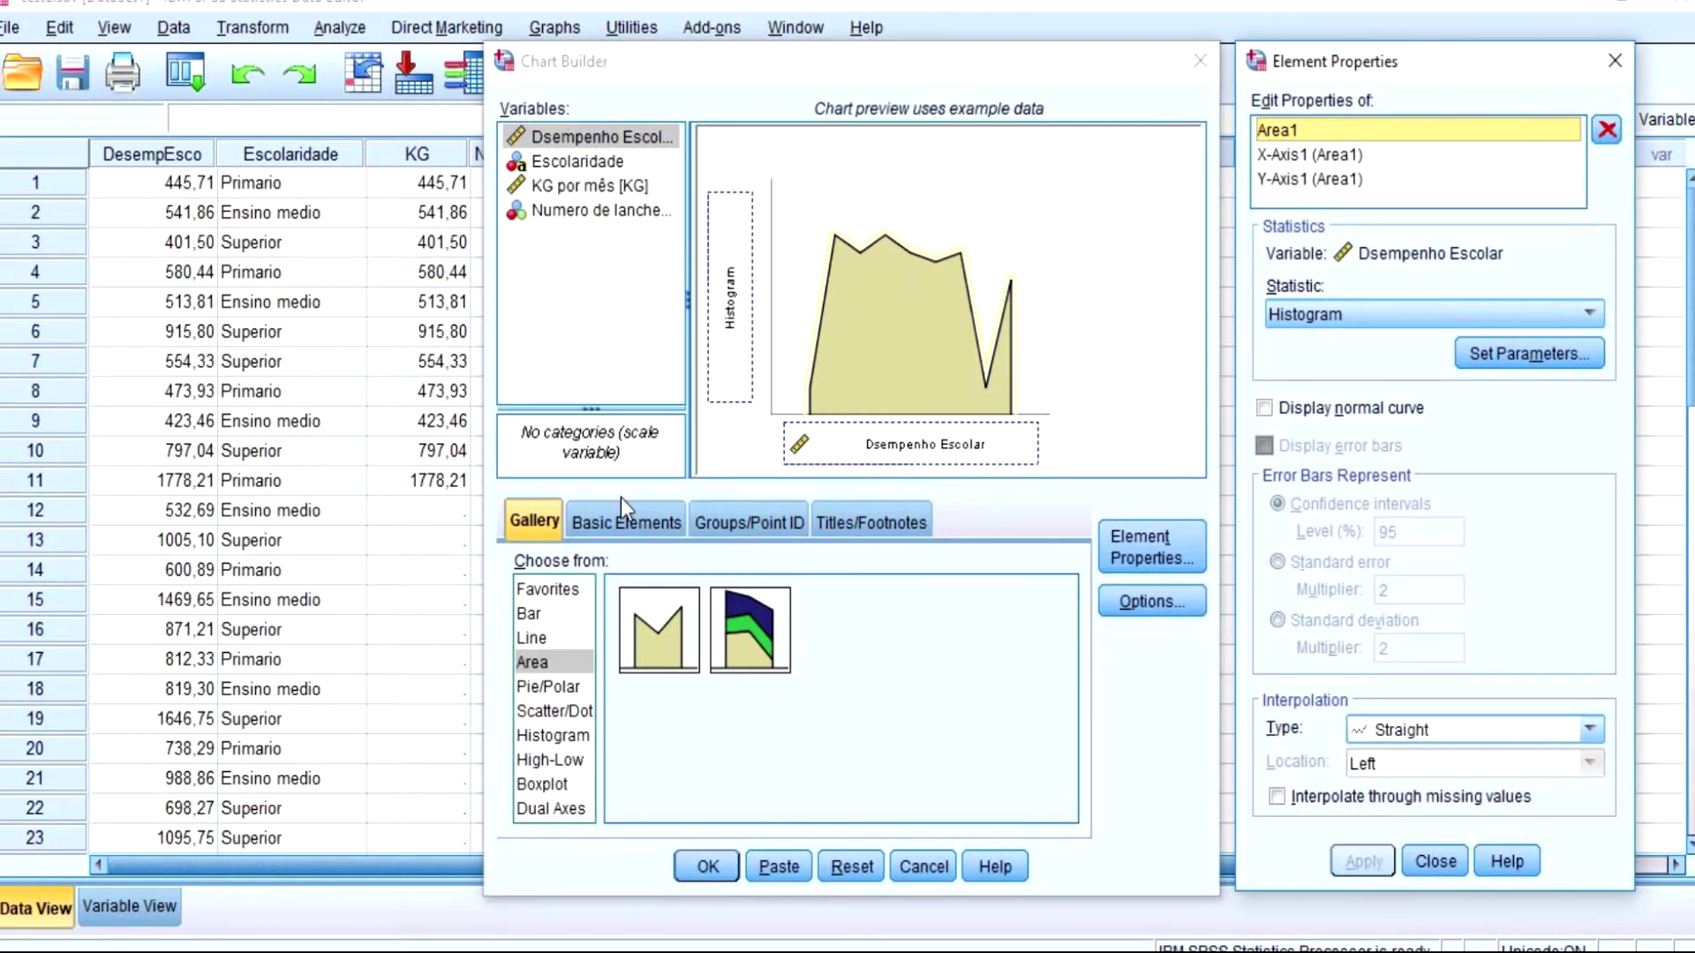
click(540, 637)
click(653, 612)
double_click(653, 613)
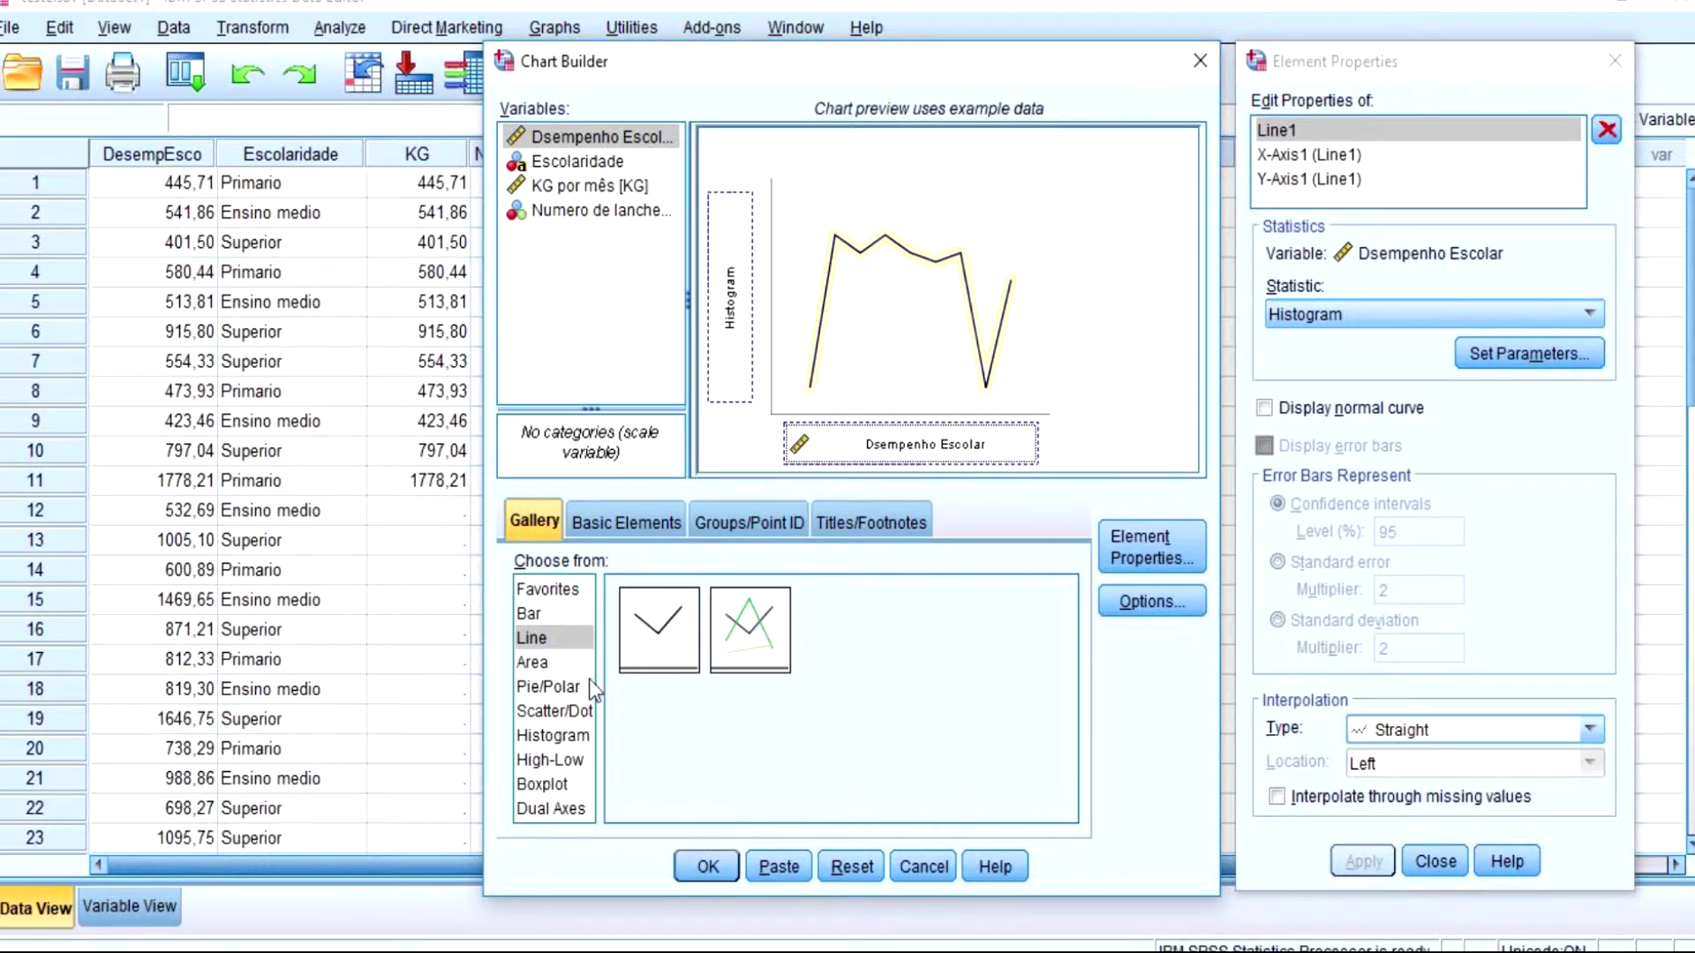
- Preview a pie chart in the Chart Builder and close the builder without producing a chart
click(548, 669)
click(561, 686)
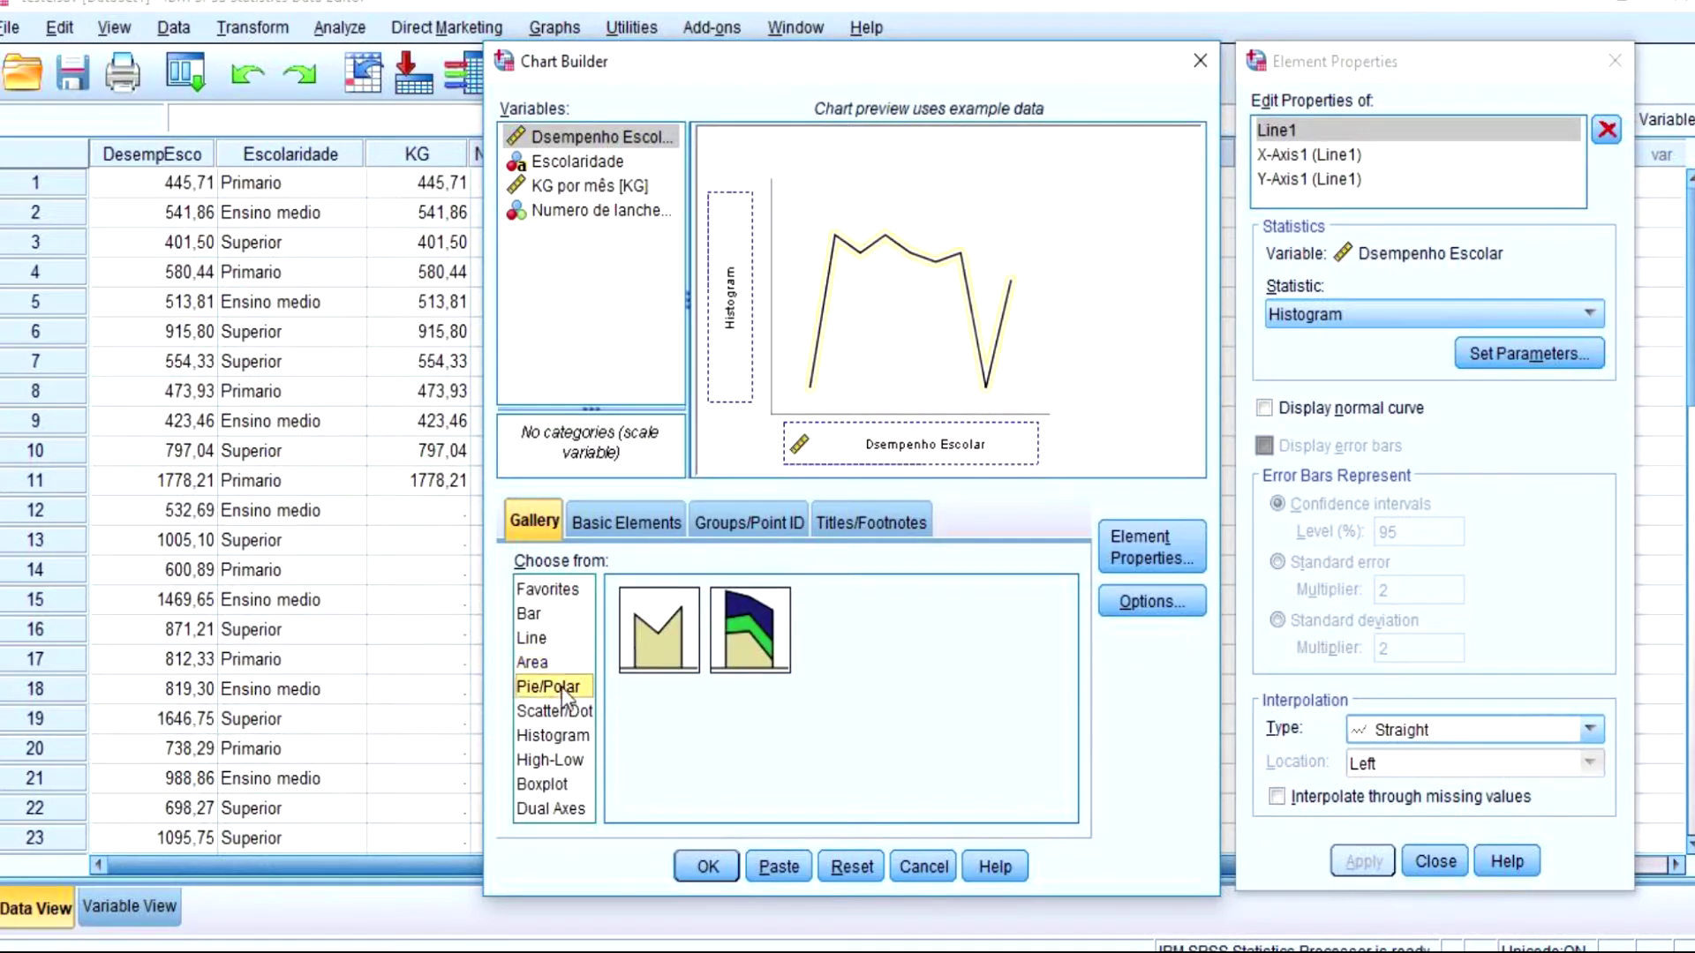
click(668, 646)
double_click(668, 649)
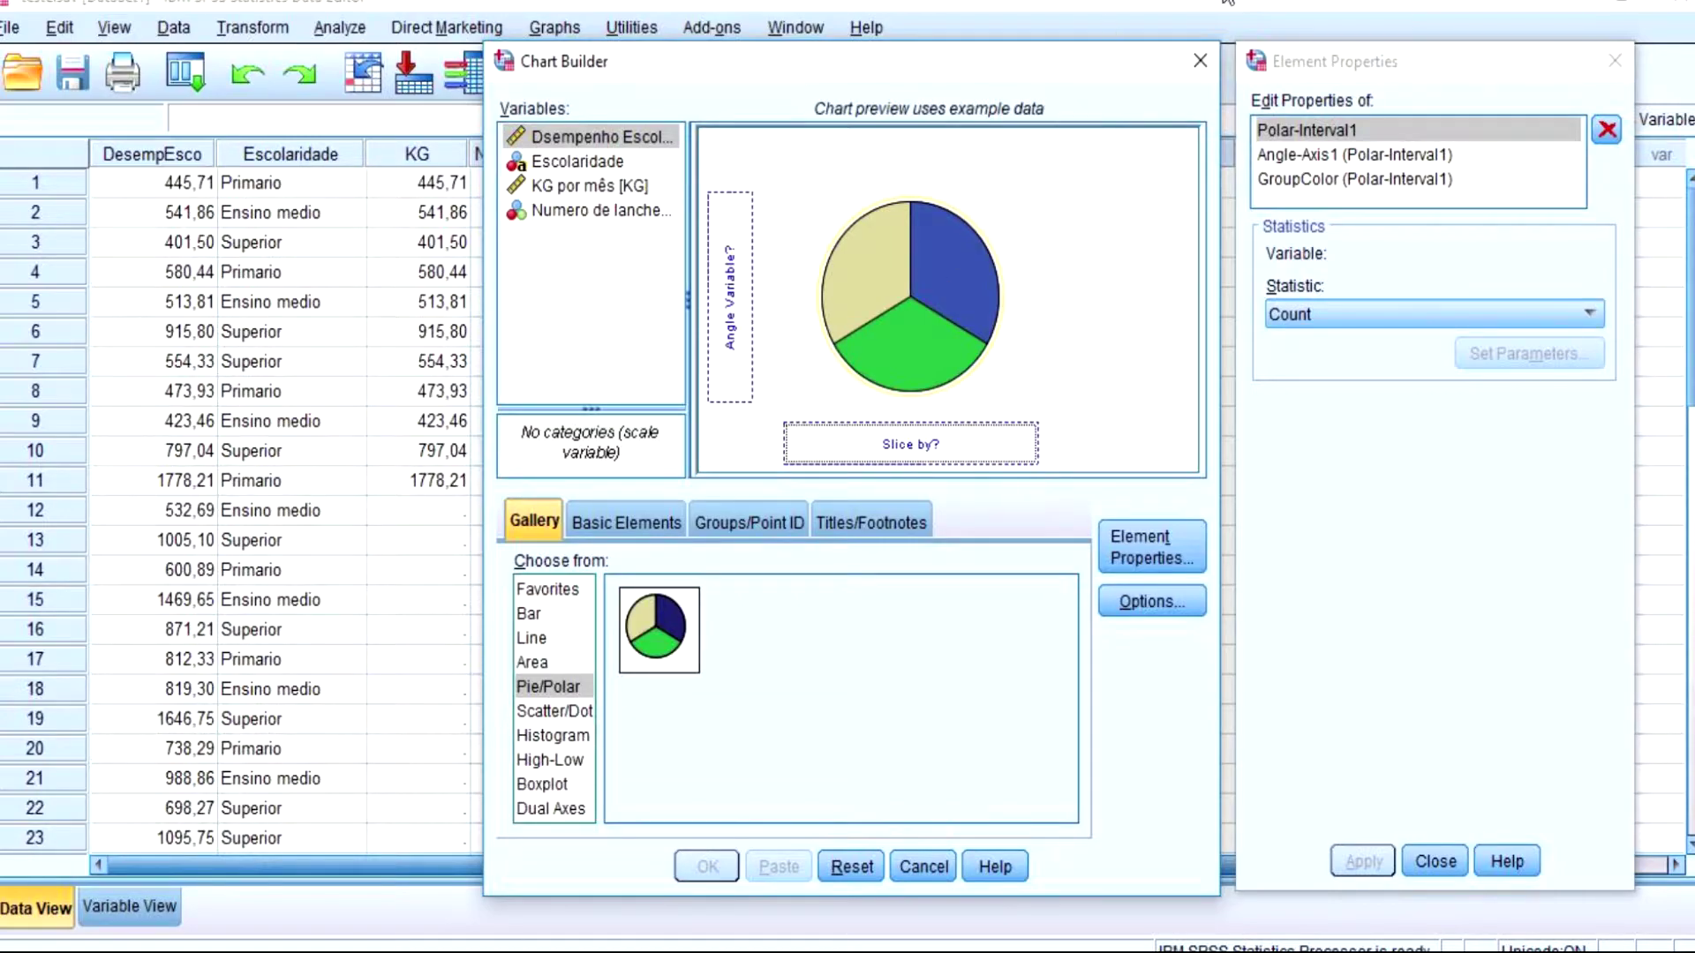
click(1614, 60)
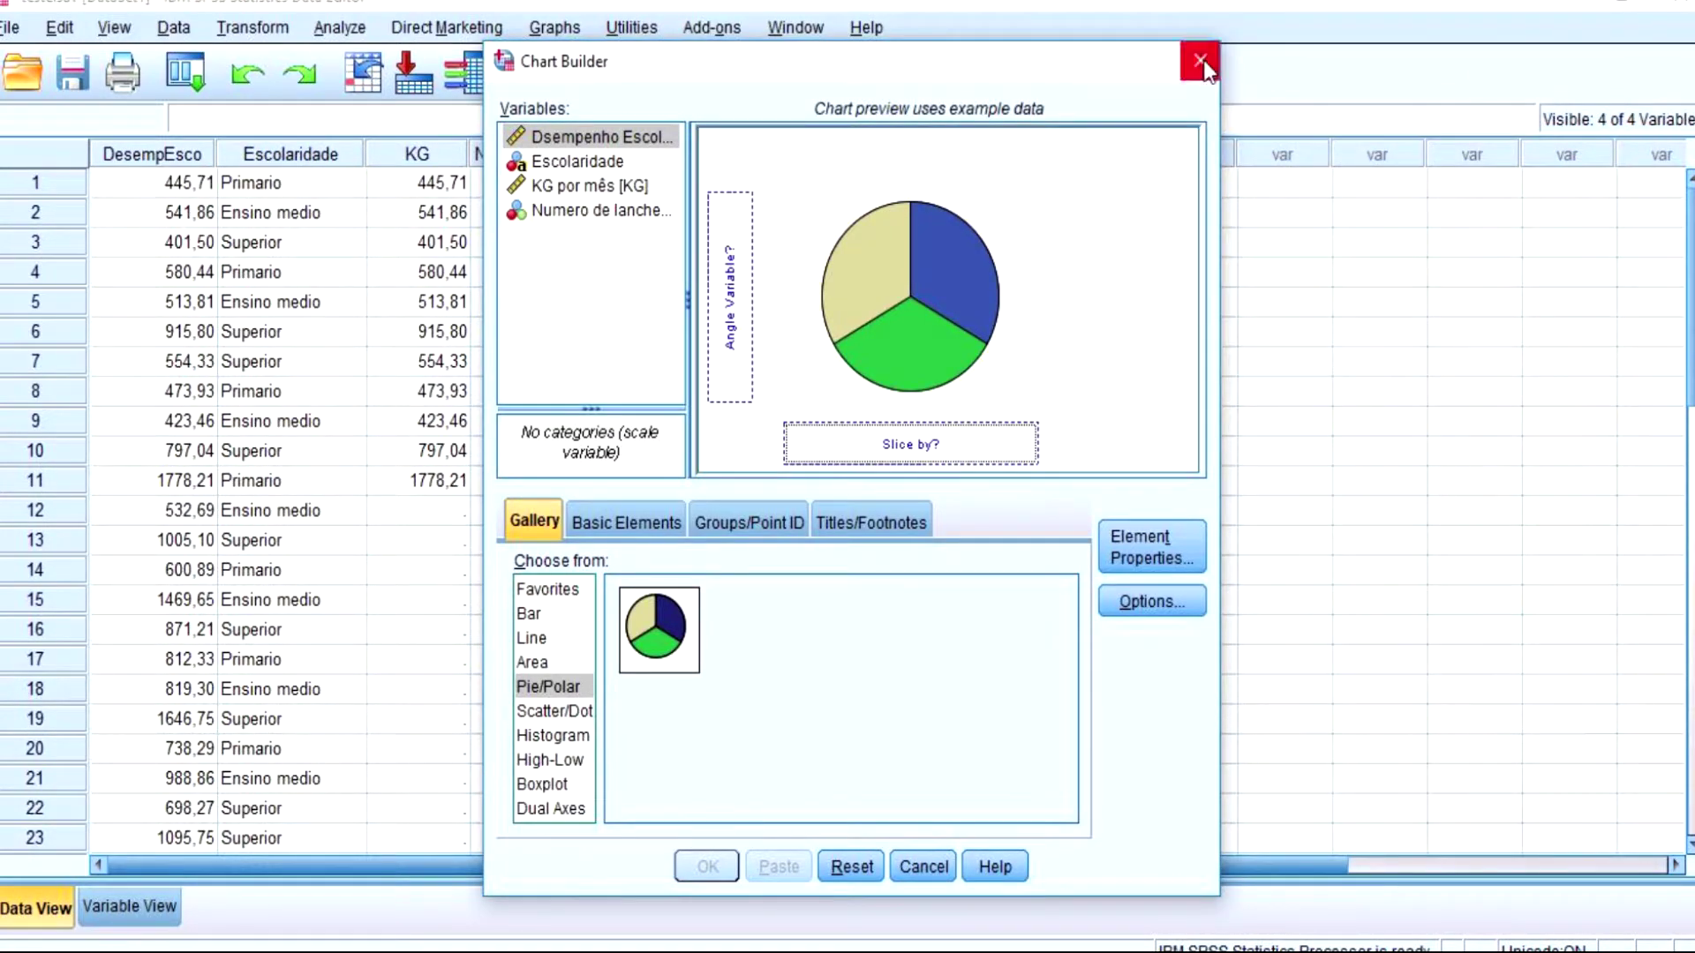
click(1202, 64)
- Examine the Graphboard Template Chooser's graph types for Dsempenho Escolar and Escolaridade, including Pie of Counts, Bar of Counts and Histogram
click(555, 26)
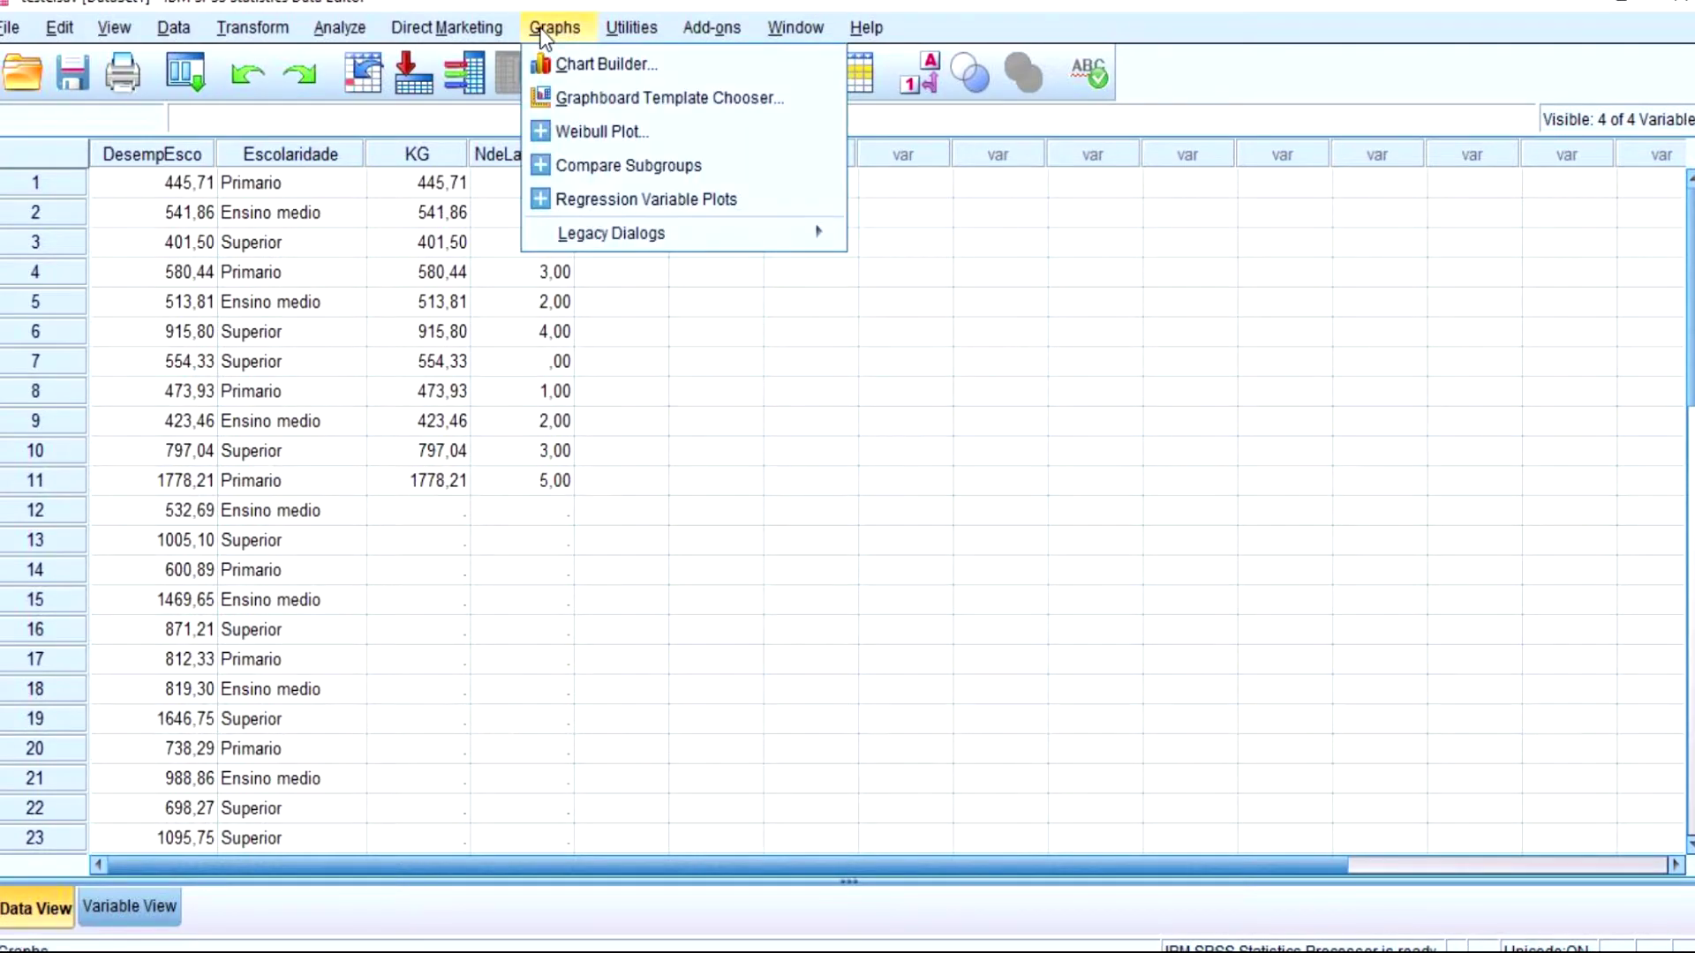
click(610, 98)
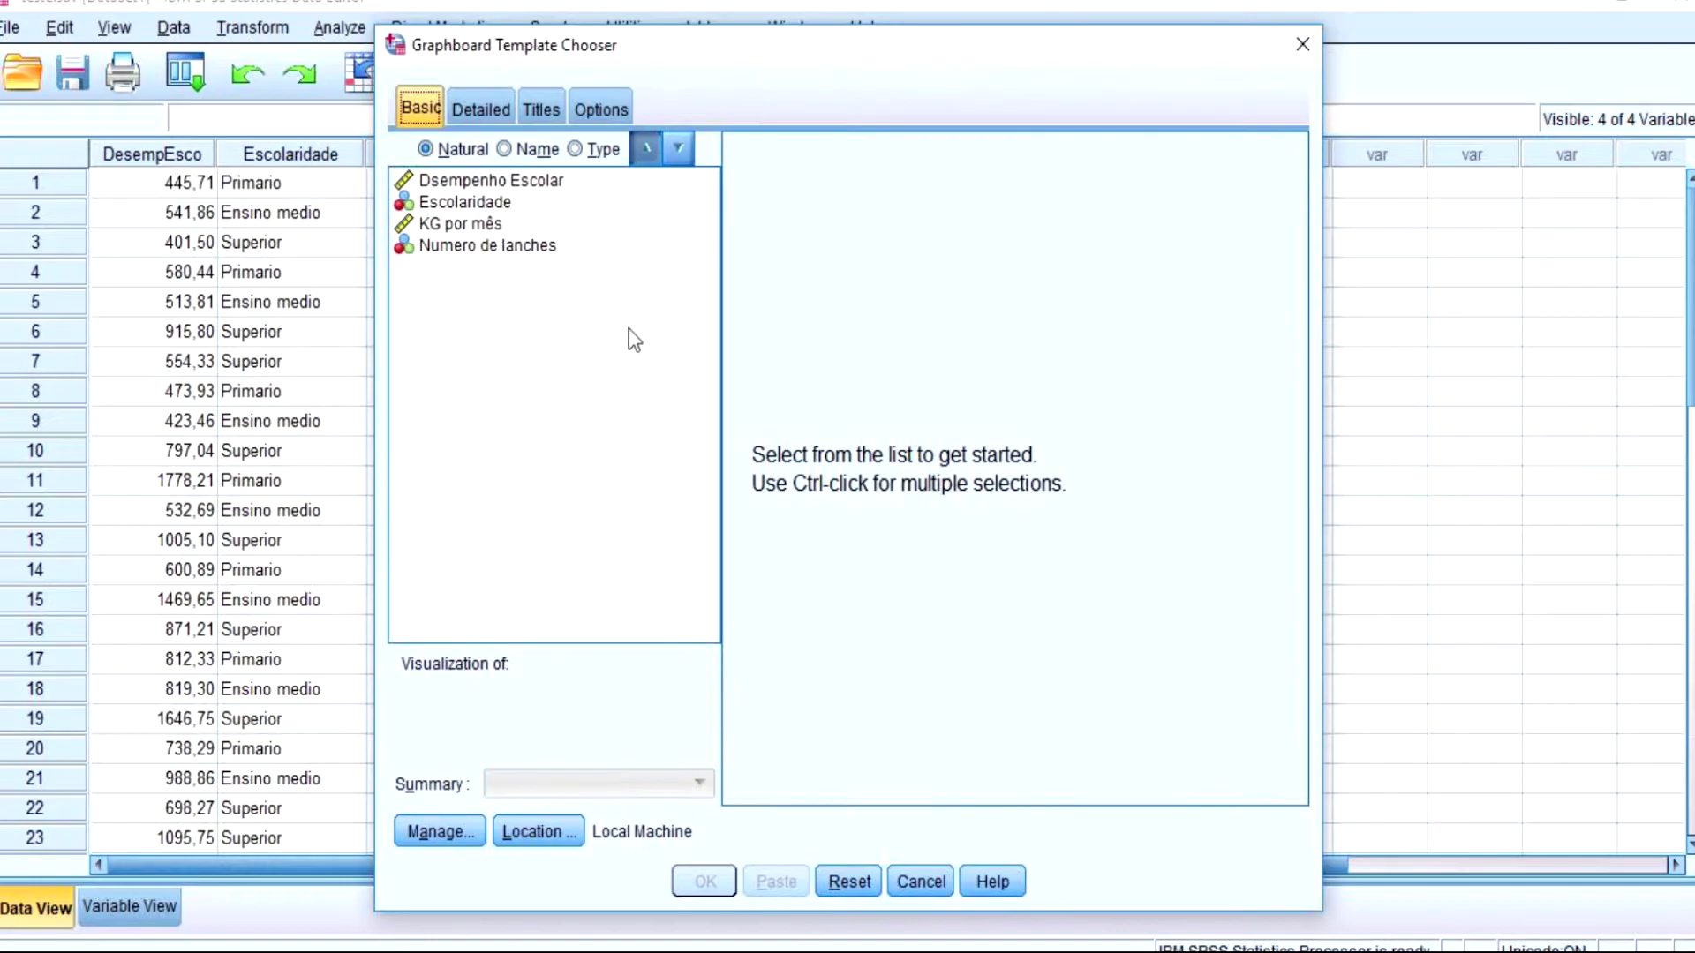
drag(652, 56, 669, 62)
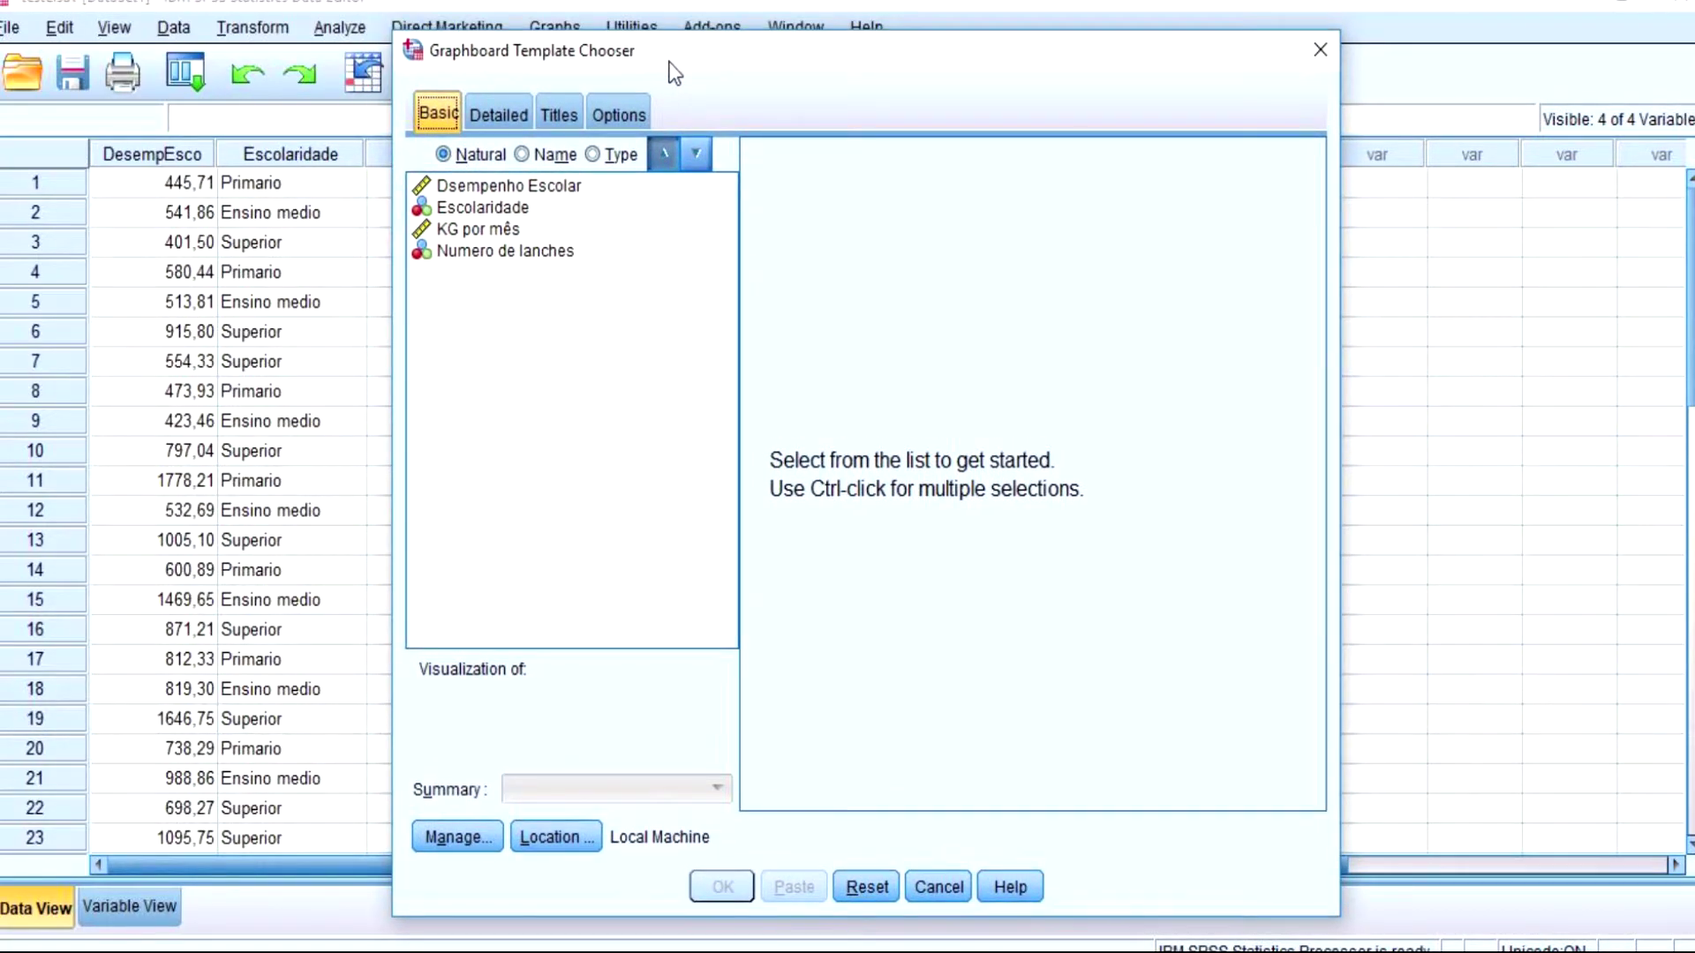
click(539, 187)
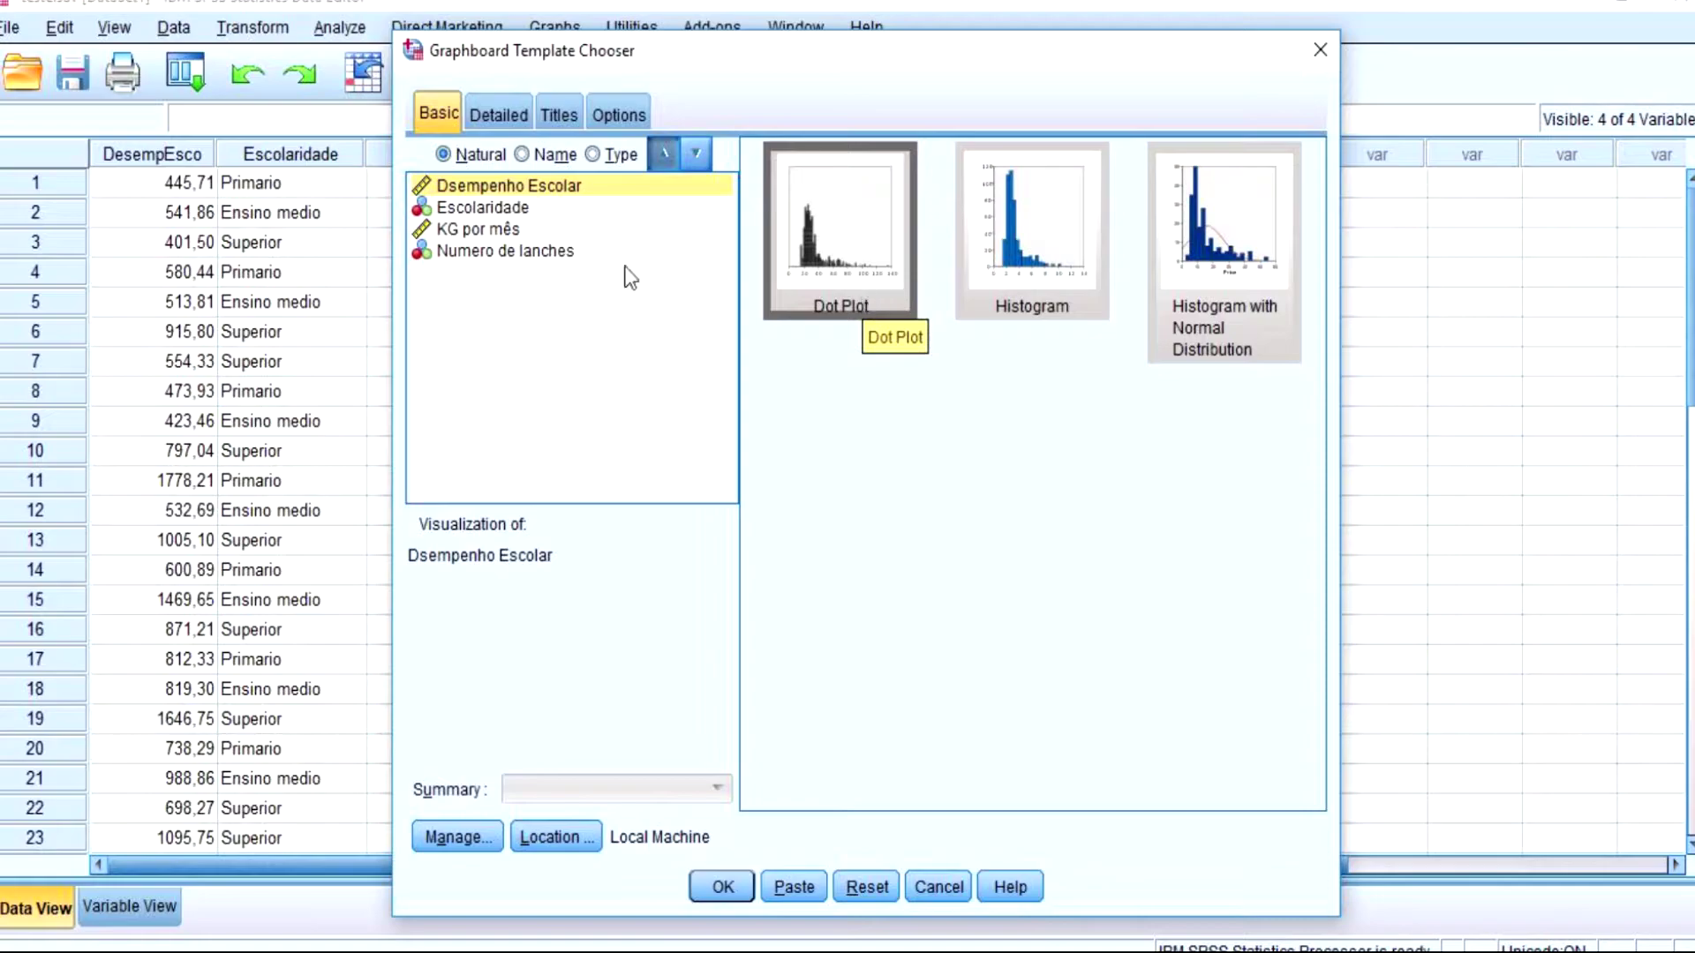
click(468, 208)
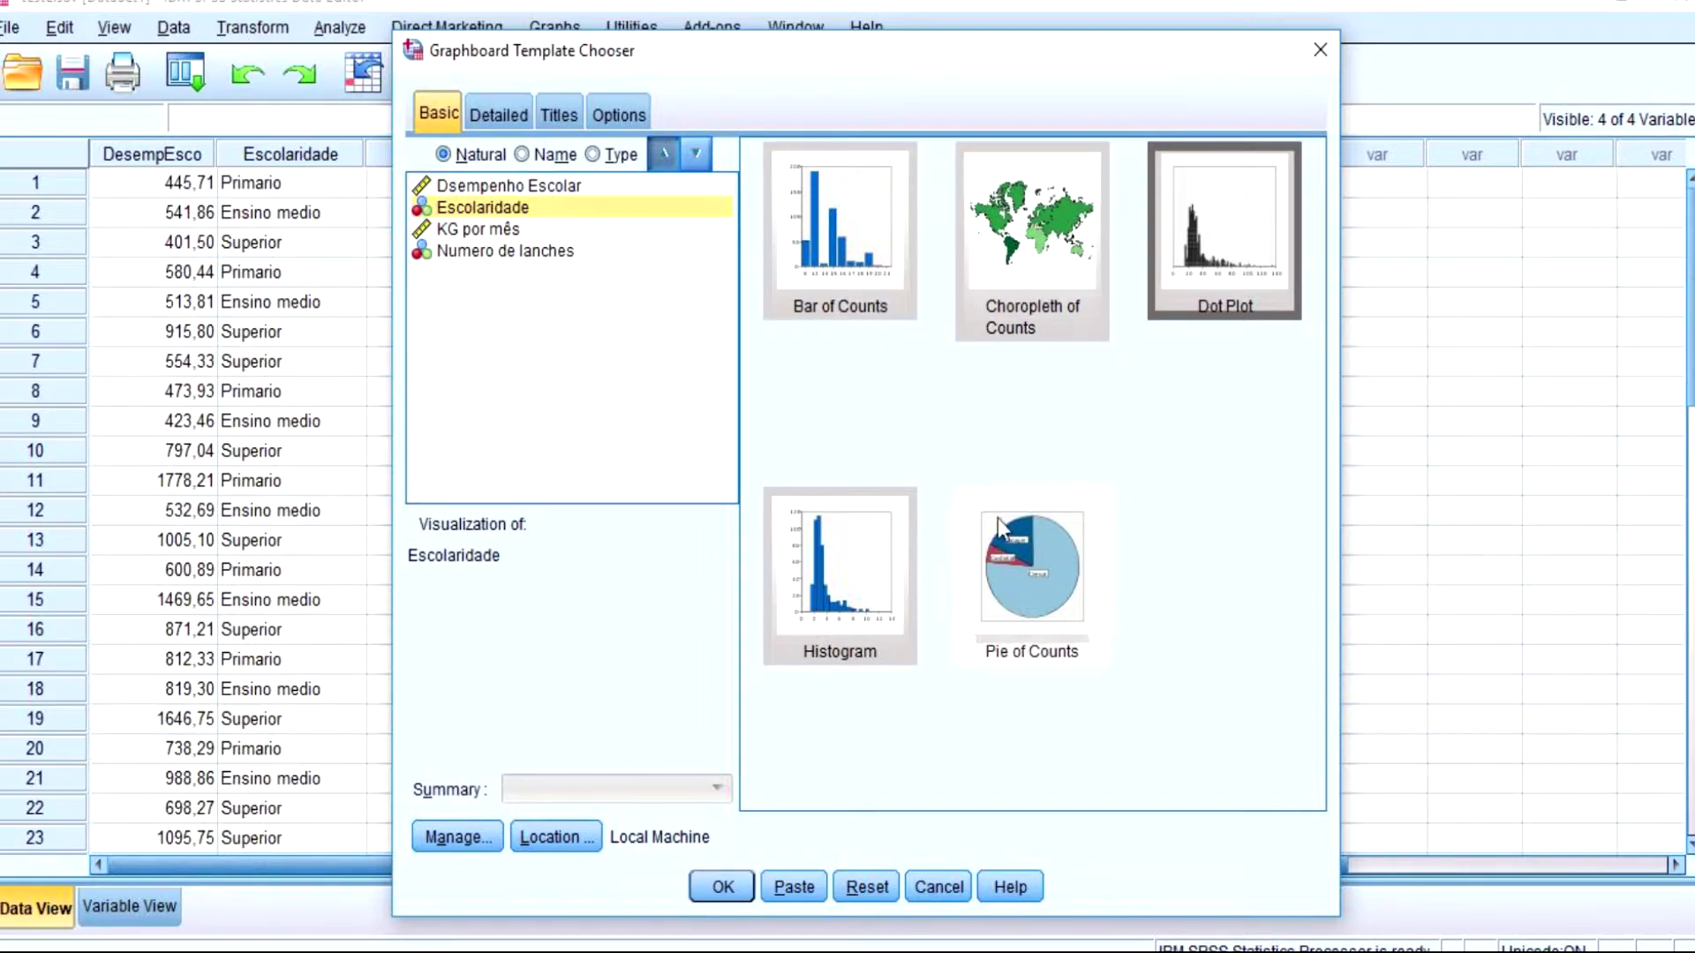
click(1018, 548)
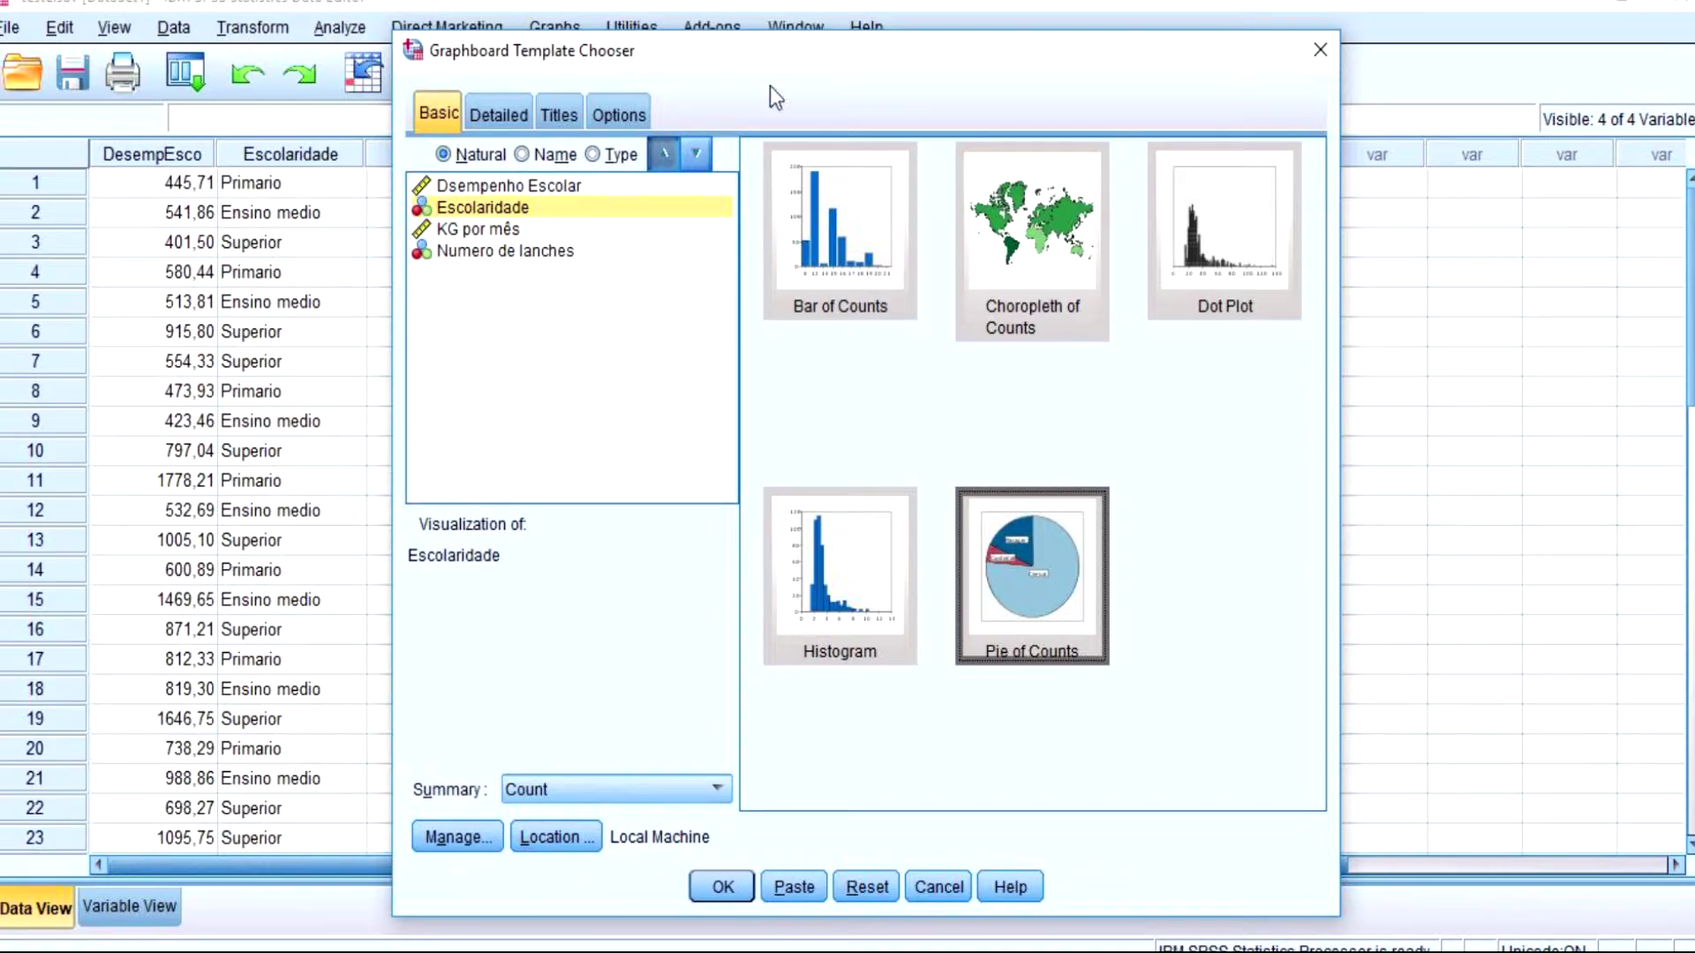
click(809, 240)
click(837, 540)
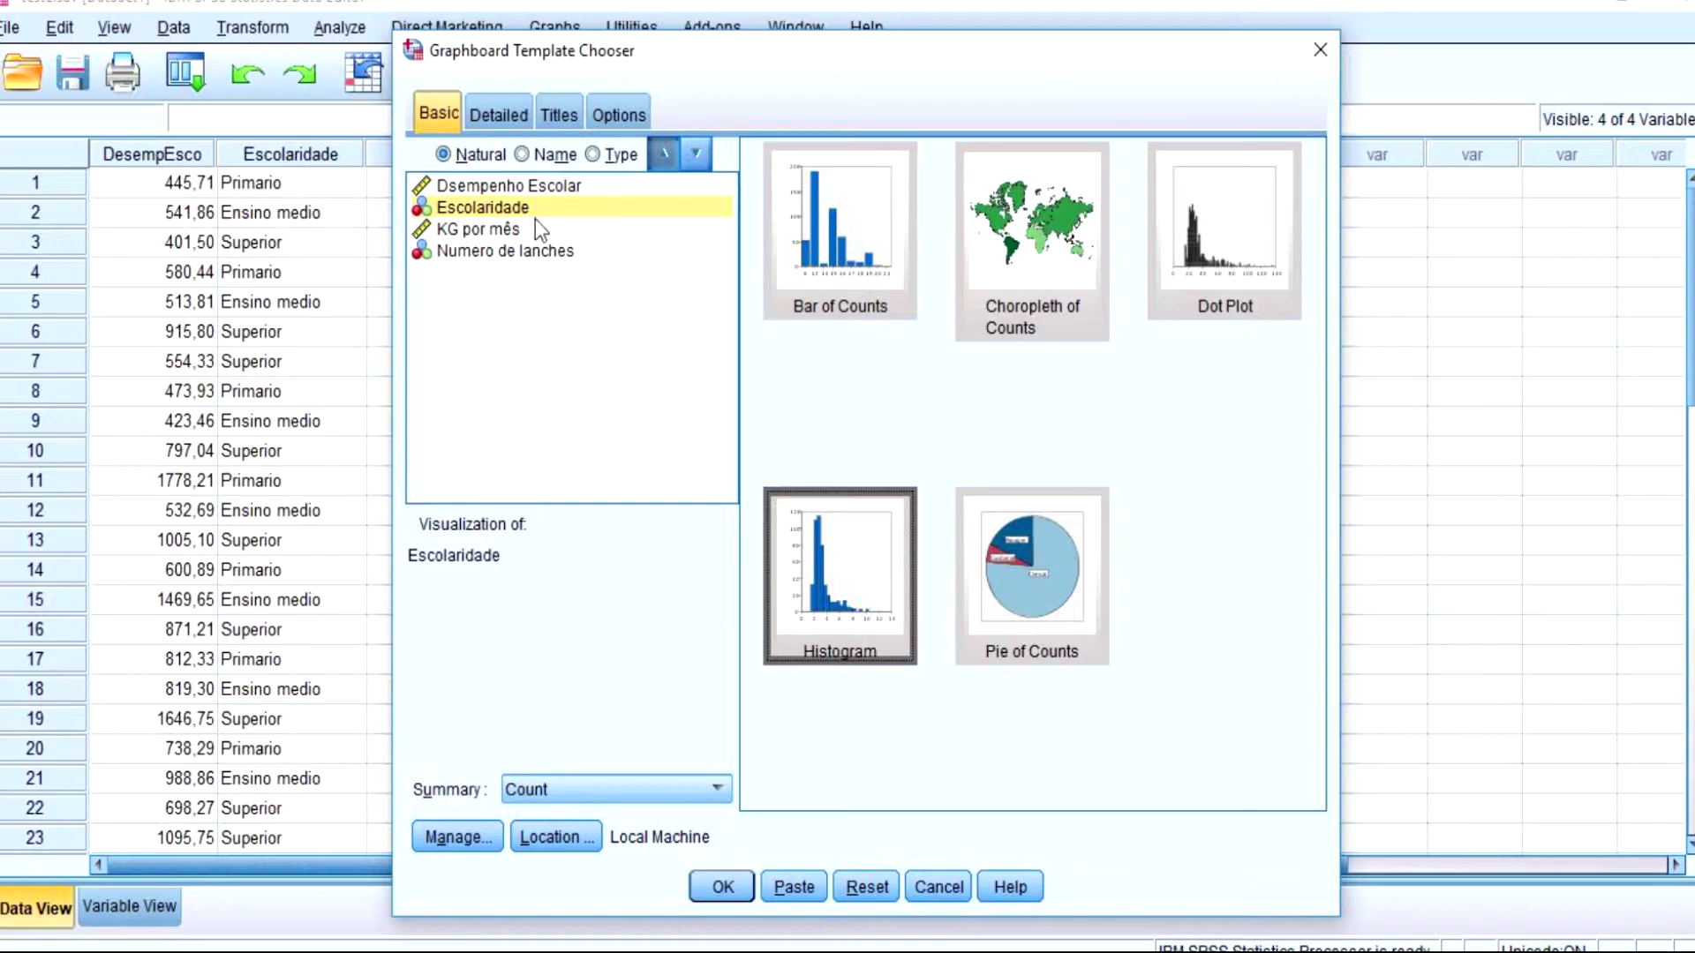
click(512, 184)
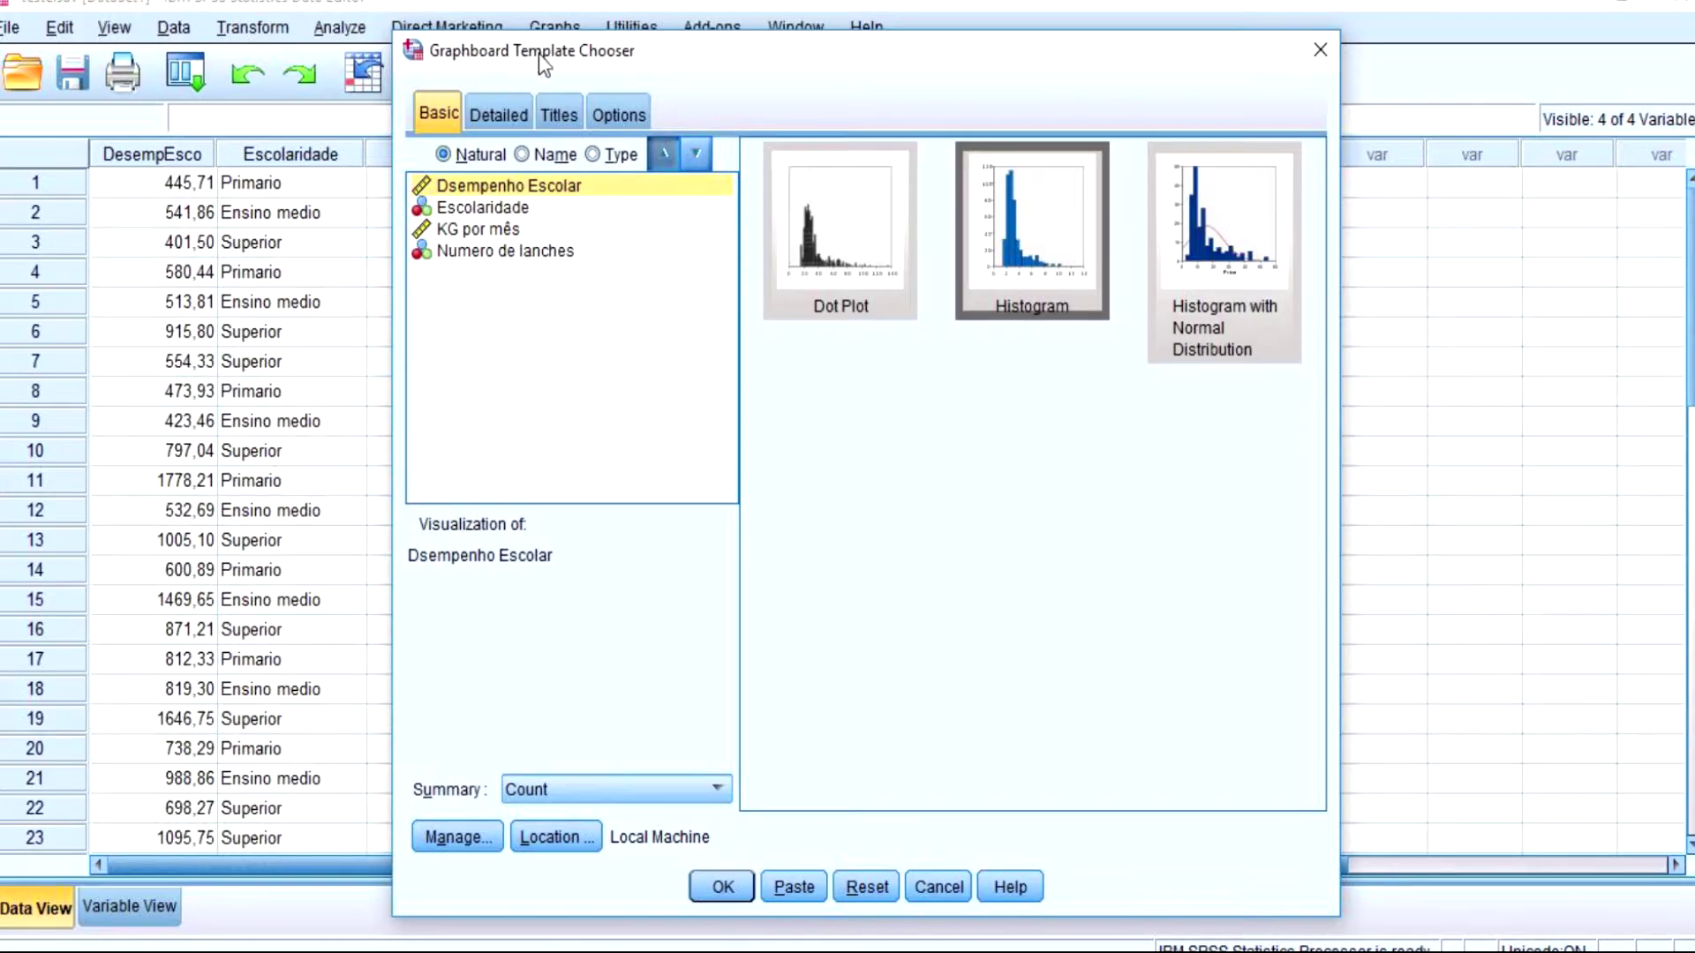
- Create a Bar of Counts graph of Escolaridade from the Graphboard templates, summarised by Count
click(475, 207)
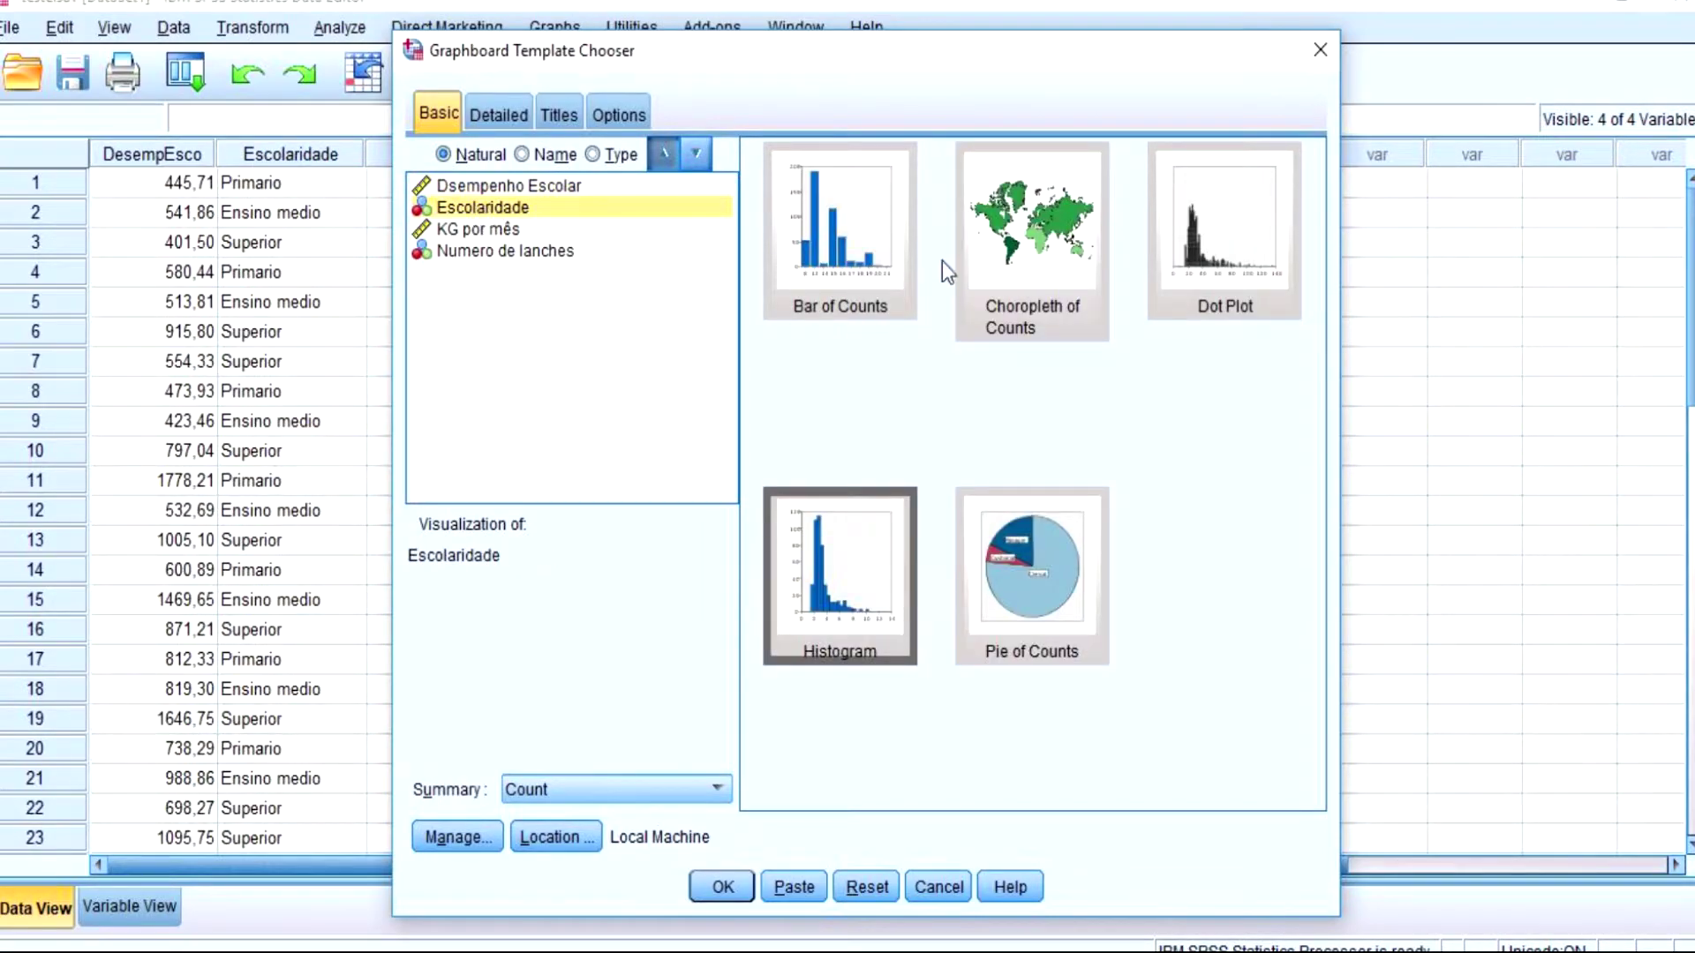
click(859, 254)
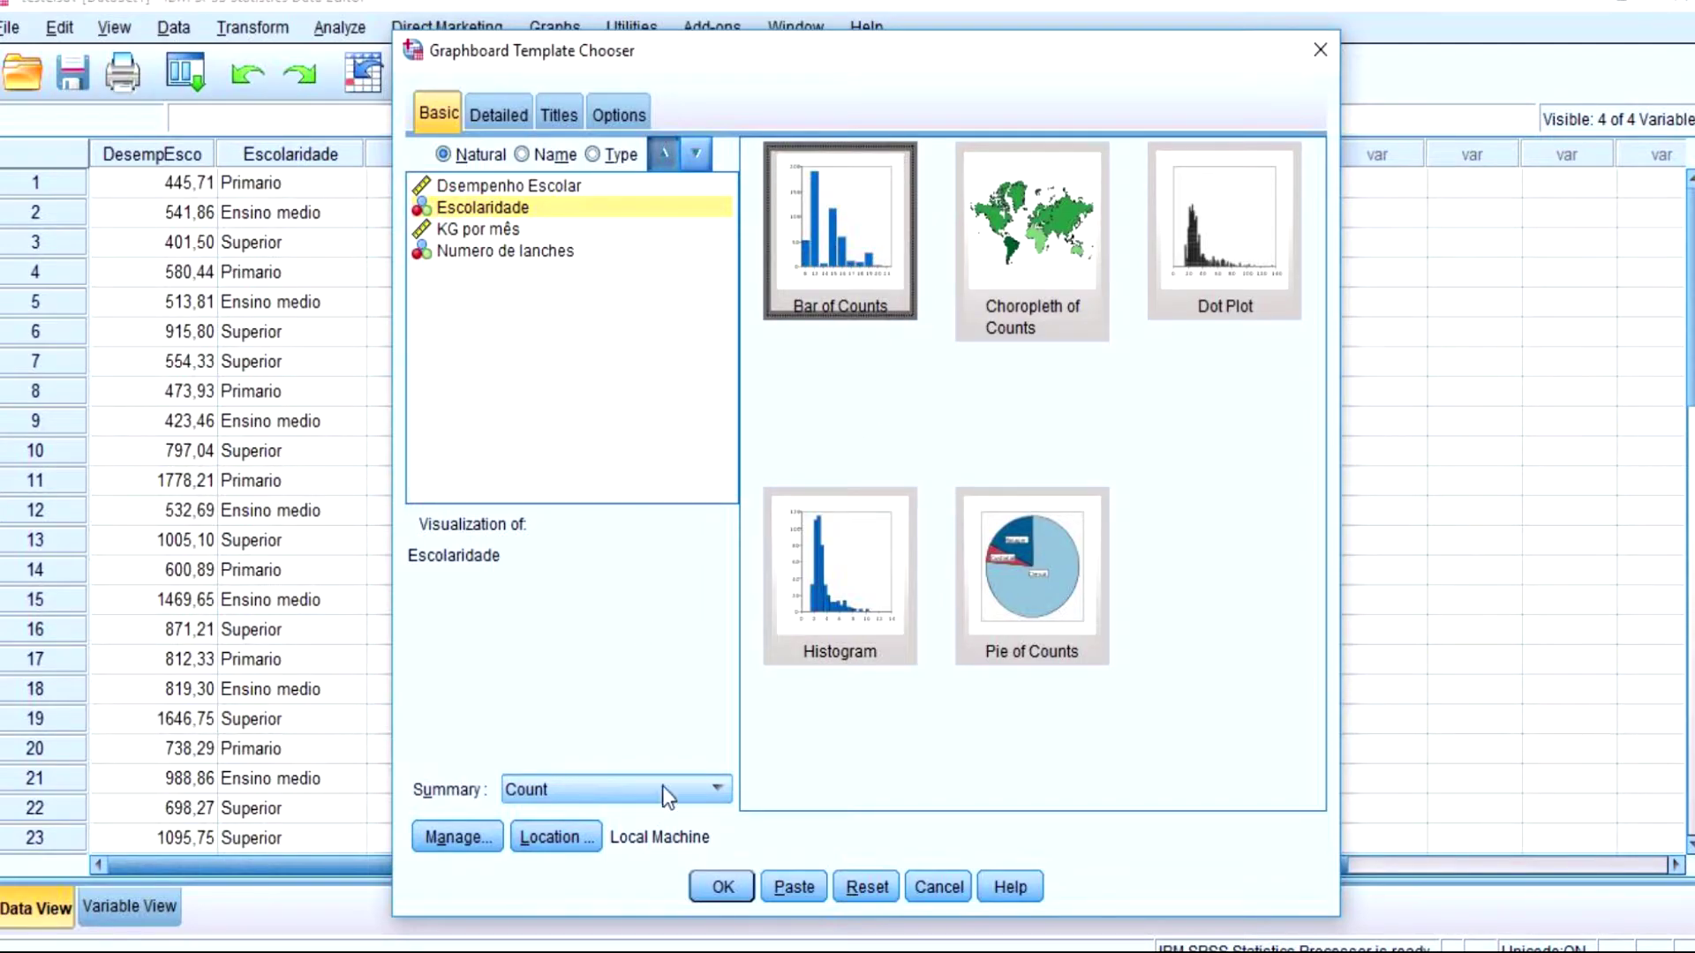
click(720, 890)
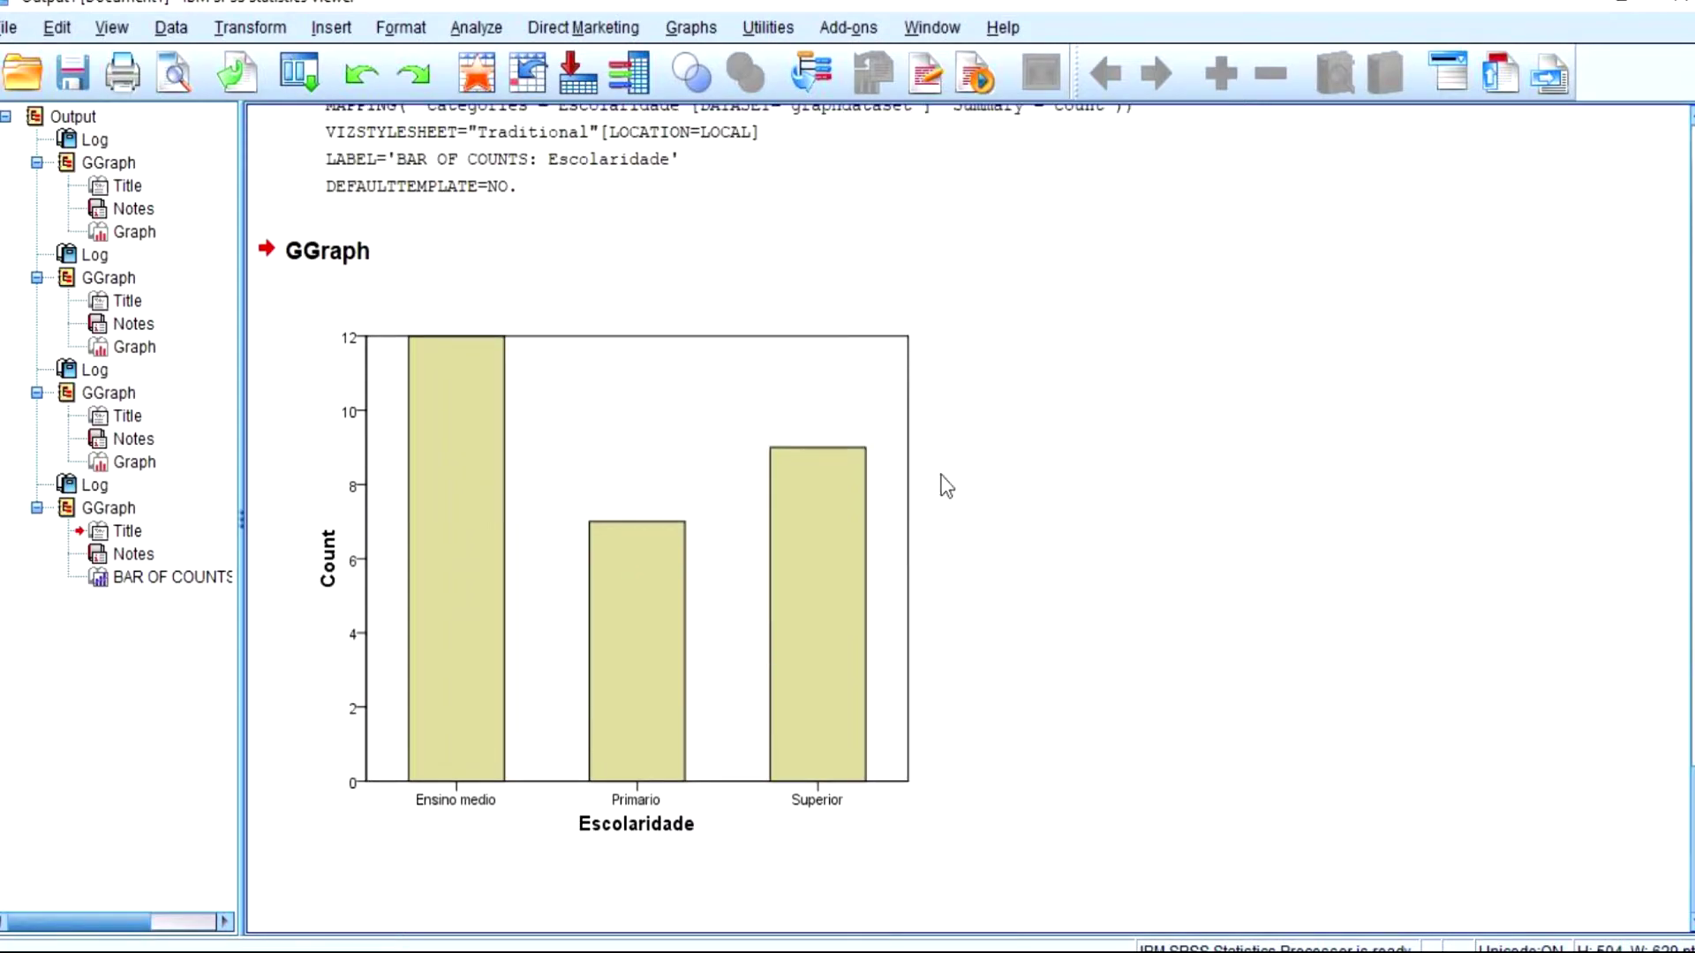
- Open the Escolaridade bar graph in the Graphboard Editor and set the Count axis maximum to 15
click(697, 391)
double_click(702, 392)
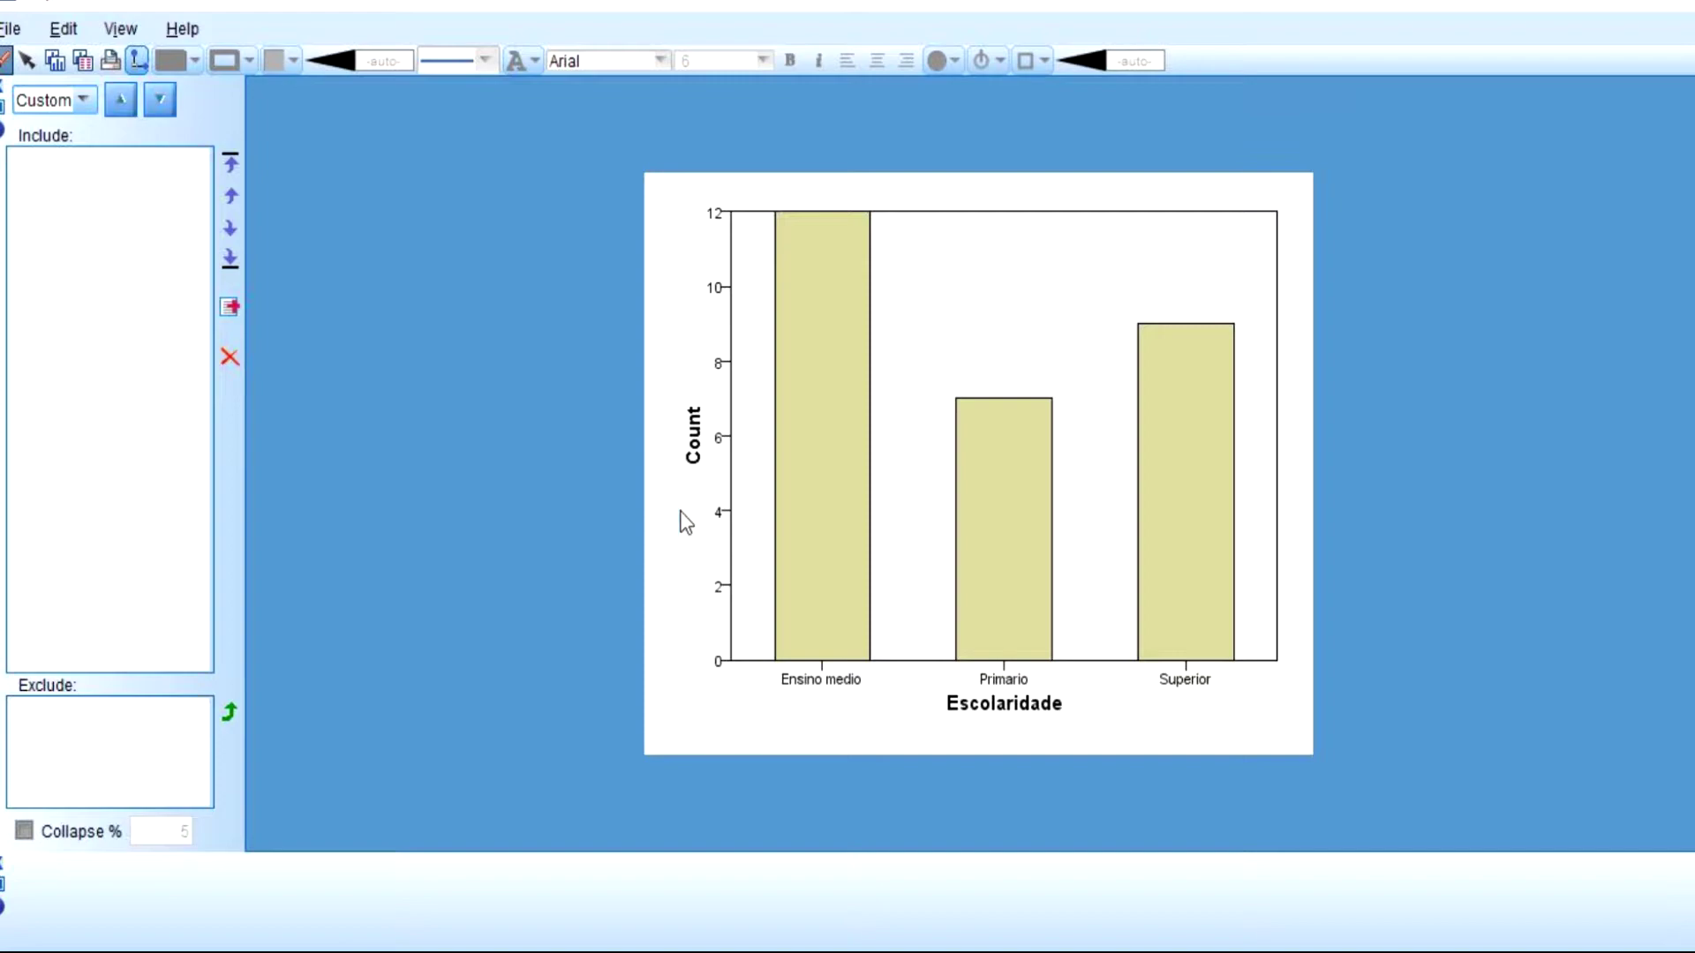
click(809, 682)
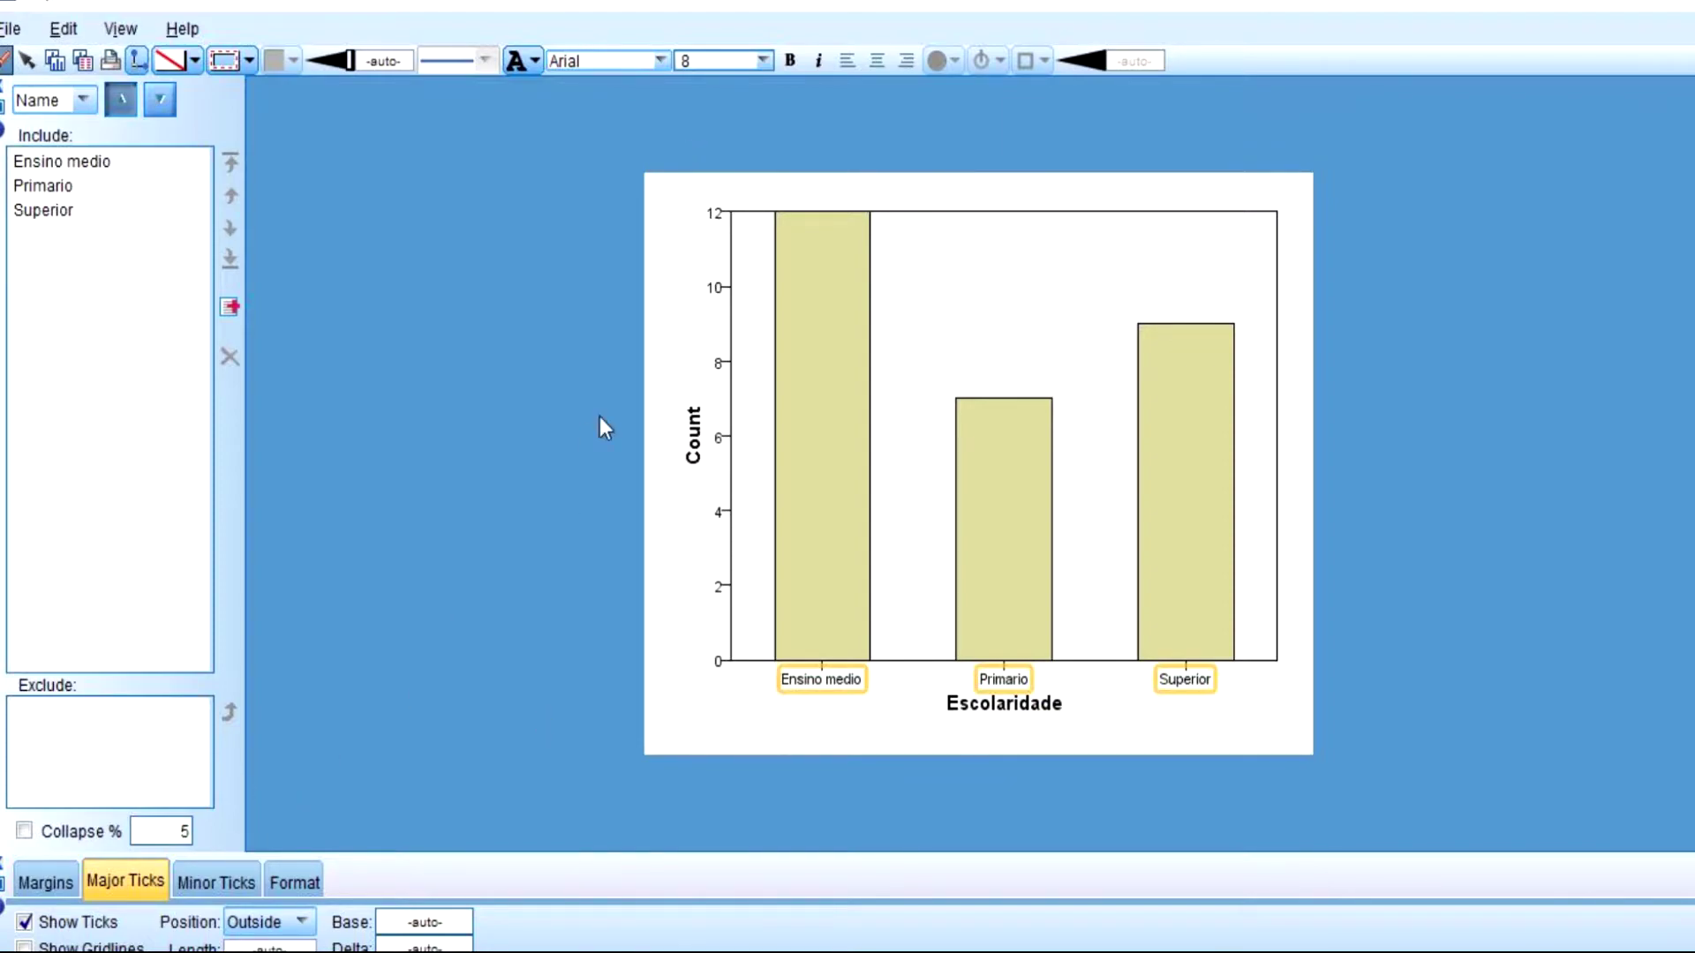
click(722, 291)
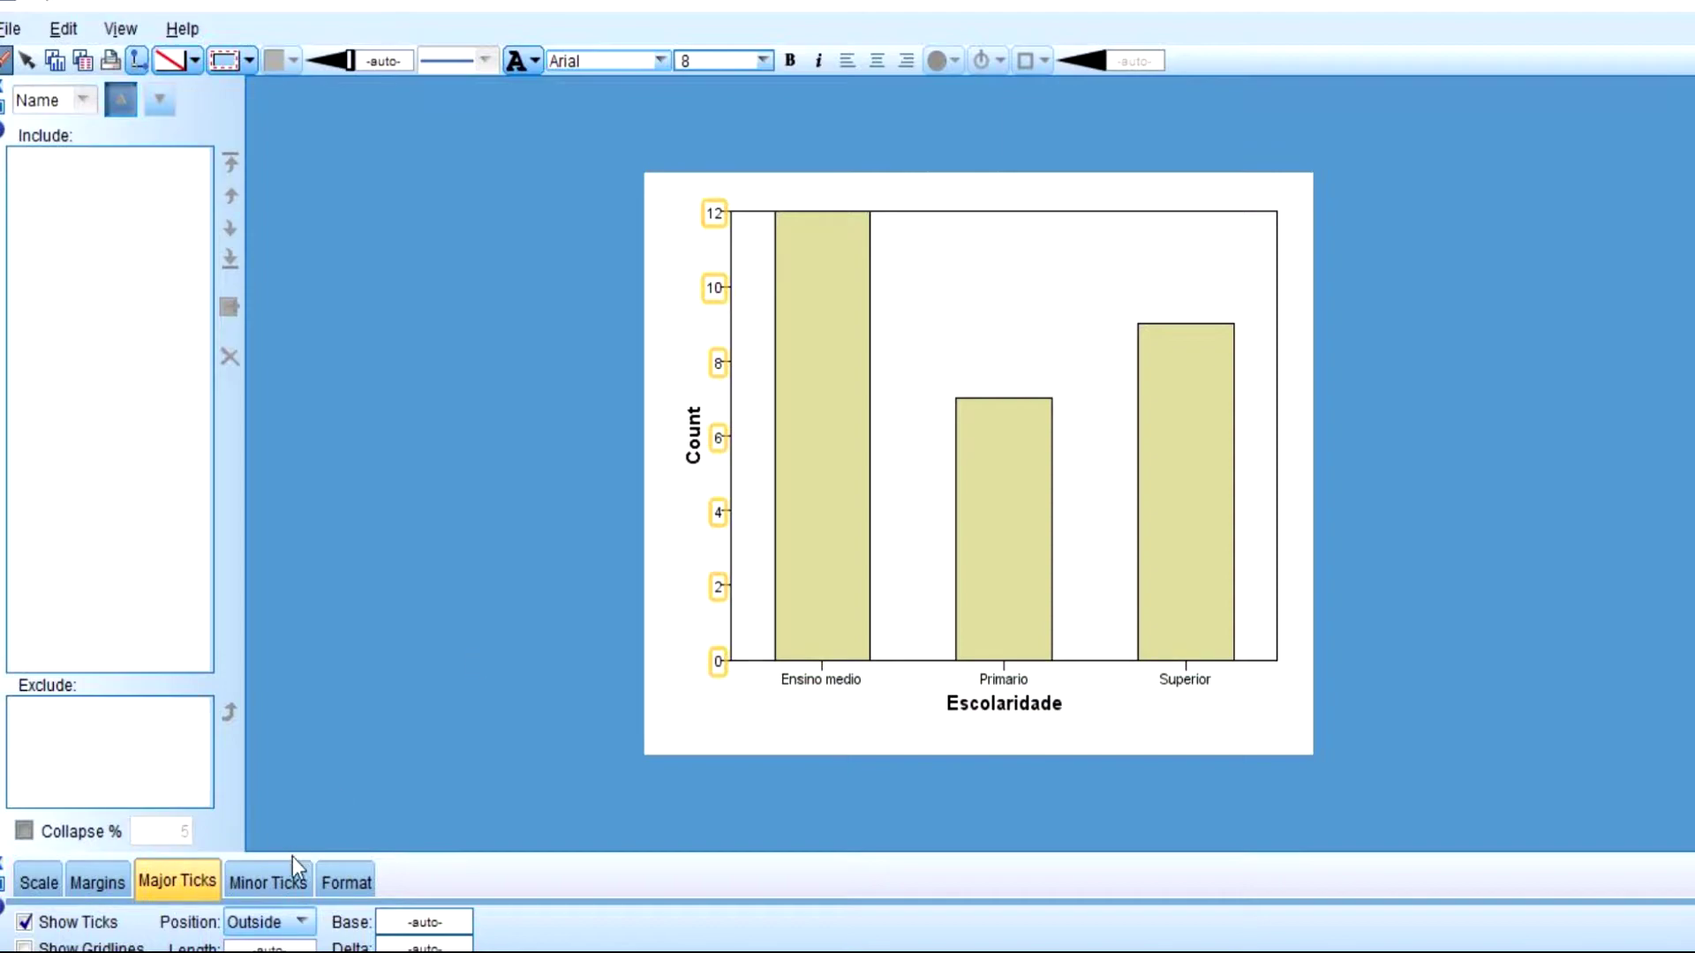
click(235, 882)
click(184, 882)
click(103, 886)
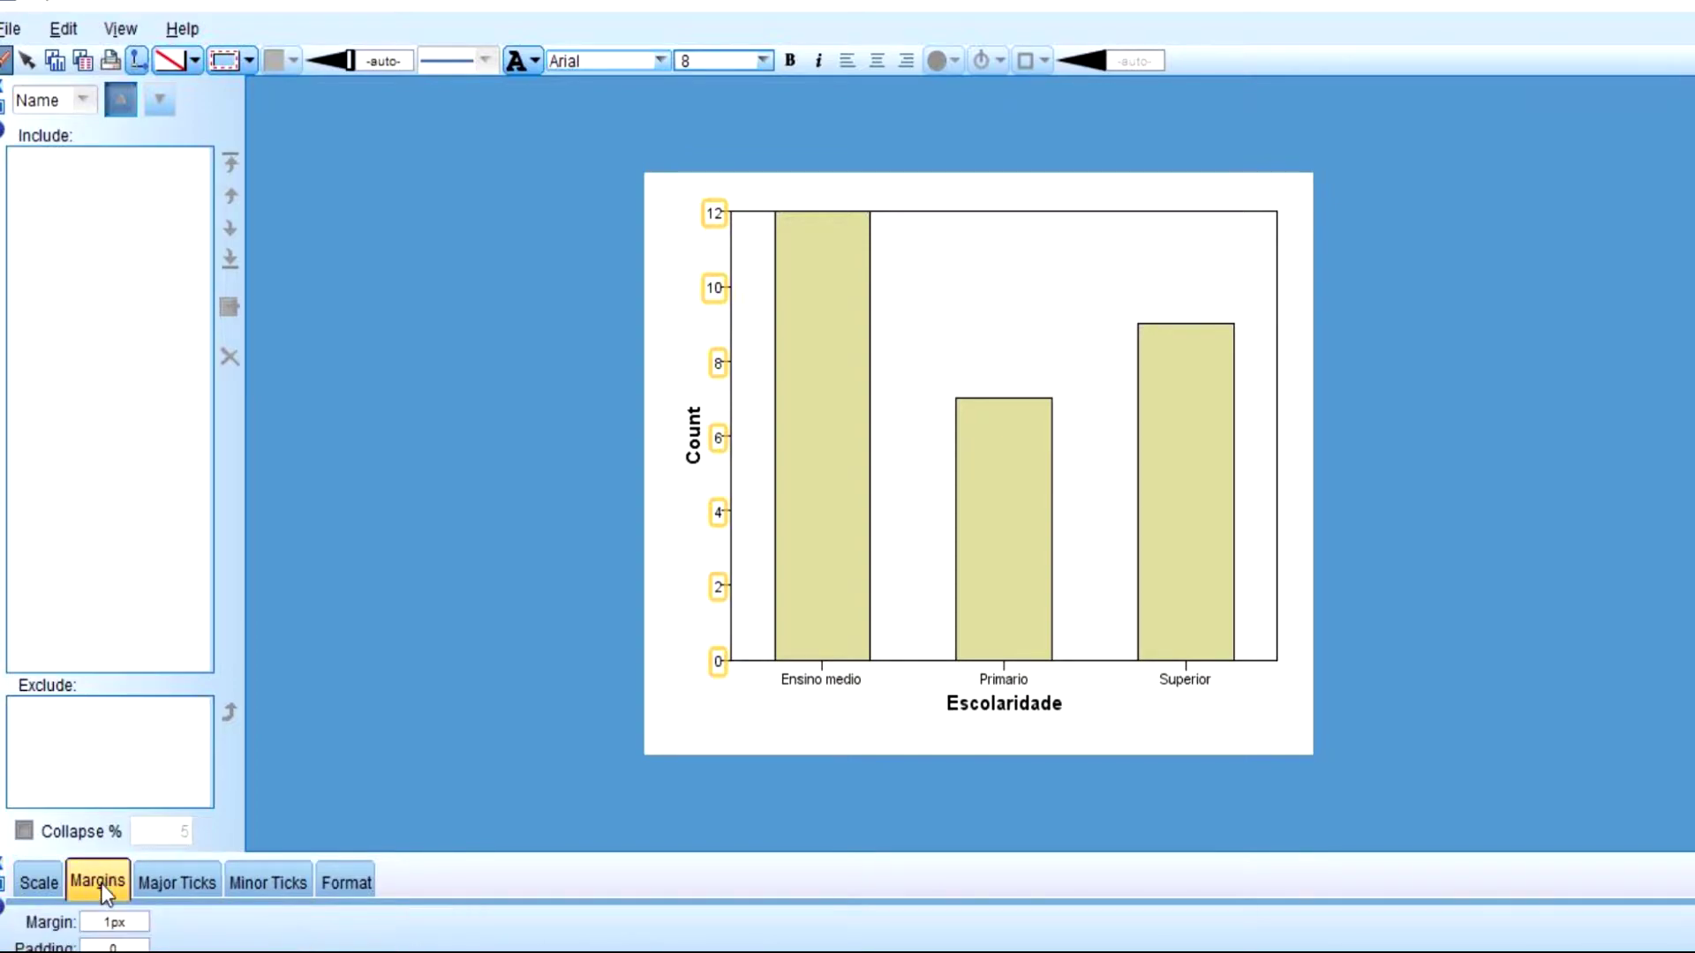
click(49, 887)
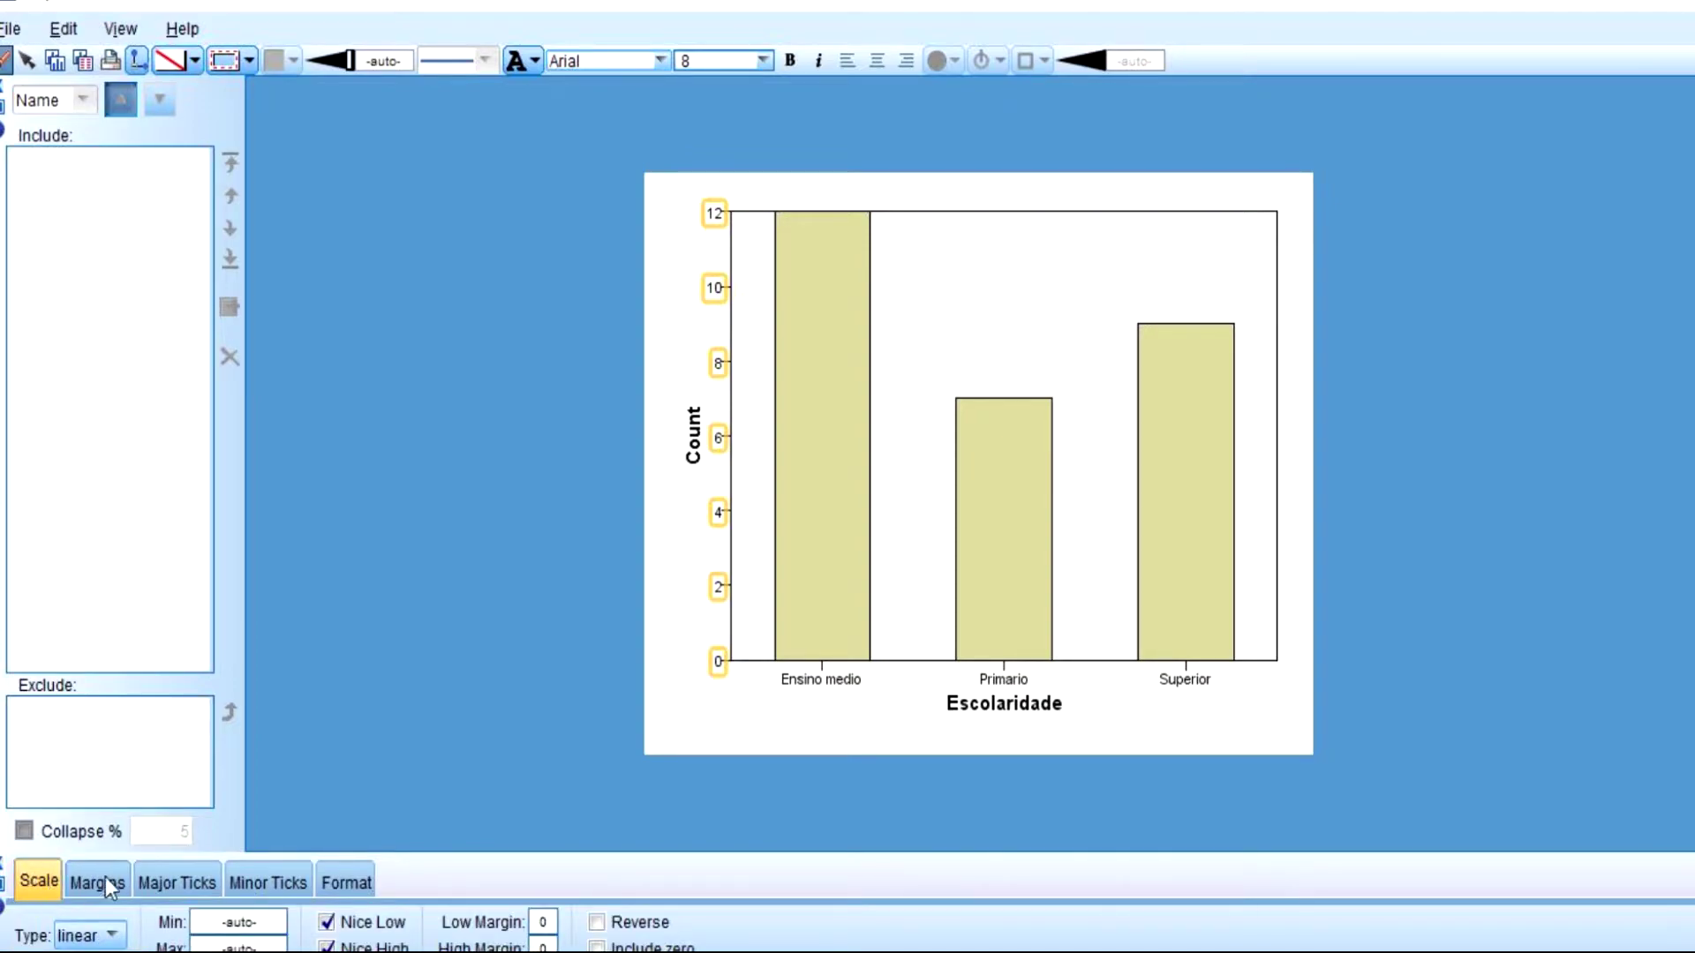
click(265, 942)
key(BackSpace)
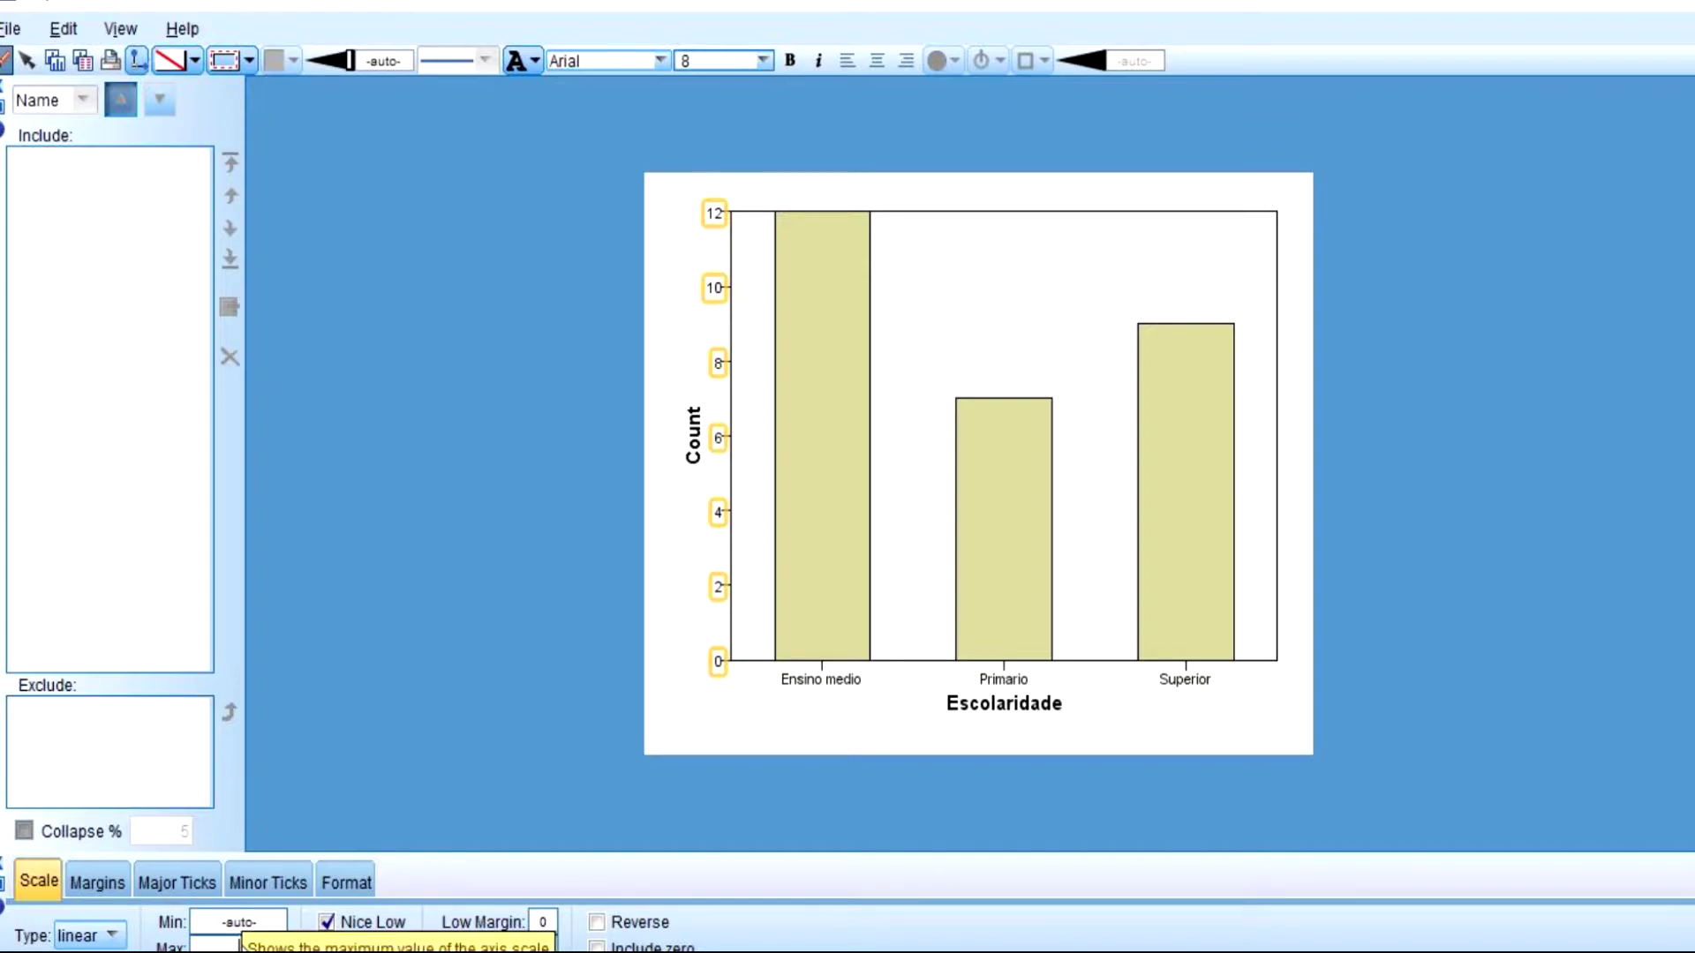
text(11)
key(Return)
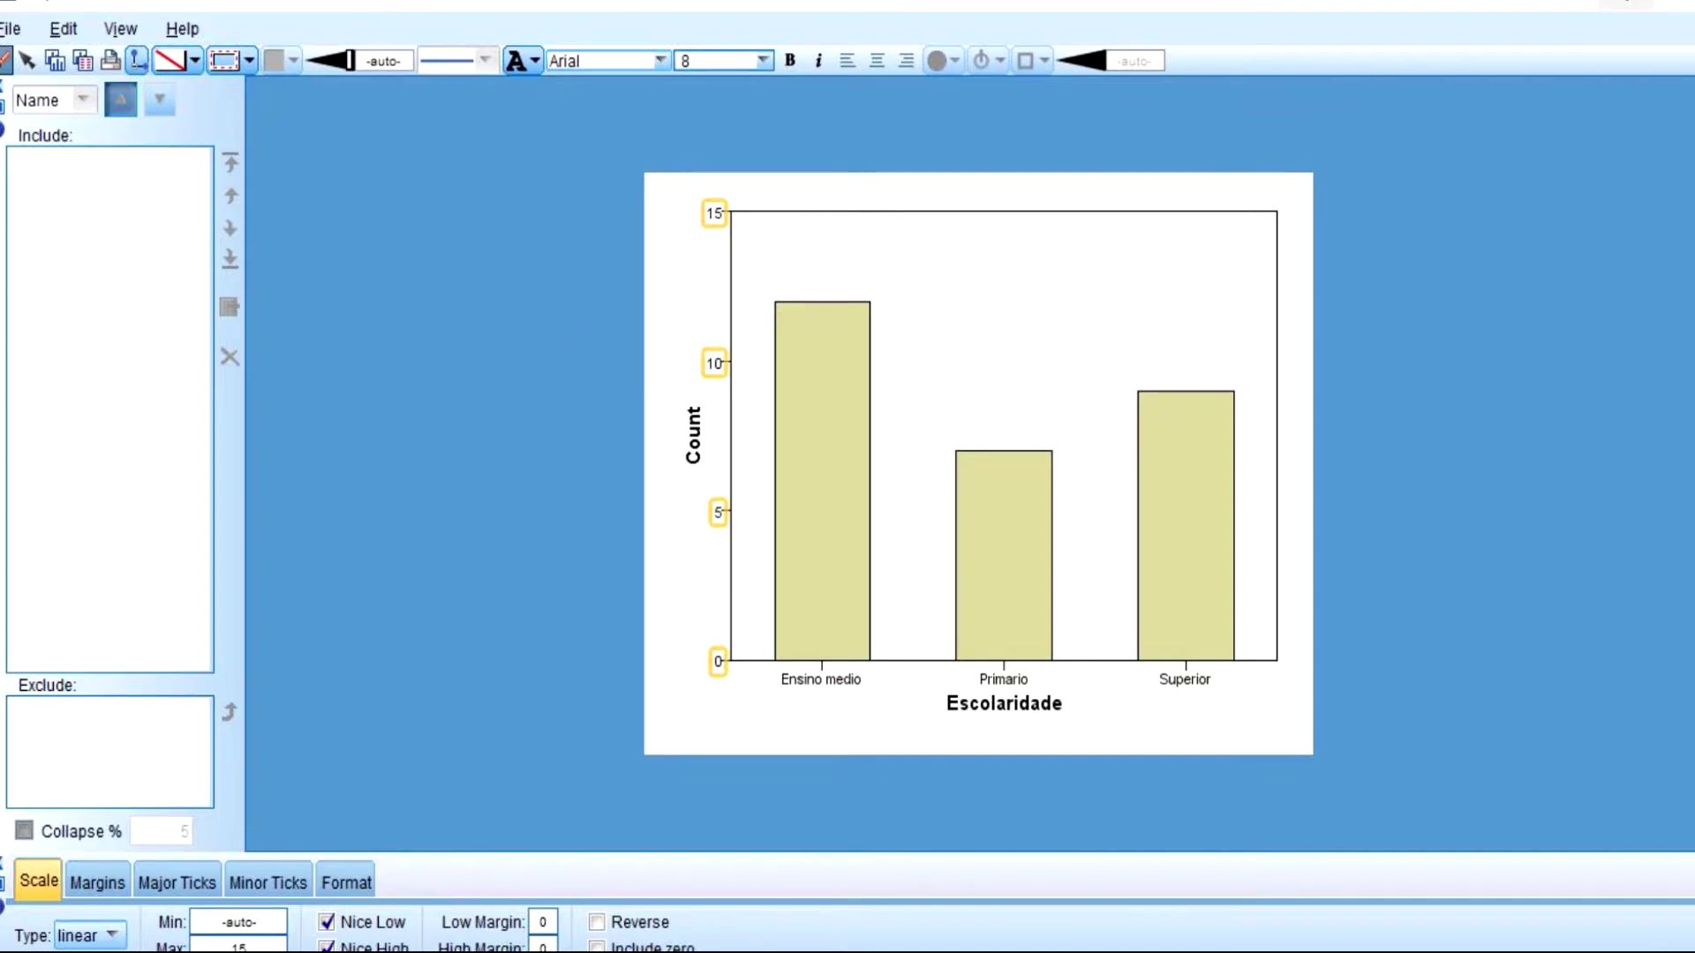
- Leave the graph editor, switch to the teste workbook in Excel and select the JASP cell H6
click(1575, 5)
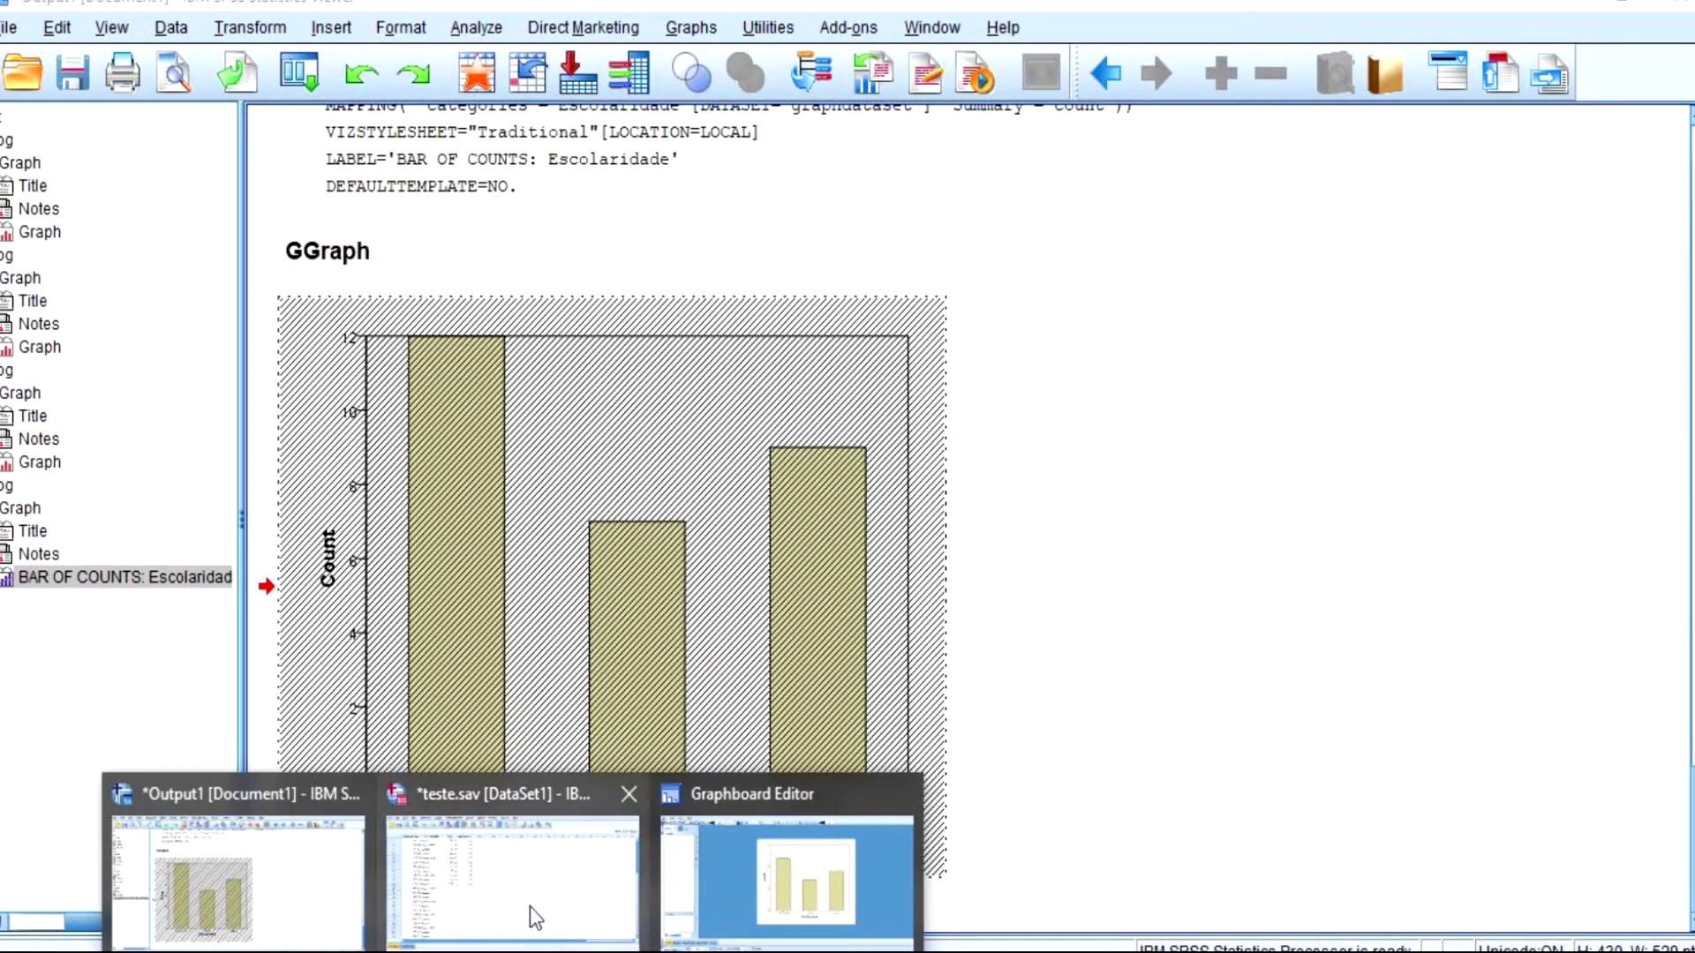
click(530, 904)
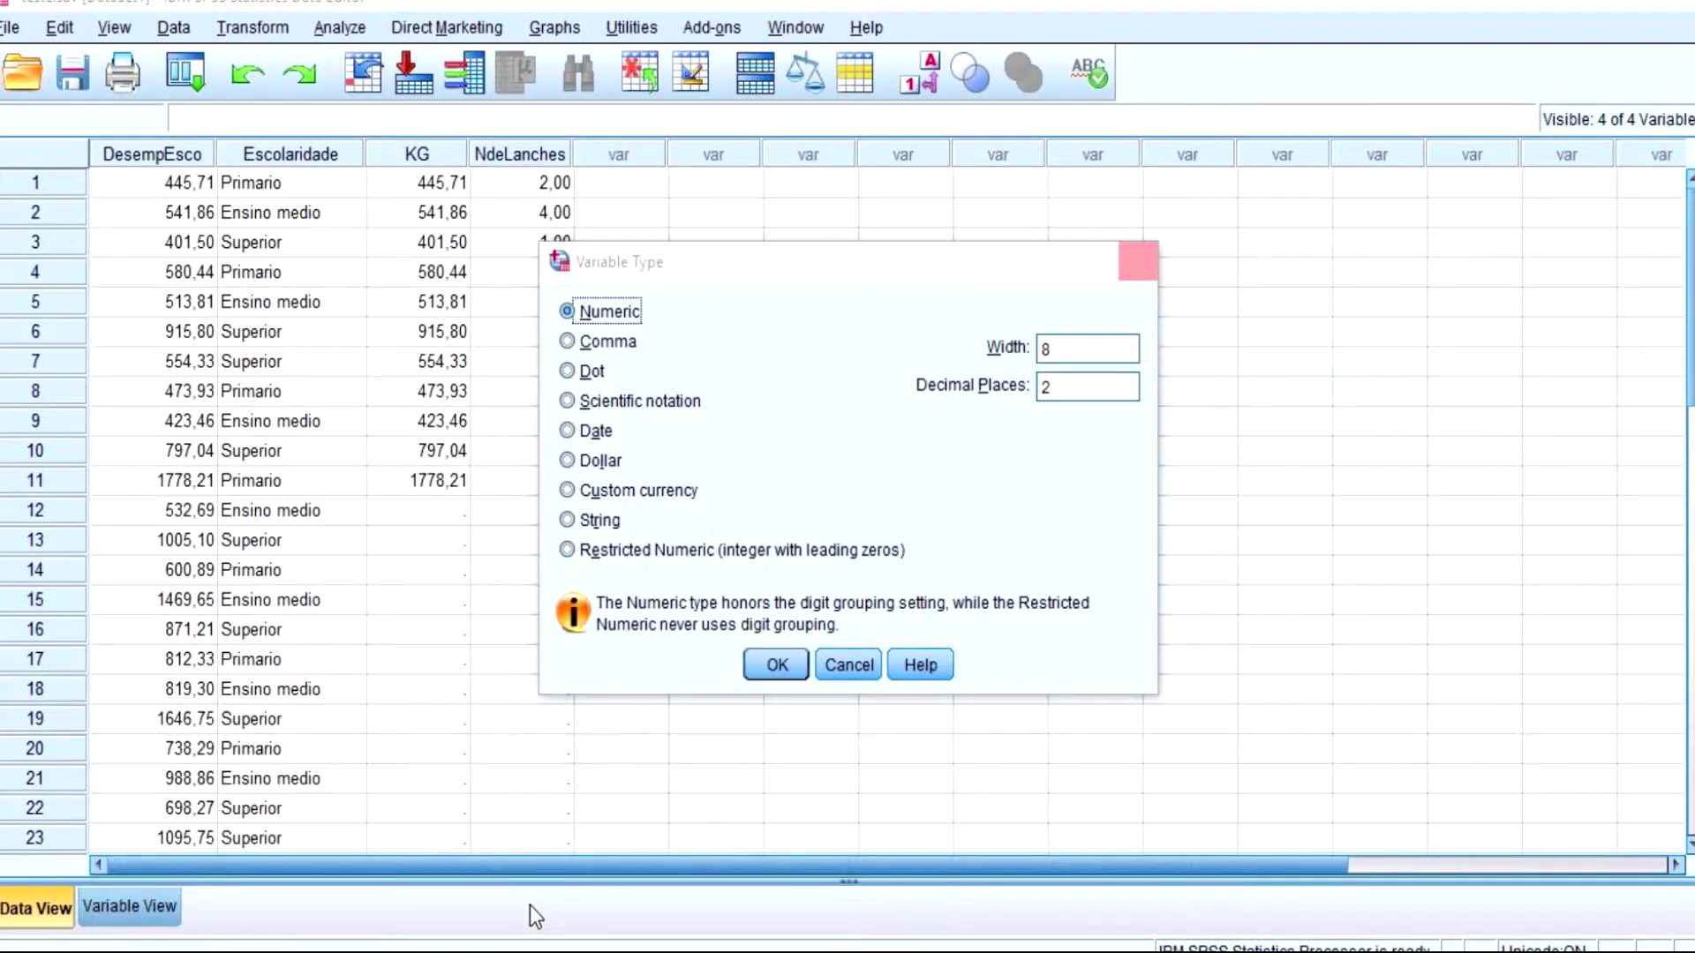
click(531, 29)
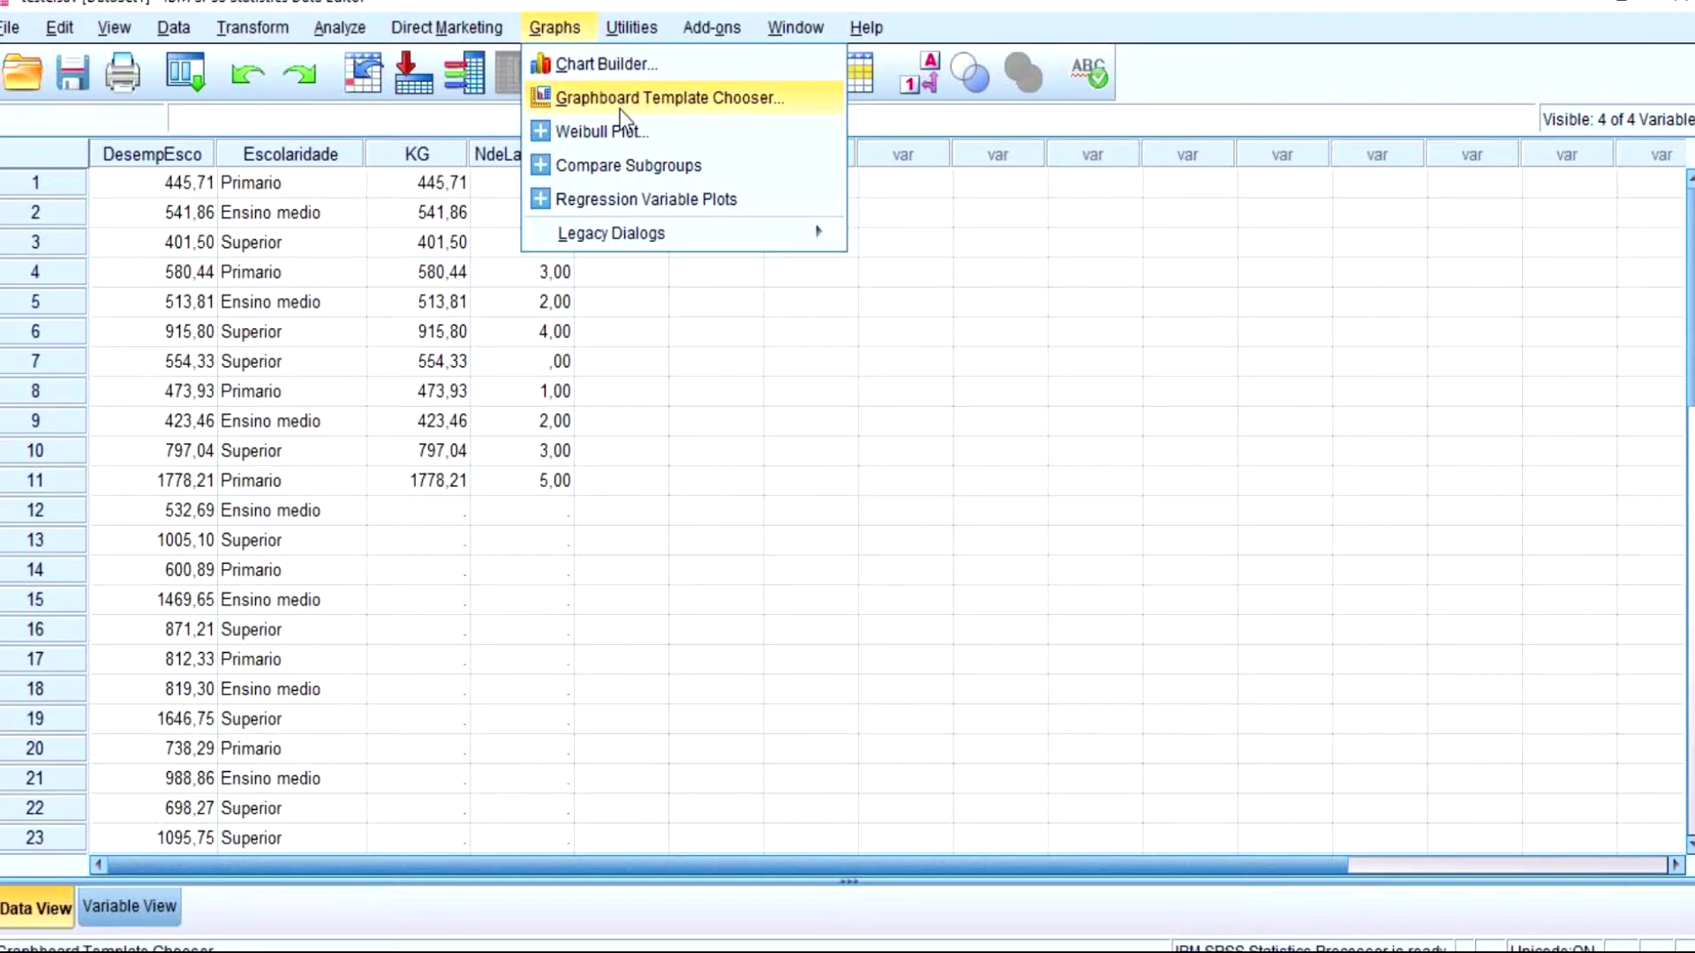
click(556, 450)
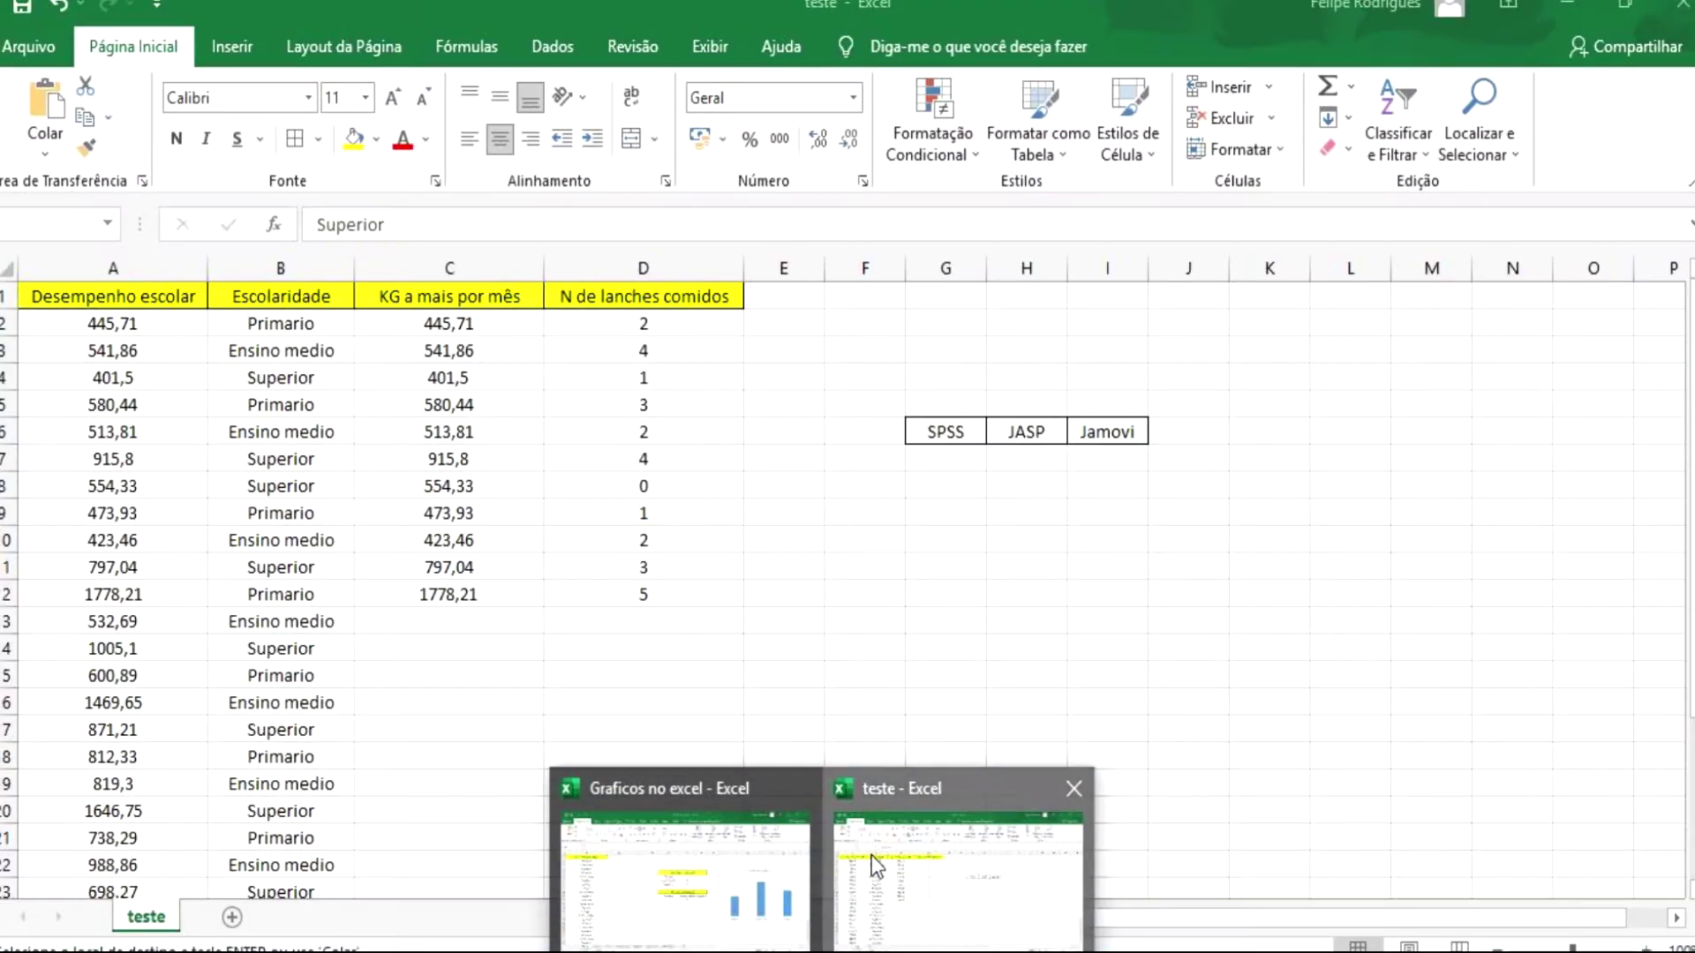
click(872, 855)
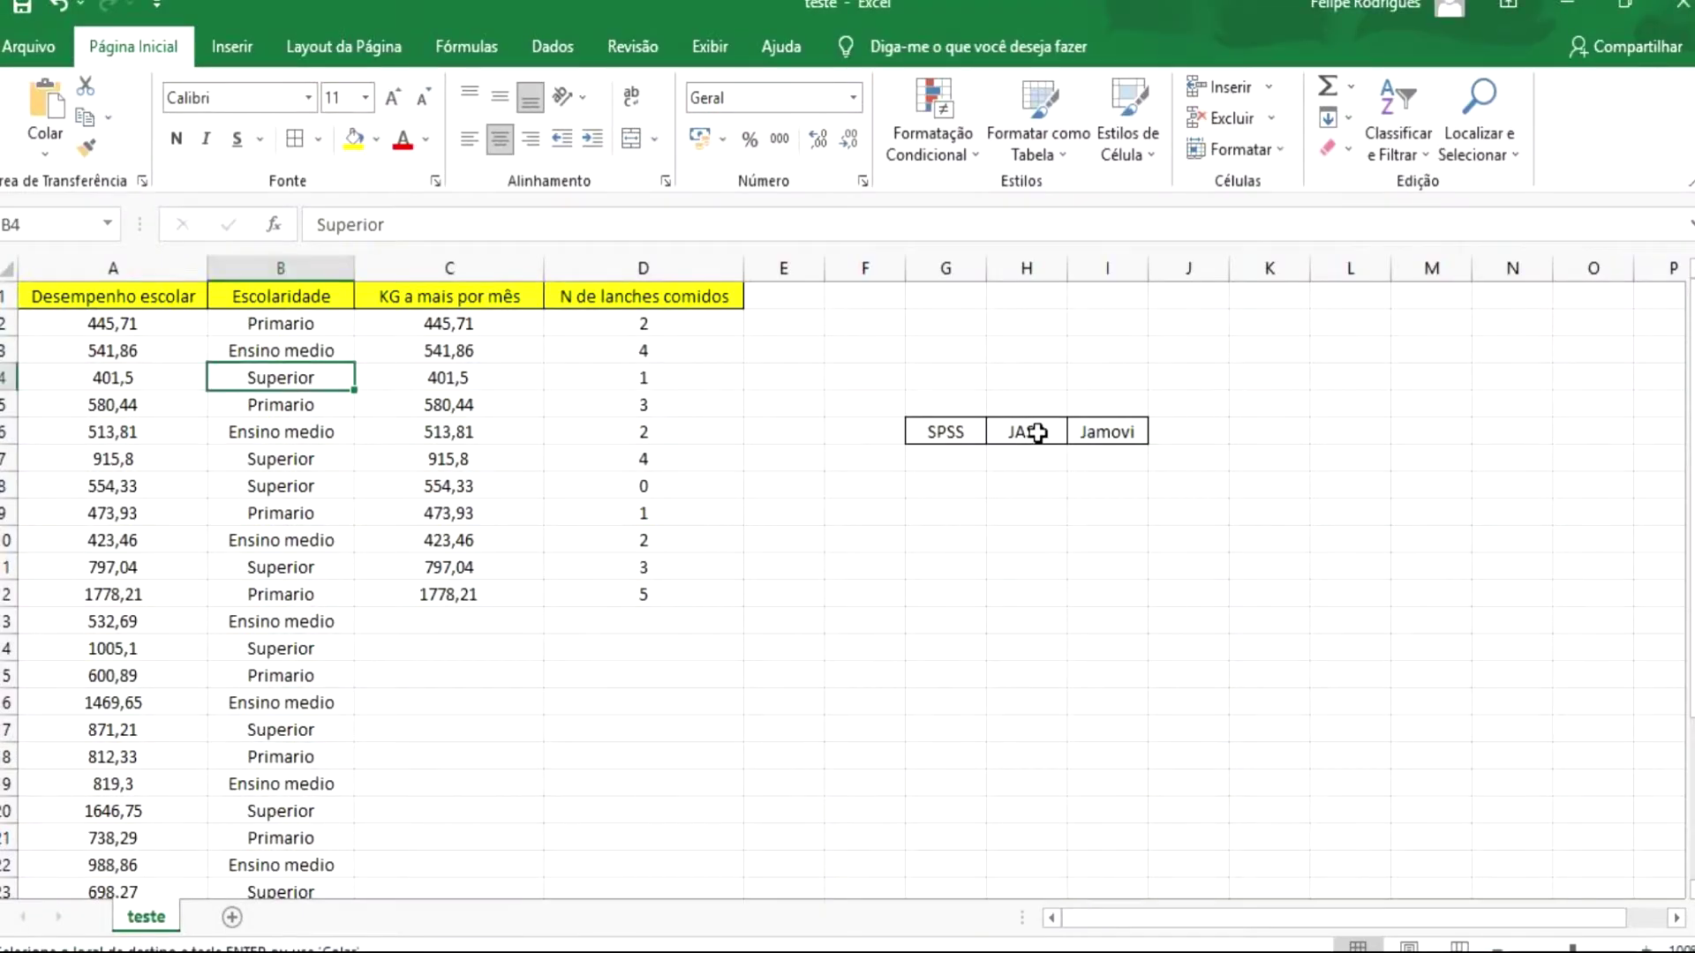
click(1026, 431)
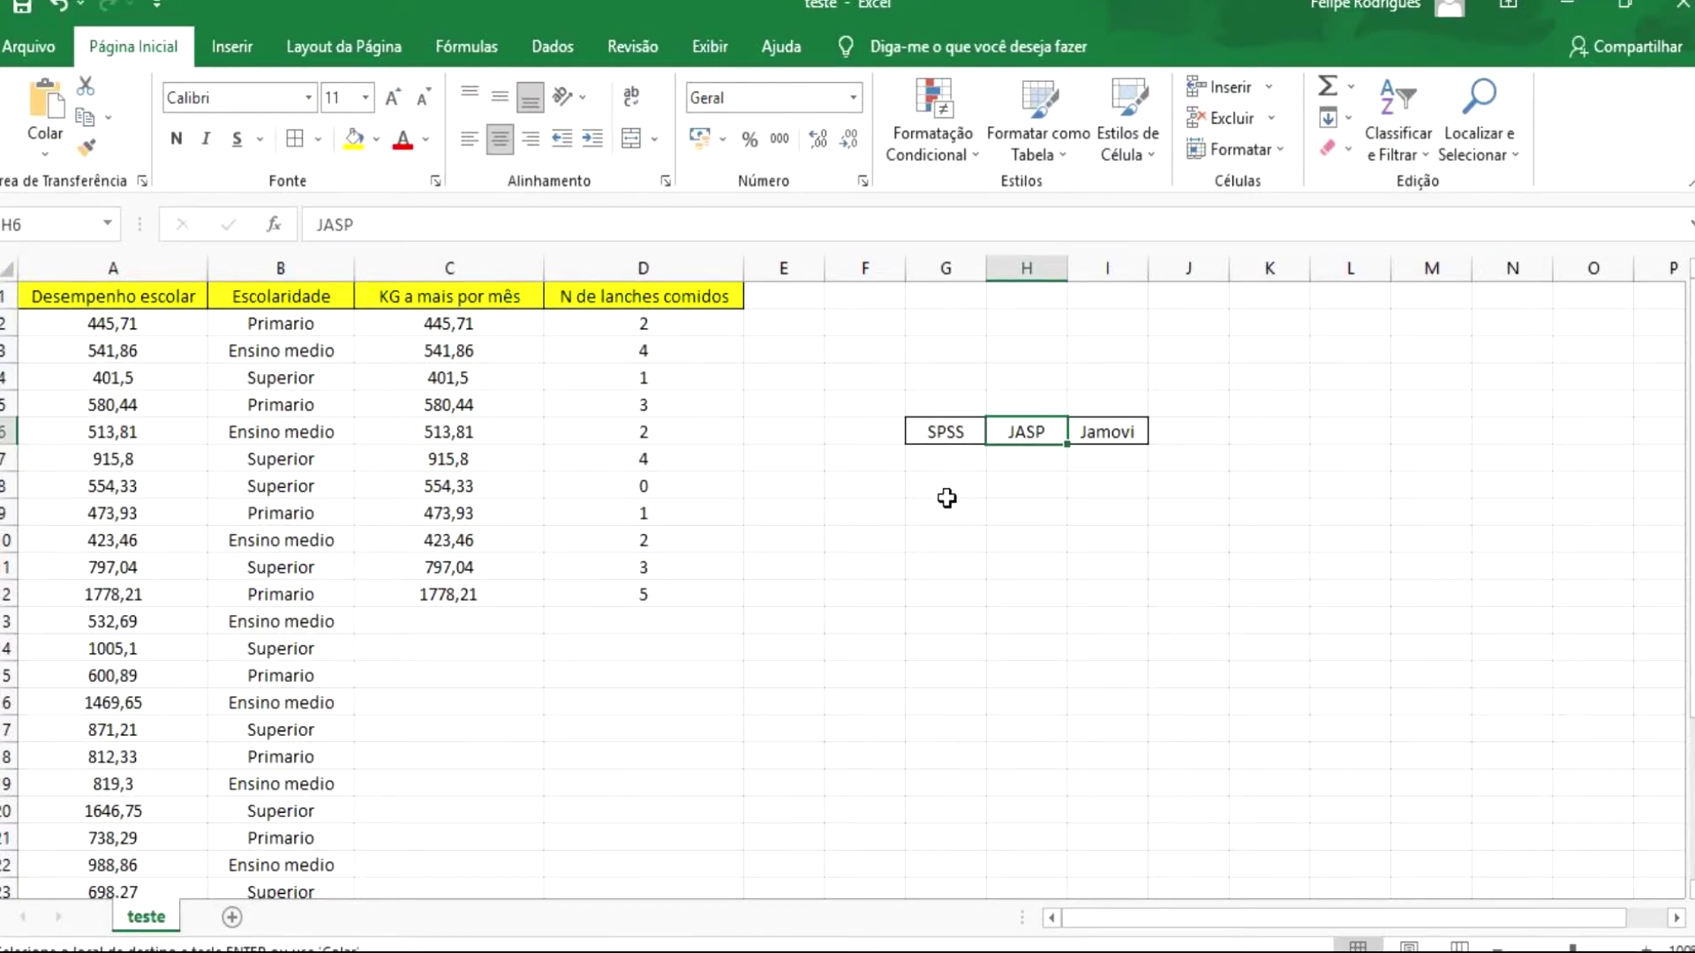
- Switch from Excel to JASP and open the teste CSV data file from the Canal Estatística folder
click(1026, 568)
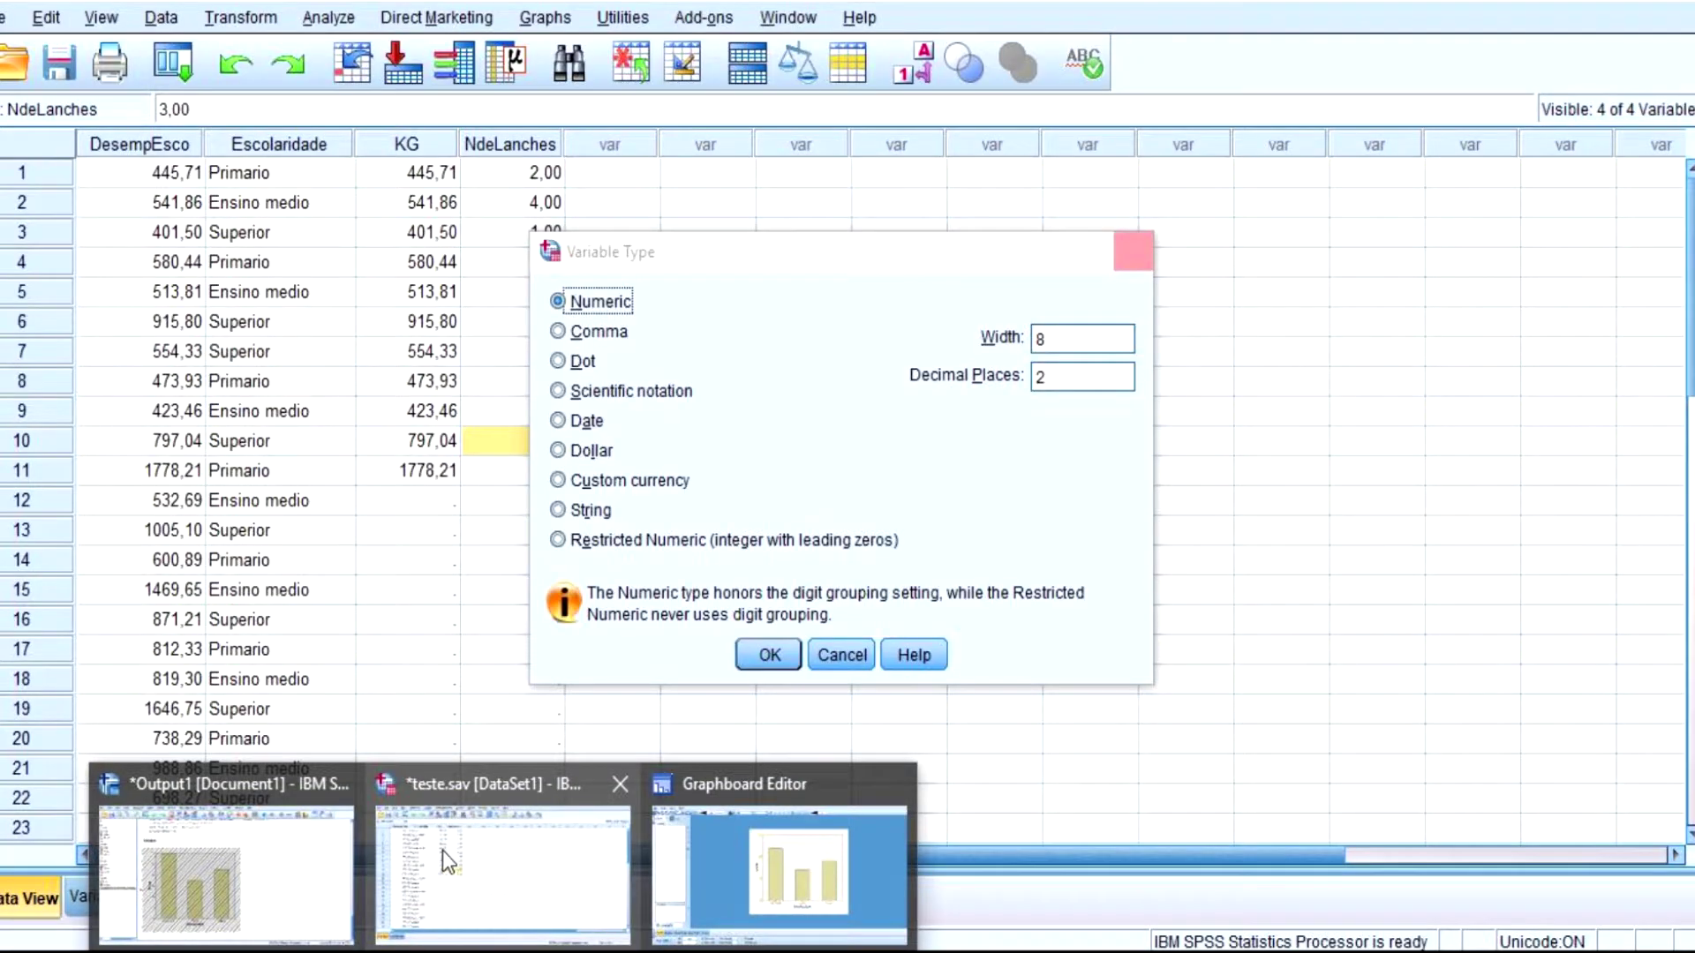
click(442, 850)
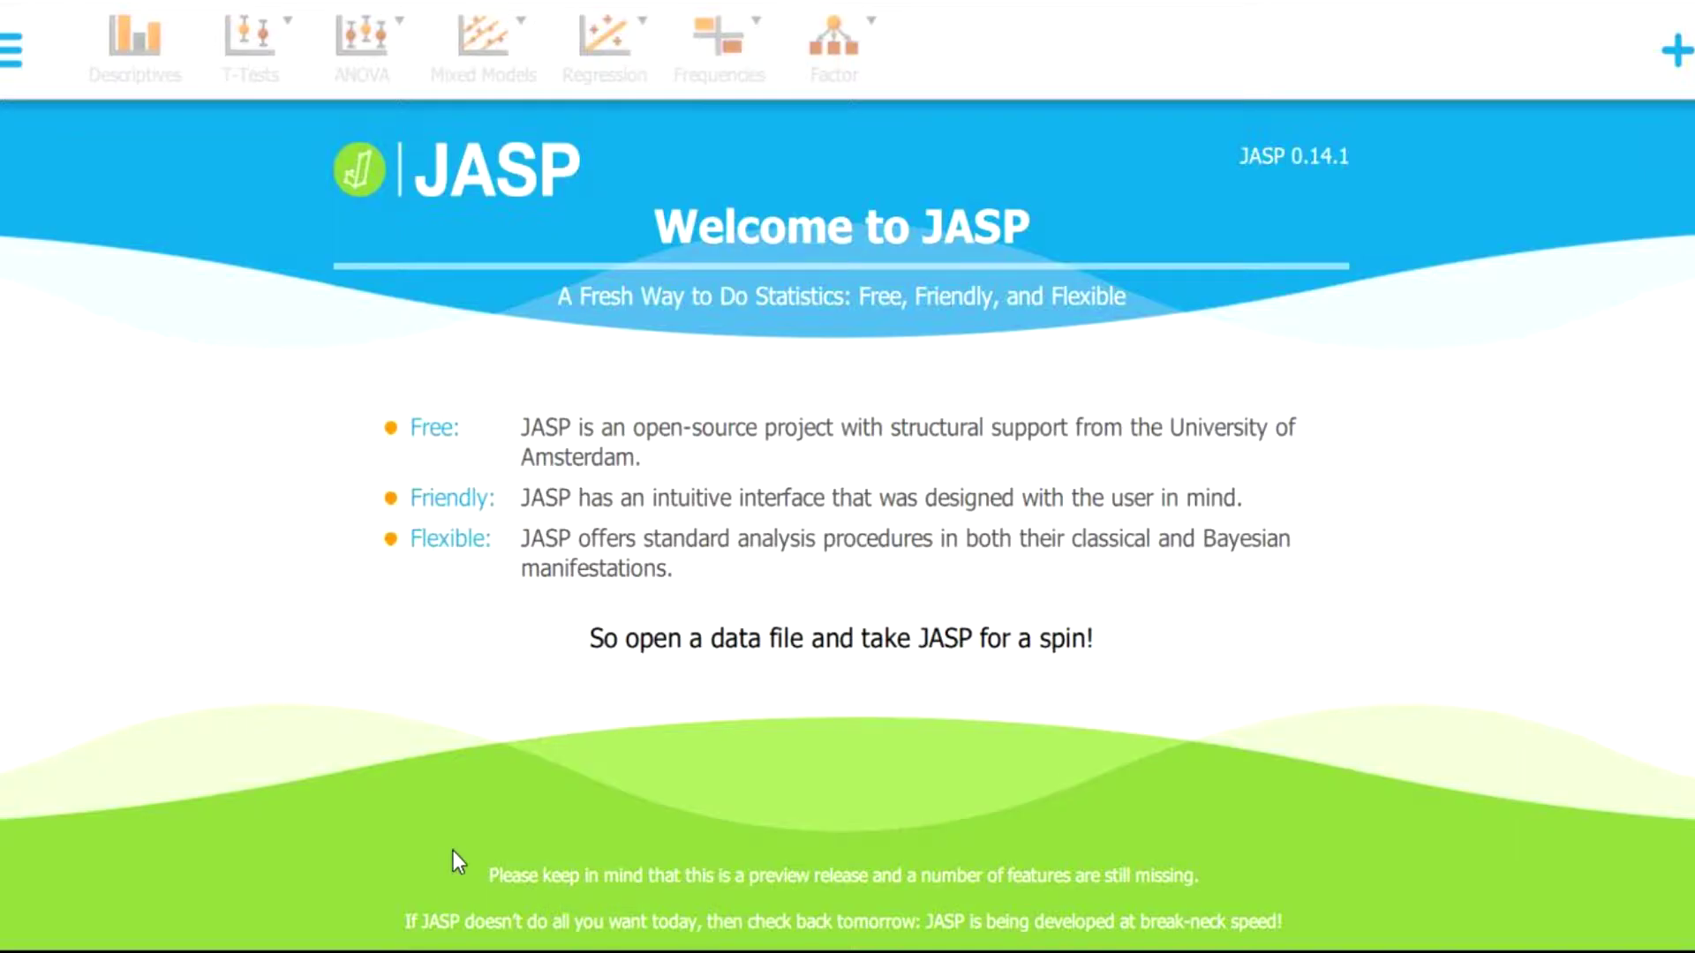
click(12, 62)
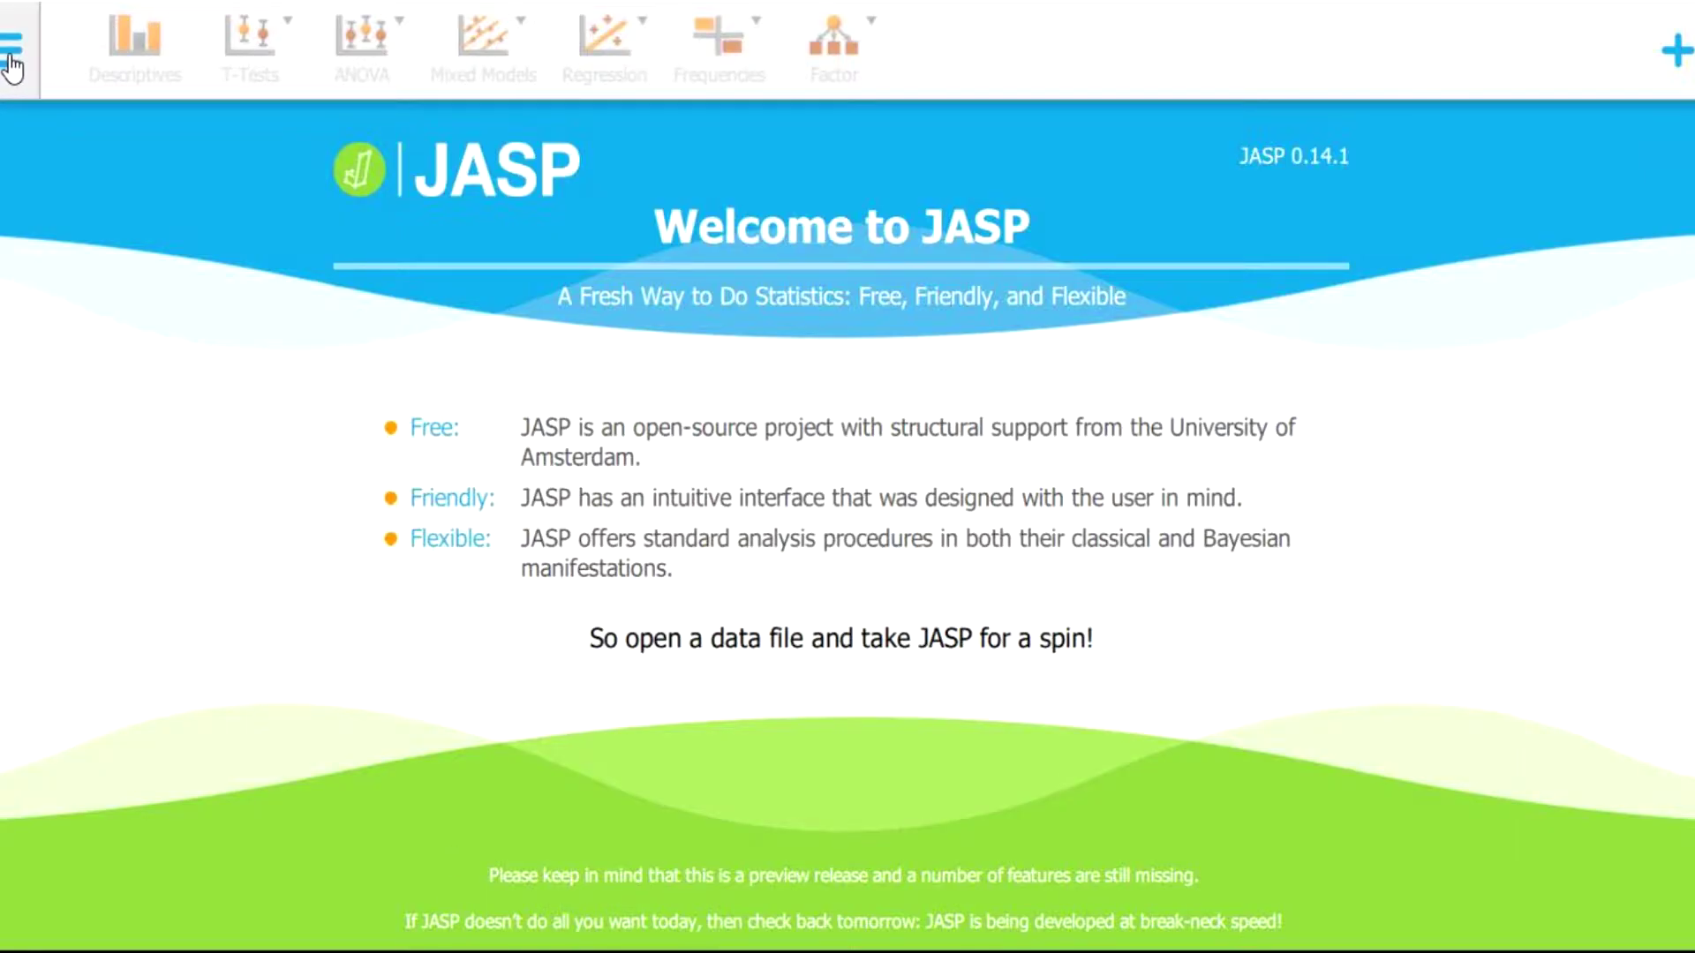
click(79, 129)
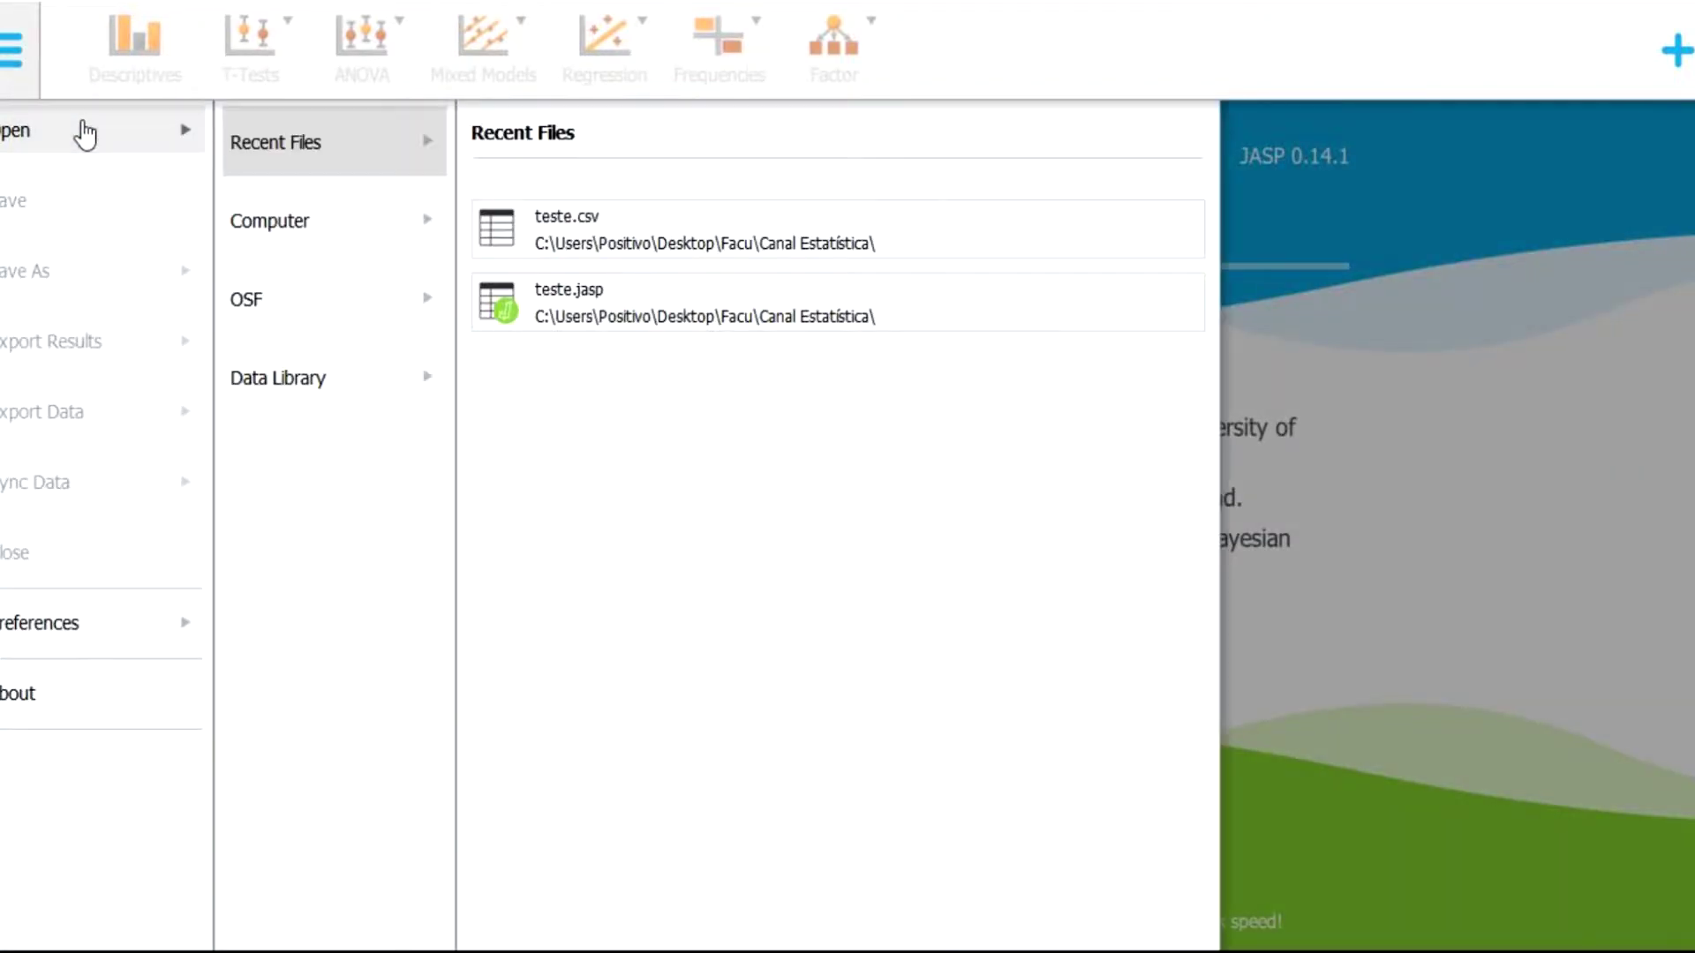
click(321, 237)
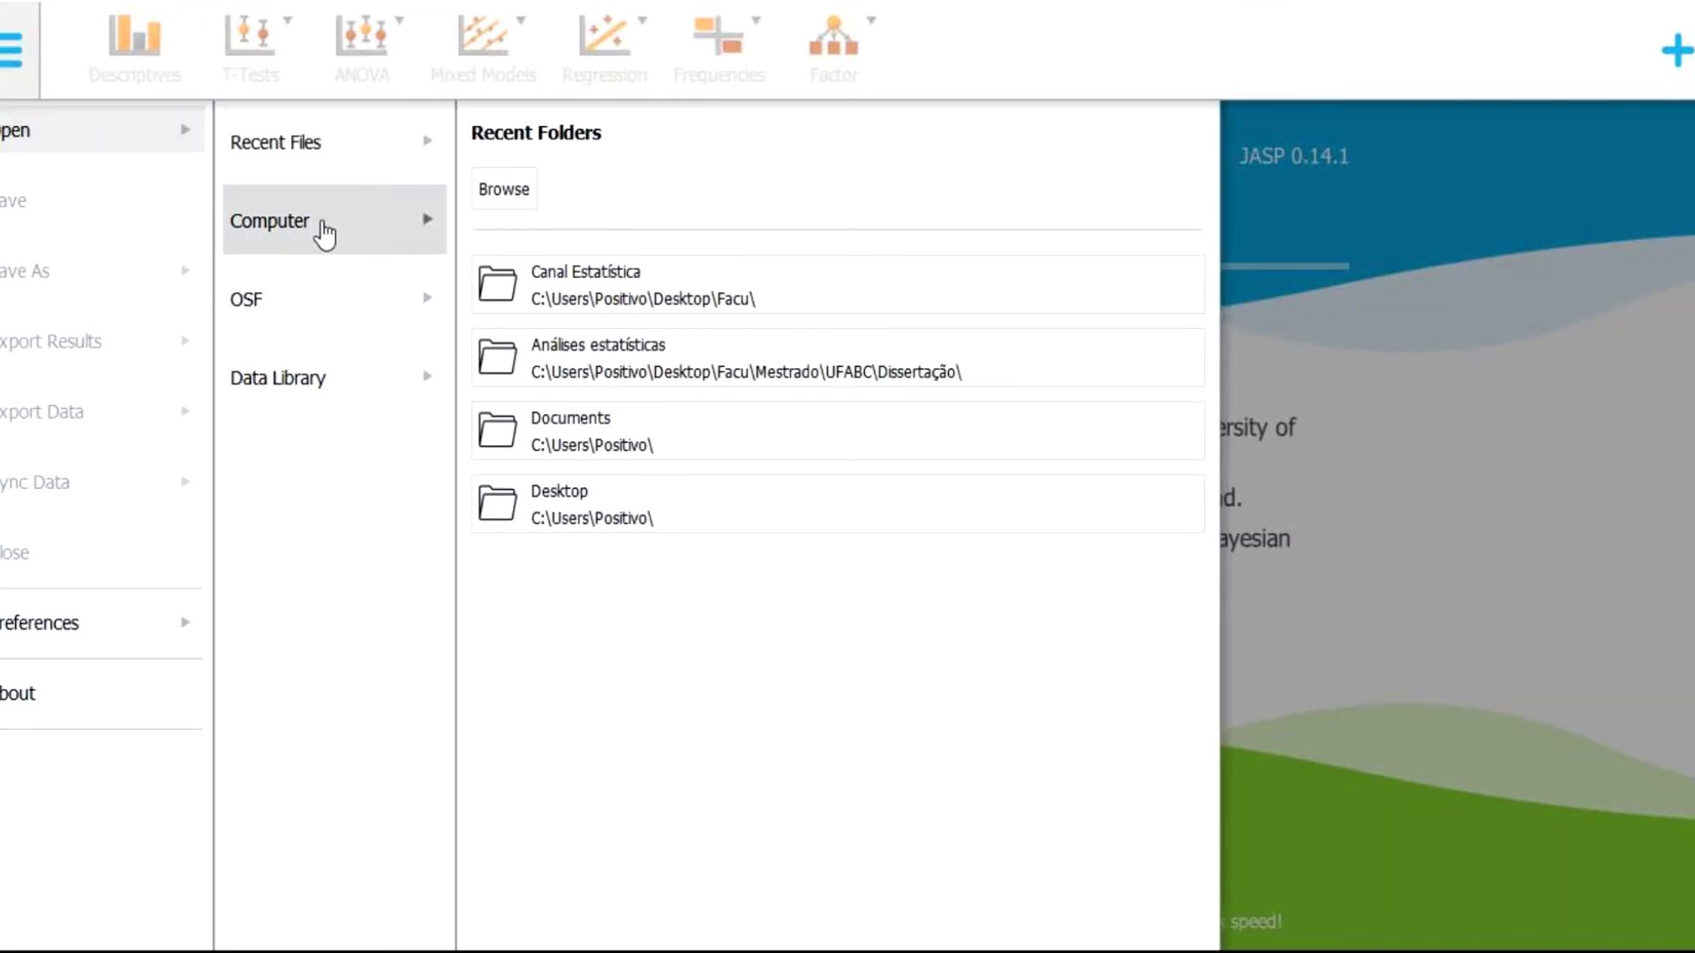
click(496, 196)
click(440, 268)
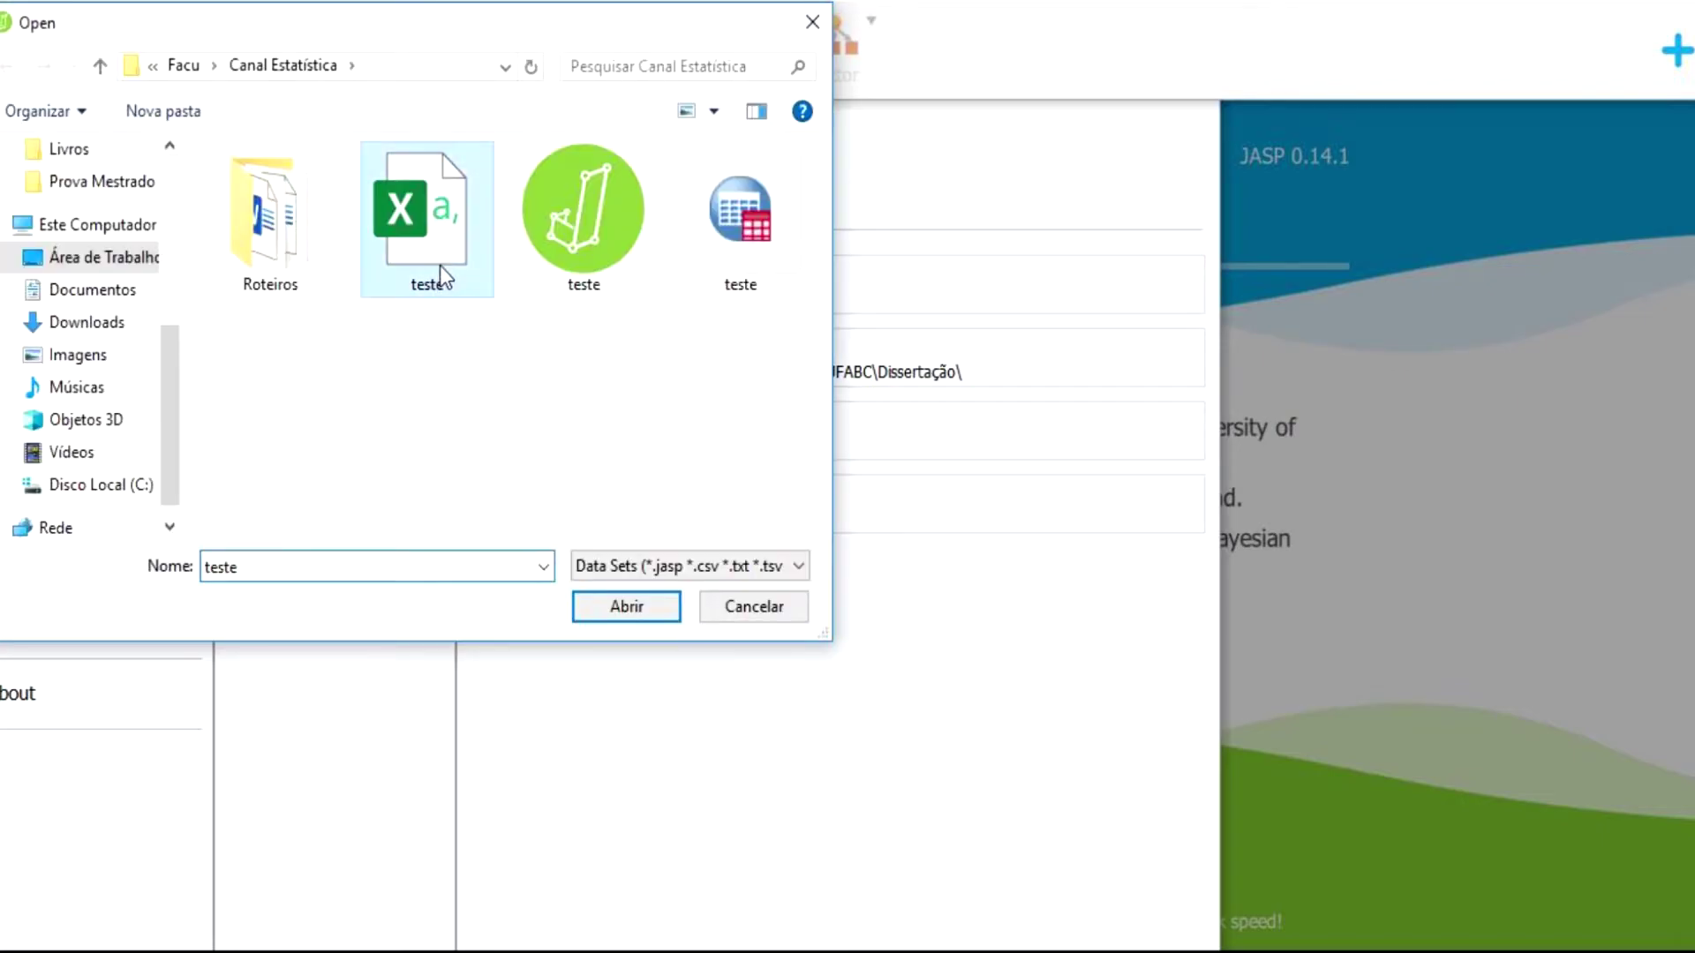
click(628, 613)
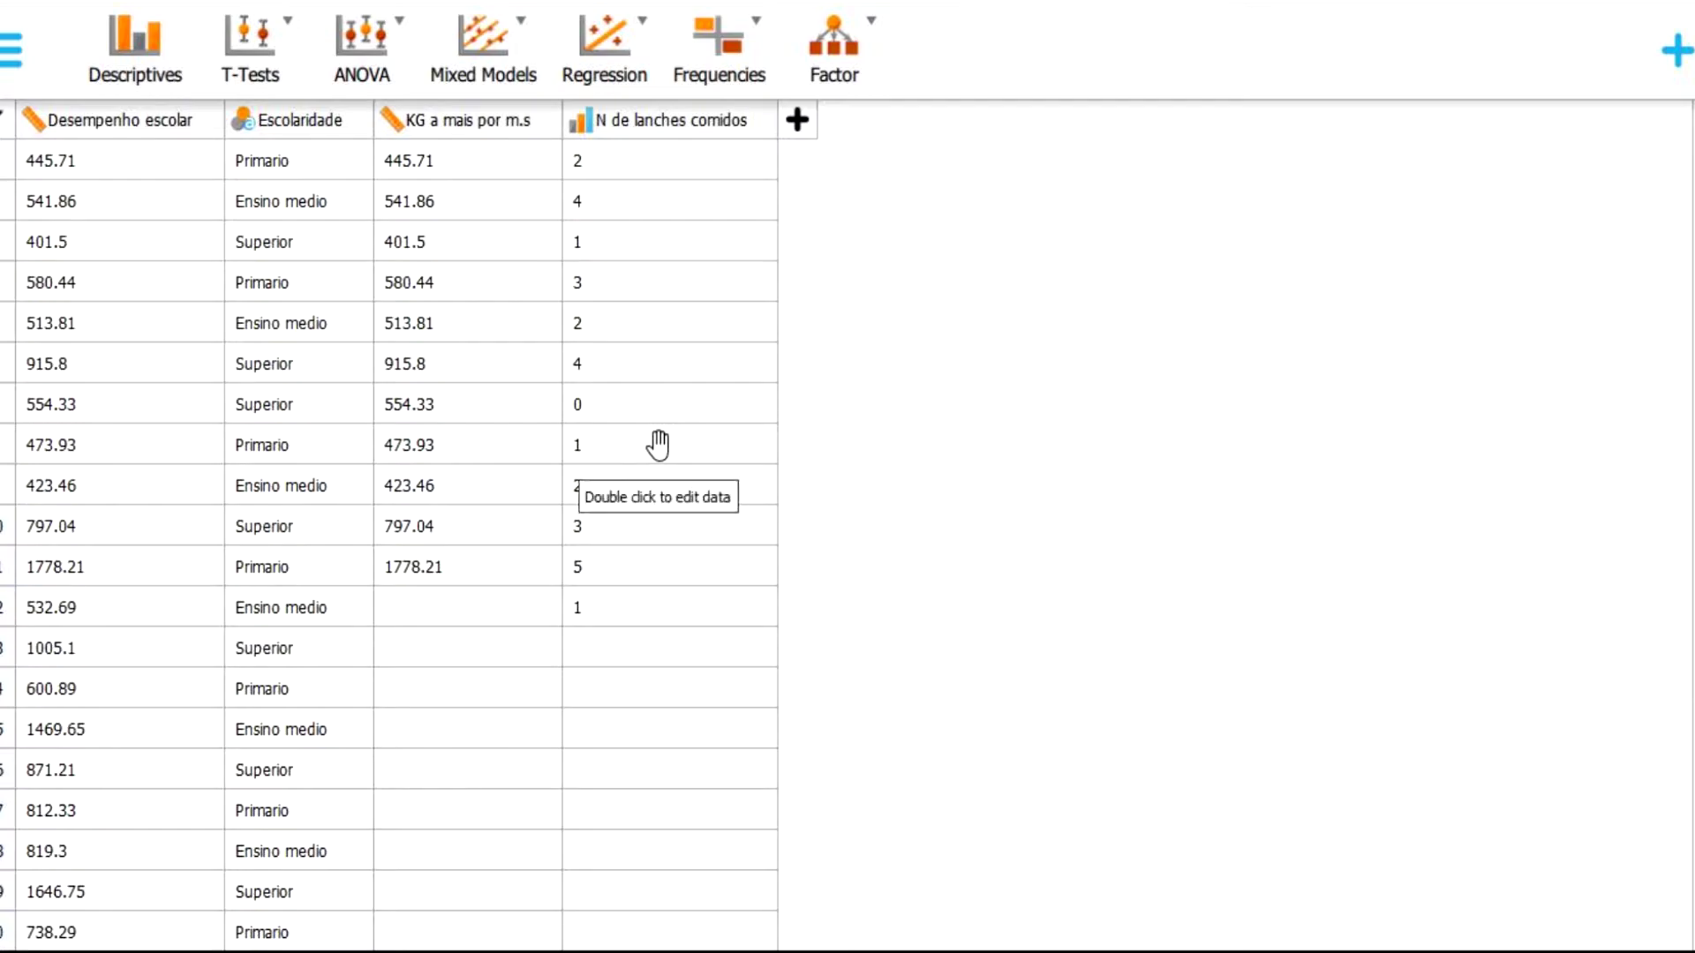
- Check the source data in the Excel workbook, then back in JASP start a Descriptive Statistics analysis with Escolaridade as the variable
key(alt+Tab)
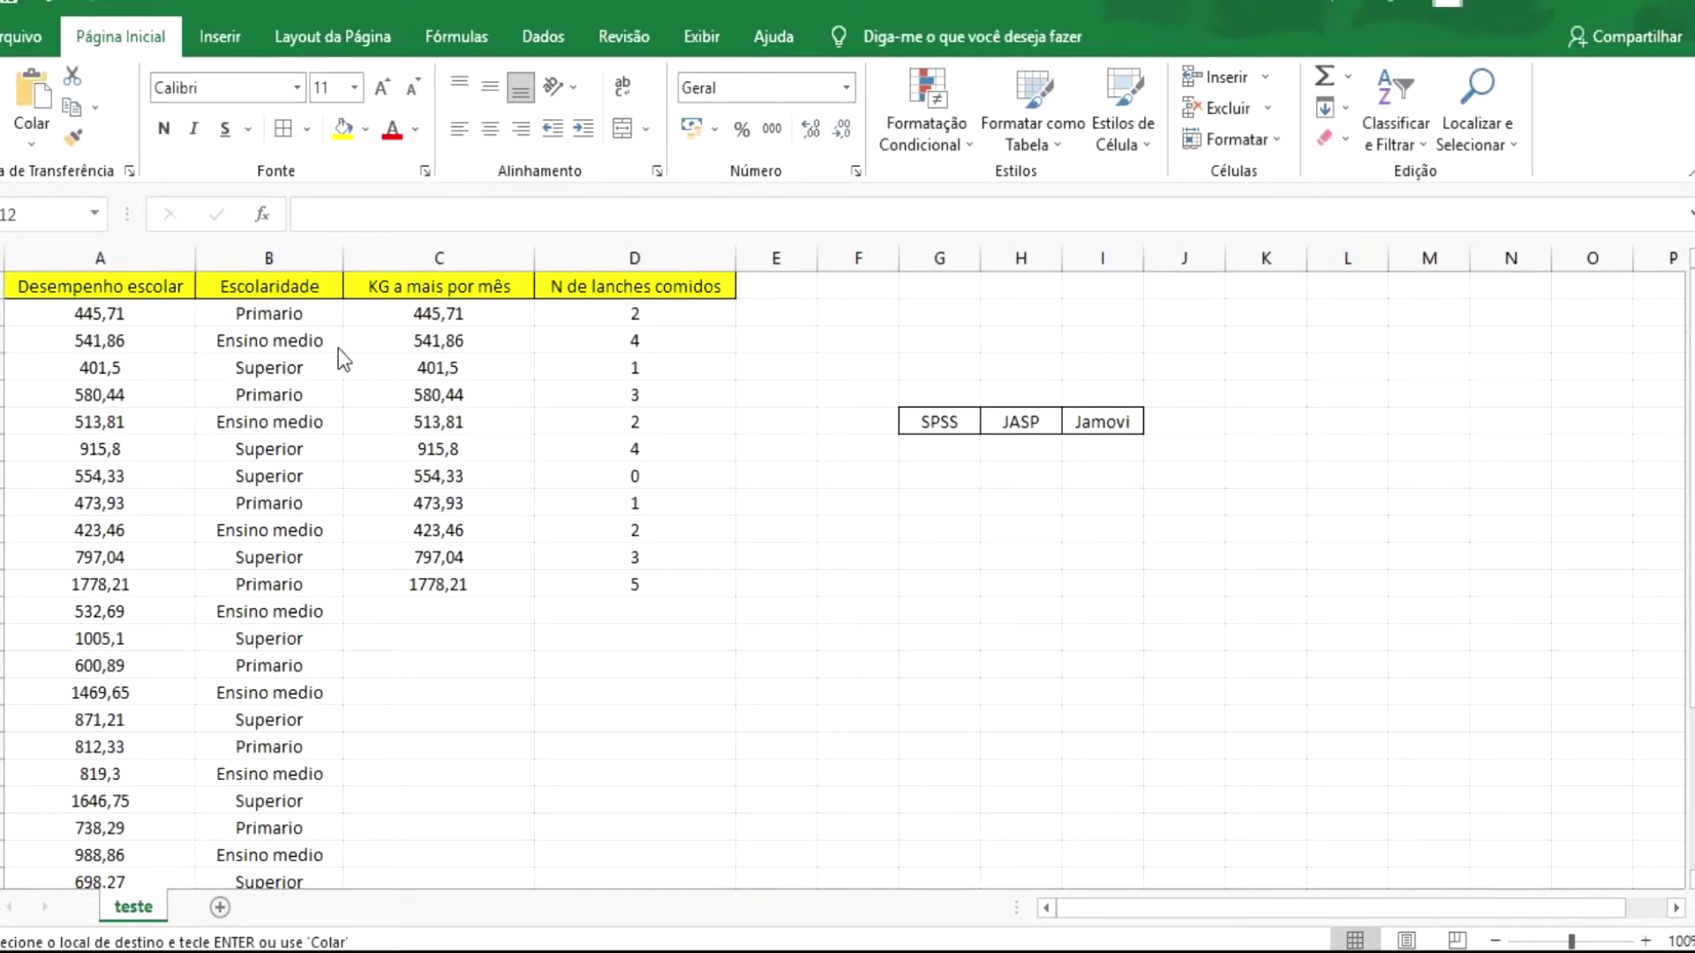
click(1565, 4)
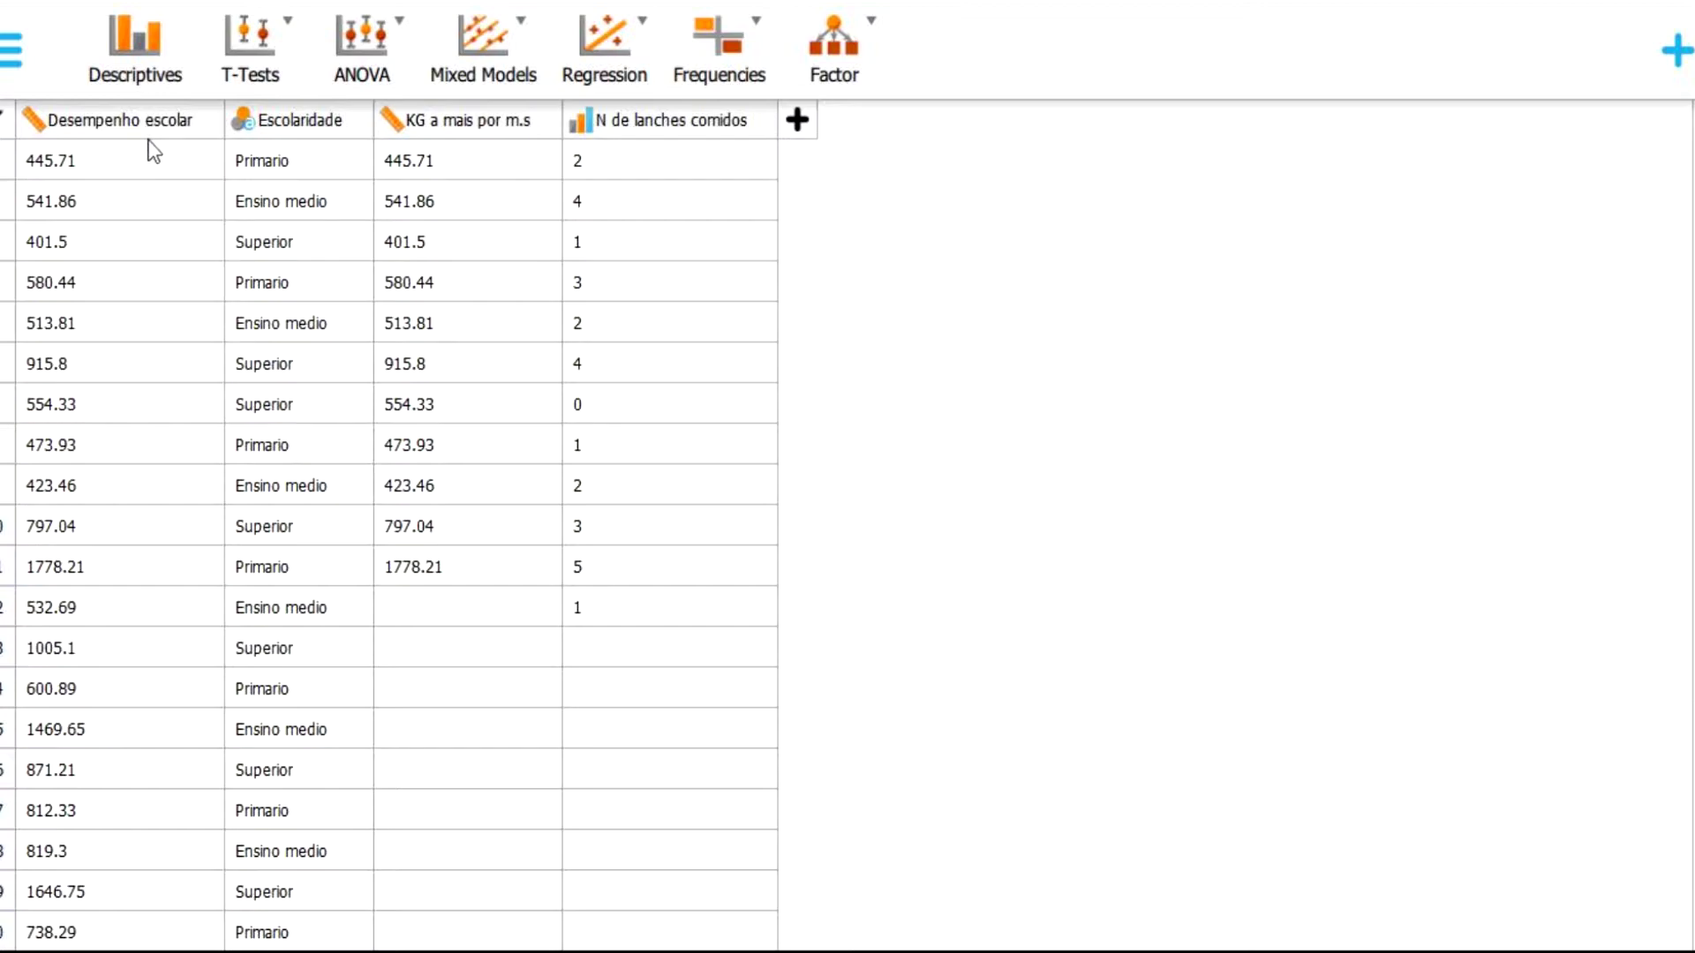
click(150, 54)
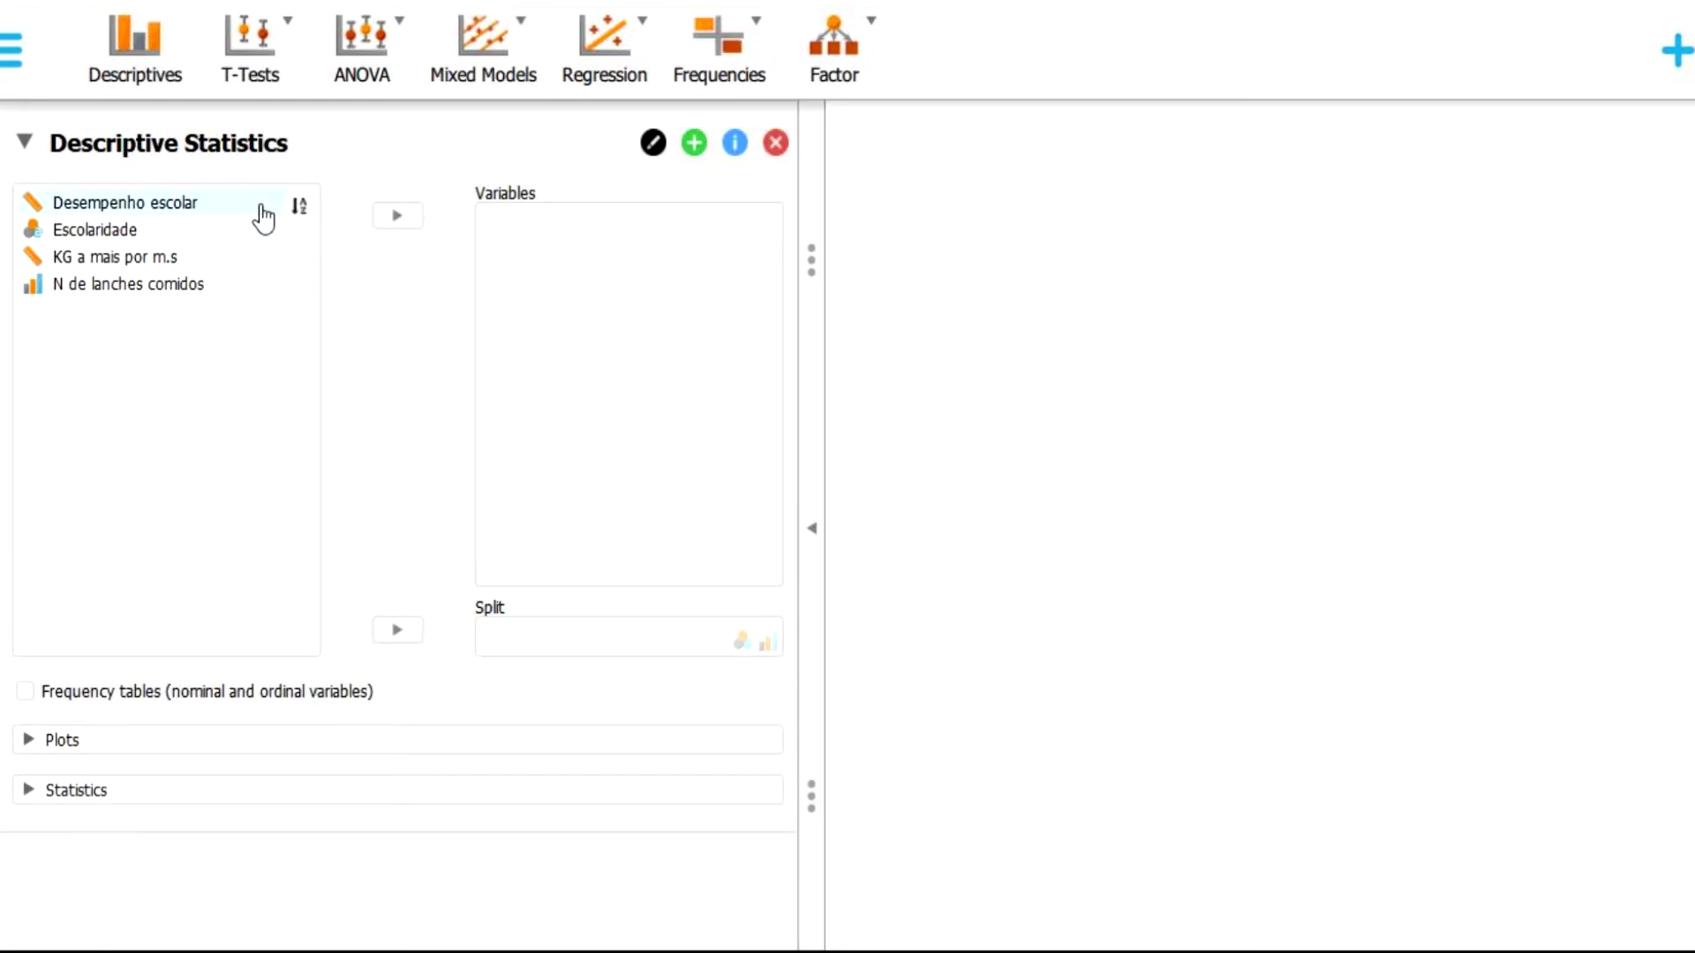
click(92, 231)
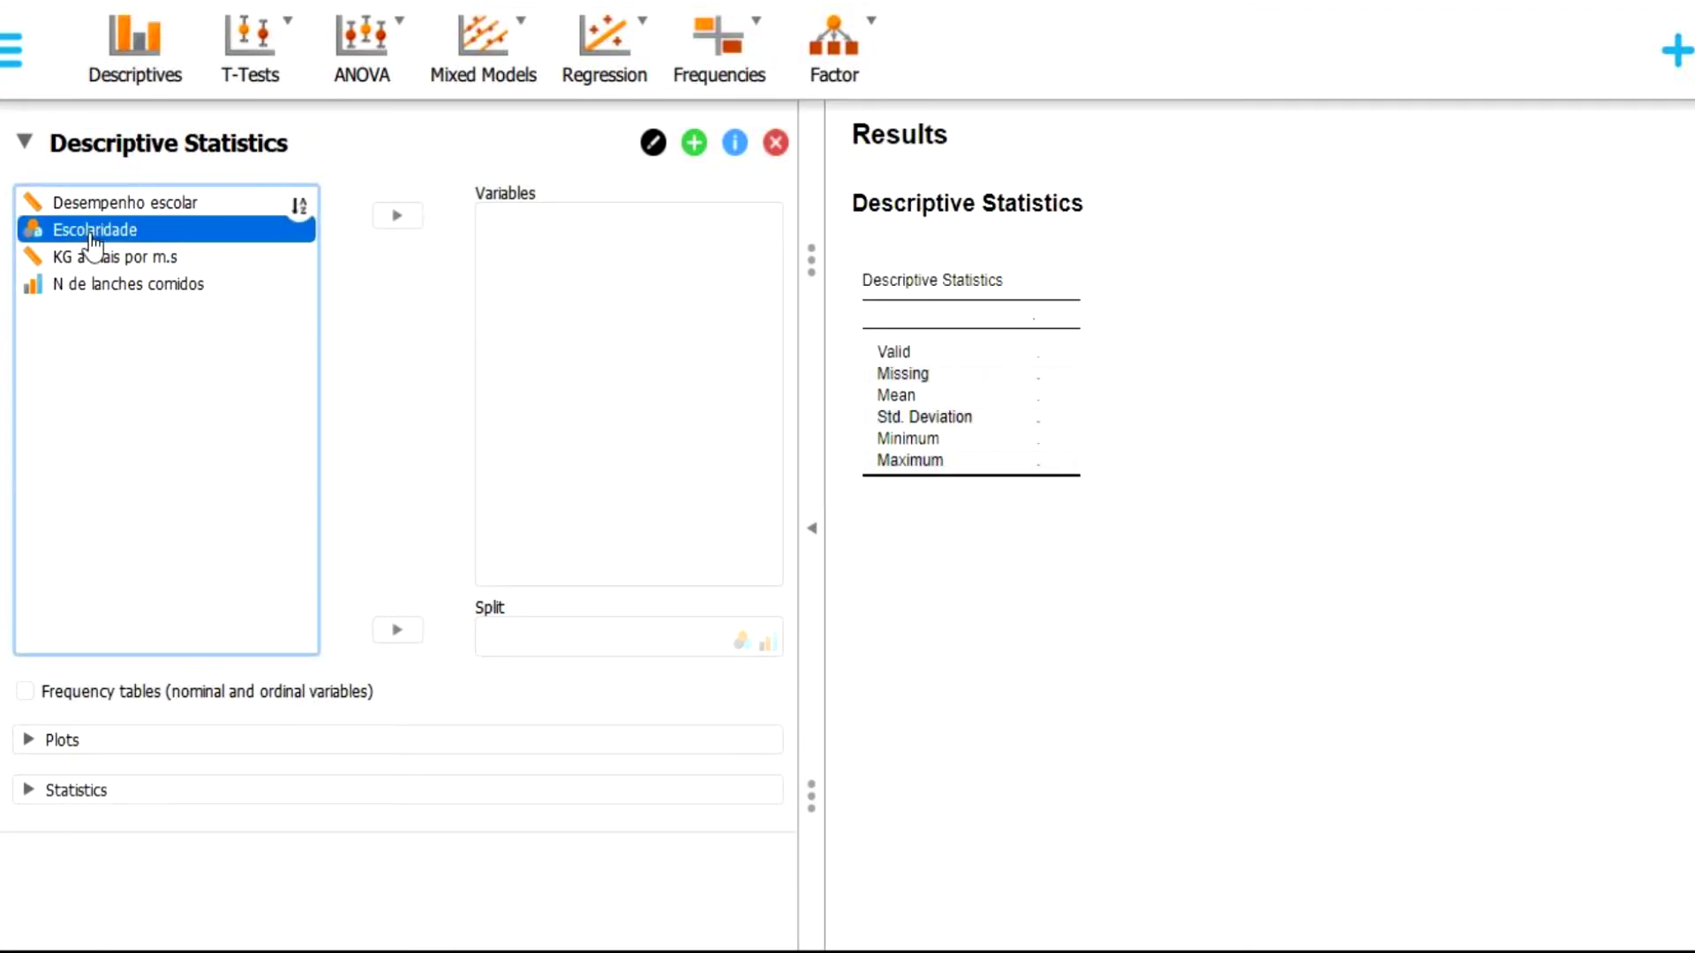
click(389, 219)
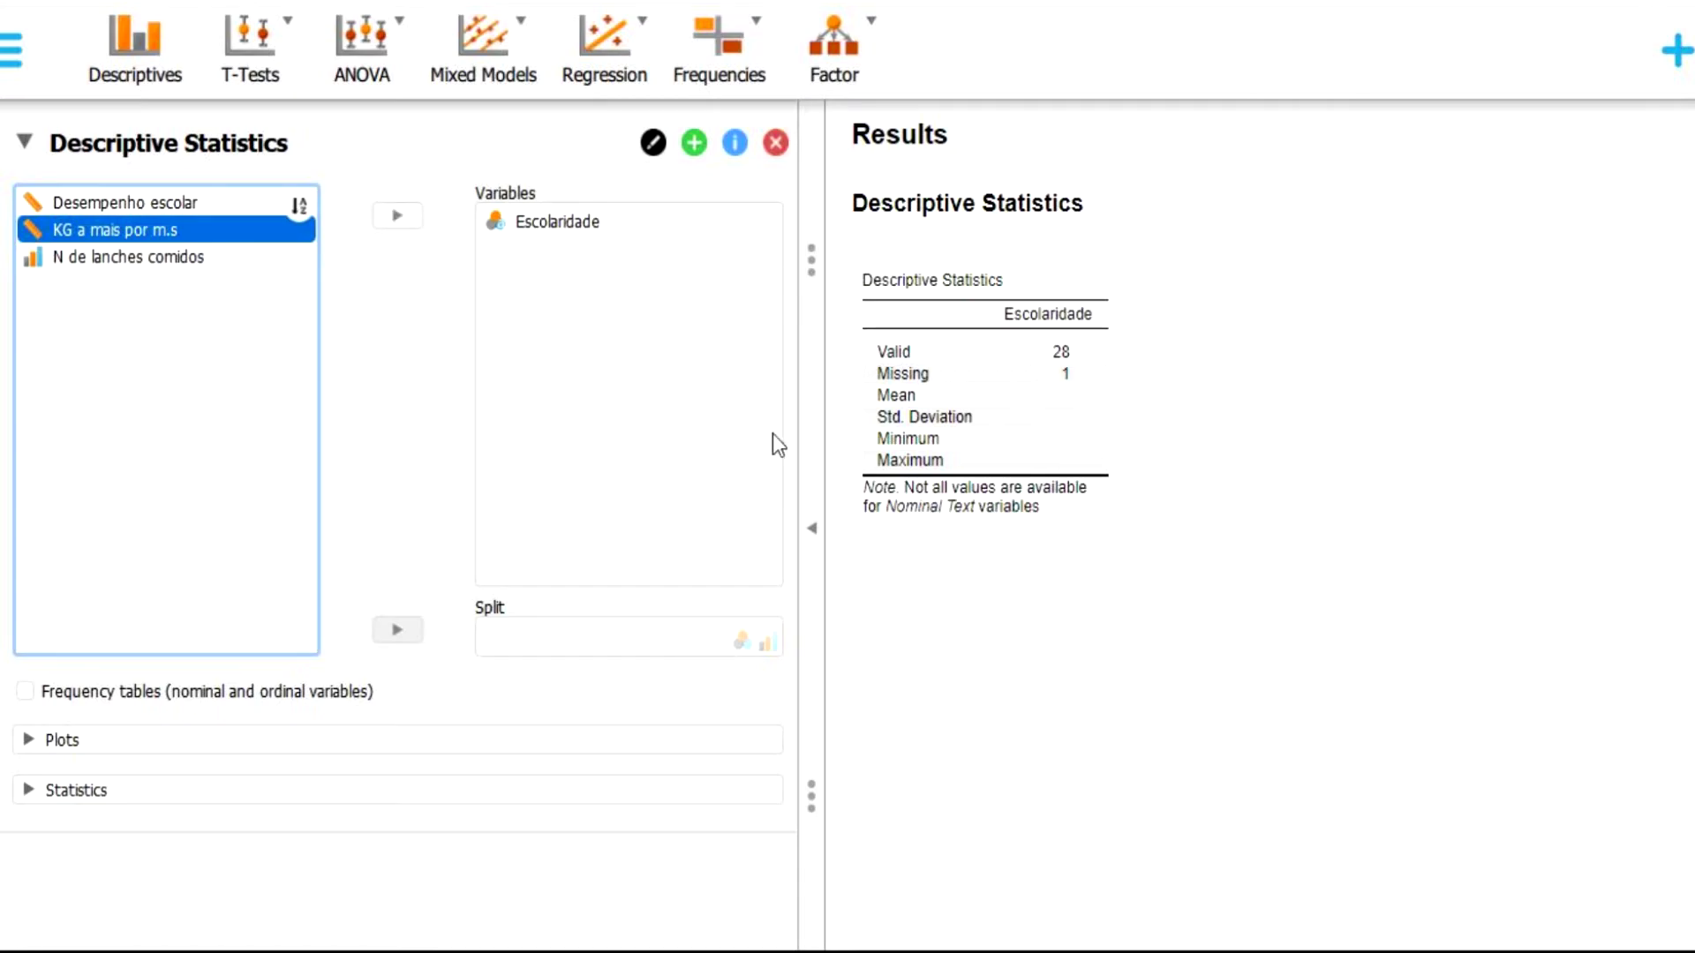
- Add a distribution plot of Escolaridade to the descriptive statistics results and view it
click(64, 741)
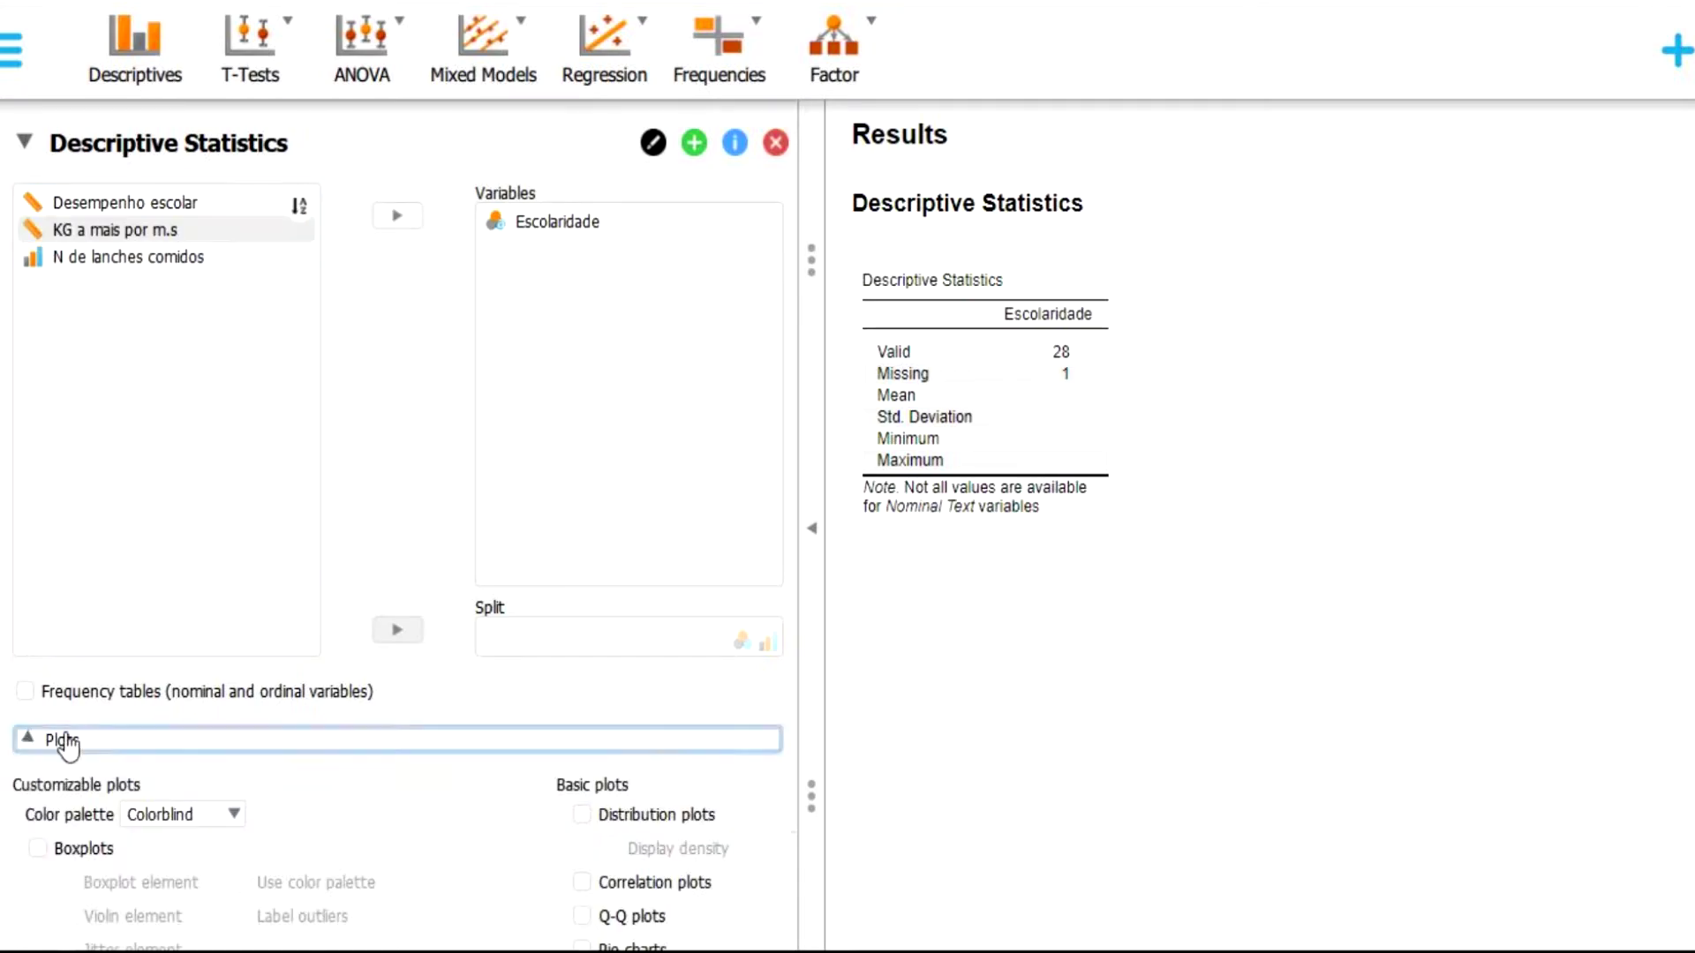
scroll(442, 605, down, 6)
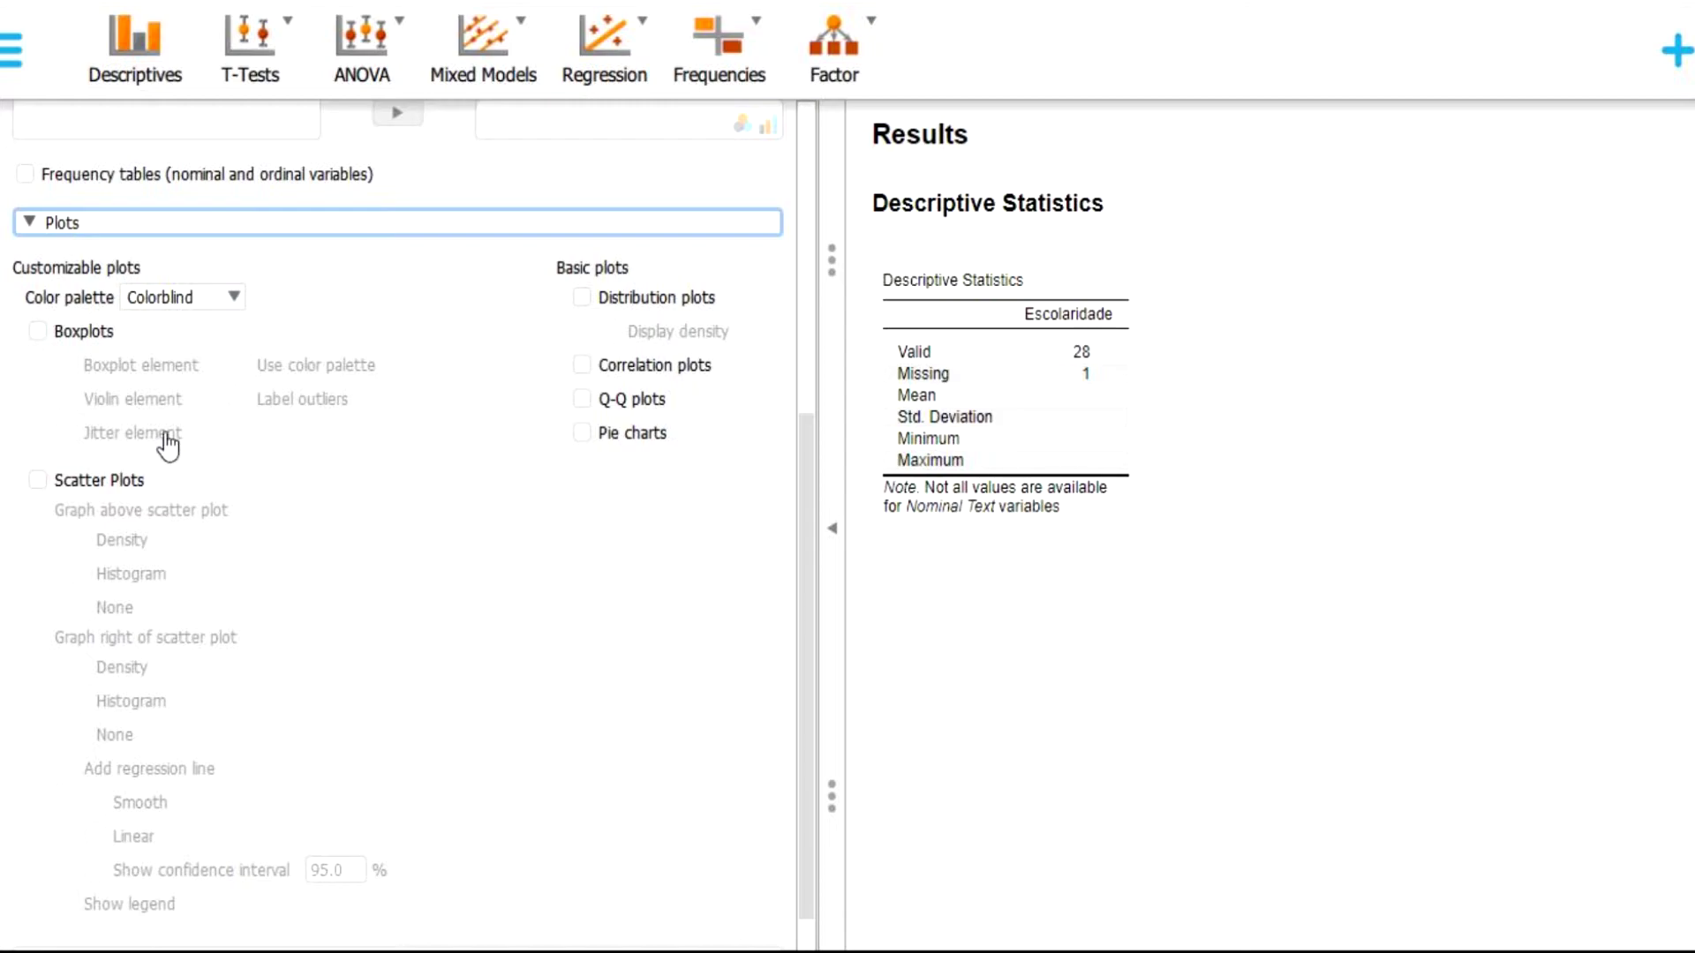
click(581, 300)
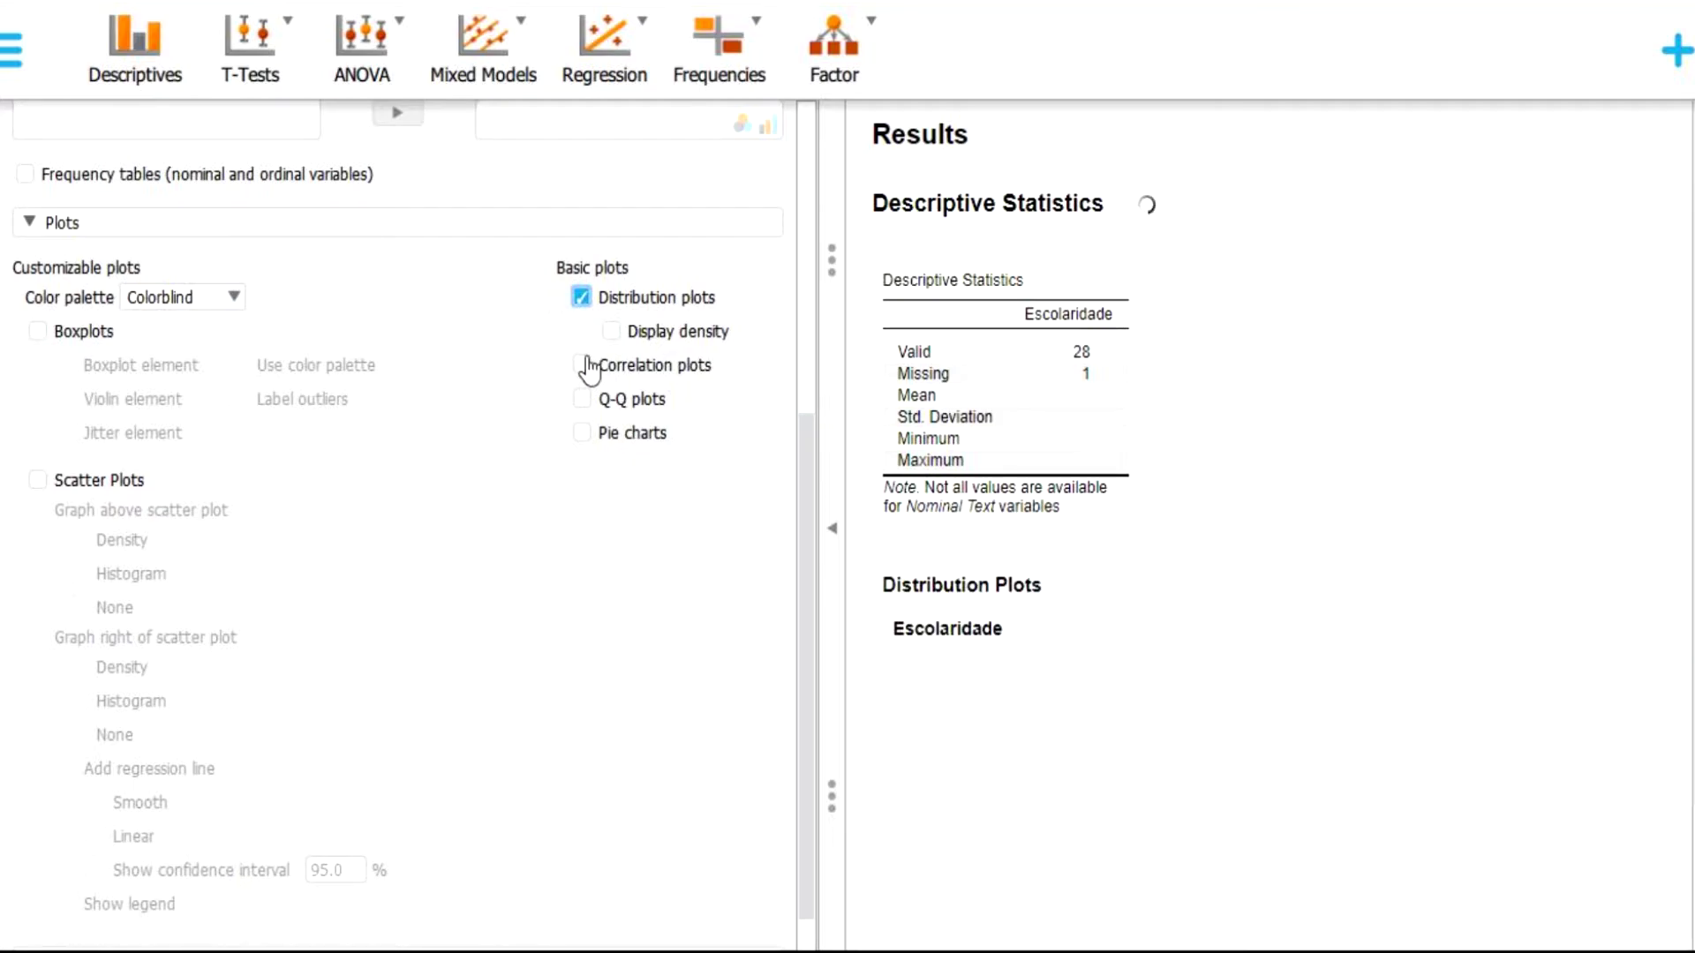
scroll(1253, 521, down, 2)
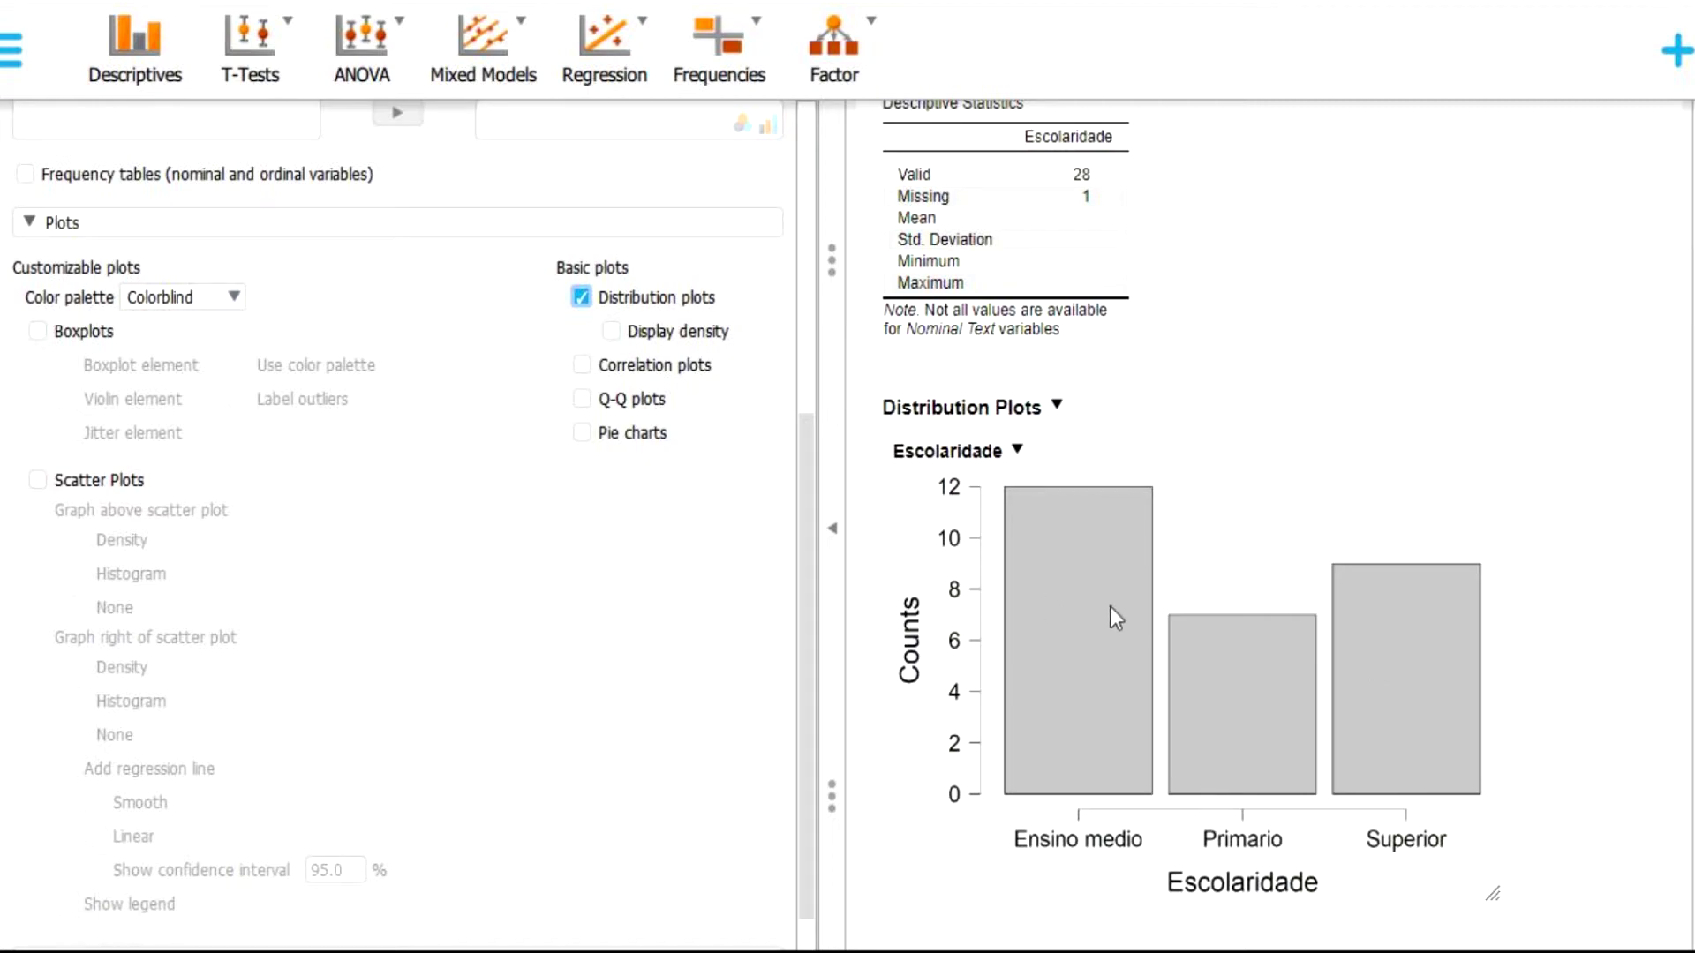
- Add a pie chart of Escolaridade and view it in the results below the distribution plot
click(580, 437)
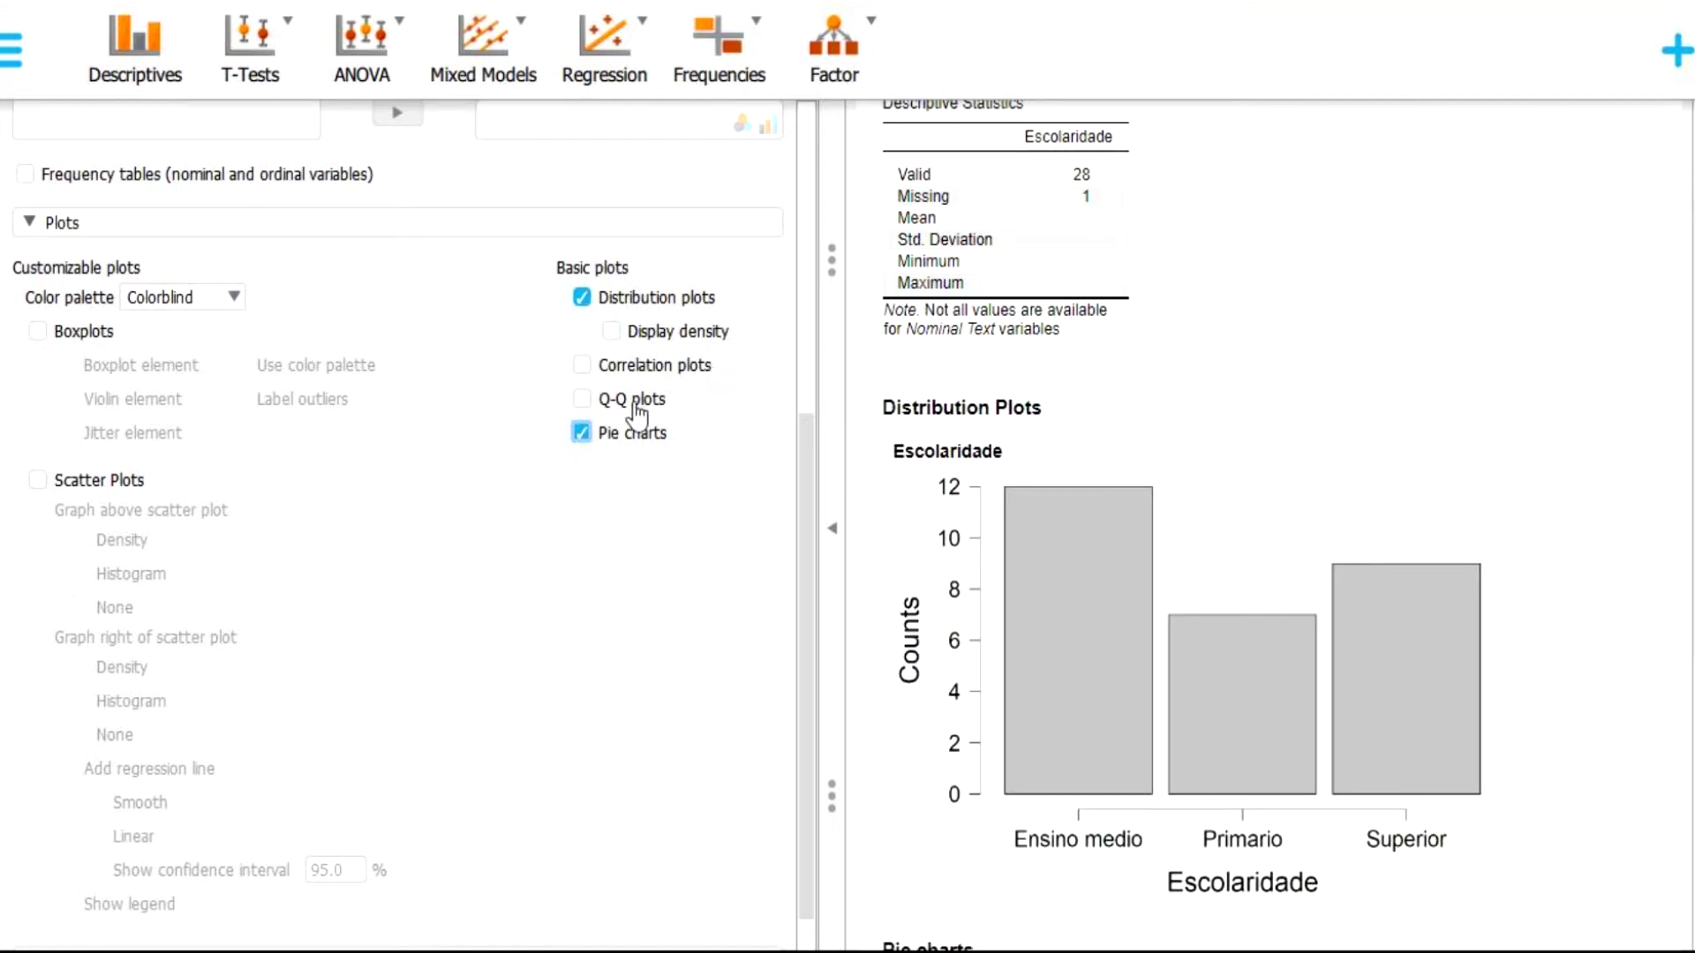
scroll(1183, 499, up, 1)
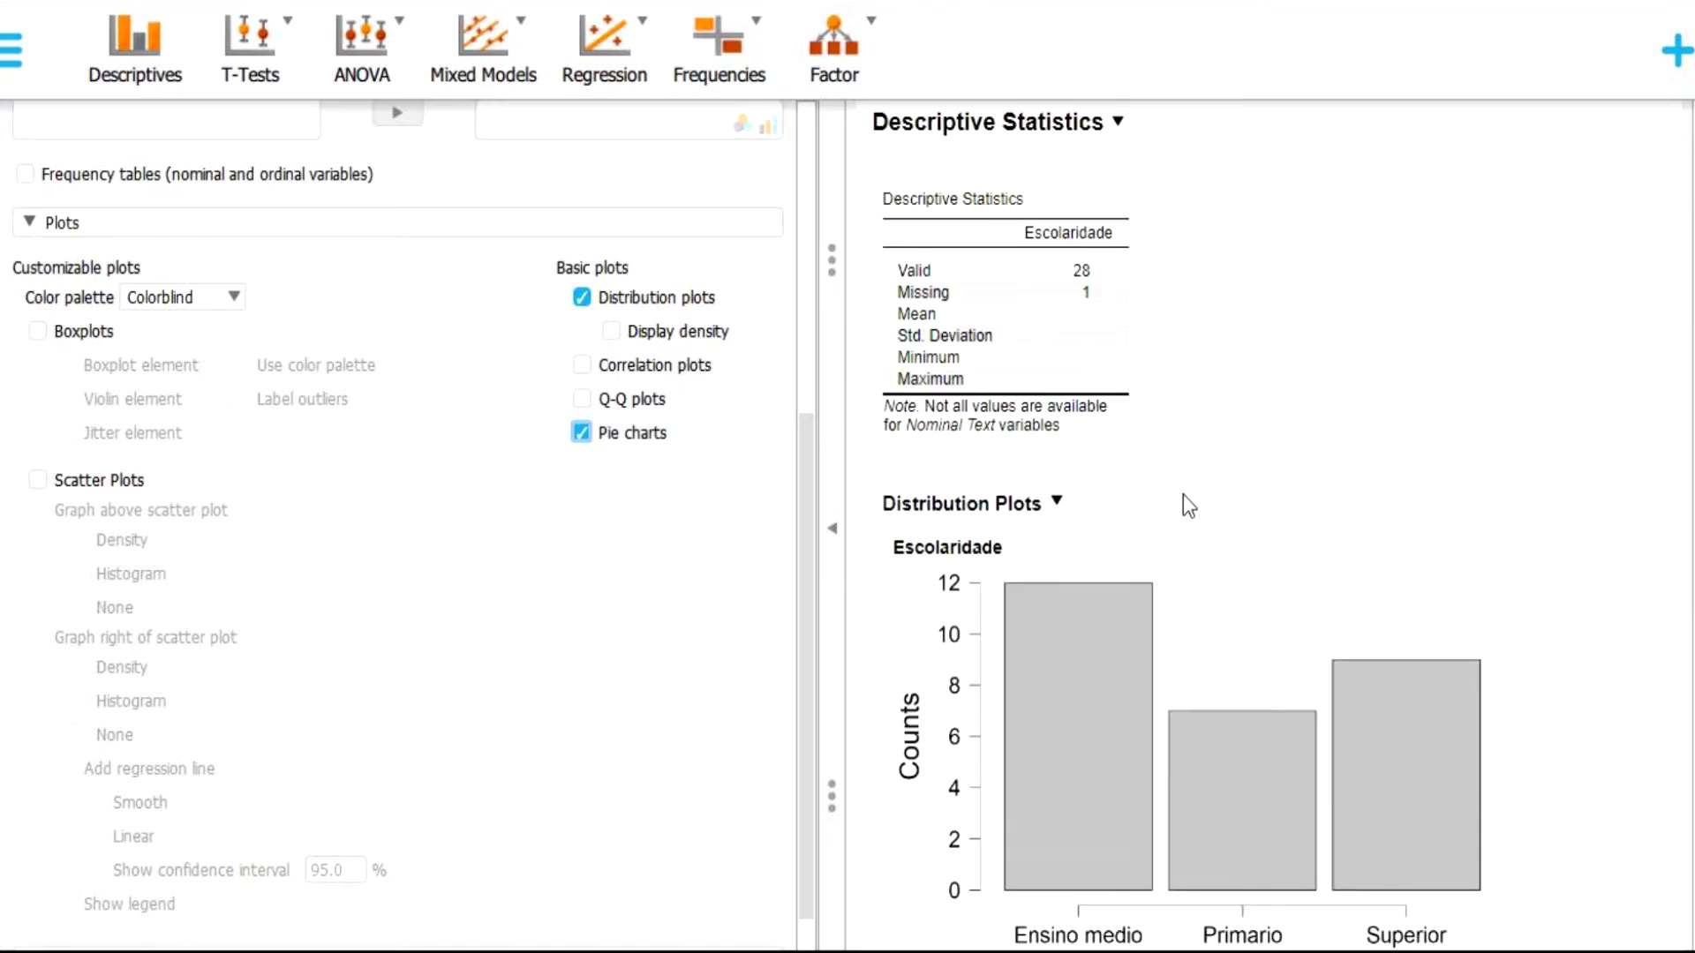
scroll(1183, 498, down, 3)
scroll(1653, 453, down, 2)
scroll(1168, 493, down, 3)
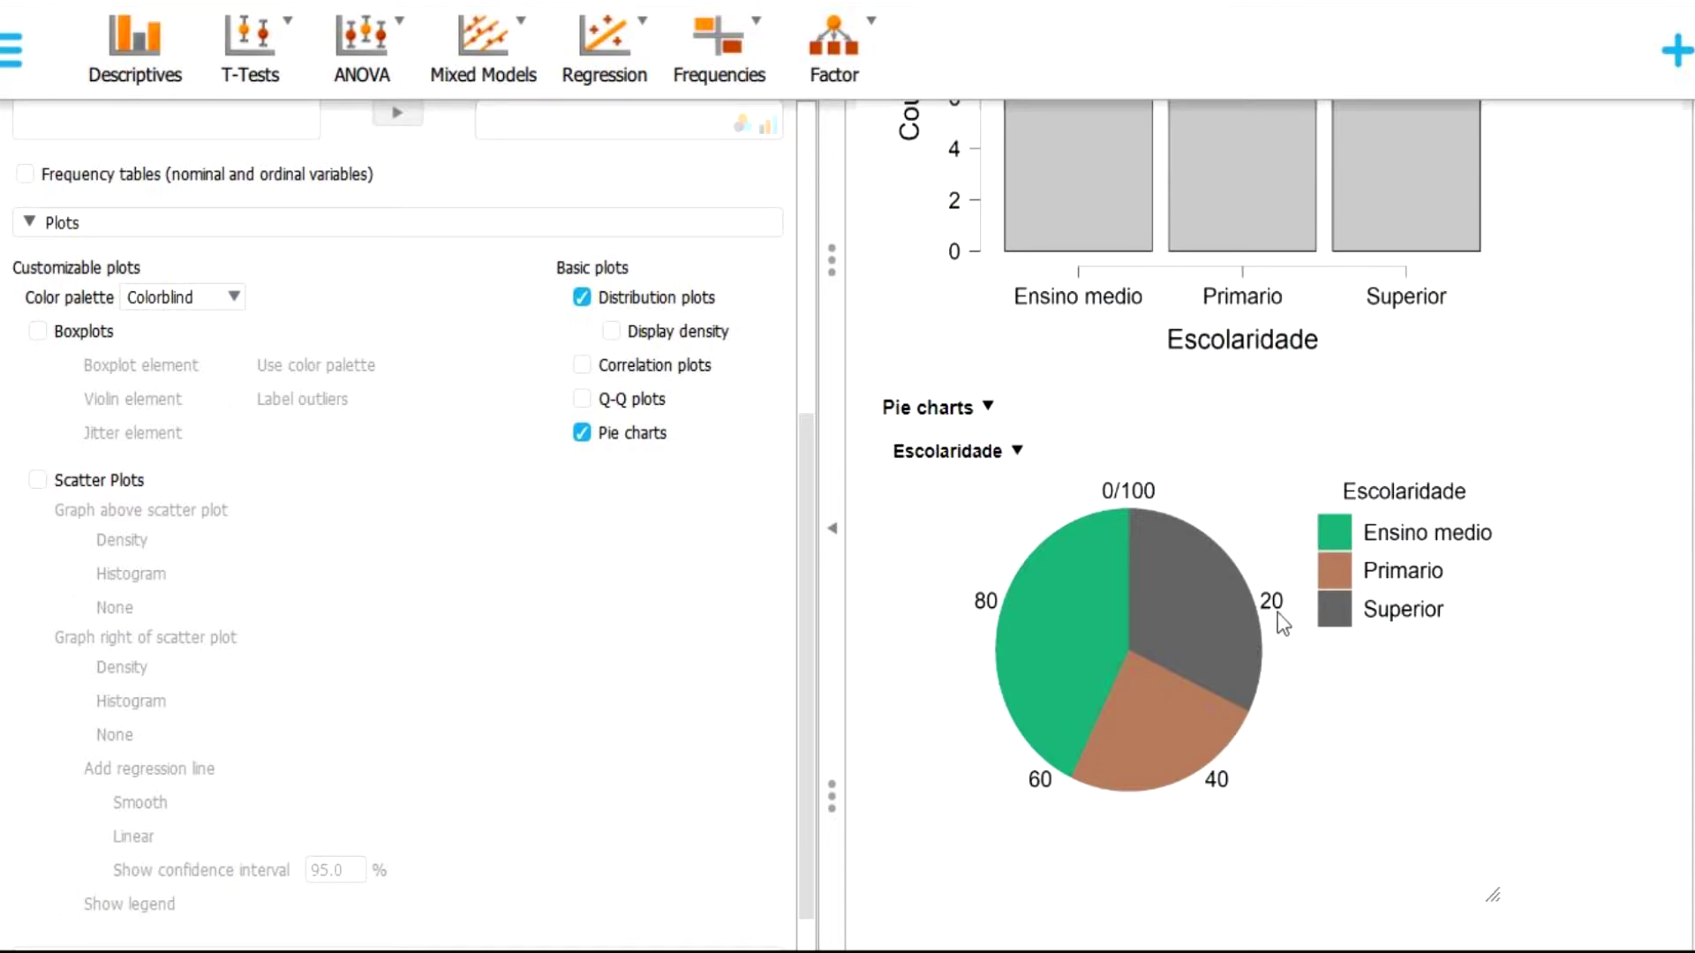
- Enable boxplots with the boxplot element and turn off the distribution plots and pie charts
click(583, 399)
click(629, 399)
click(74, 340)
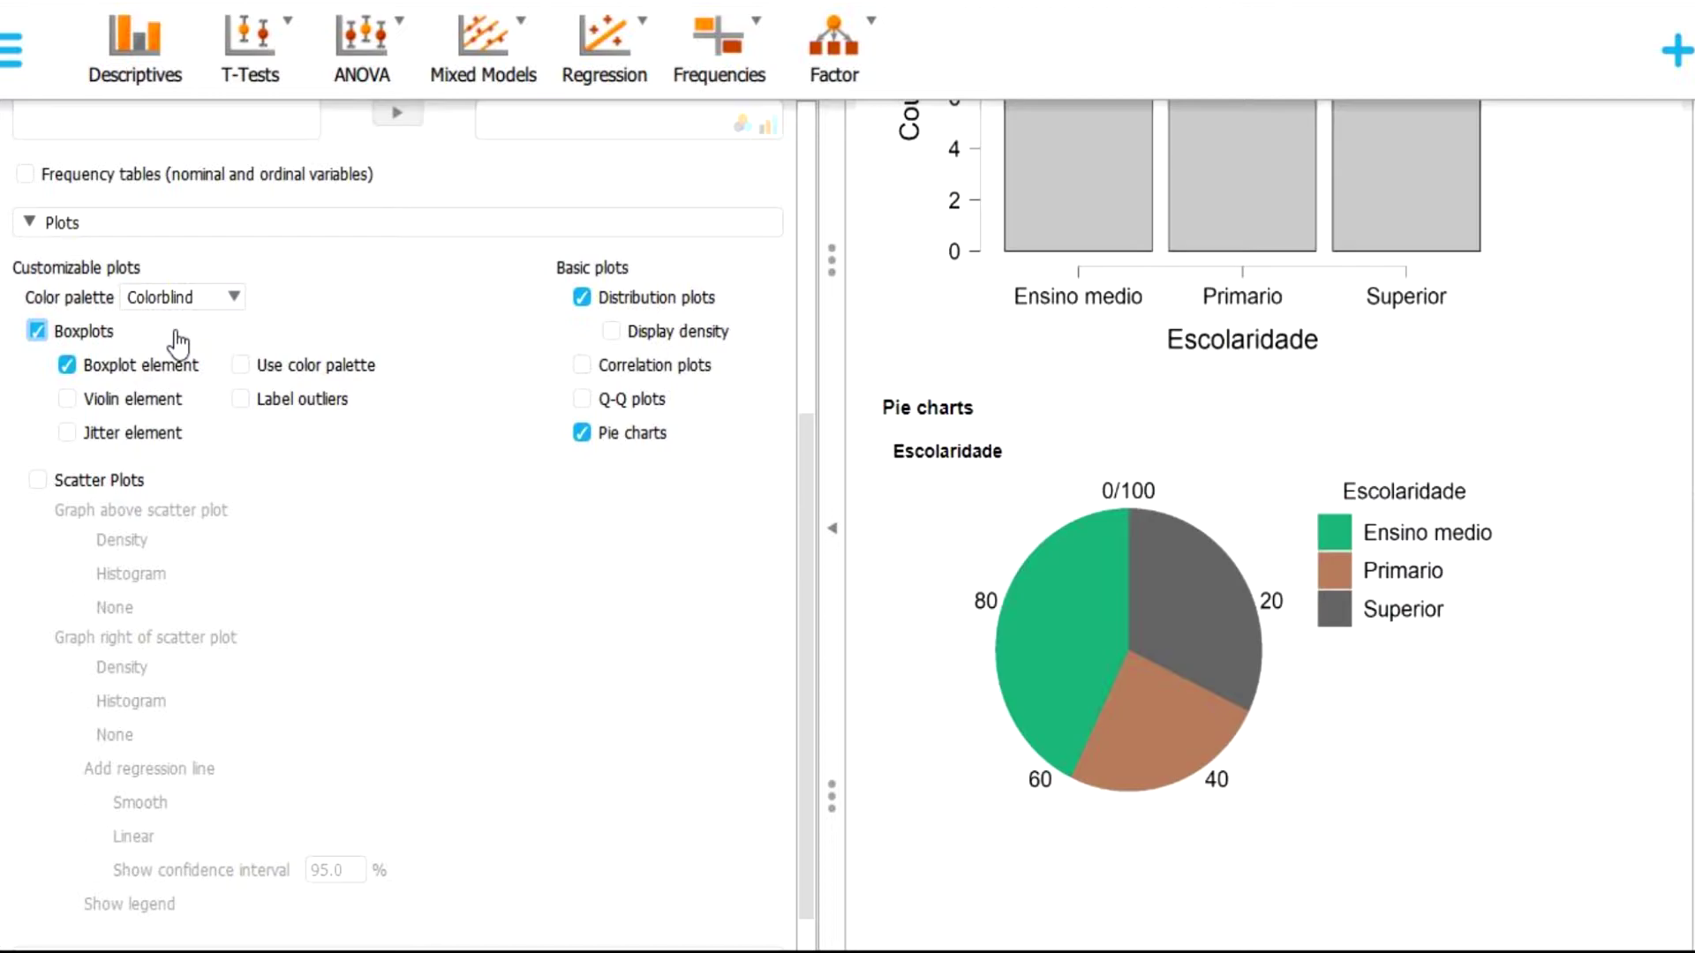
scroll(472, 421, down, 1)
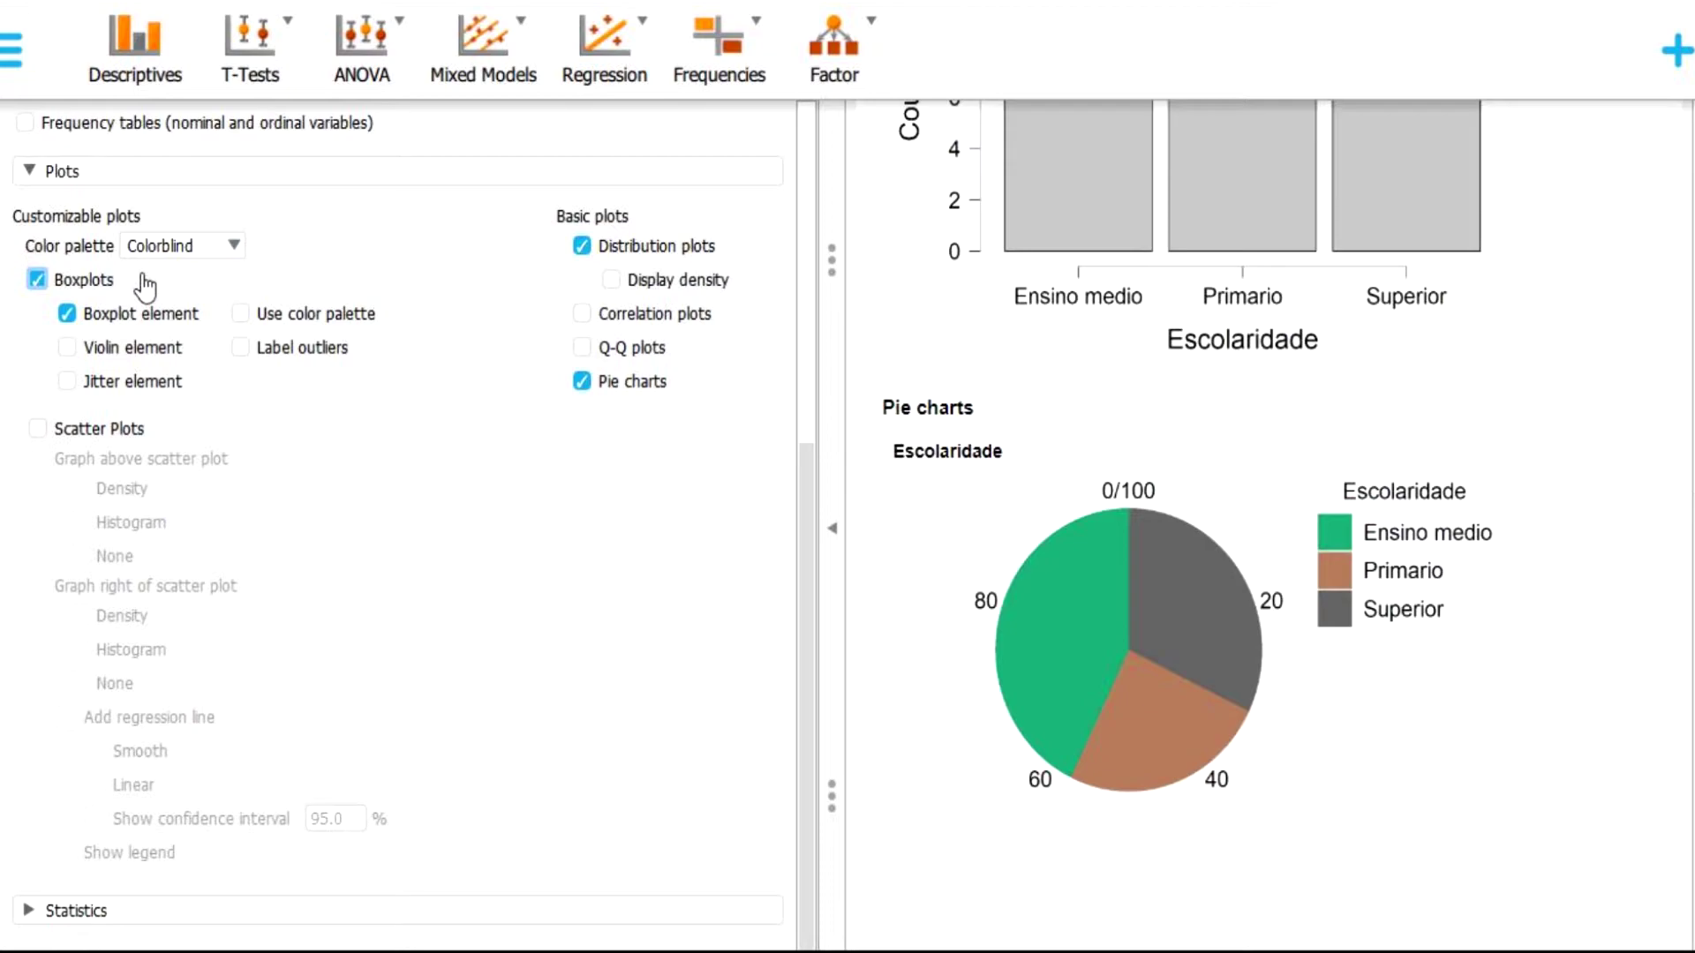
click(579, 246)
click(585, 383)
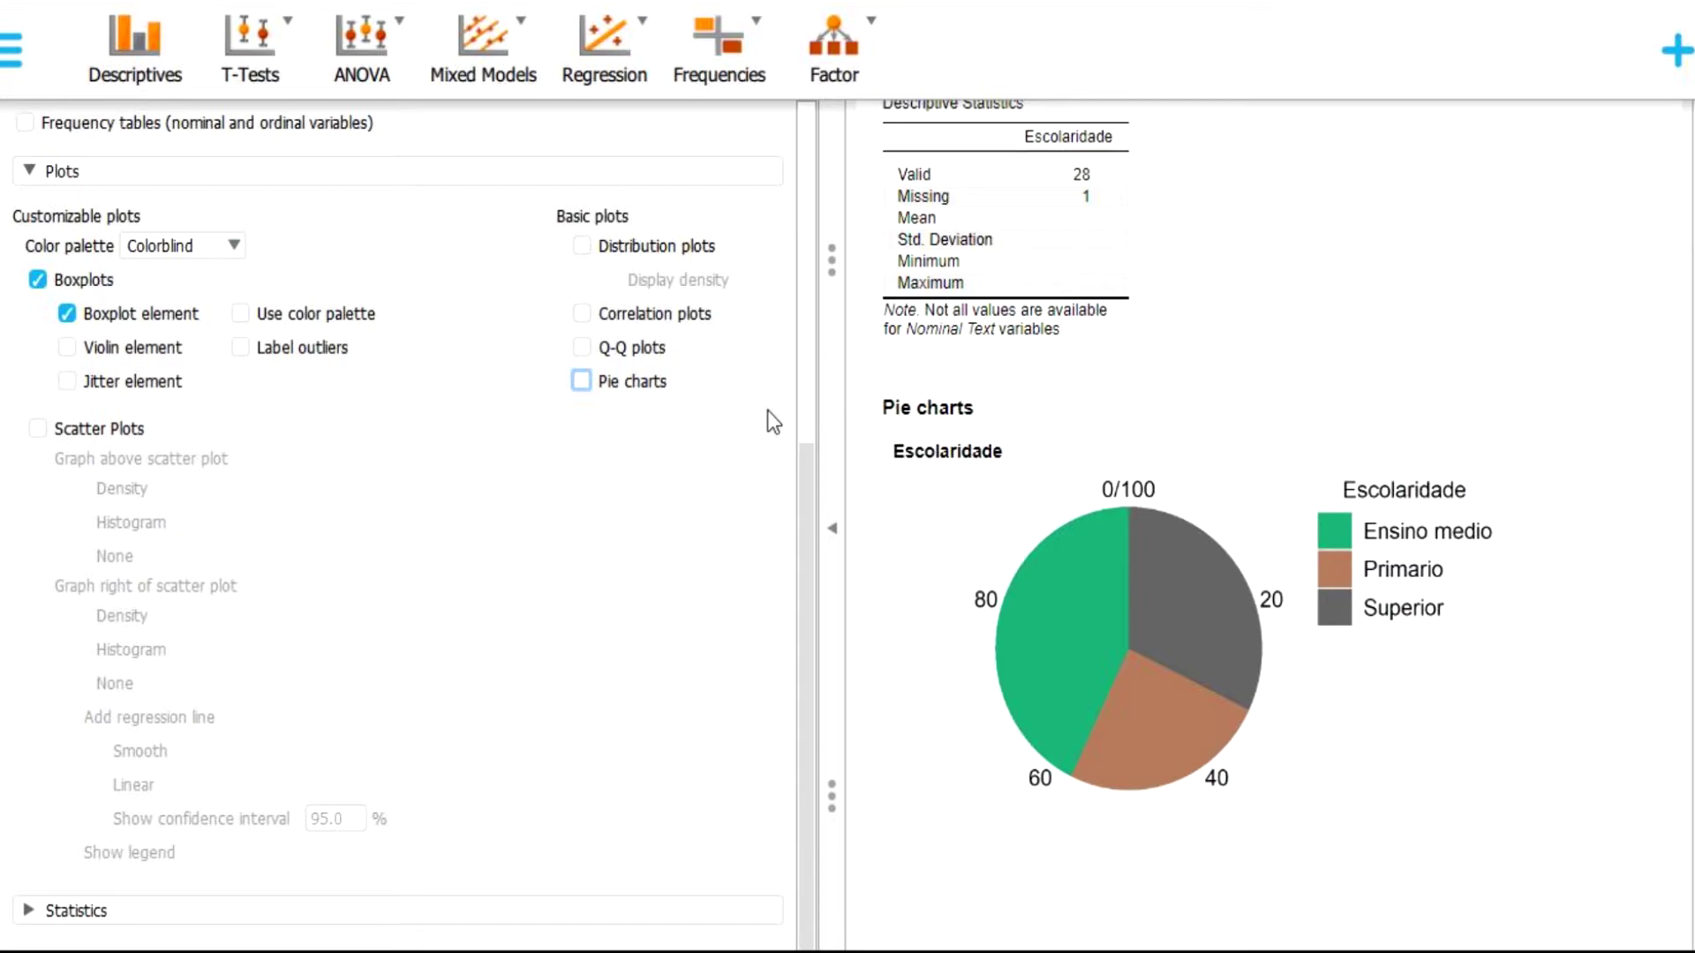
- Replace Escolaridade with Desempenho escolar as the analysed variable and view its boxplot in the results
drag(802, 522, 808, 163)
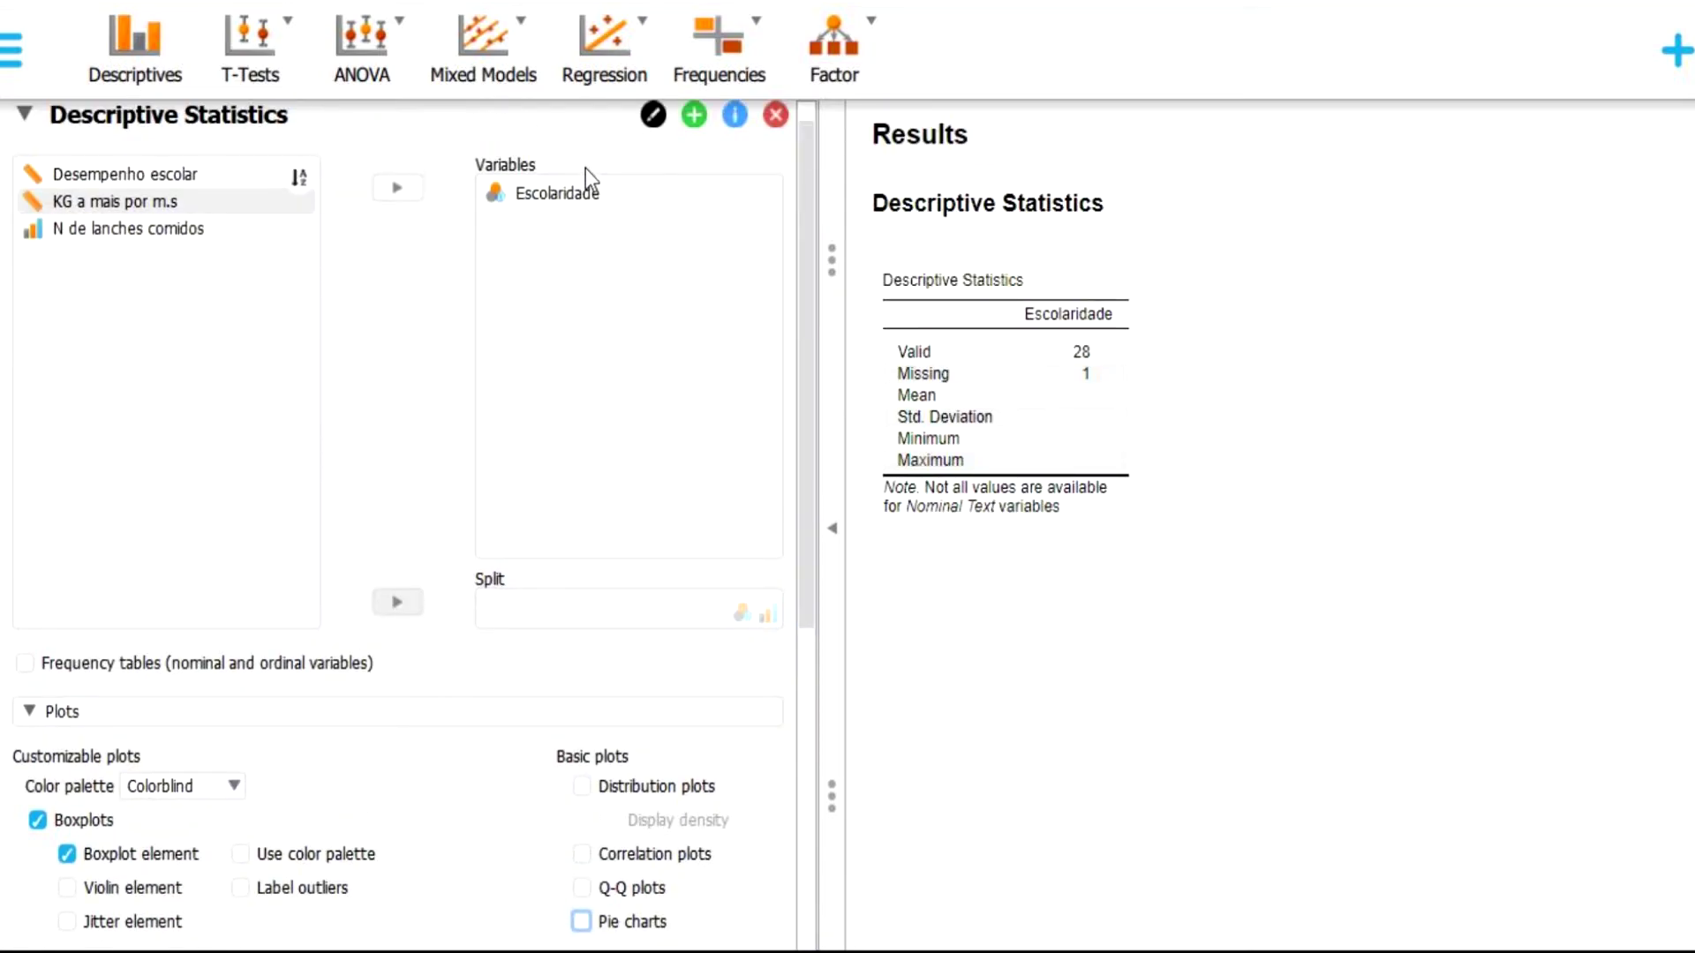
click(481, 194)
click(397, 187)
click(199, 175)
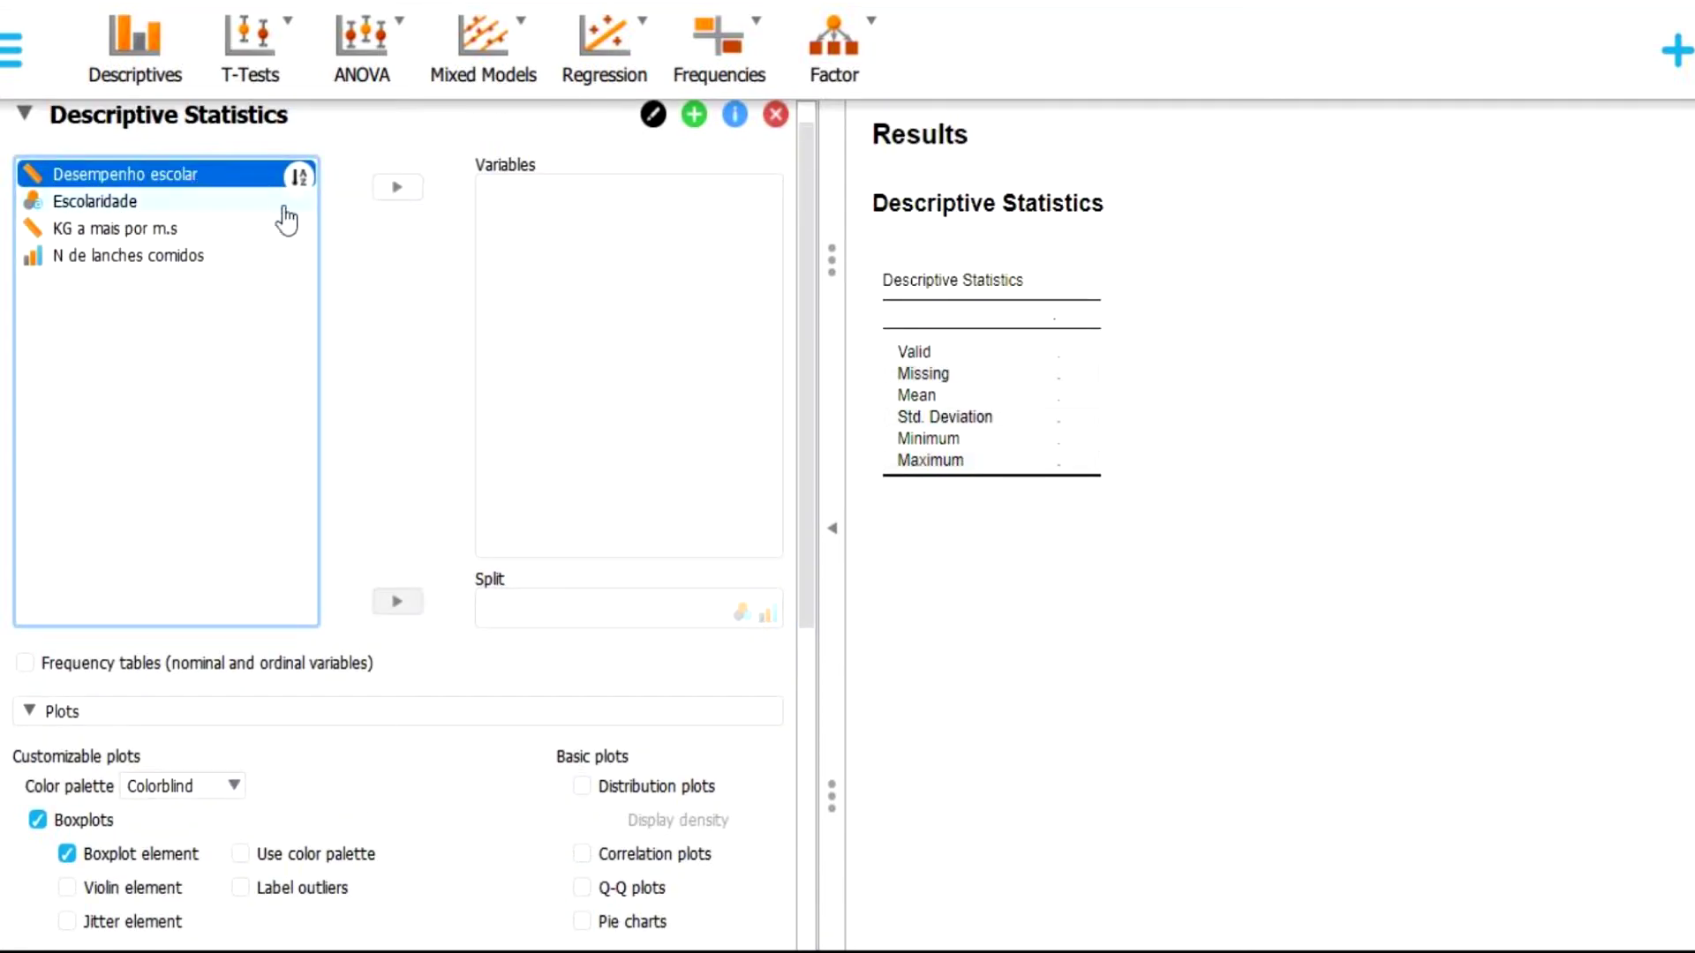
click(397, 187)
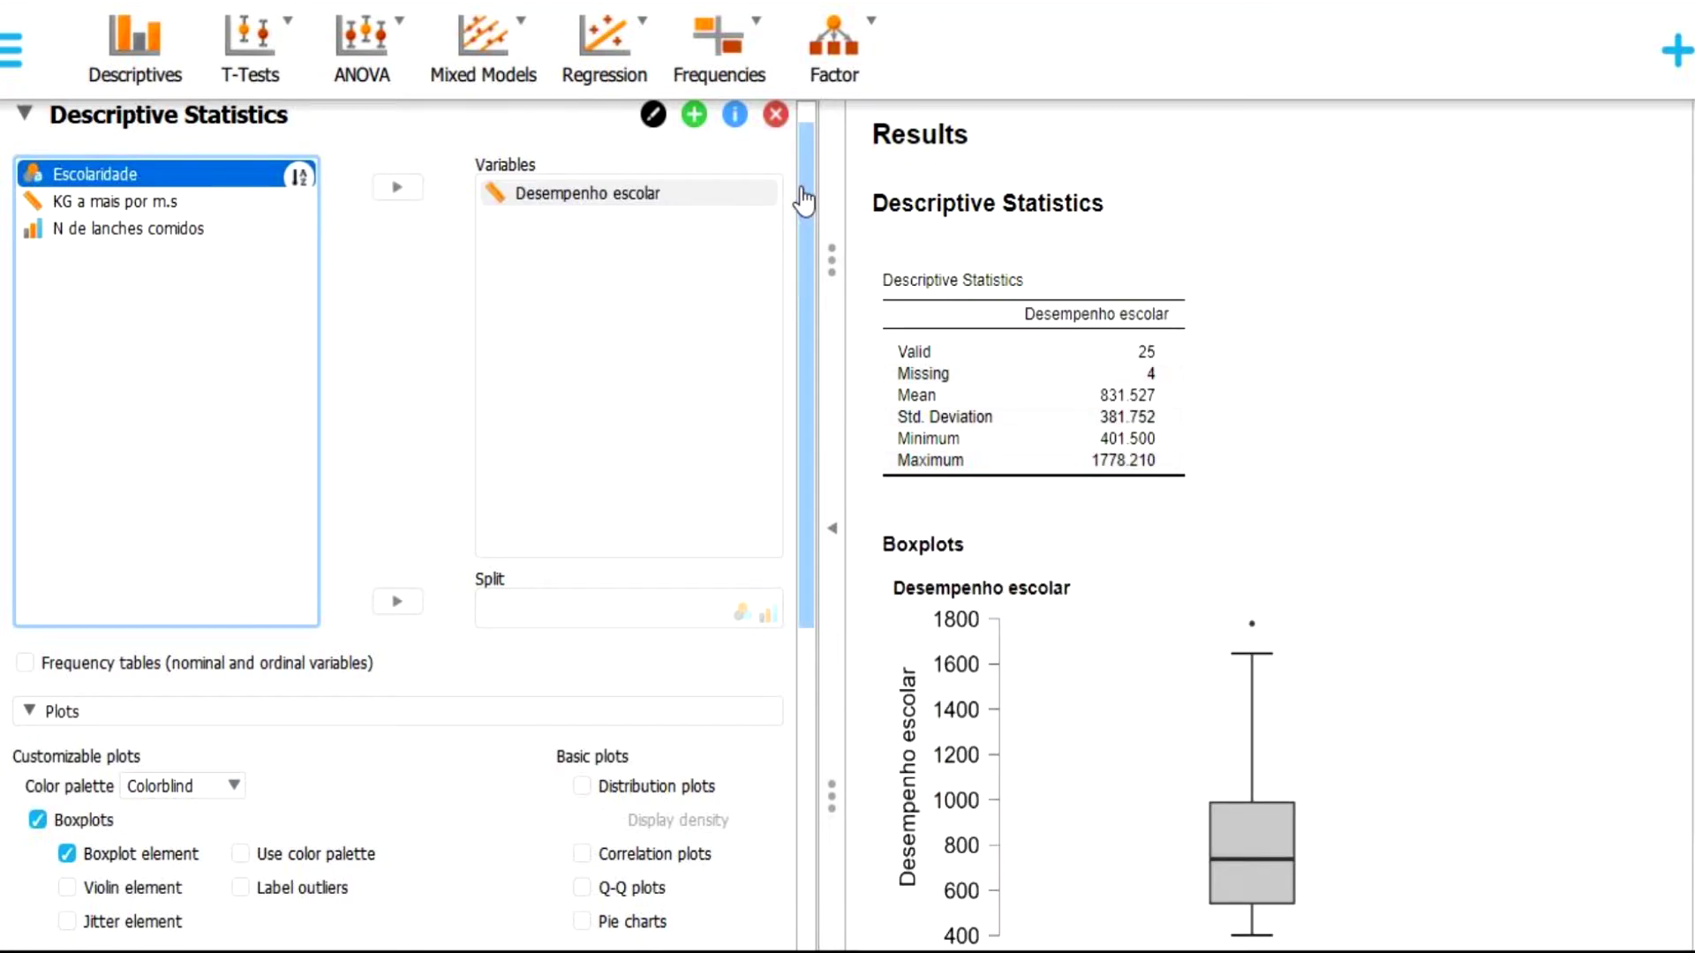
drag(804, 201, 808, 287)
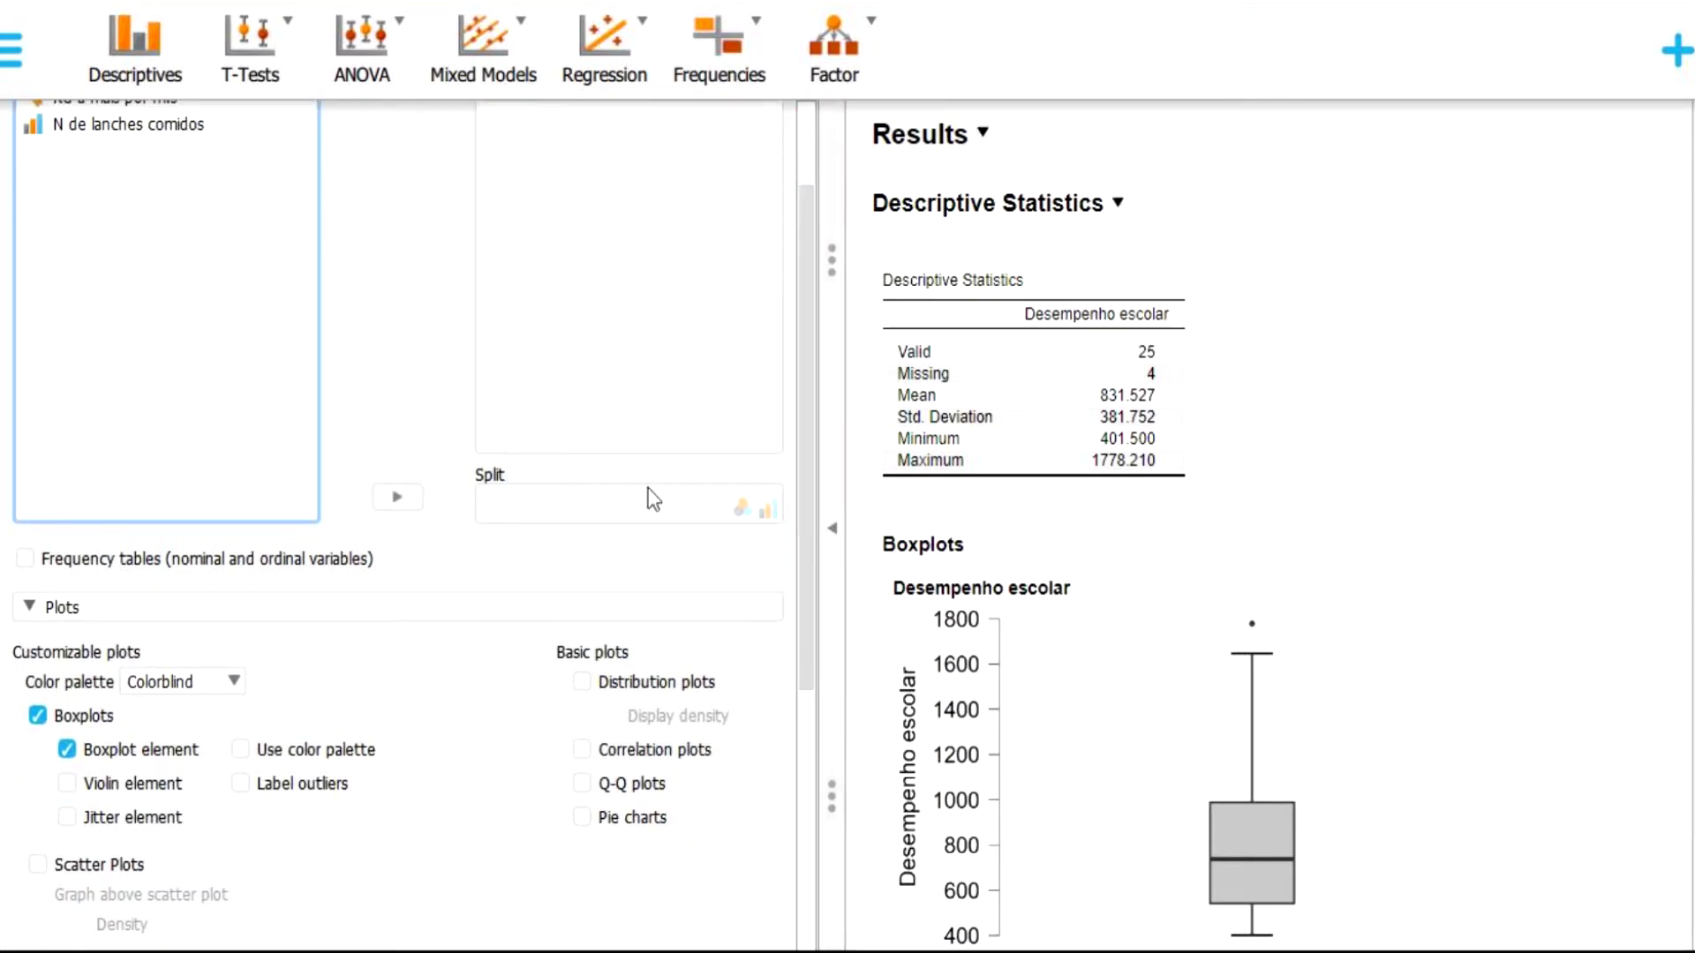
scroll(1138, 618, down, 2)
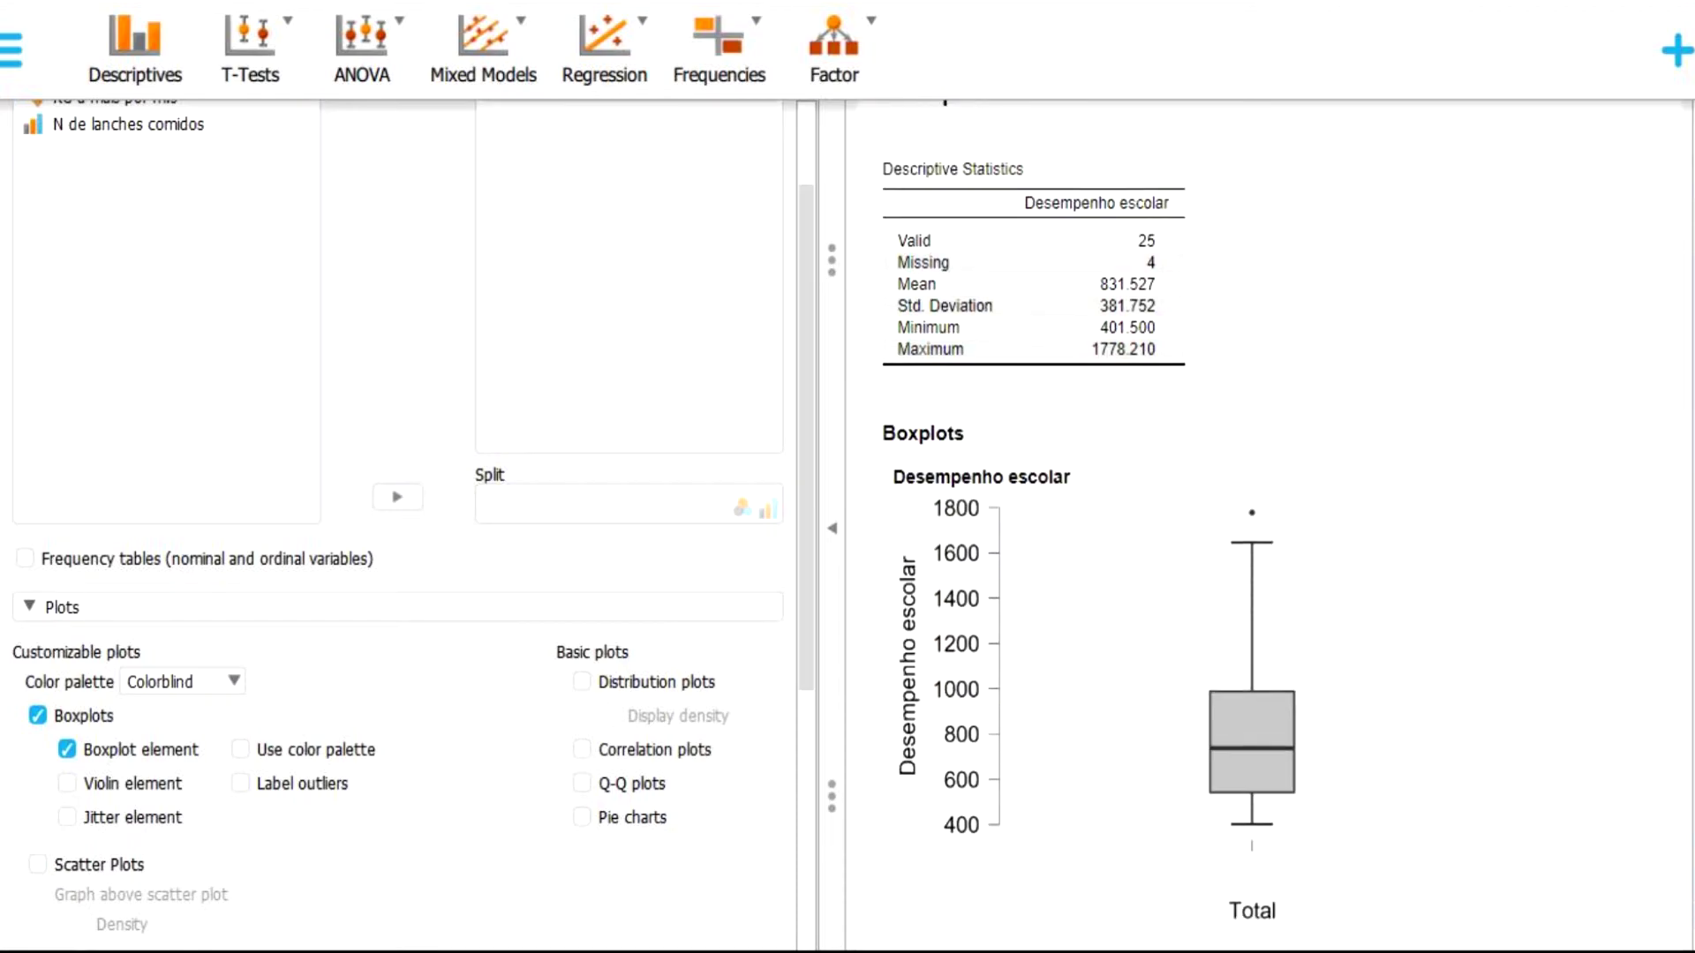
scroll(1139, 625, up, 2)
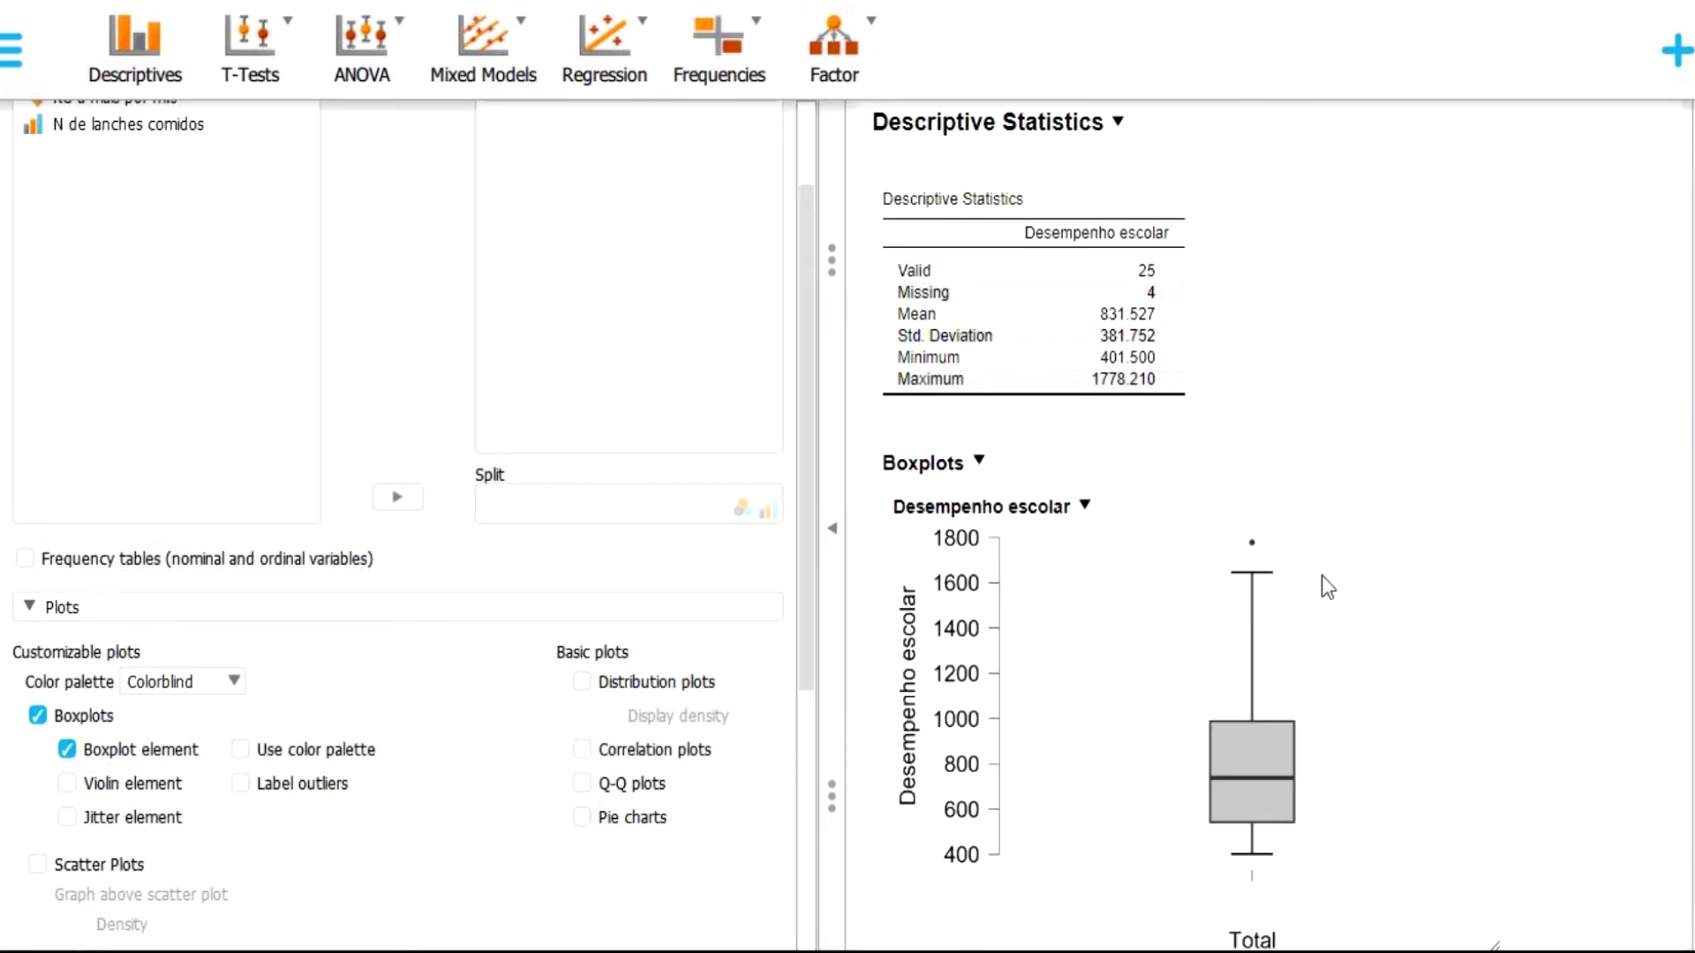
scroll(1677, 516, down, 2)
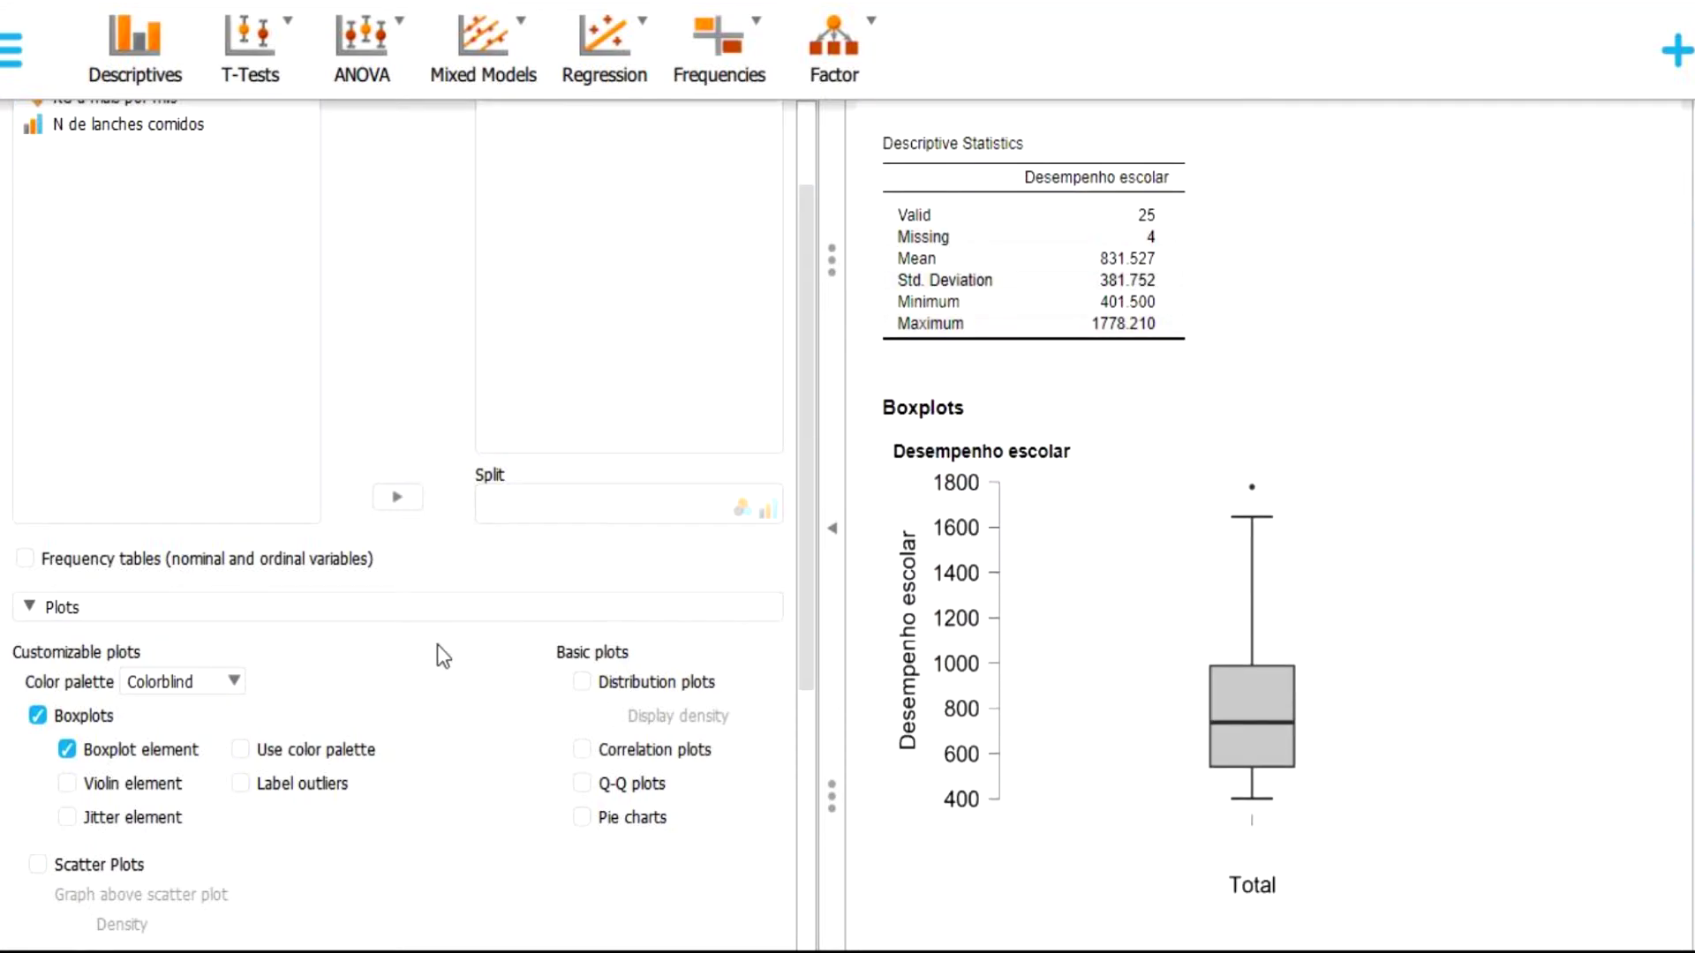
- Make the boxplot use the color palette and set the palette to ggplot2
click(309, 759)
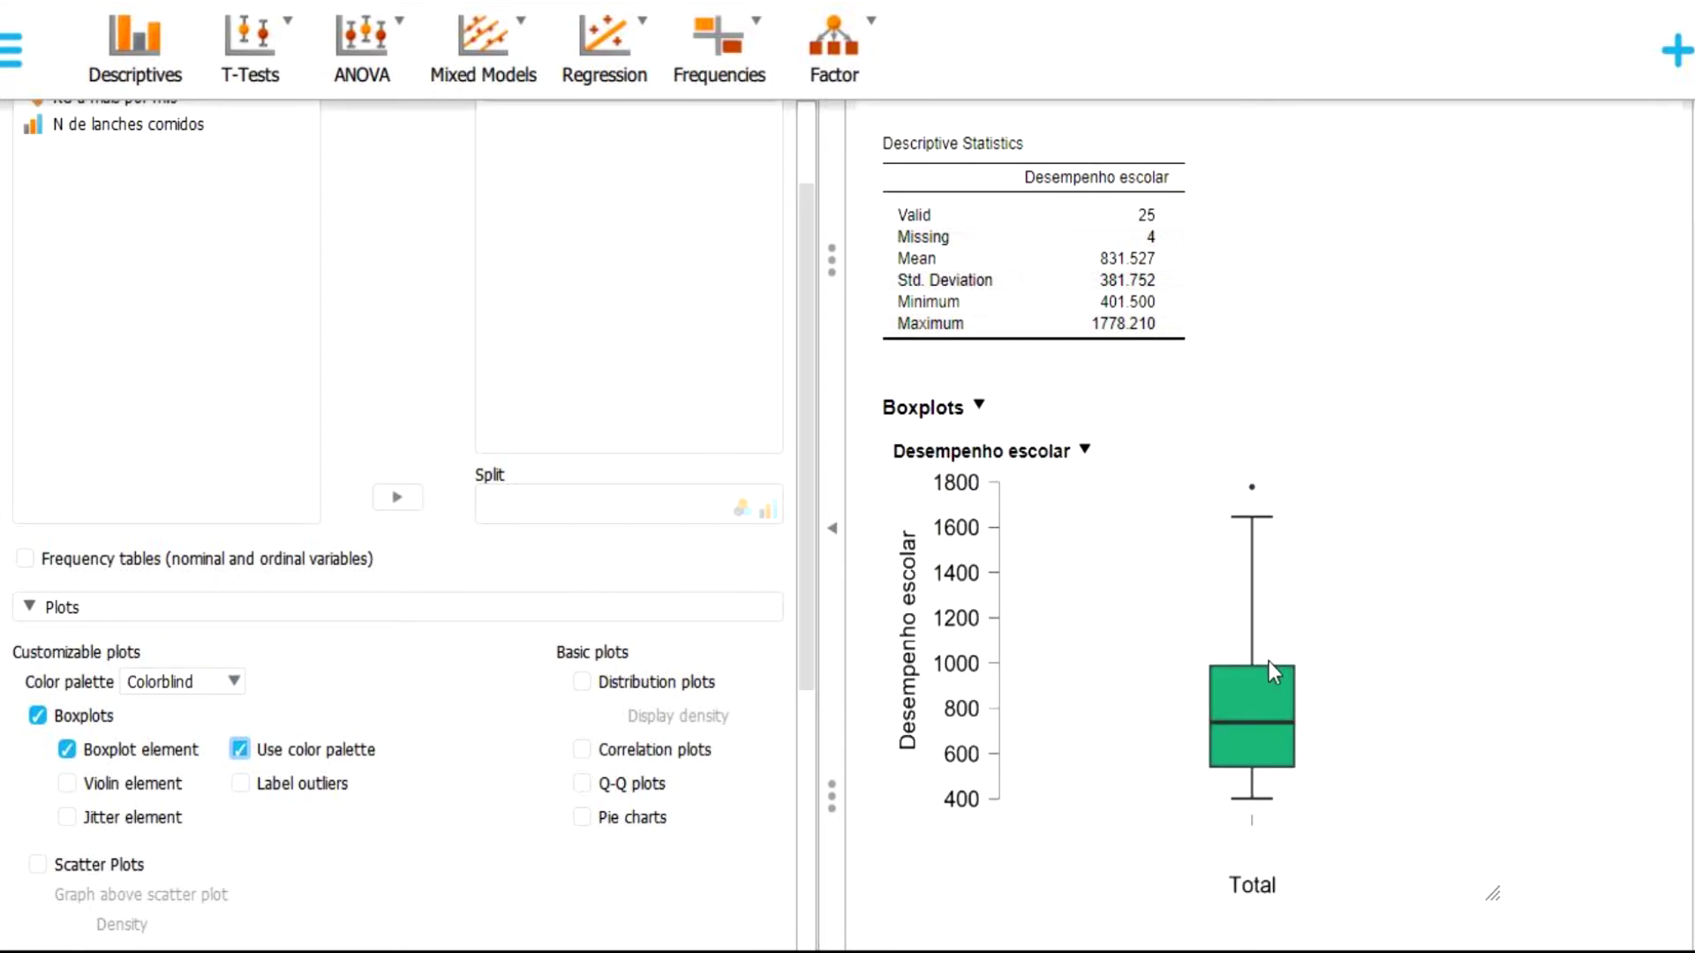
click(225, 684)
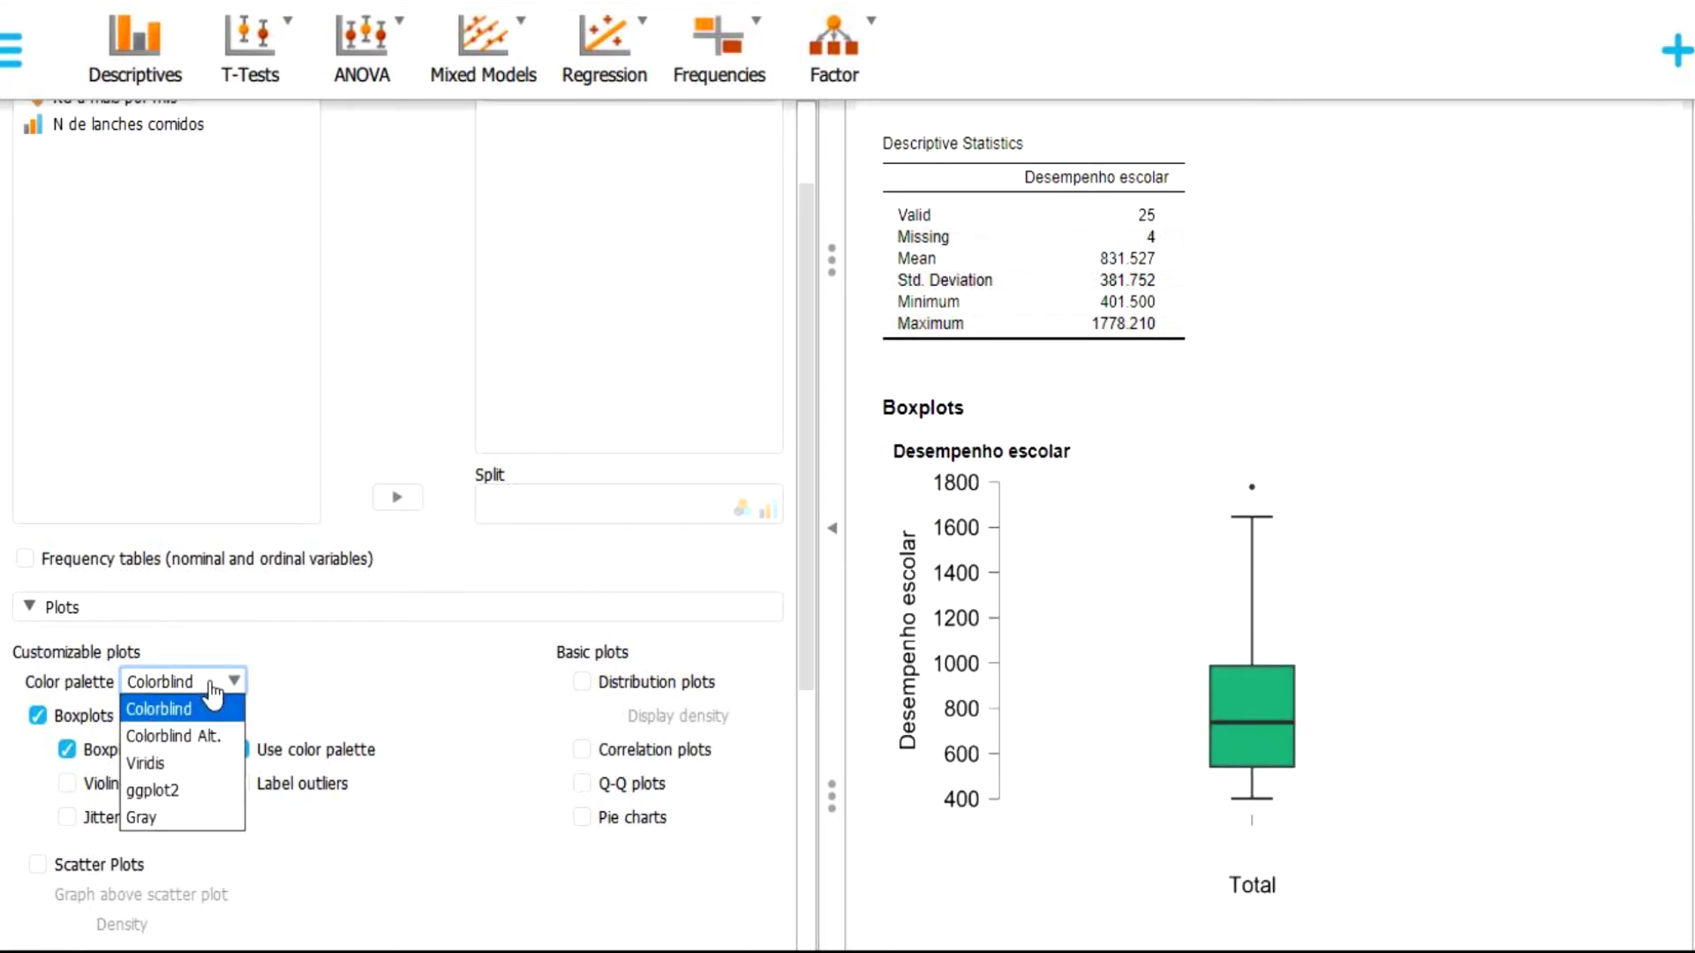
click(153, 791)
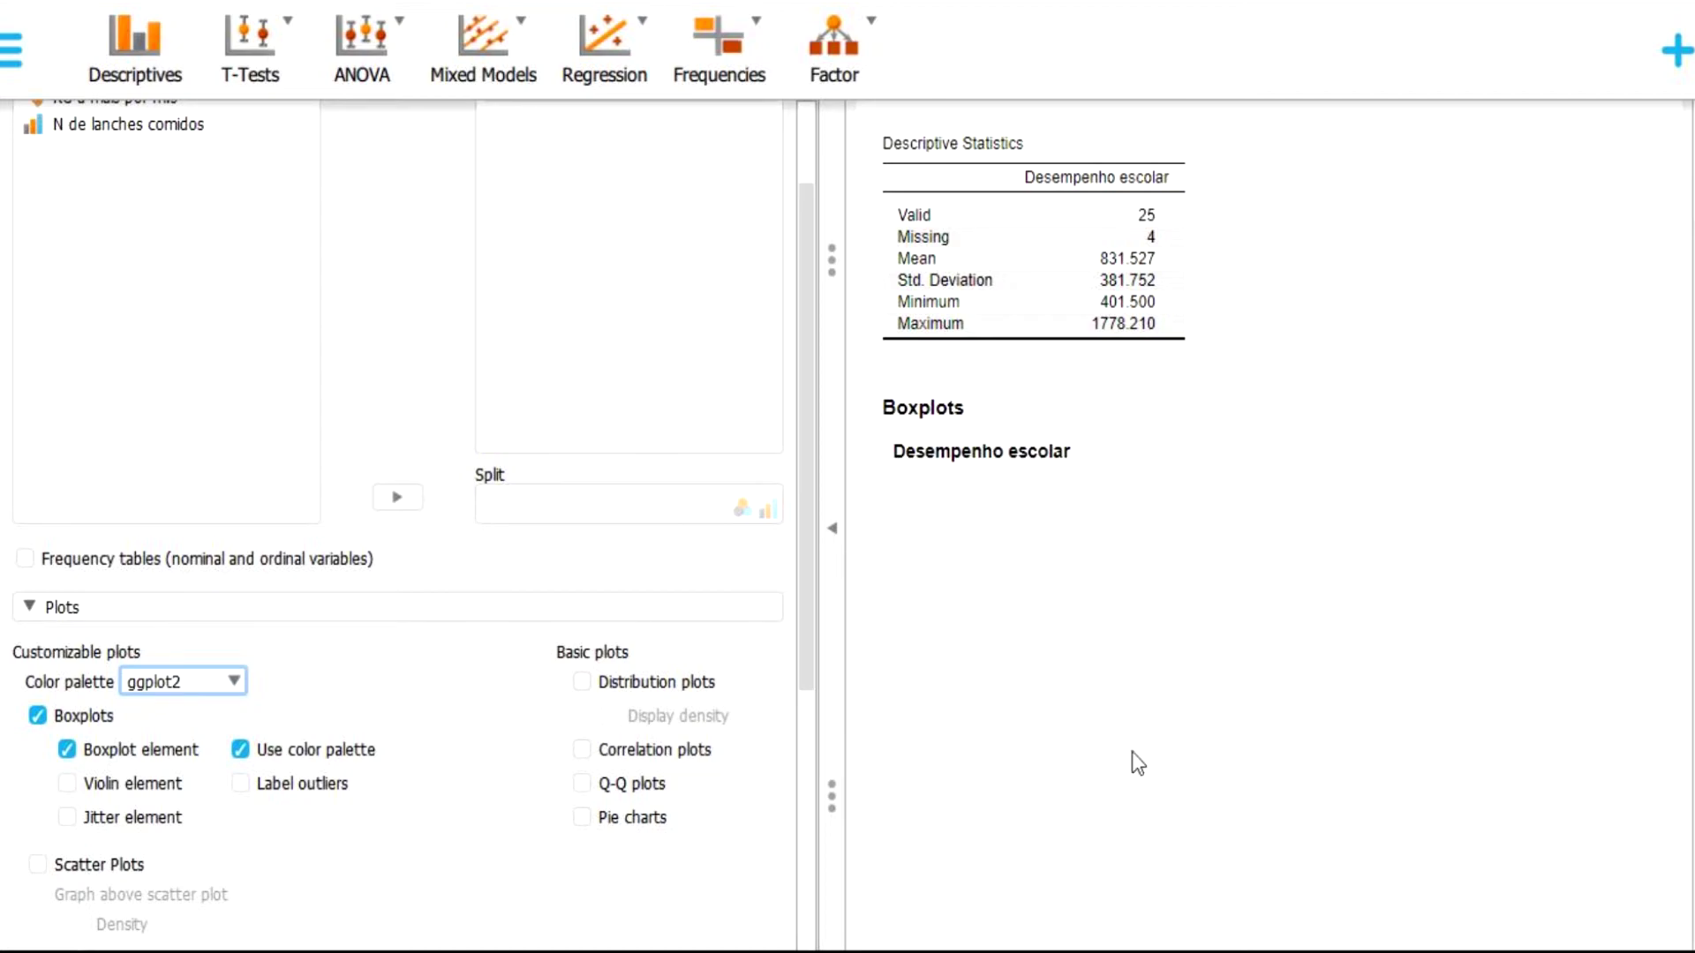
click(225, 682)
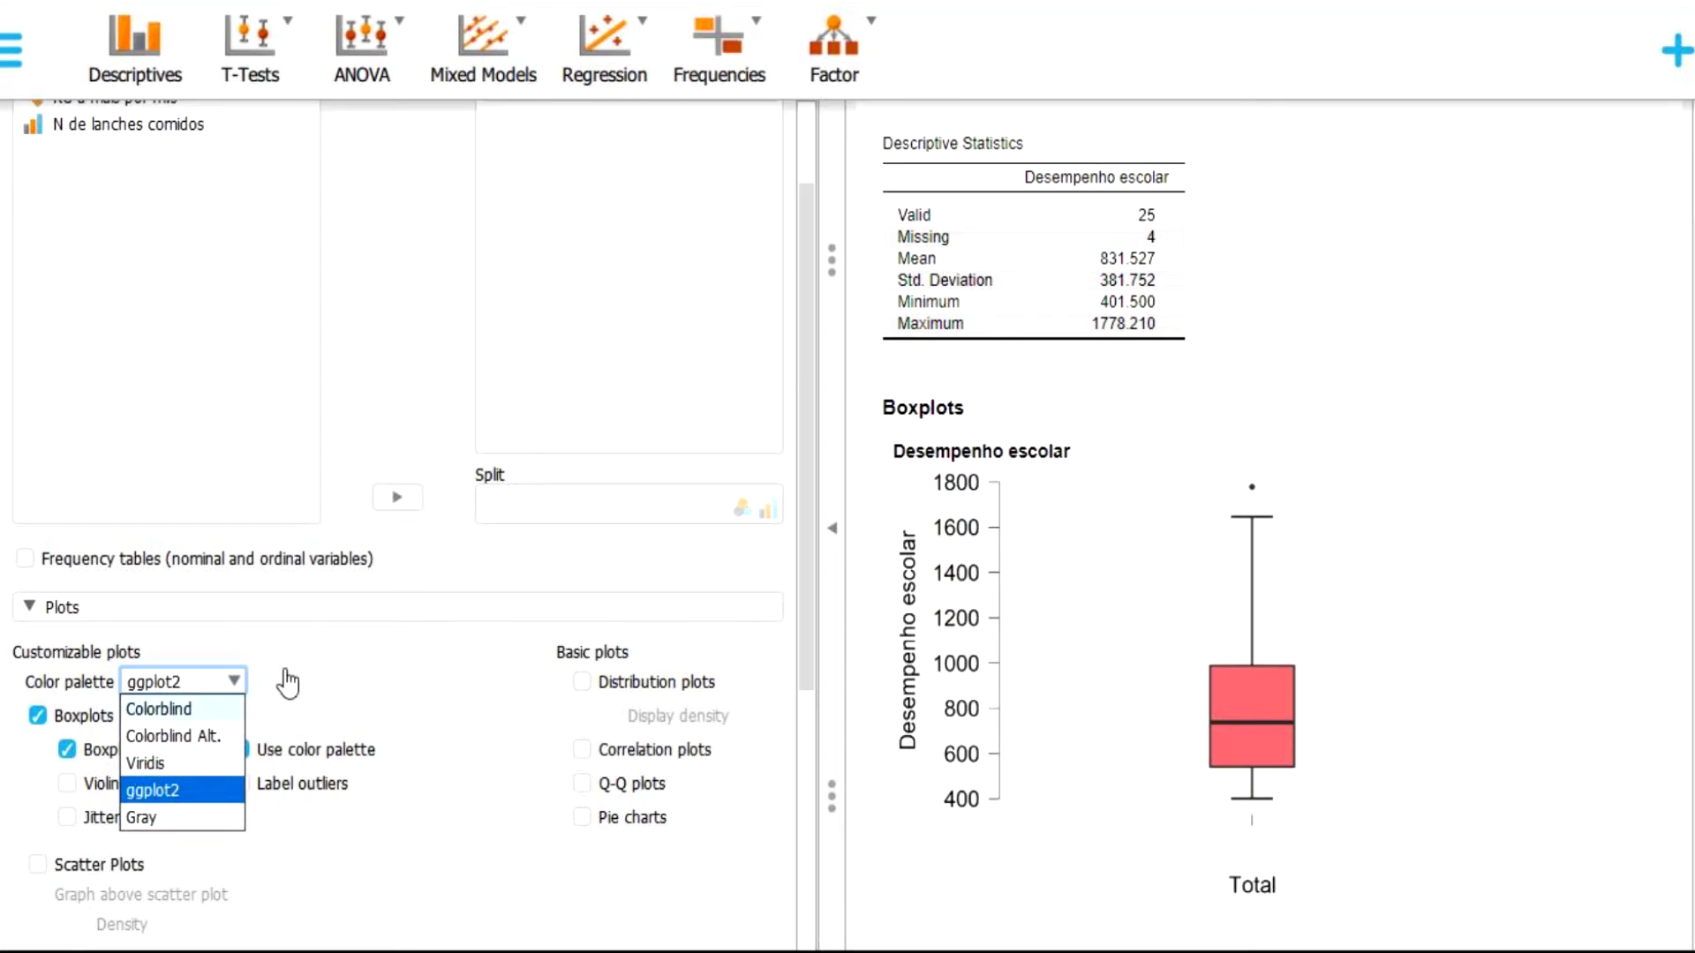
click(318, 675)
- Add a distribution plot of Desempenho escolar alongside its boxplot
scroll(422, 706, down, 3)
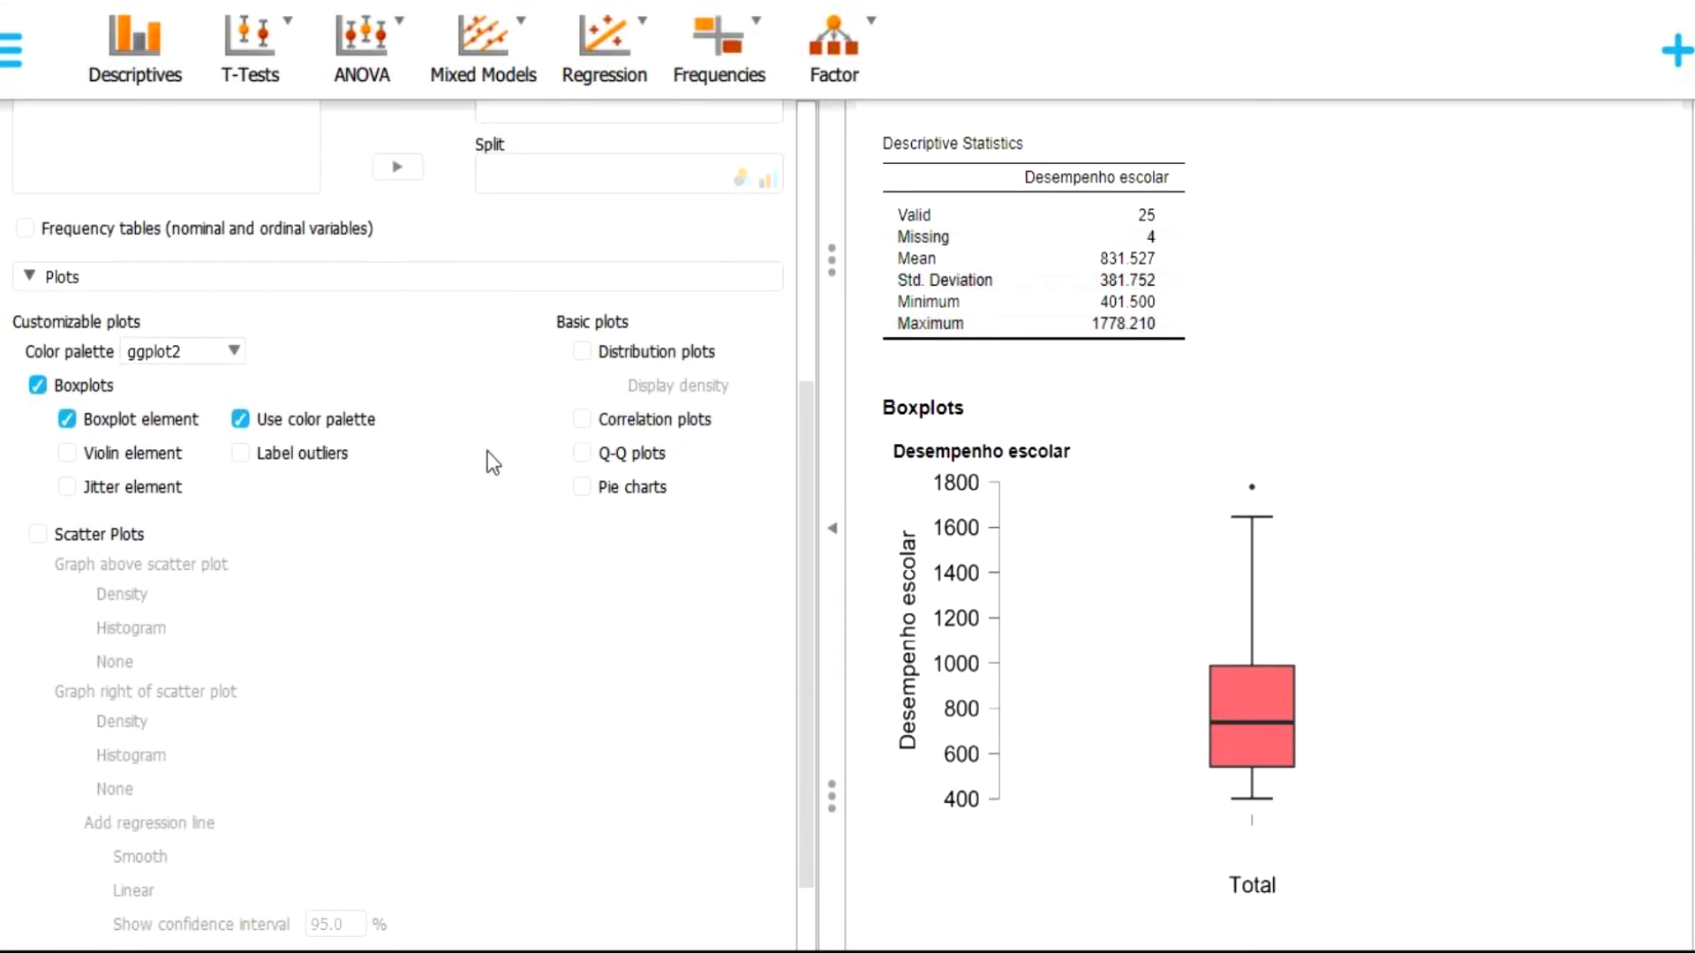
click(582, 354)
mouse_move(1026, 441)
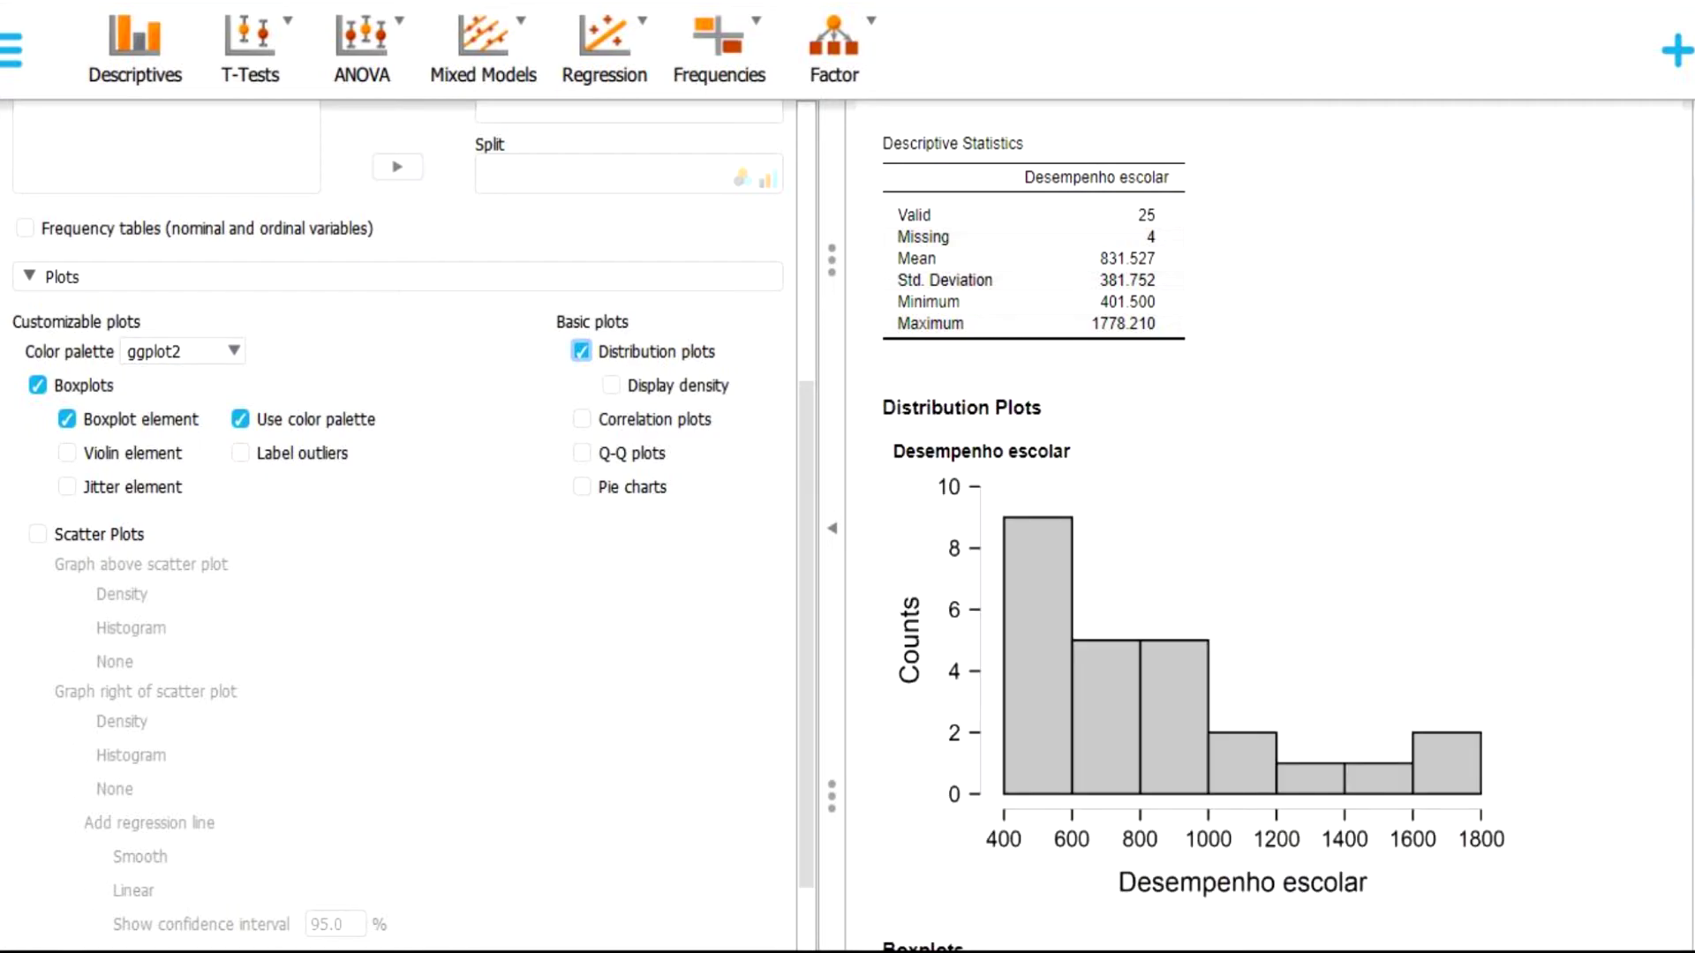
- Overlay the density curve on the distribution plot of Desempenho escolar
mouse_move(996, 568)
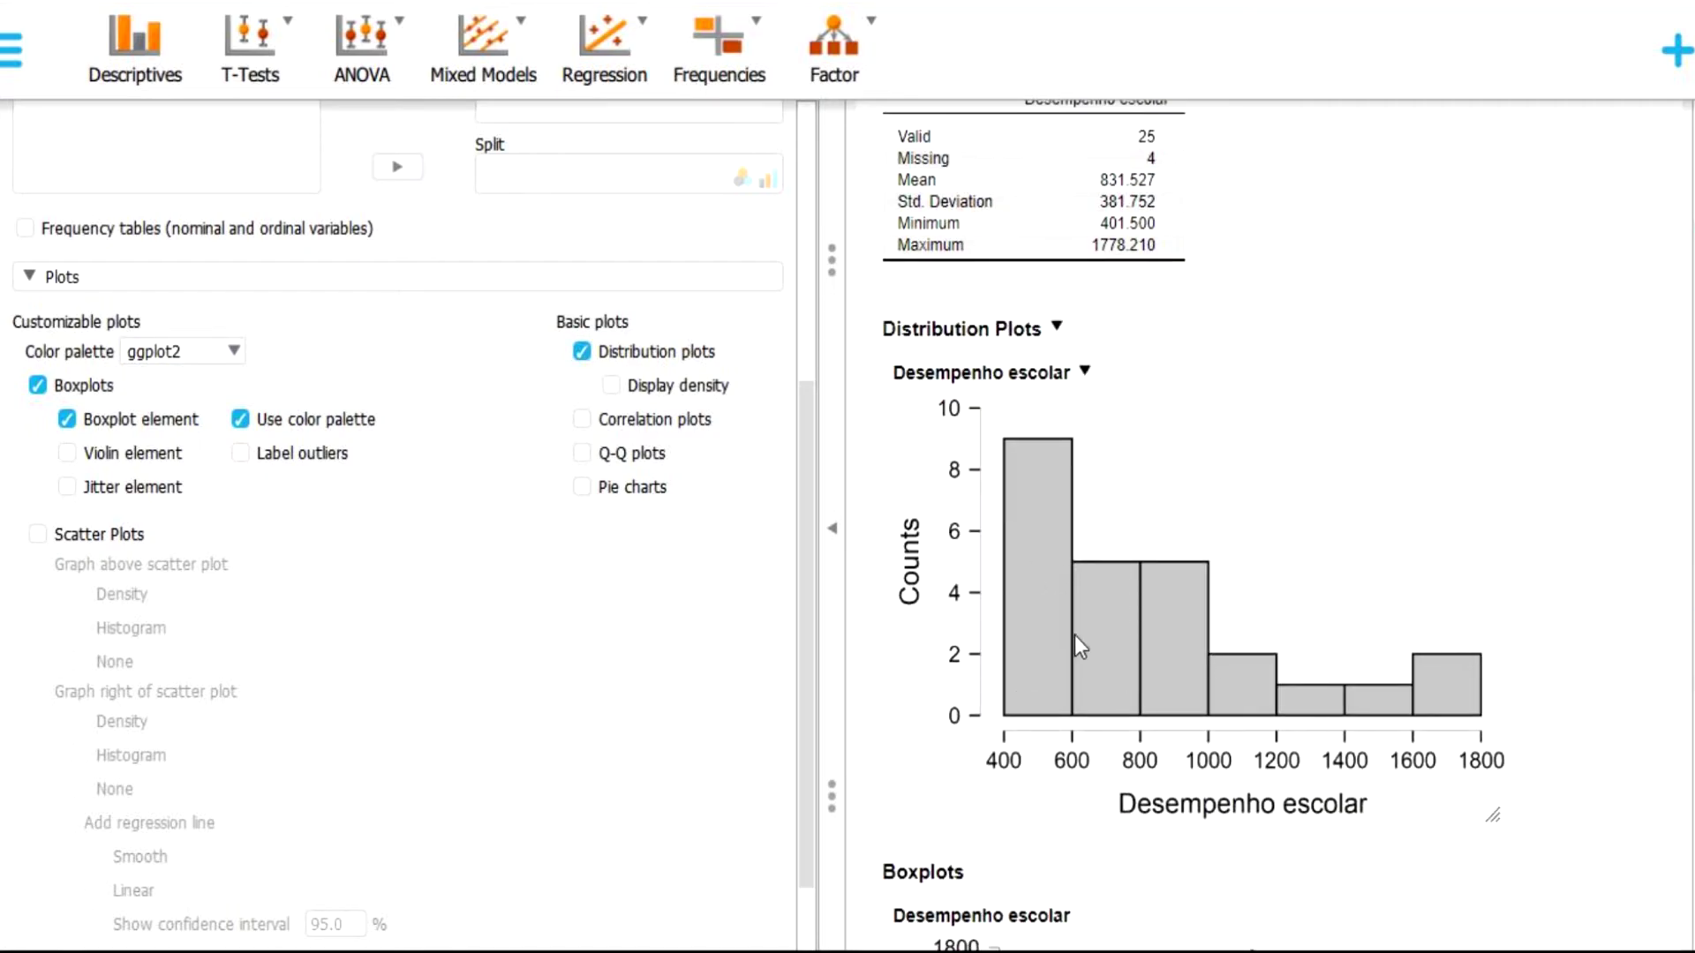
click(610, 386)
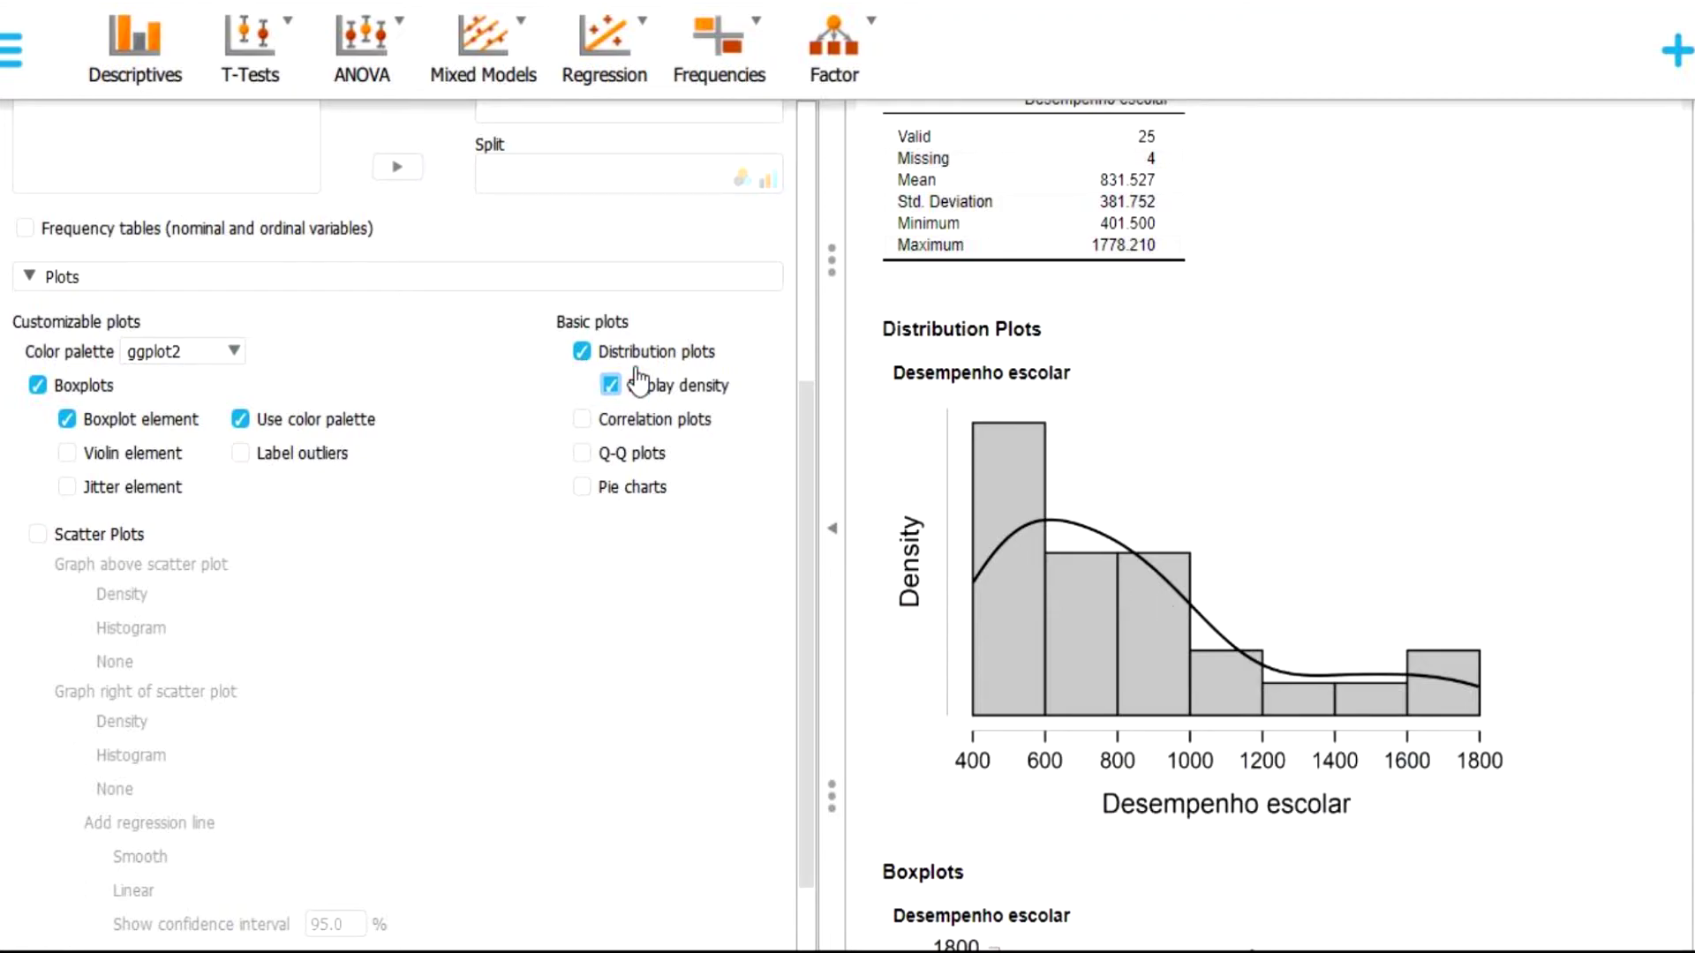
scroll(799, 454, down, 1)
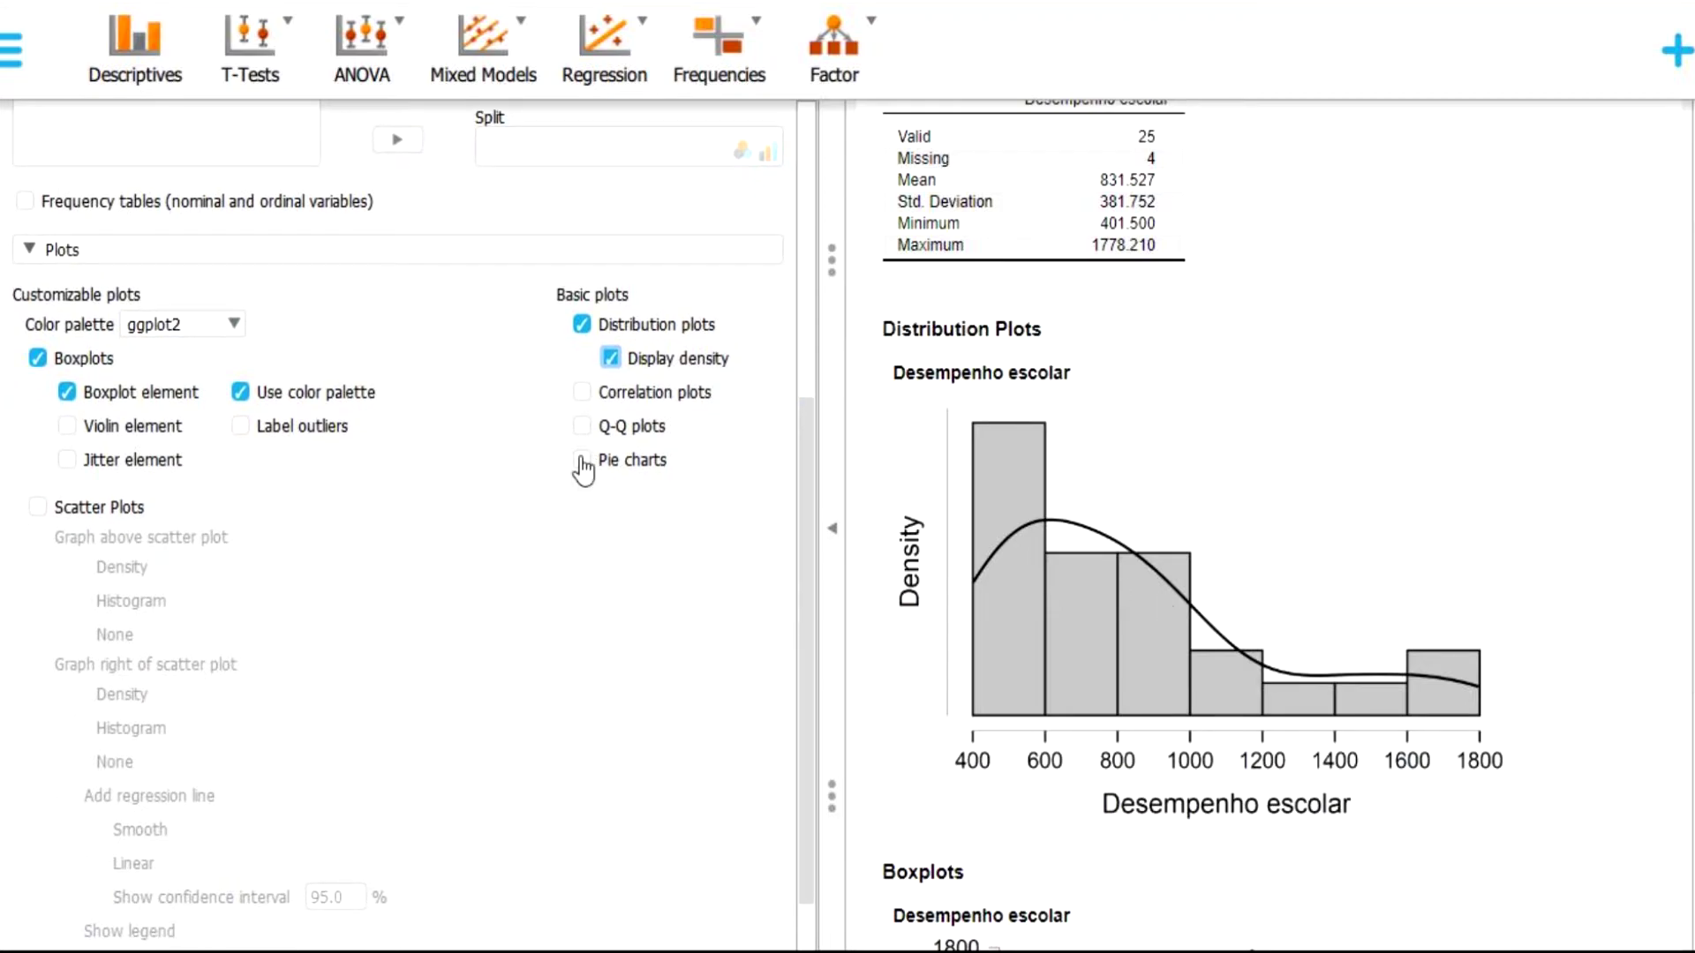
- Try pie charts for Desempenho escolar, turn them off again and return to its boxplot in the results
click(582, 460)
scroll(997, 547, down, 2)
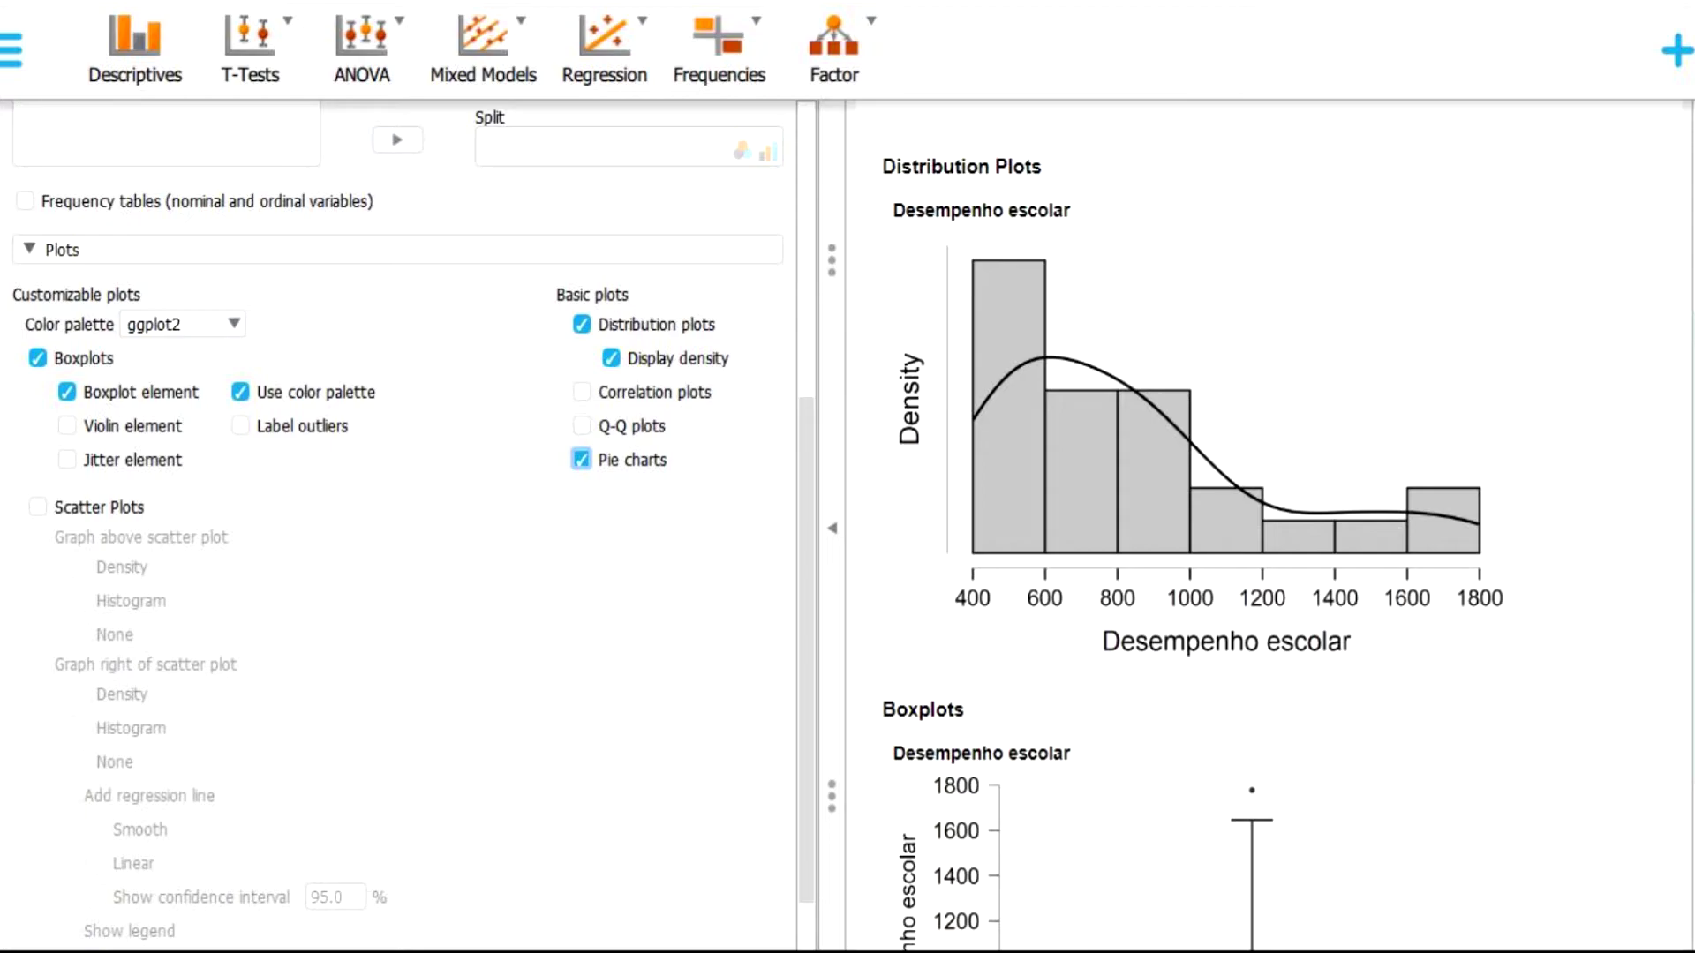
scroll(1269, 526, down, 3)
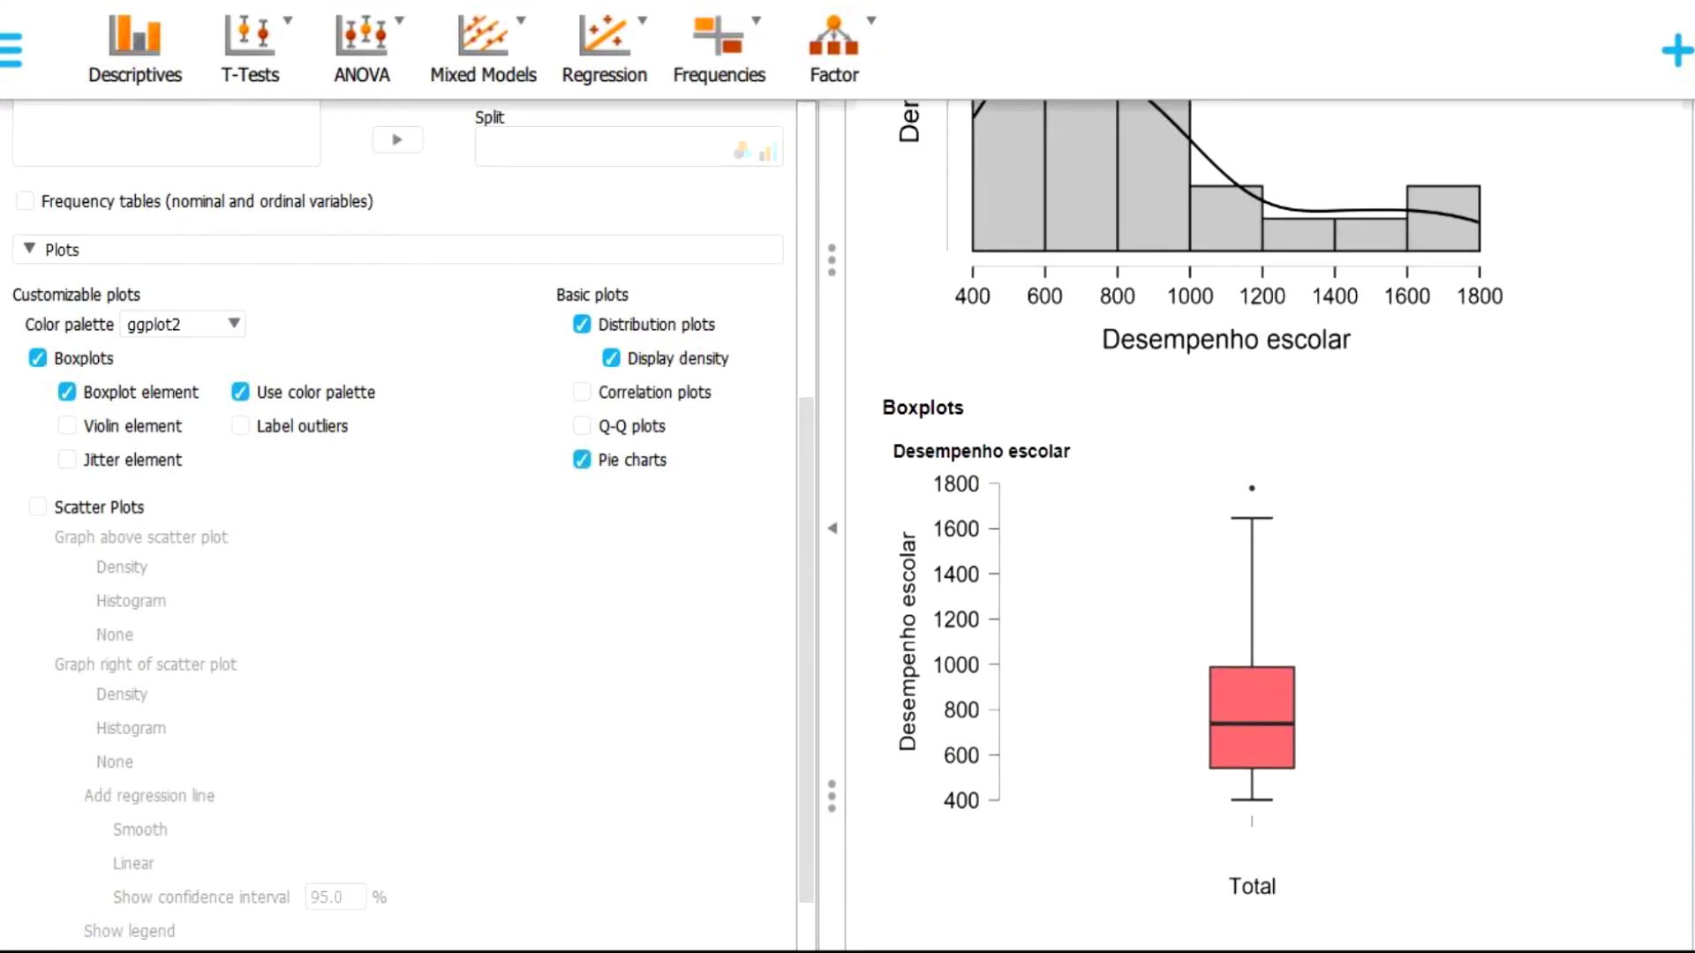
drag(1693, 609, 1660, 397)
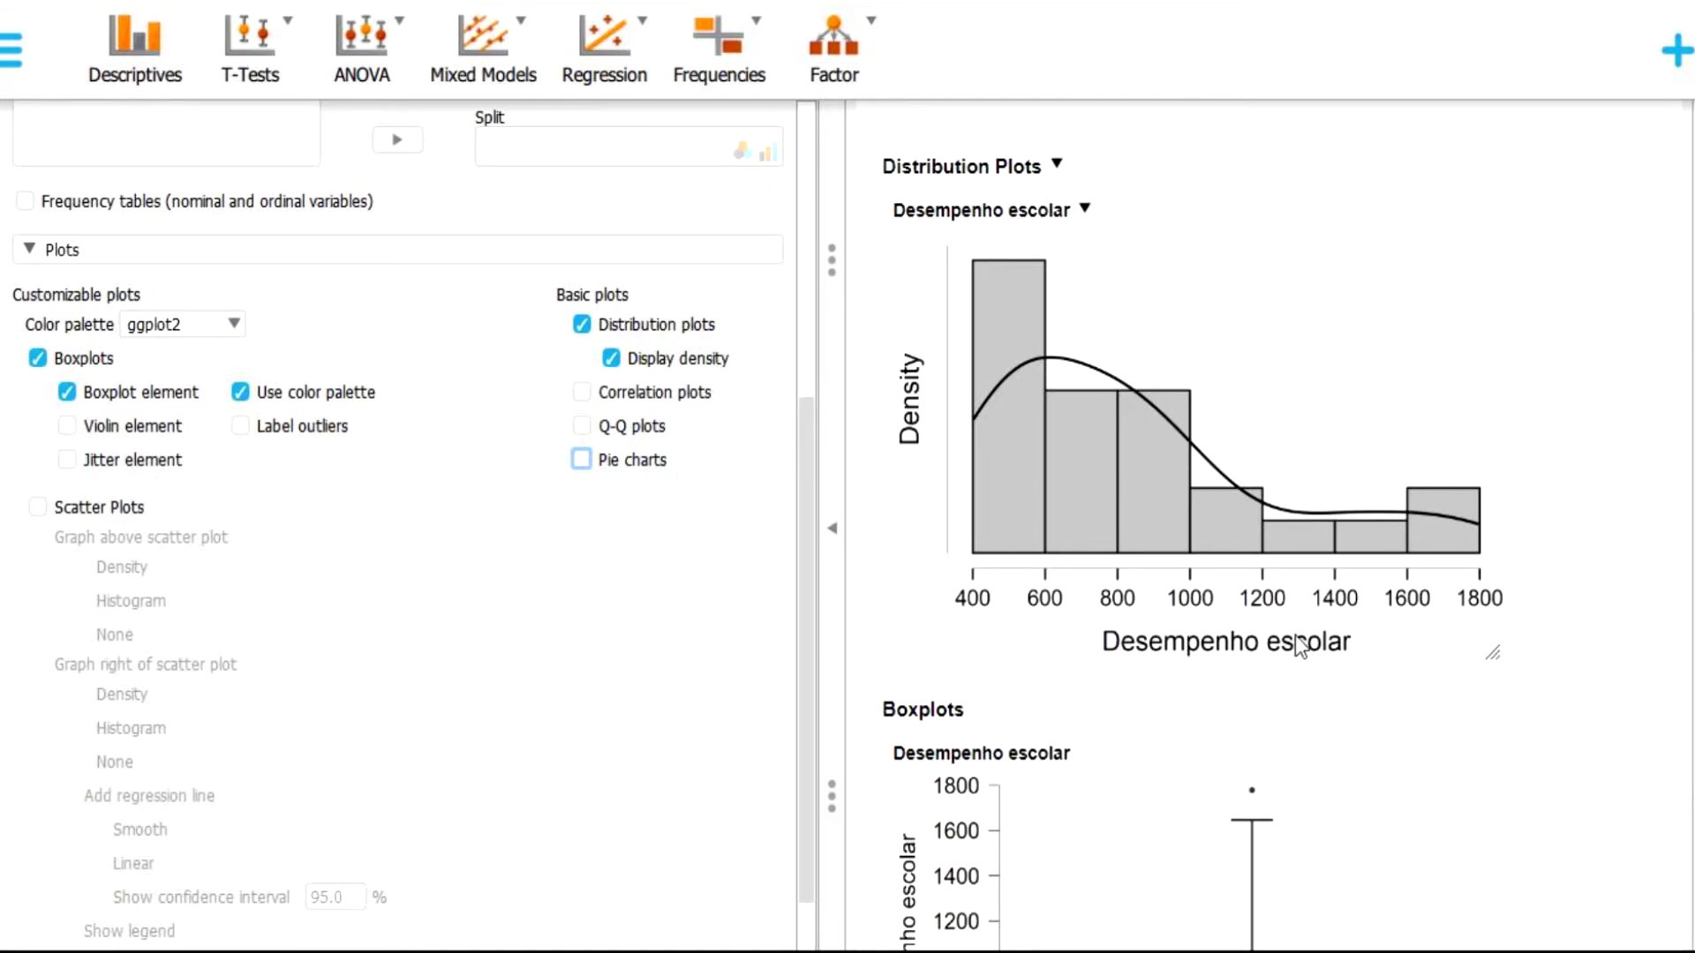
scroll(1323, 650, down, 2)
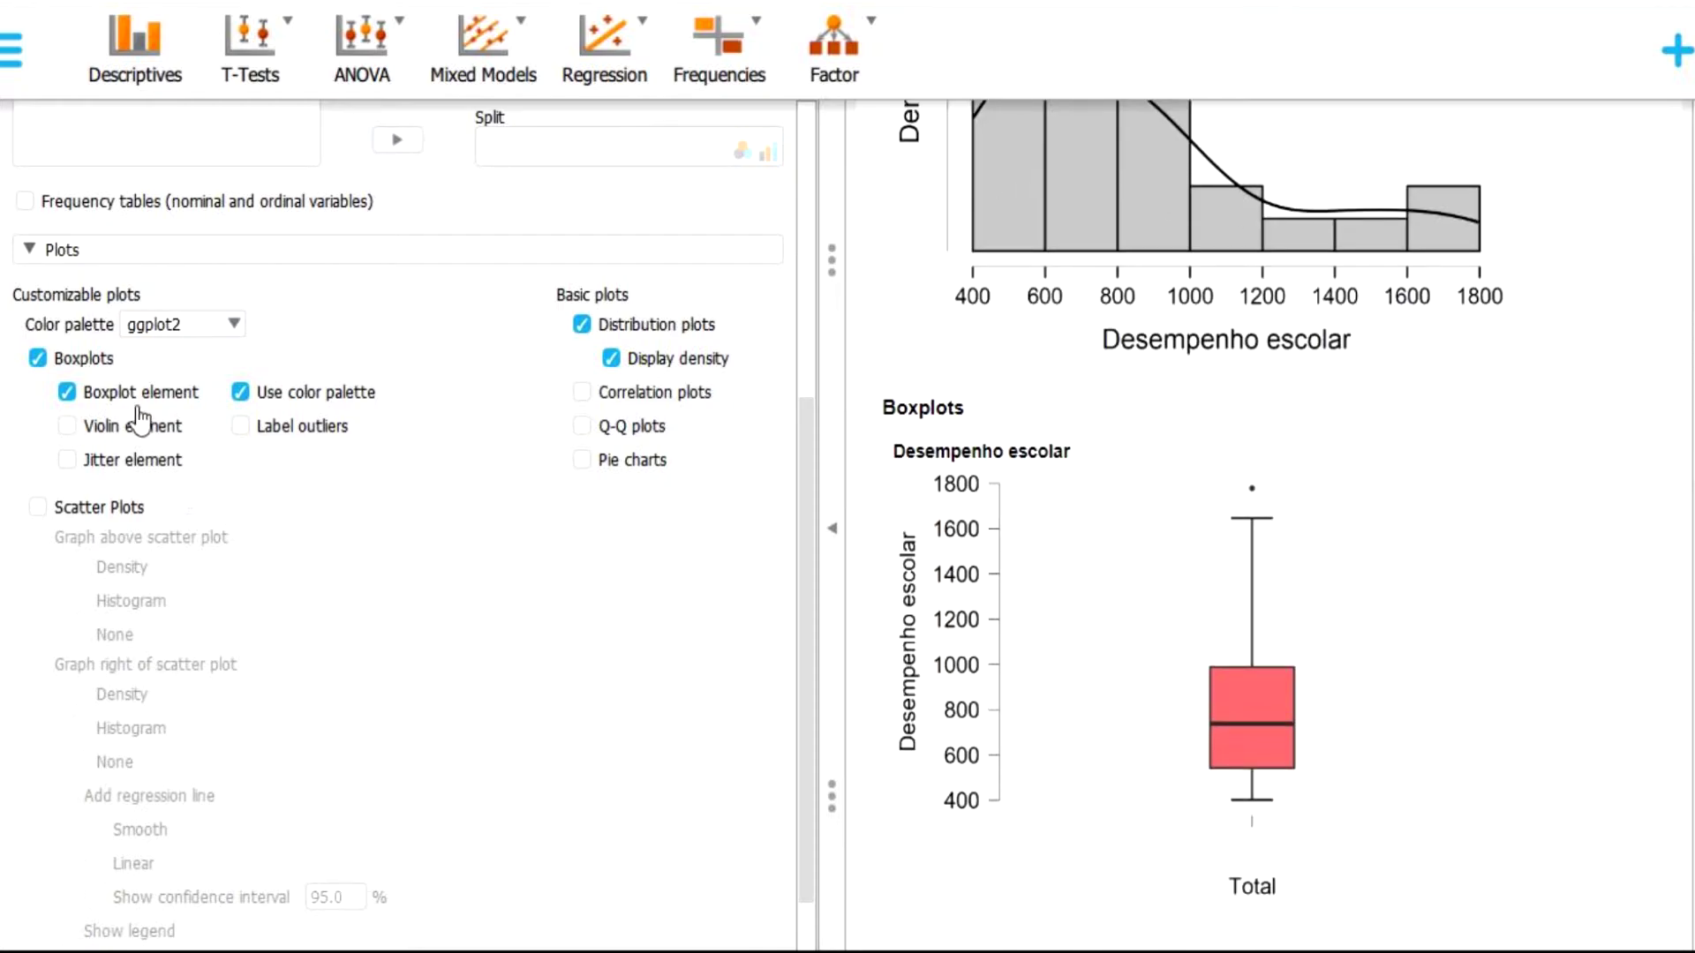
- Show Desempenho escolar as a violin plot without the boxplot element, and replace the violin with the jitter element
click(132, 428)
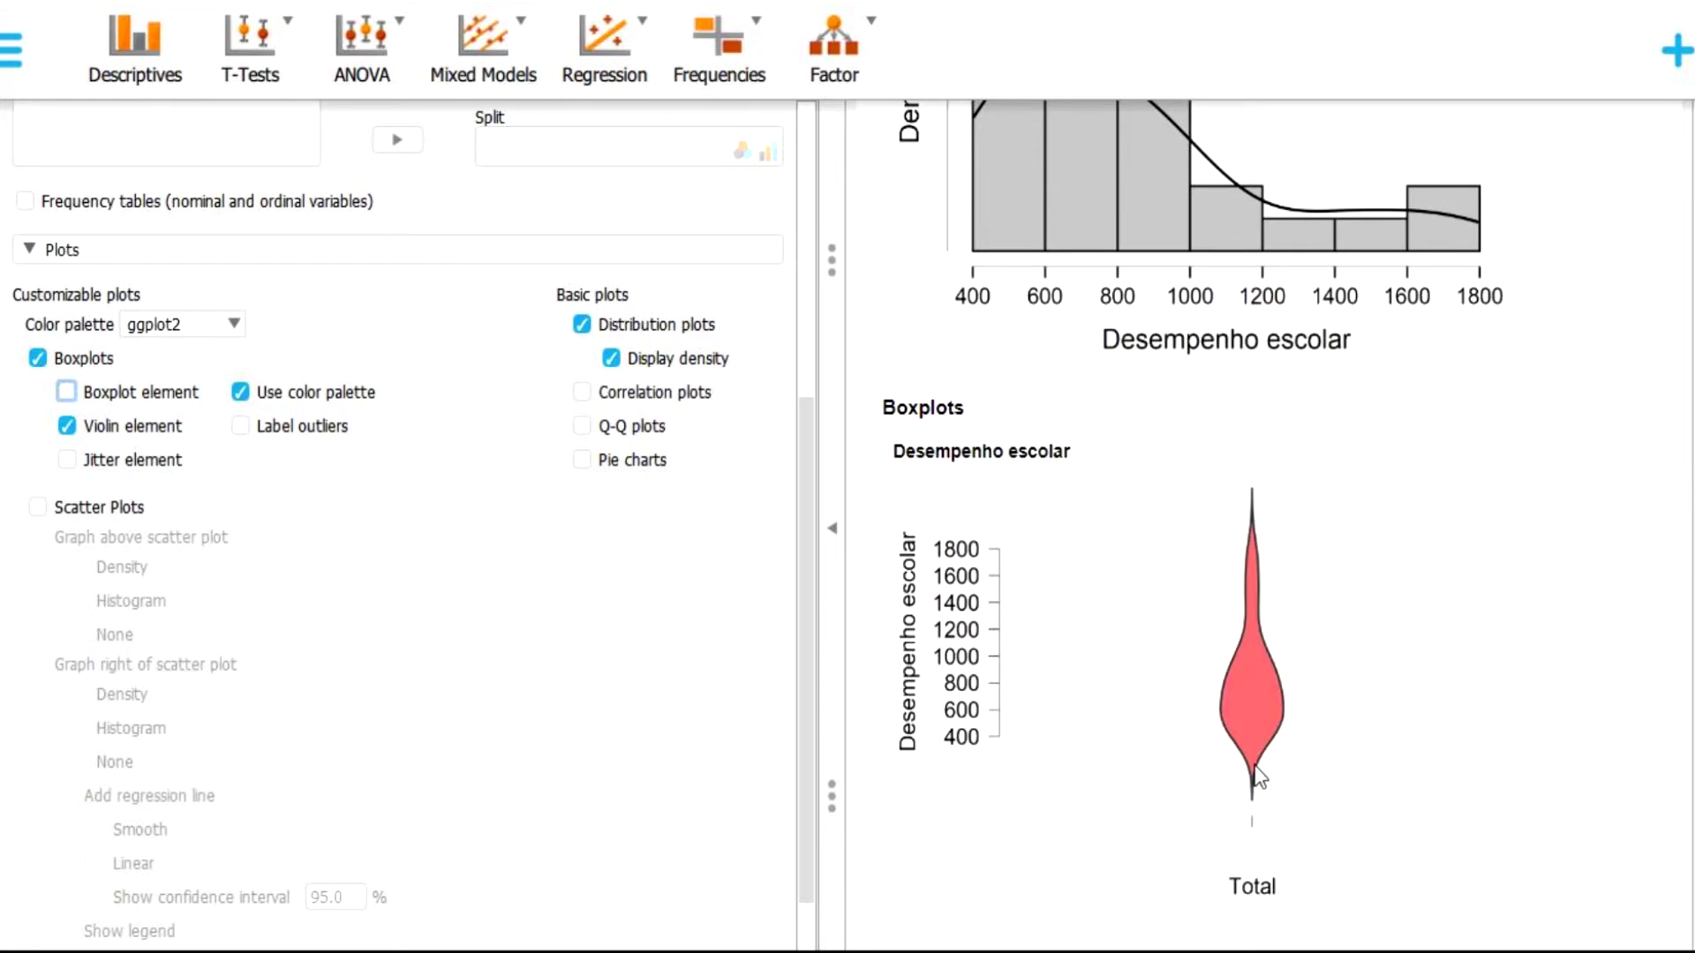
click(69, 427)
click(67, 459)
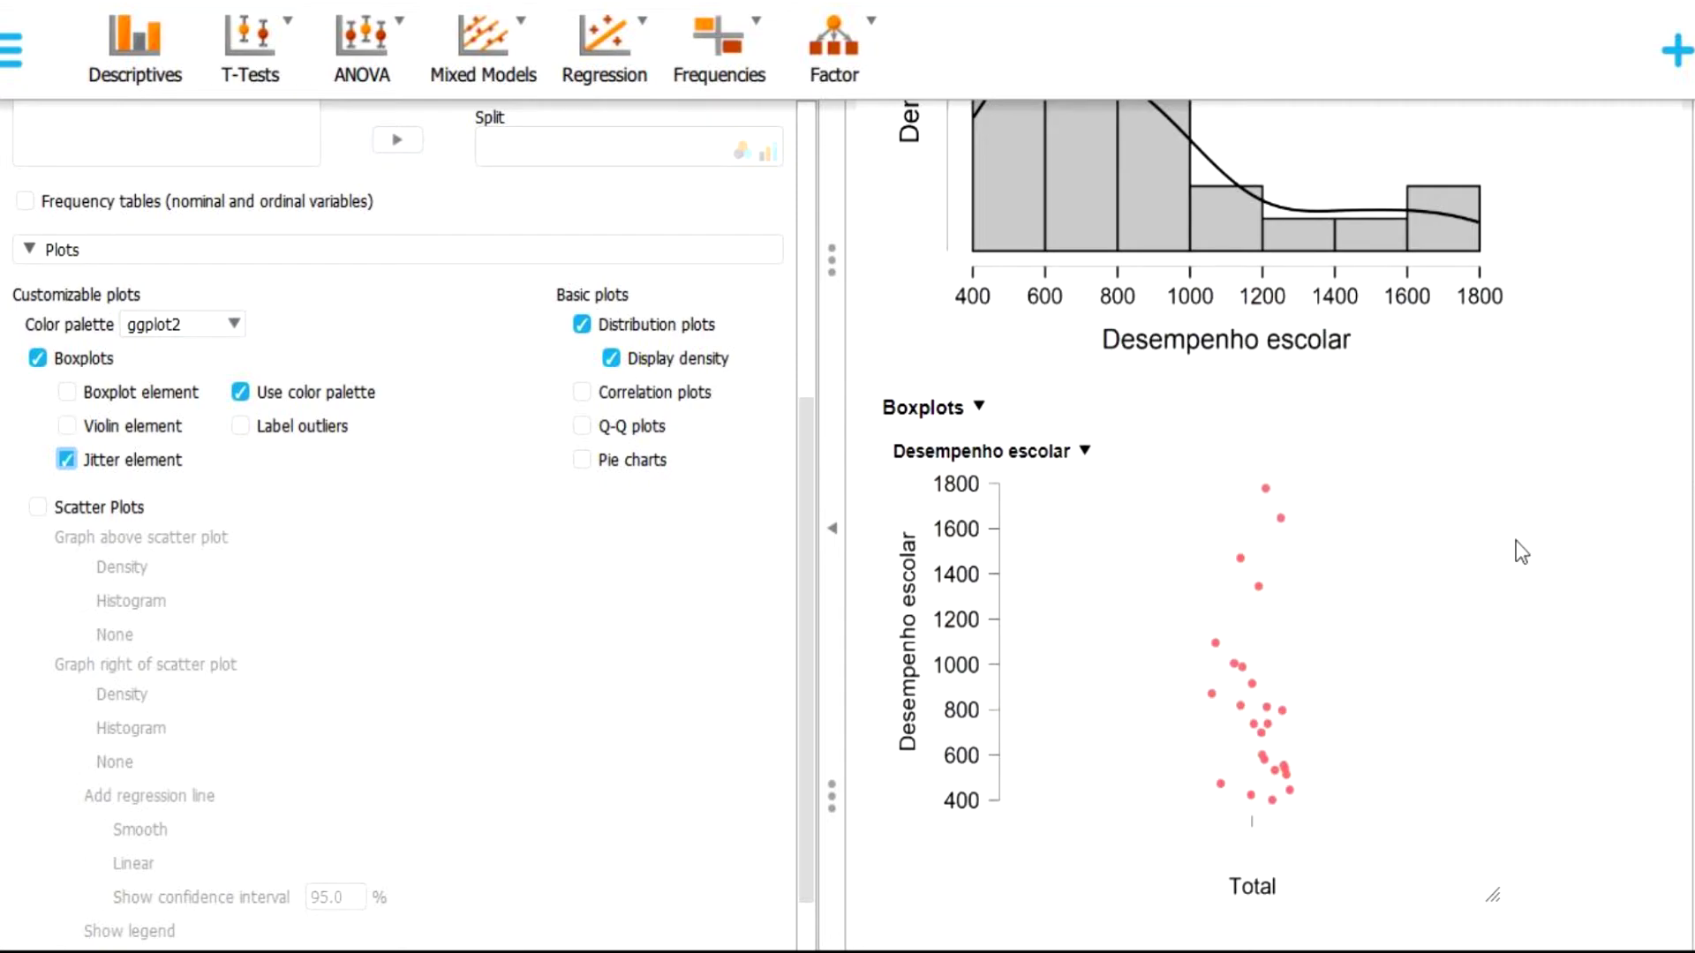
- Turn off the boxplots and distribution plots so that only the descriptive statistics table remains
drag(809, 427, 818, 574)
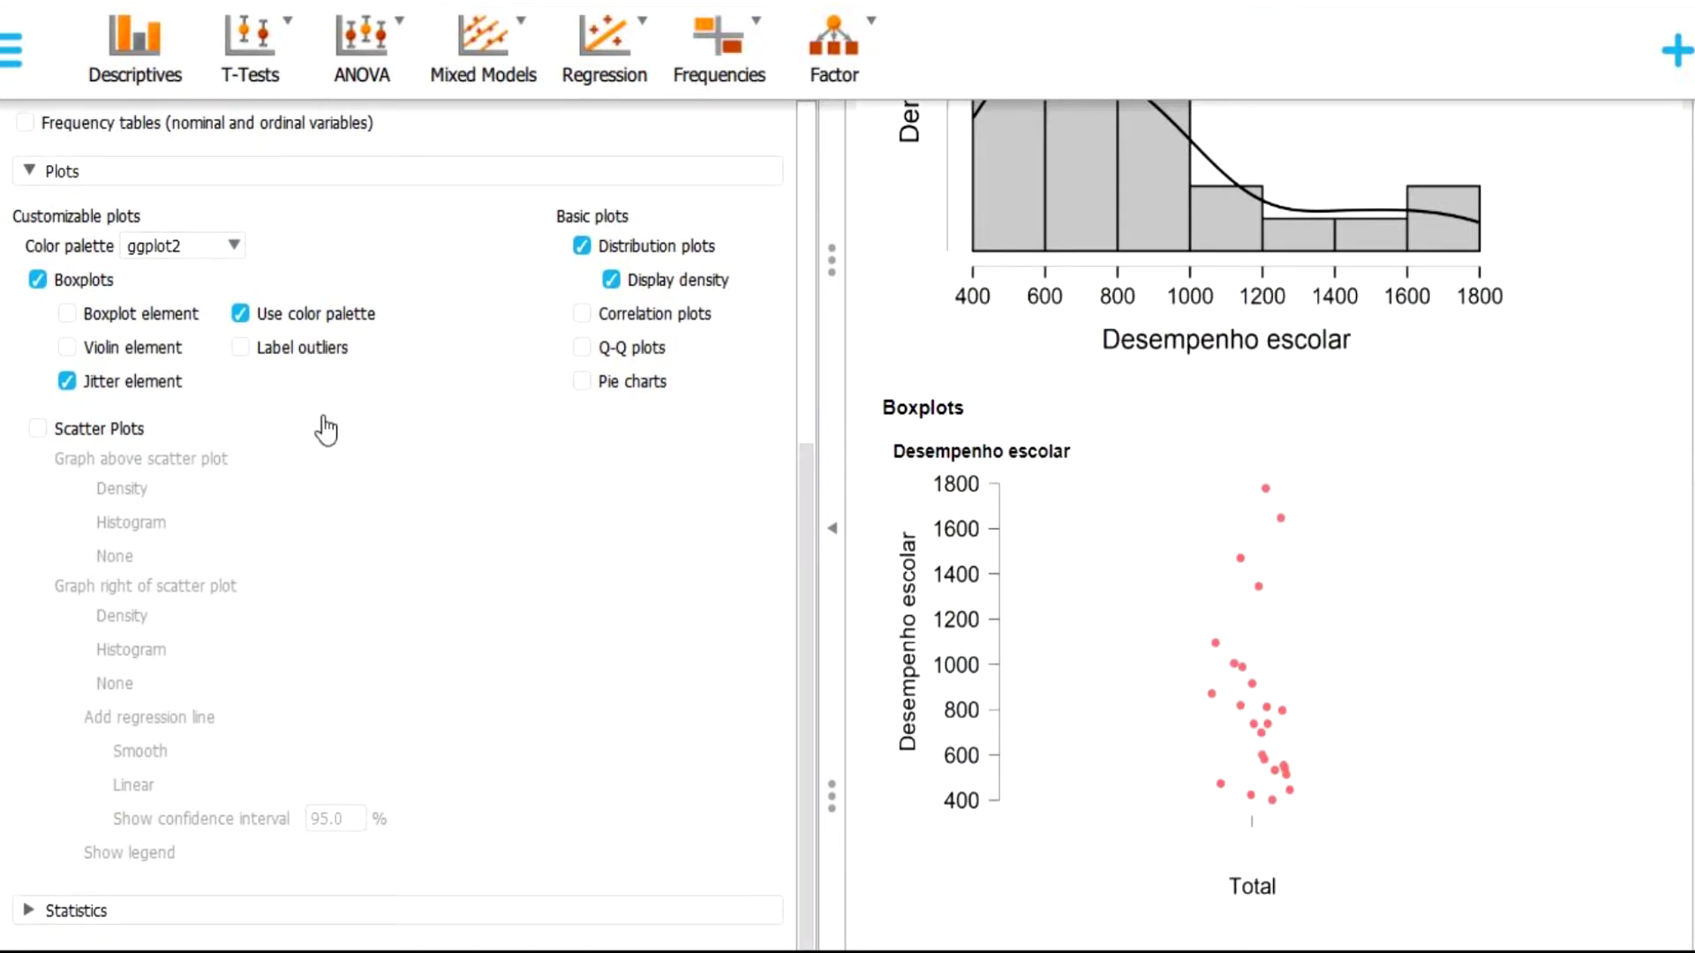
click(257, 358)
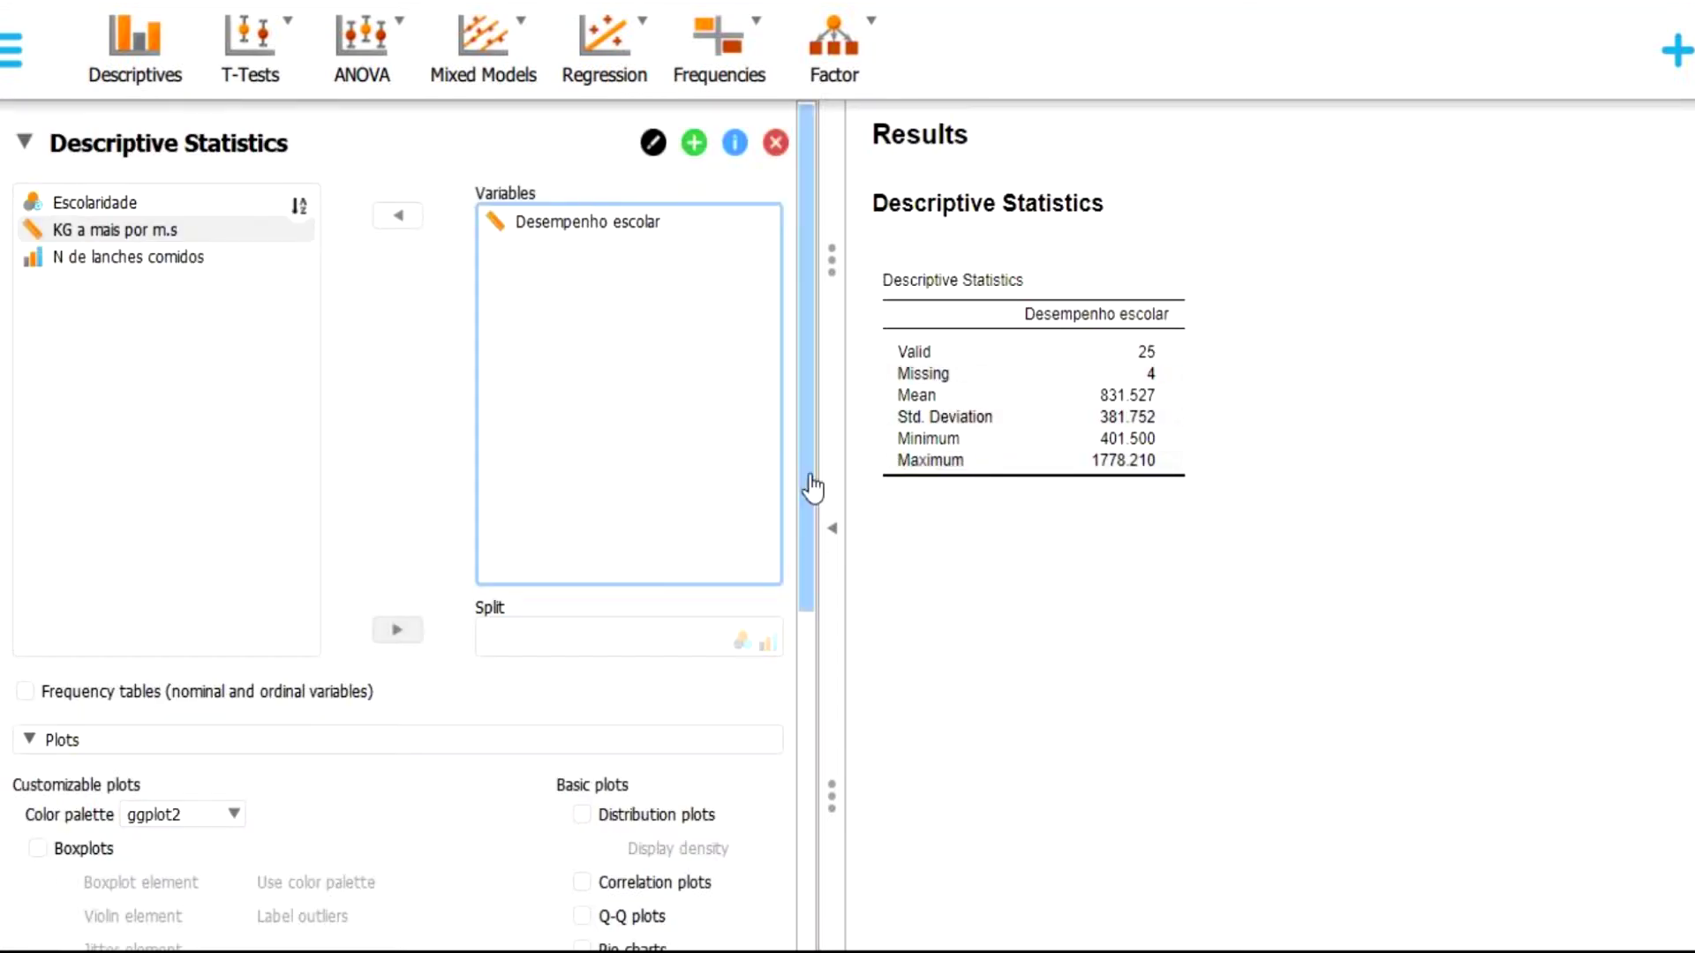
scroll(809, 484, down, 2)
drag(827, 566, 818, 821)
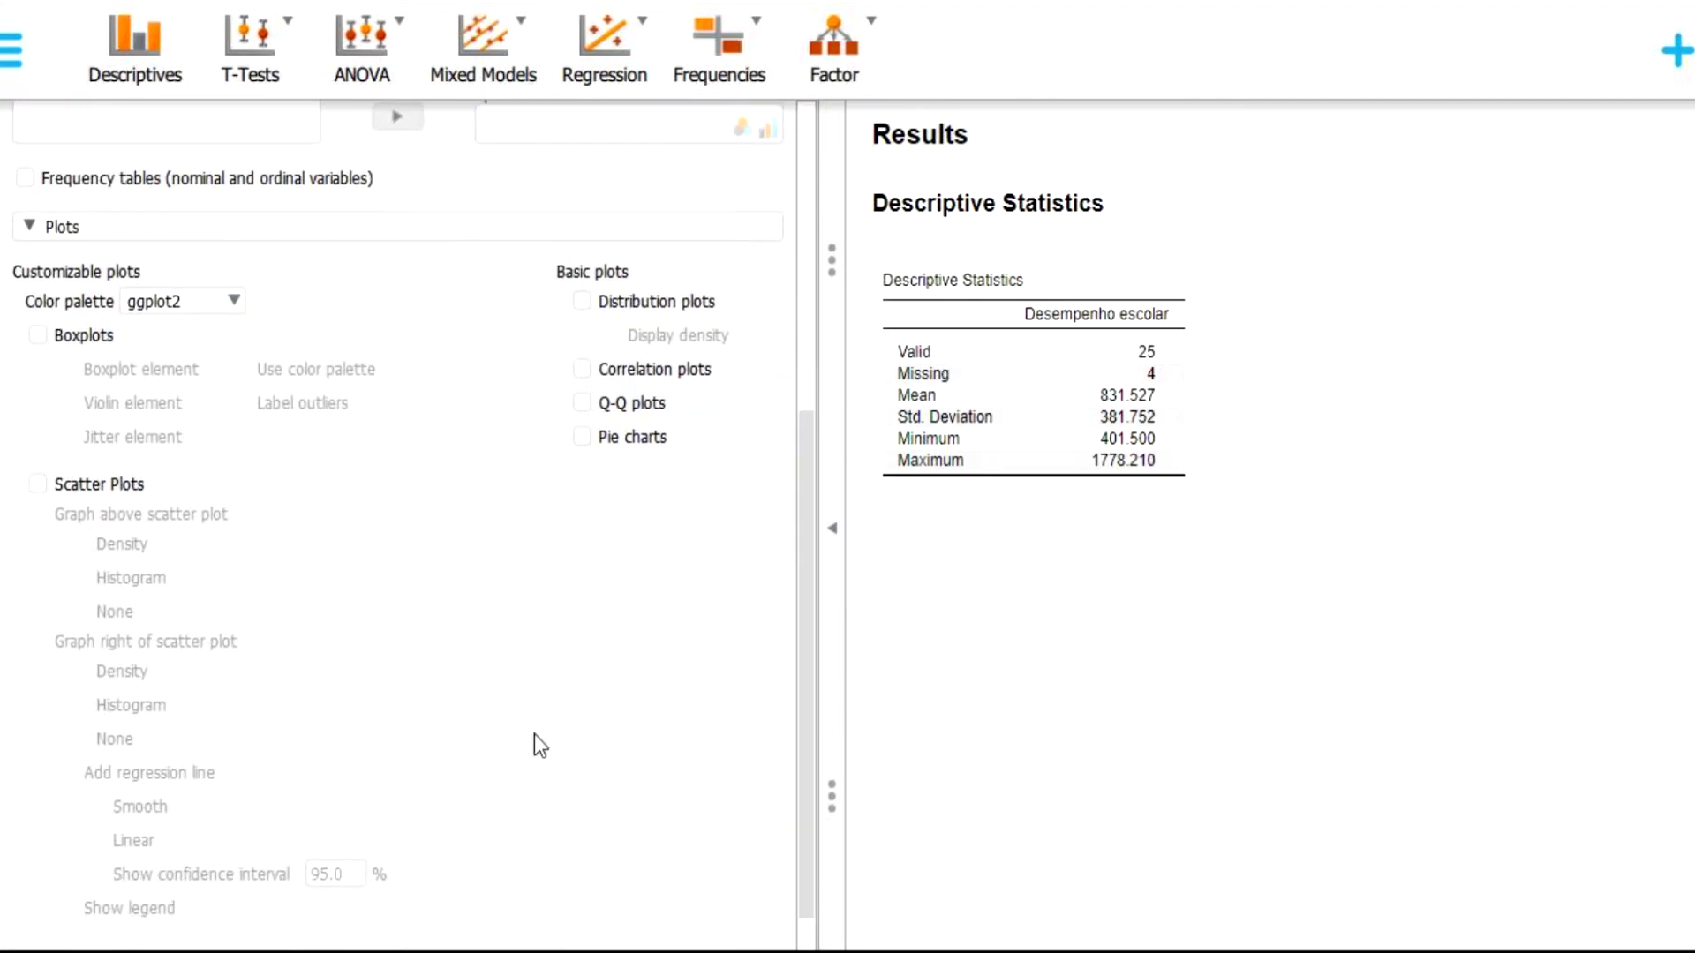
- Enable scatter plots and add KG a mais por m.s as a second variable beside Desempenho escolar
click(39, 484)
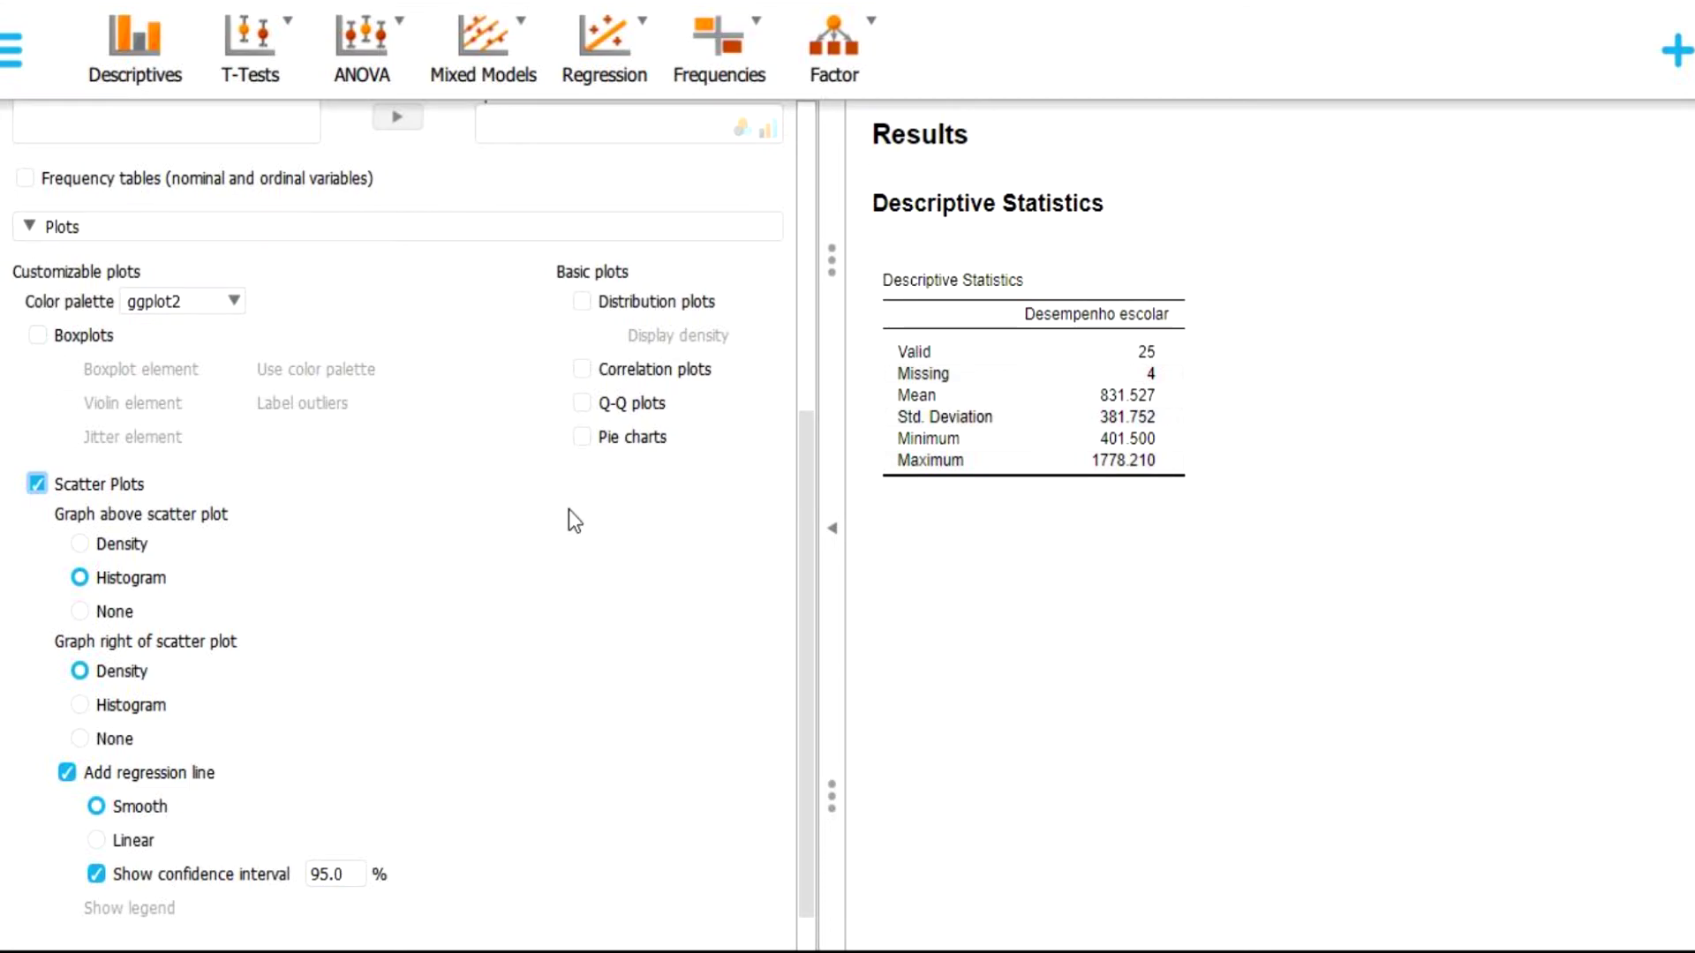
drag(809, 424, 809, 176)
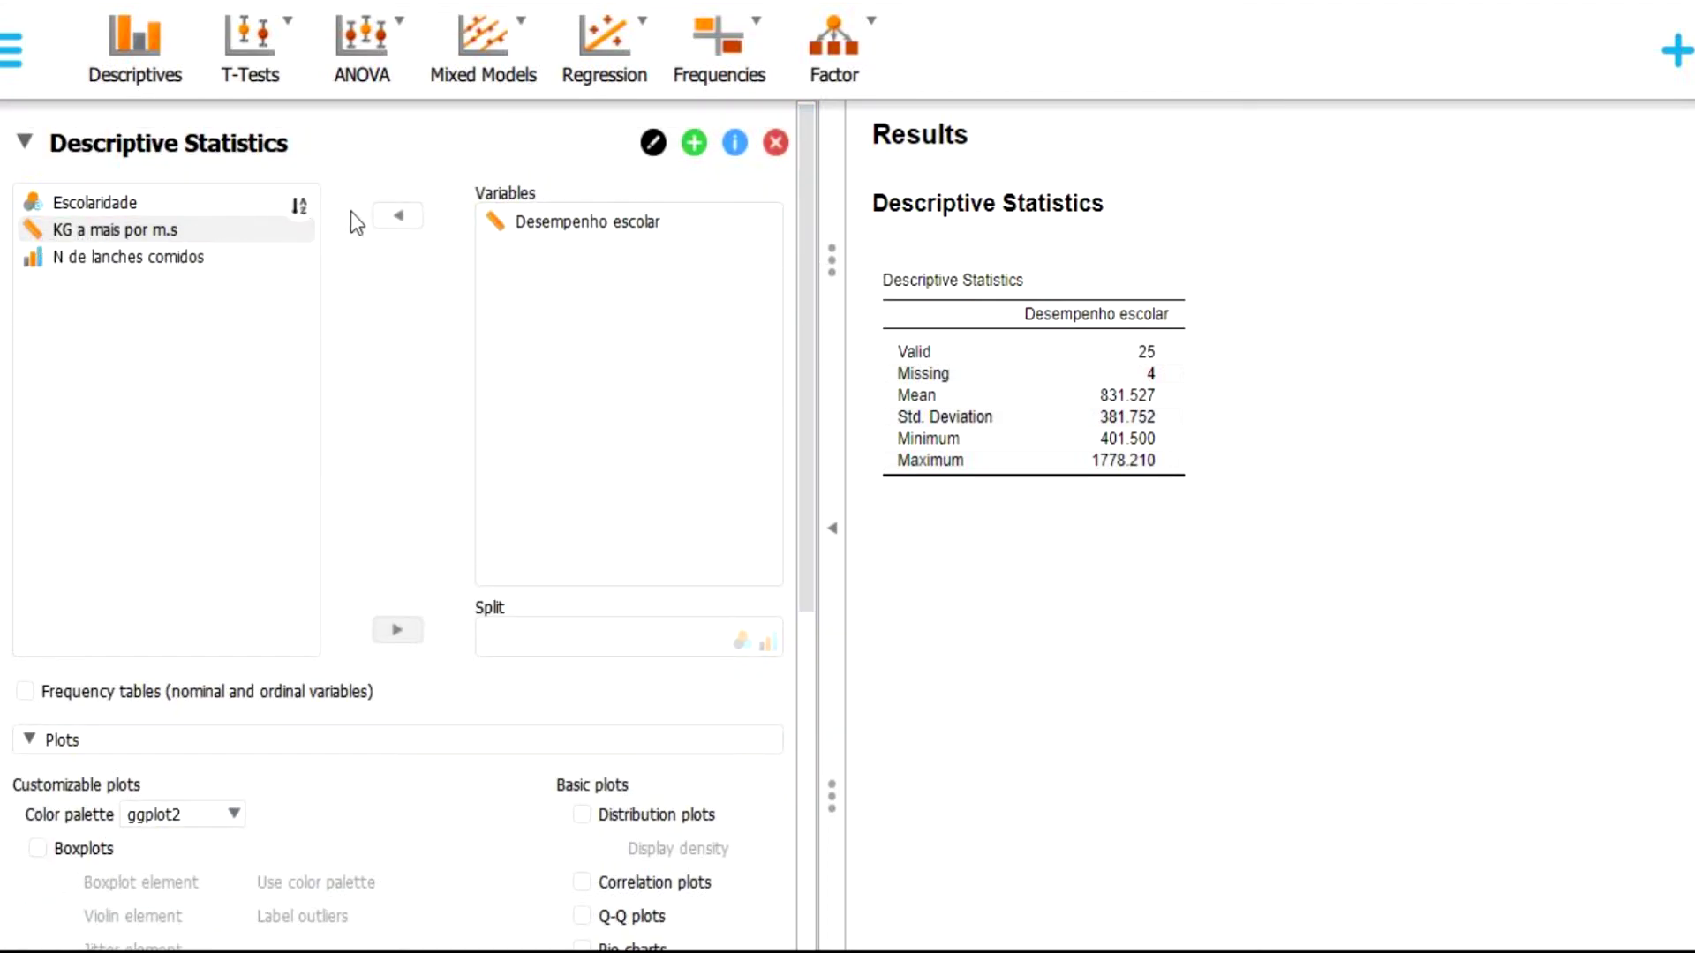
click(221, 232)
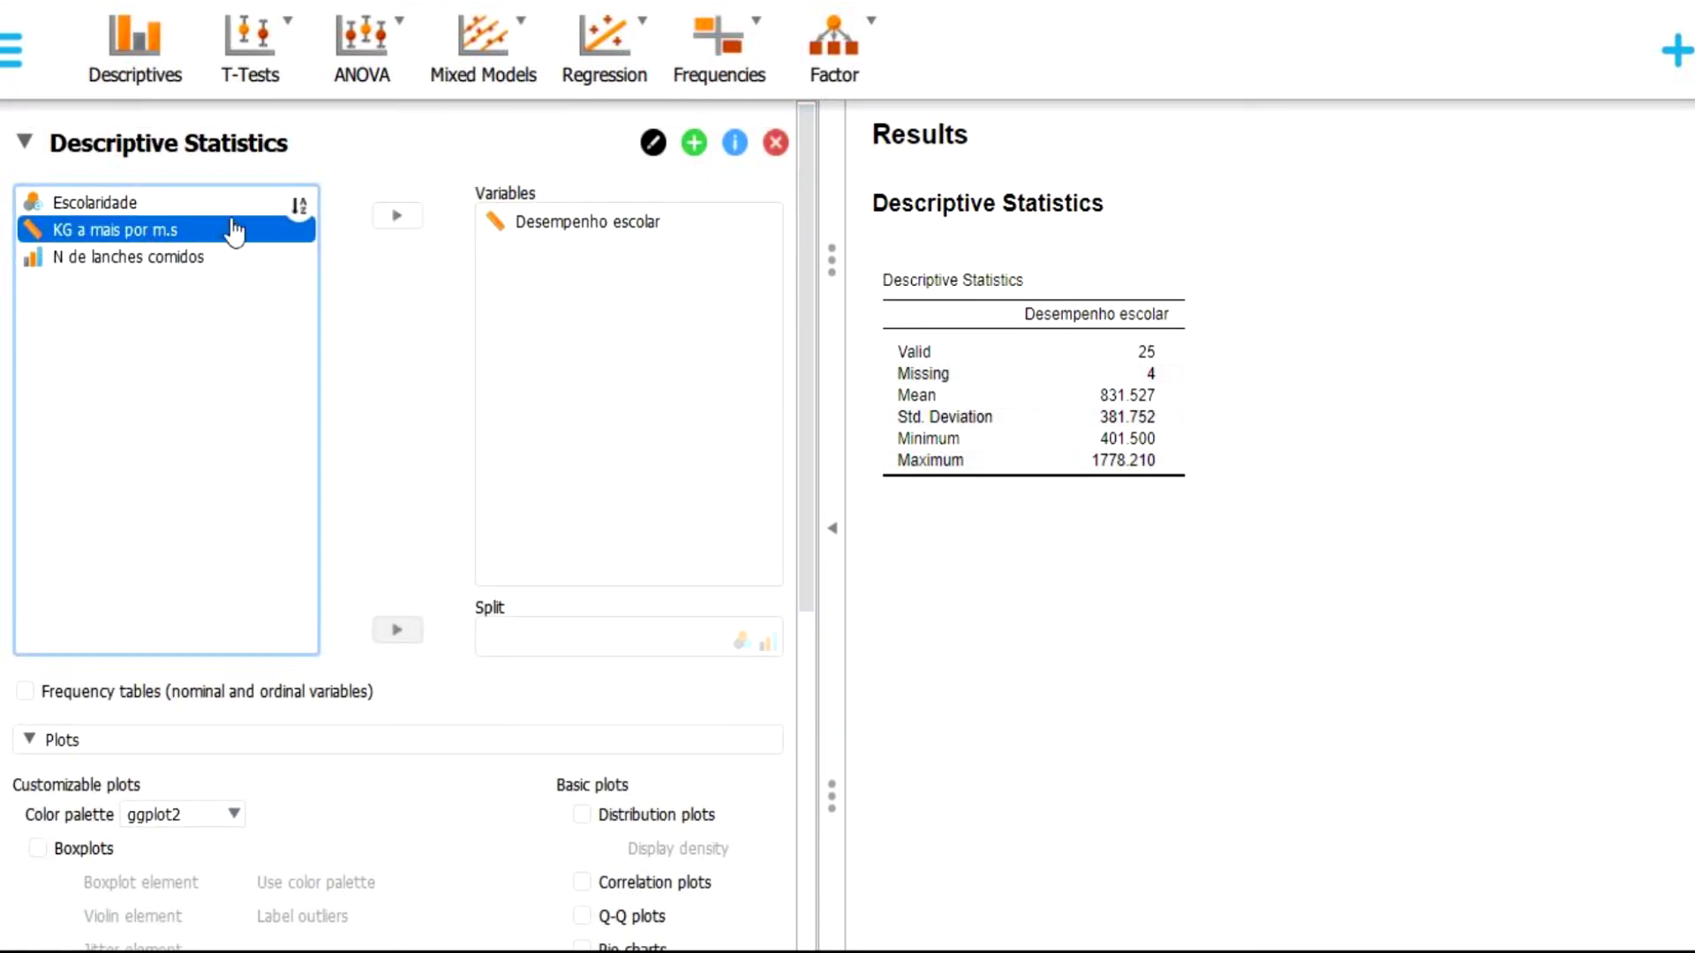
click(399, 218)
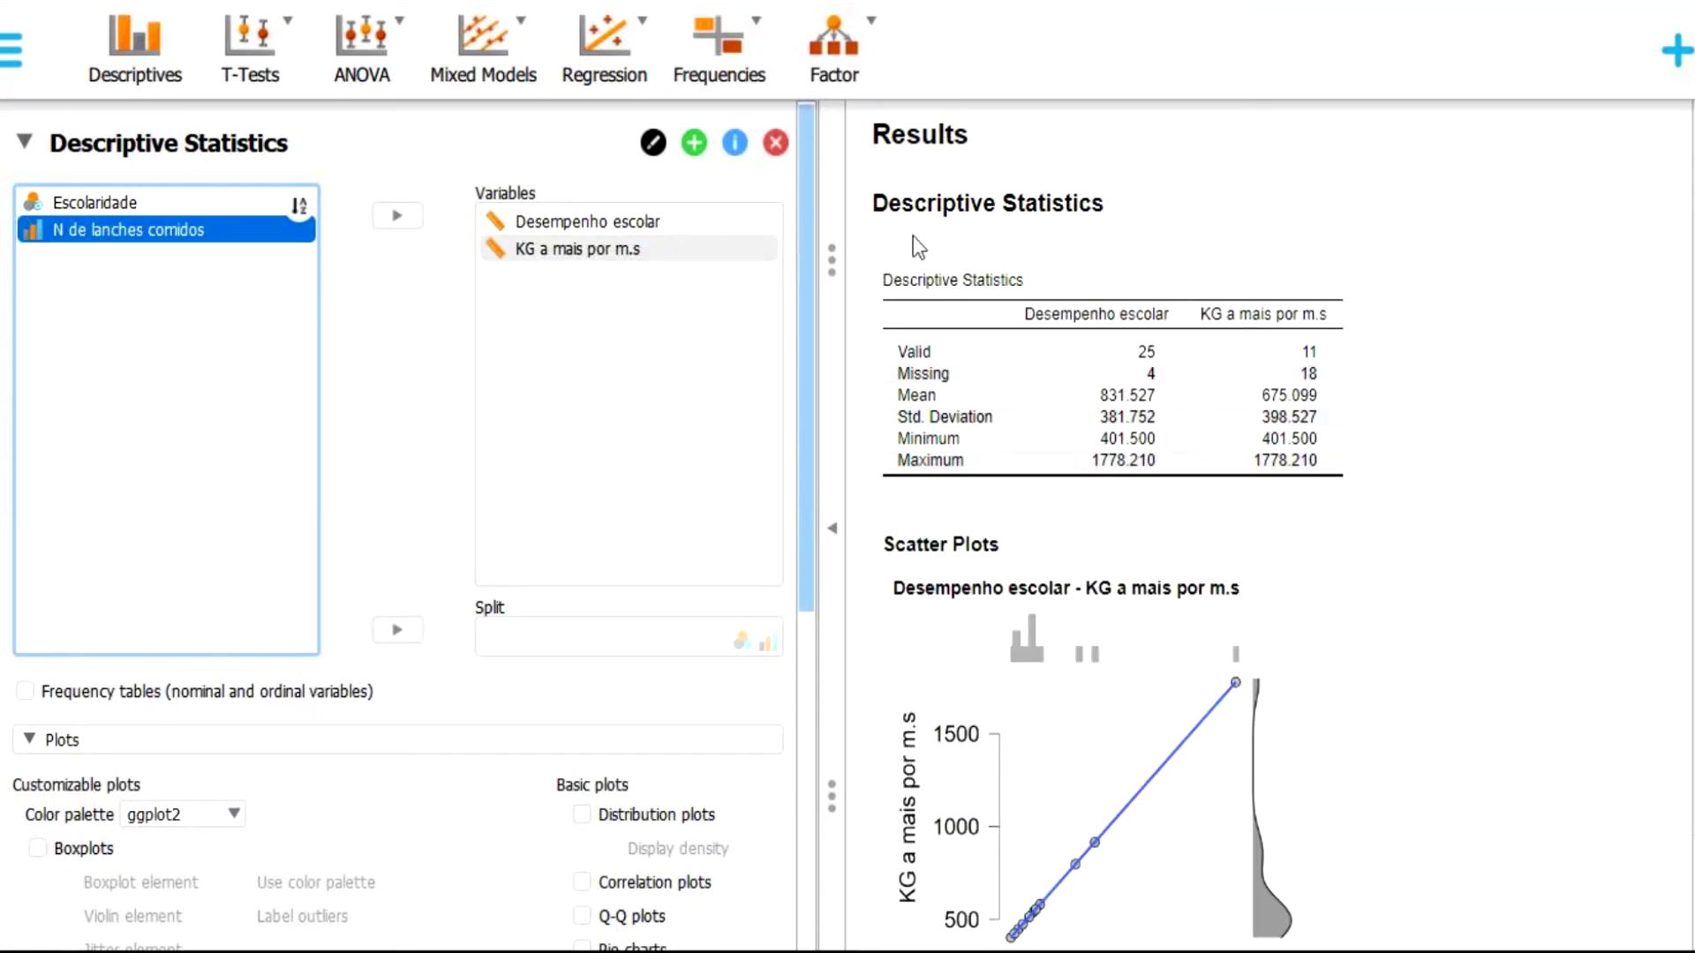
scroll(970, 353, down, 2)
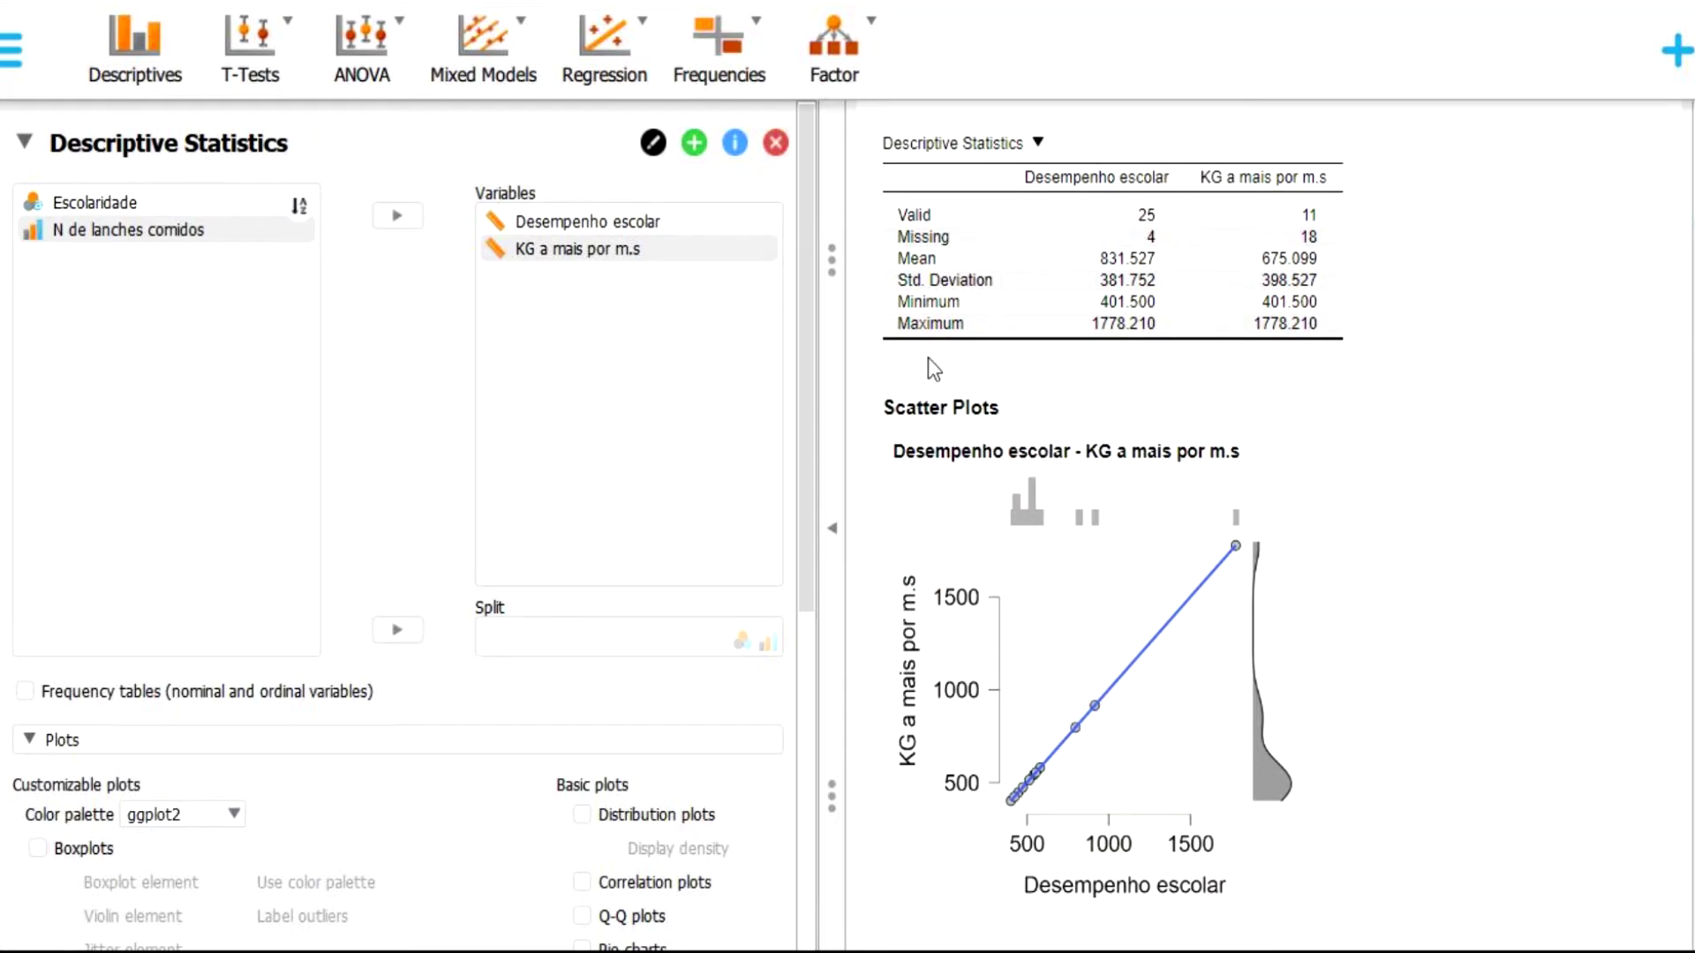
- Set the graphs above and right of the scatter plot to None and remove its regression line
scroll(791, 496, down, 5)
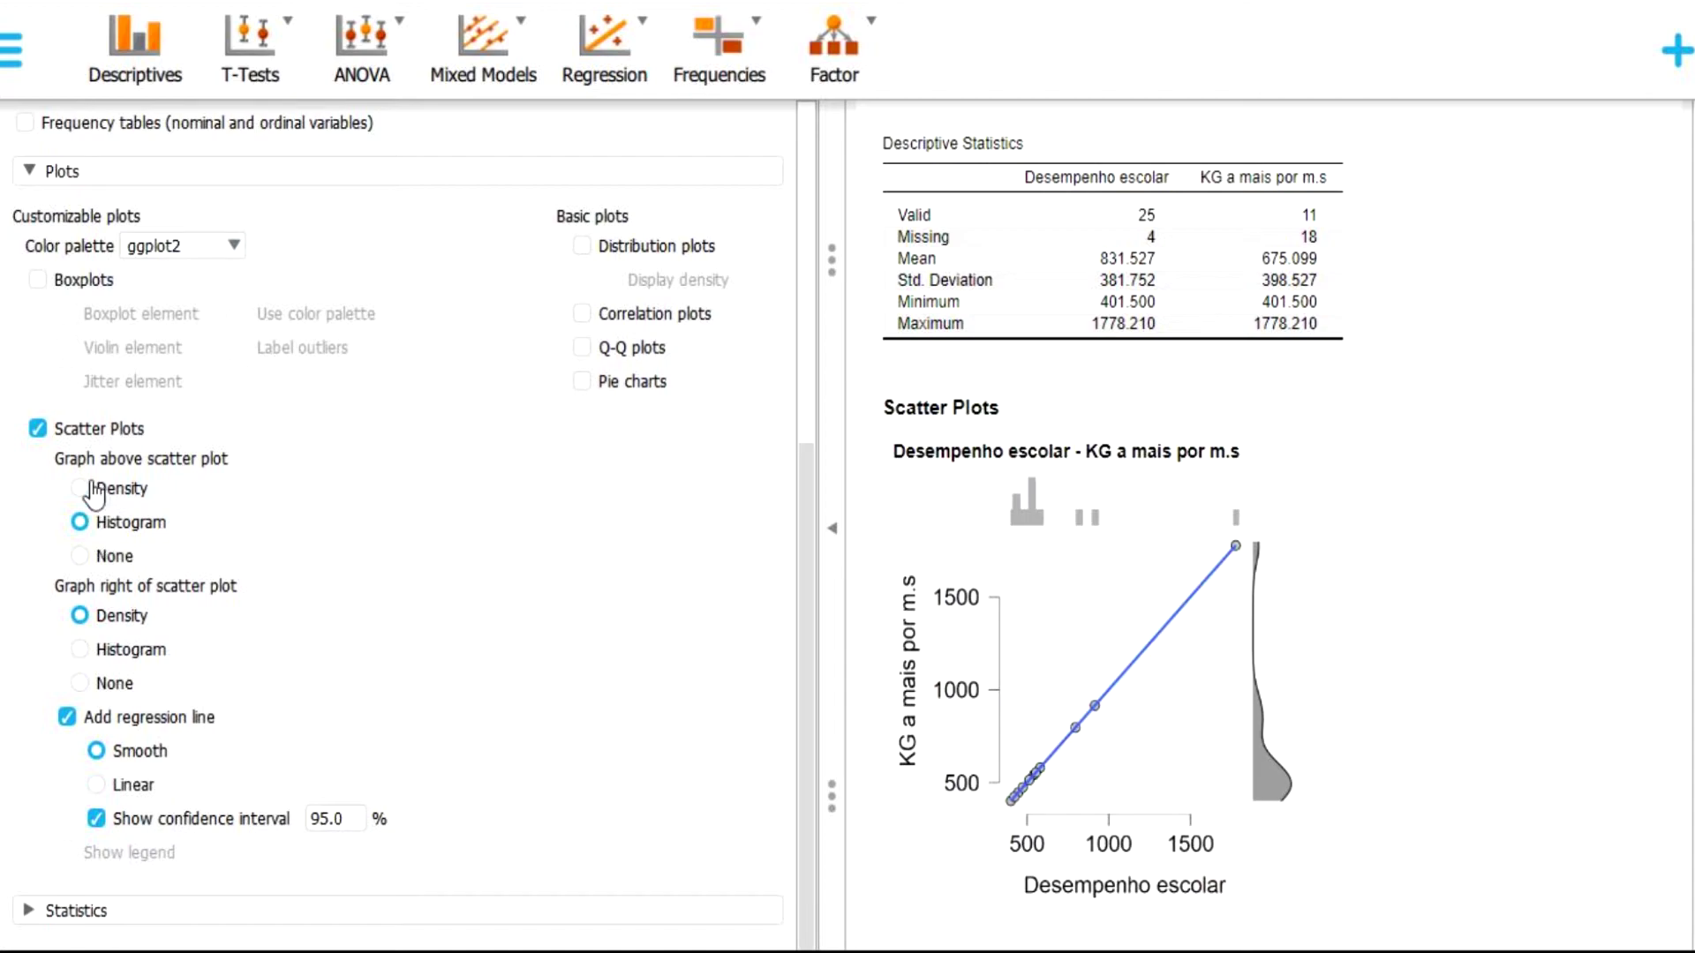
click(79, 555)
click(108, 687)
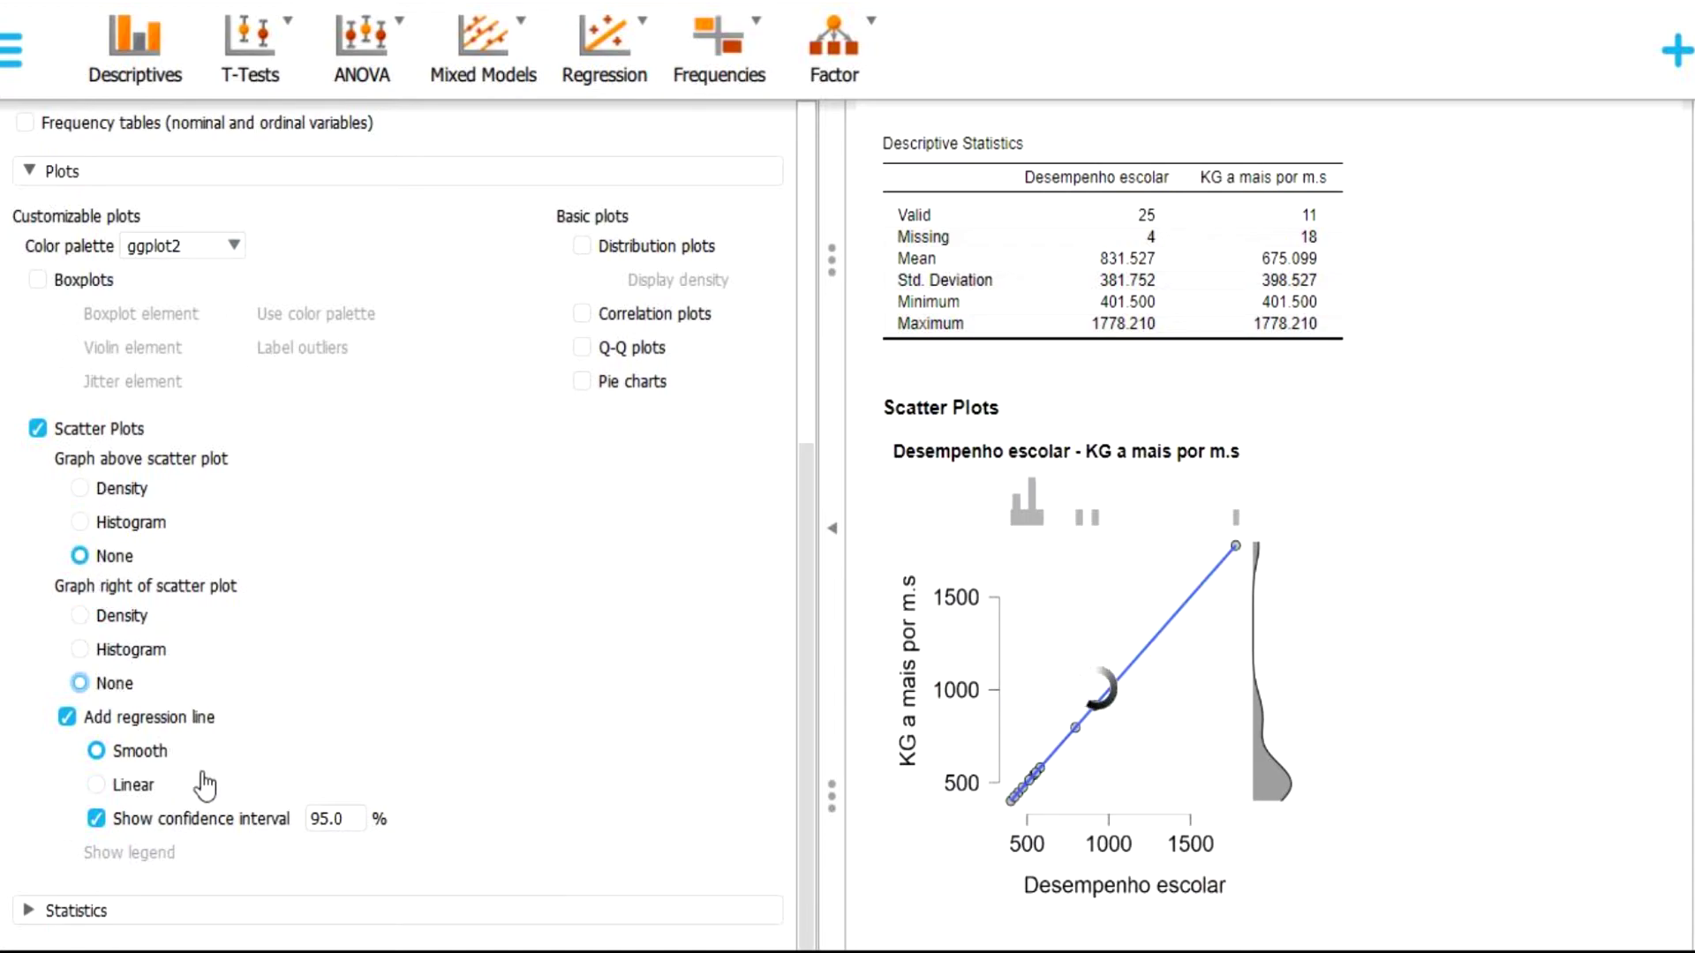
click(66, 717)
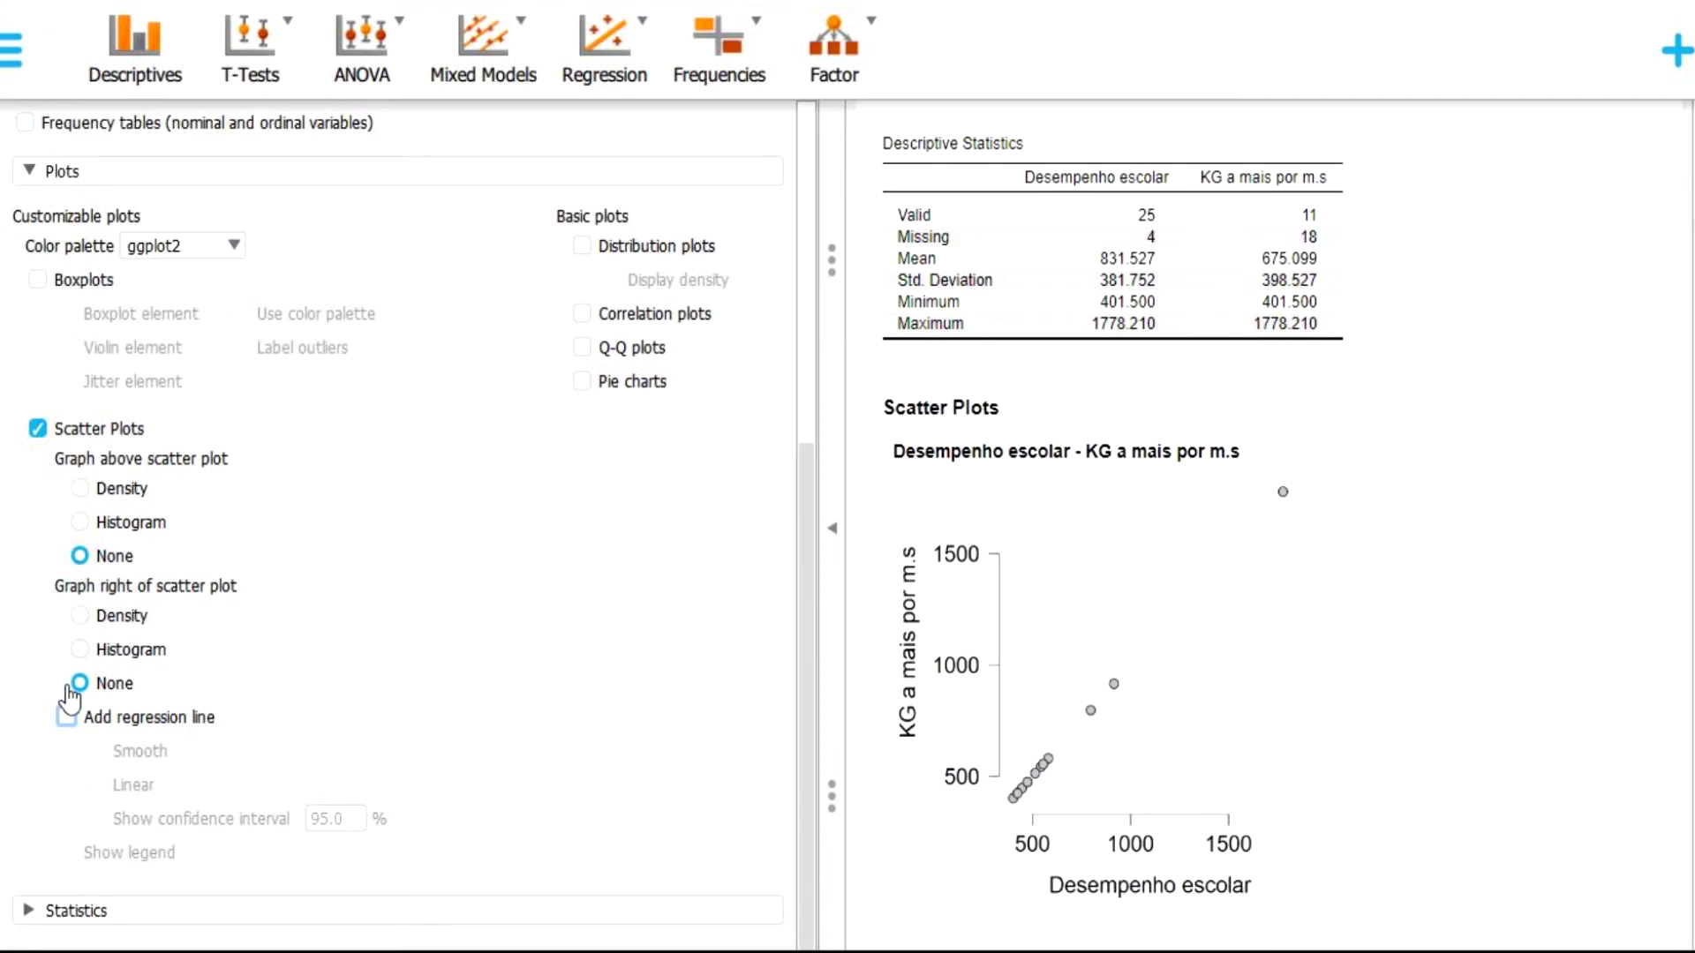
- Try a histogram and a density curve above the scatter plot, and set that graph back to None
click(79, 521)
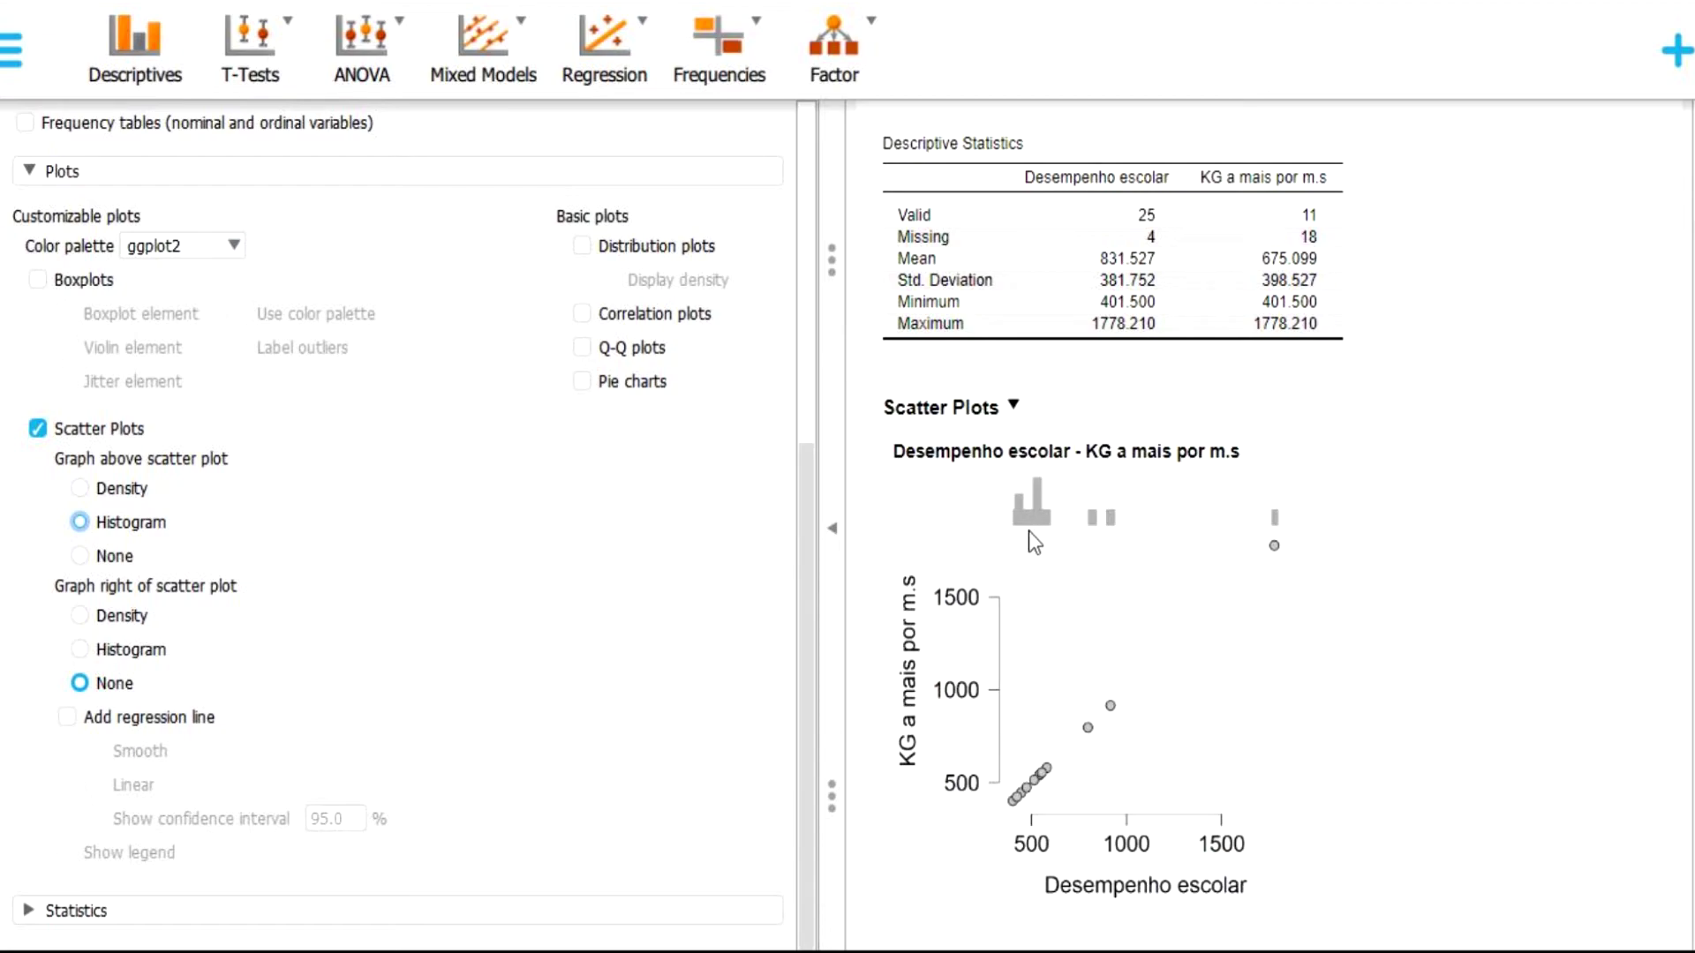
click(80, 488)
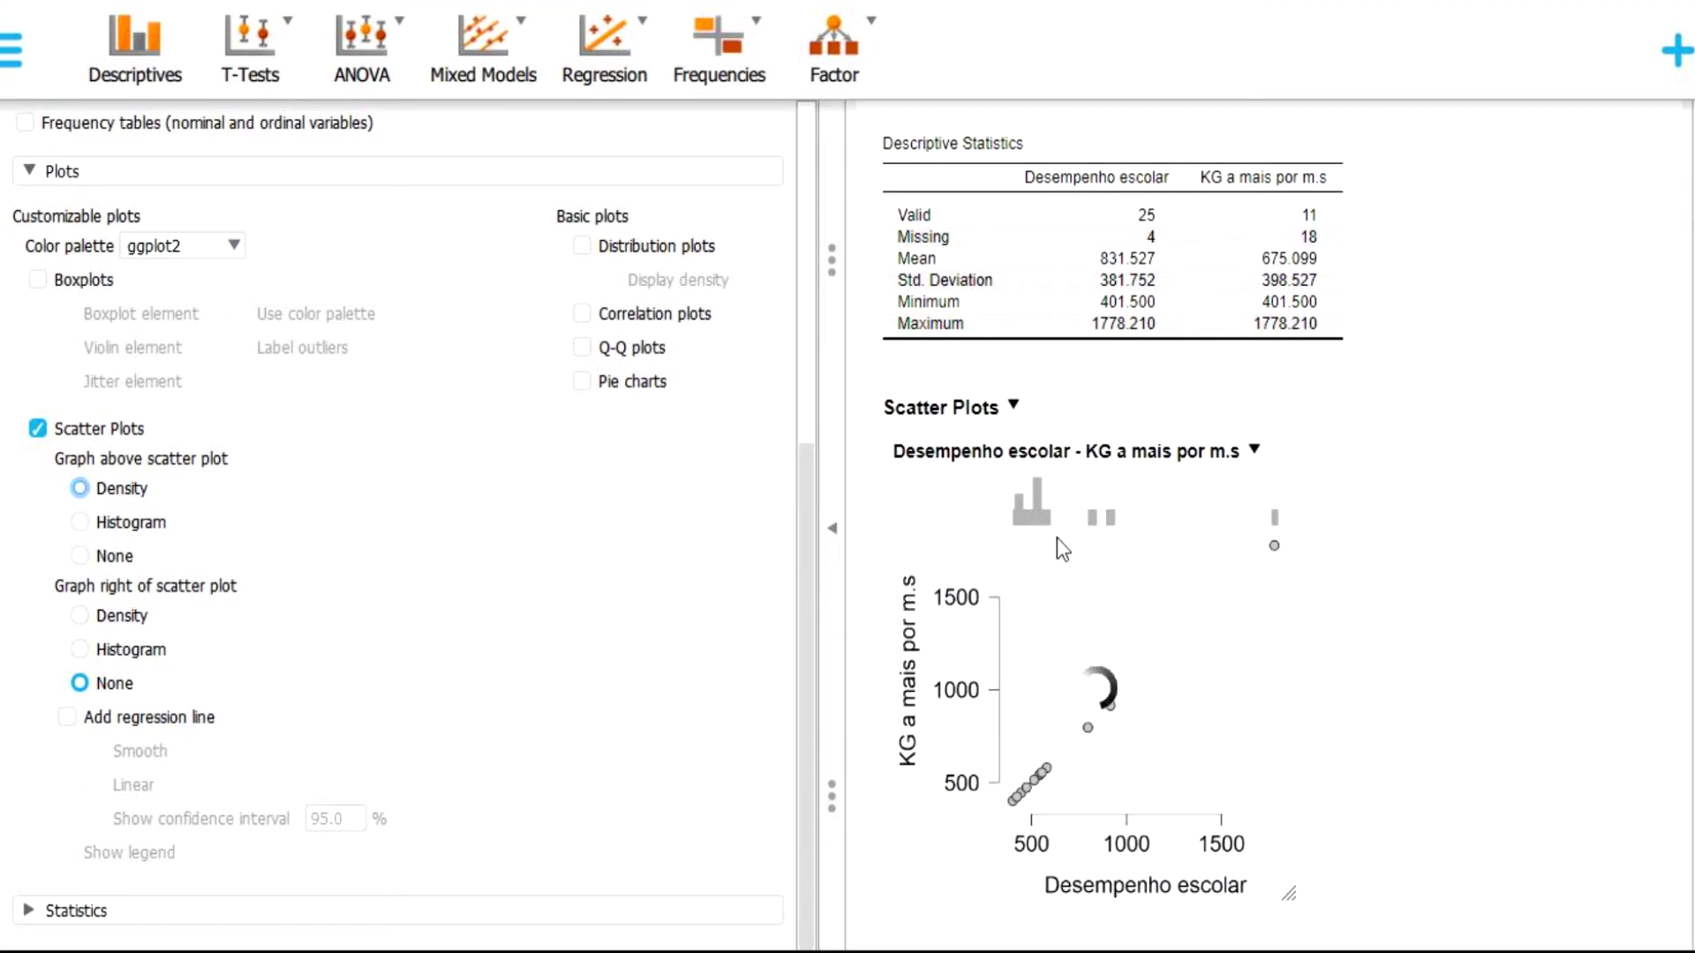
click(84, 556)
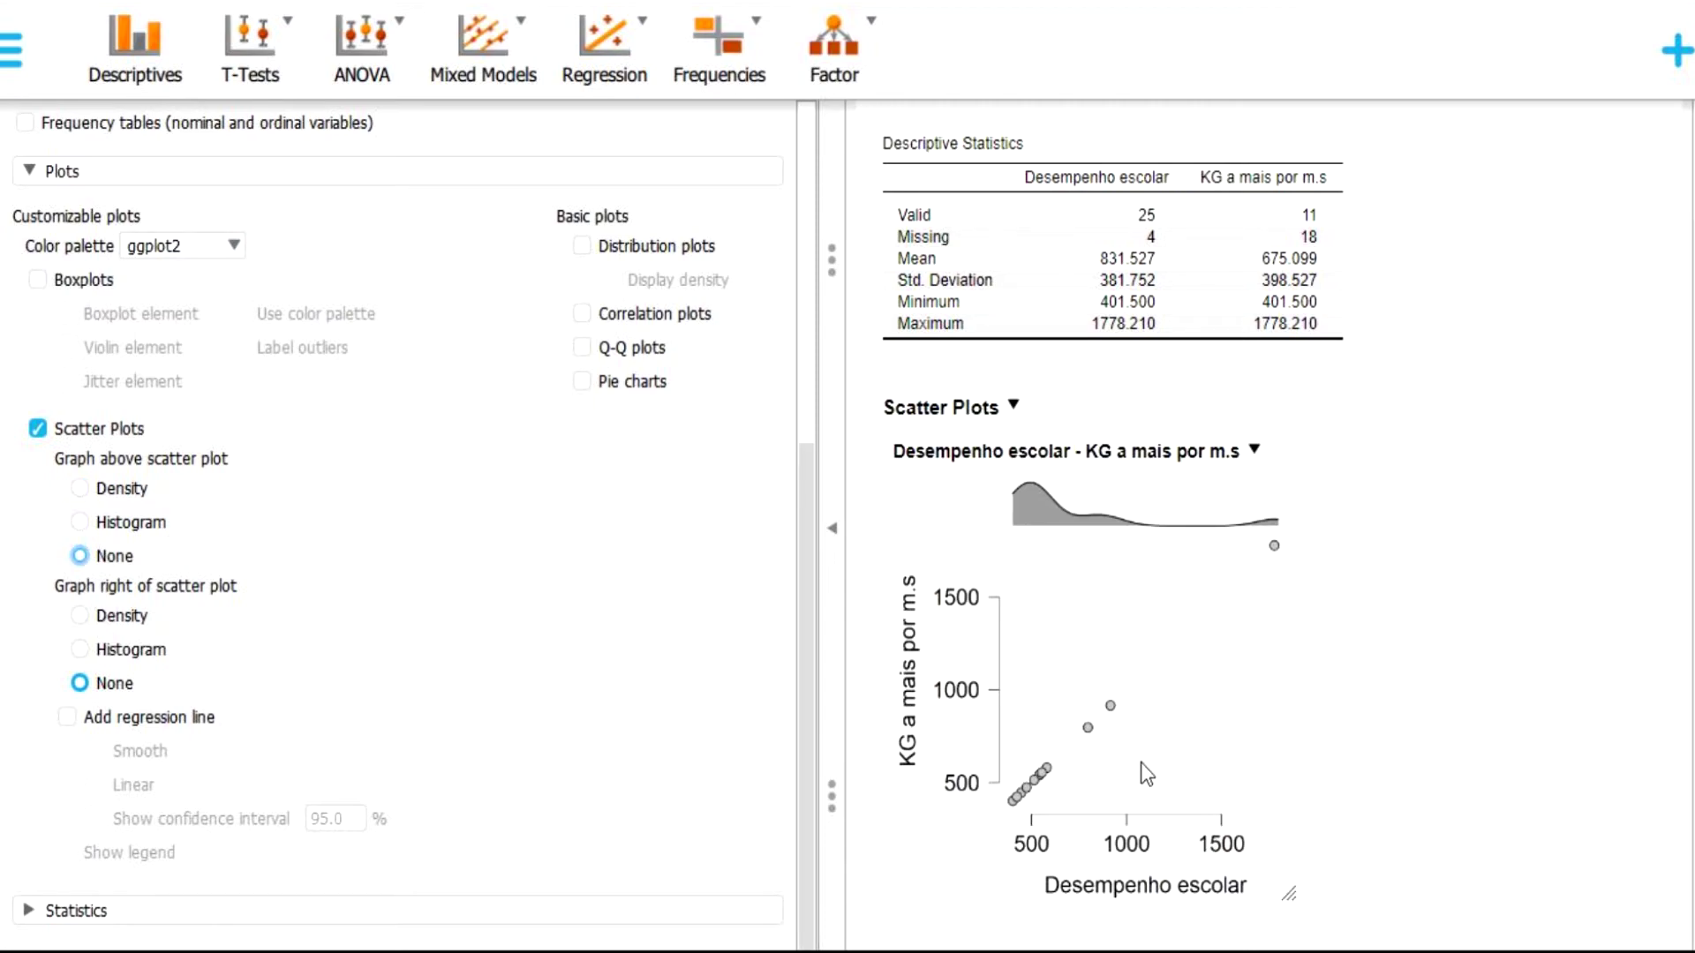
- Try a histogram and a density curve to the right of the scatter plot, and set that graph back to None
click(80, 649)
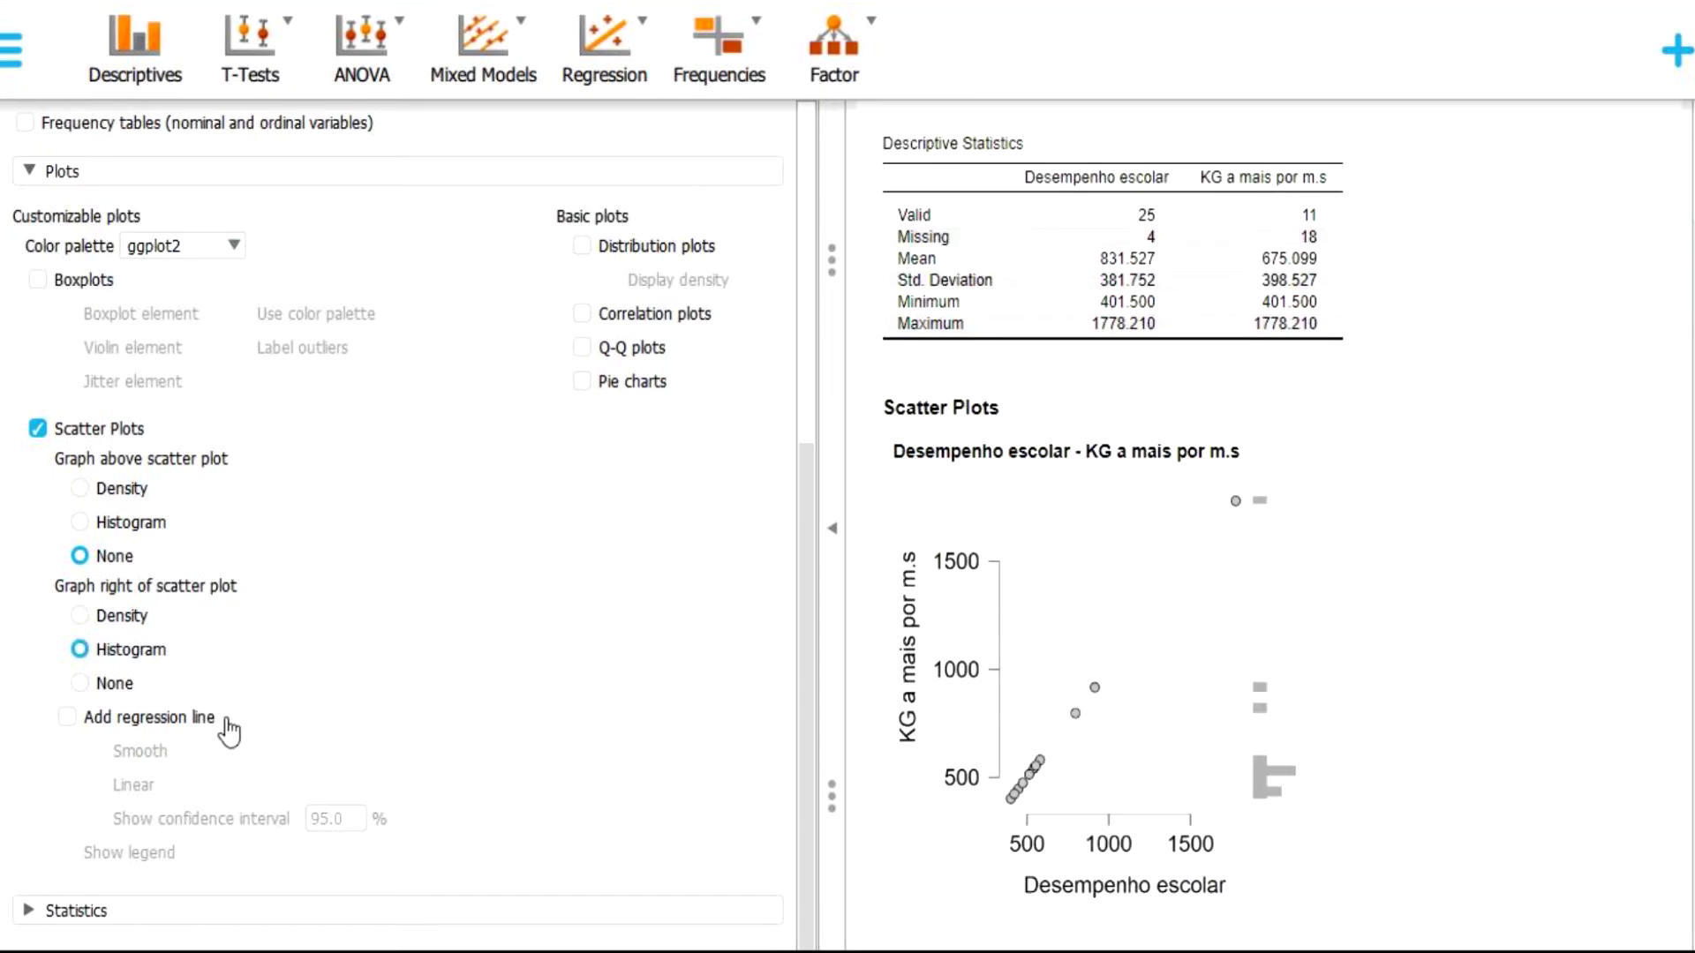
click(144, 620)
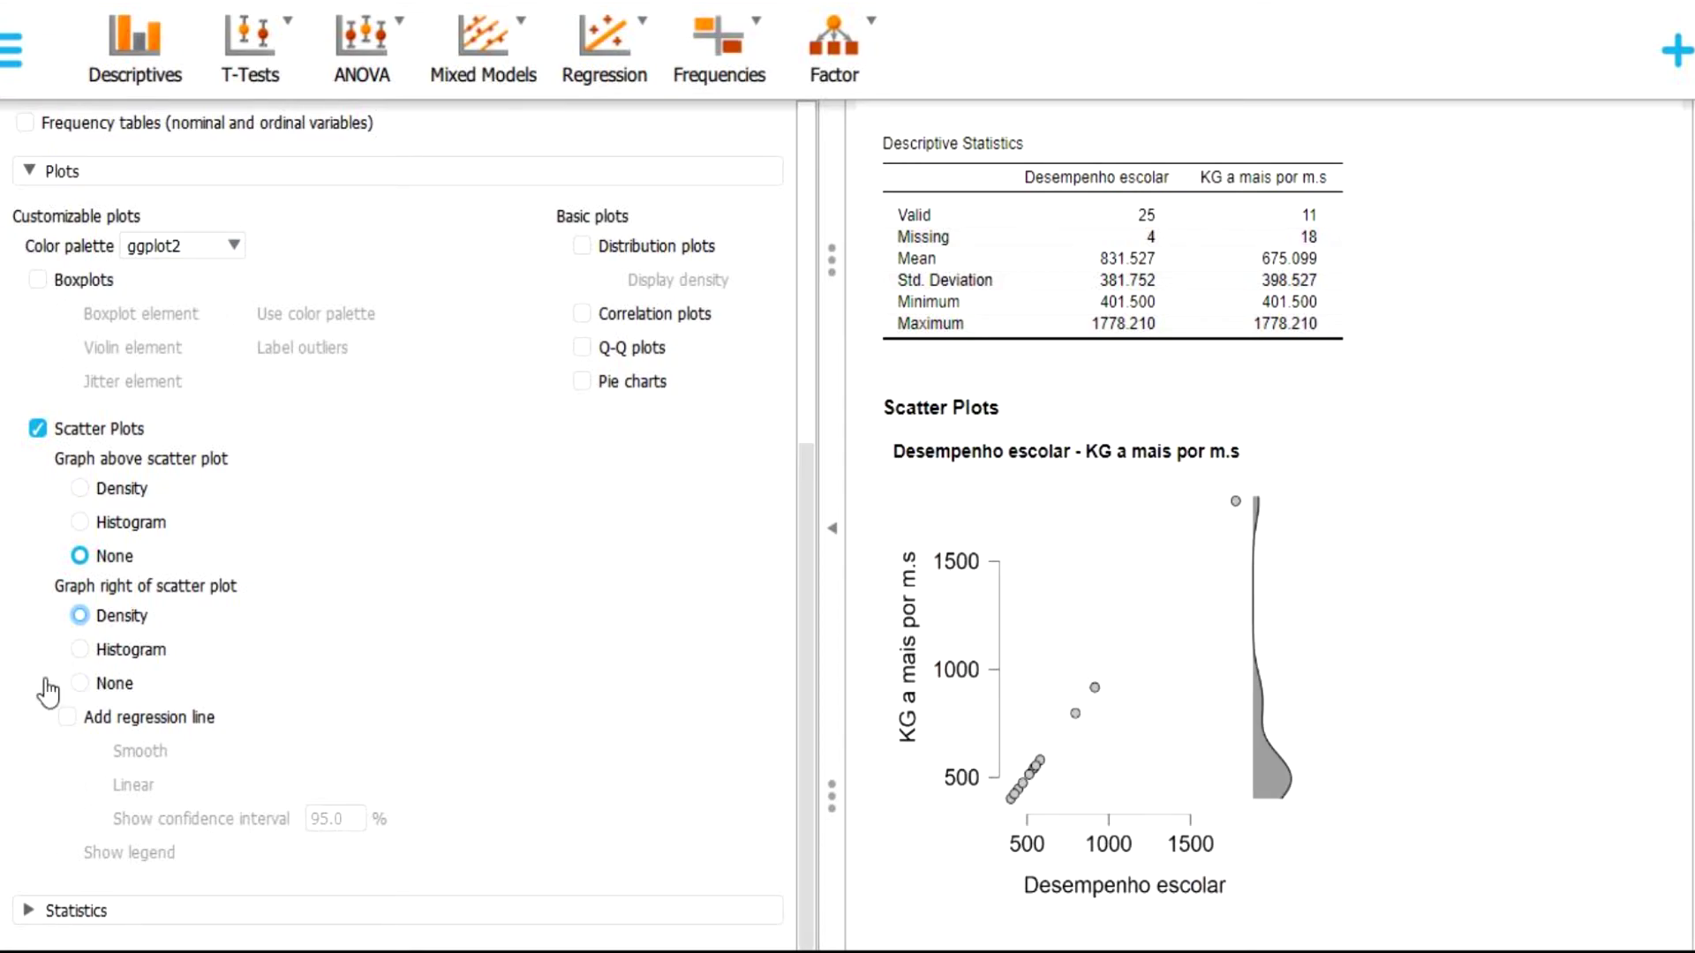
click(80, 684)
- Add a regression line to the scatter plot, compare the smooth and linear types, and keep it linear
click(68, 722)
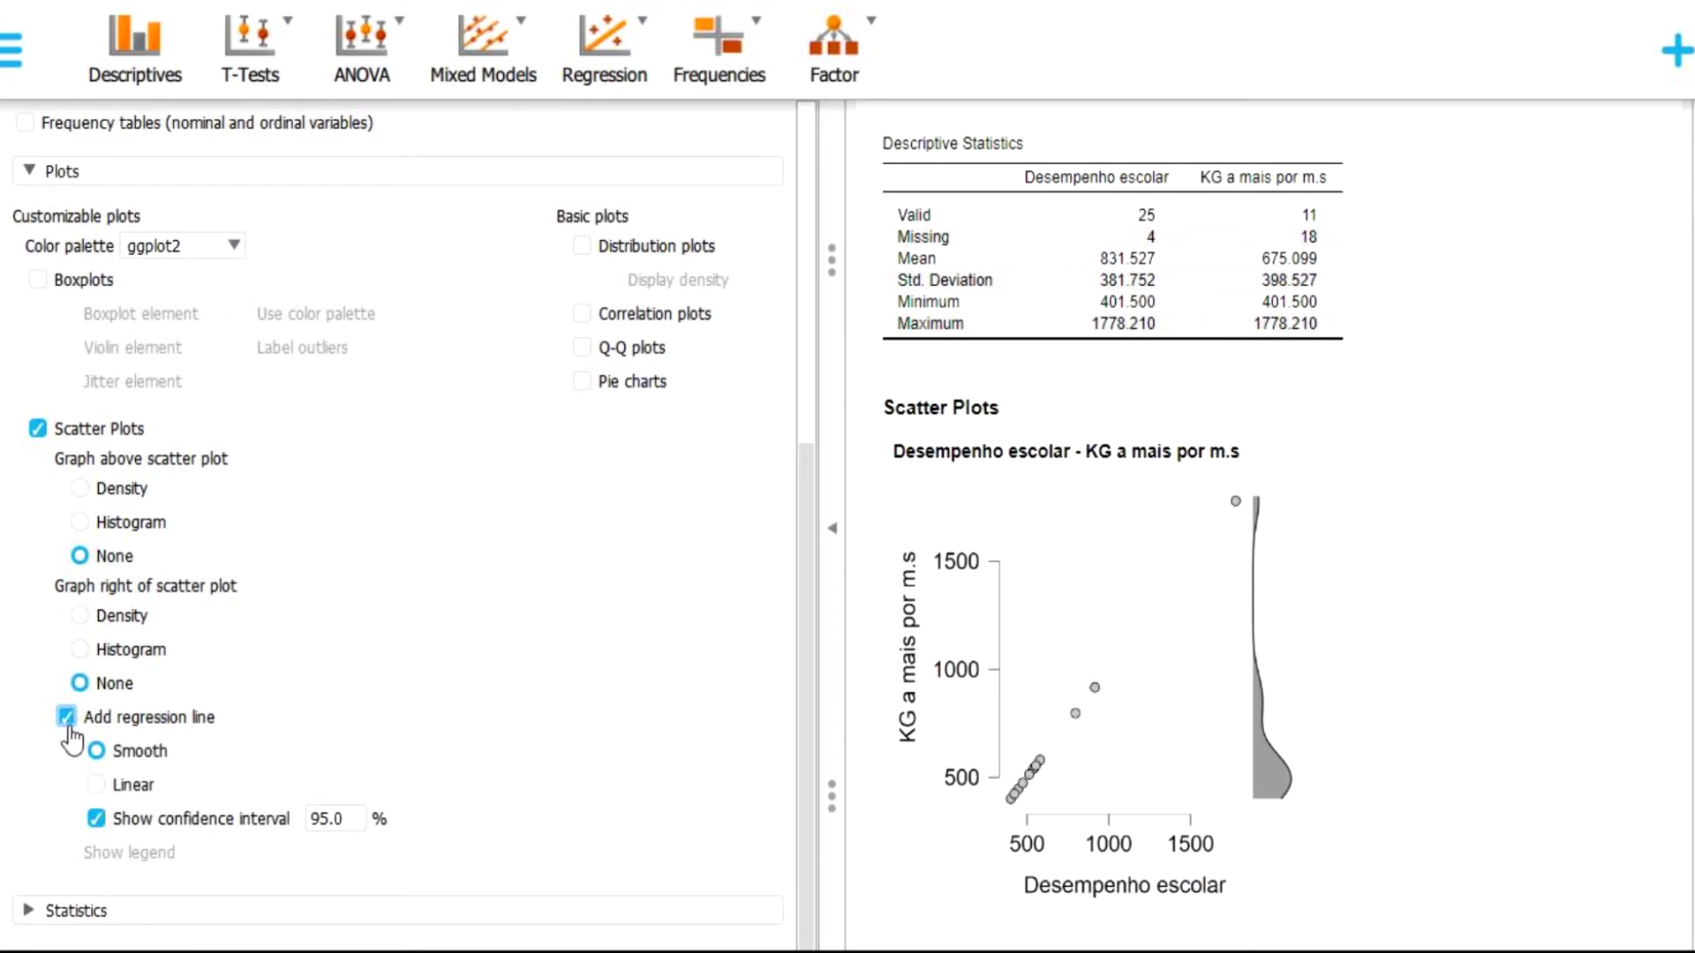
scroll(790, 609, up, 2)
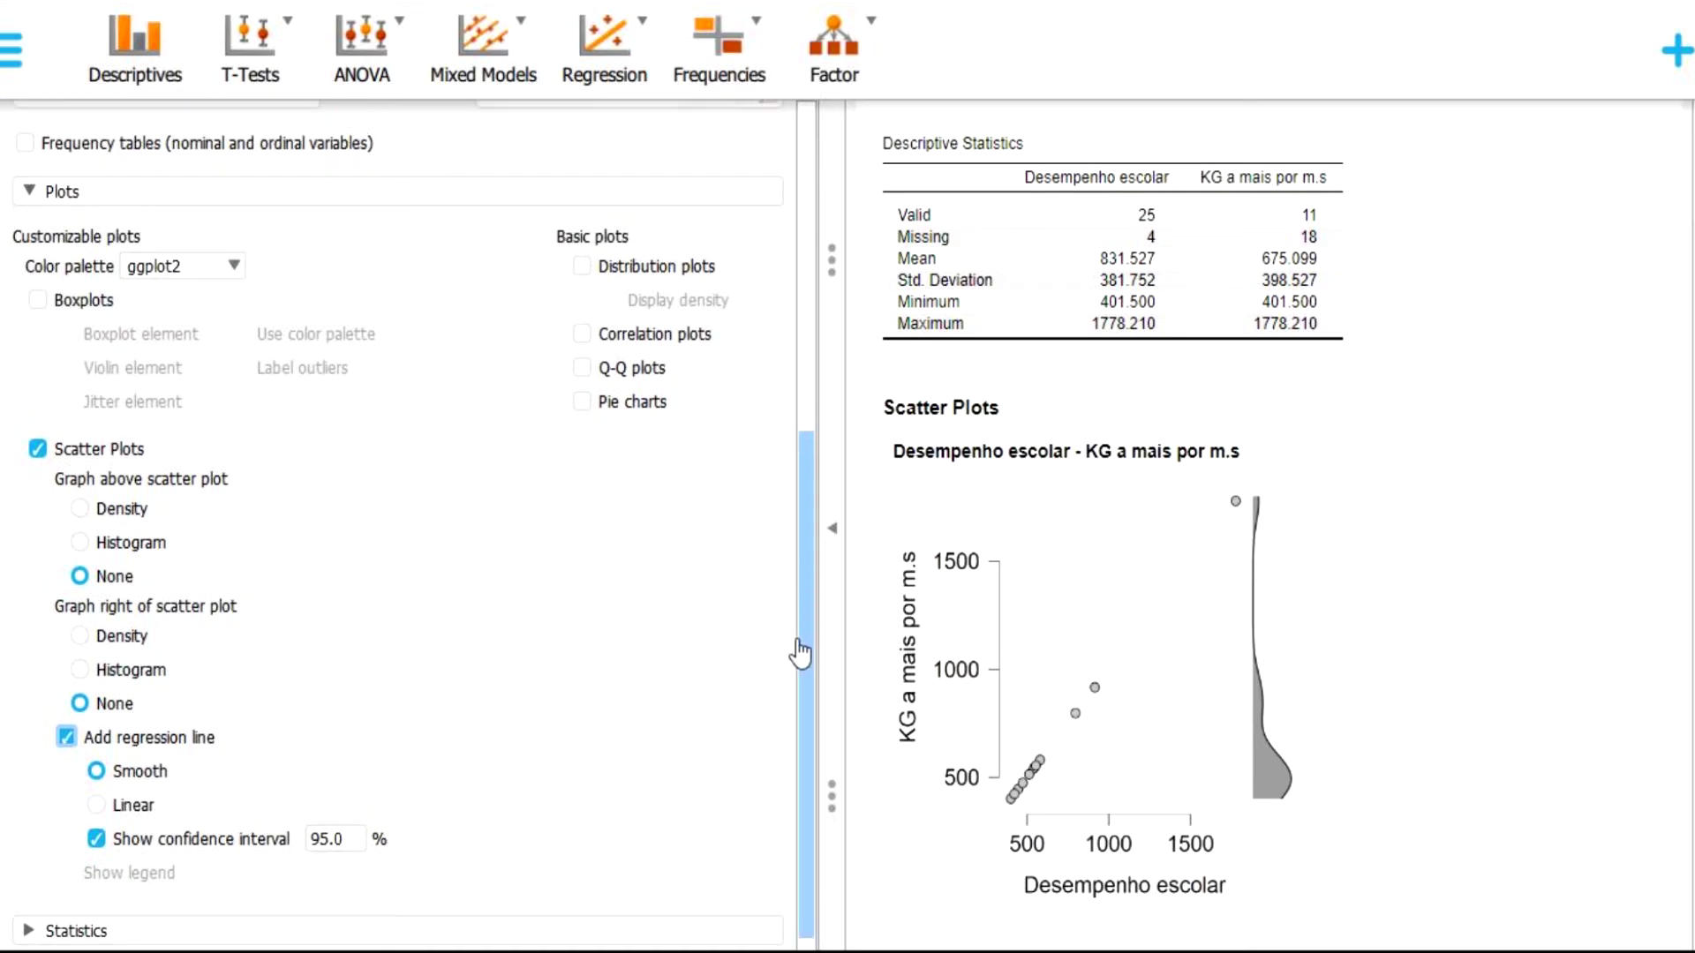
scroll(805, 666, down, 2)
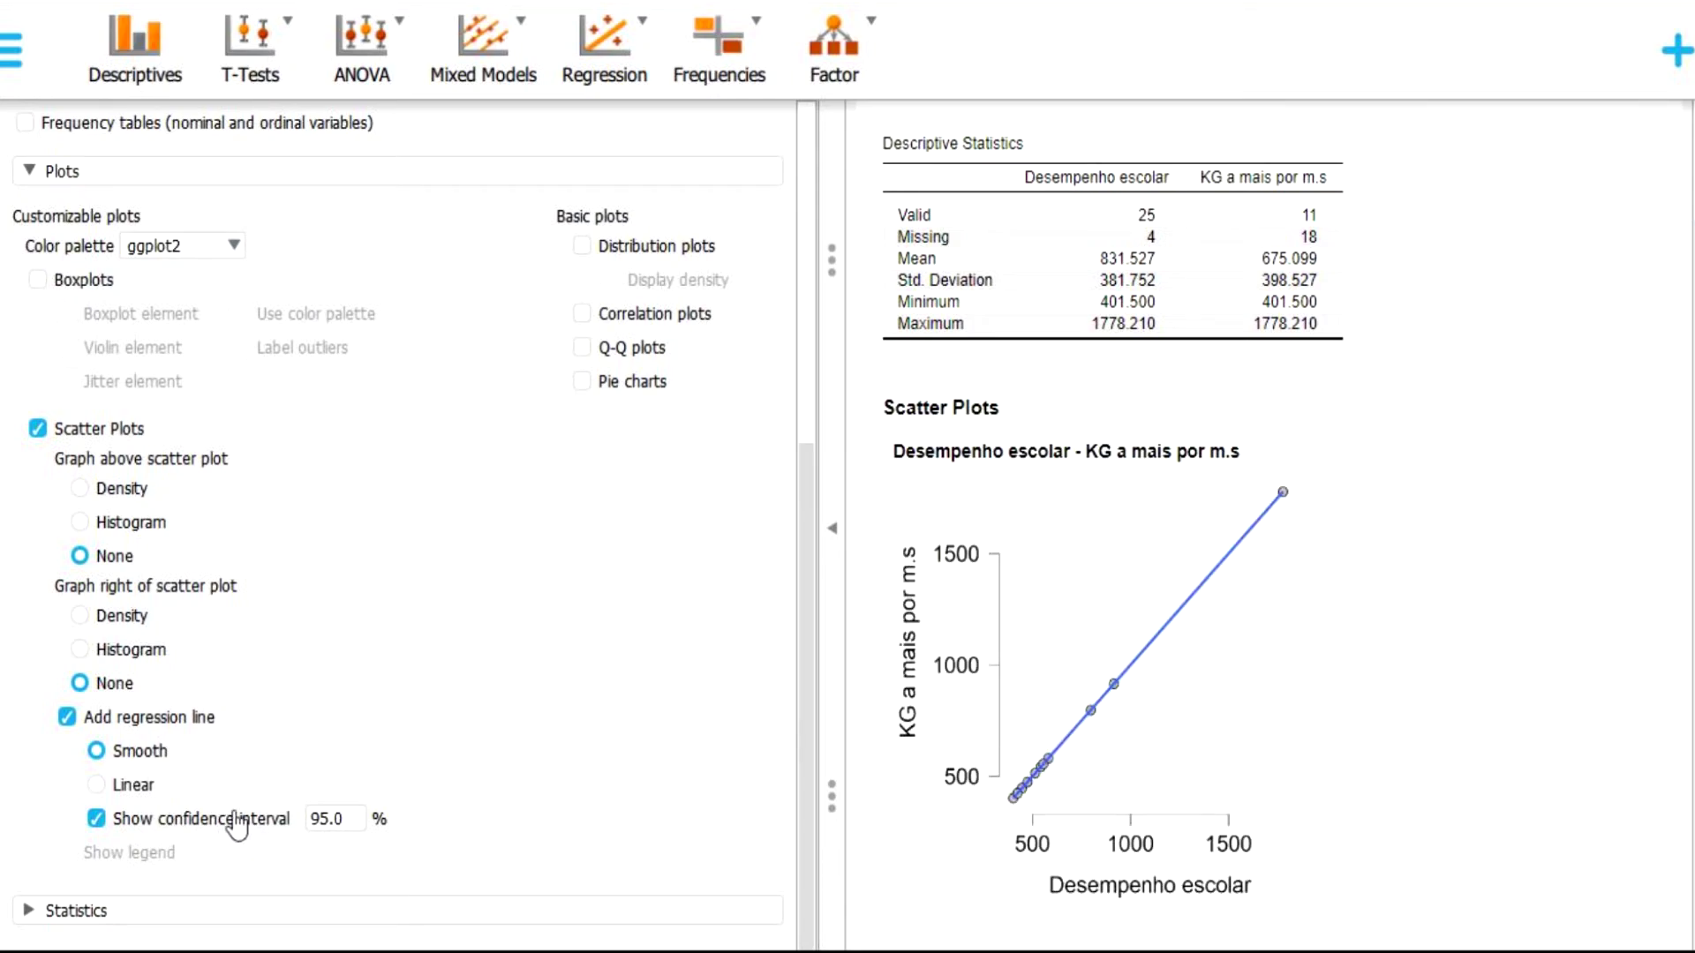
click(101, 781)
click(120, 754)
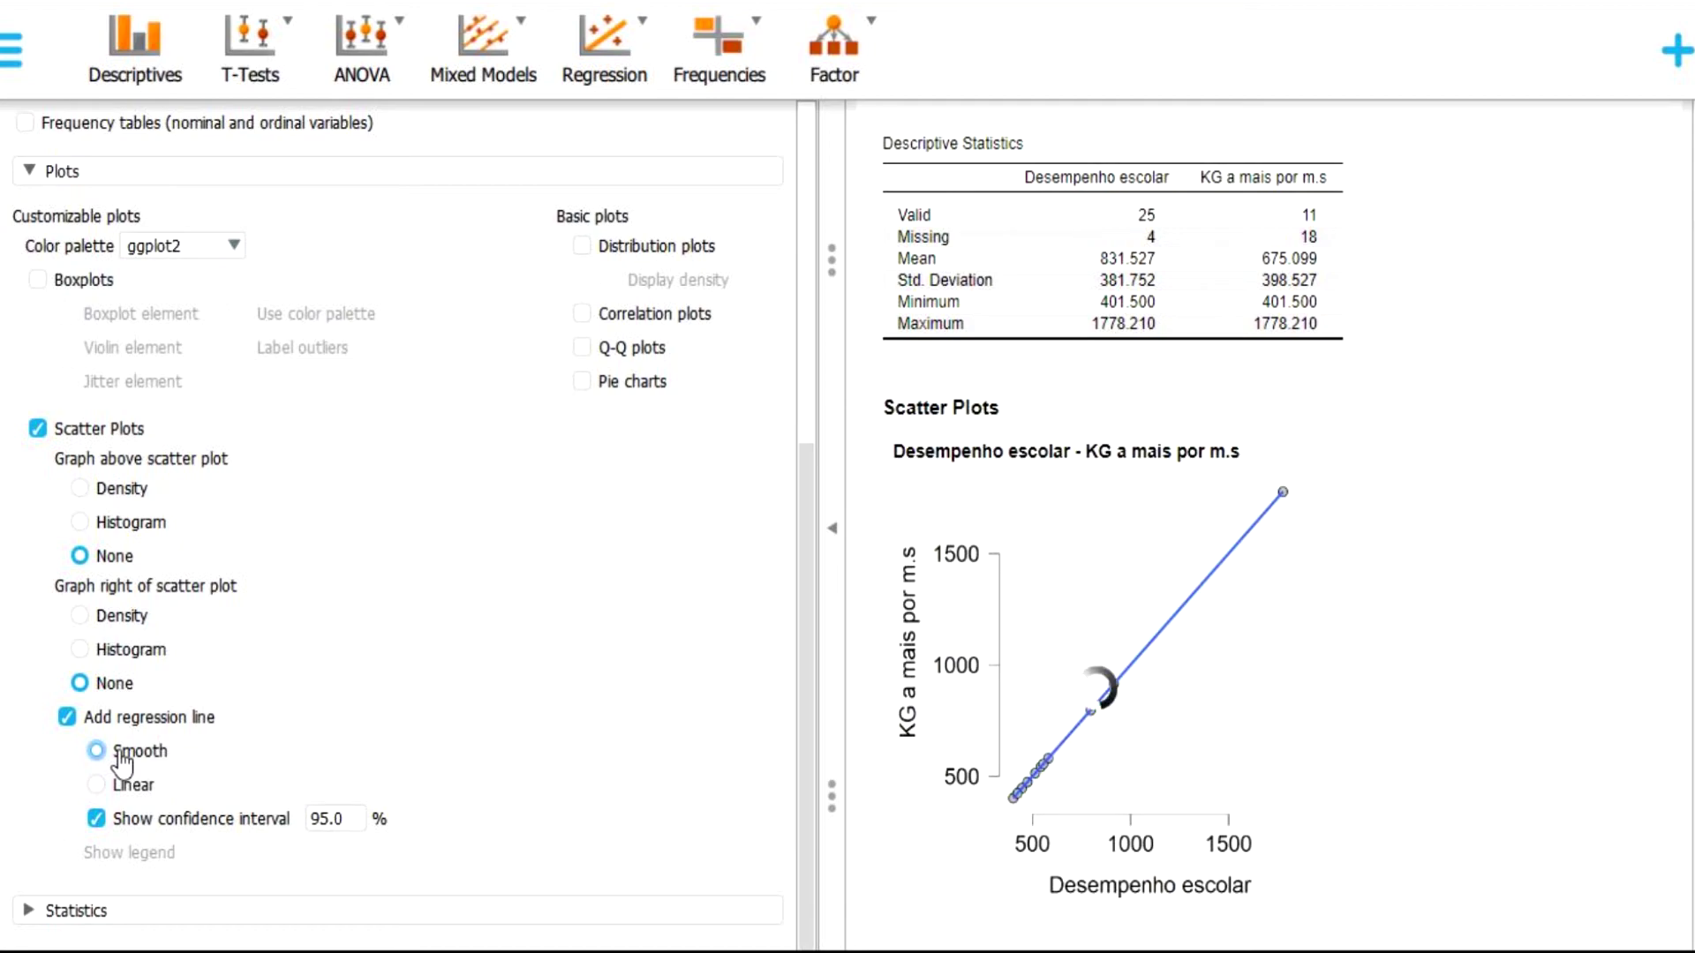
click(130, 788)
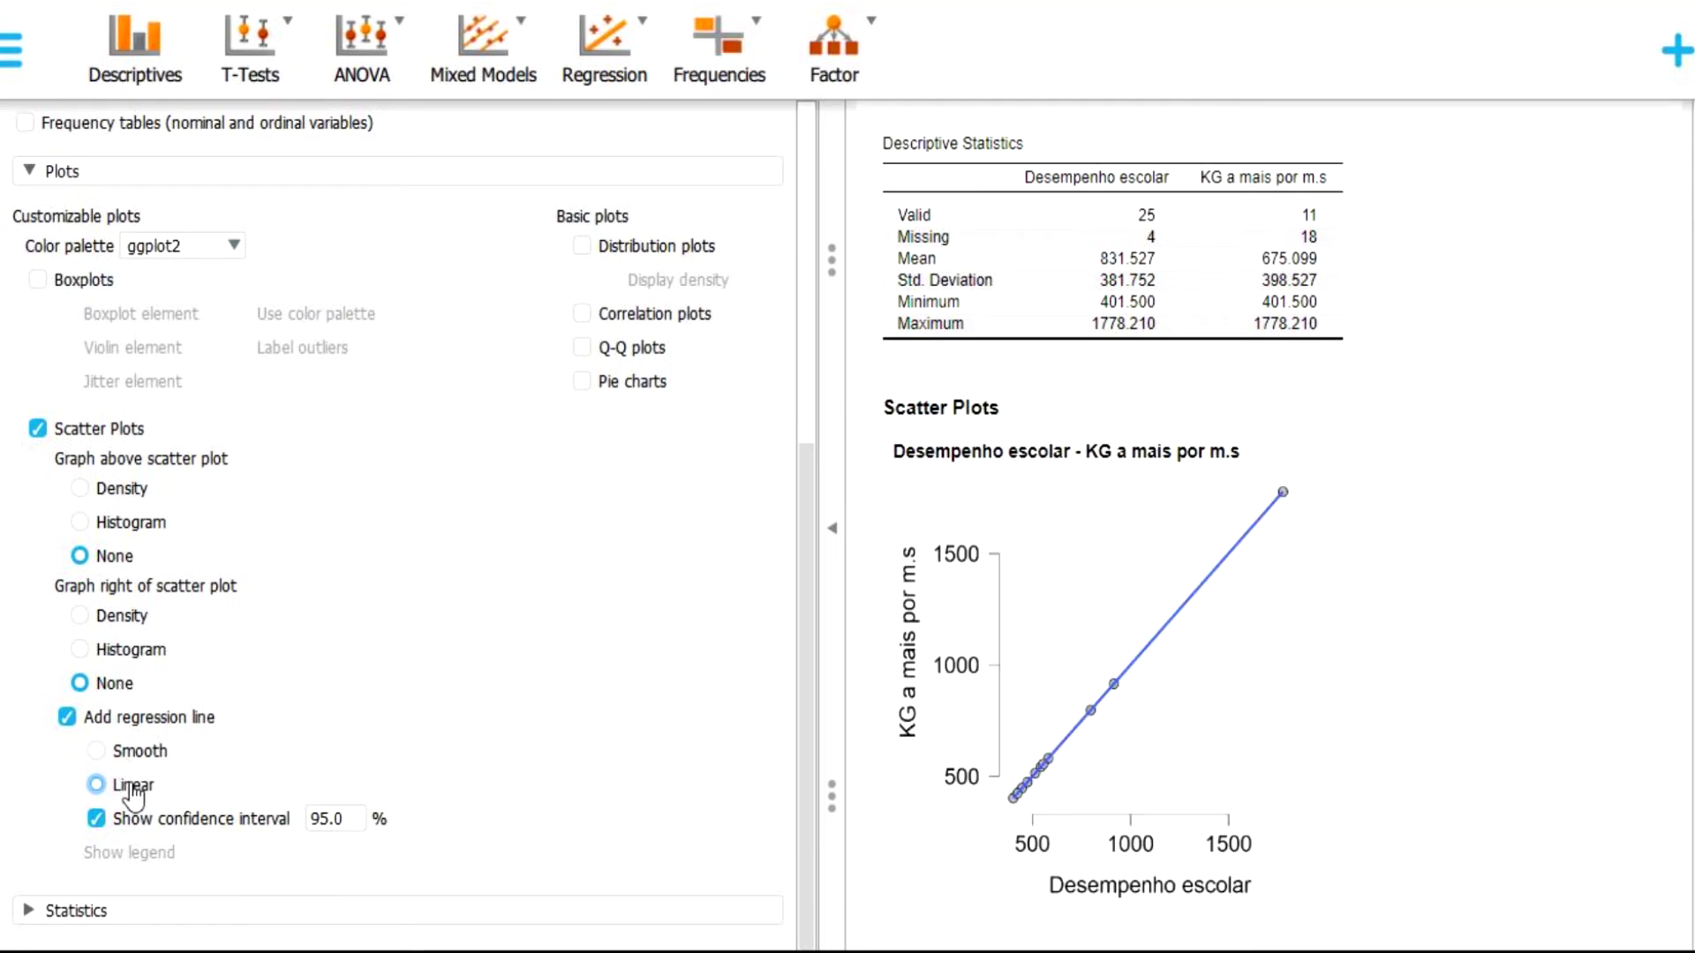
- Turn off the scatter plots of Desempenho escolar and KG a mais por m.s
click(88, 430)
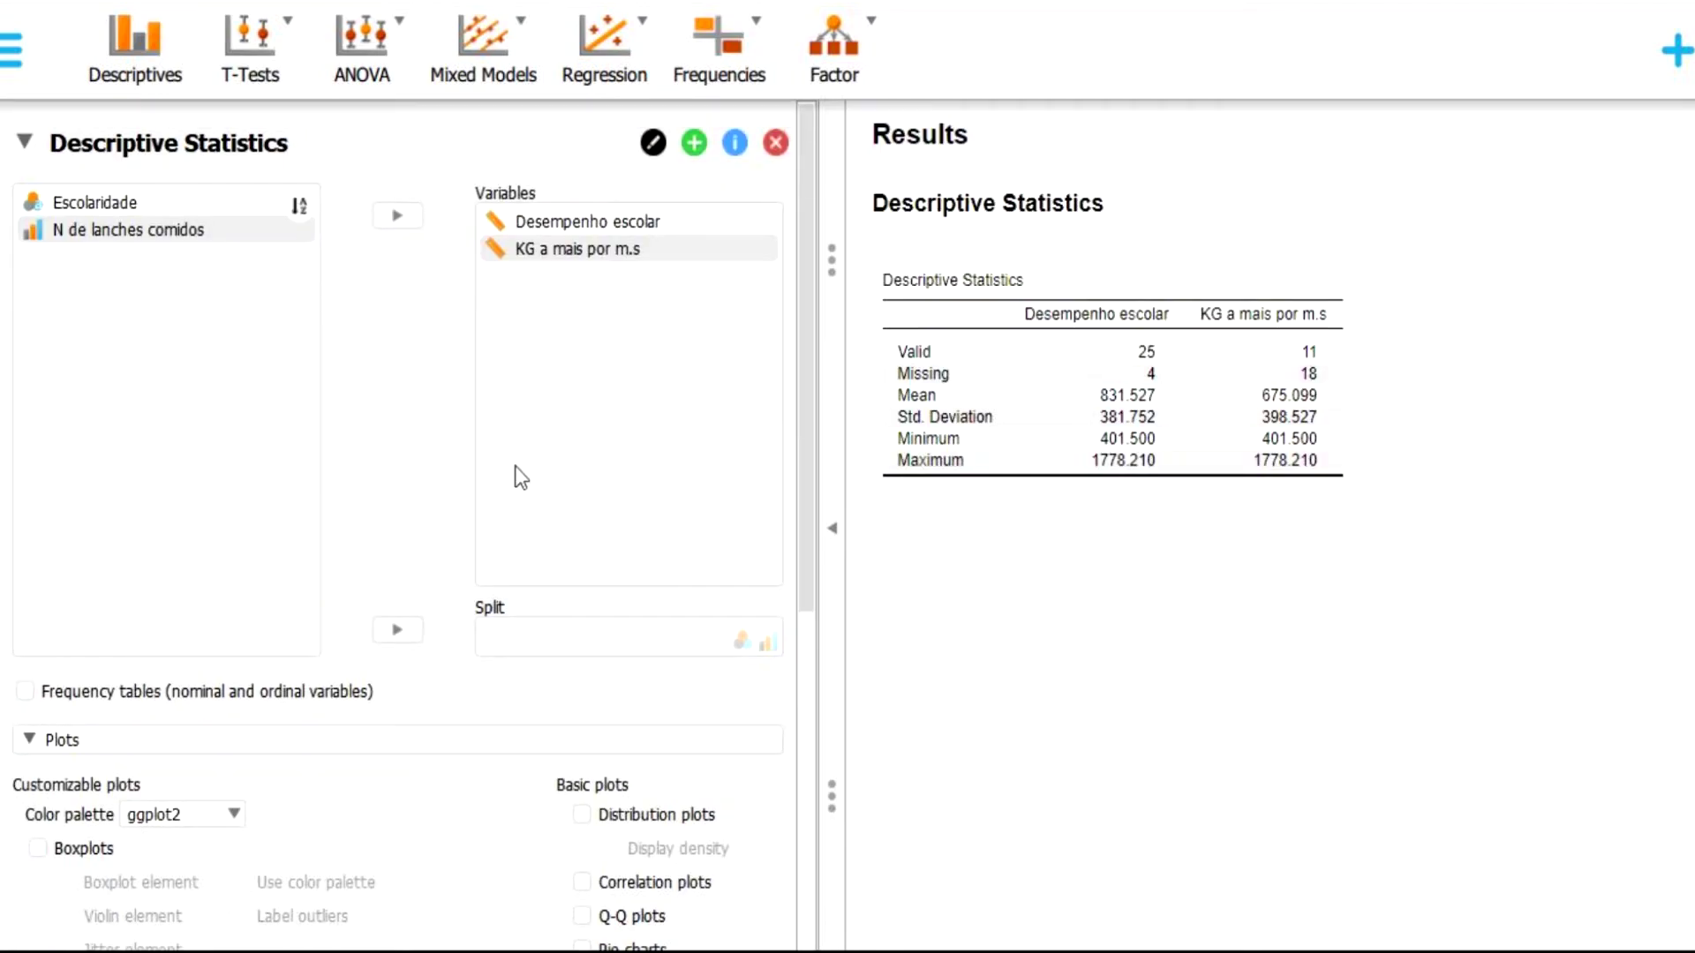
scroll(523, 363, down, 5)
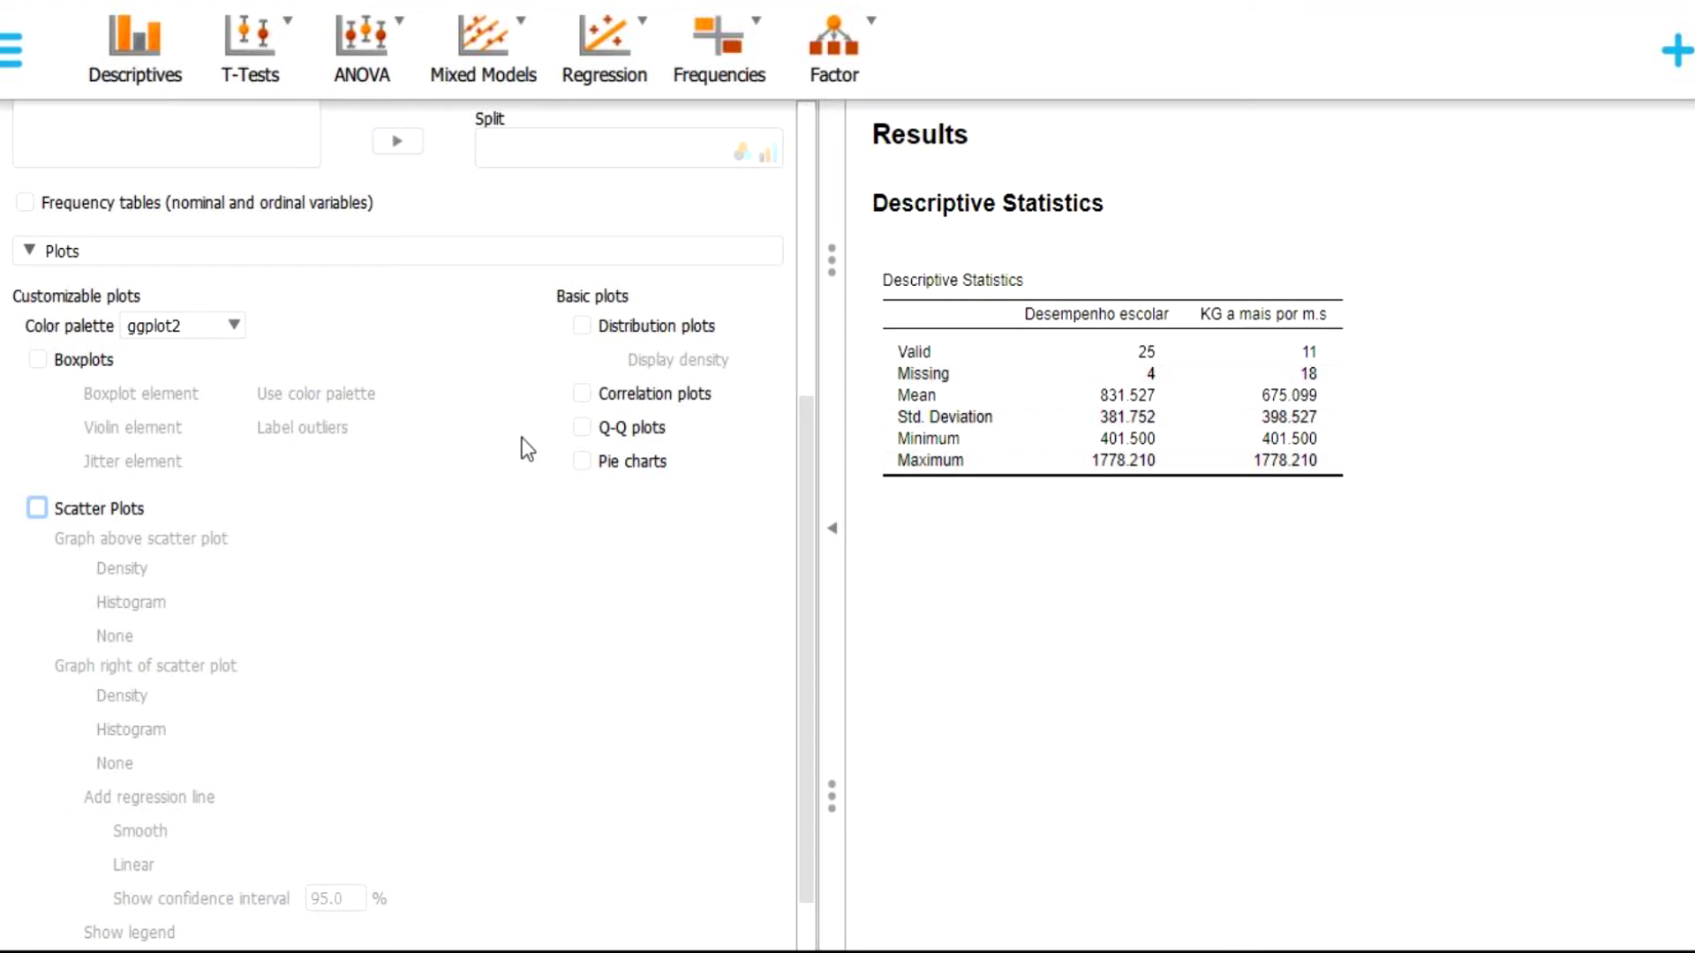
scroll(527, 450, up, 5)
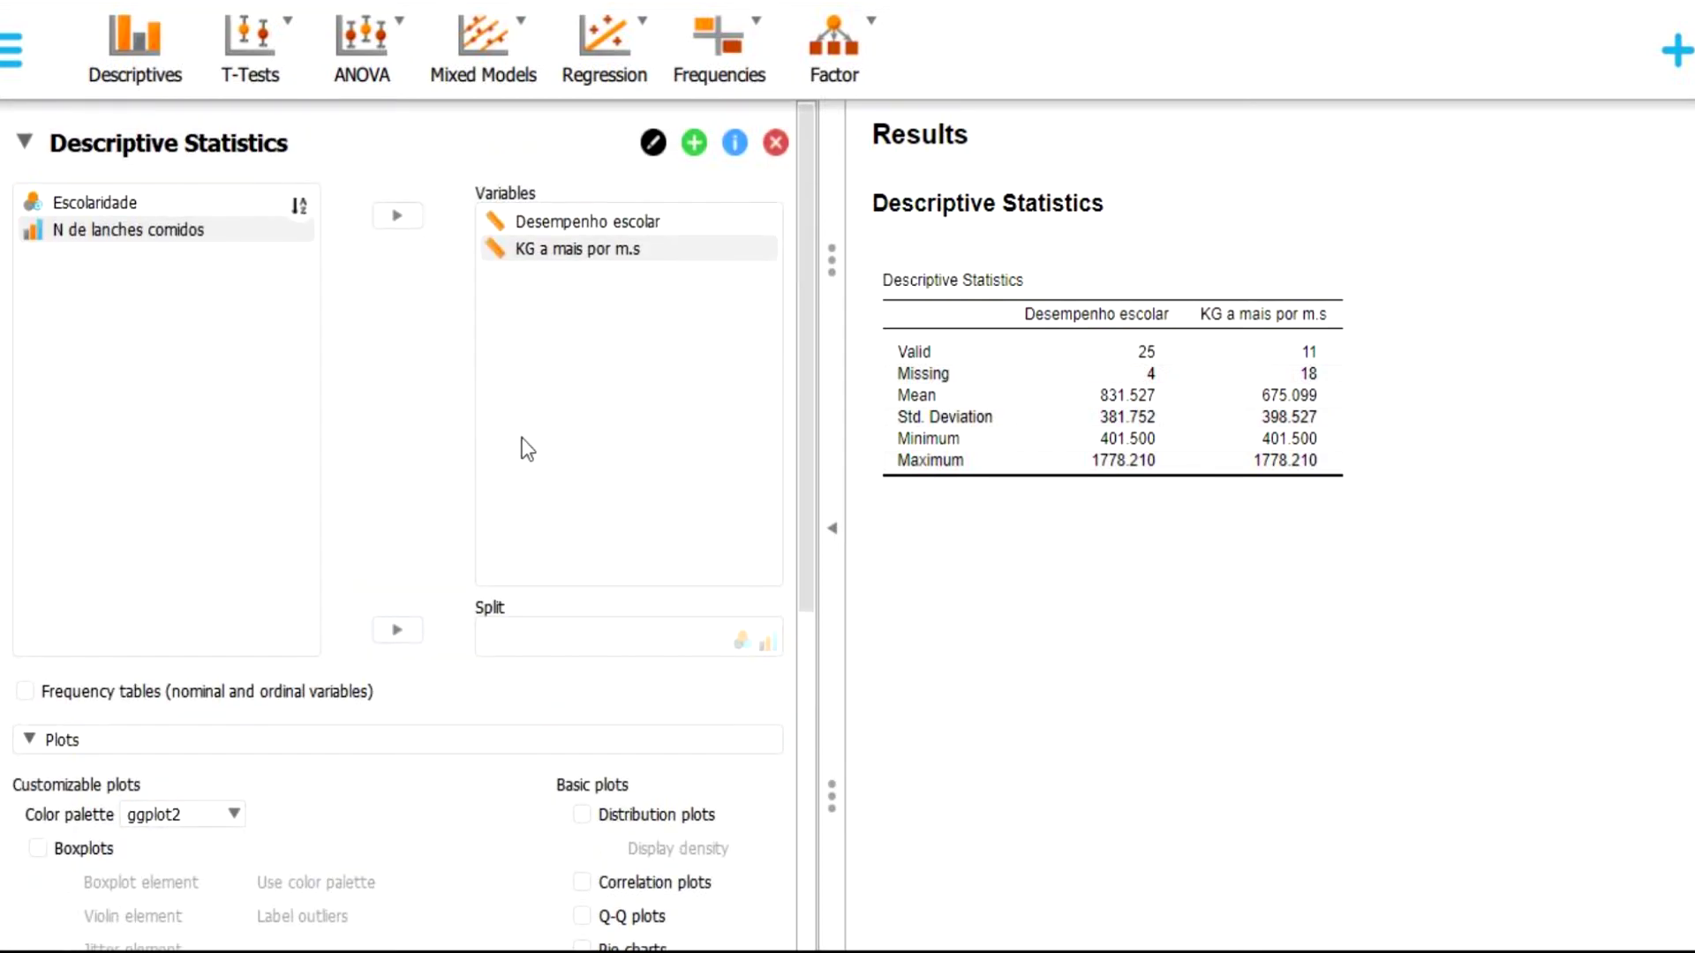
- Switch to jamovi and slightly widen the data area beside the results
drag(813, 291, 819, 252)
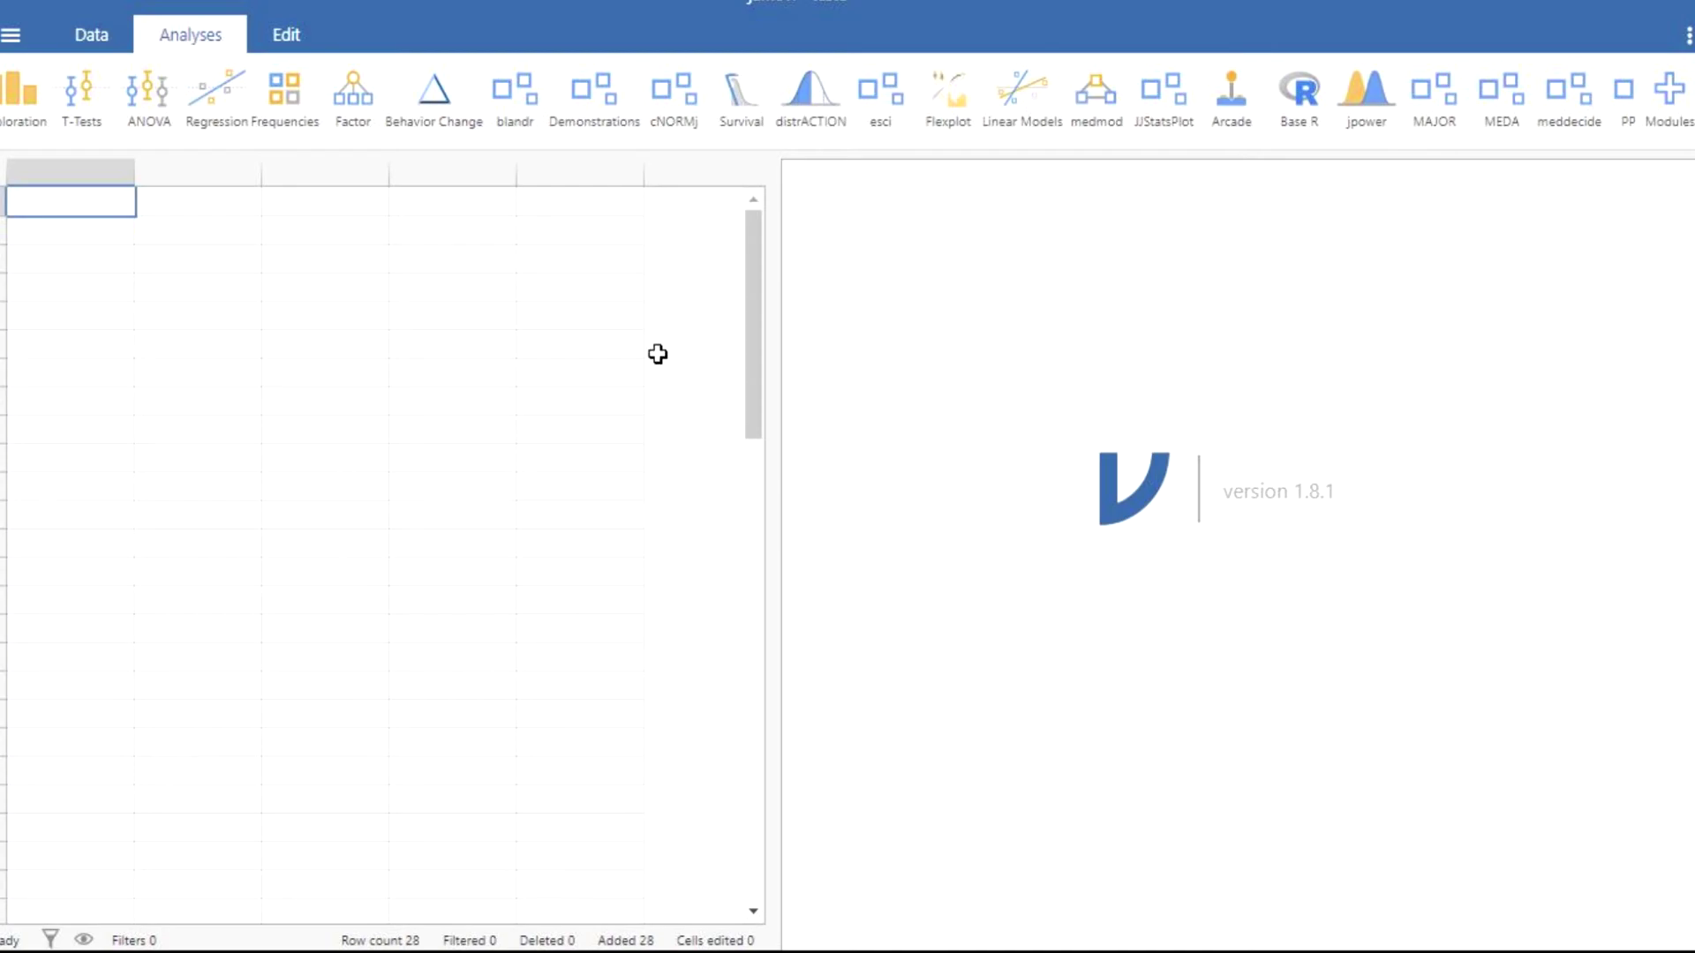
drag(774, 309, 790, 304)
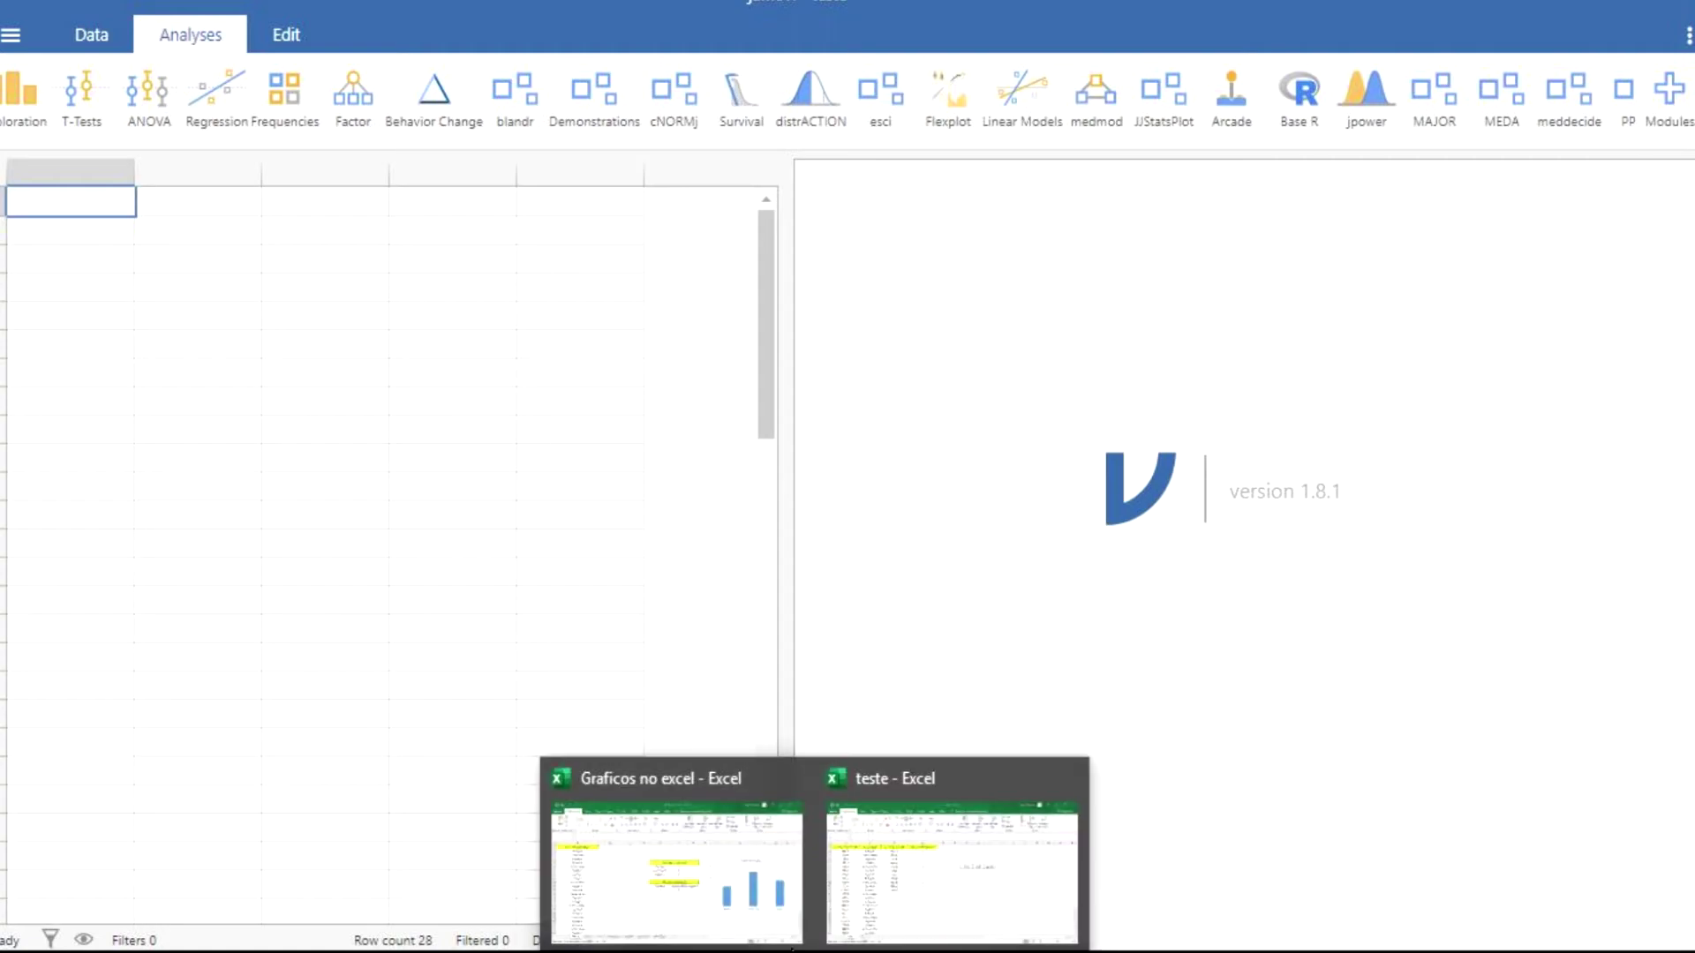
- Switch to the teste workbook in Excel and replace every comma in the data with a point
click(871, 827)
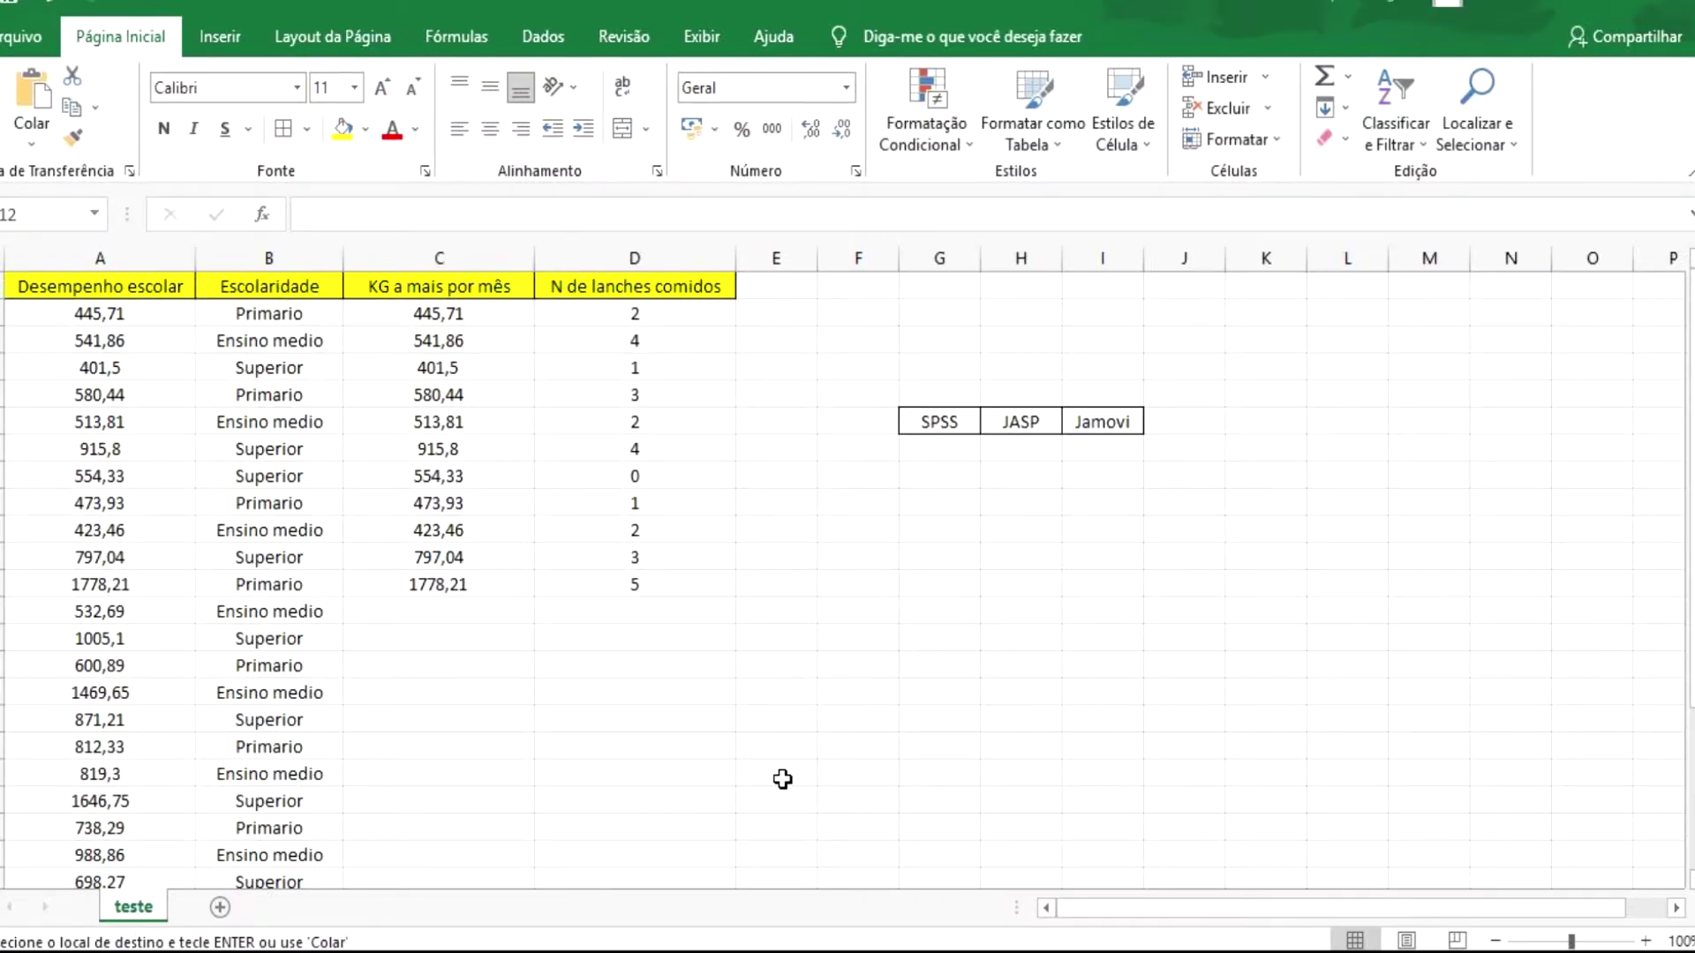
click(415, 316)
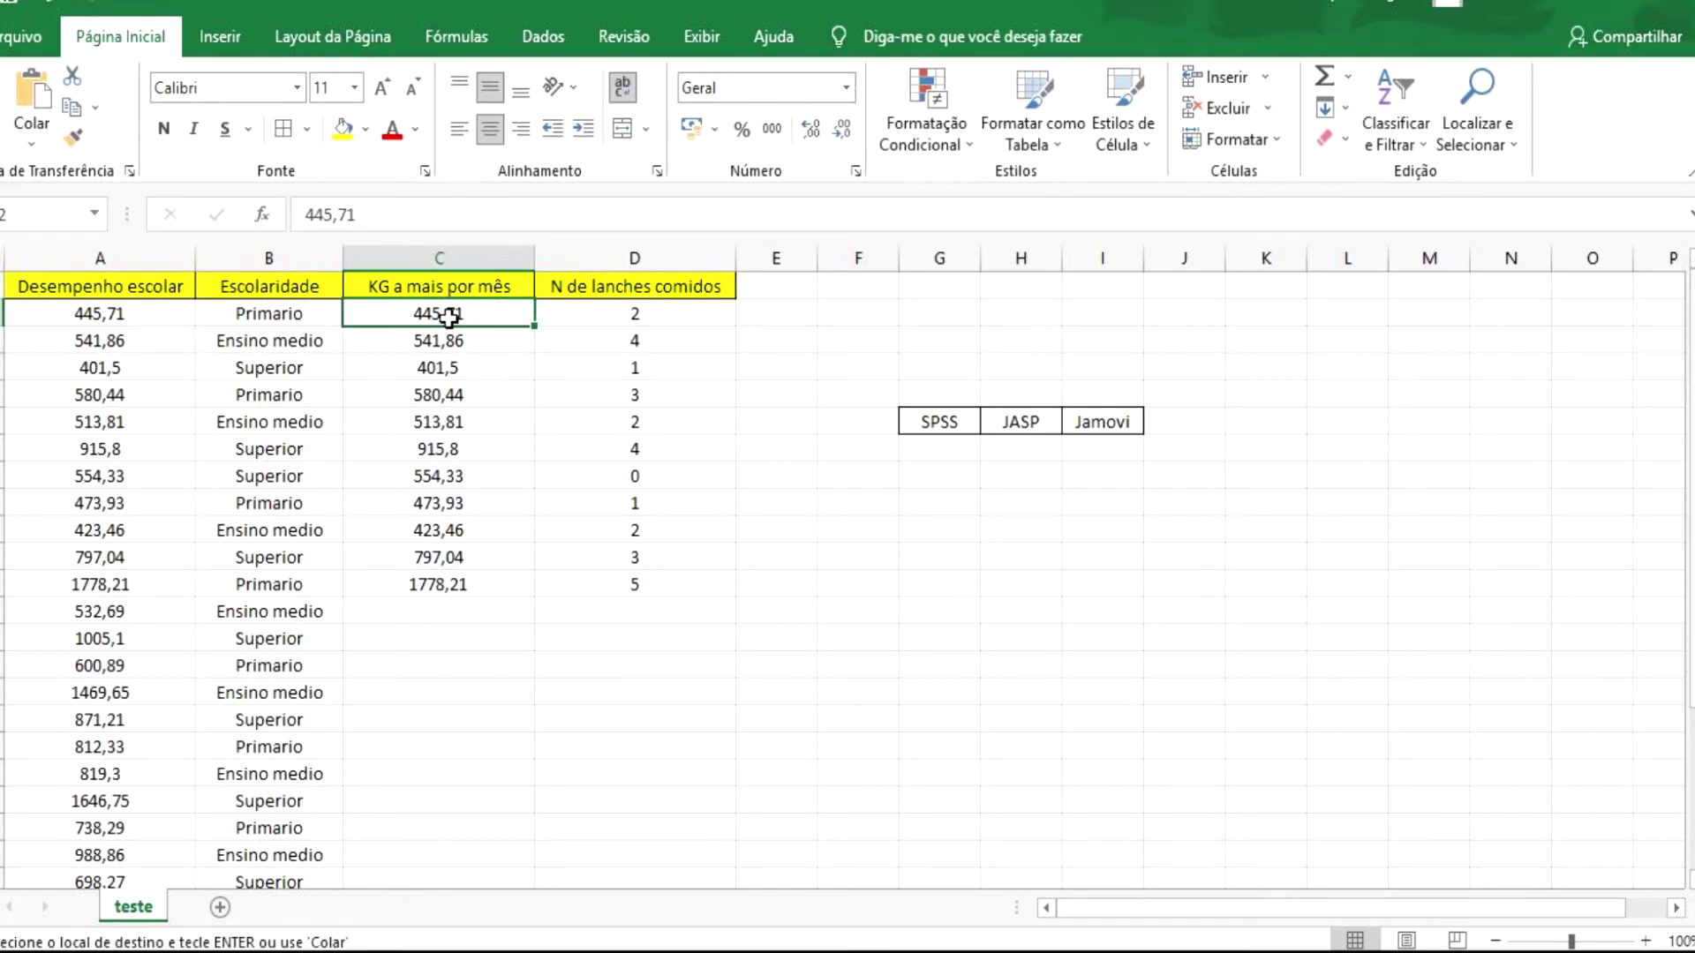
click(106, 342)
click(774, 450)
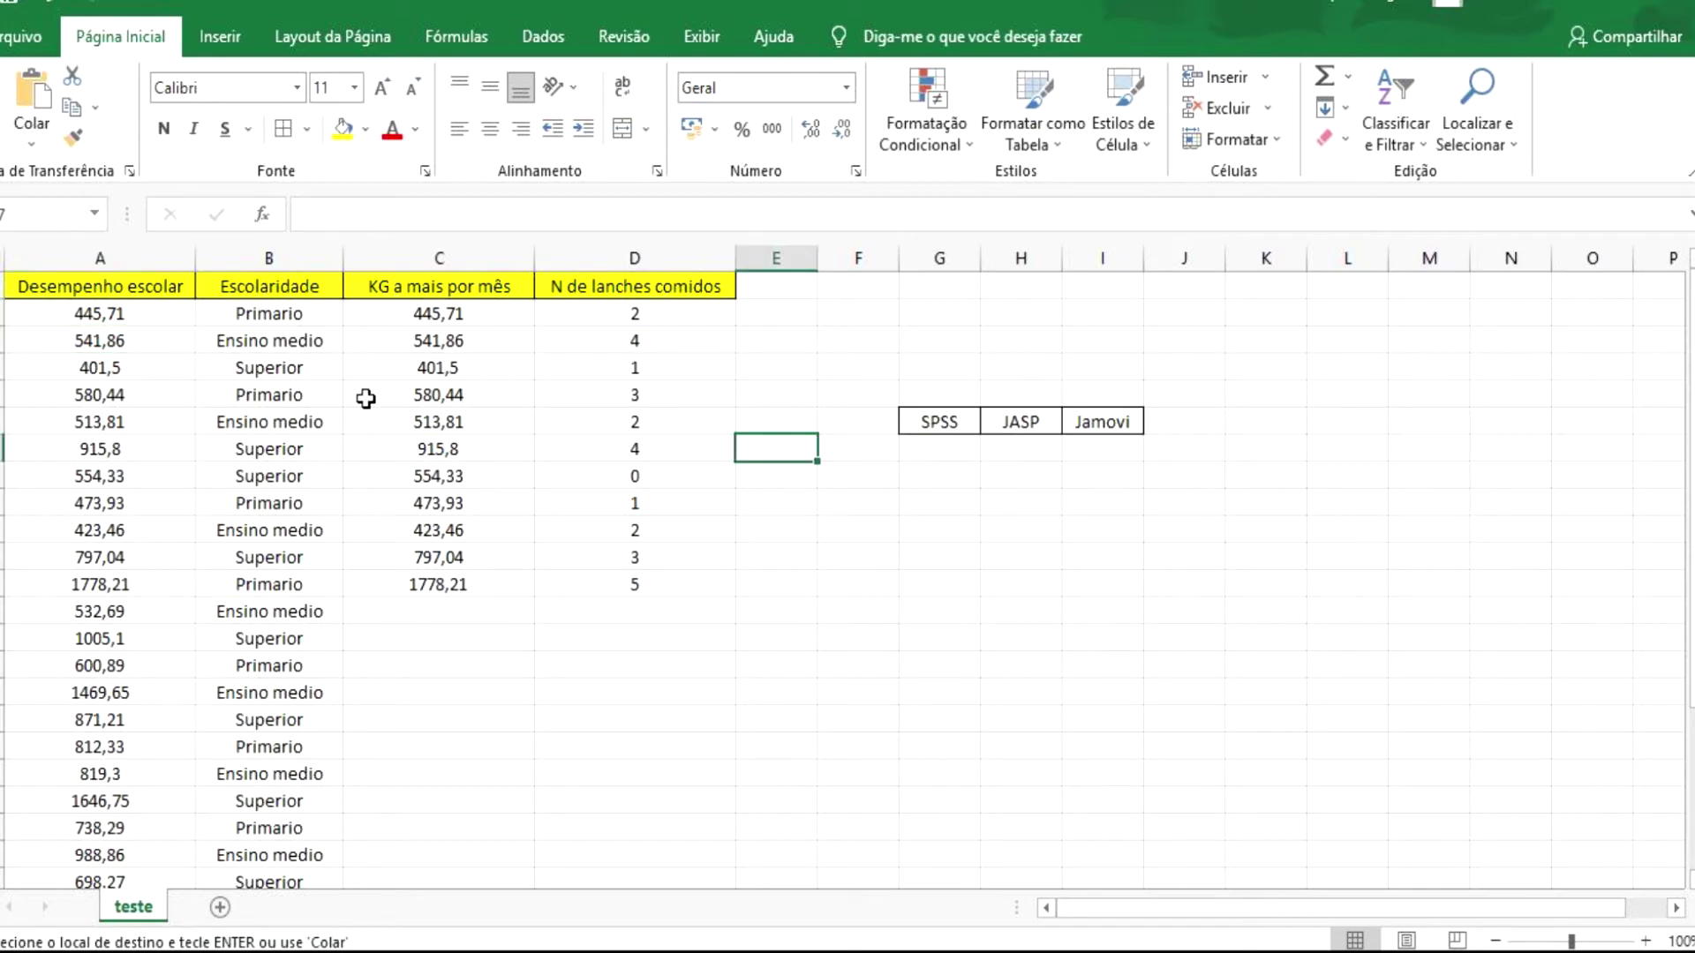
click(1500, 144)
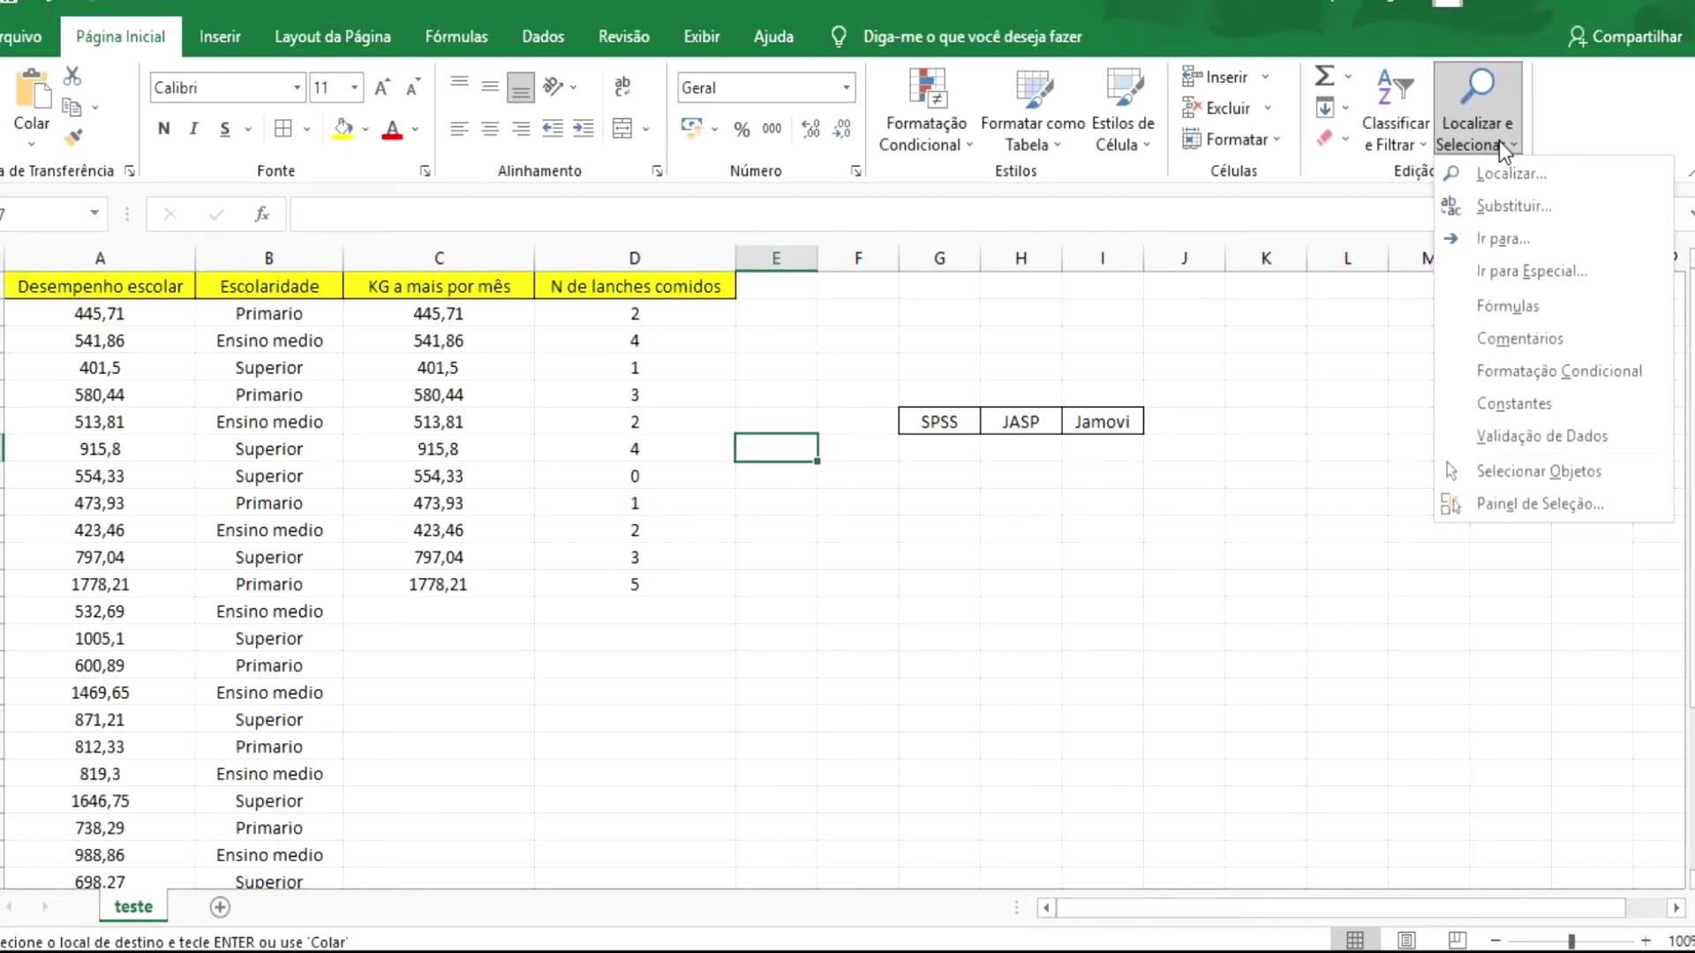
click(1514, 206)
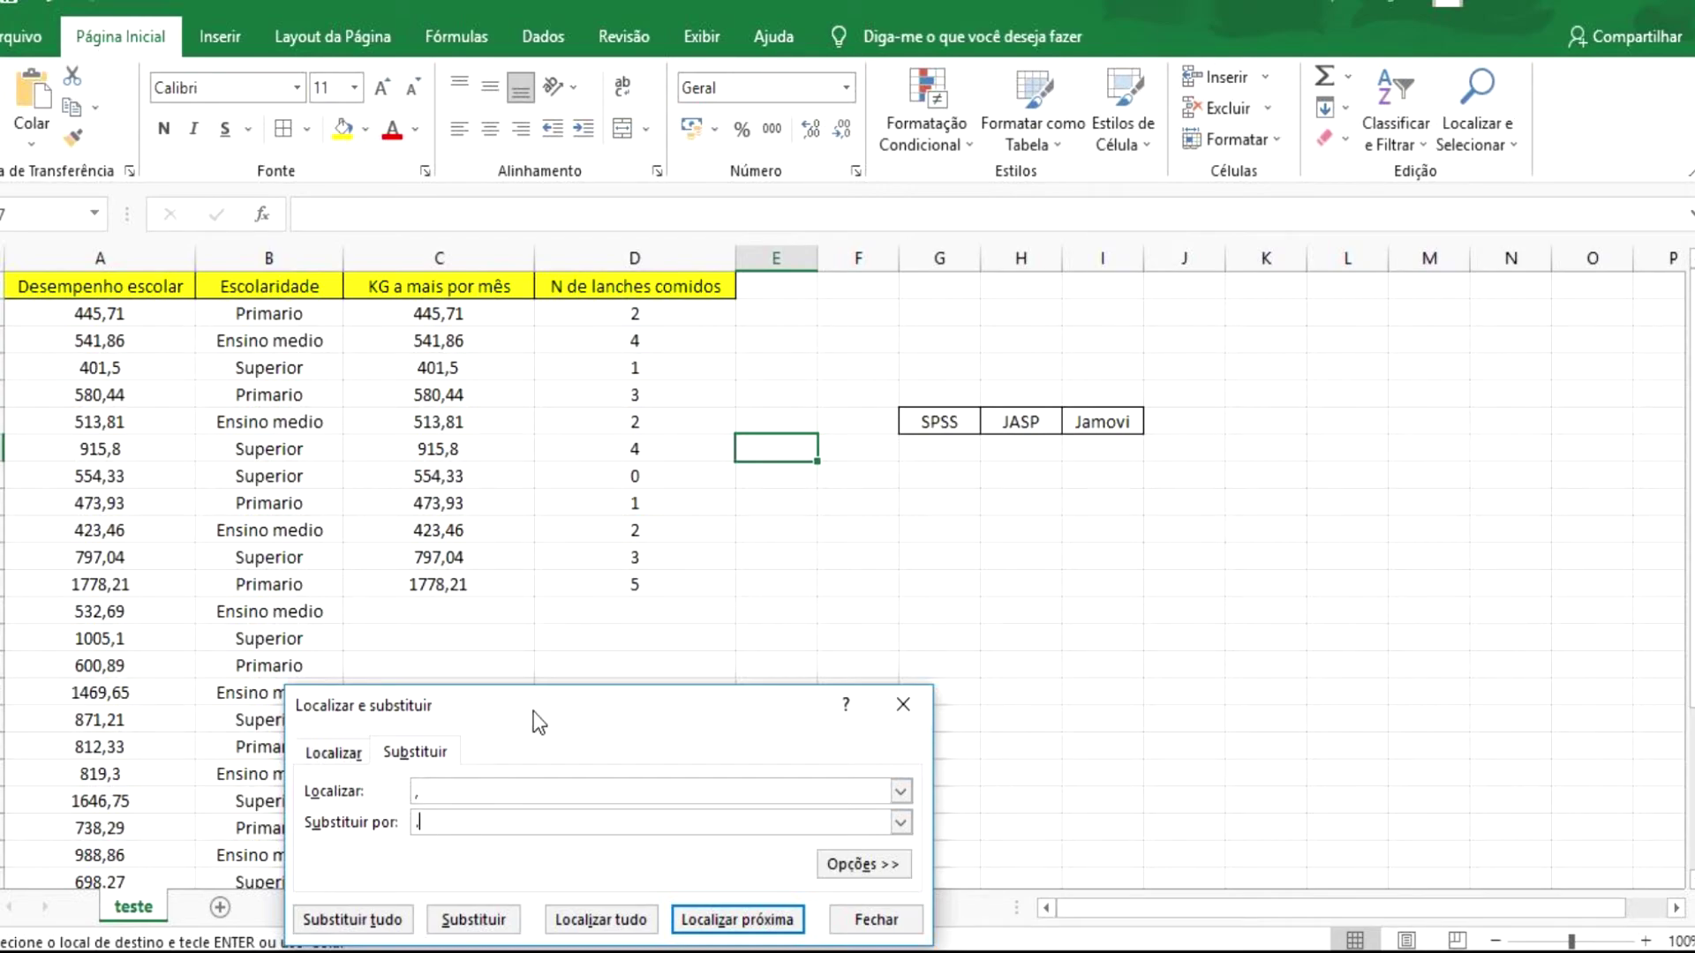
click(352, 919)
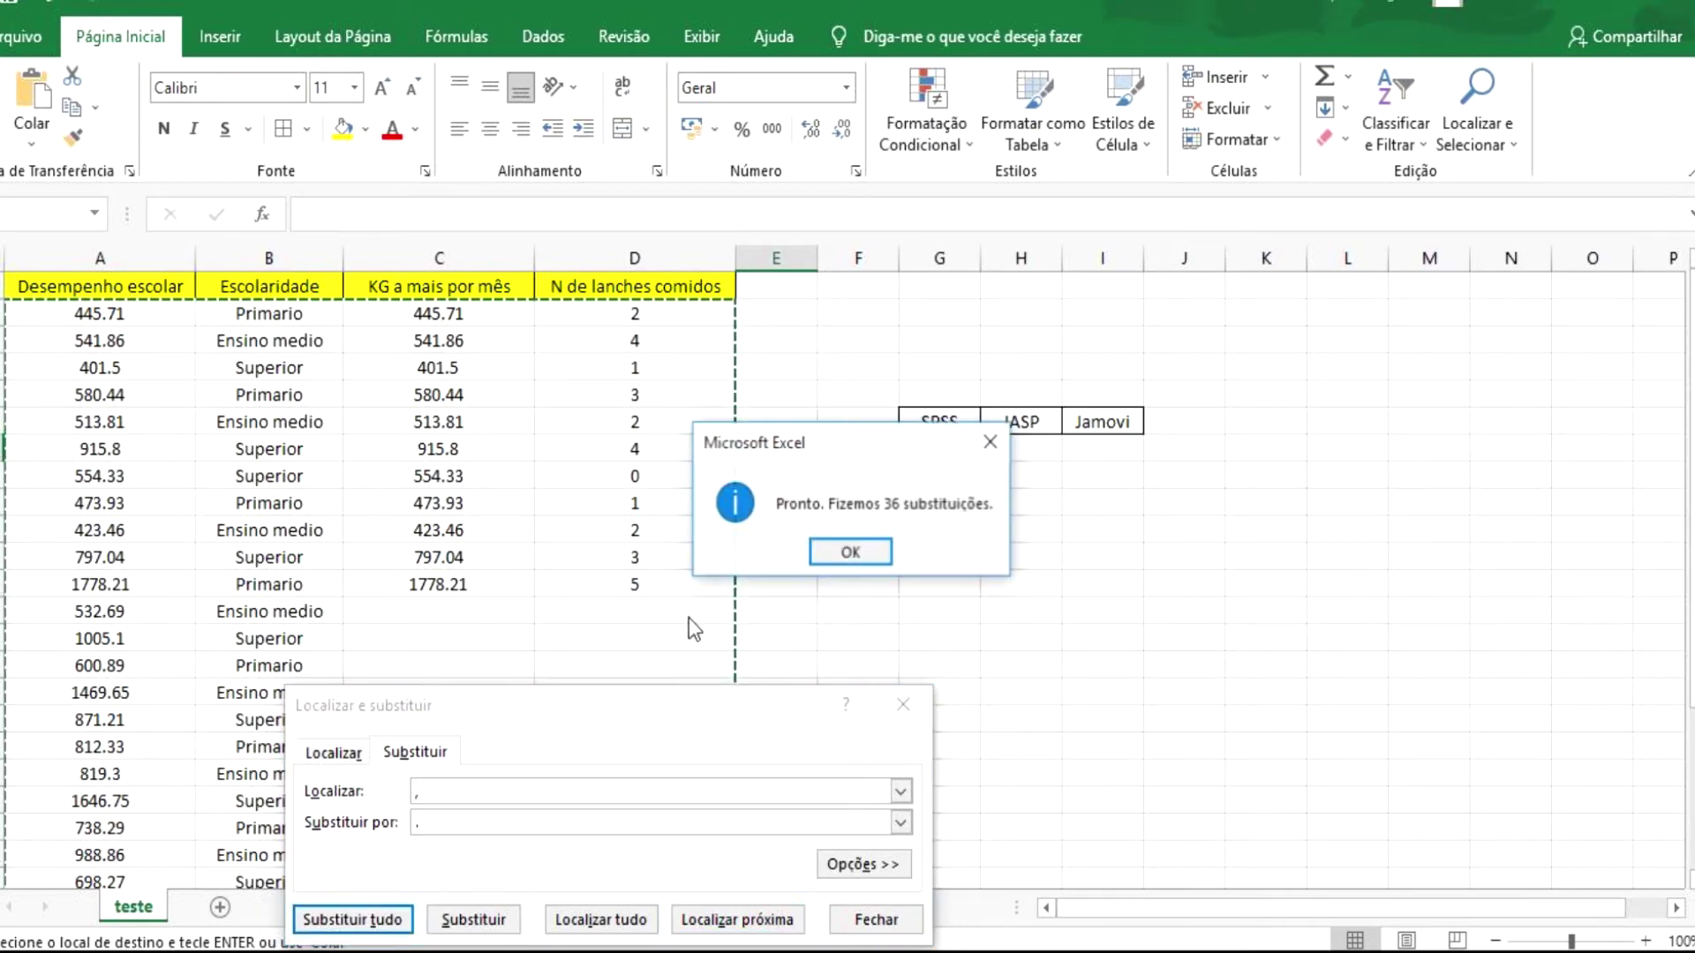
click(845, 555)
click(903, 703)
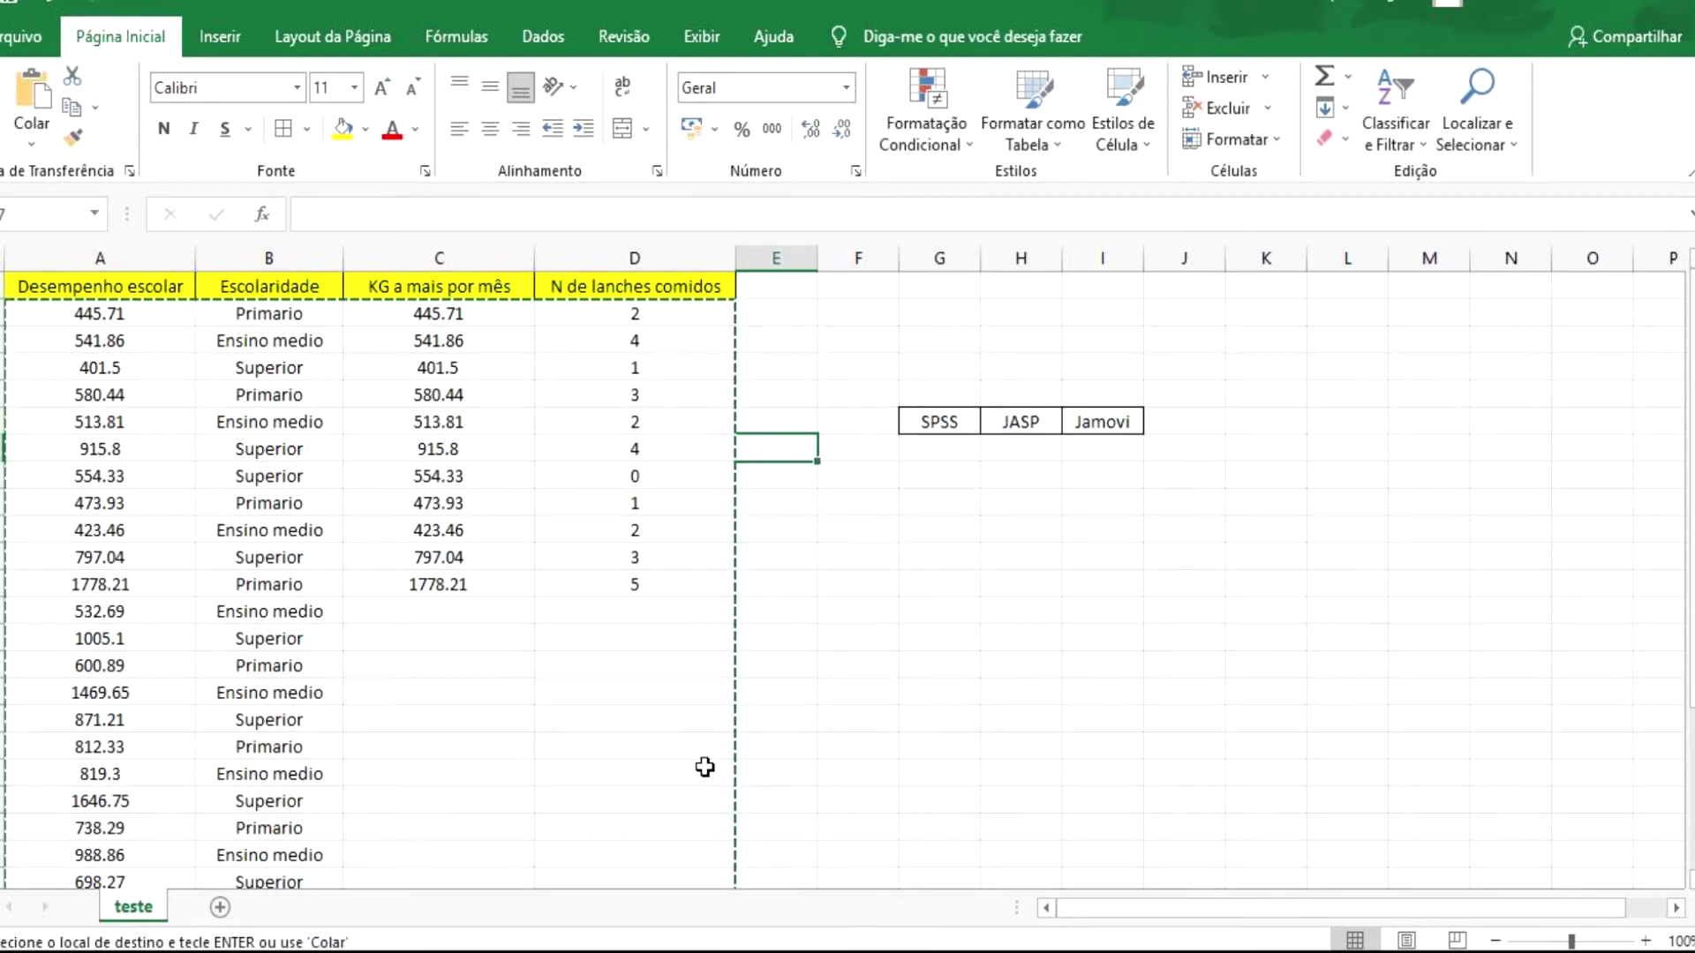
- Copy the 28 data rows of all four columns without the headers, and paste them into jamovi's empty data sheet
click(141, 315)
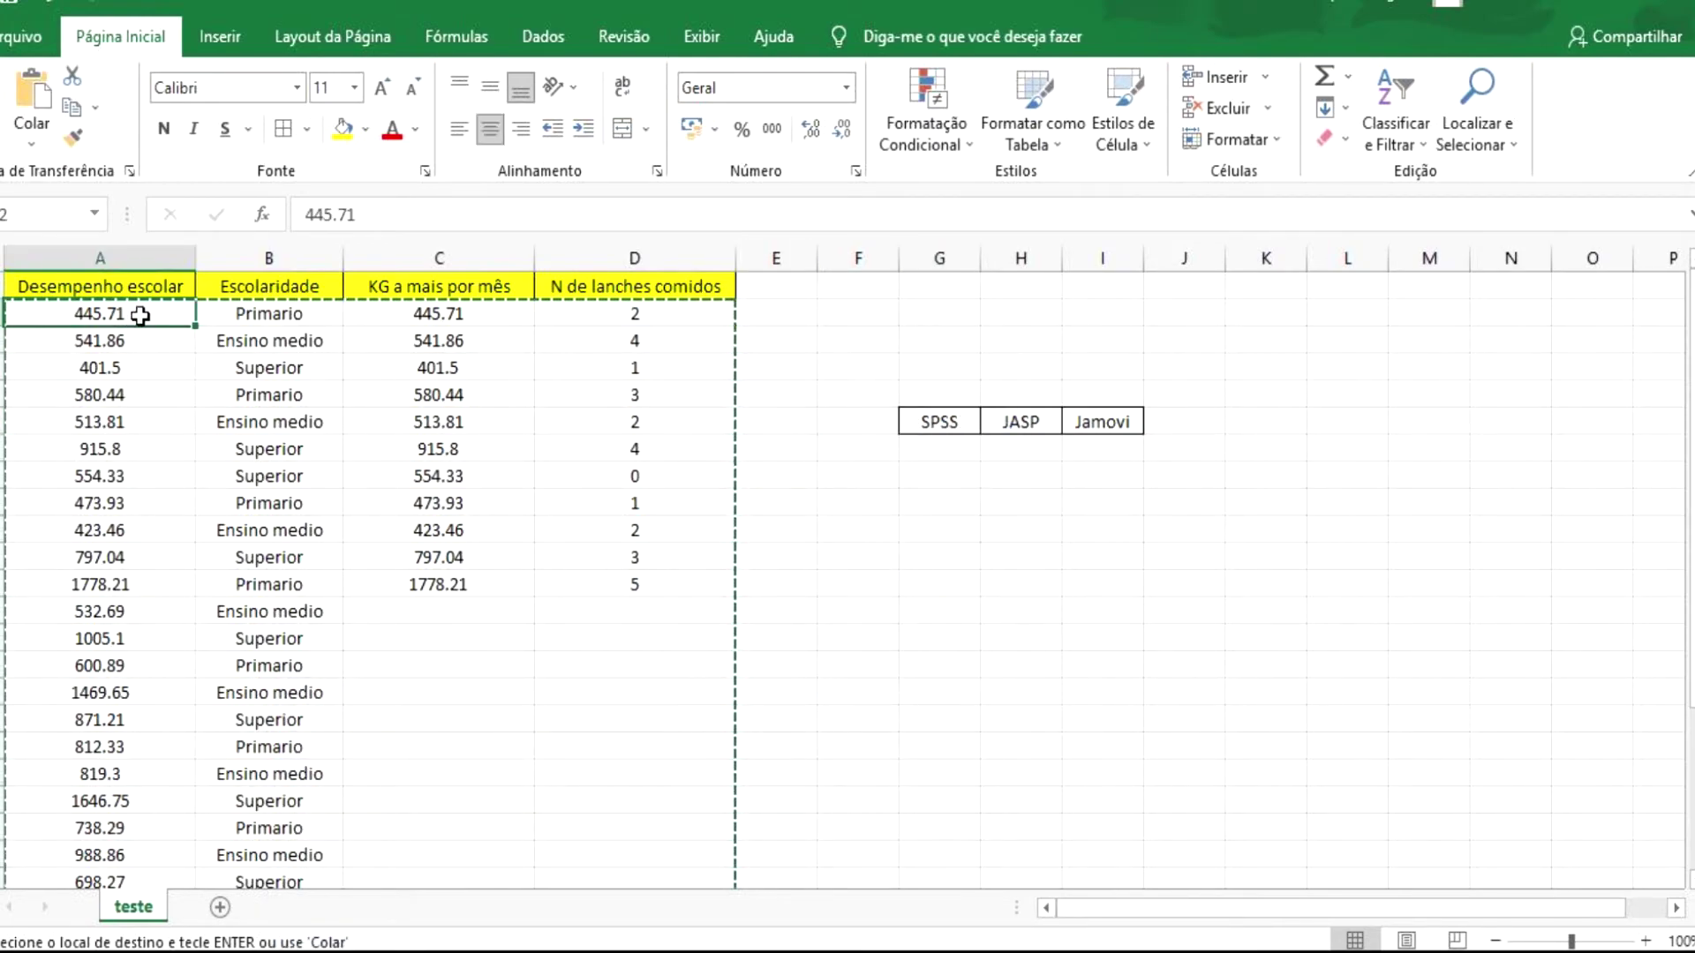
key(ctrl+shift+Down)
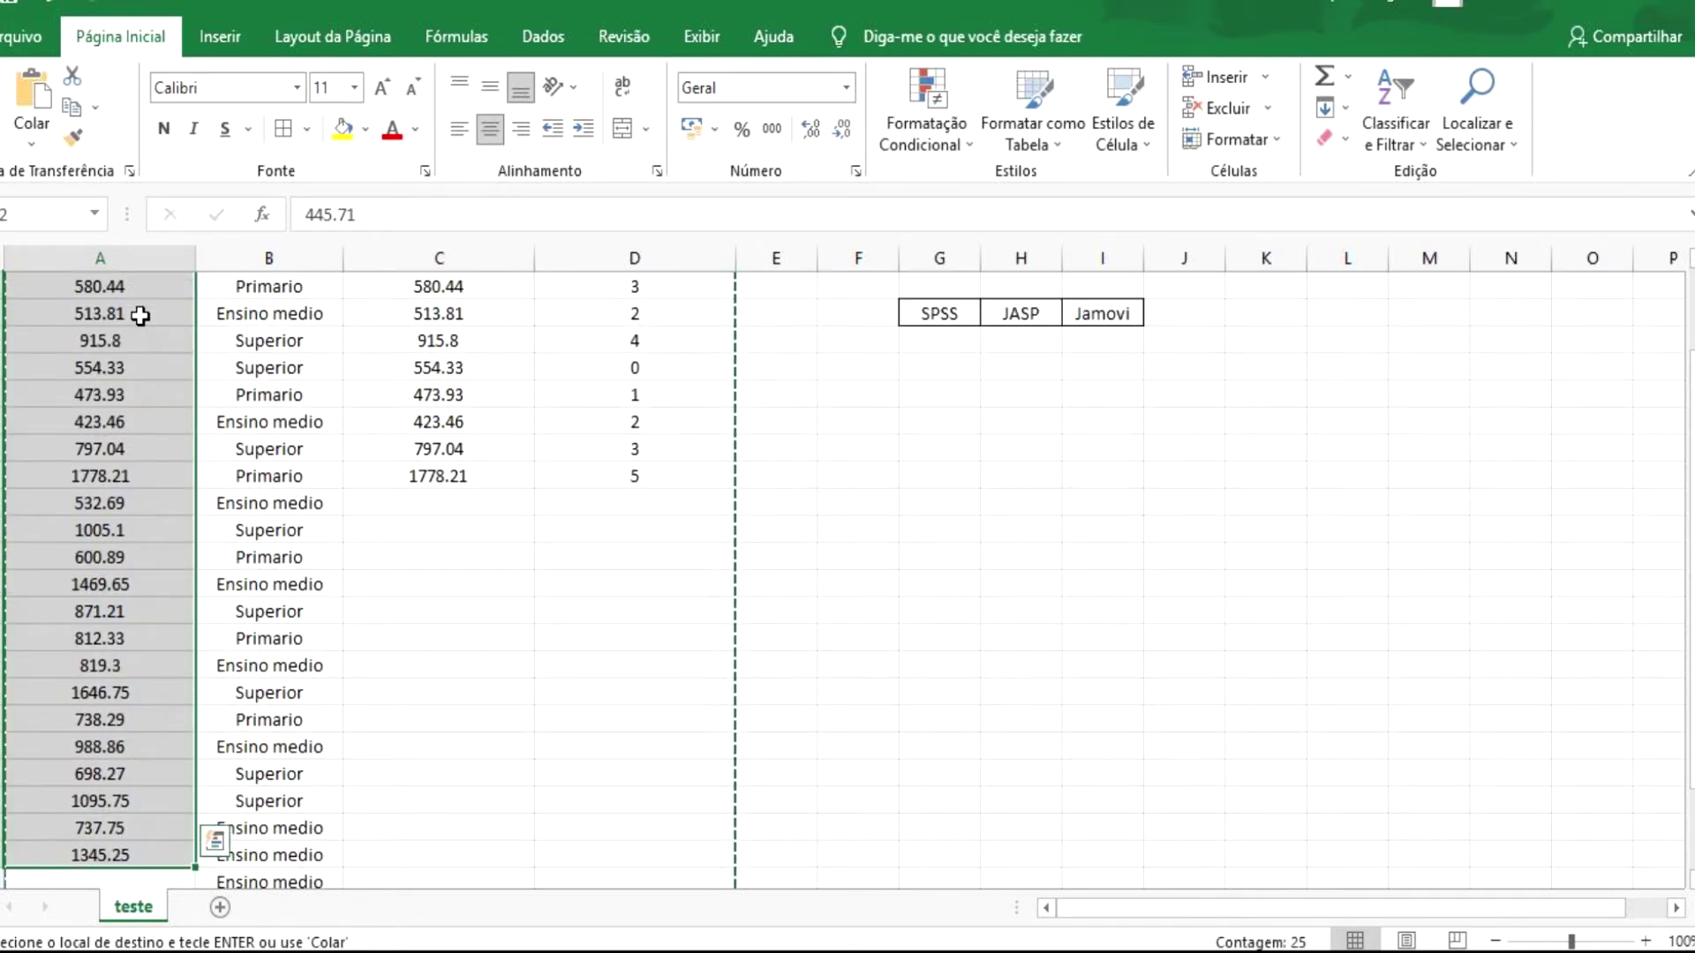
key(shift+Down)
key(shift+Down)
scroll(140, 315, down, 1)
key(shift+Right)
key(shift+Right)
key(shift+Right)
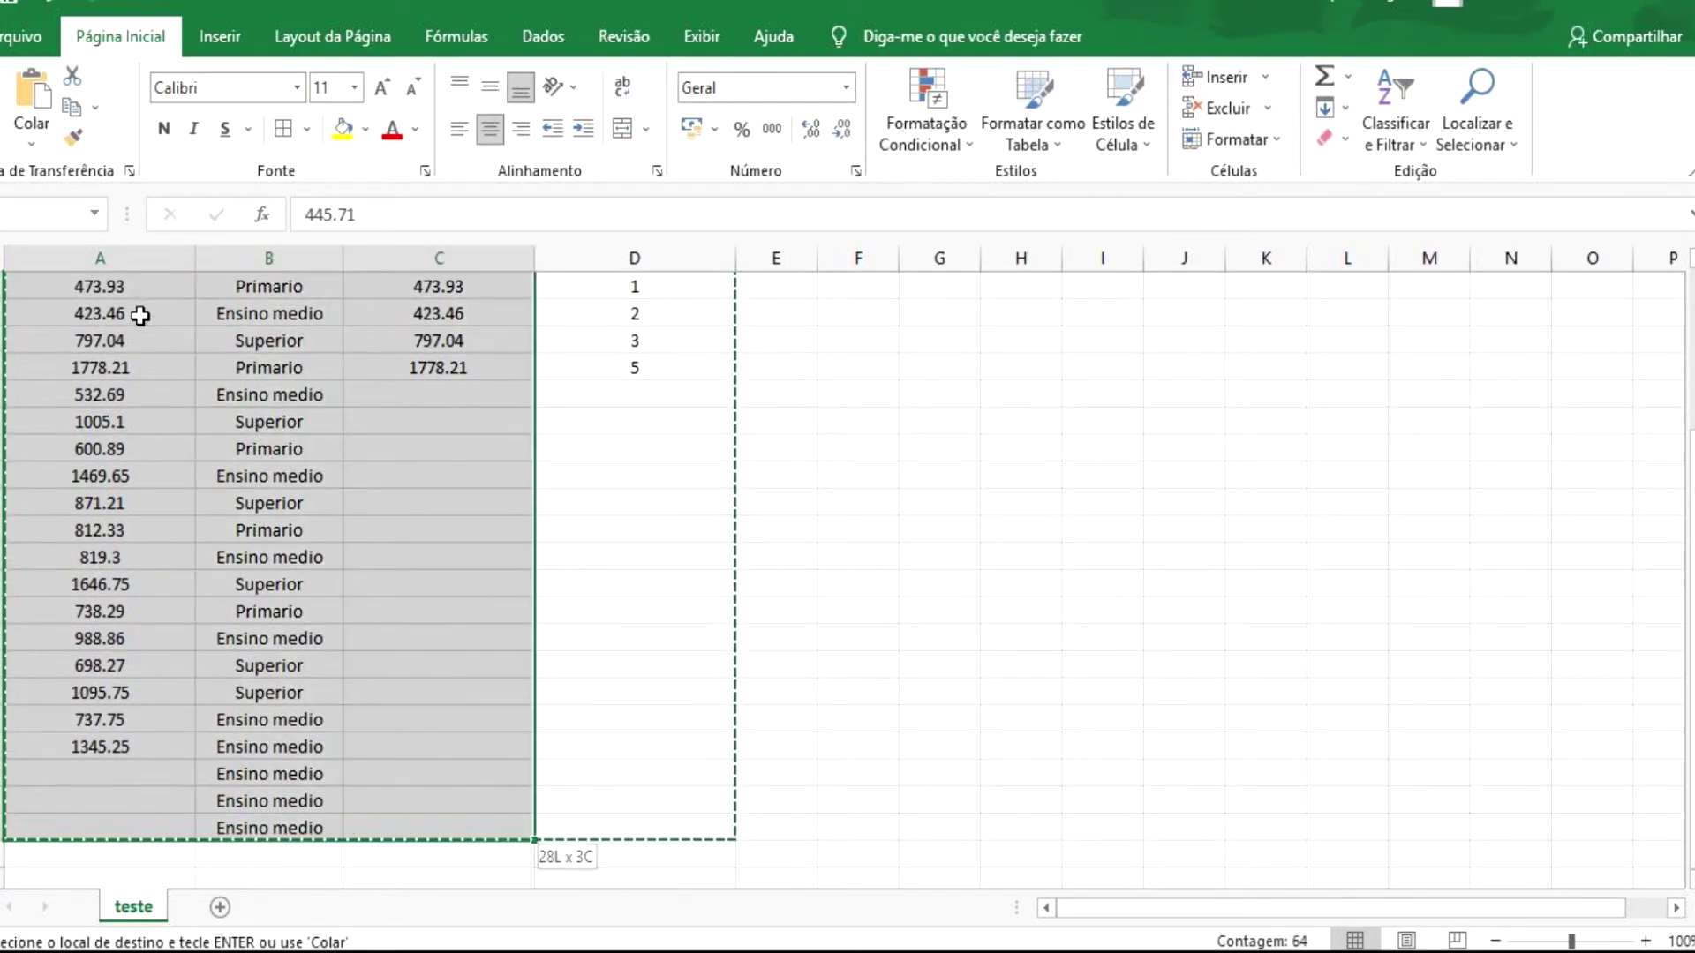
key(ctrl+v)
scroll(140, 315, up, 3)
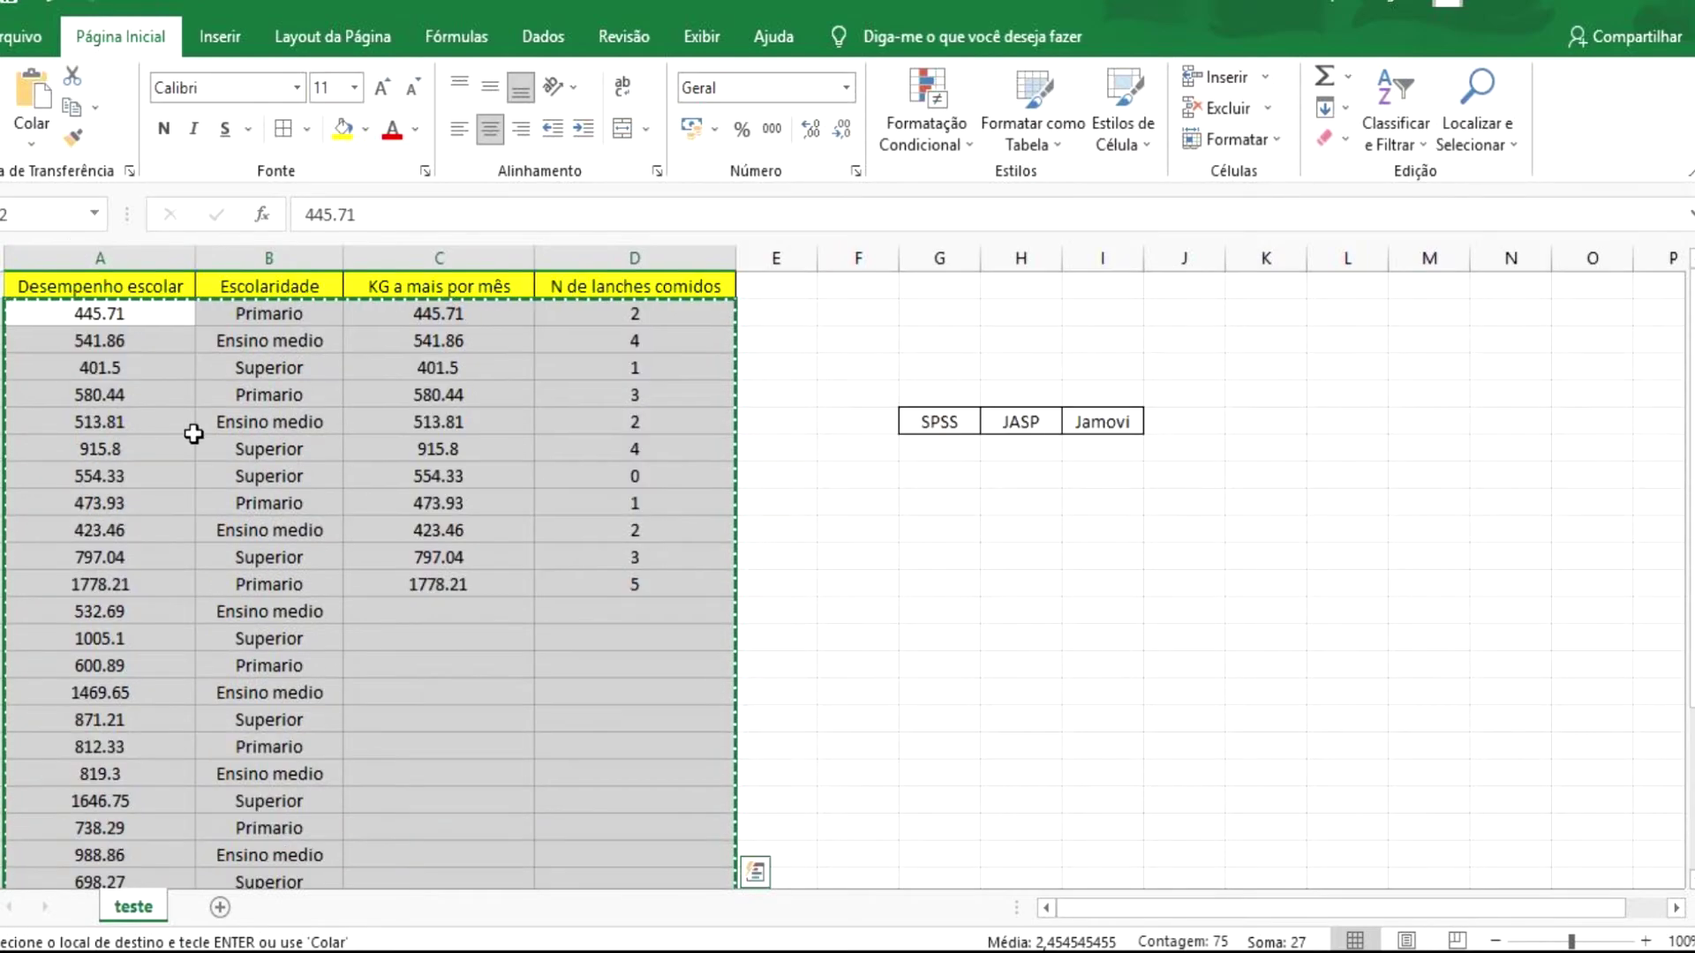
key(alt+Tab)
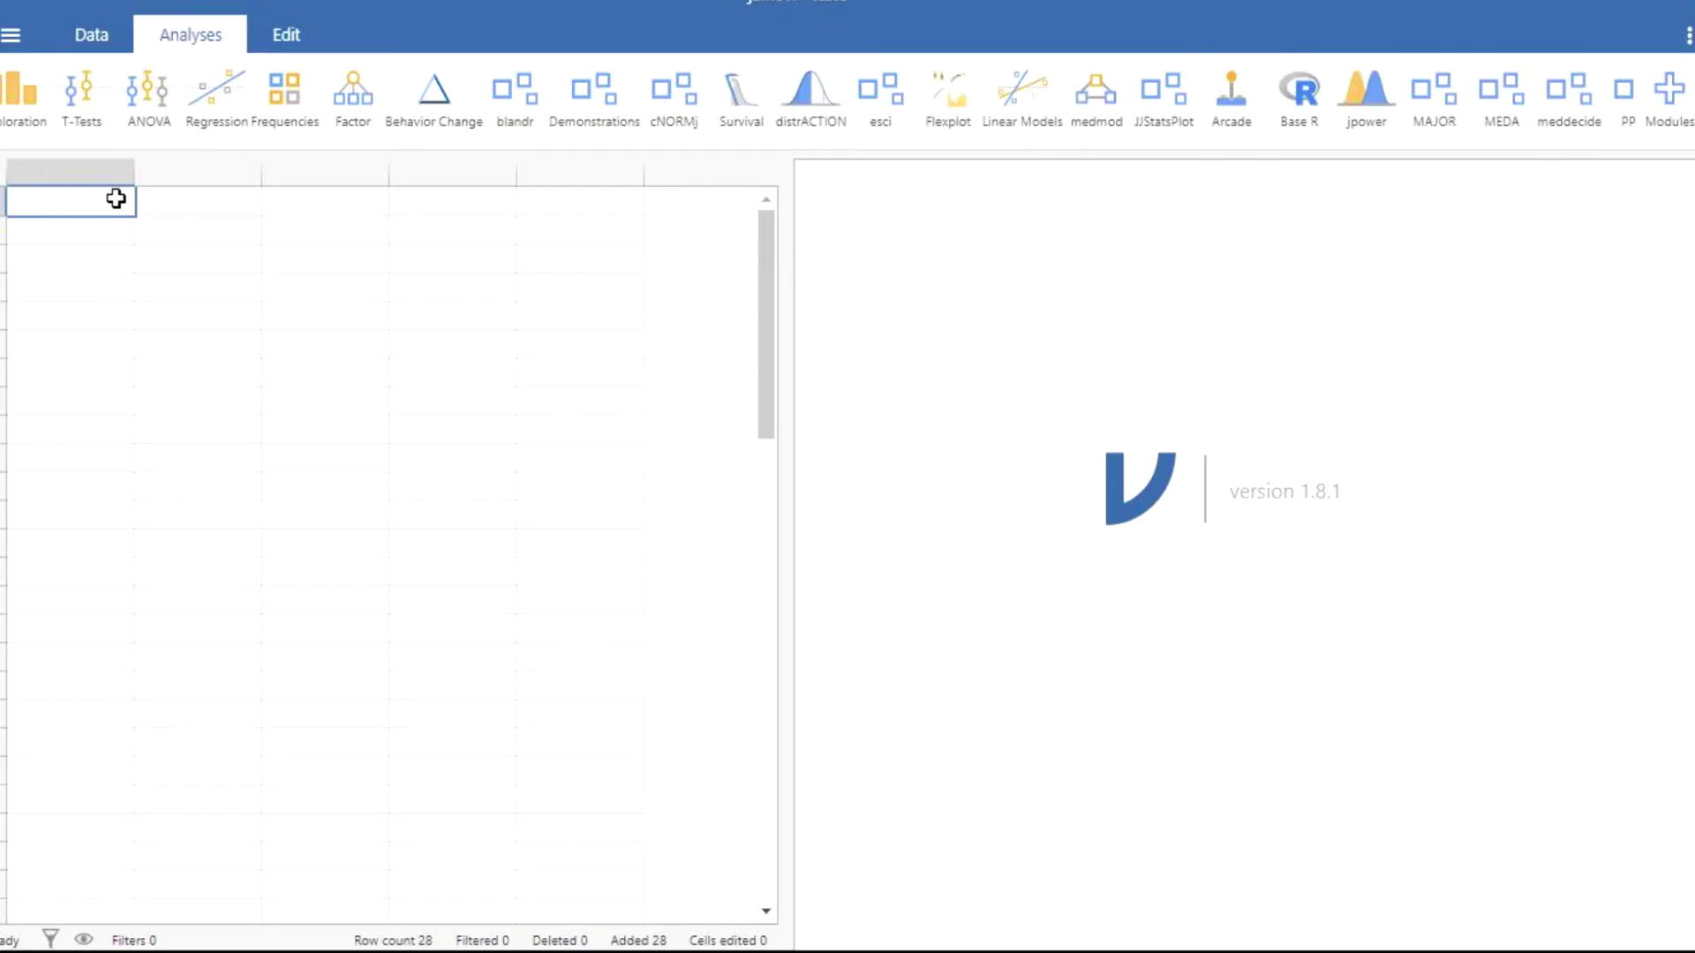
key(ctrl+v)
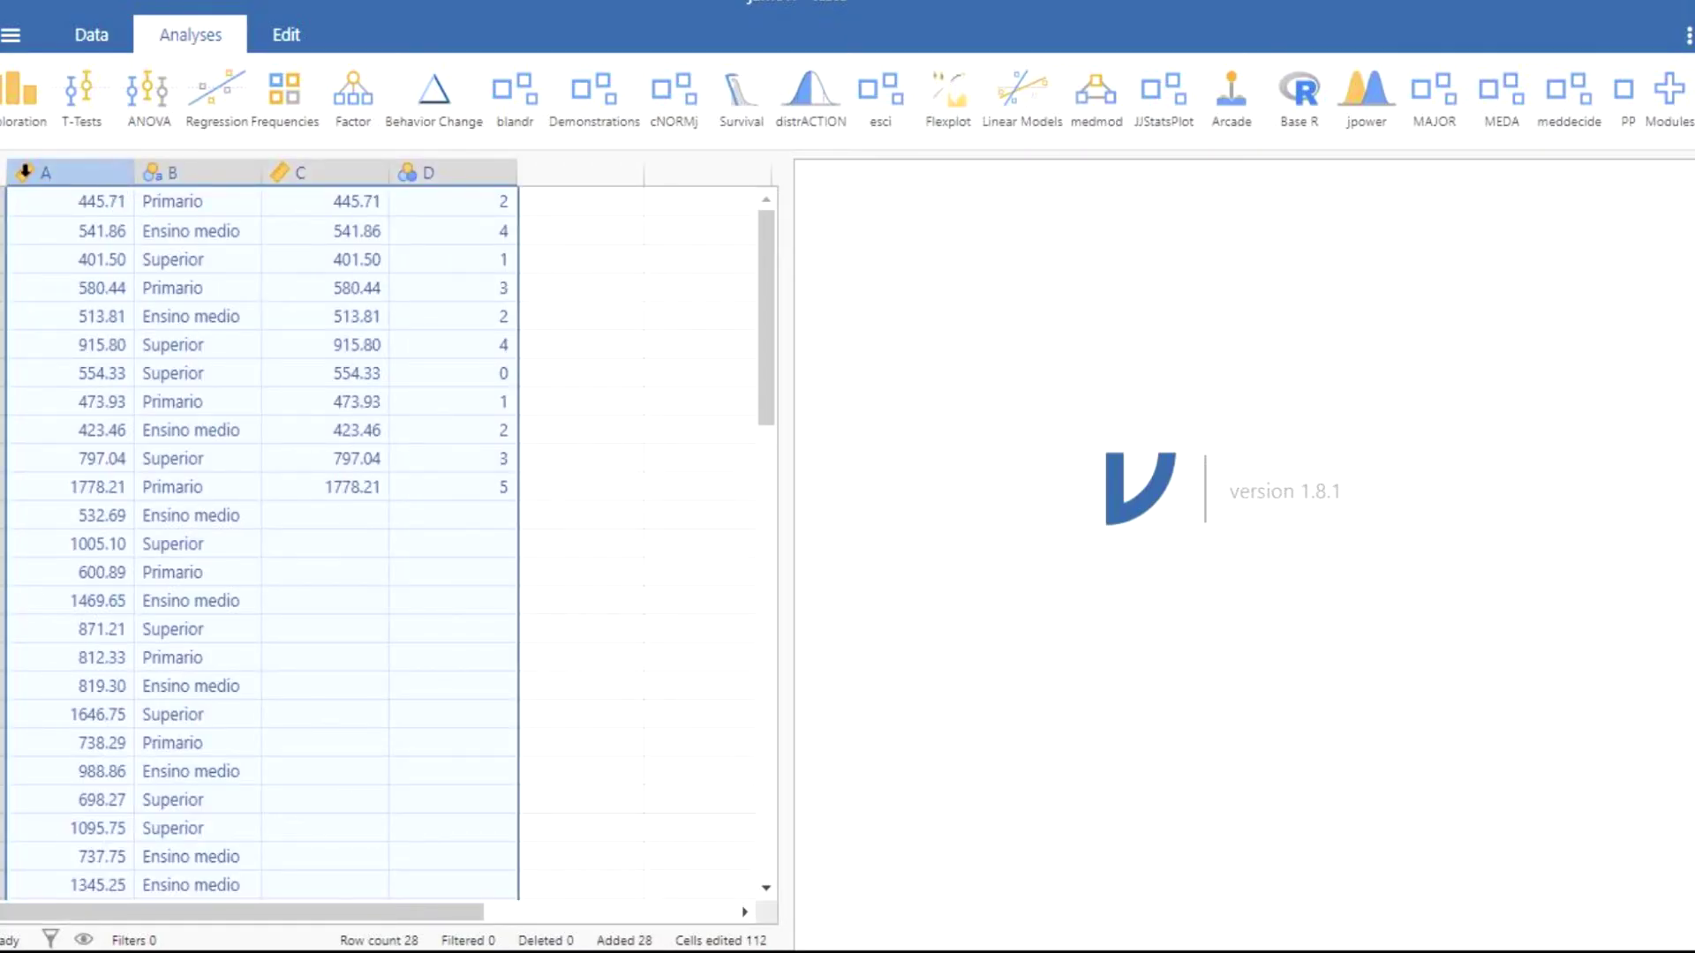
- Rename variable A as Desempenho escolar
double_click(66, 170)
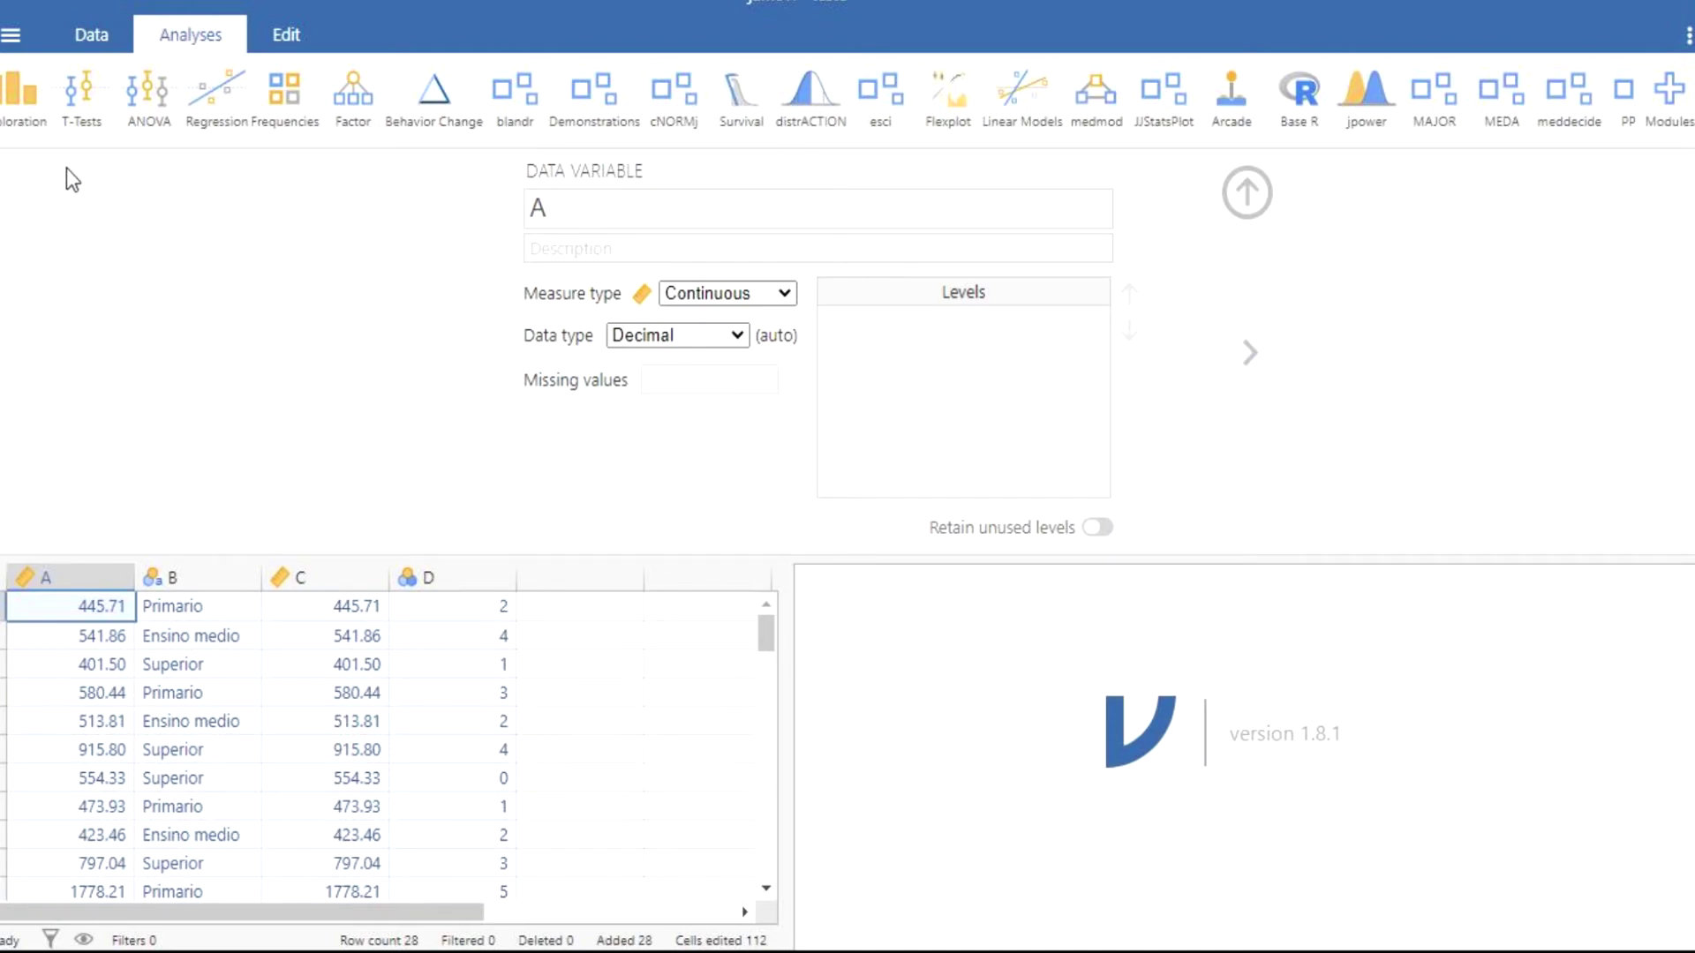
click(565, 208)
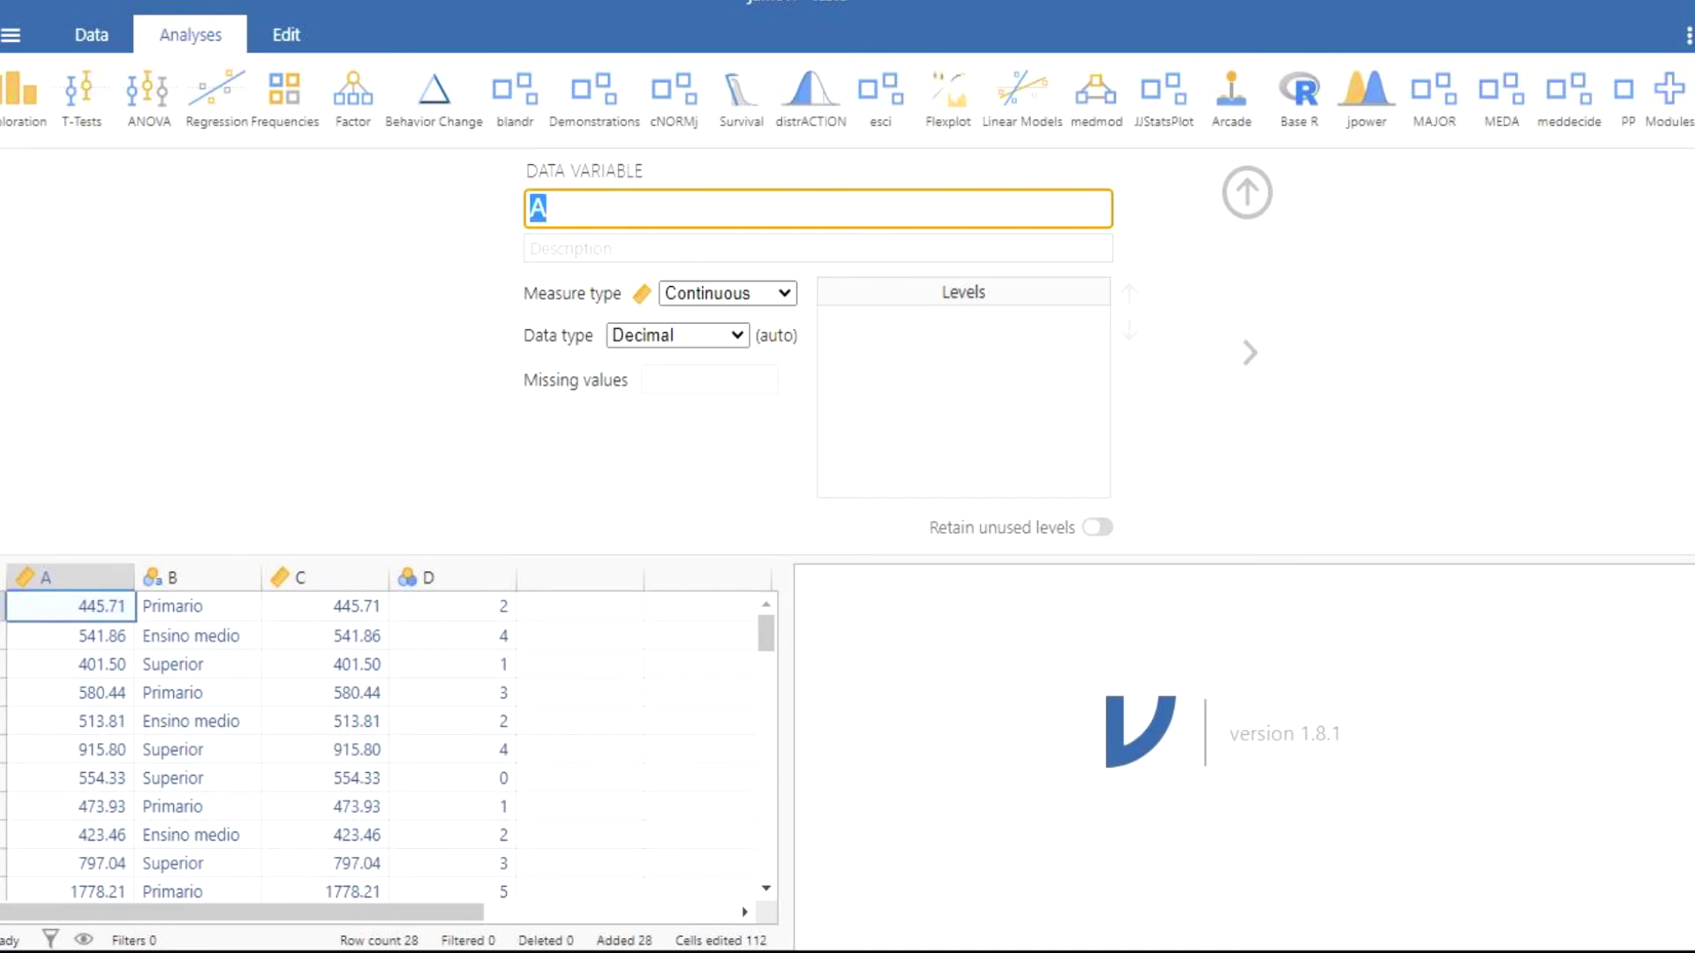
text(Desemp)
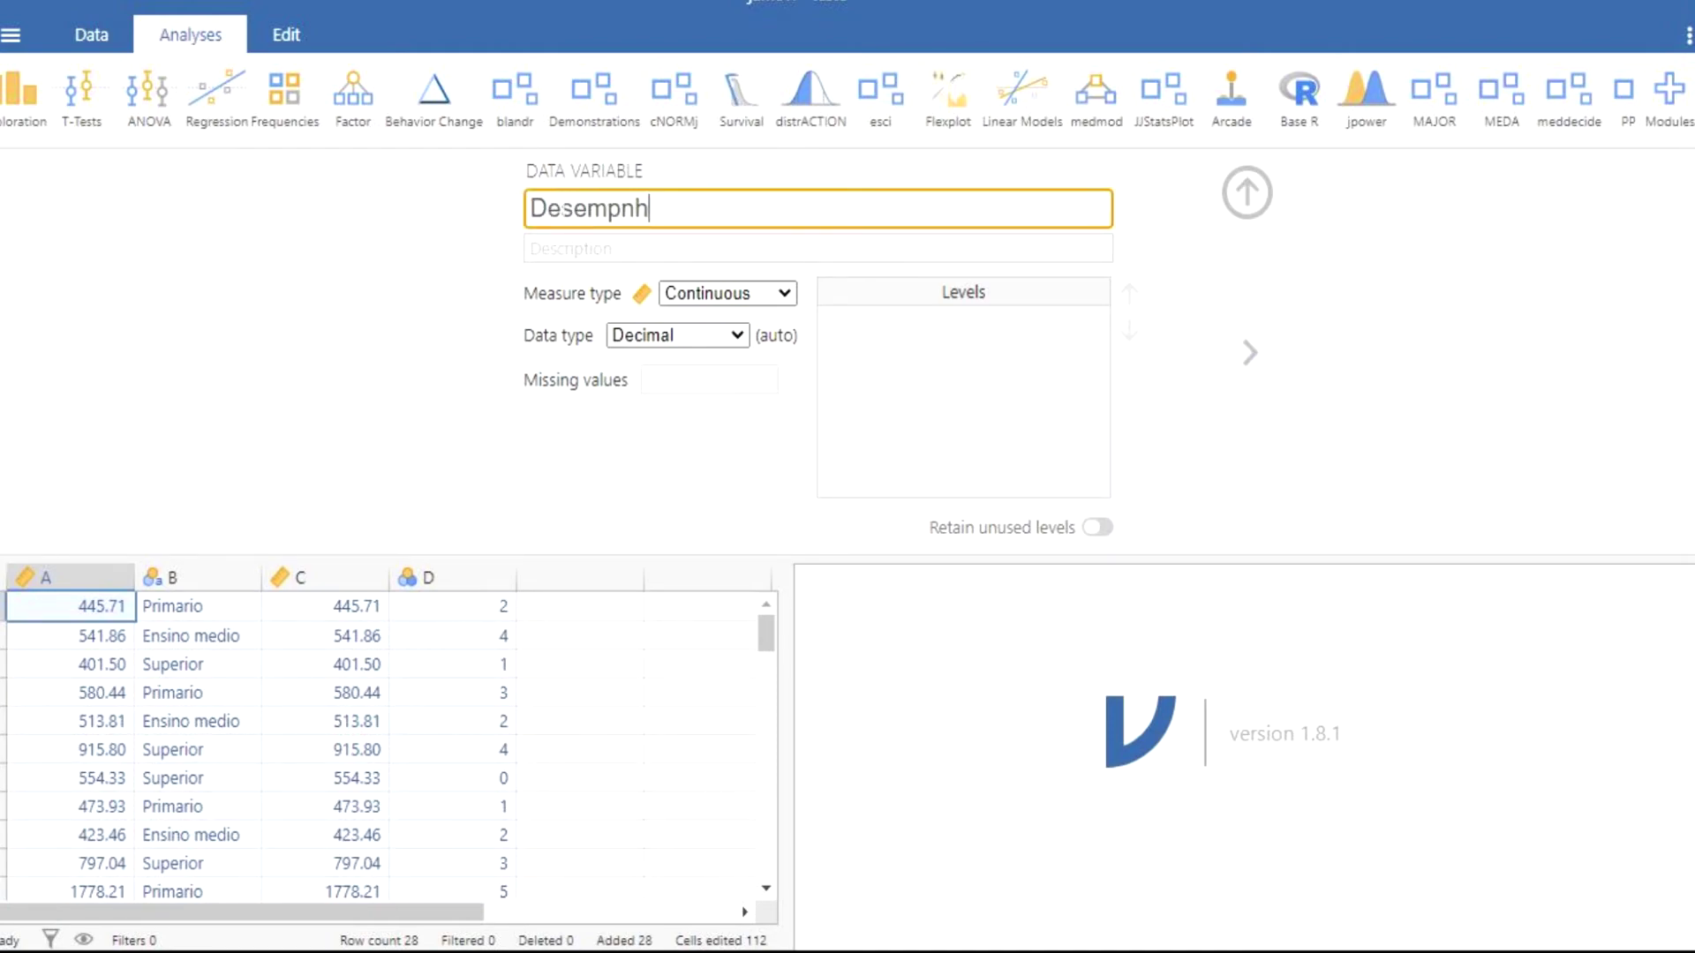
text(enho escolar)
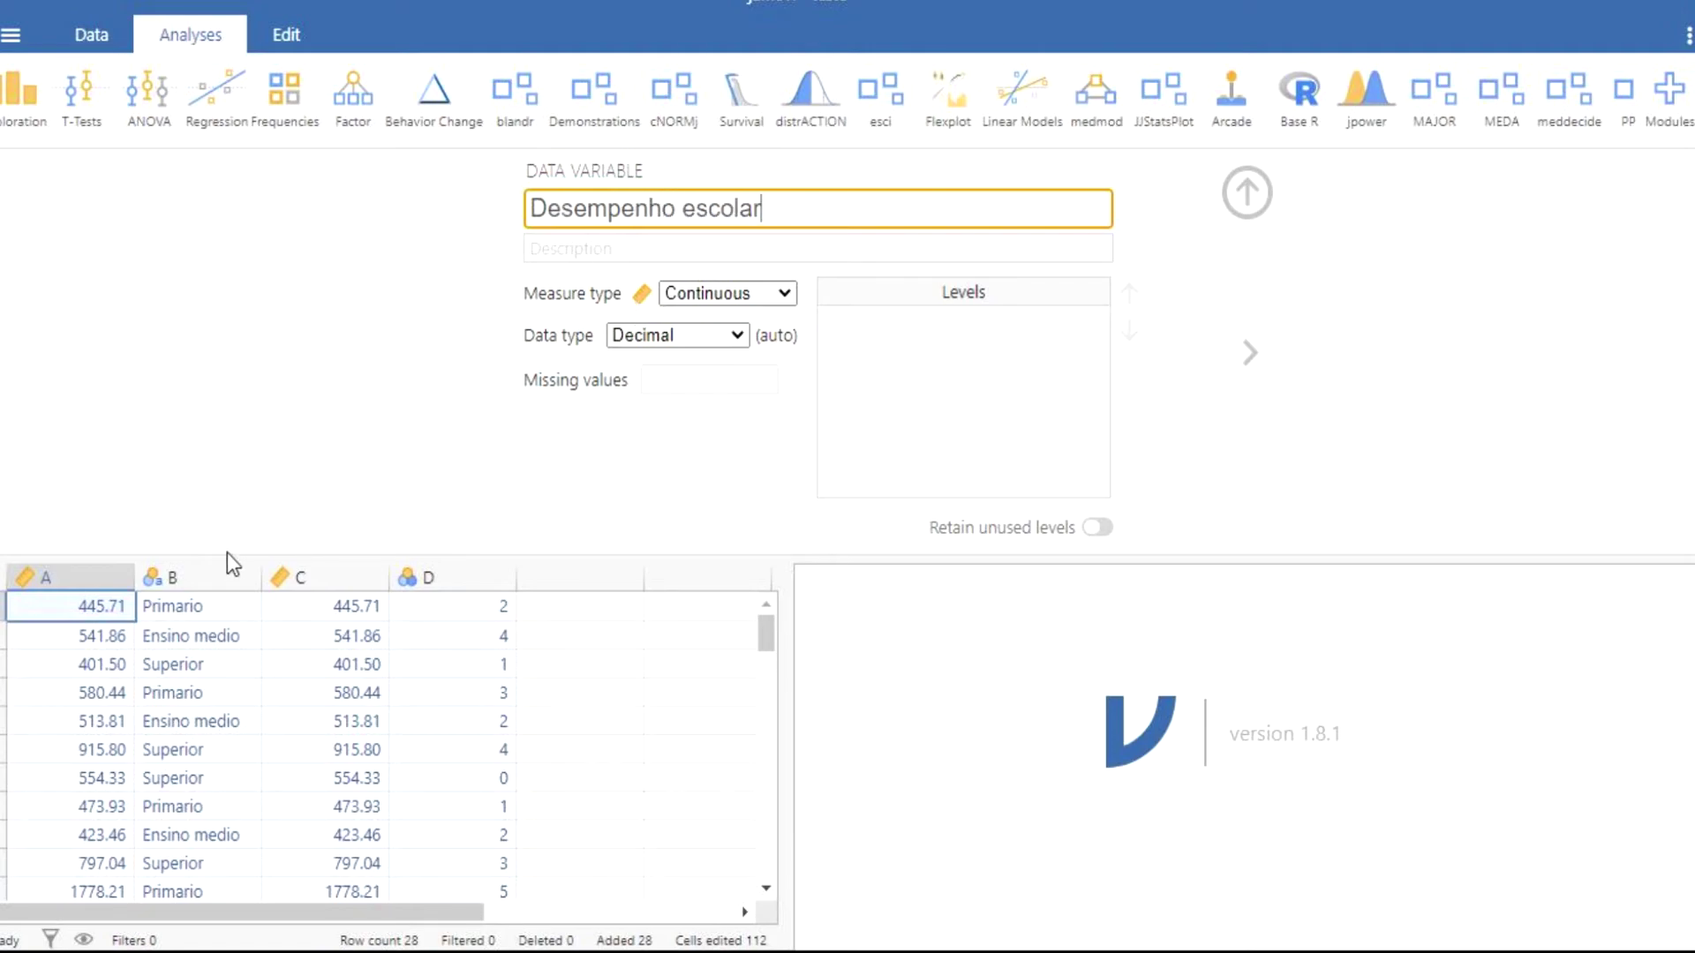
- Rename variable B as Escolaridade and variable C as KG
click(207, 590)
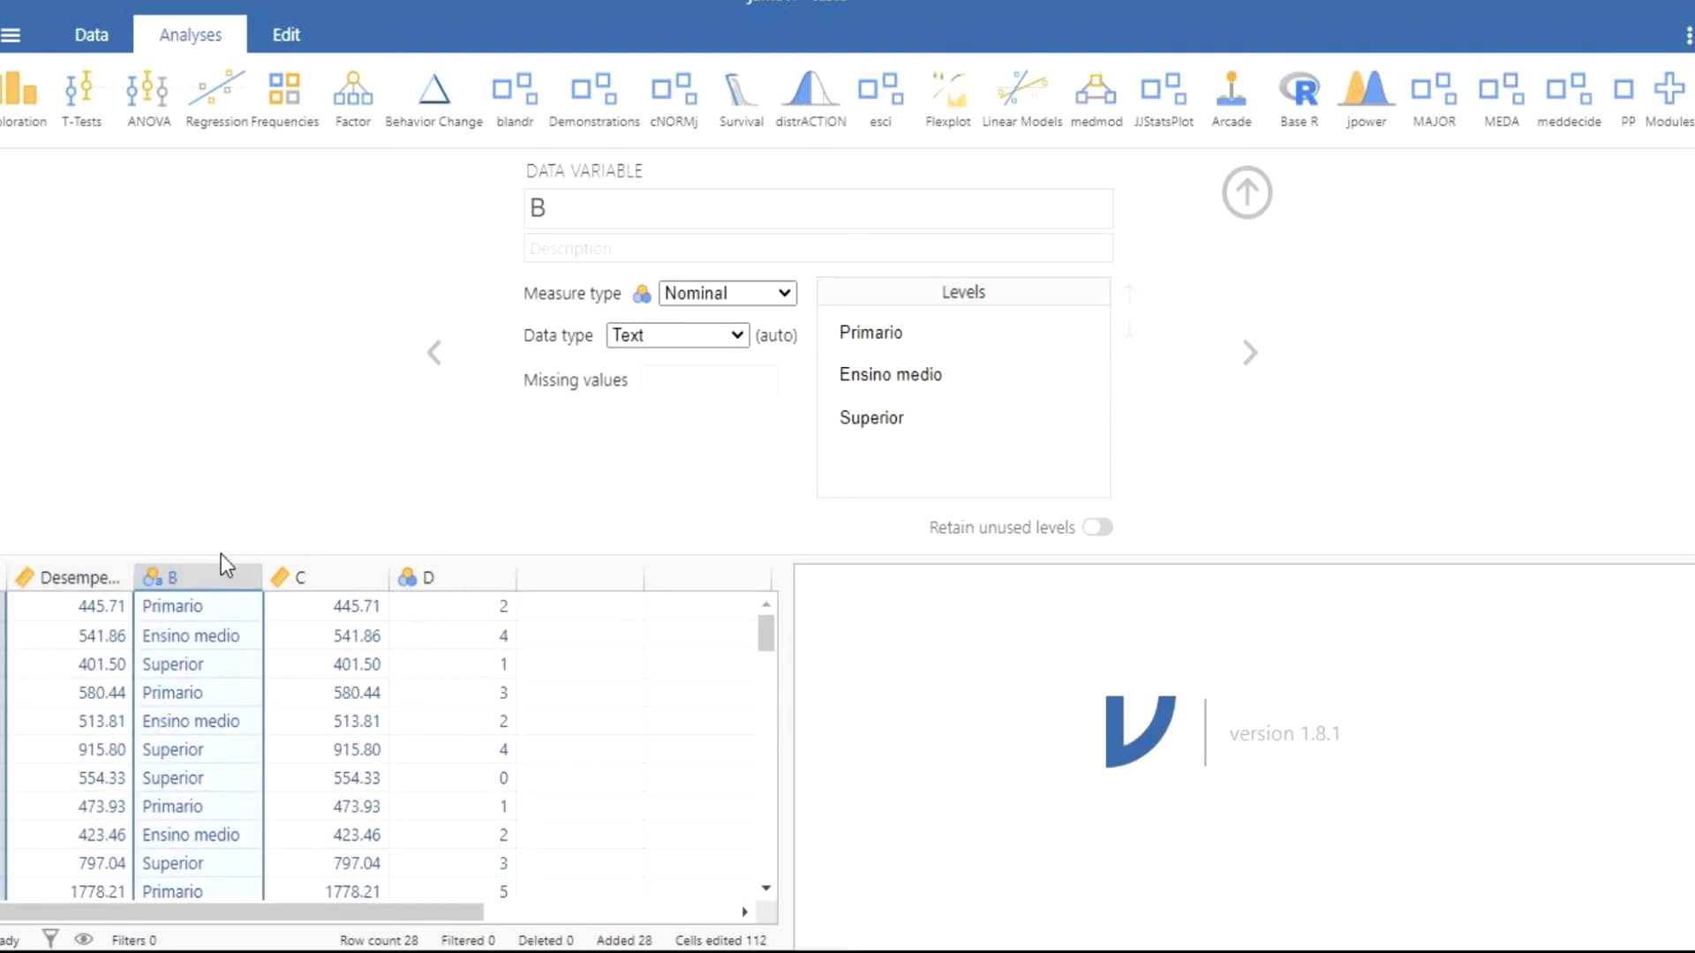
click(539, 208)
text(Escolaridade)
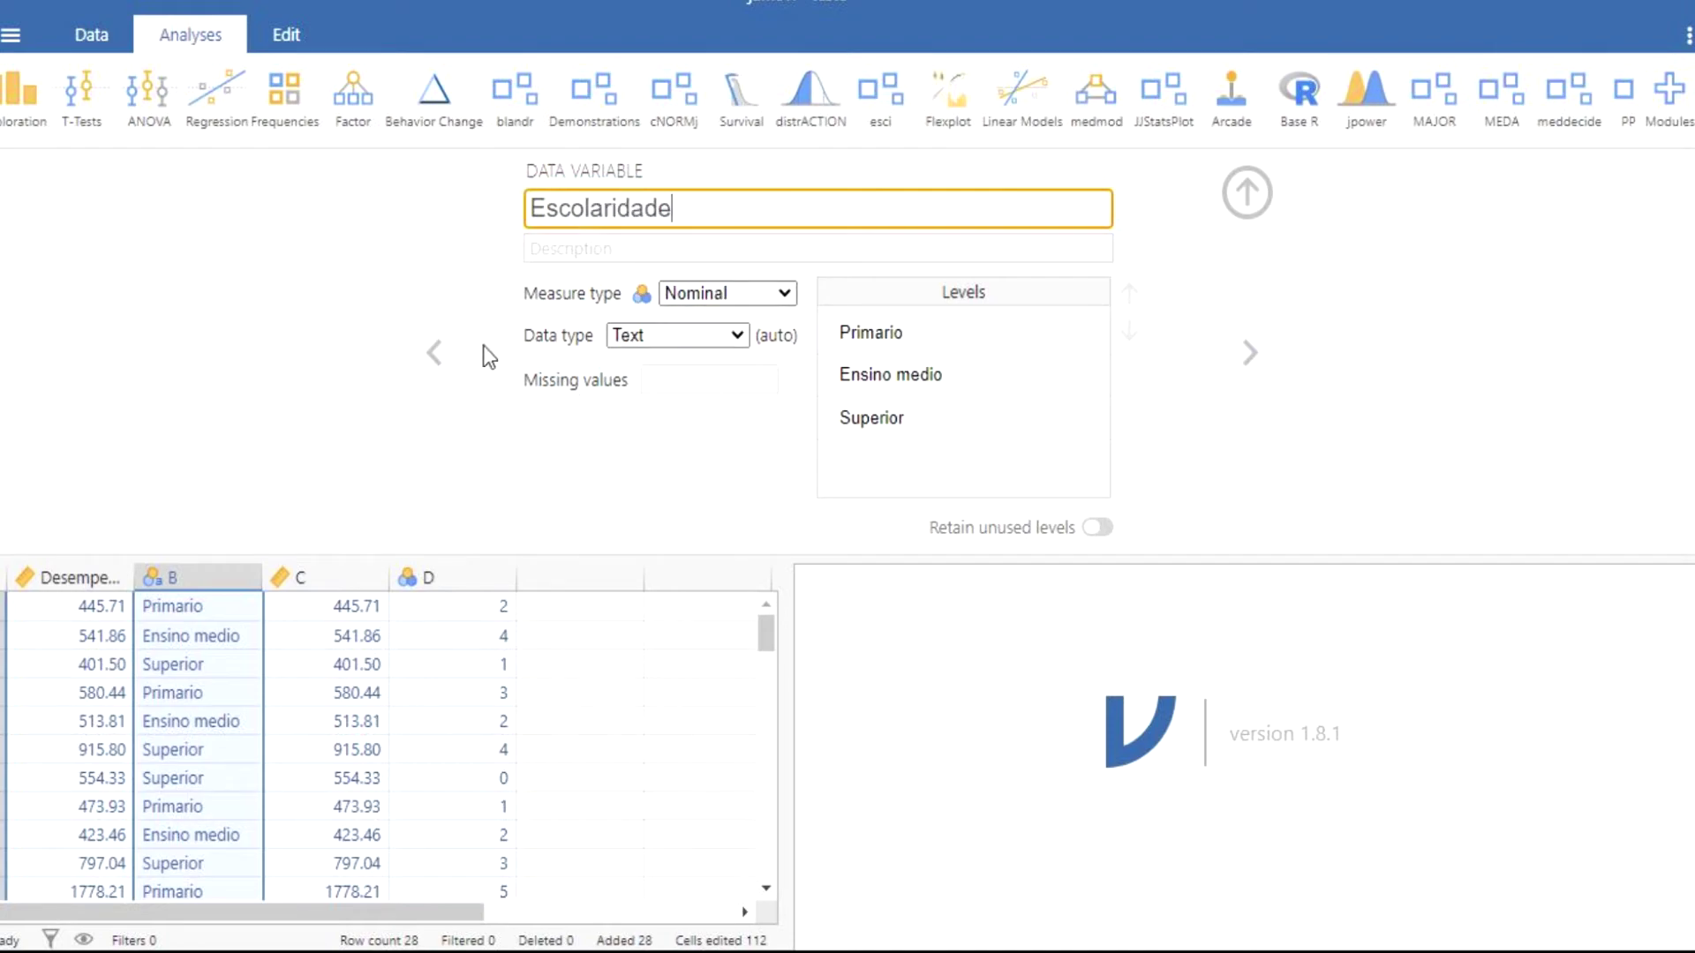
click(319, 579)
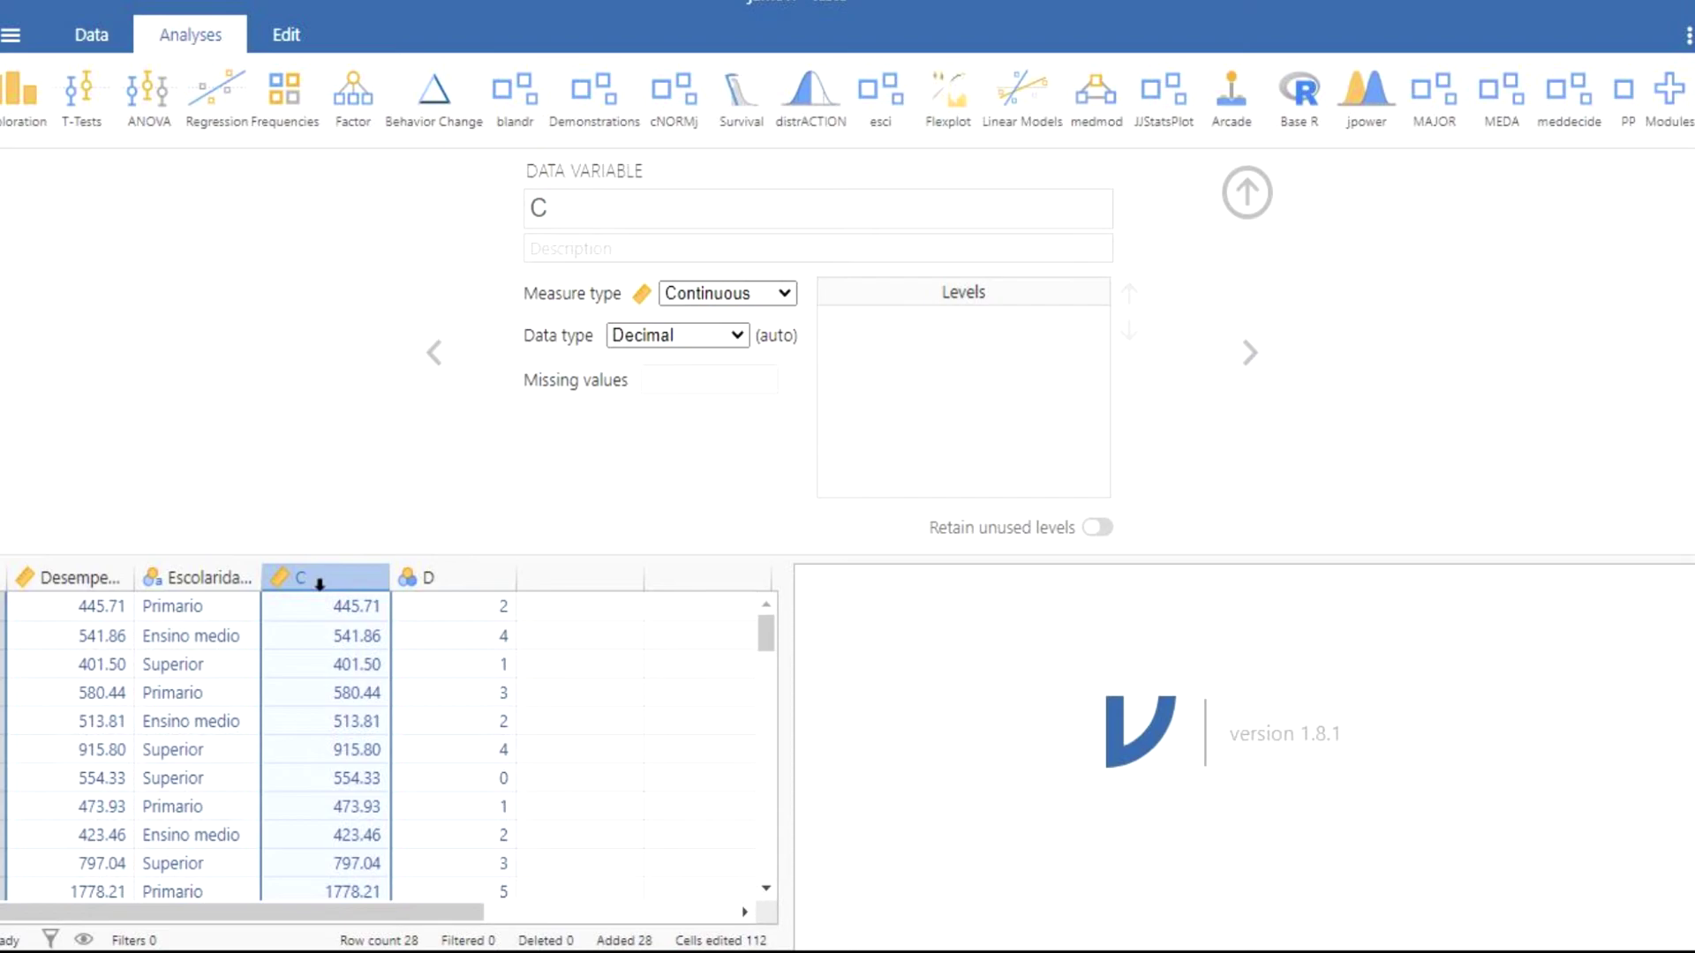
click(575, 219)
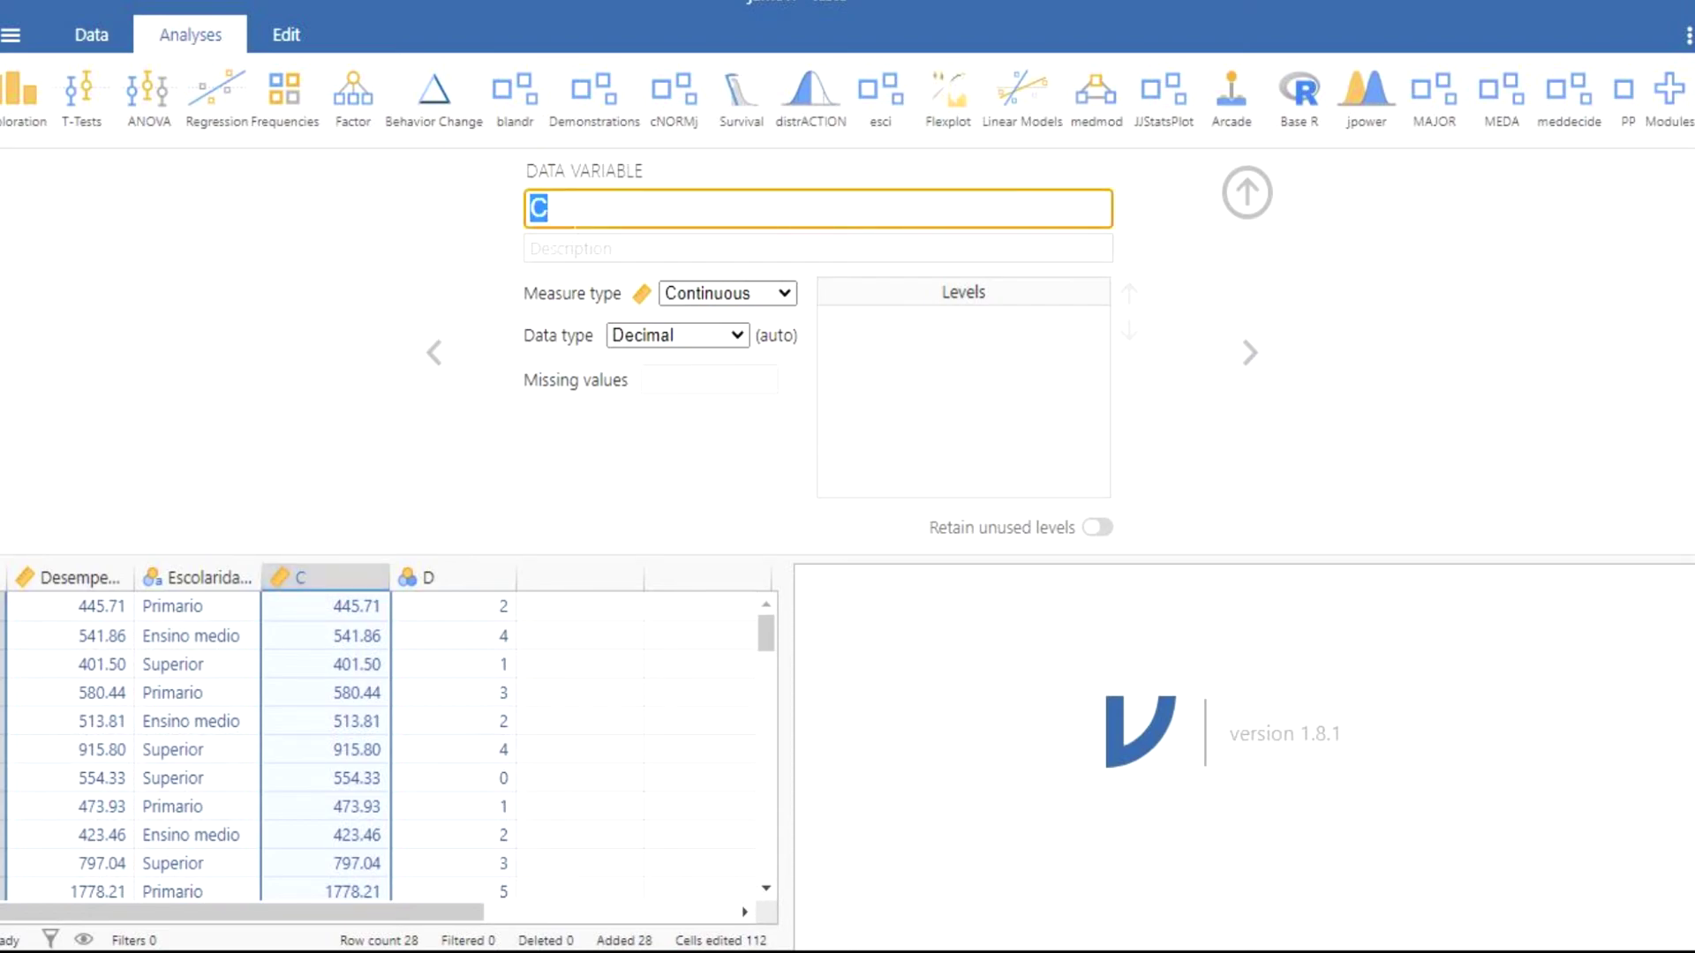
text(KG)
- Rename variable D as N de lanches, set its measure type to Ordinal with the Integer data type, and close the variable setup
click(460, 580)
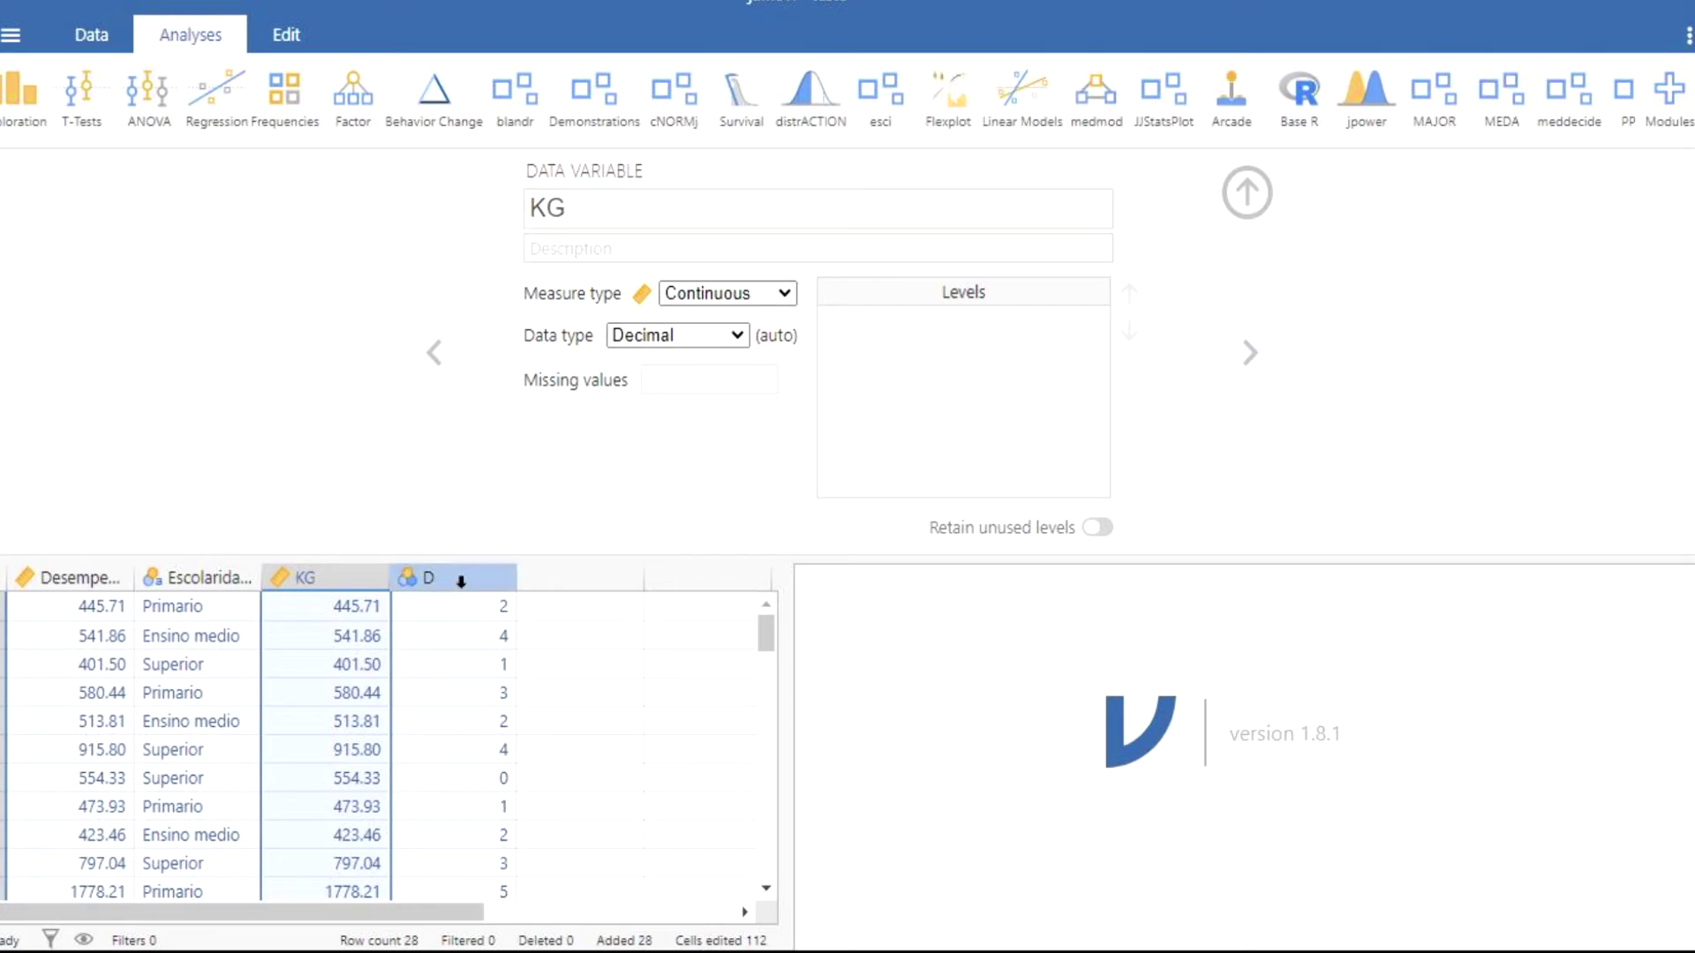
click(600, 209)
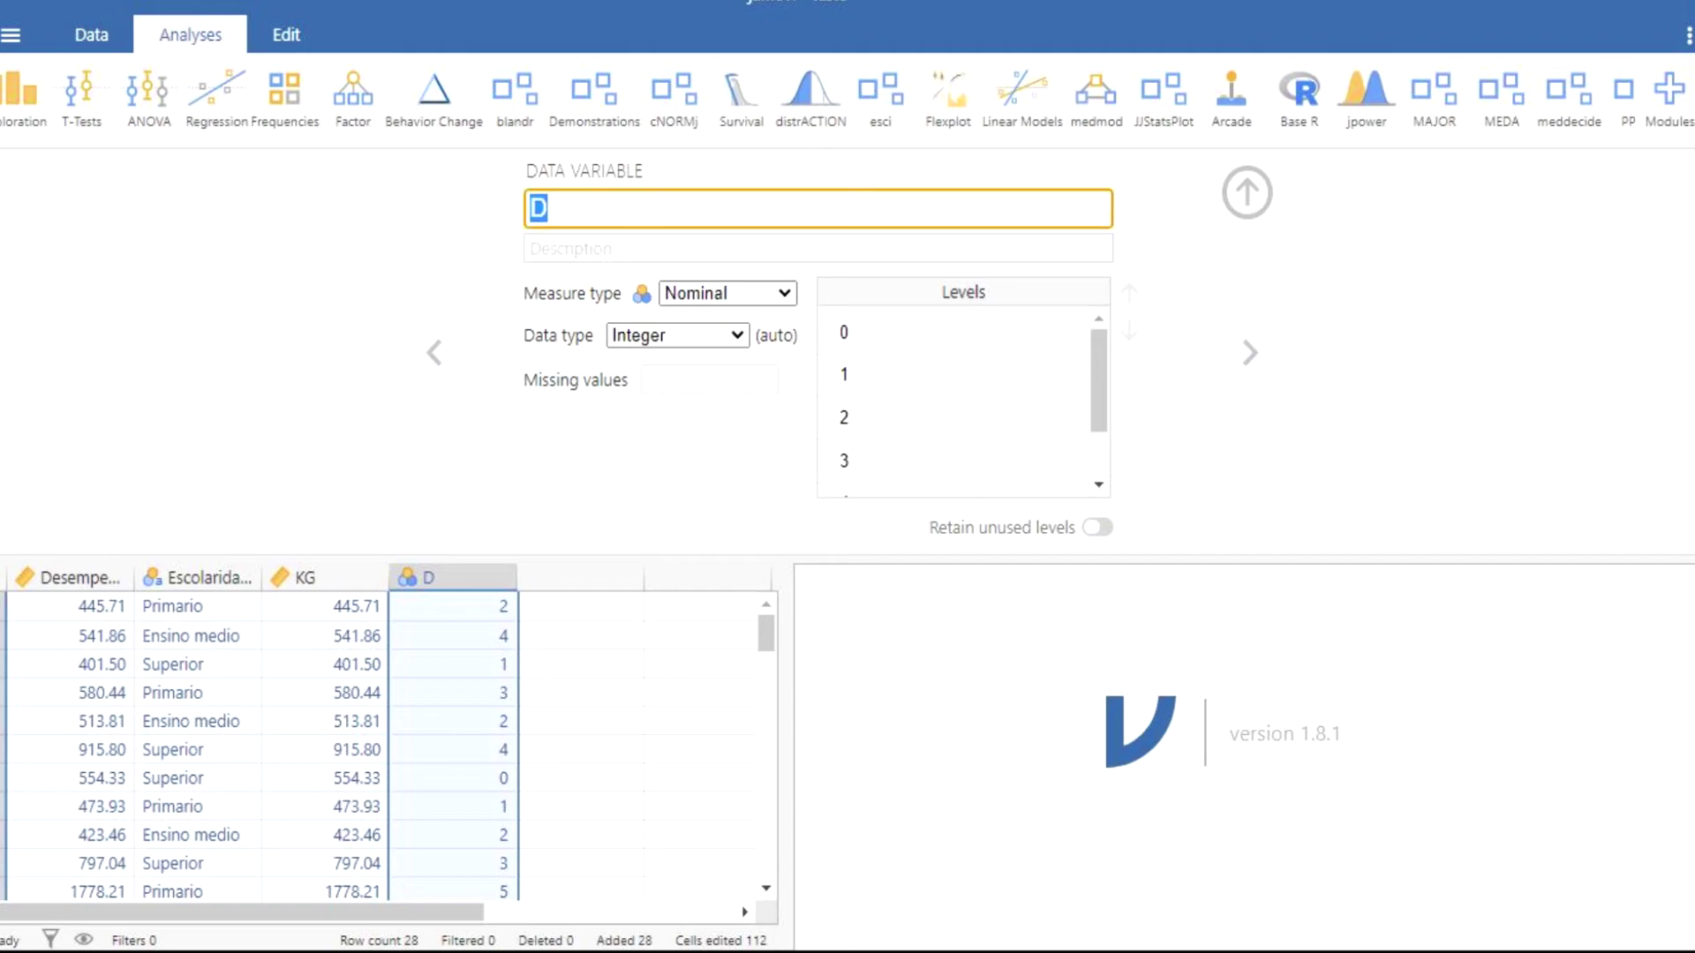
text(N de lanches)
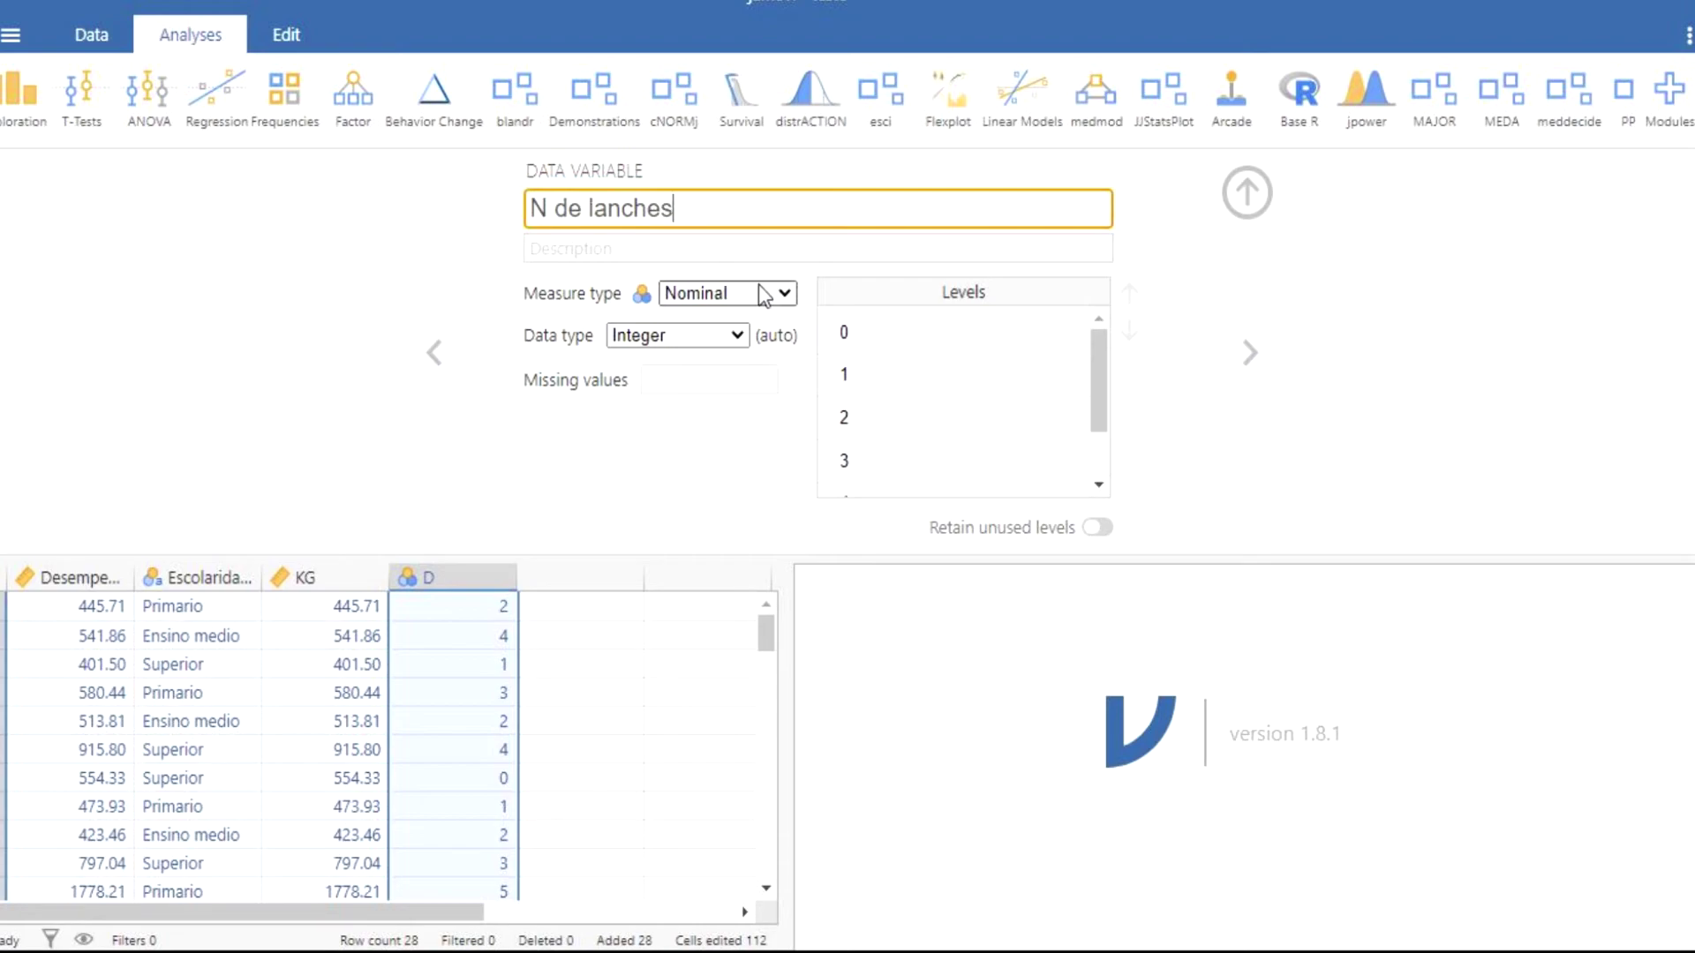
click(770, 293)
click(768, 369)
click(744, 335)
click(699, 360)
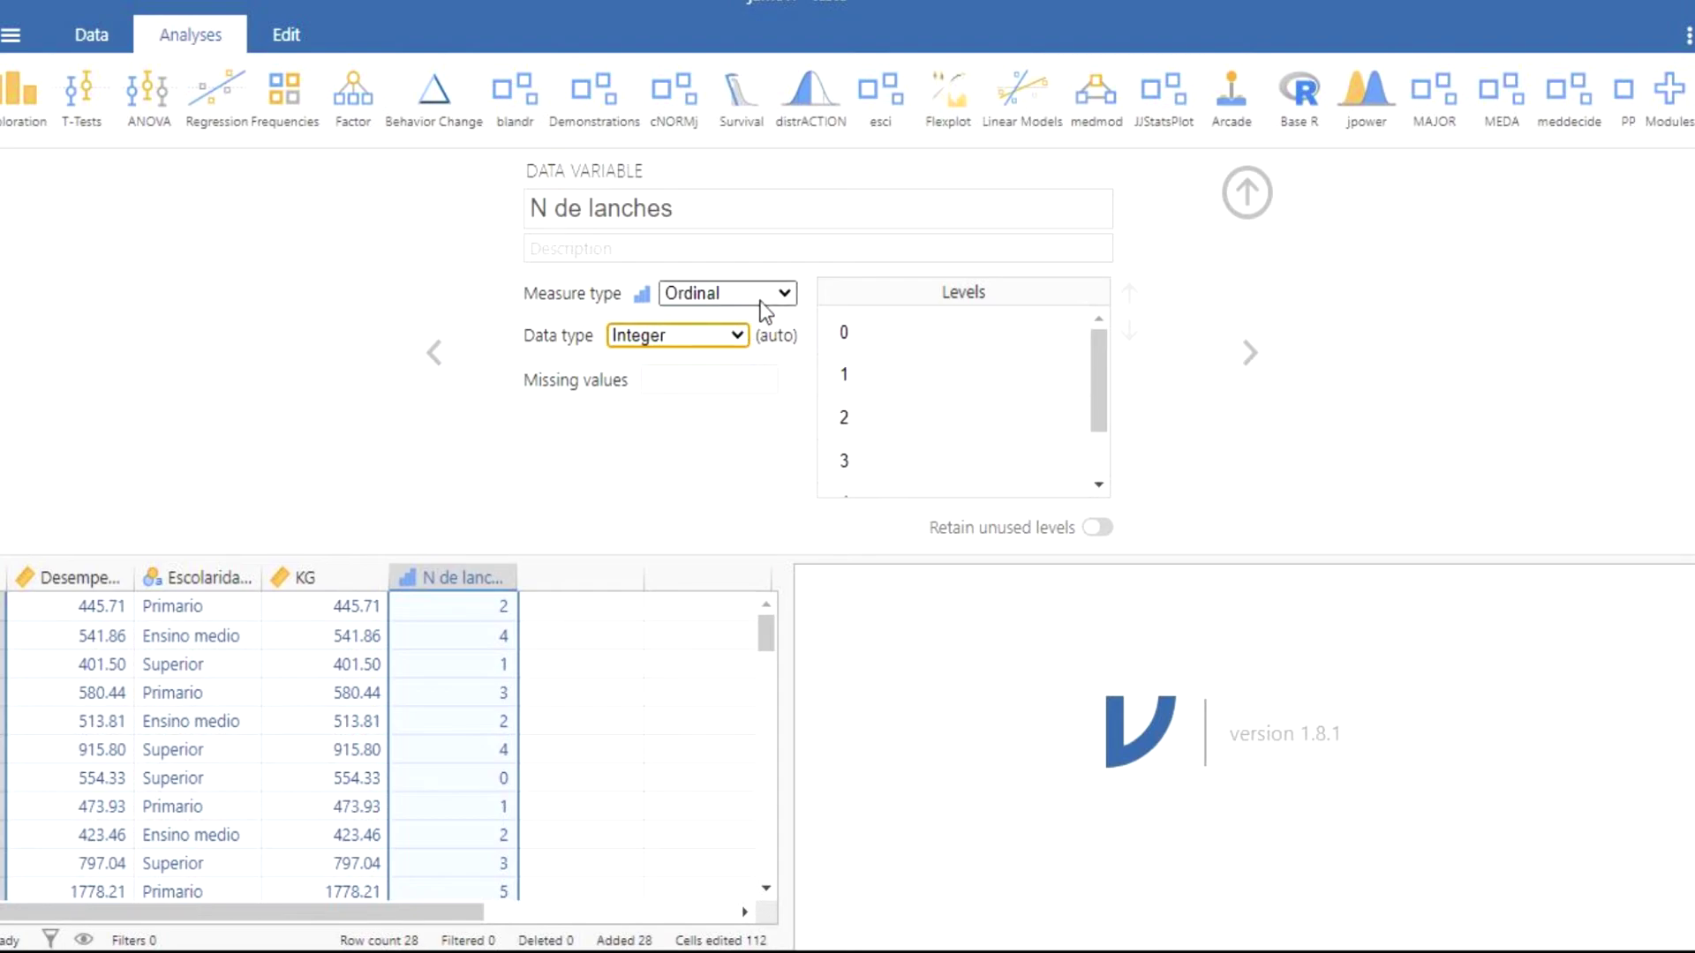
click(1260, 181)
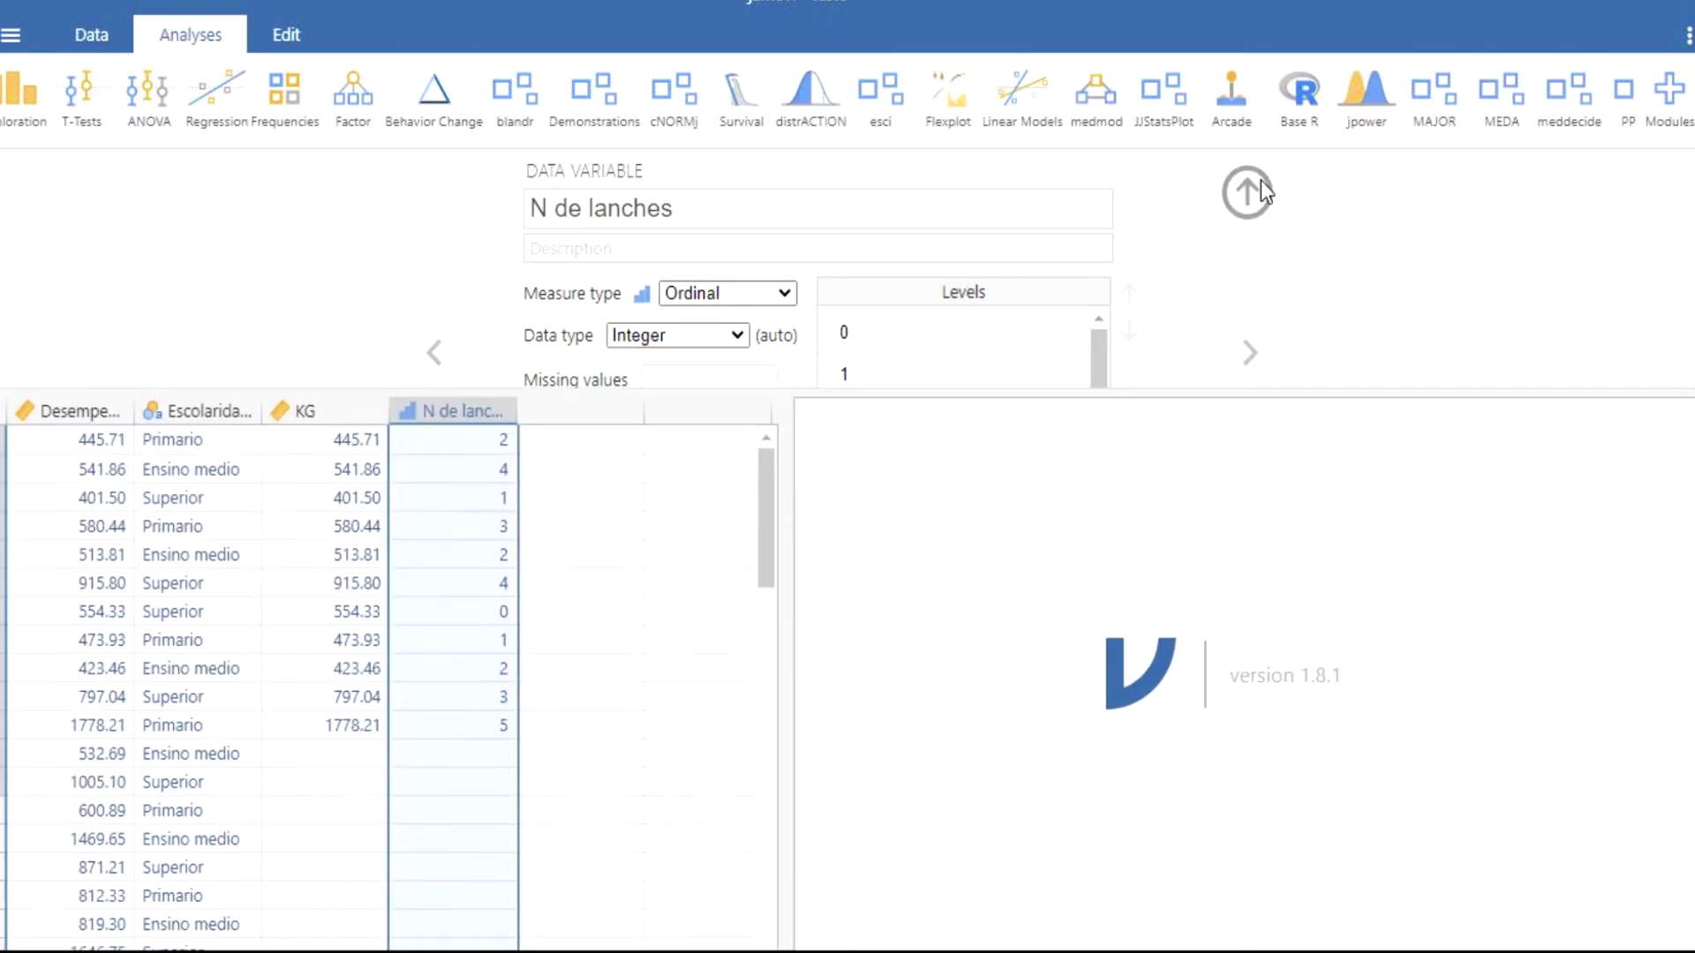
mouse_move(766, 249)
mouse_down()
mouse_move(761, 295)
mouse_move(776, 224)
mouse_up()
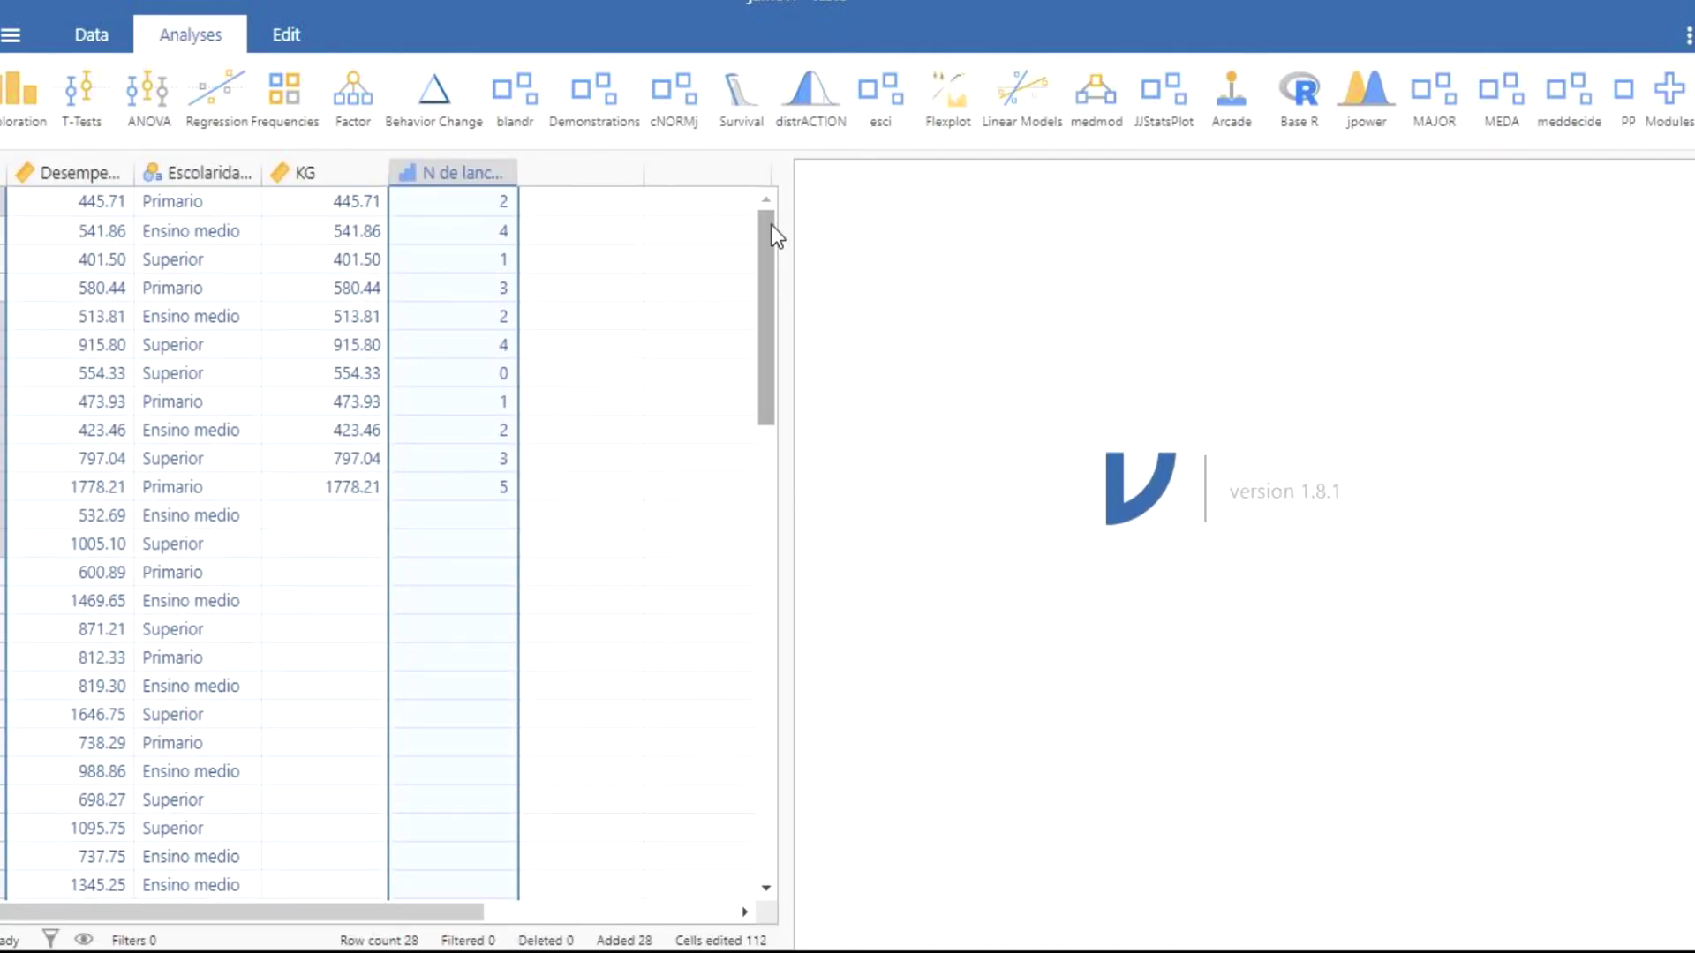
click(155, 258)
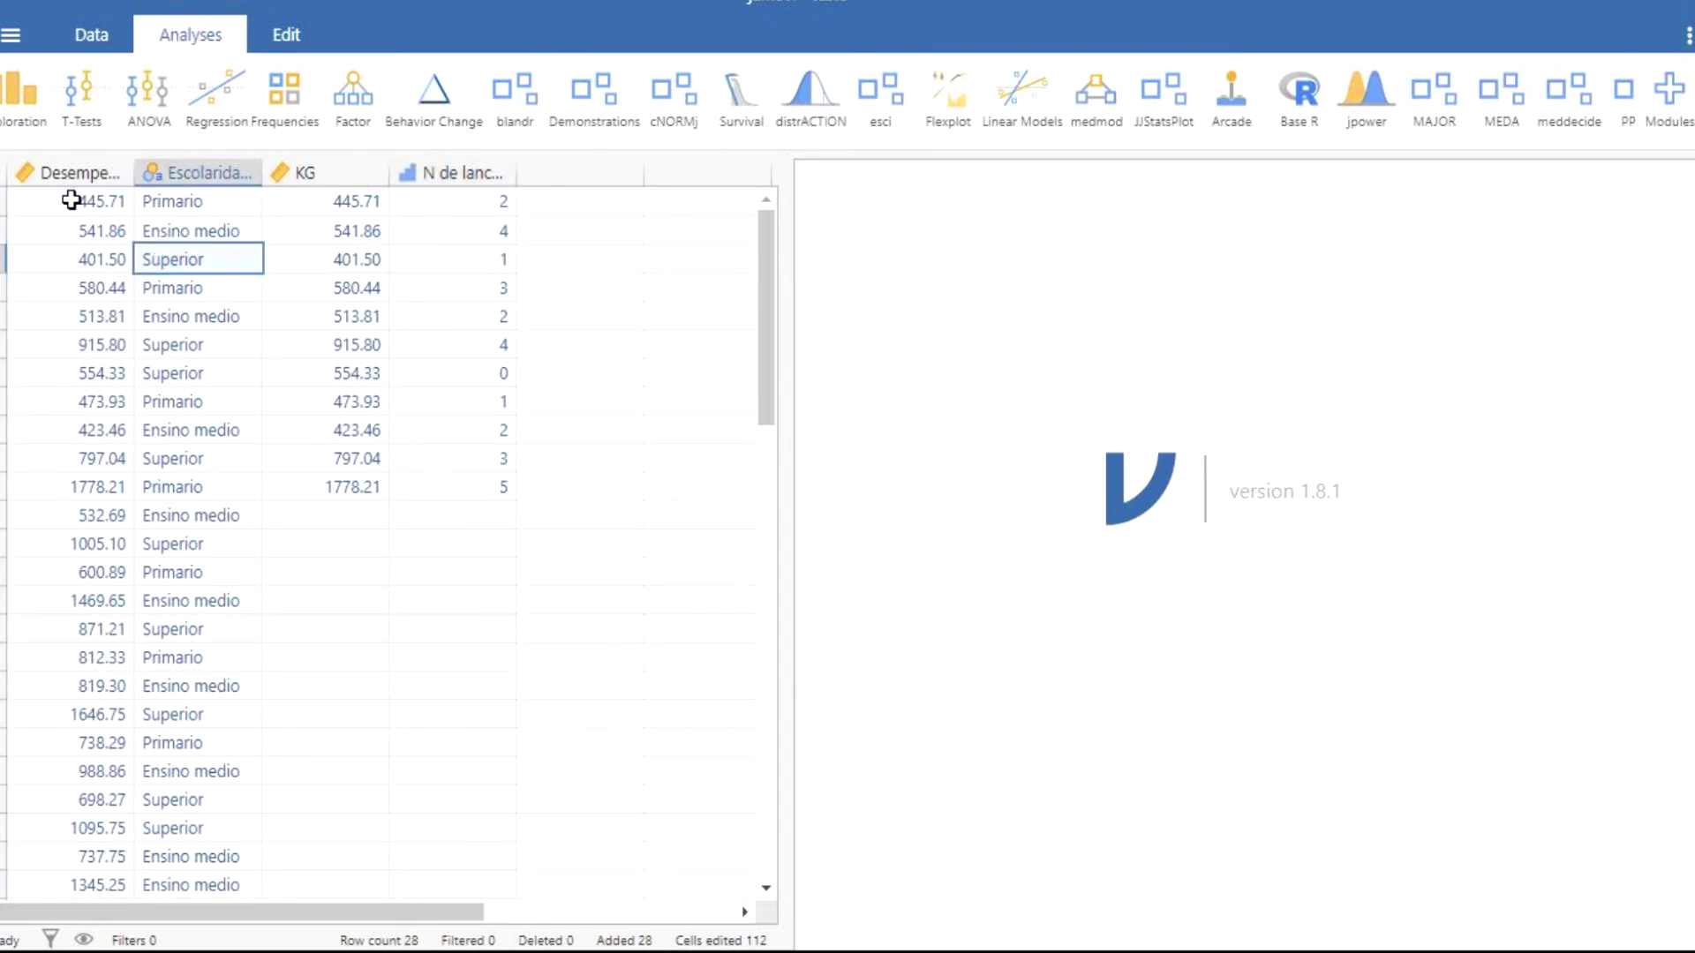
- Run Descriptives on Escolaridade with a bar plot, and try adding a histogram
click(16, 126)
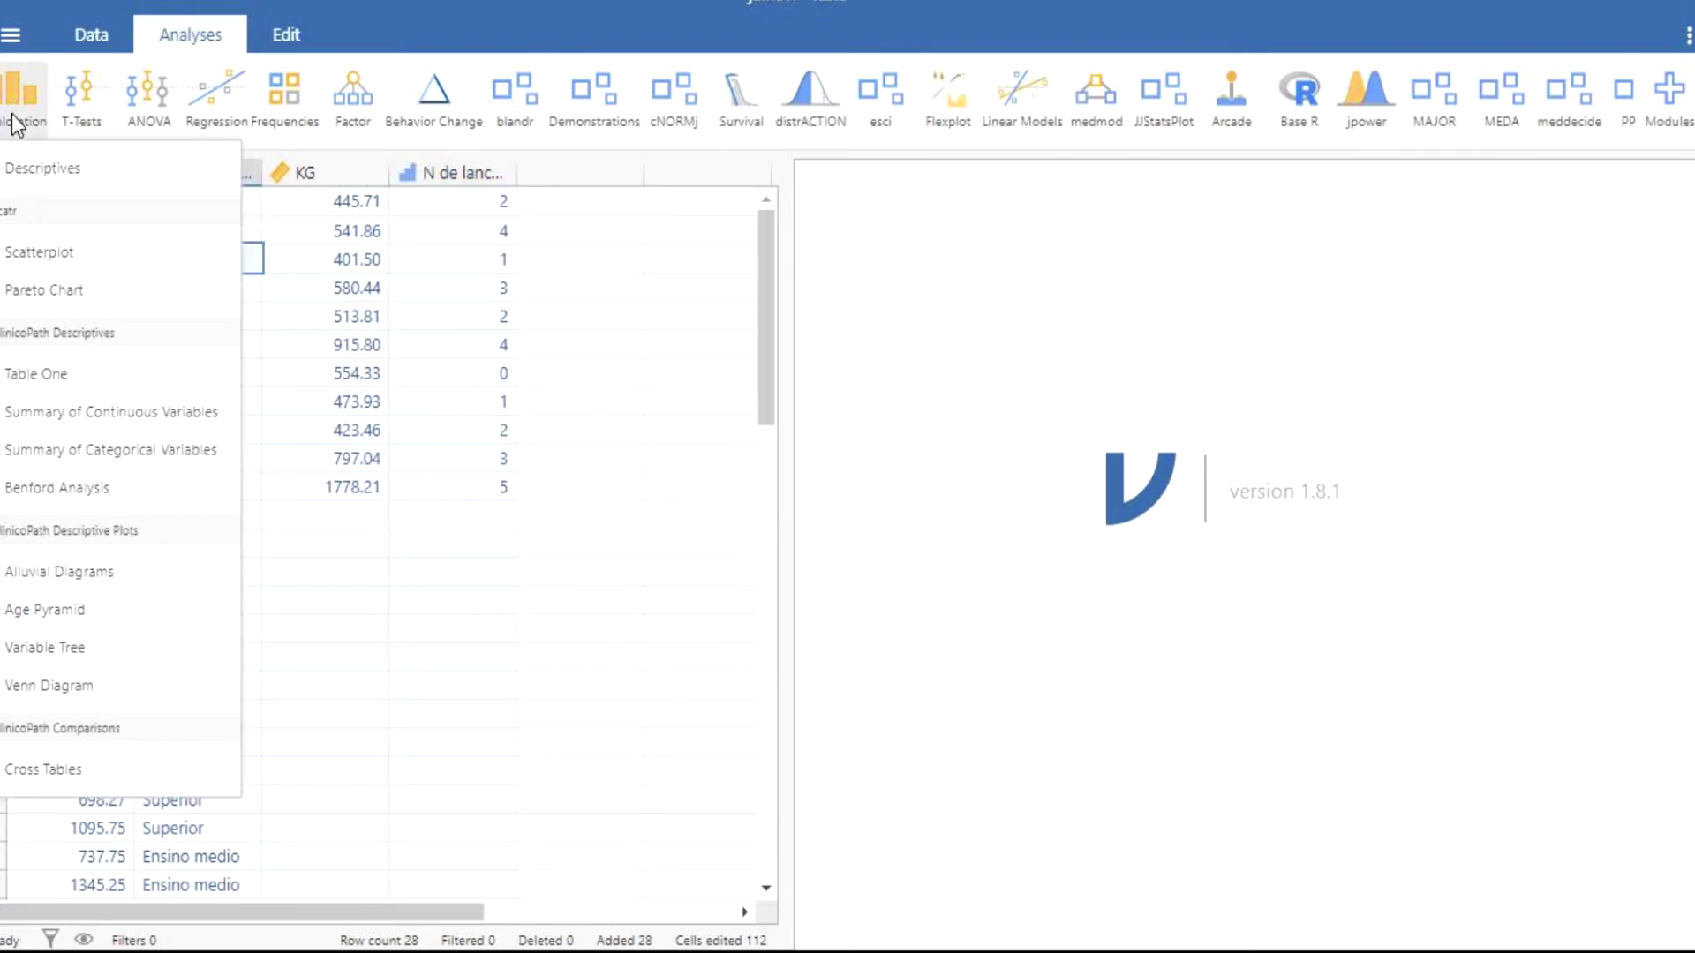
click(64, 167)
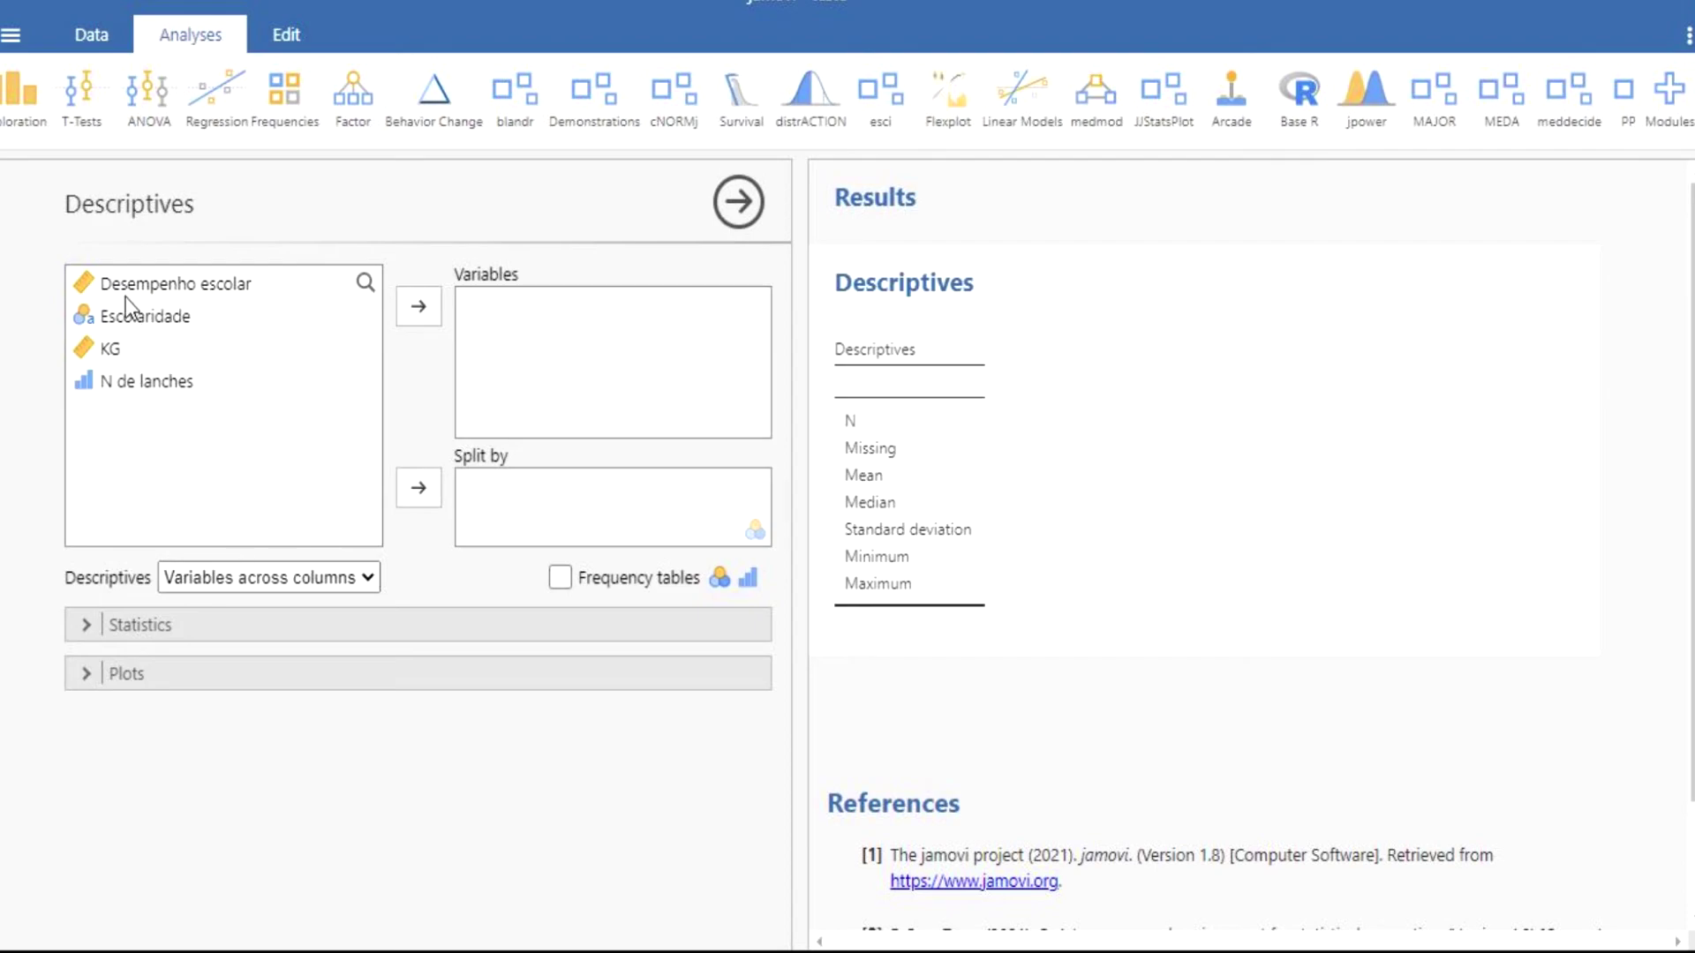
click(141, 318)
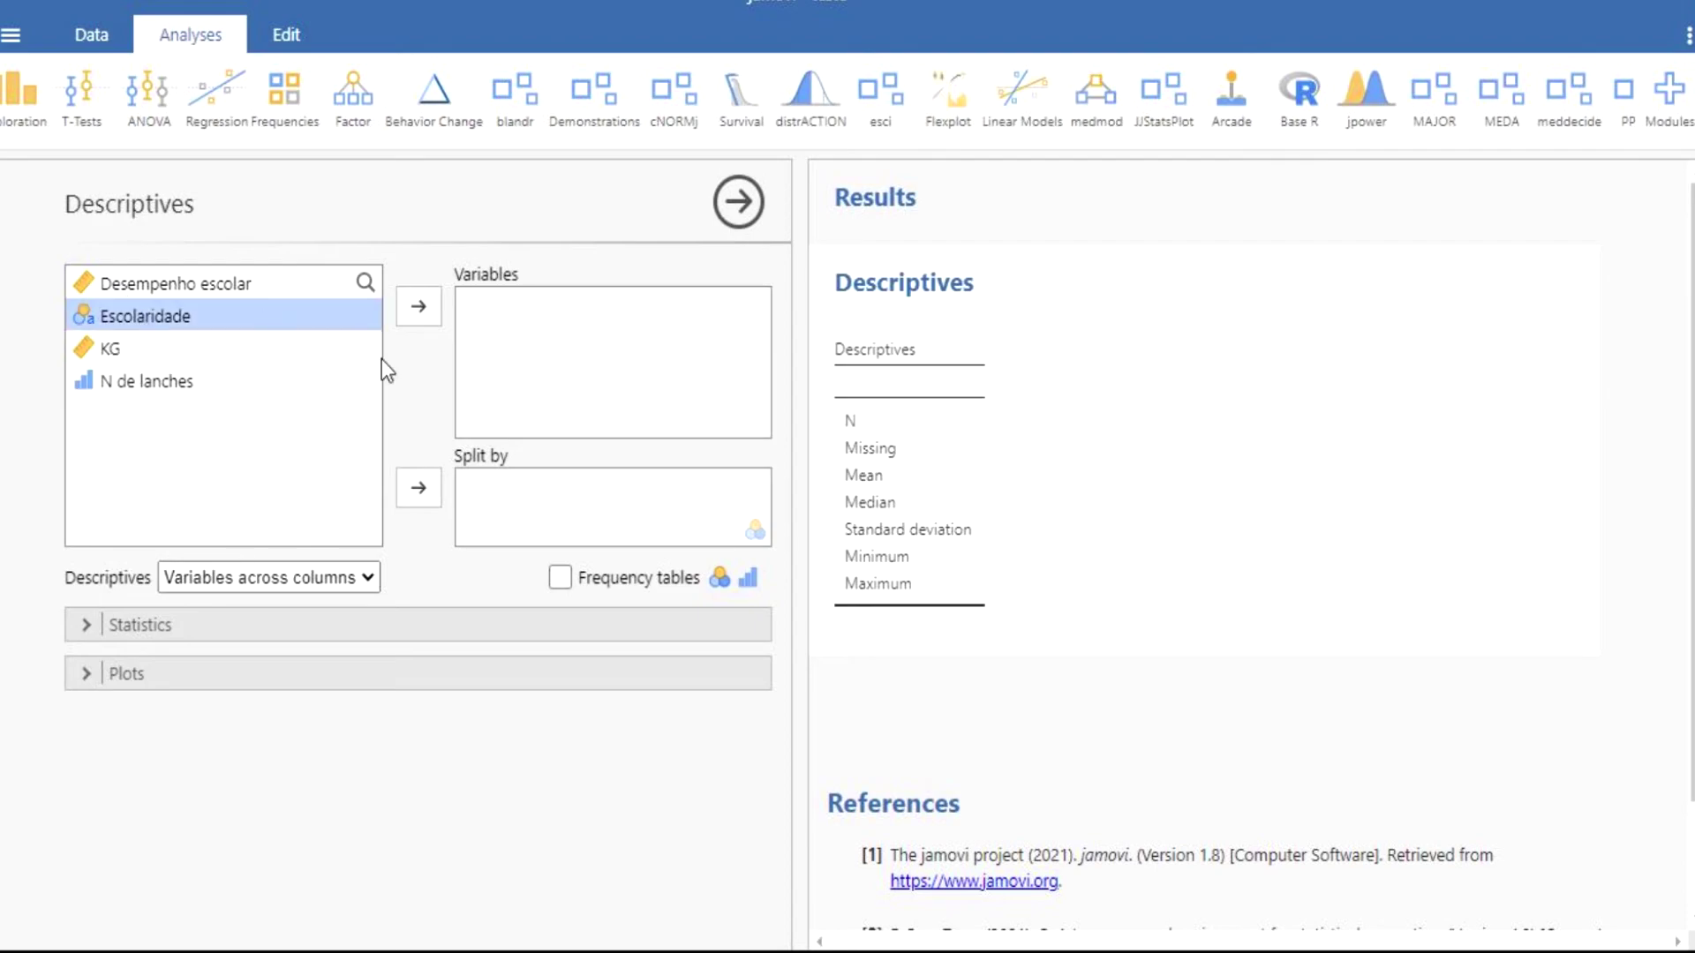
click(415, 309)
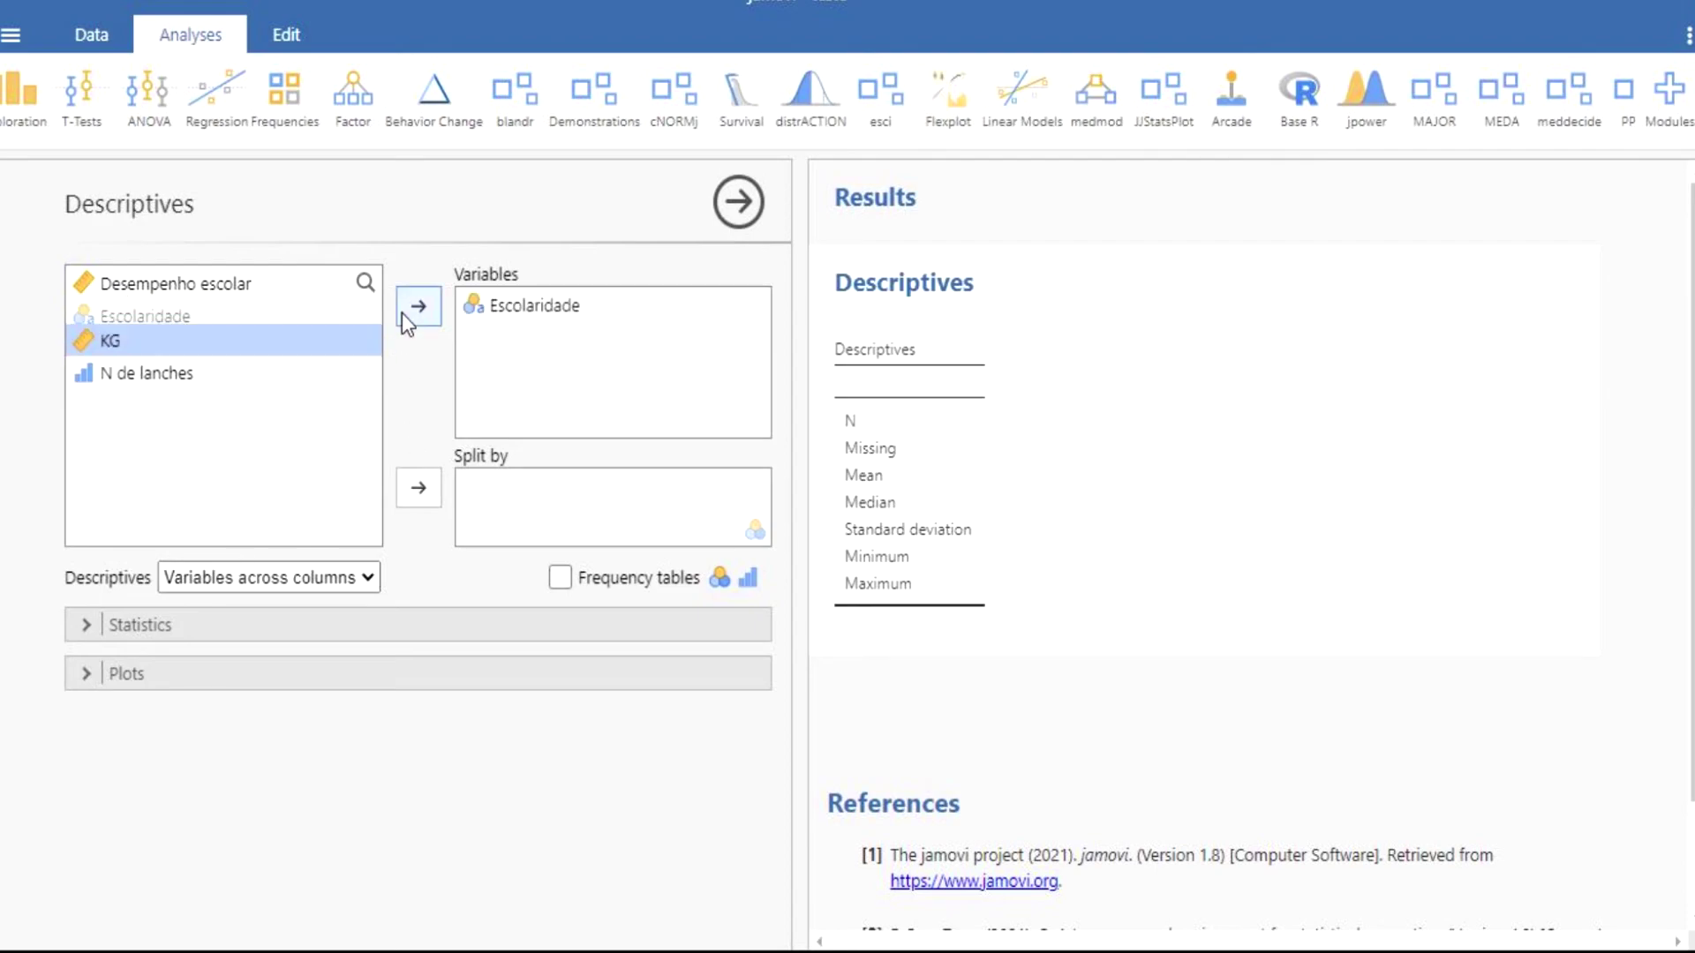
click(163, 675)
drag(782, 371, 779, 498)
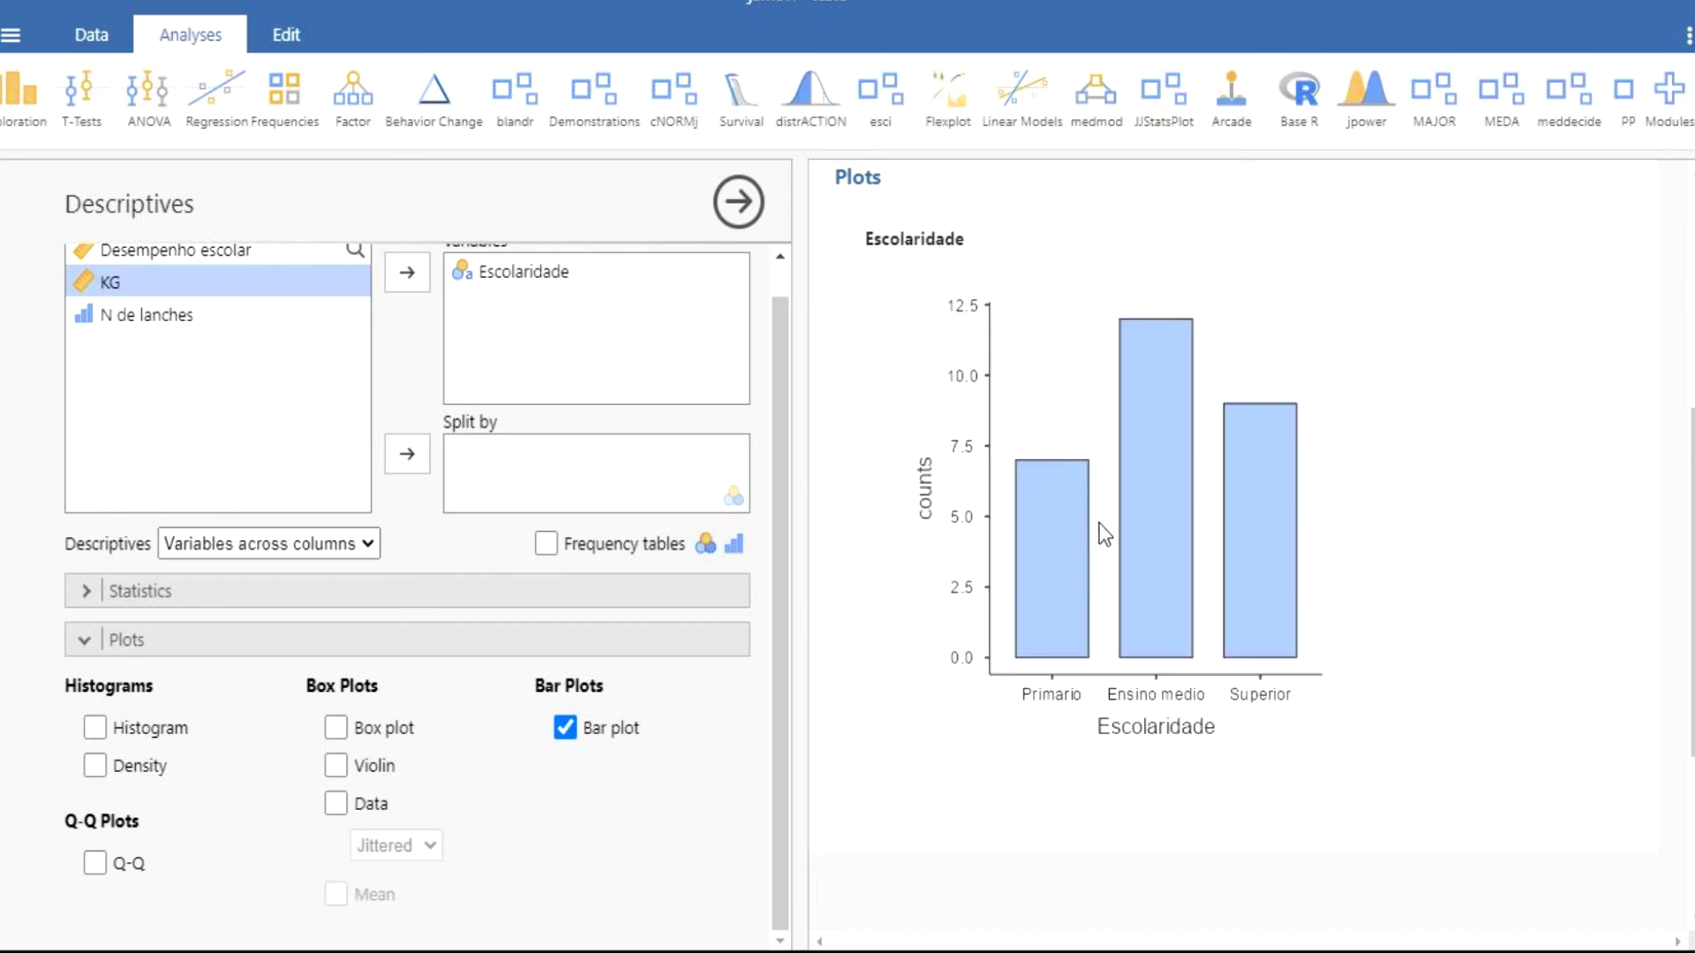
click(117, 738)
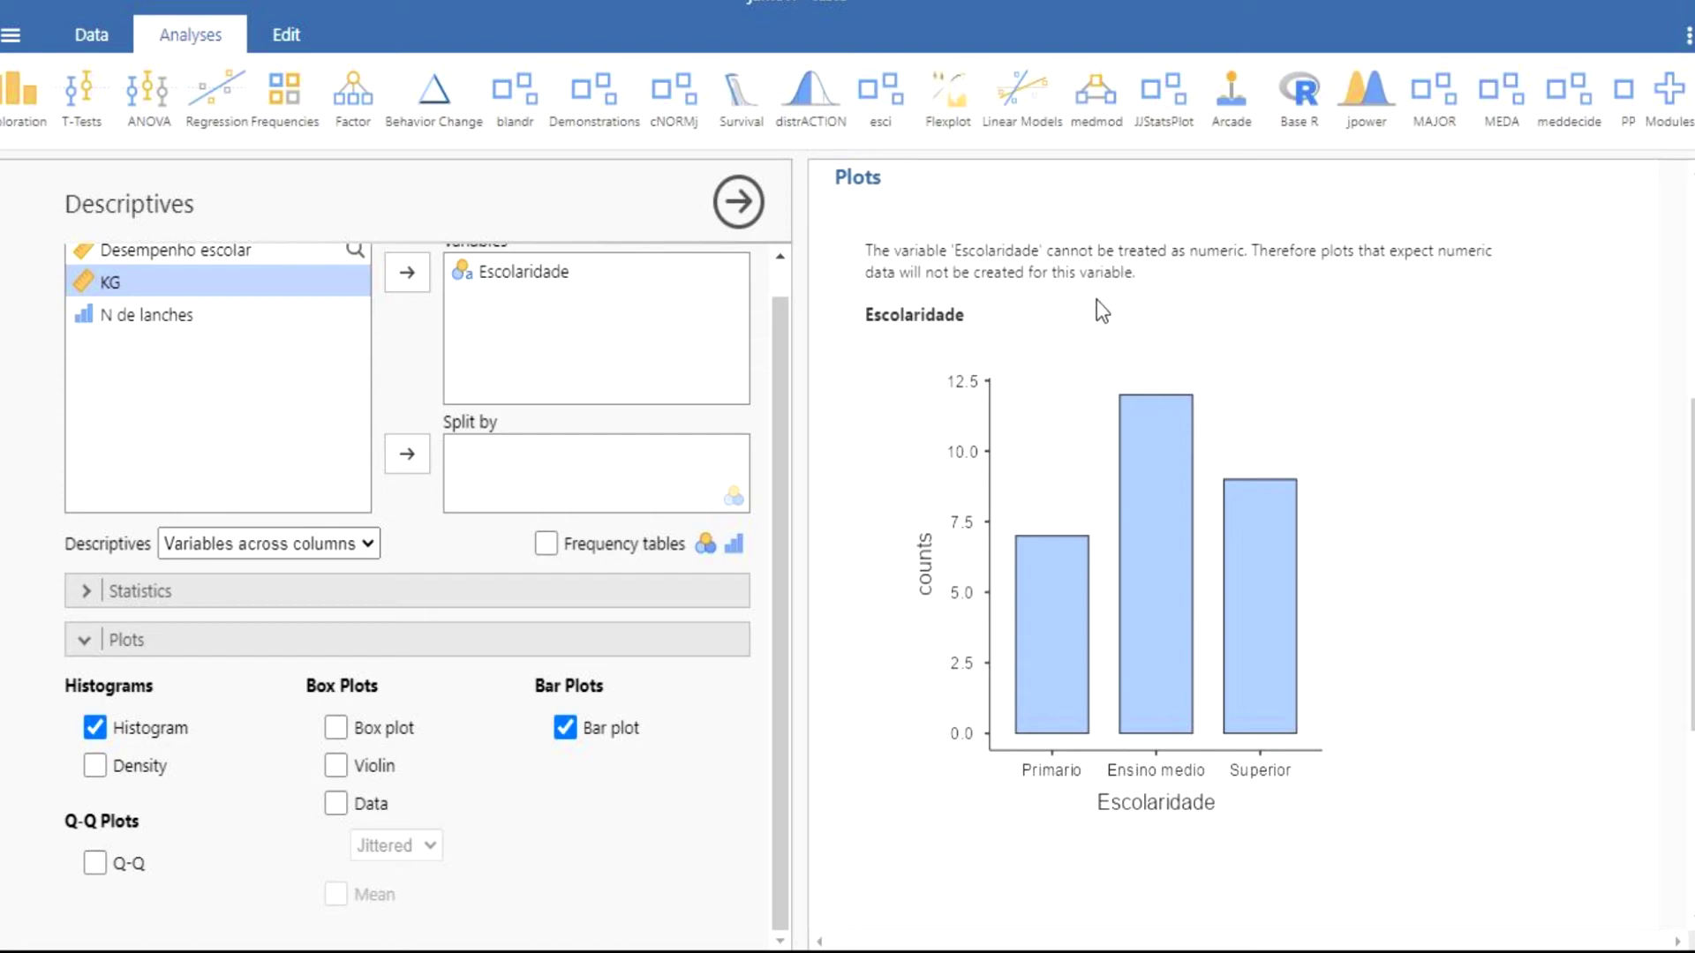
mouse_move(1692, 565)
mouse_down()
mouse_move(1692, 594)
mouse_move(1692, 580)
mouse_up()
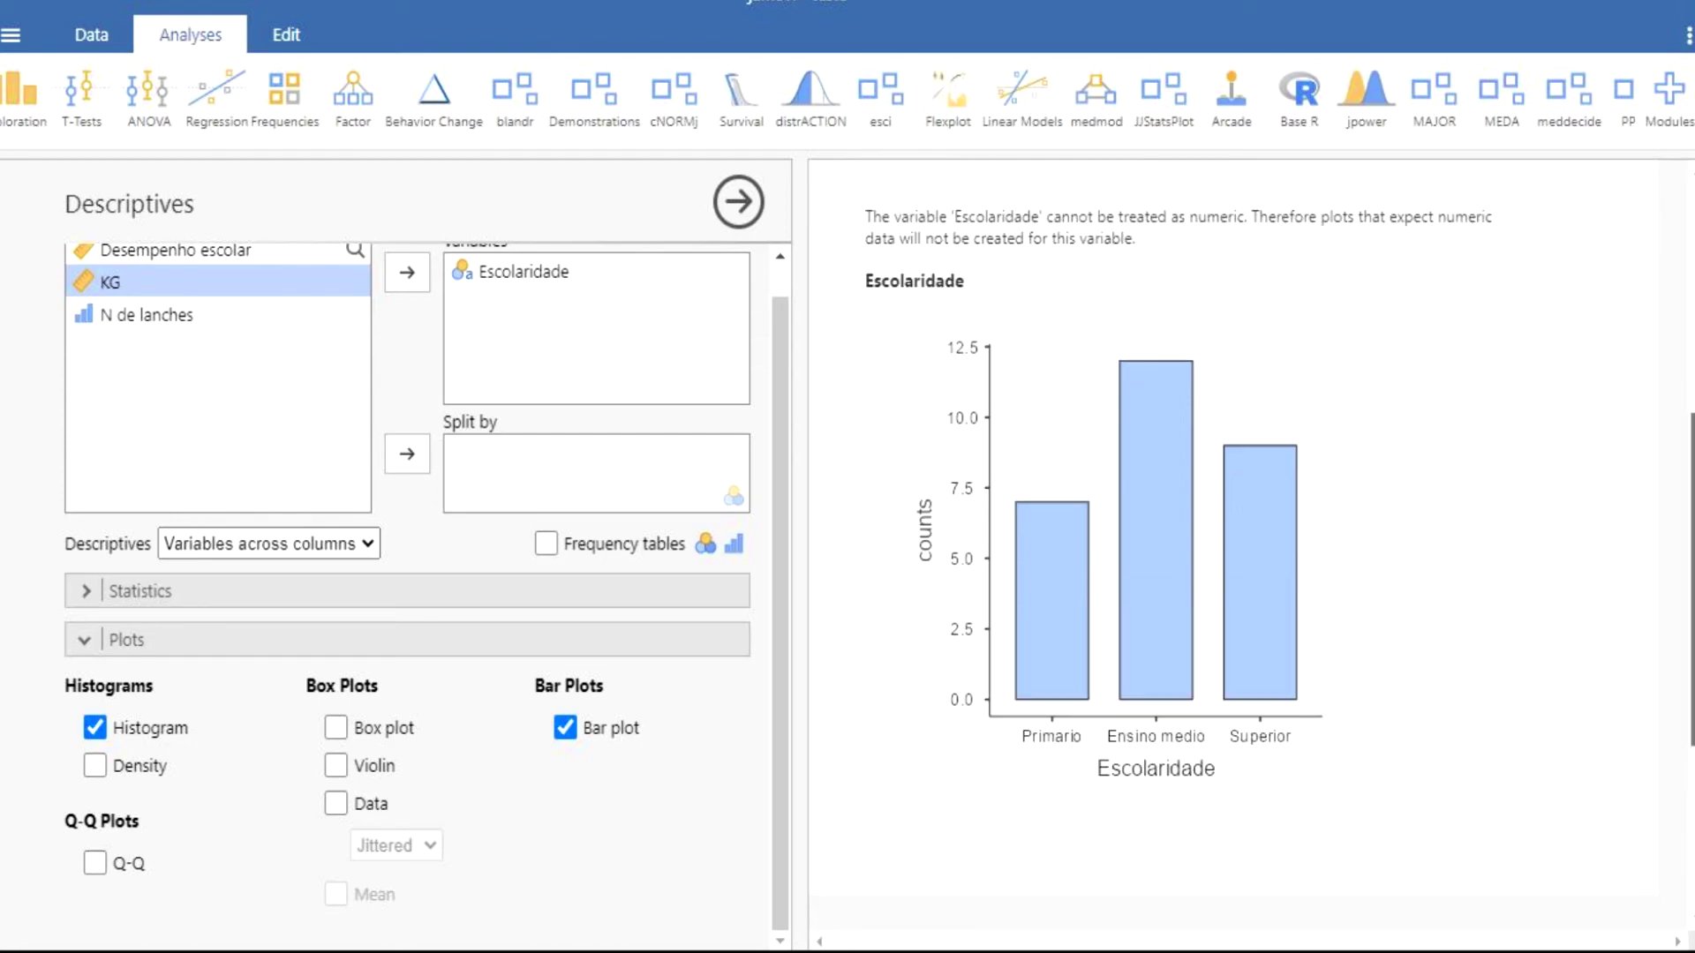
- Remove the histogram for Escolaridade, try the box plot, violin and data options, and clear them again
click(130, 766)
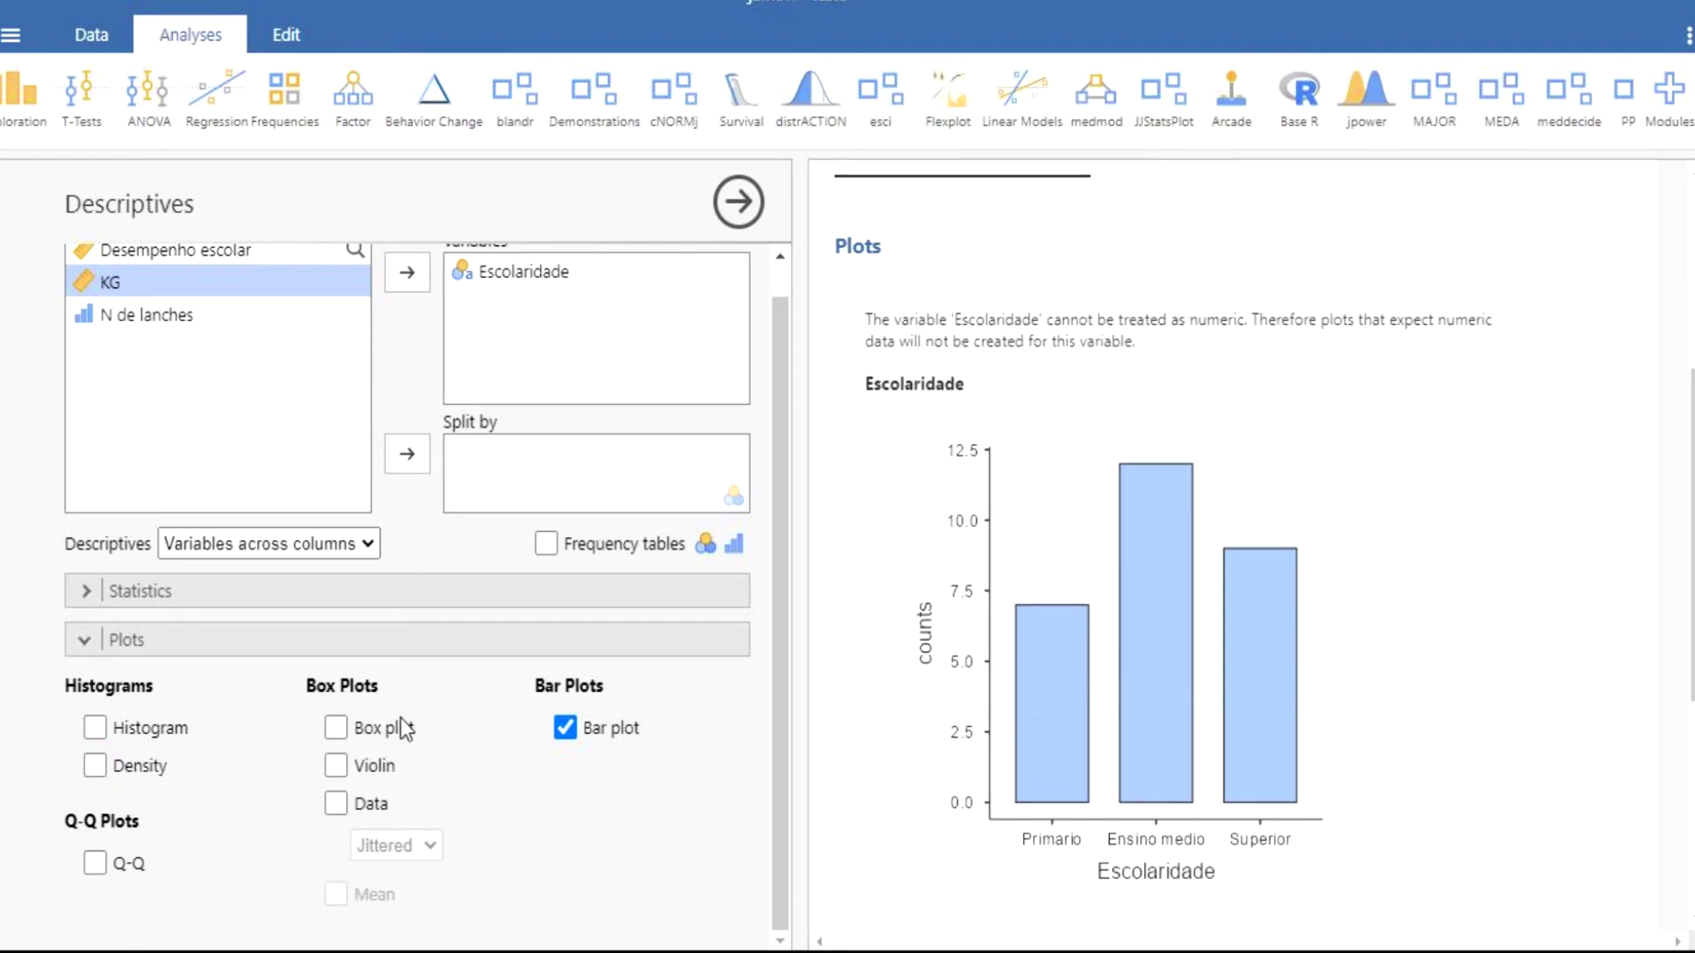
click(353, 725)
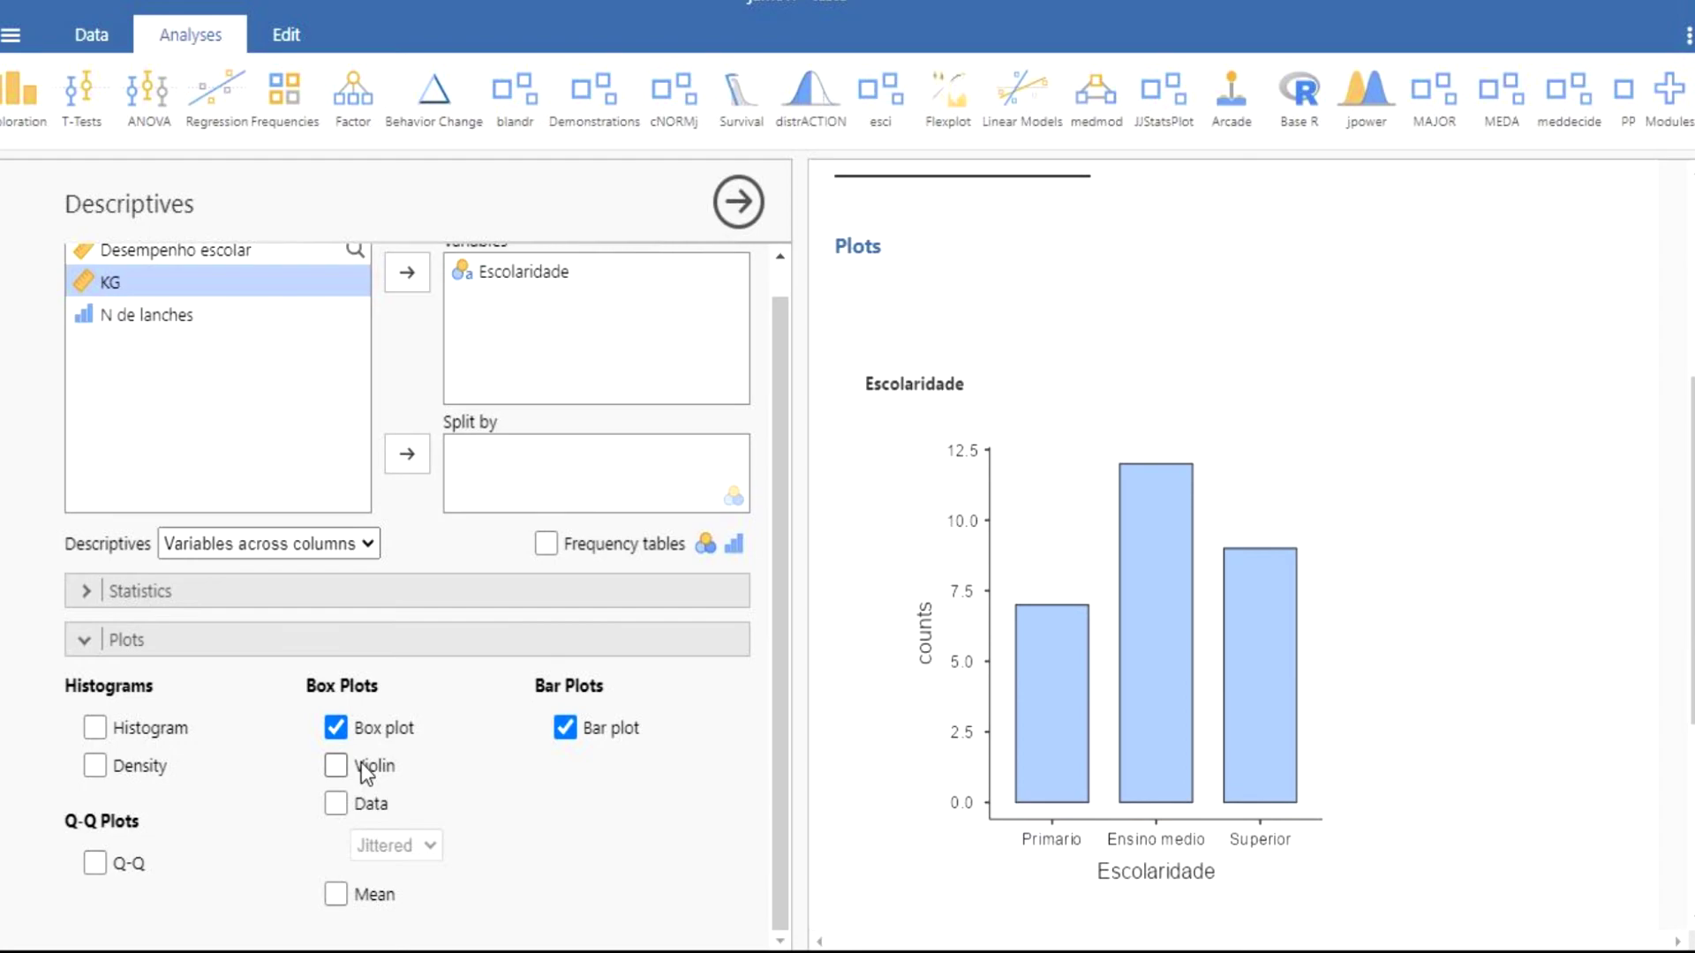
click(358, 805)
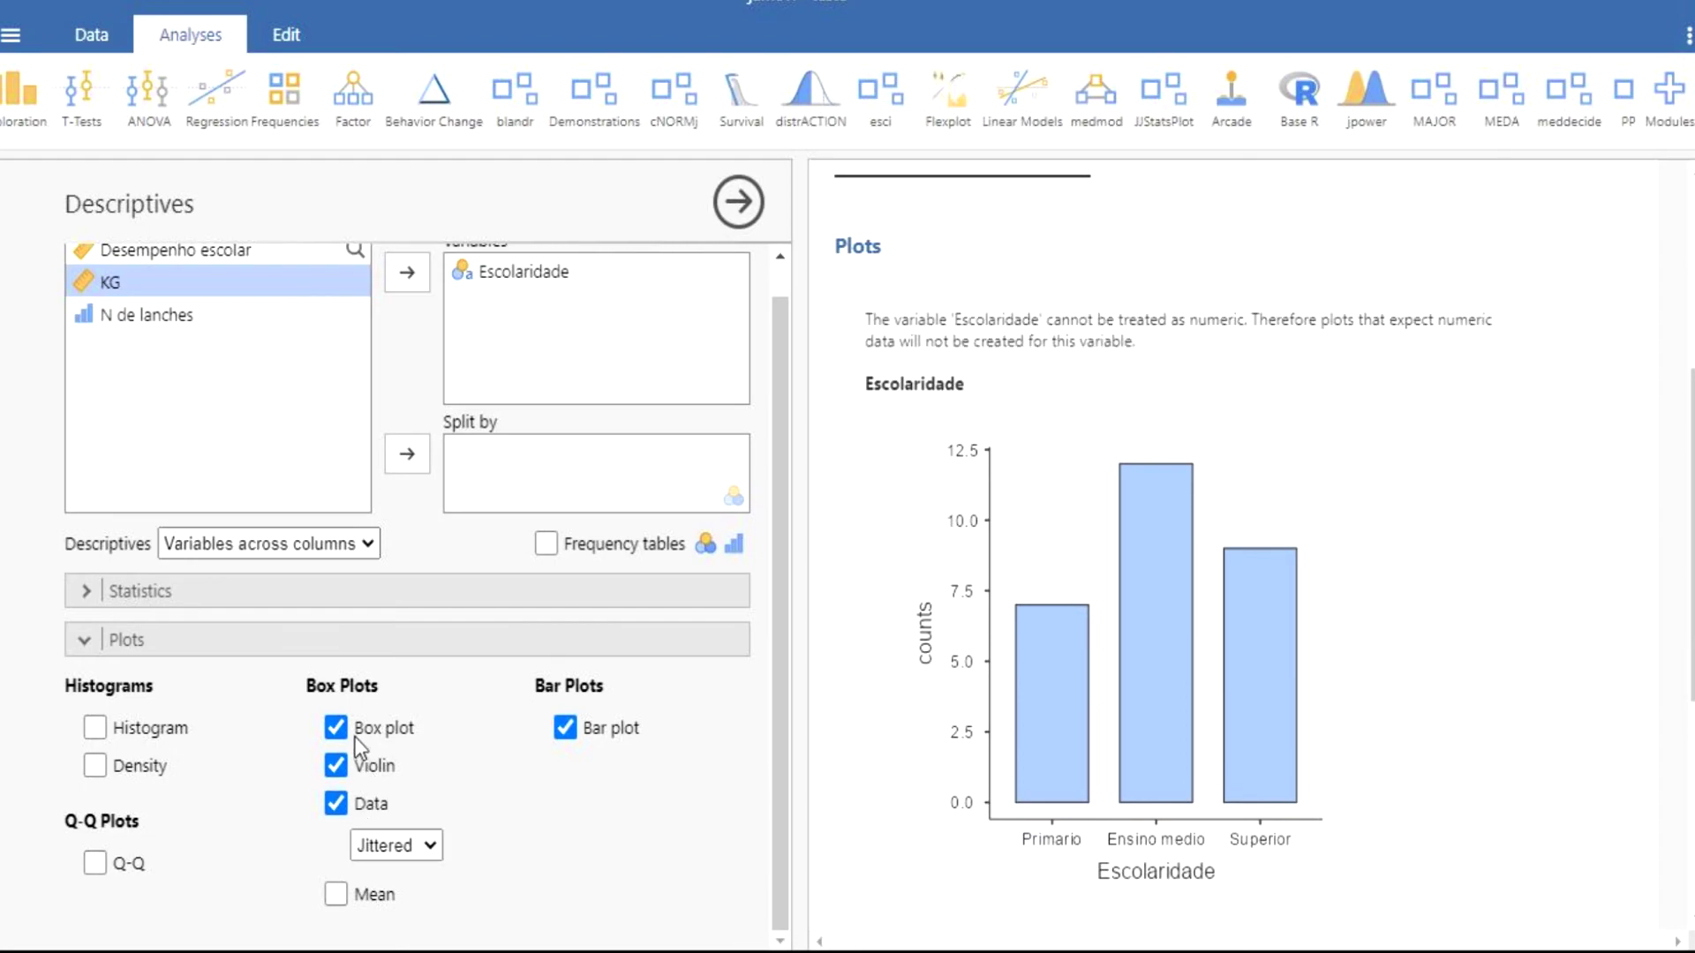
click(346, 801)
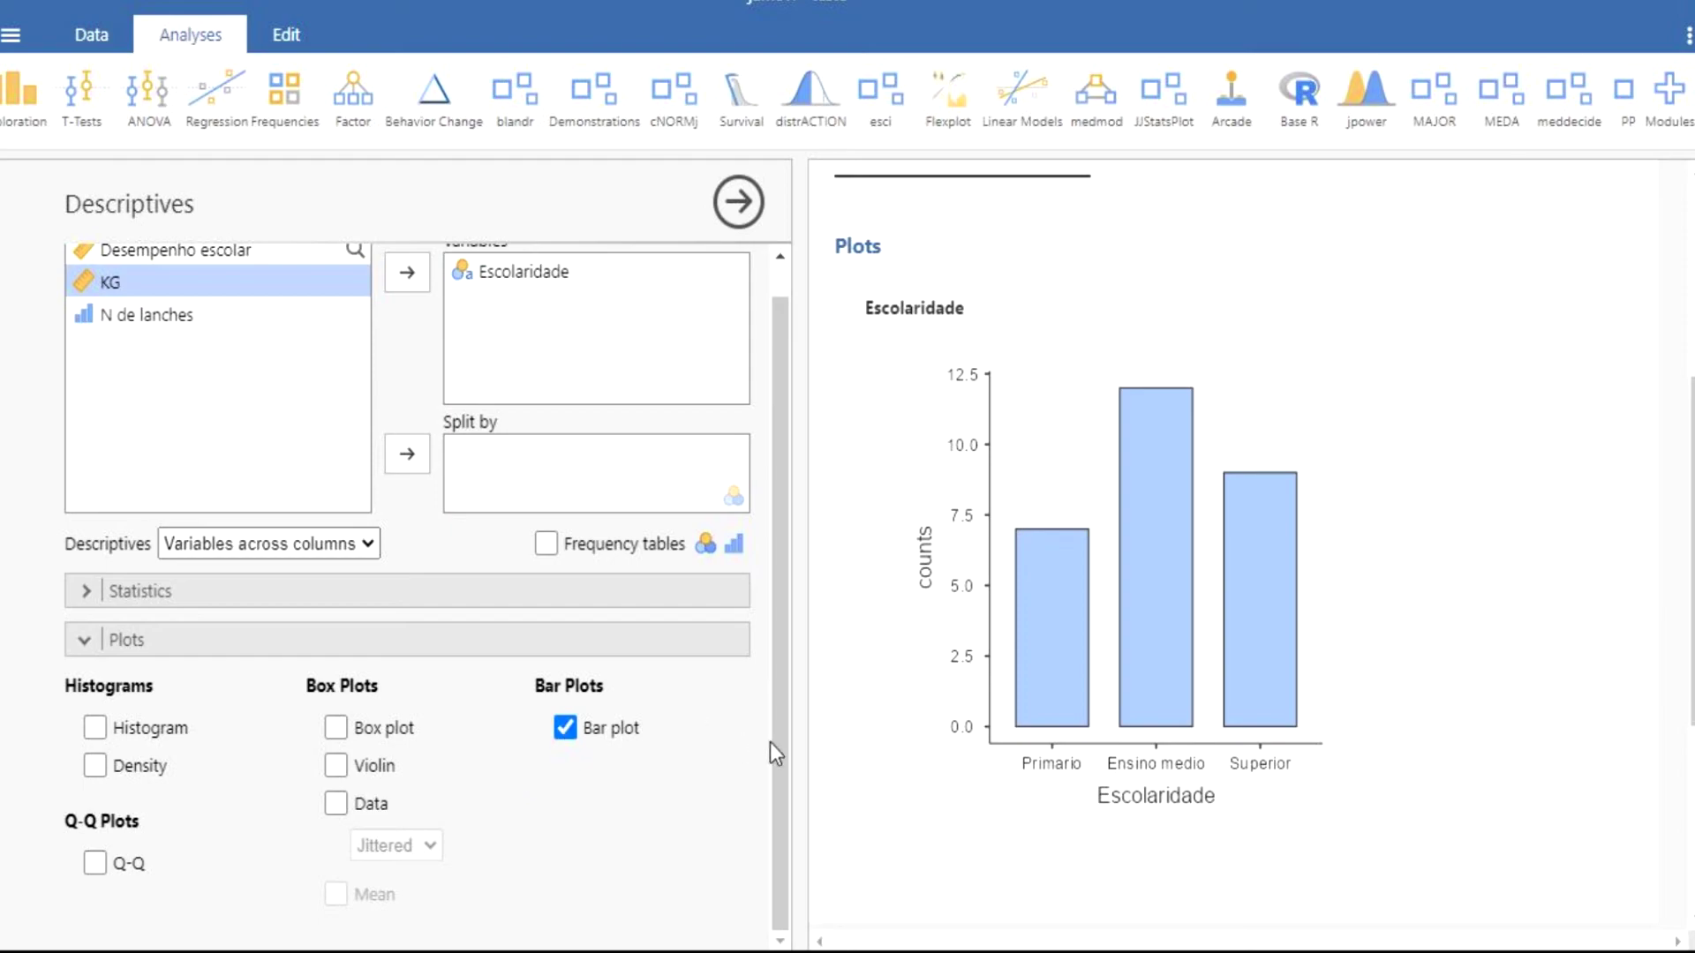
- Replace Escolaridade with Desempenho escolar as the analysed variable in Descriptives
scroll(777, 742, up, 1)
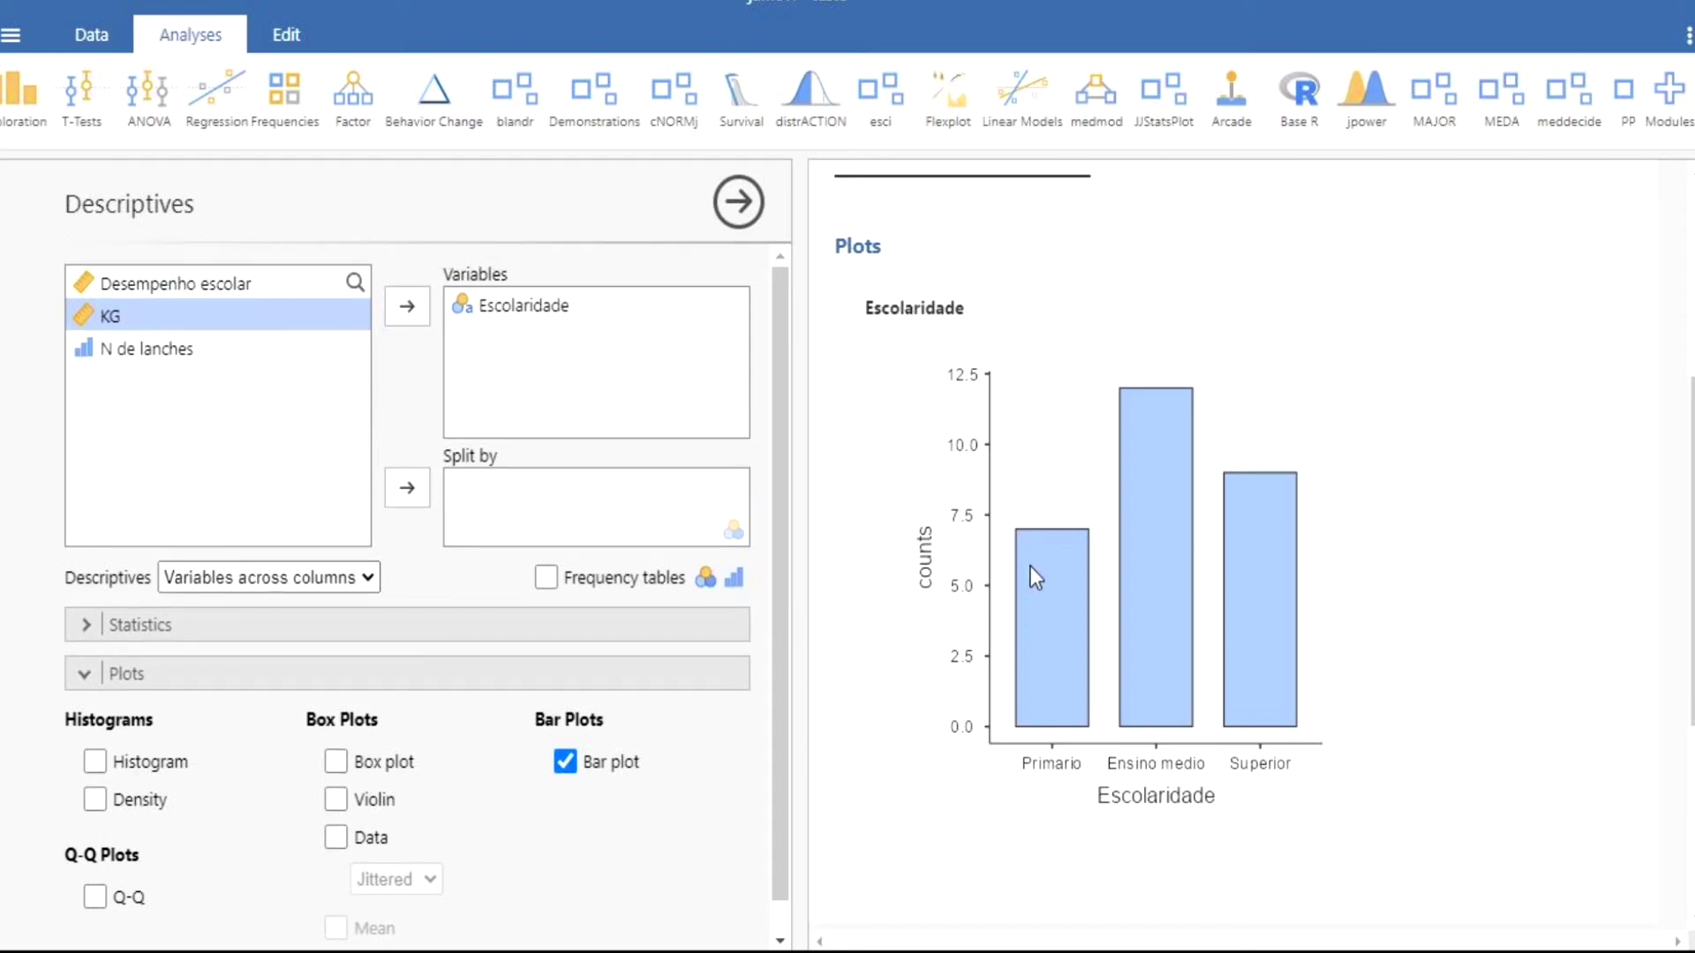
click(485, 315)
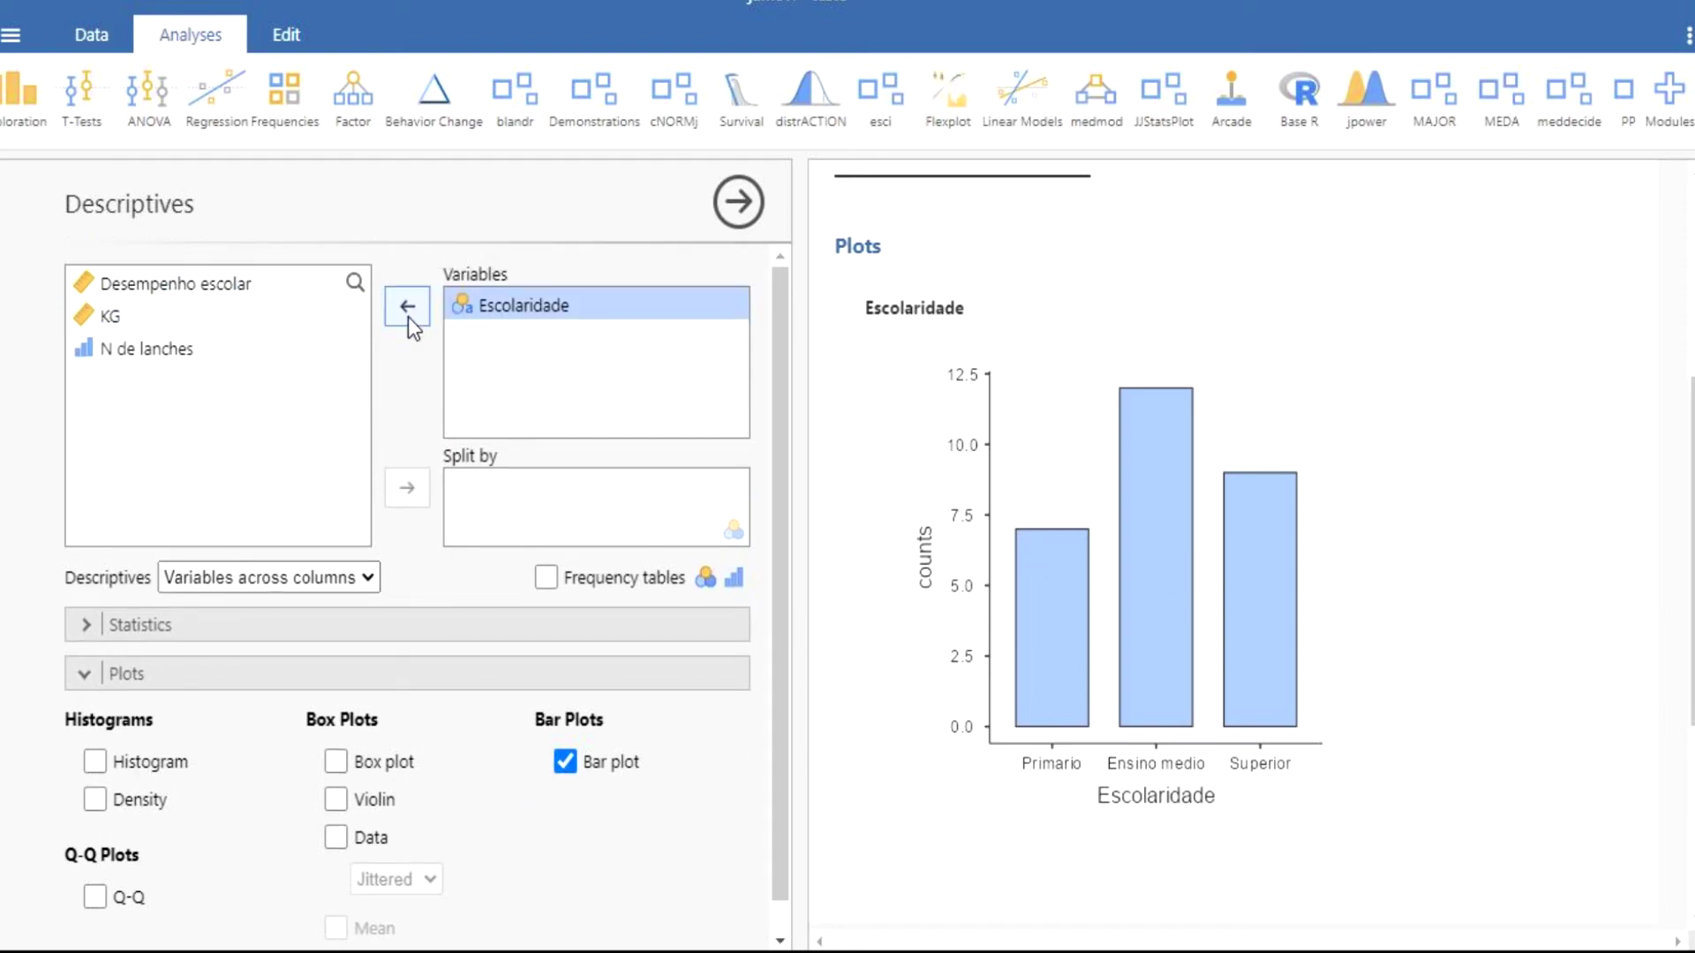
click(407, 316)
click(196, 290)
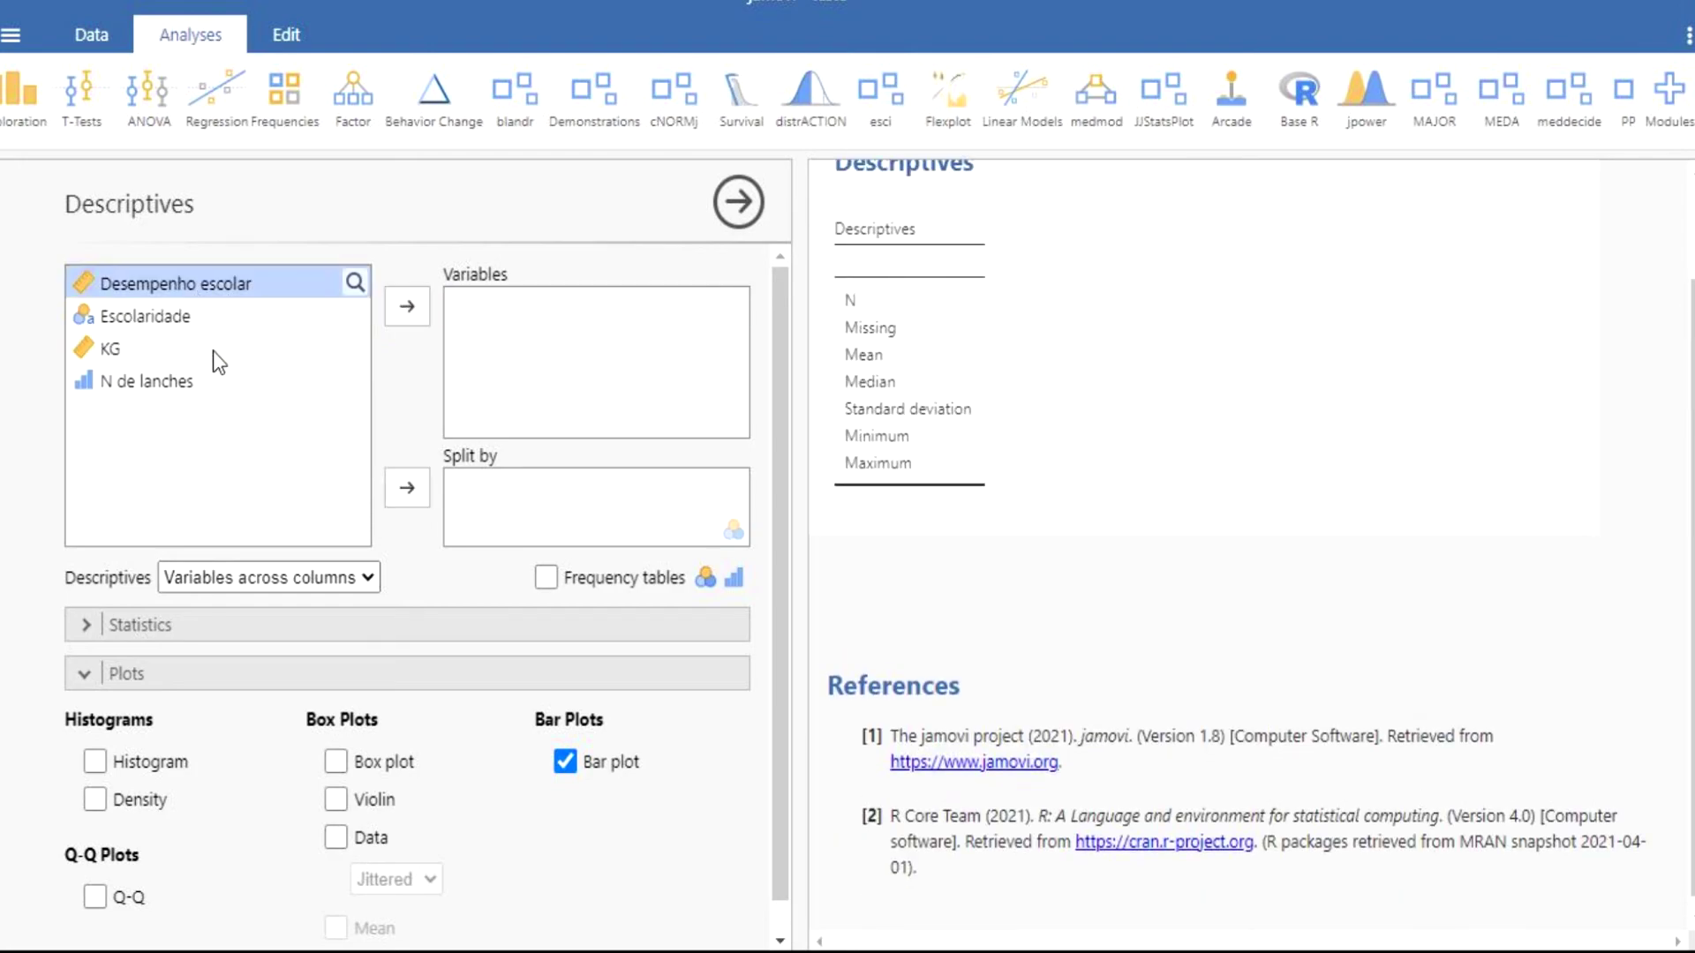
click(407, 306)
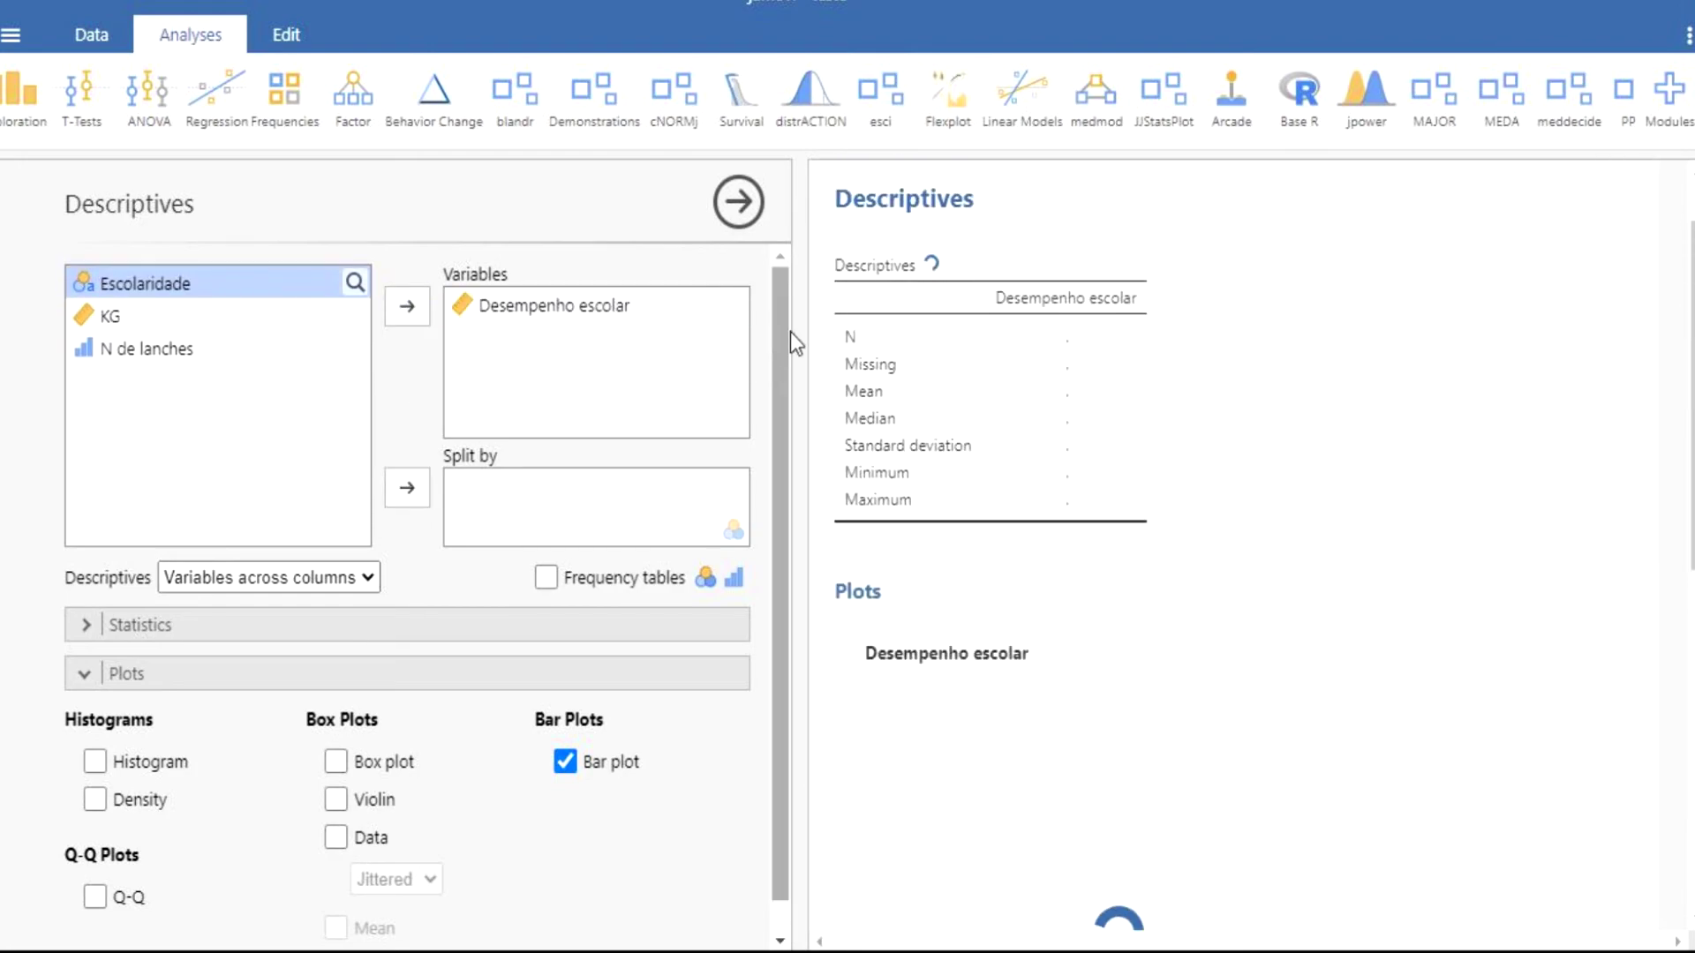
- Replace the bar plot of Desempenho escolar with a histogram and overlay its density curve
scroll(785, 340, down, 1)
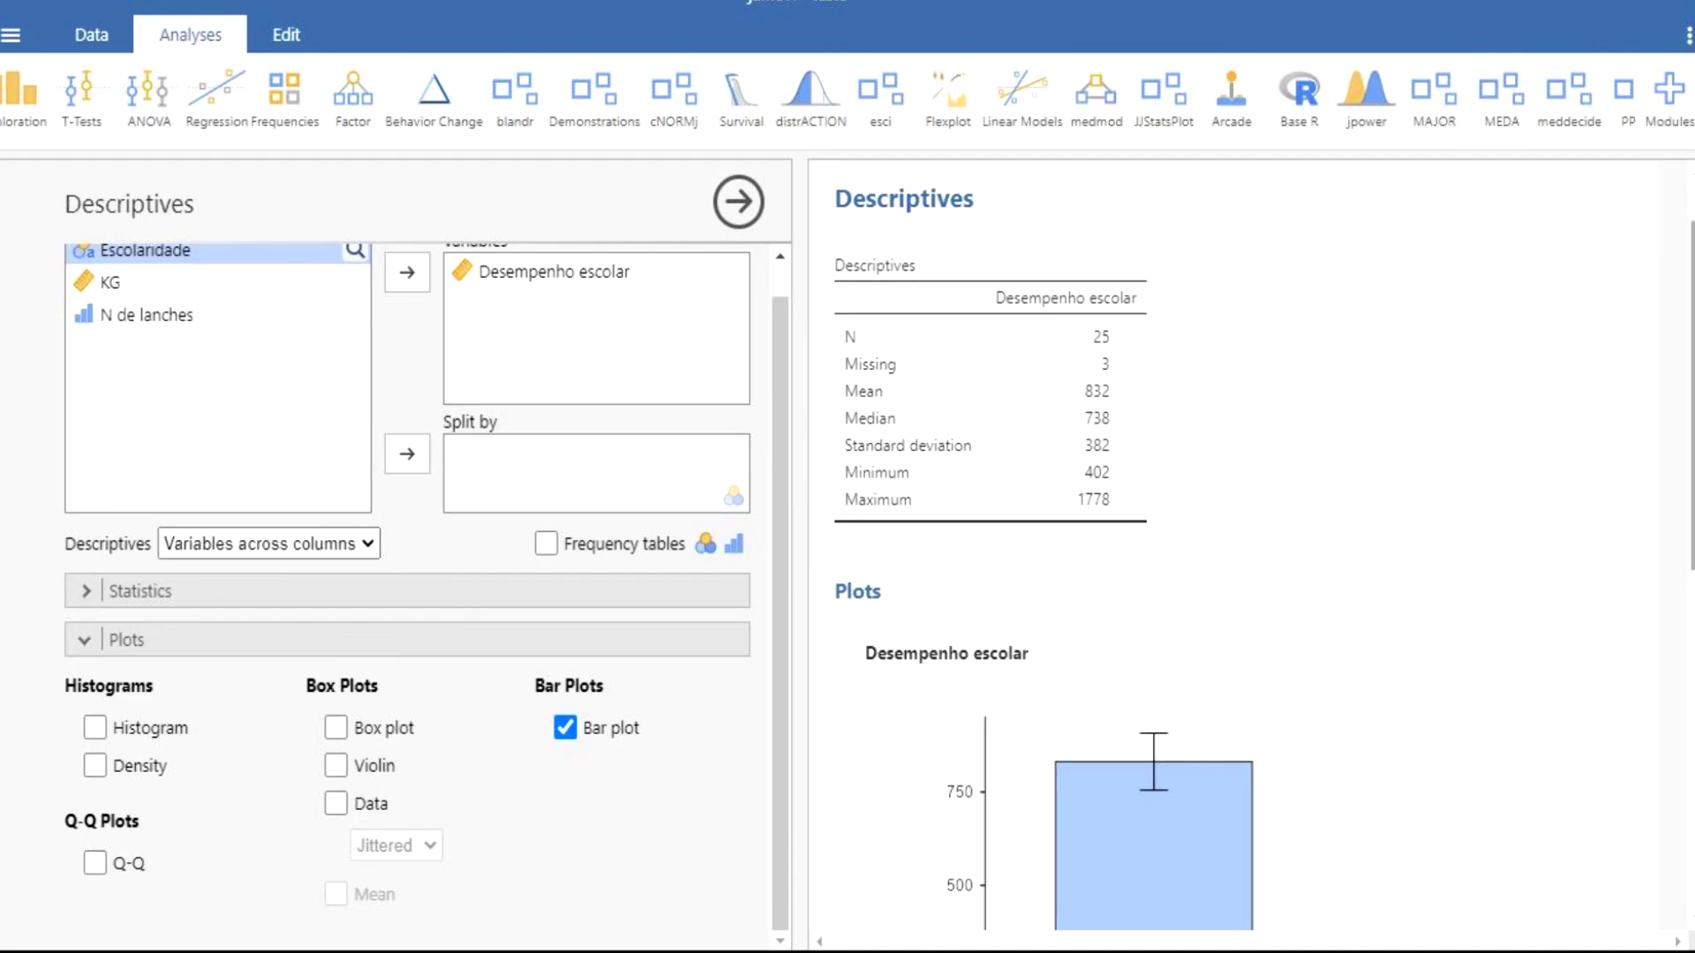
scroll(1147, 530, down, 5)
scroll(906, 578, down, 1)
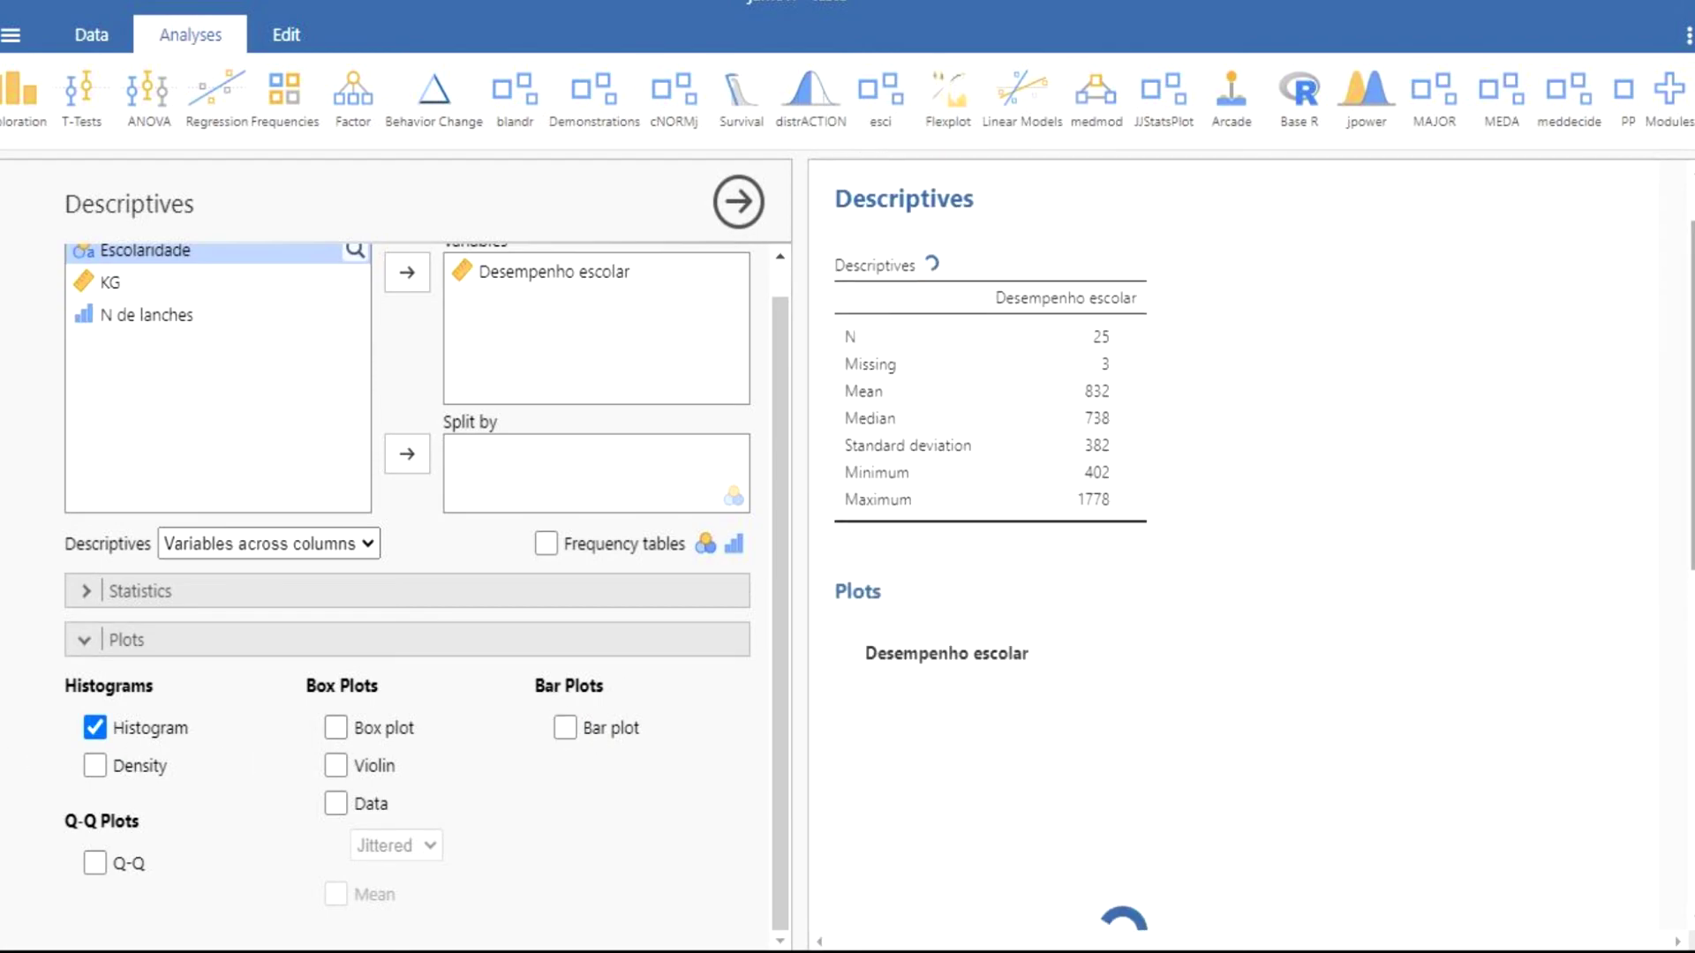
scroll(1681, 499, down, 5)
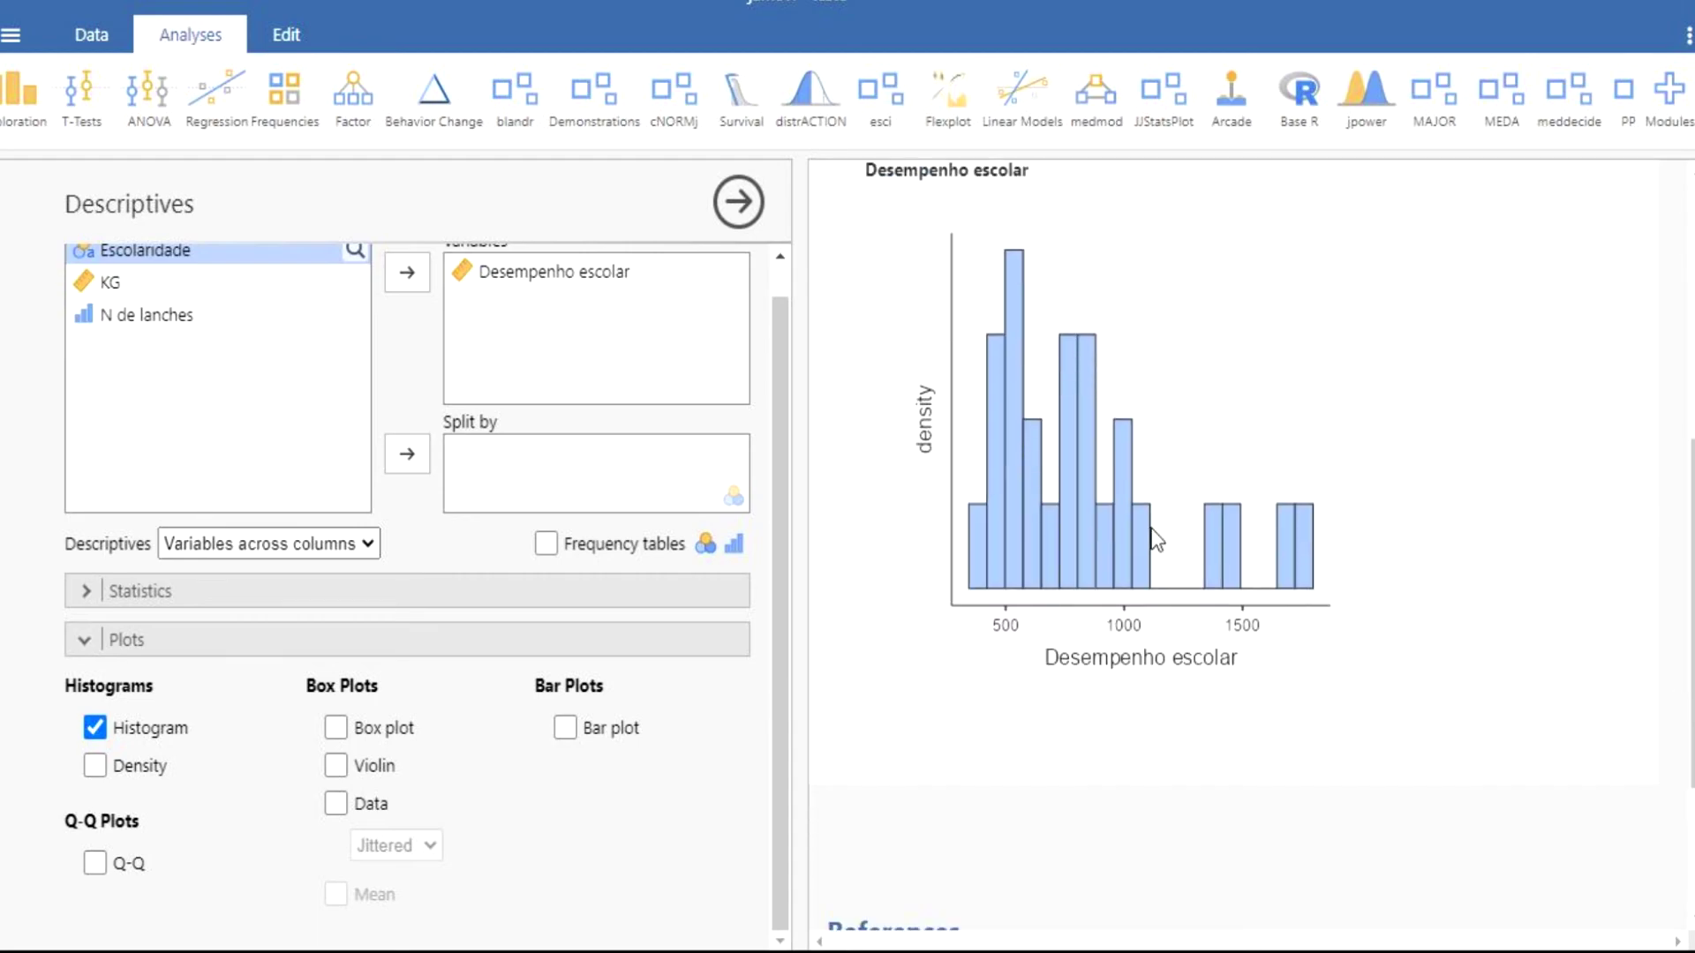
click(115, 768)
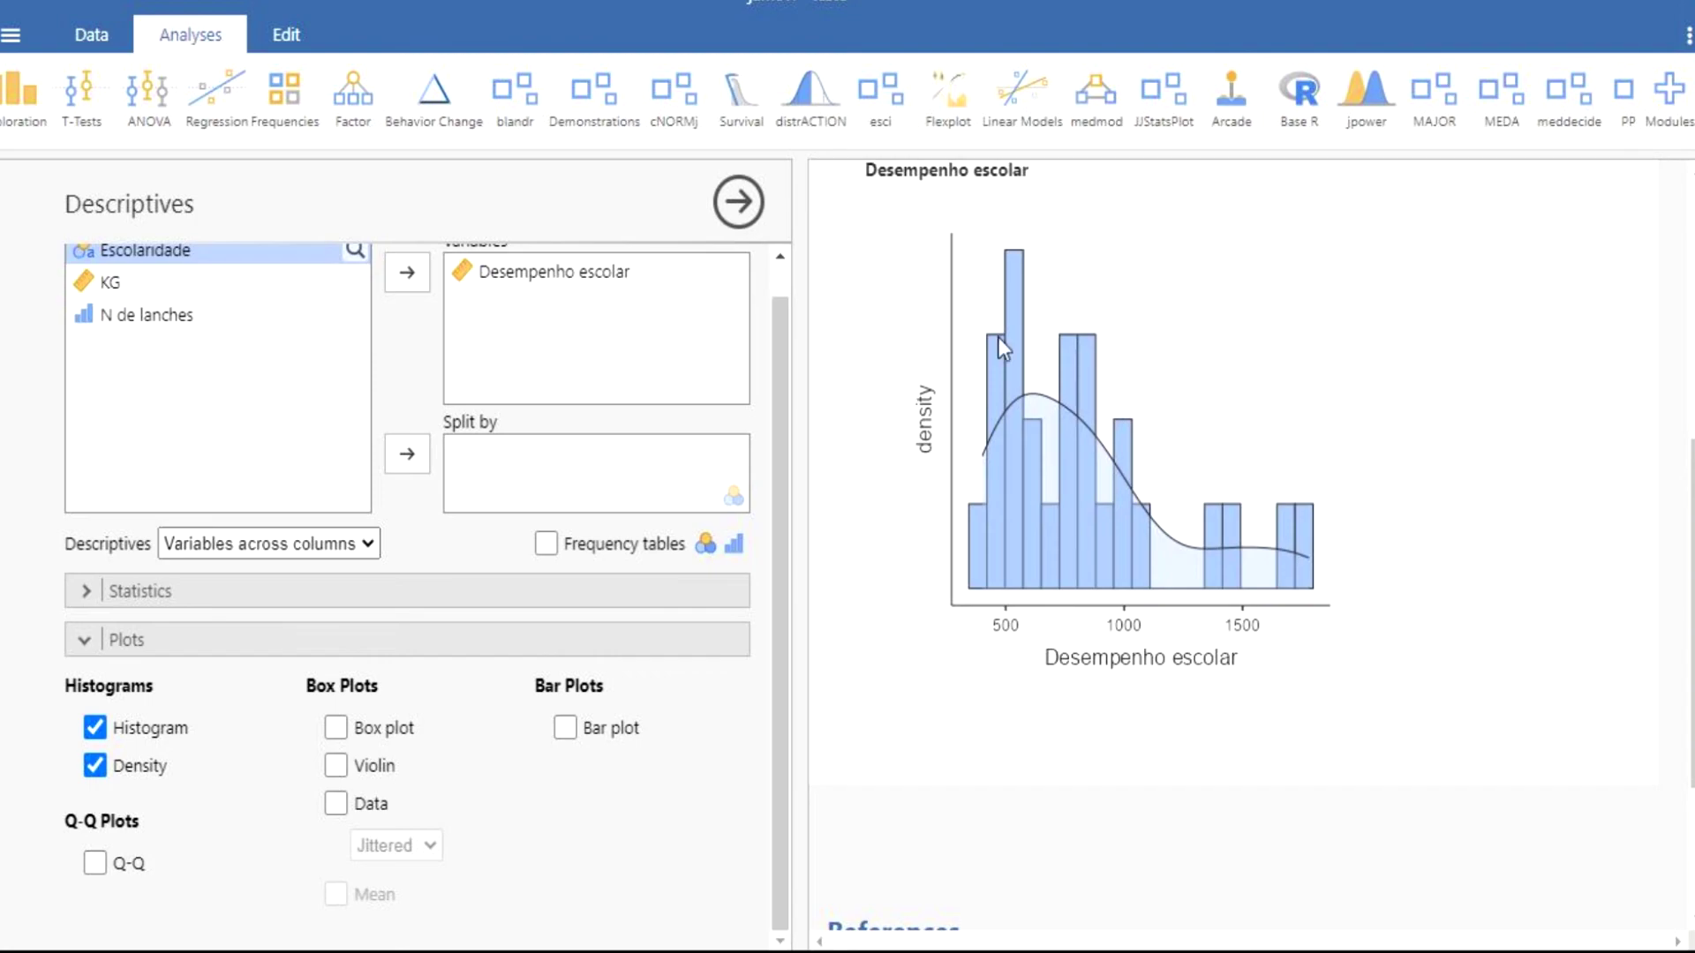
- Add a box plot of Desempenho escolar with a violin outline, trying the data points option as well
click(345, 734)
click(345, 770)
click(345, 805)
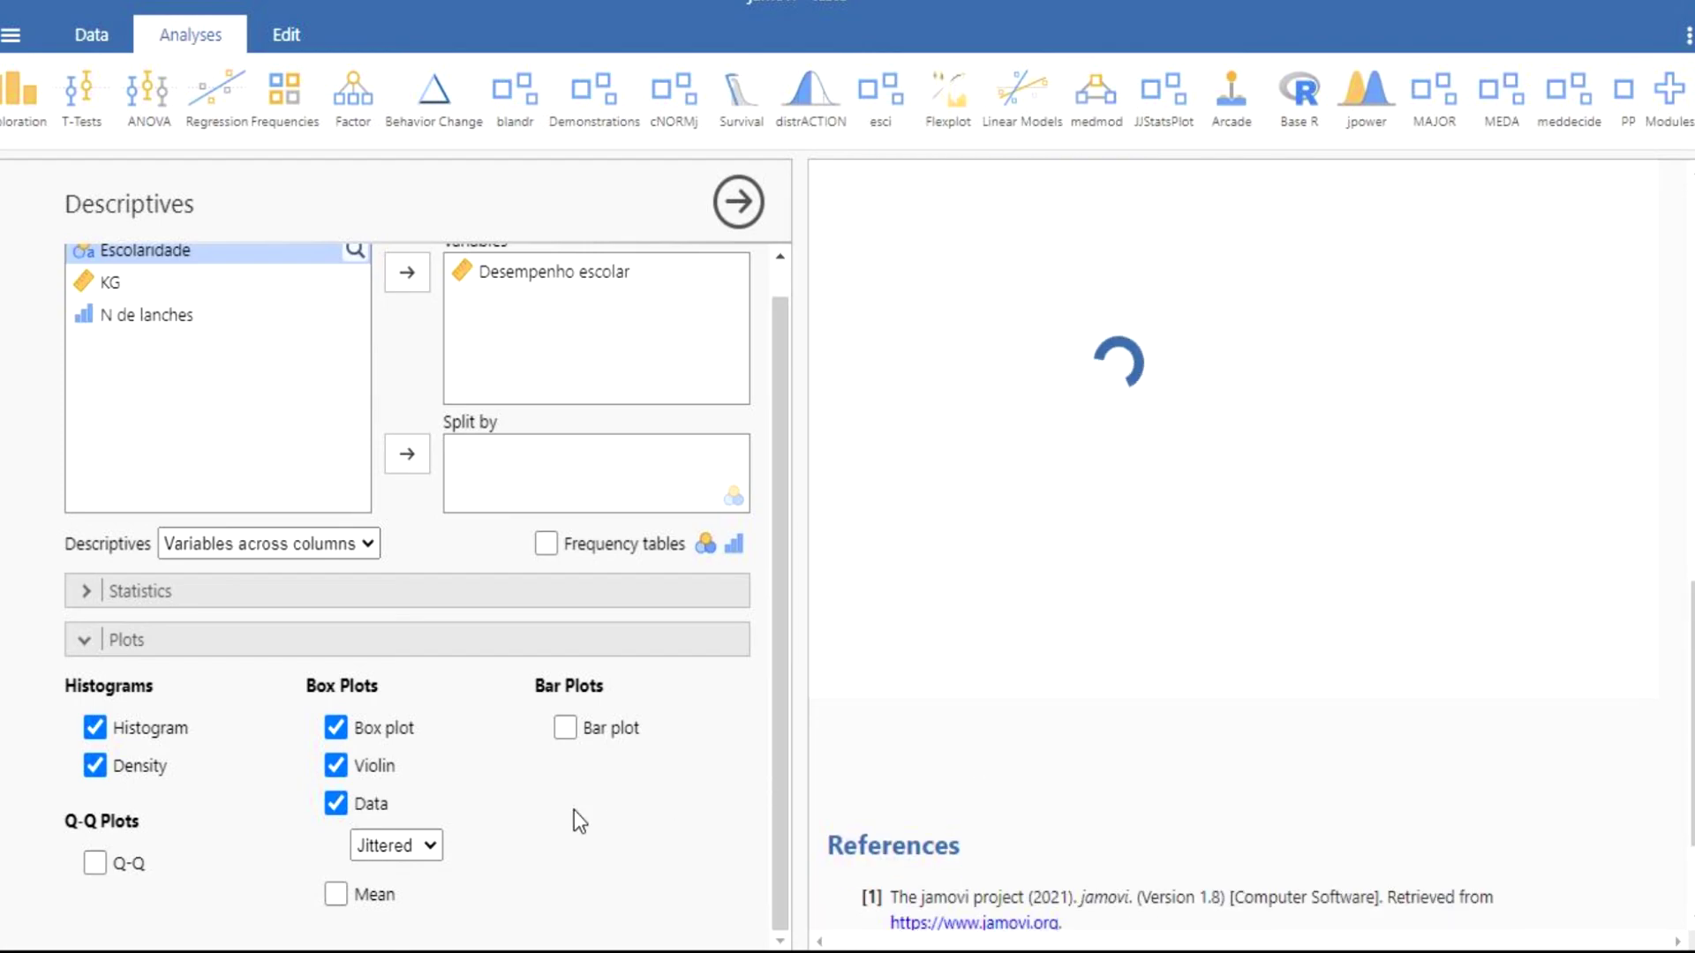
click(336, 803)
click(357, 770)
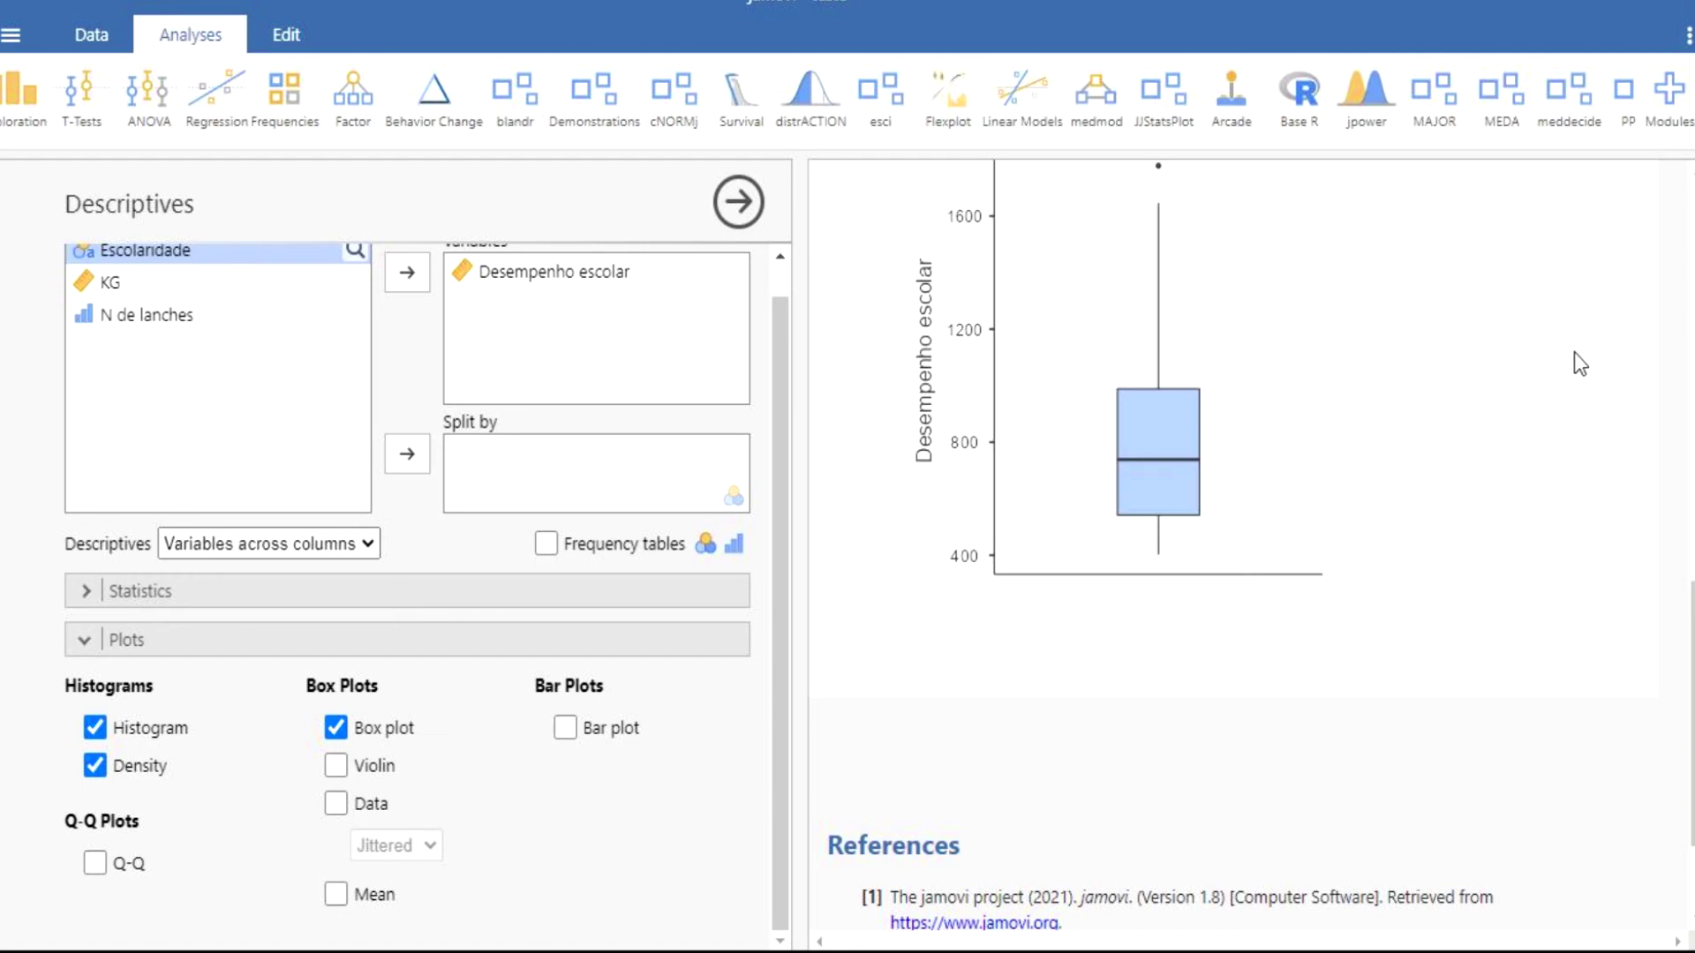
scroll(871, 466, up, 1)
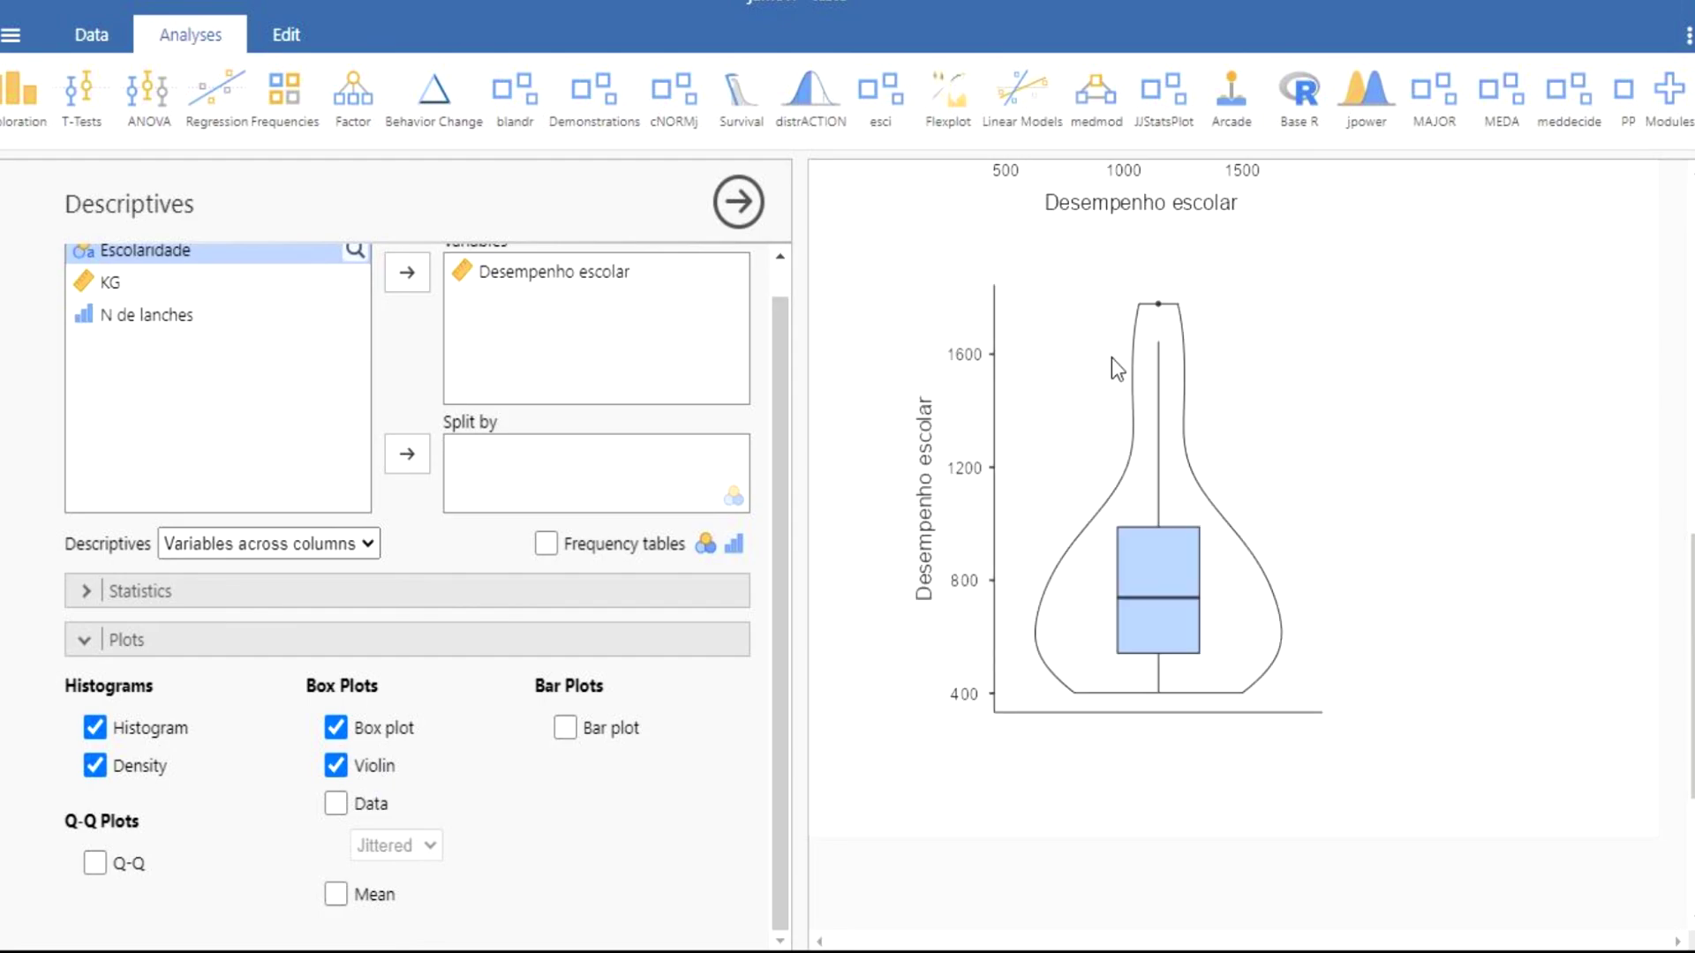
- Overlay jittered data points and the mean on the Desempenho escolar box plot, and remove the violin outline
click(336, 803)
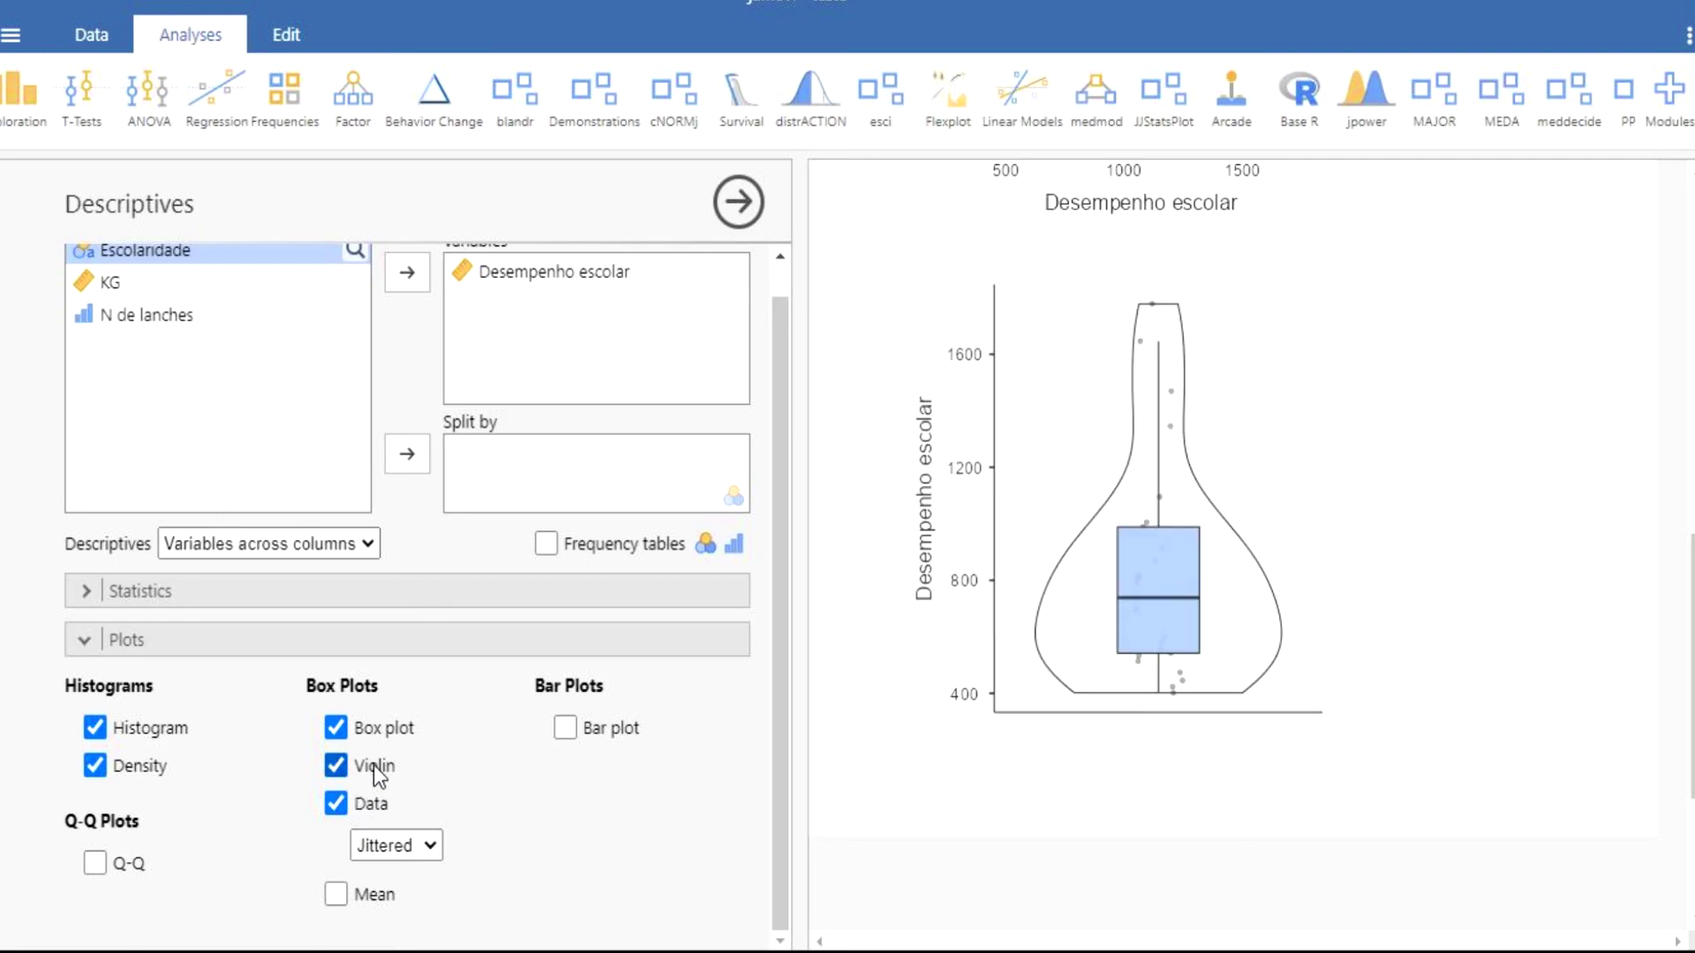
click(373, 765)
click(359, 727)
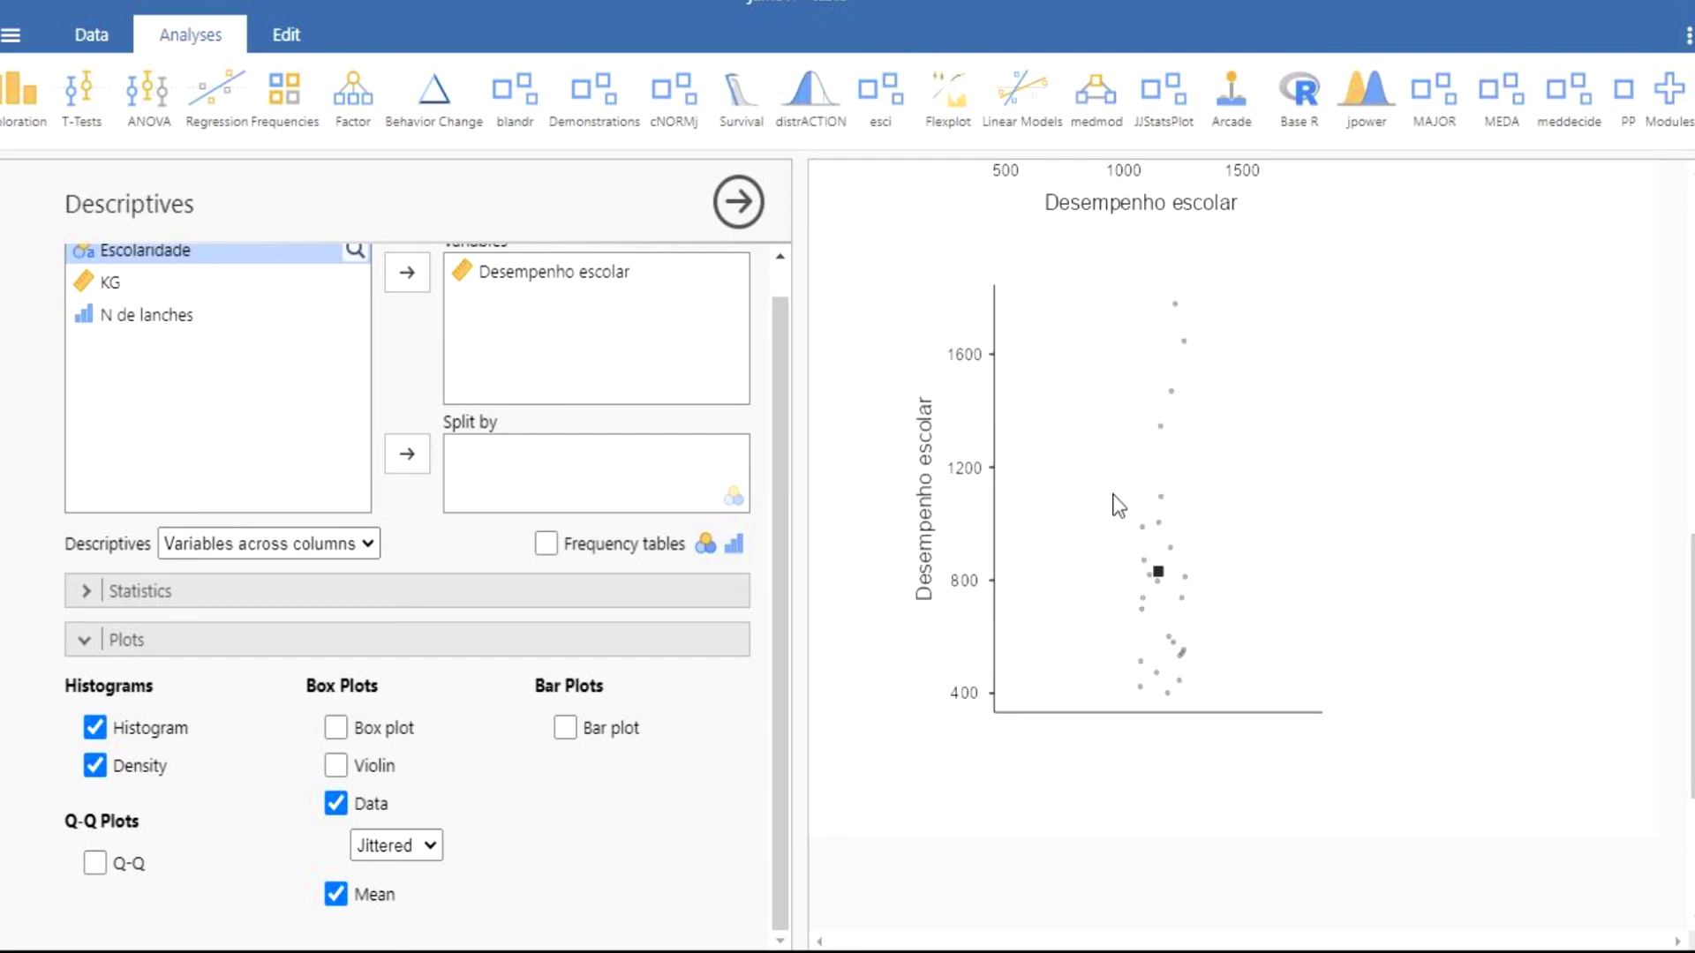
click(335, 728)
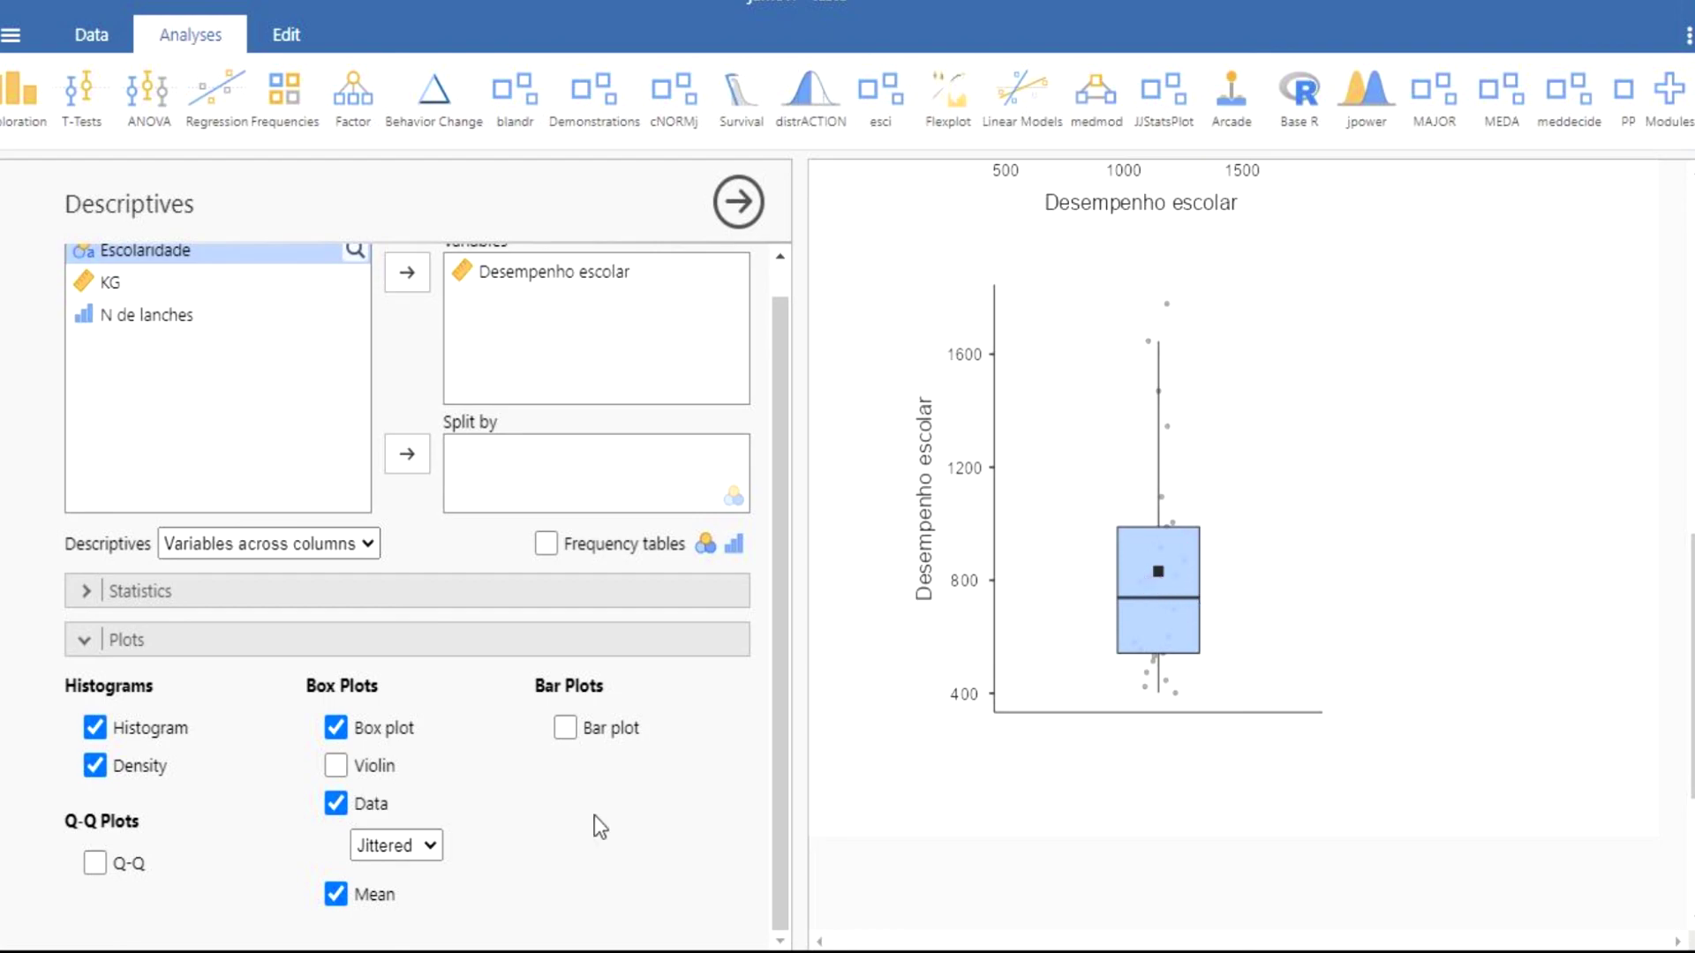
drag(781, 660, 769, 485)
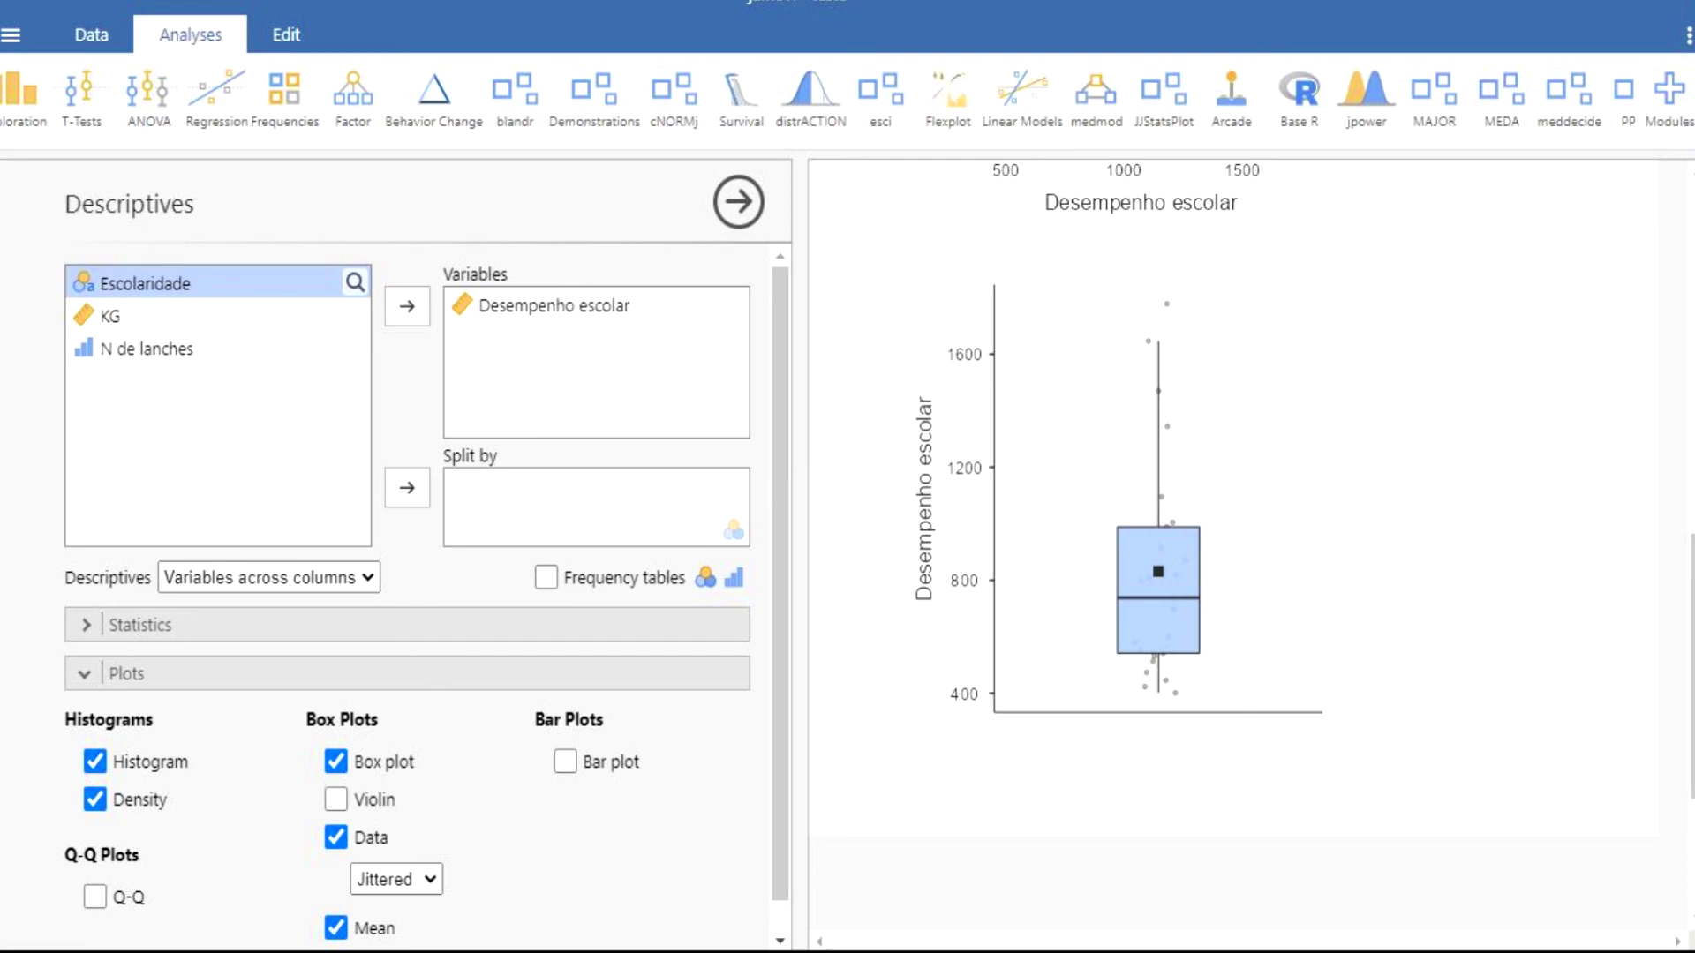
- Switch to the teste worksheet in Excel, select cell G8 below the SPSS label, and cancel the pending copy selection
click(882, 816)
click(967, 469)
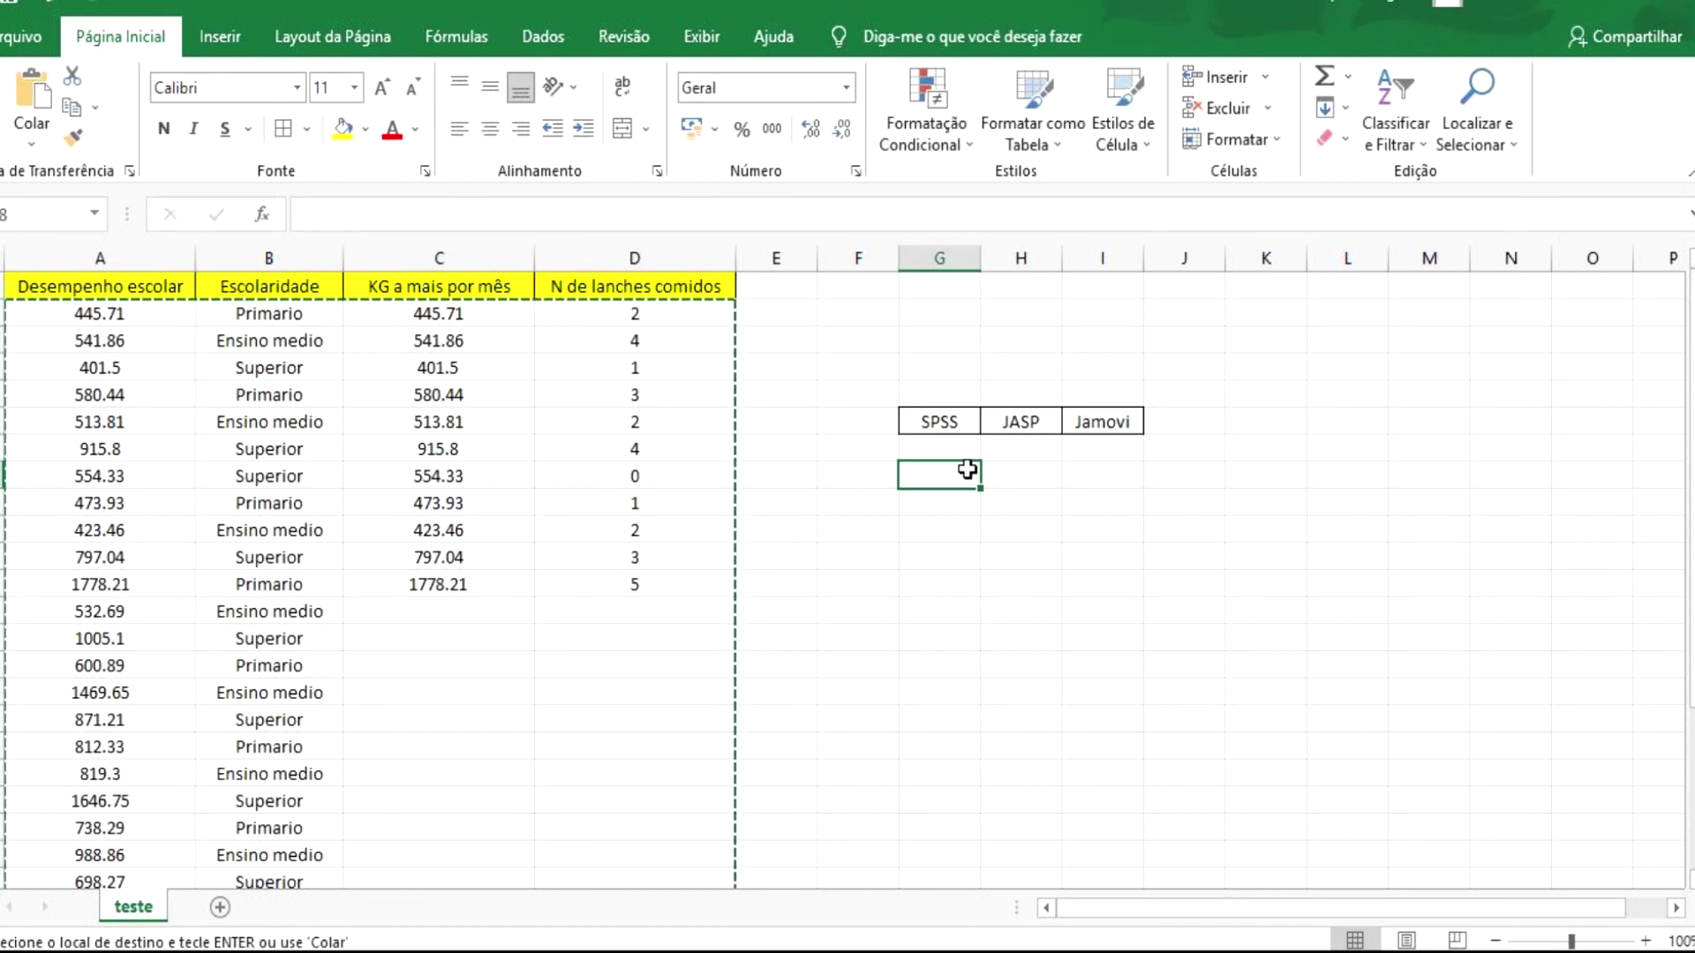
click(928, 519)
drag(858, 505, 869, 597)
click(938, 446)
key(Escape)
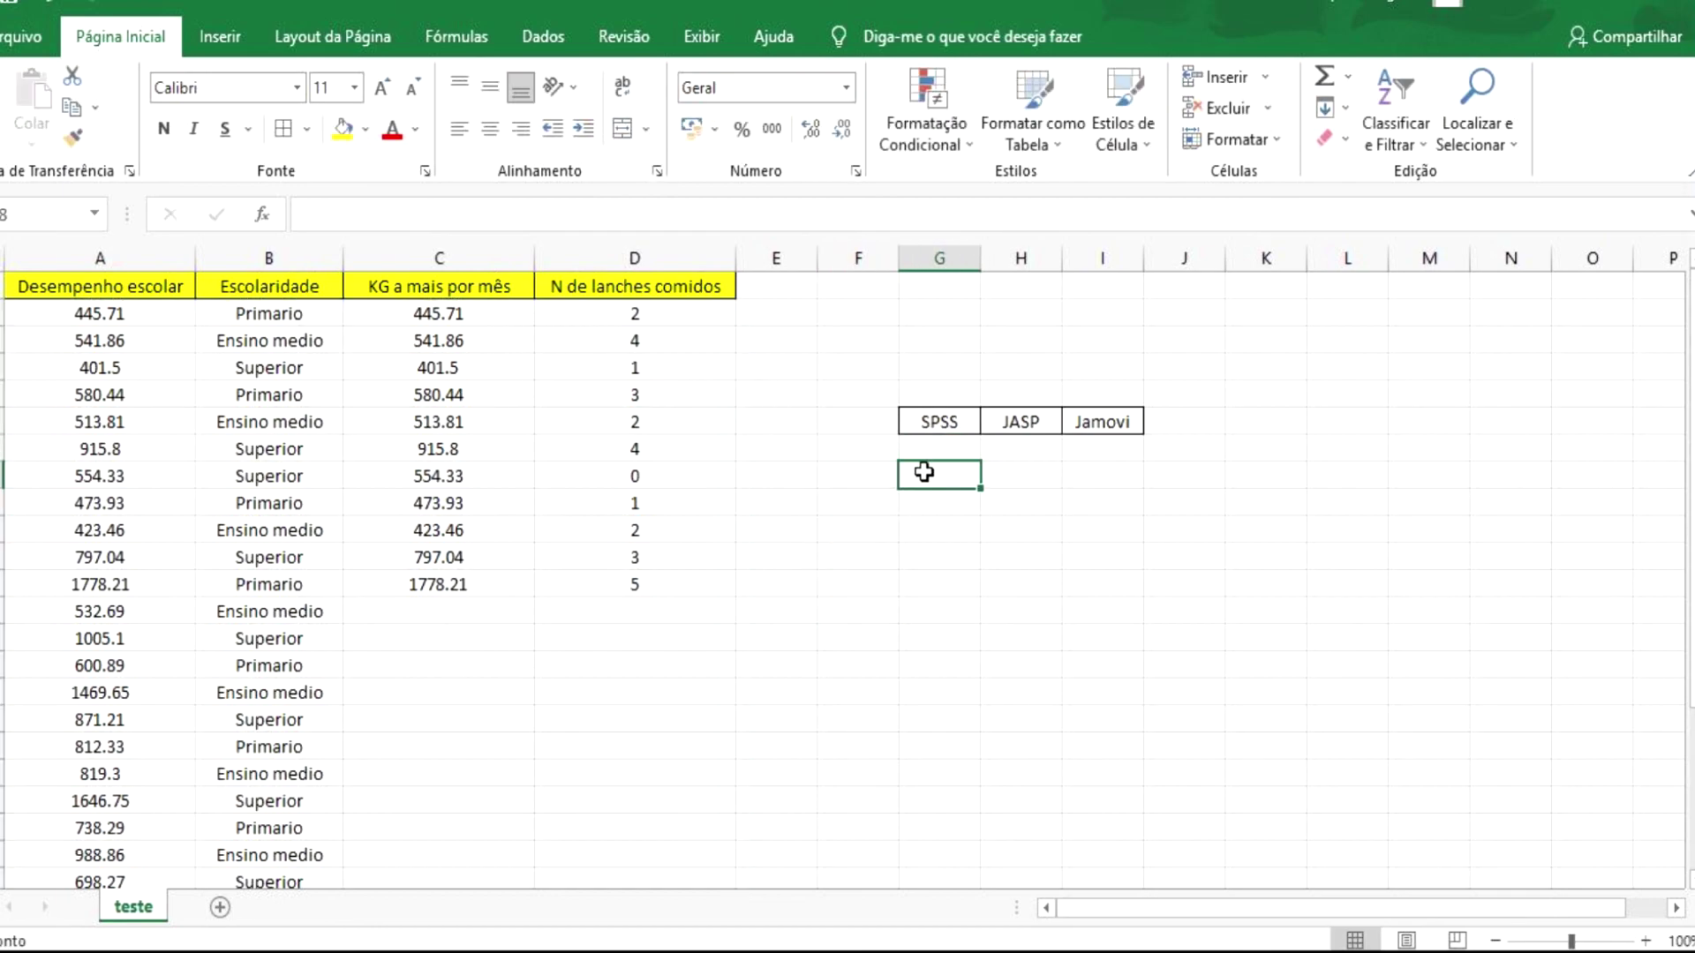